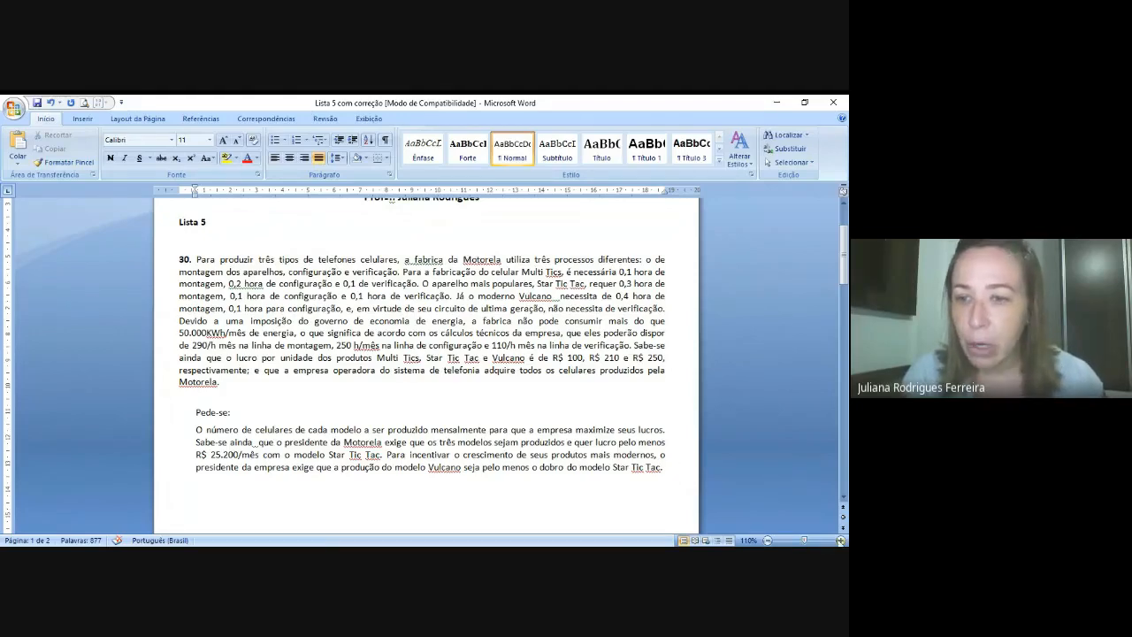
- Add the bold heading "Variavies:" below the text of problem 30
{"action": "left_click", "coordinate": [841, 541]}
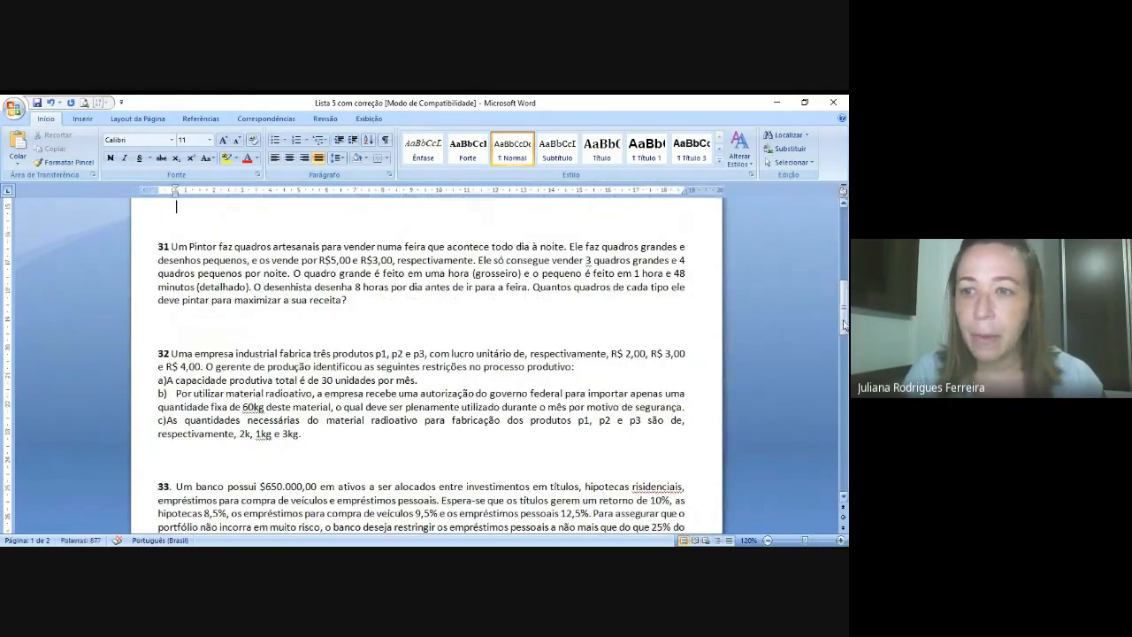
{"action": "left_click_drag", "start_coordinate": [845, 321], "coordinate": [844, 273]}
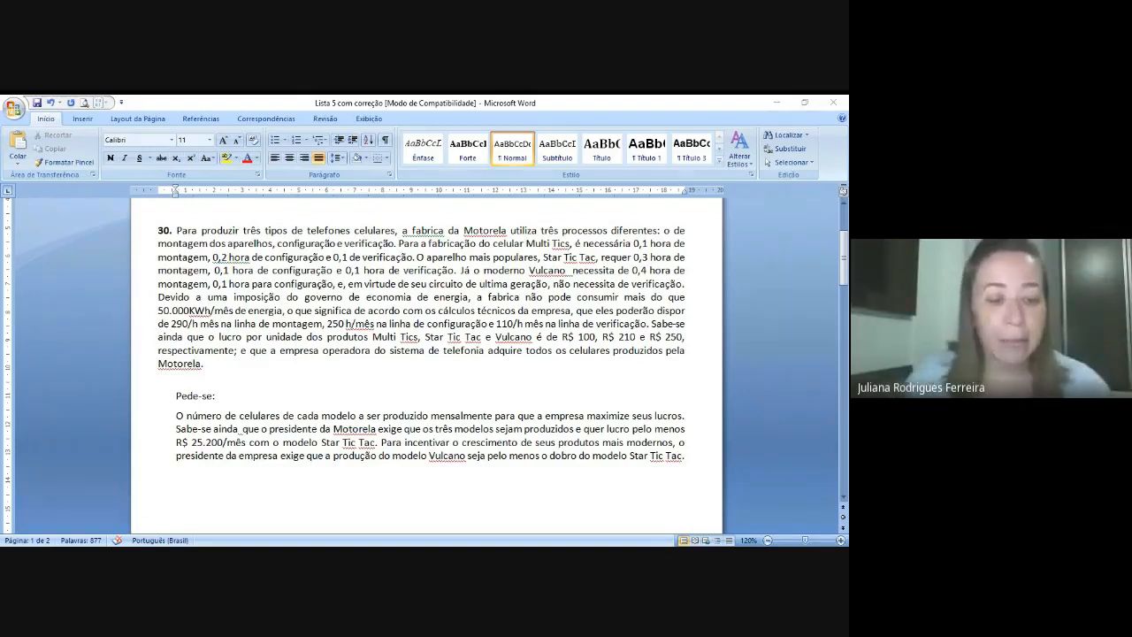
{"action": "key", "text": "alt+Tab"}
{"action": "type", "text": "Va"}
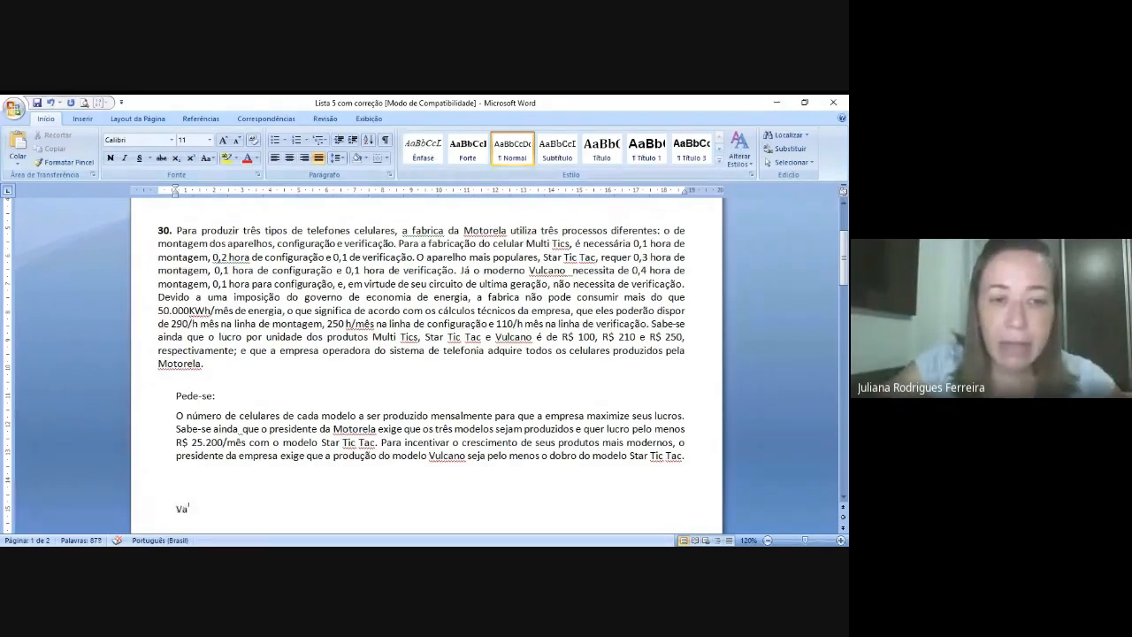
{"action": "type", "text": "riavies:"}
{"action": "key", "text": "shift+Home"}
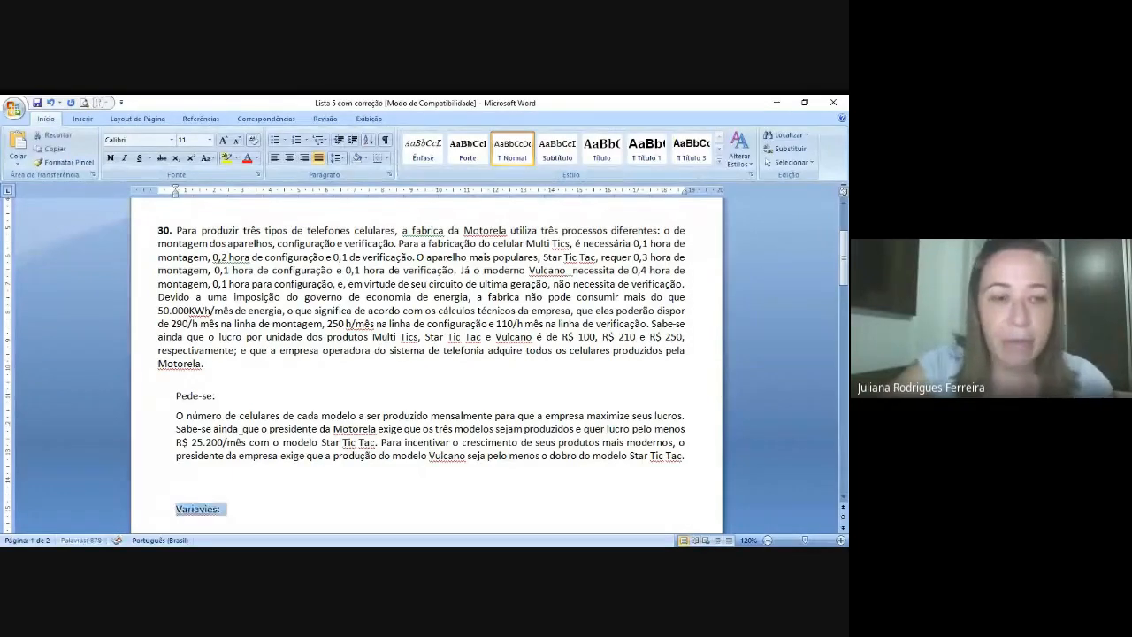
{"action": "key", "text": "ctrl+n"}
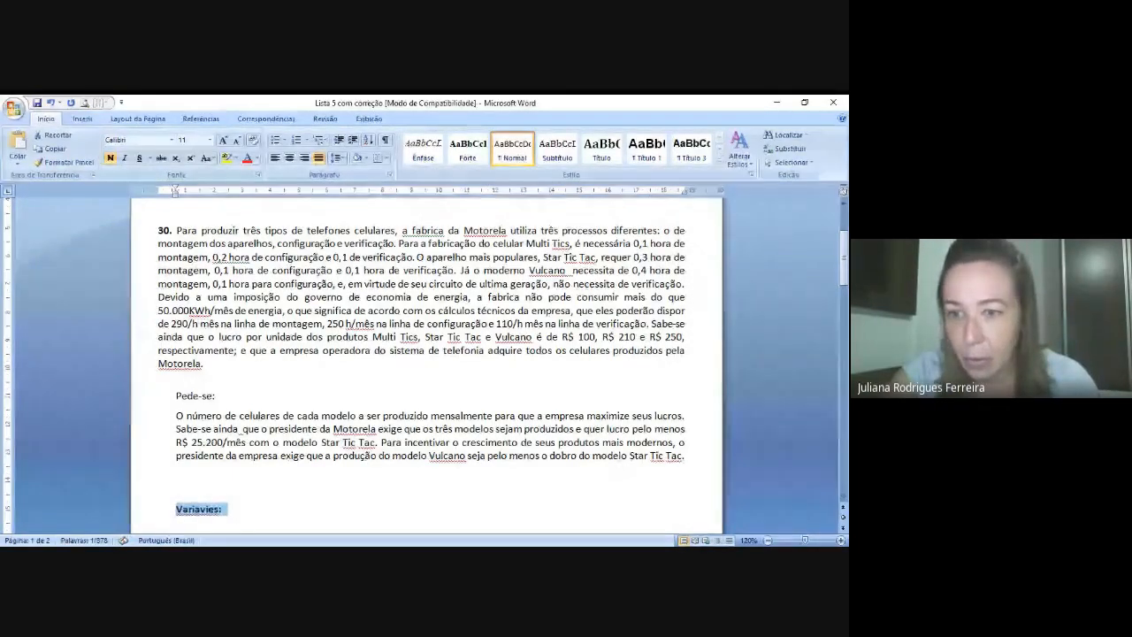
- Remove the extra blank lines between problem 30's last paragraph and the "Variavies:" heading
{"action": "left_click", "coordinate": [841, 540]}
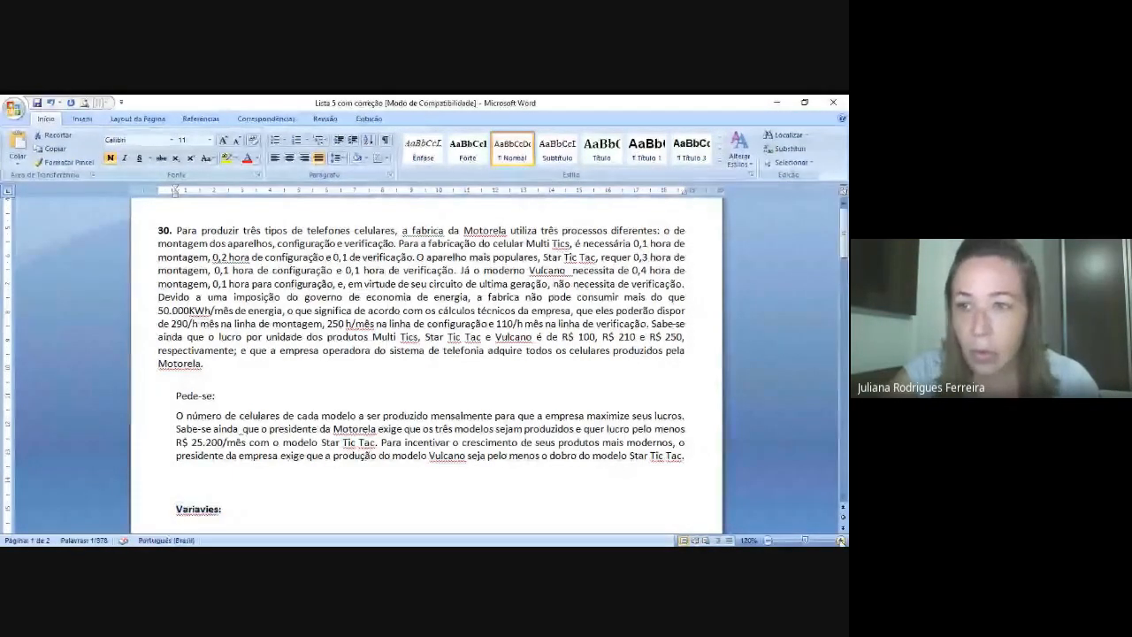
{"action": "left_click", "coordinate": [841, 541]}
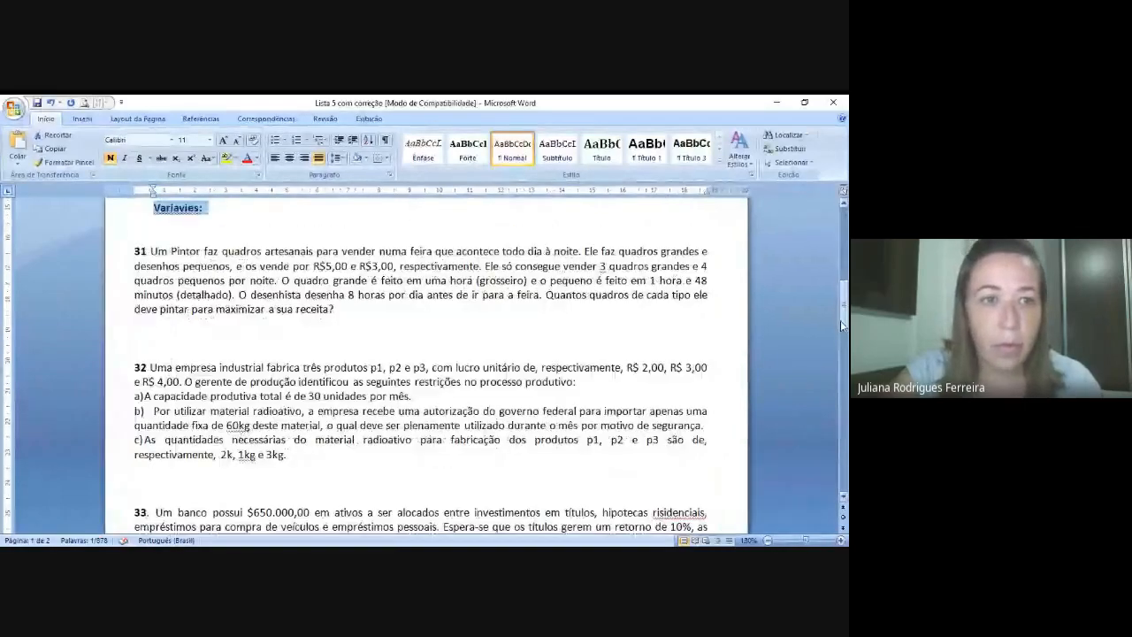
{"action": "left_click_drag", "start_coordinate": [840, 321], "coordinate": [845, 299]}
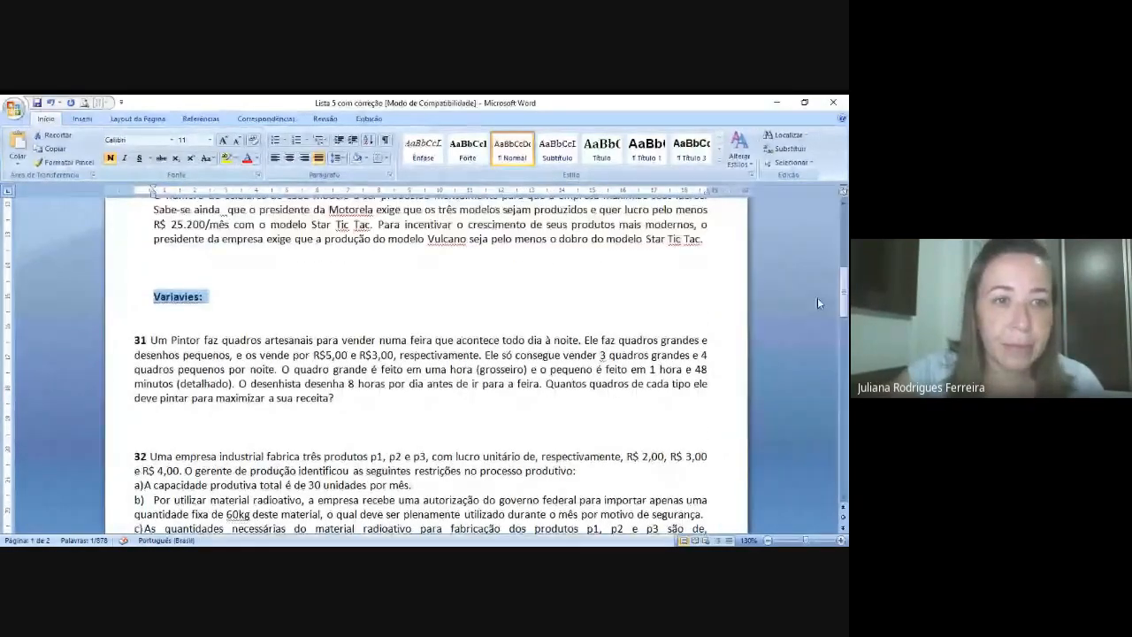
{"action": "left_click", "coordinate": [230, 255]}
{"action": "key", "text": "Delete"}
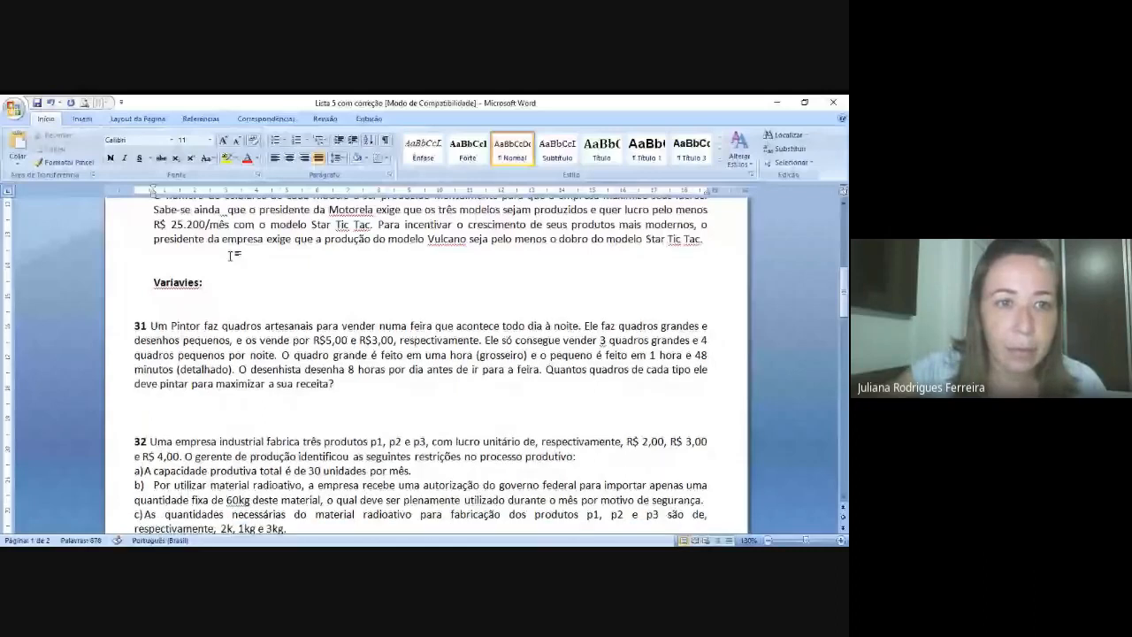
- Correct the spelling of the heading to "Variáveis:"
{"action": "key", "text": "Right"}
{"action": "key", "text": "Right"}
{"action": "key", "text": "Right"}
{"action": "key", "text": "Right"}
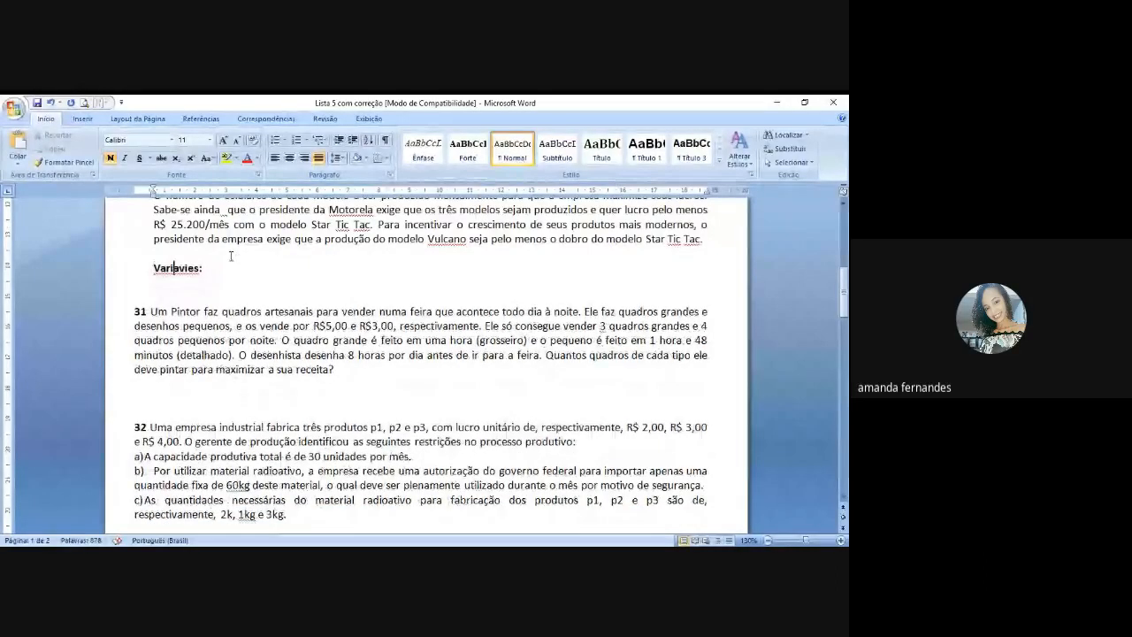
{"action": "key", "text": "Right"}
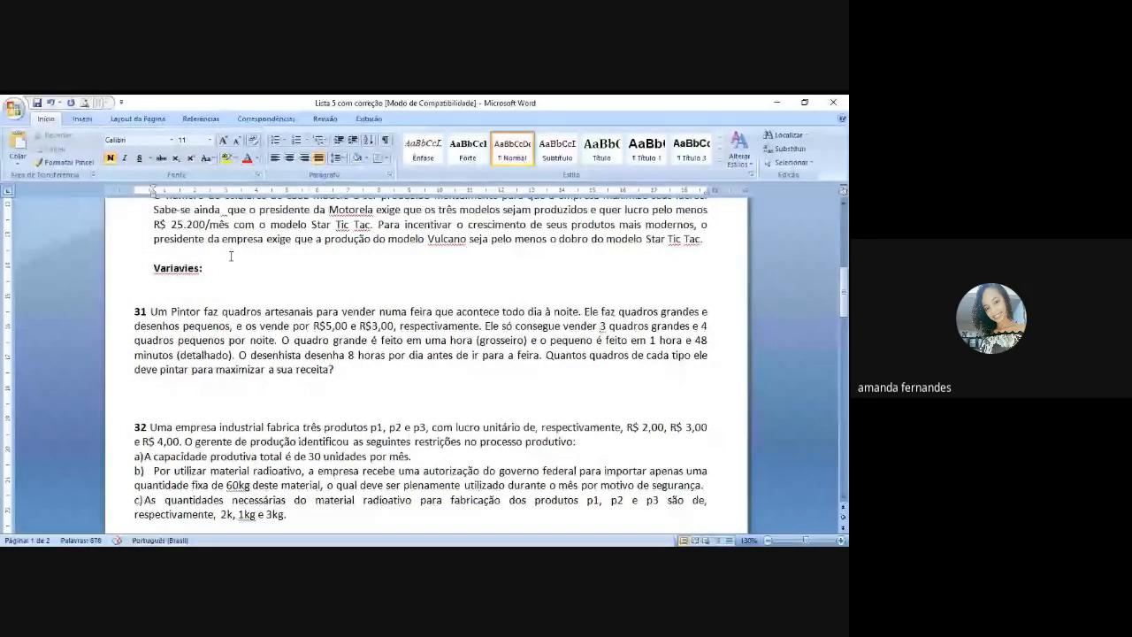
{"action": "key", "text": "BackSpace"}
{"action": "type", "text": "á"}
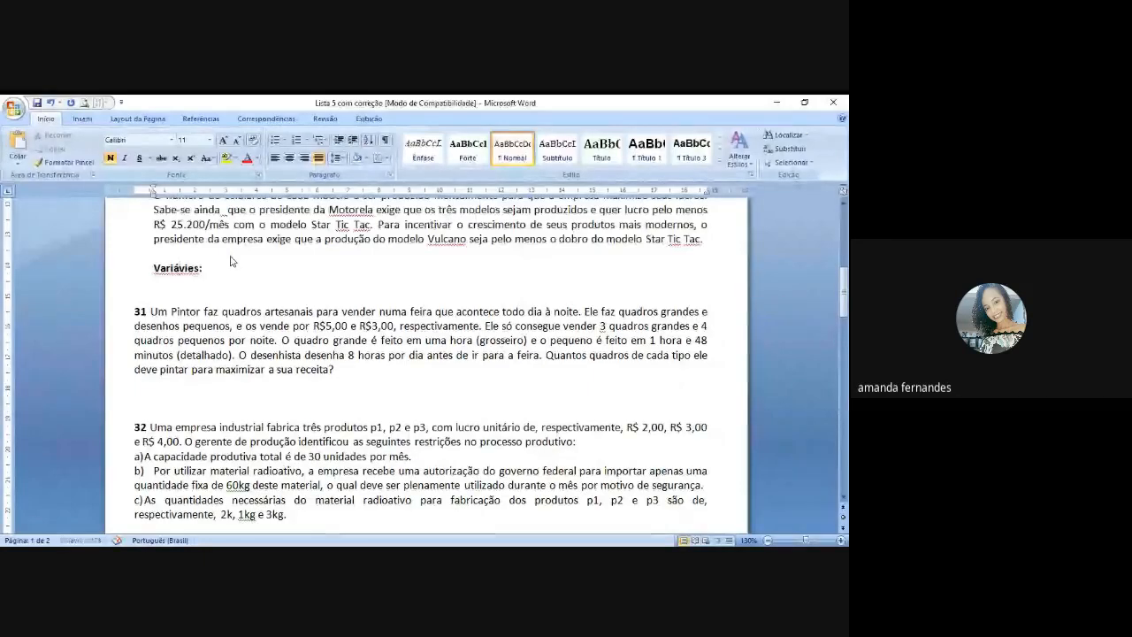
{"action": "key", "text": "Right"}
{"action": "key", "text": "Right"}
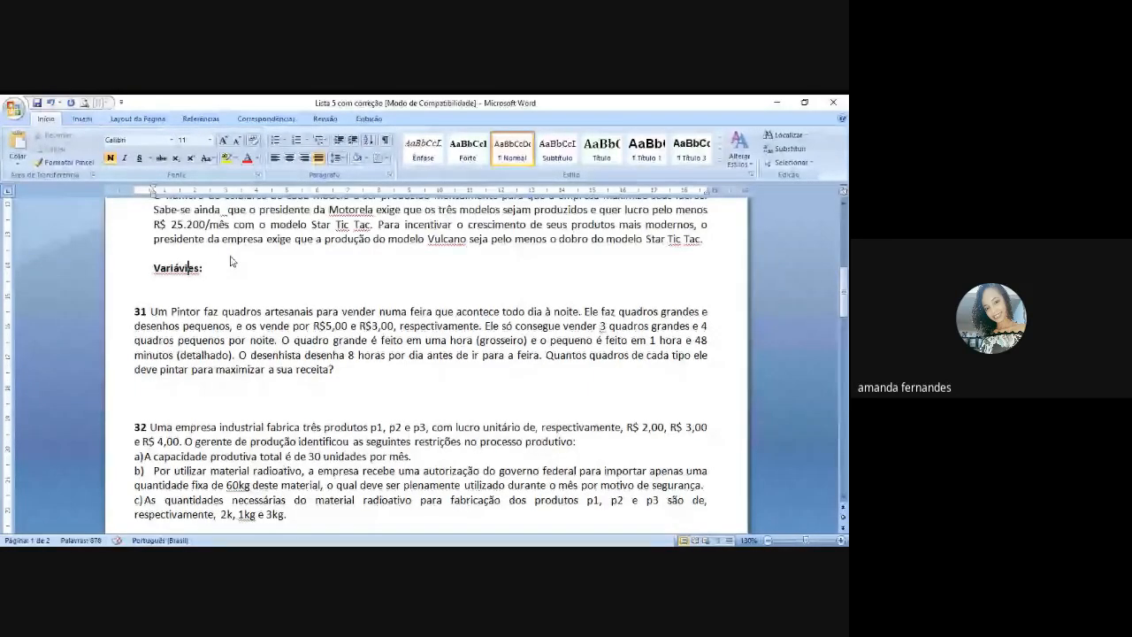
{"action": "key", "text": "BackSpace"}
{"action": "key", "text": "Right"}
{"action": "type", "text": "i"}
{"action": "key", "text": "Right"}
{"action": "key", "text": "Right"}
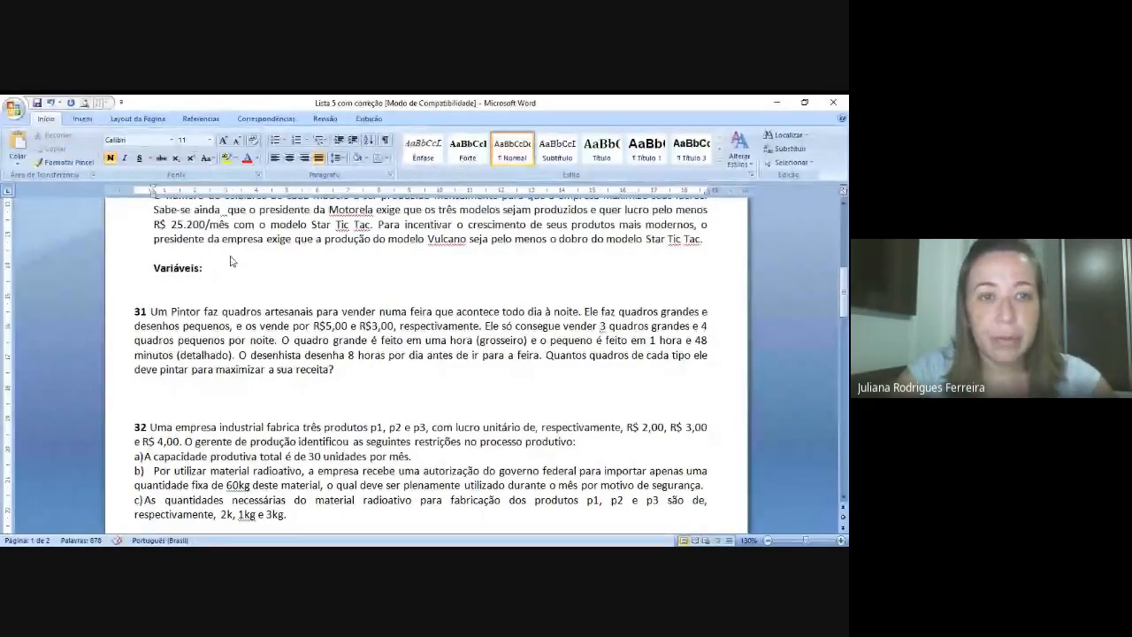
- Add the variable "MT" in regular, non-bold text after the "Variáveis:" heading
{"action": "type", "text": "MT"}
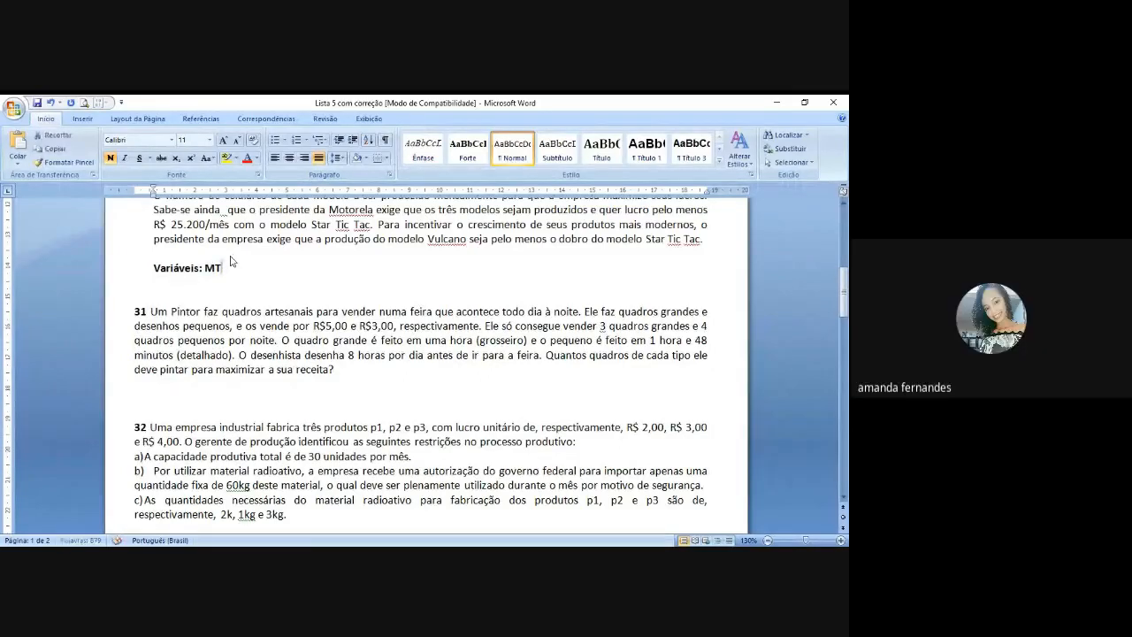
{"action": "key", "text": "shift+Left"}
{"action": "key", "text": "shift+Left"}
{"action": "key", "text": "ctrl+n"}
{"action": "key", "text": "Right"}
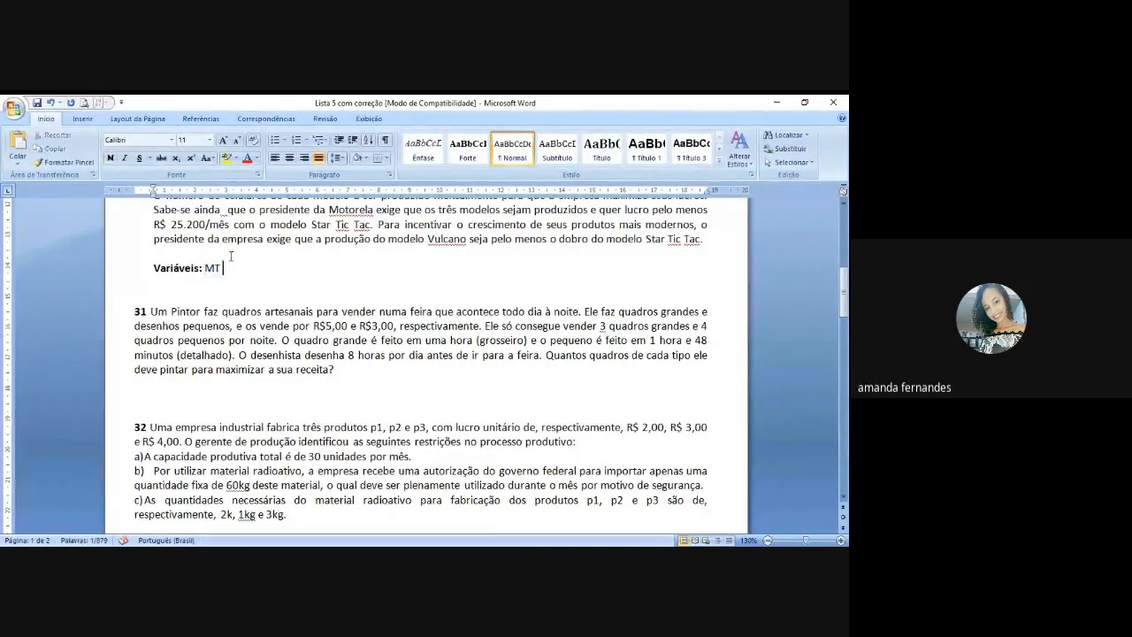
- Describe the variable MT as "( QUANTIDADE DE MODELO MULTI TICS QUE VOU PRODUZIR)" on the same line
{"action": "type", "text": "( QUAN"}
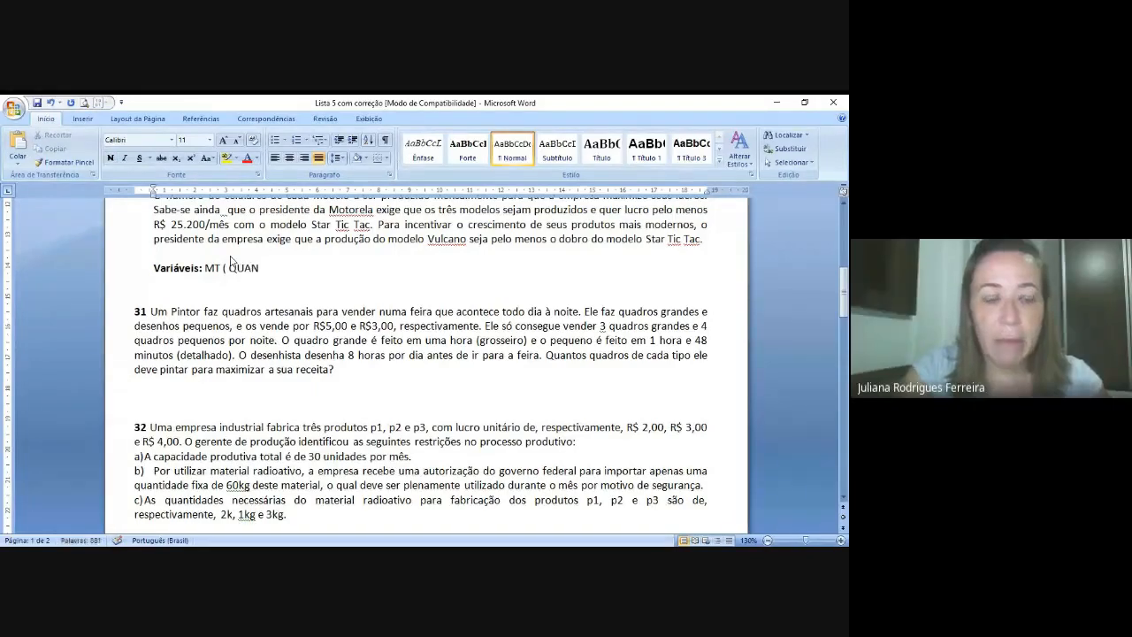
{"action": "key", "text": "BackSpace"}
{"action": "key", "text": "BackSpace"}
{"action": "key", "text": "BackSpace"}
{"action": "type", "text": "UANTIF"}
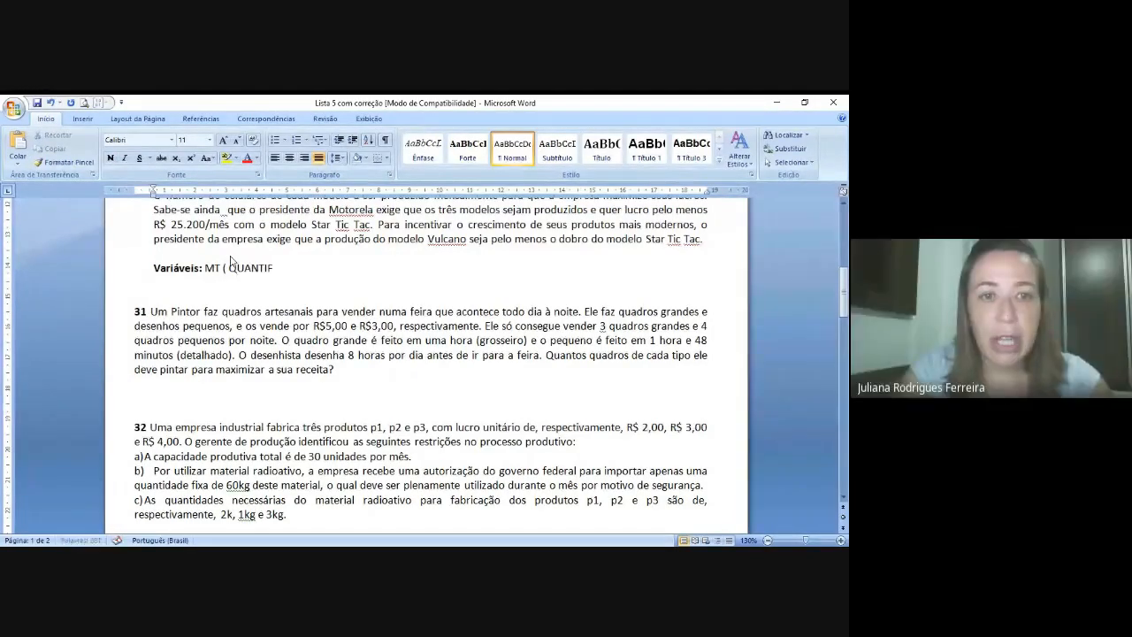
{"action": "key", "text": "BackSpace"}
{"action": "type", "text": "DADE DE MOL"}
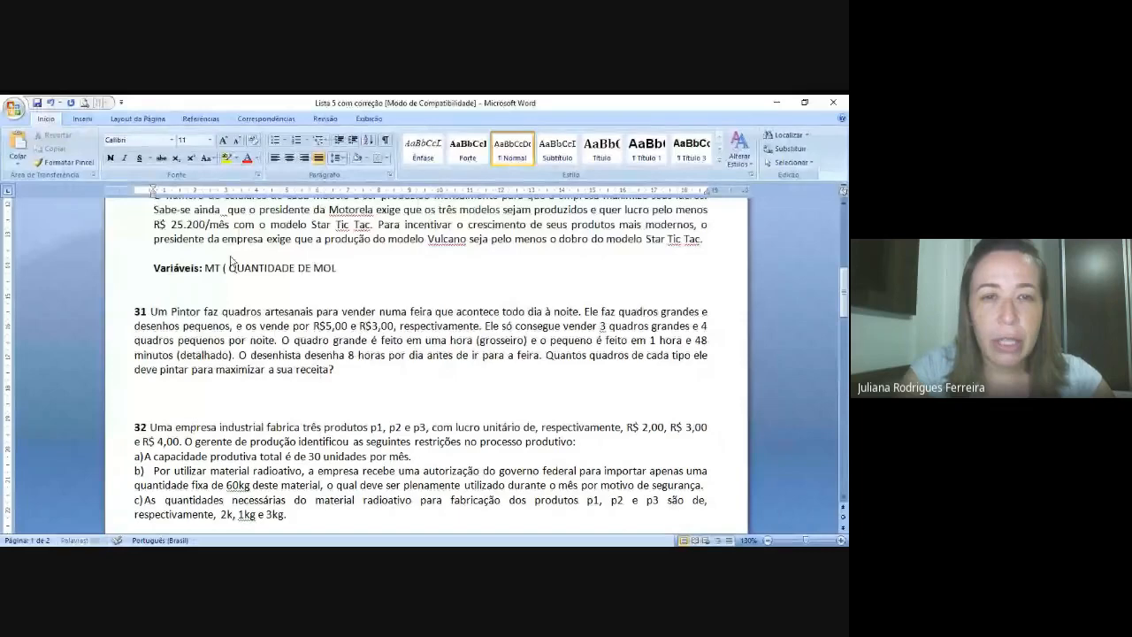
{"action": "key", "text": "BackSpace"}
{"action": "type", "text": "DELO"}
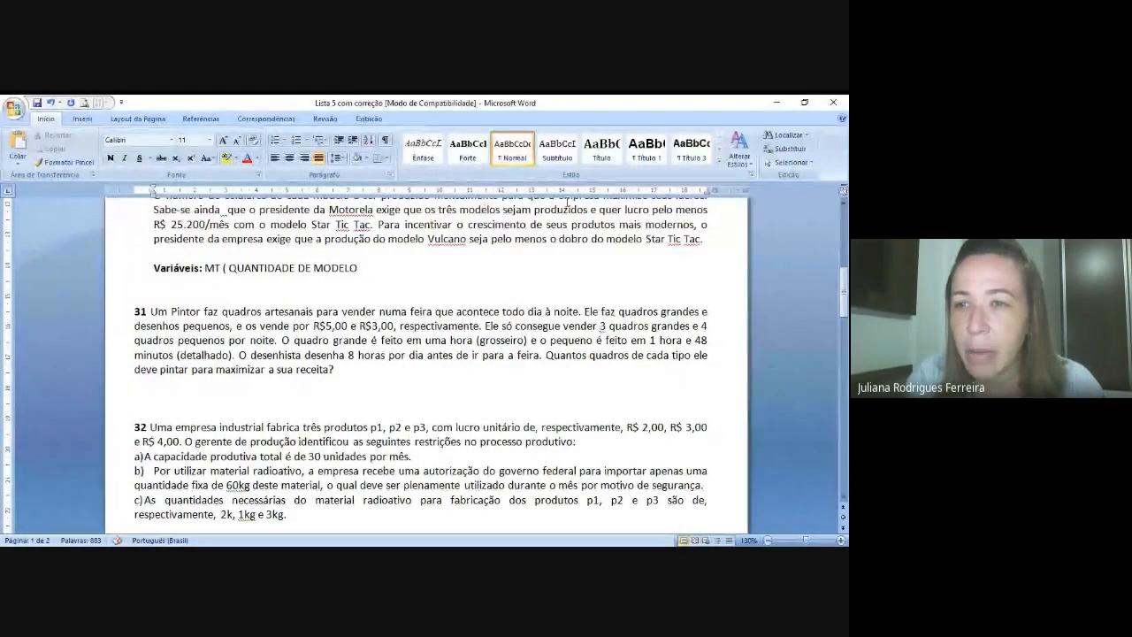
{"action": "mouse_move", "coordinate": [845, 294]}
{"action": "left_mouse_down"}
{"action": "mouse_move", "coordinate": [844, 260]}
{"action": "mouse_move", "coordinate": [845, 295]}
{"action": "left_mouse_up"}
{"action": "type", "text": "MULTI"}
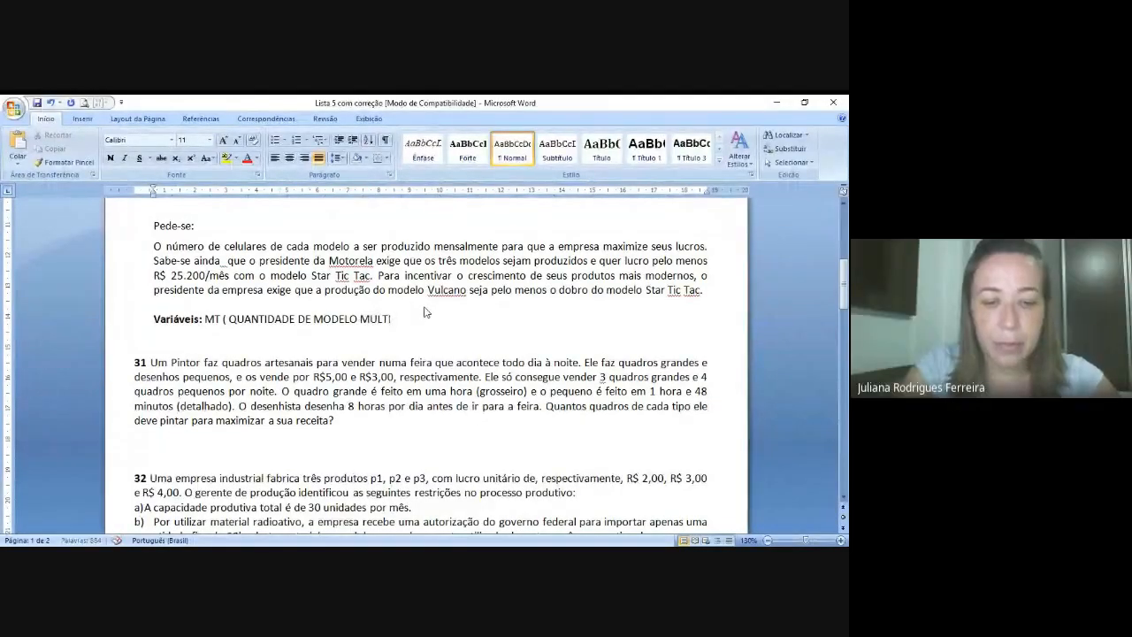
{"action": "type", "text": " TIC"}
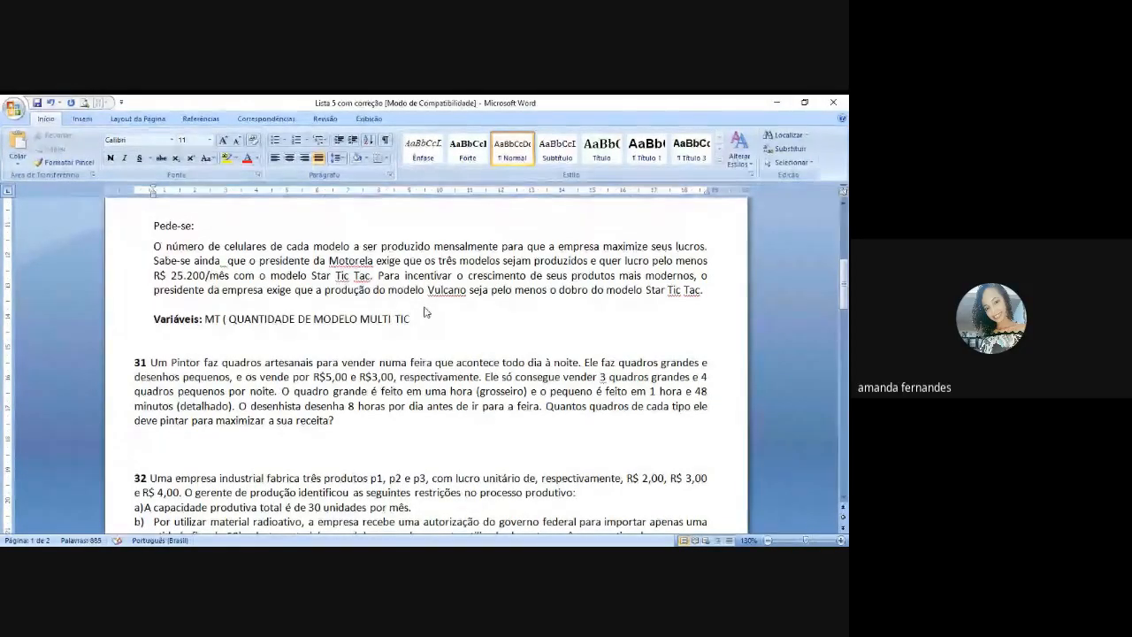
{"action": "type", "text": "S)"}
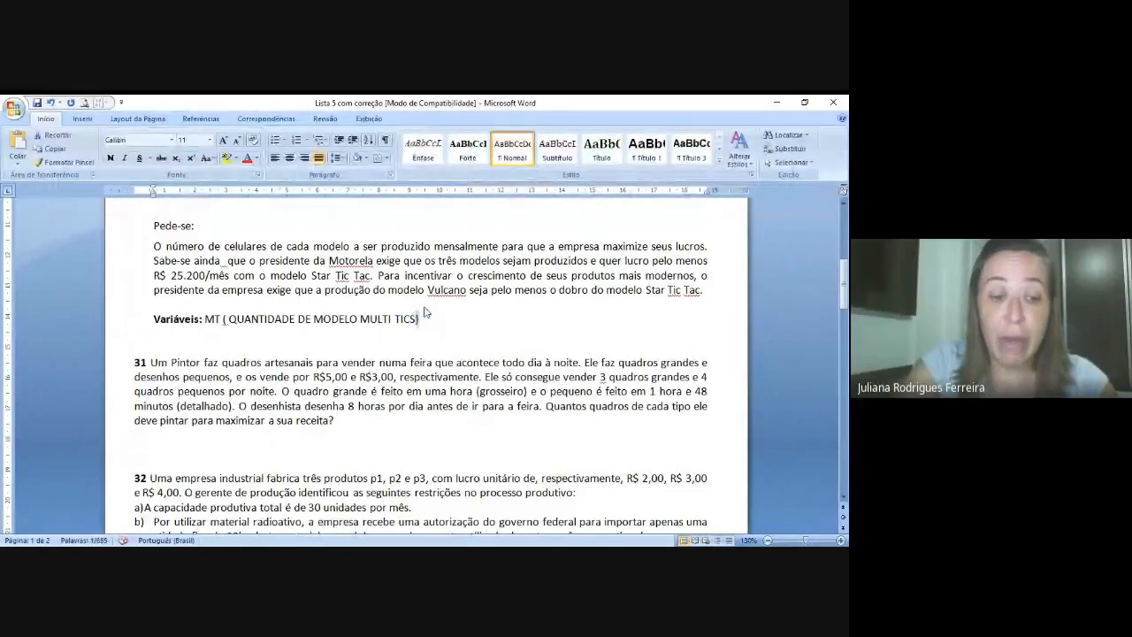
{"action": "key", "text": "BackSpace"}
{"action": "type", "text": "QUE VOU PRODUZ"}
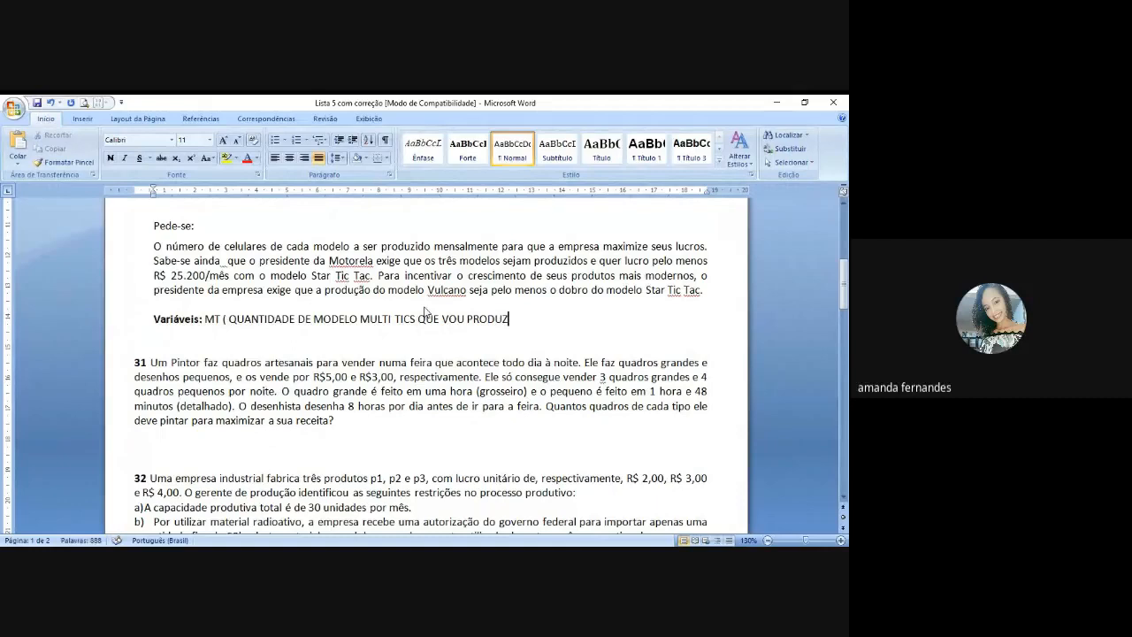
{"action": "type", "text": "IR)"}
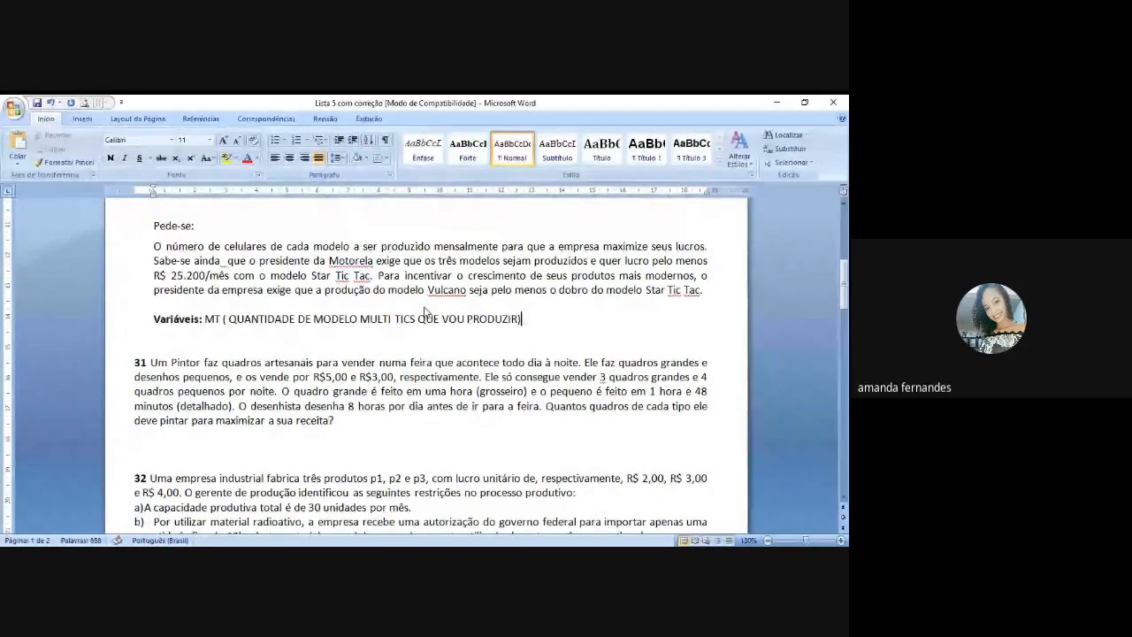
- Duplicate the MT variable line directly below and remove the "Variáveis:" label from the copy
{"action": "triple_click", "coordinate": [424, 308]}
{"action": "key", "text": "ctrl+c"}
{"action": "key", "text": "Down"}
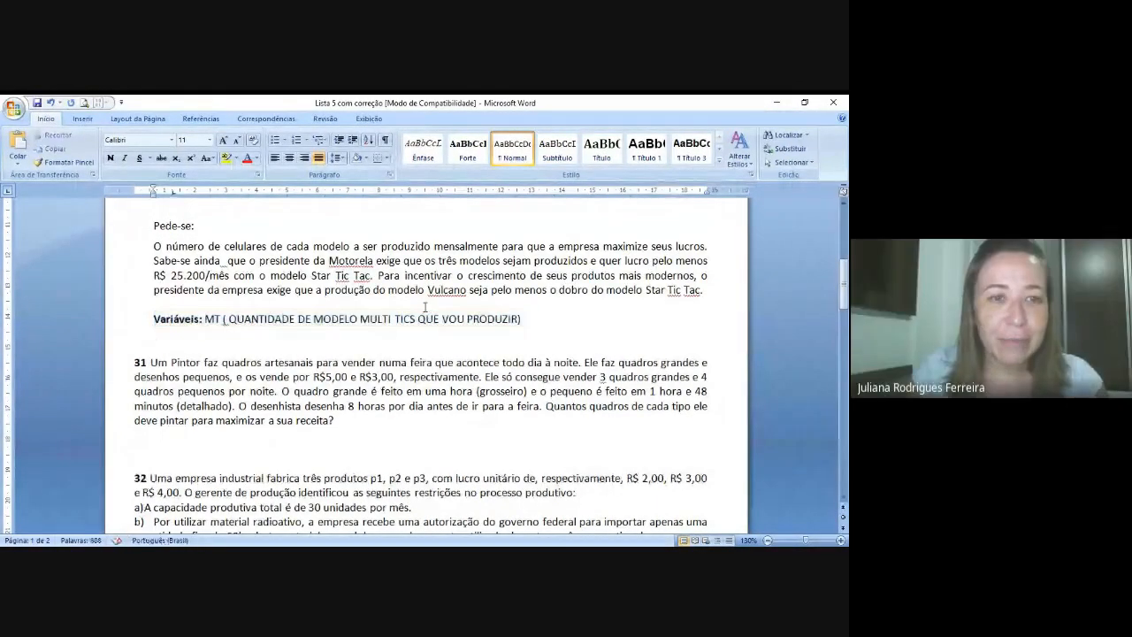
{"action": "key", "text": "ctrl+v"}
{"action": "key", "text": "Up"}
{"action": "key", "text": "Delete"}
{"action": "key", "text": "Delete"}
{"action": "key", "text": "Delete"}
{"action": "key", "text": "Delete"}
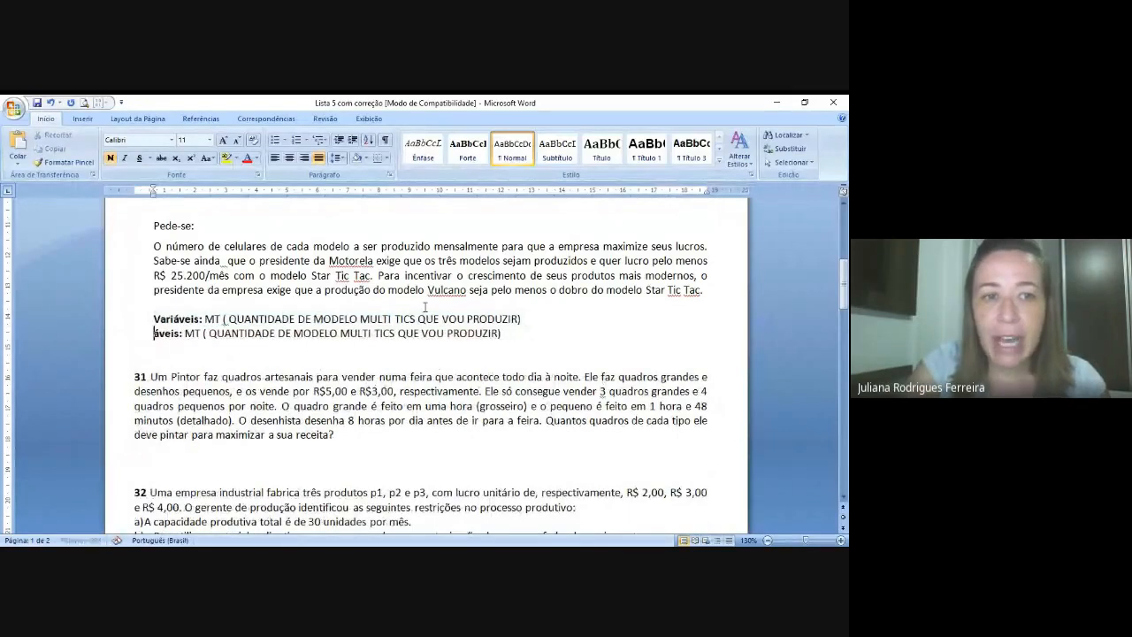
{"action": "key", "text": "Delete"}
{"action": "key", "text": "Delete"}
{"action": "key", "text": "Delete"}
{"action": "key", "text": "Delete"}
{"action": "key", "text": "Delete"}
{"action": "key", "text": "Delete"}
{"action": "key", "text": "Delete"}
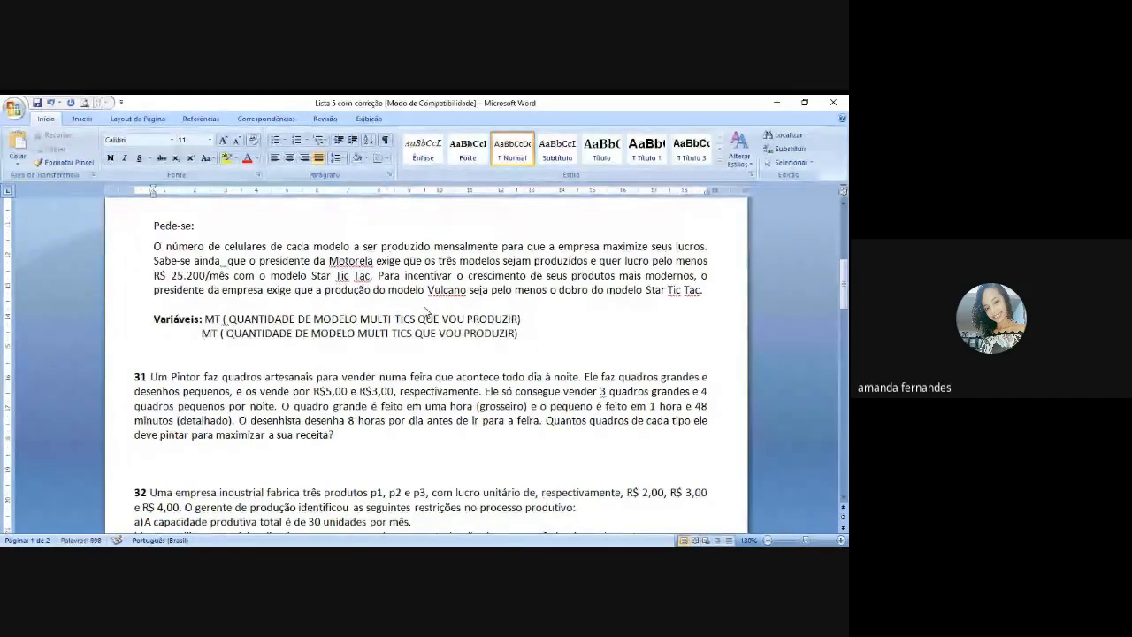
- Change the copied line's variable to "ST" and its model name to "STAR TIC TAC"
{"action": "key", "text": "Delete"}
{"action": "type", "text": "S"}
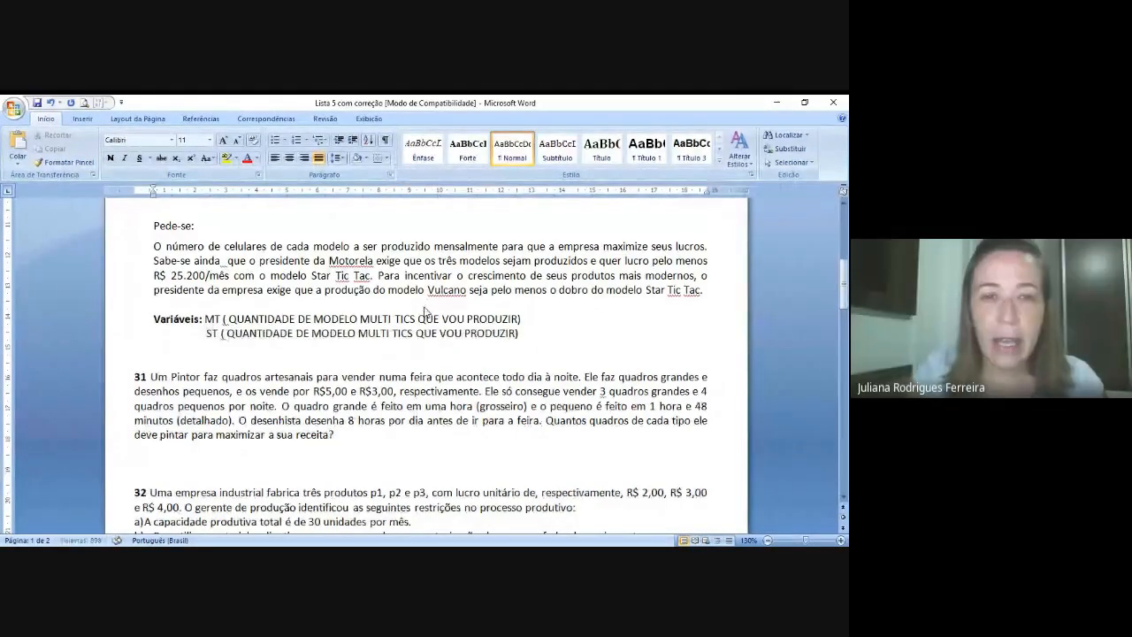
{"action": "key", "text": "Right"}
{"action": "key", "text": "Right"}
{"action": "key", "text": "Right"}
{"action": "key", "text": "Right"}
{"action": "key", "text": "Right"}
{"action": "key", "text": "Right"}
{"action": "key", "text": "Right"}
{"action": "key", "text": "Right"}
{"action": "key", "text": "Right"}
{"action": "key", "text": "Right"}
{"action": "key", "text": "Right"}
{"action": "key", "text": "Right"}
{"action": "key", "text": "Right"}
{"action": "key", "text": "Right"}
{"action": "key", "text": "Right"}
{"action": "key", "text": "Right"}
{"action": "key", "text": "Right"}
{"action": "key", "text": "Right"}
{"action": "key", "text": "Right"}
{"action": "key", "text": "Right"}
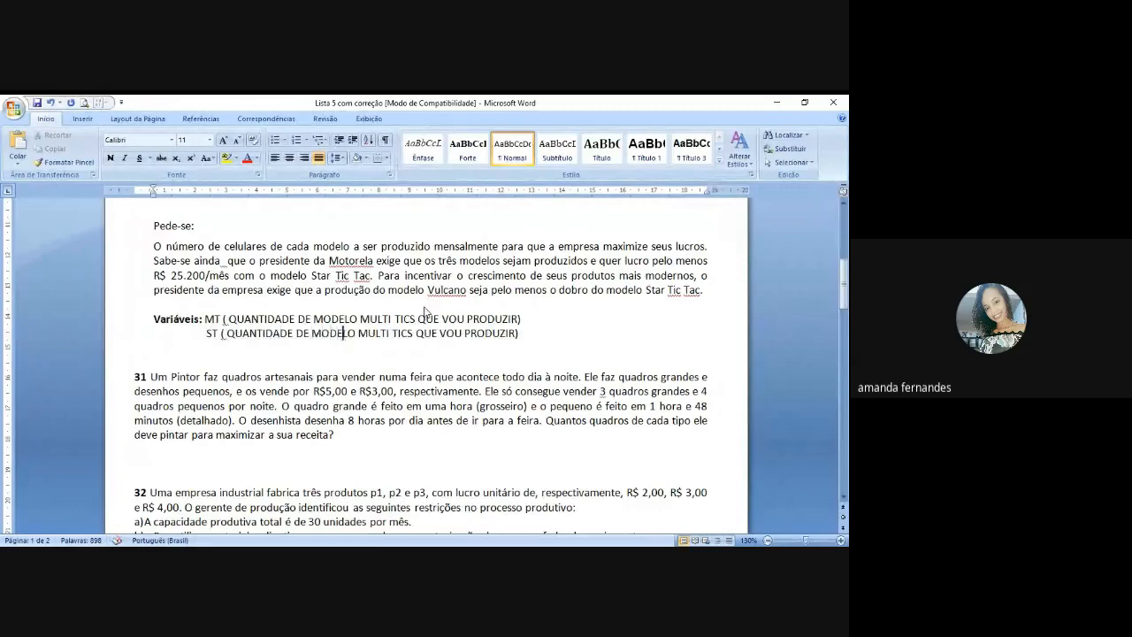
{"action": "key", "text": "Right"}
{"action": "key", "text": "Right"}
{"action": "key", "text": "Right"}
{"action": "key", "text": "shift+Right"}
{"action": "key", "text": "shift+Right"}
{"action": "key", "text": "shift+Right"}
{"action": "key", "text": "shift+Right"}
{"action": "key", "text": "shift+Right"}
{"action": "key", "text": "shift+Right"}
{"action": "key", "text": "shift+Right"}
{"action": "key", "text": "shift+Right"}
{"action": "key", "text": "shift+Right"}
{"action": "key", "text": "shift+Right"}
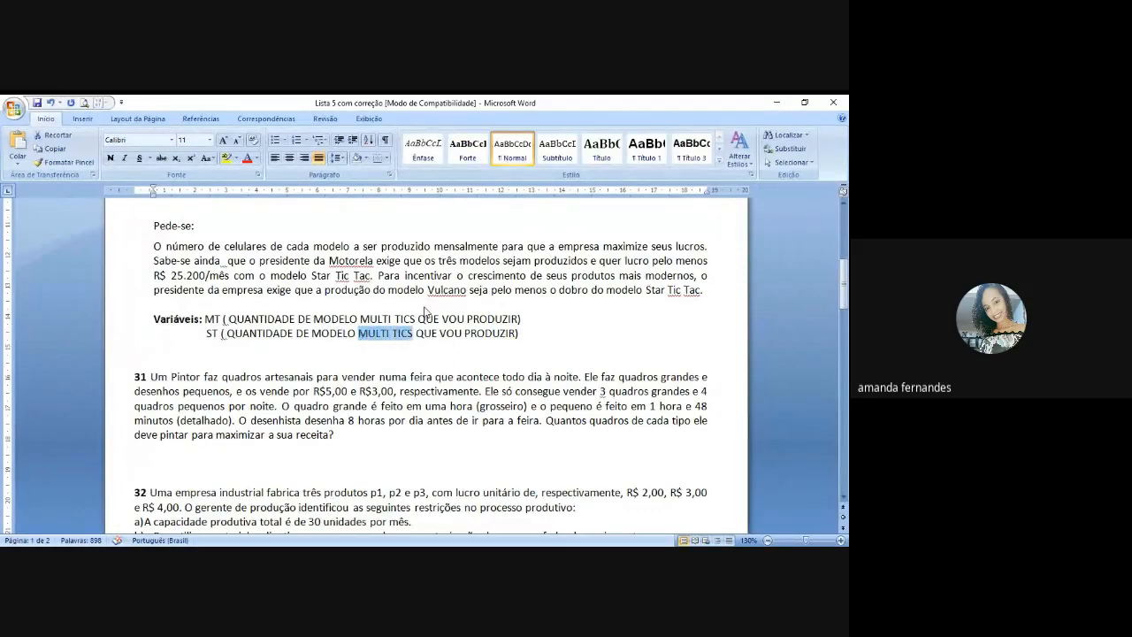
{"action": "type", "text": "S"}
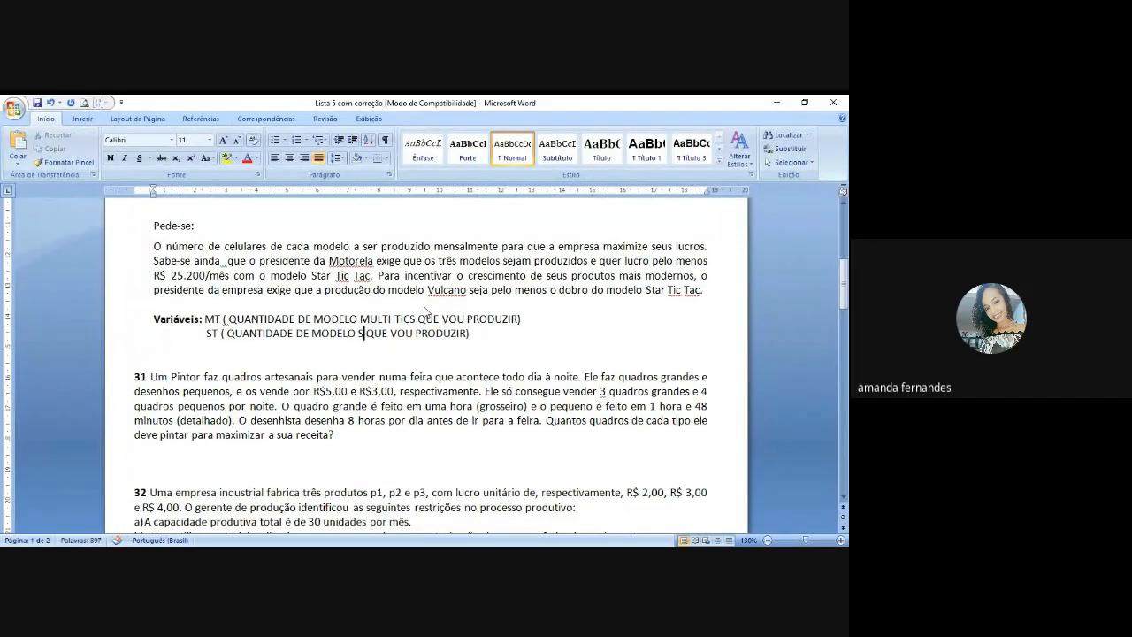
{"action": "type", "text": "TAR TIC"}
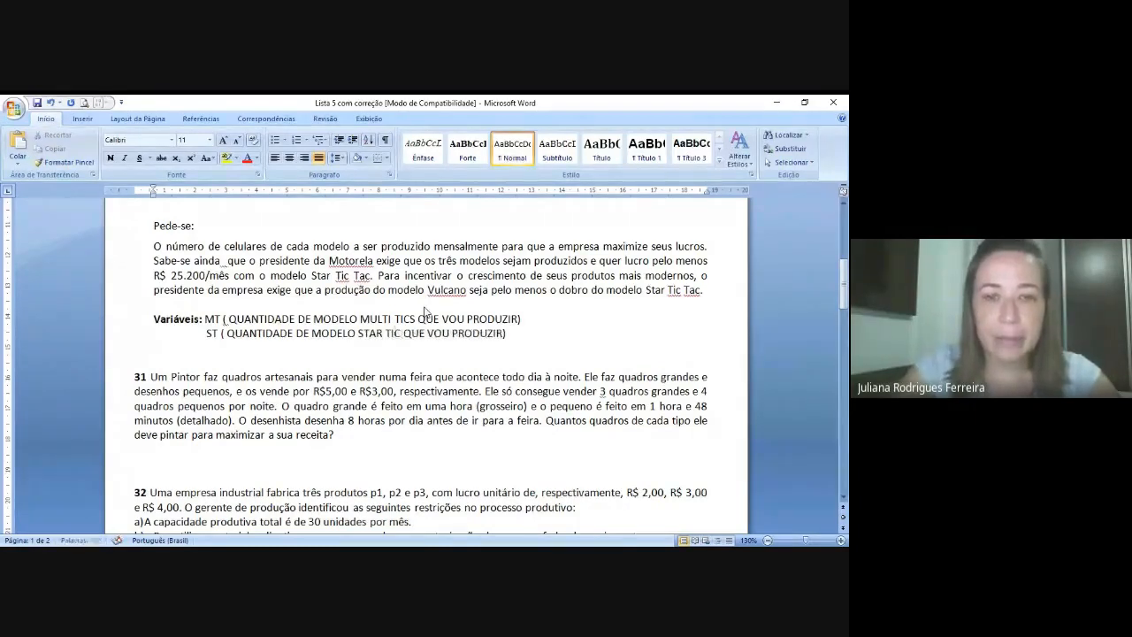
{"action": "type", "text": " TAC"}
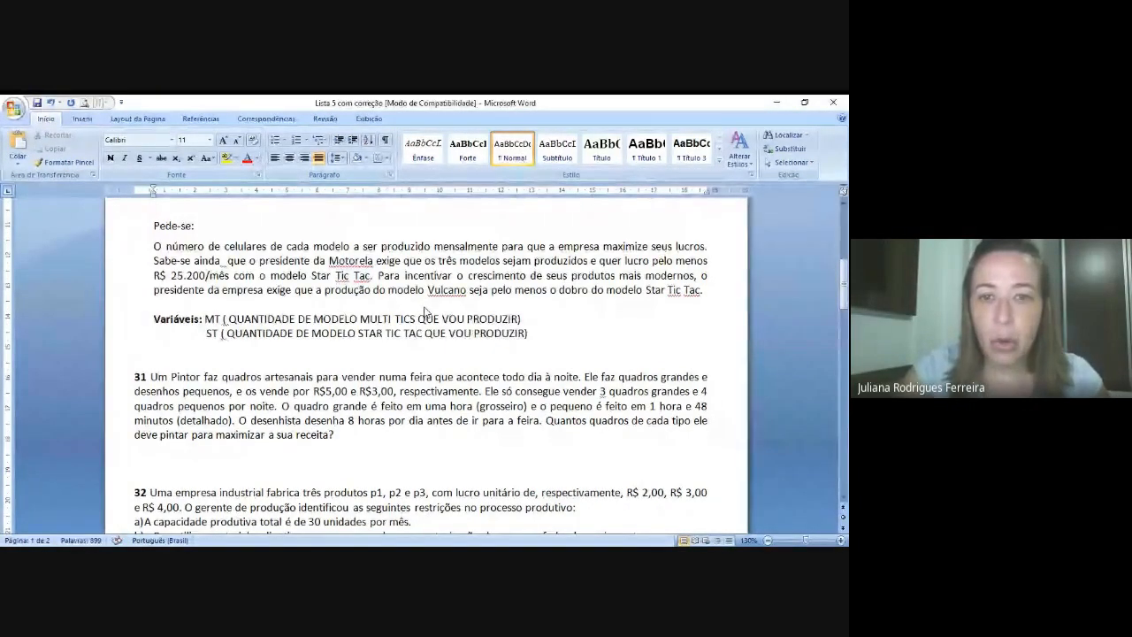
- Paste another copy of the MT variable line below the ST line and remove its "Variáveis:" label
{"action": "key", "text": "Return"}
{"action": "key", "text": "ctrl+v"}
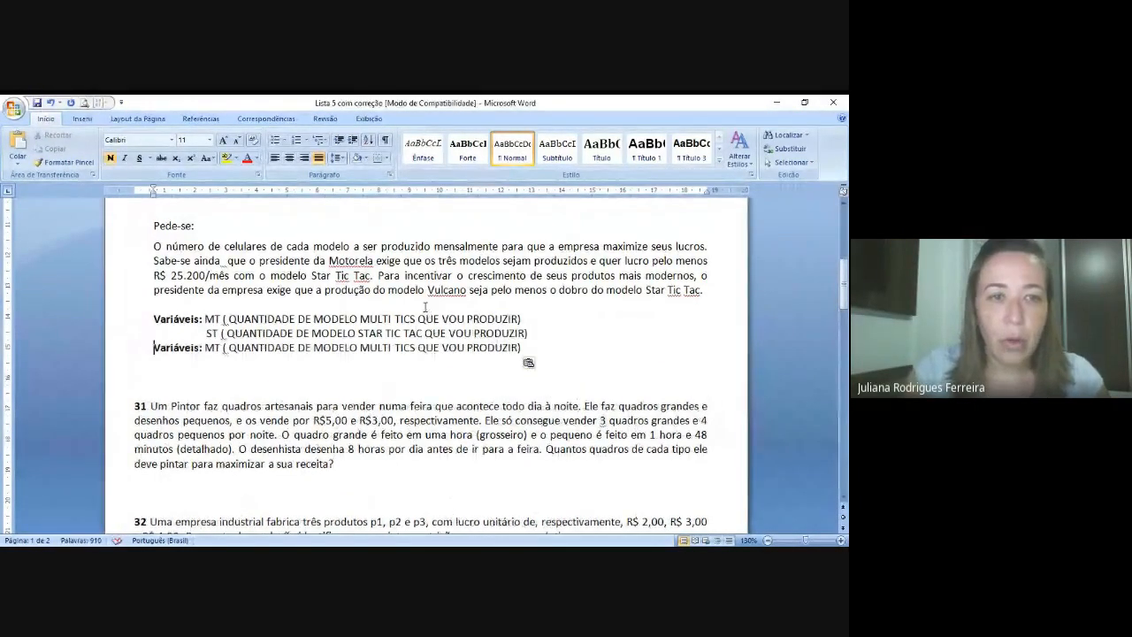
{"action": "key", "text": "shift+Right"}
{"action": "key", "text": "shift+Right"}
{"action": "key", "text": "shift+Right"}
{"action": "key", "text": "shift+Right"}
{"action": "key", "text": "shift+Right"}
{"action": "key", "text": "shift+Right"}
{"action": "key", "text": "shift+Right"}
{"action": "key", "text": "shift+Right"}
{"action": "key", "text": "shift+Right"}
{"action": "key", "text": "shift+Right"}
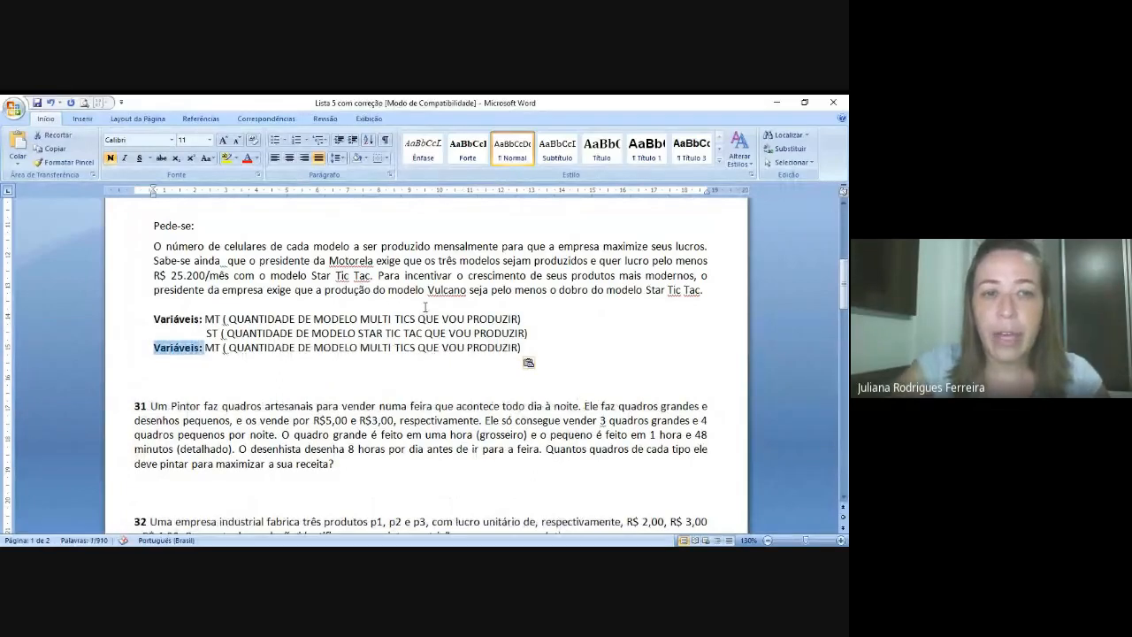
{"action": "key", "text": "BackSpace"}
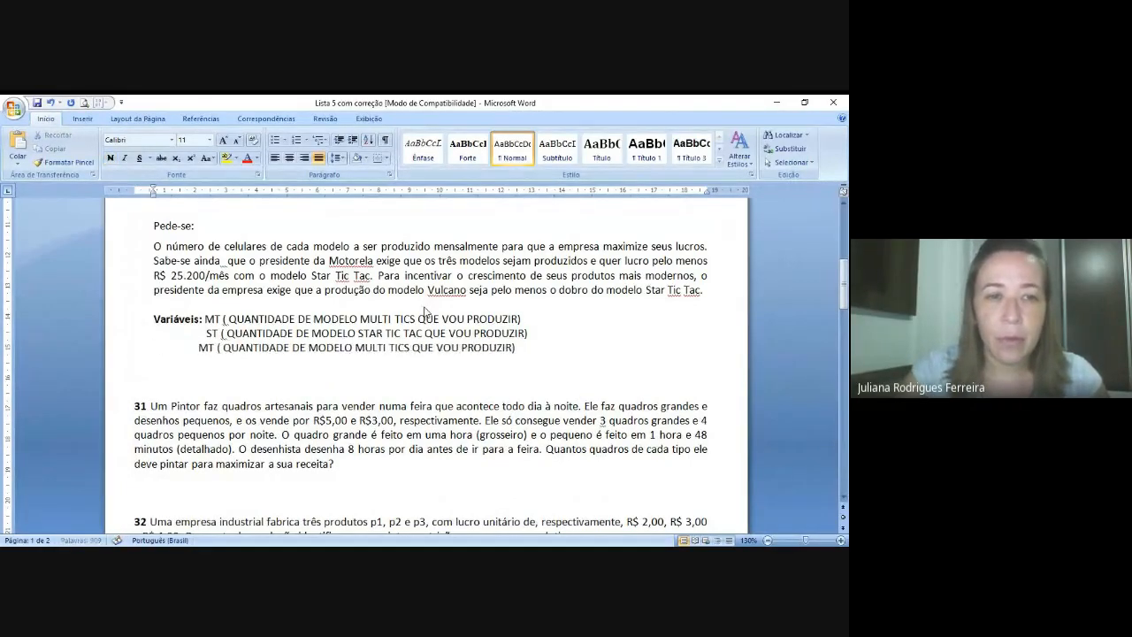
- Change the new copied line's variable to "V" and its model name to "VULCANO"
{"action": "key", "text": "Delete"}
{"action": "key", "text": "Delete"}
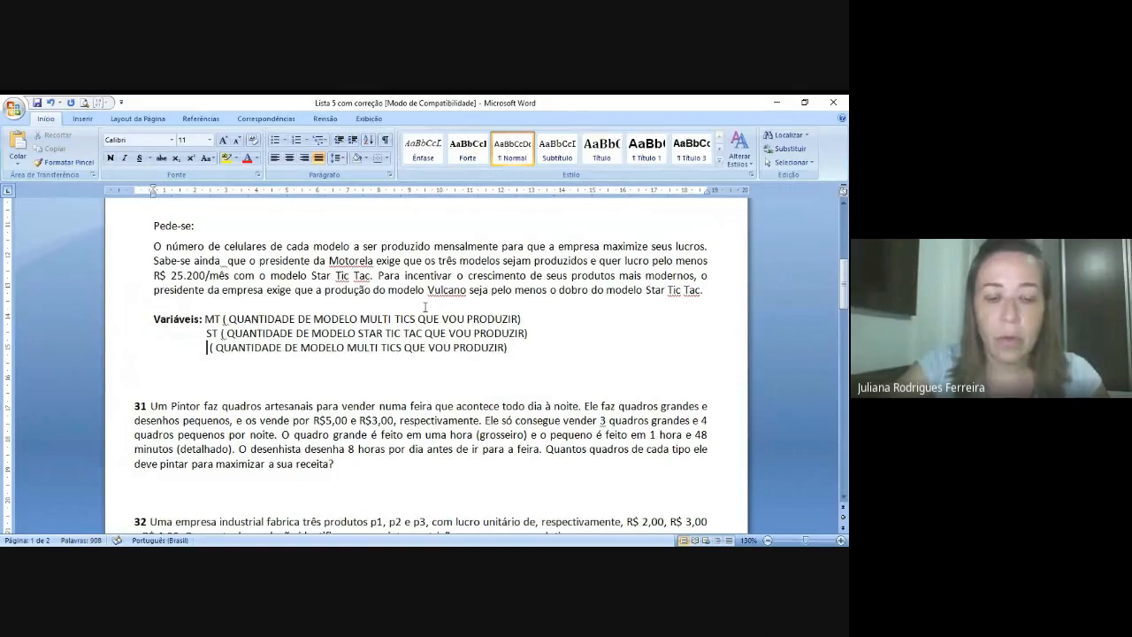
{"action": "type", "text": "V"}
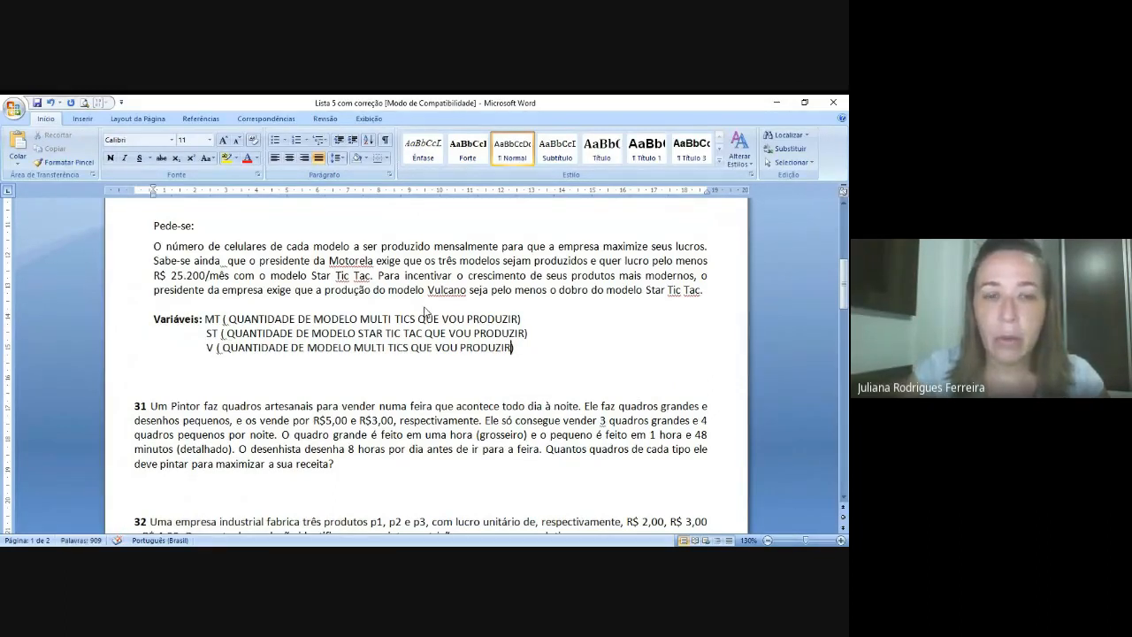
{"action": "key", "text": "Left"}
{"action": "key", "text": "Left"}
{"action": "key", "text": "Left"}
{"action": "key", "text": "Left"}
{"action": "key", "text": "Left"}
{"action": "key", "text": "Right"}
{"action": "key", "text": "Right"}
{"action": "key", "text": "Right"}
{"action": "key", "text": "Right"}
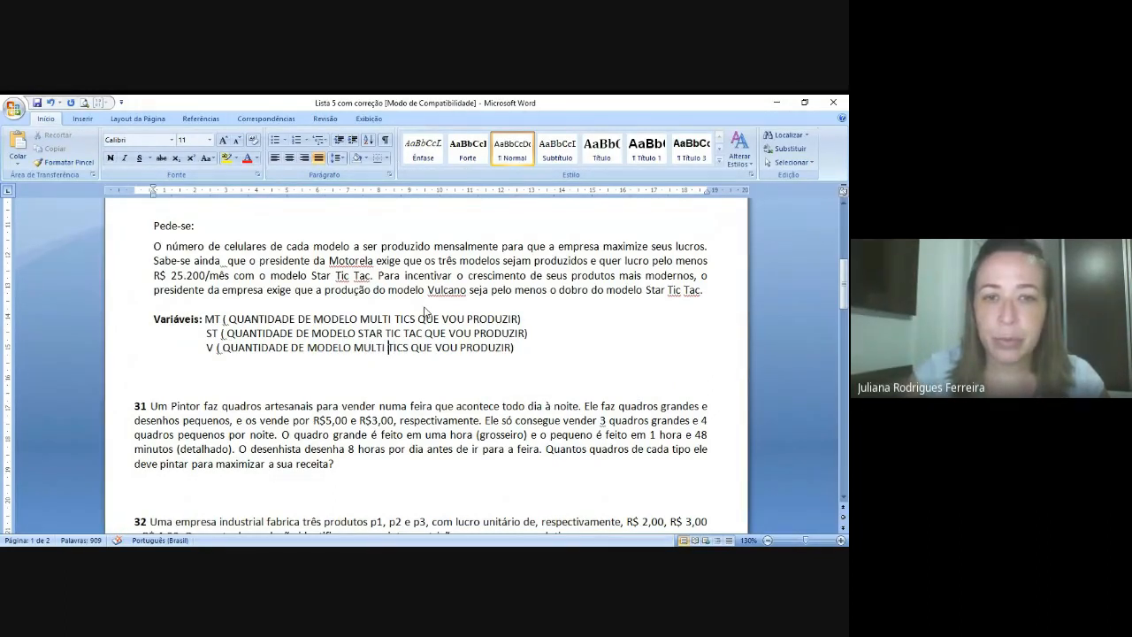
{"action": "key", "text": "Right"}
{"action": "key", "text": "Right"}
{"action": "key", "text": "Right"}
{"action": "key", "text": "Right"}
{"action": "key", "text": "shift+Left"}
{"action": "key", "text": "shift+Left"}
{"action": "key", "text": "shift+Left"}
{"action": "key", "text": "shift+Left"}
{"action": "key", "text": "shift+Left"}
{"action": "key", "text": "shift+Left"}
{"action": "key", "text": "shift+Left"}
{"action": "key", "text": "shift+Left"}
{"action": "key", "text": "shift+Left"}
{"action": "key", "text": "shift+Left"}
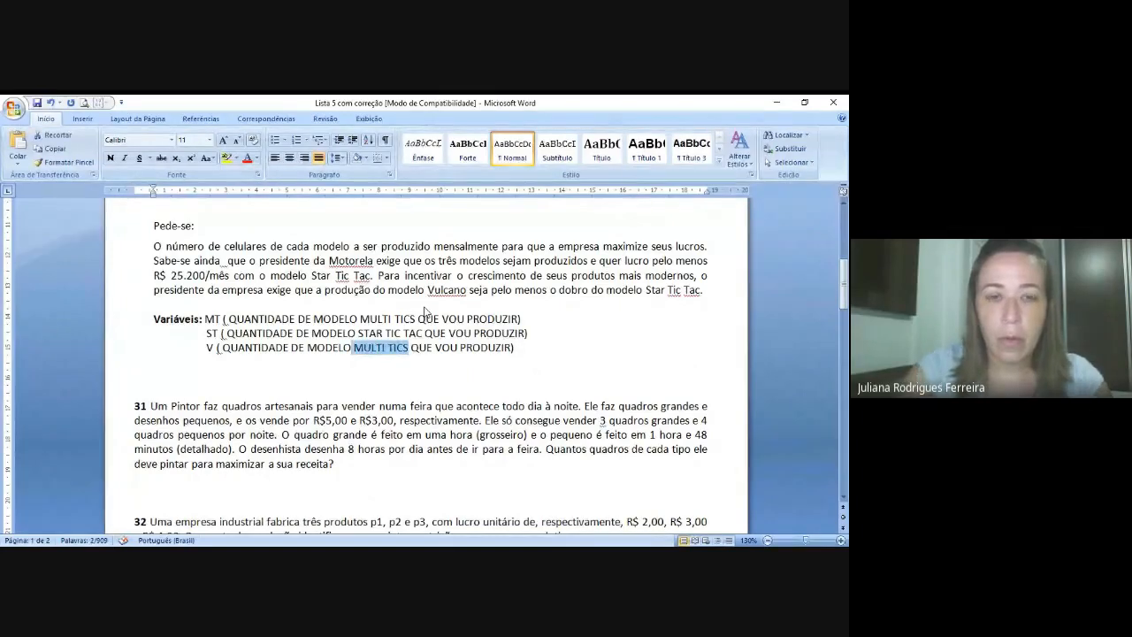
{"action": "type", "text": "VULCANO"}
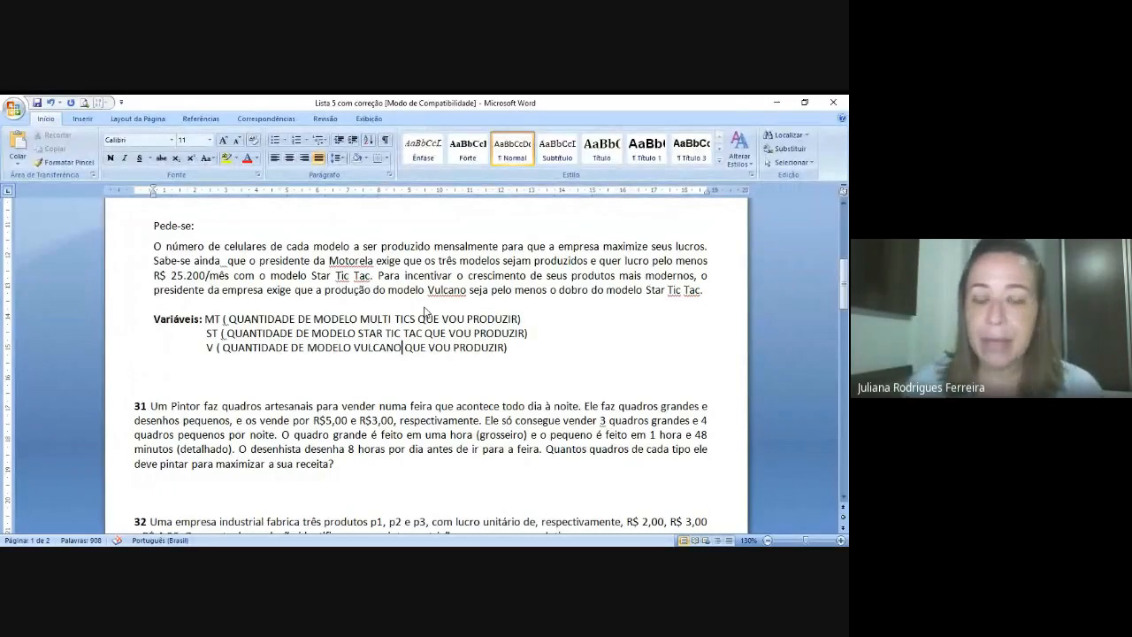
- Add the bold heading "FUNÇÃO:" below the list of variables, leaving a blank line between them
{"action": "left_click", "coordinate": [276, 376]}
{"action": "type", "text": "FIN"}
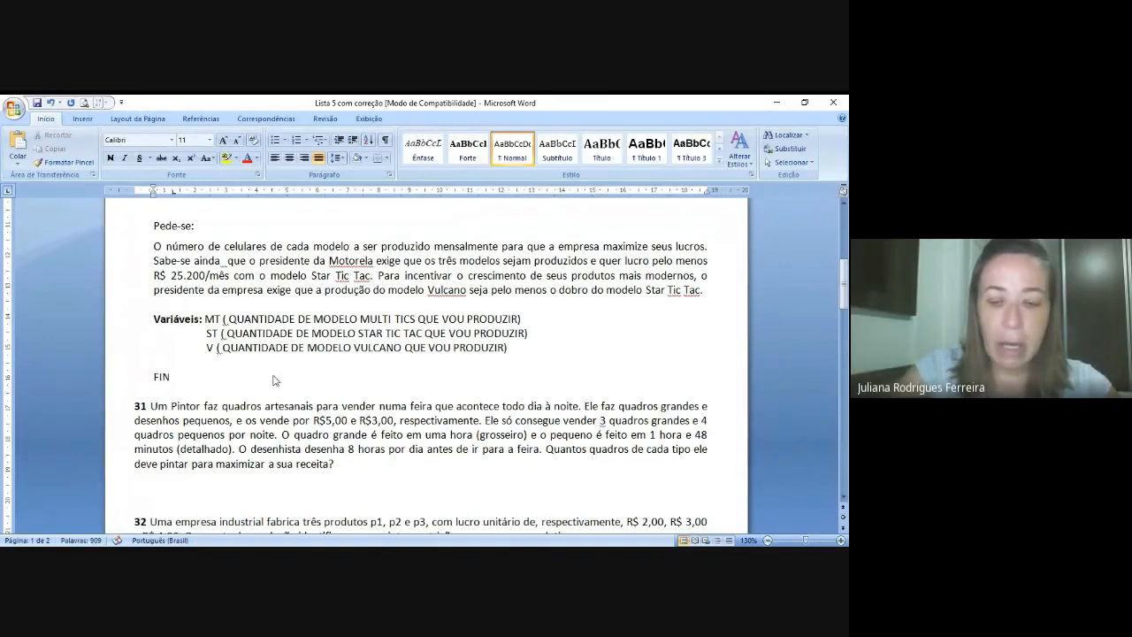
{"action": "key", "text": "BackSpace"}
{"action": "type", "text": "UNÇÃO"}
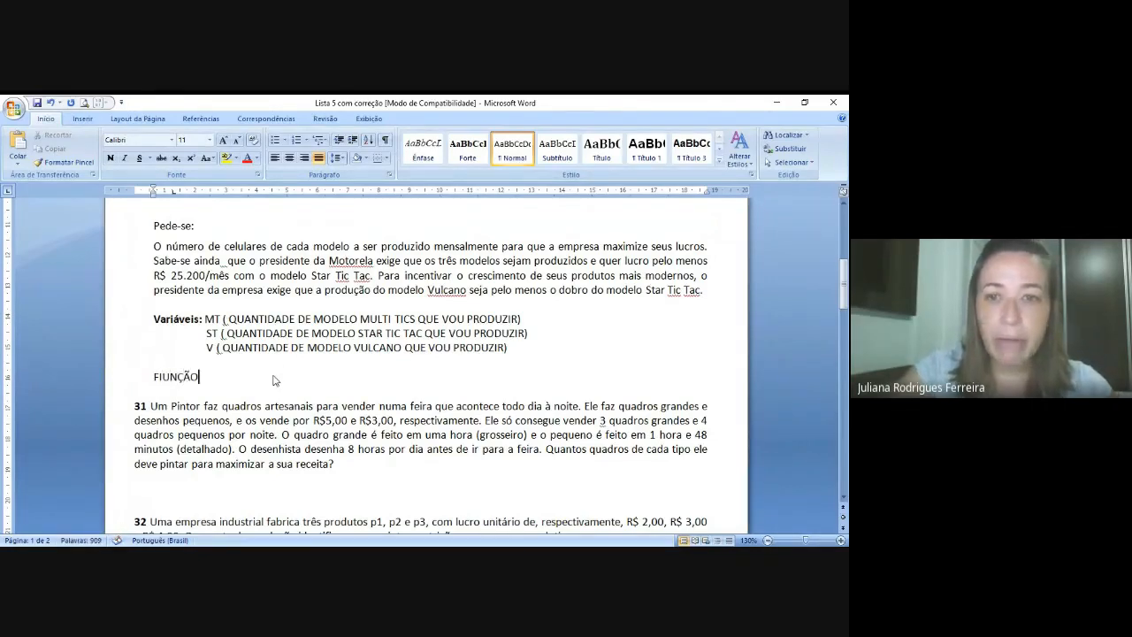
{"action": "key", "text": "Left"}
{"action": "key", "text": "Left"}
{"action": "key", "text": "Left"}
{"action": "key", "text": "BackSpace"}
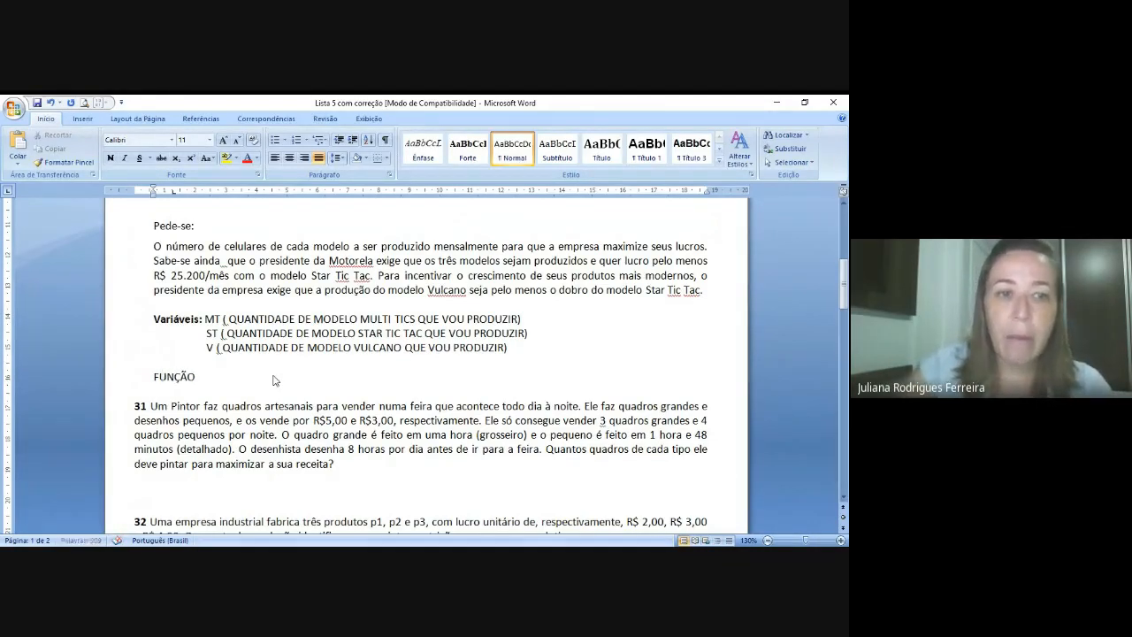
{"action": "key", "text": "End"}
{"action": "key", "text": "shift+Left"}
{"action": "key", "text": "shift+Left"}
{"action": "key", "text": "shift+Left"}
{"action": "key", "text": "shift+Left"}
{"action": "key", "text": "shift+Left"}
{"action": "key", "text": "shift+Left"}
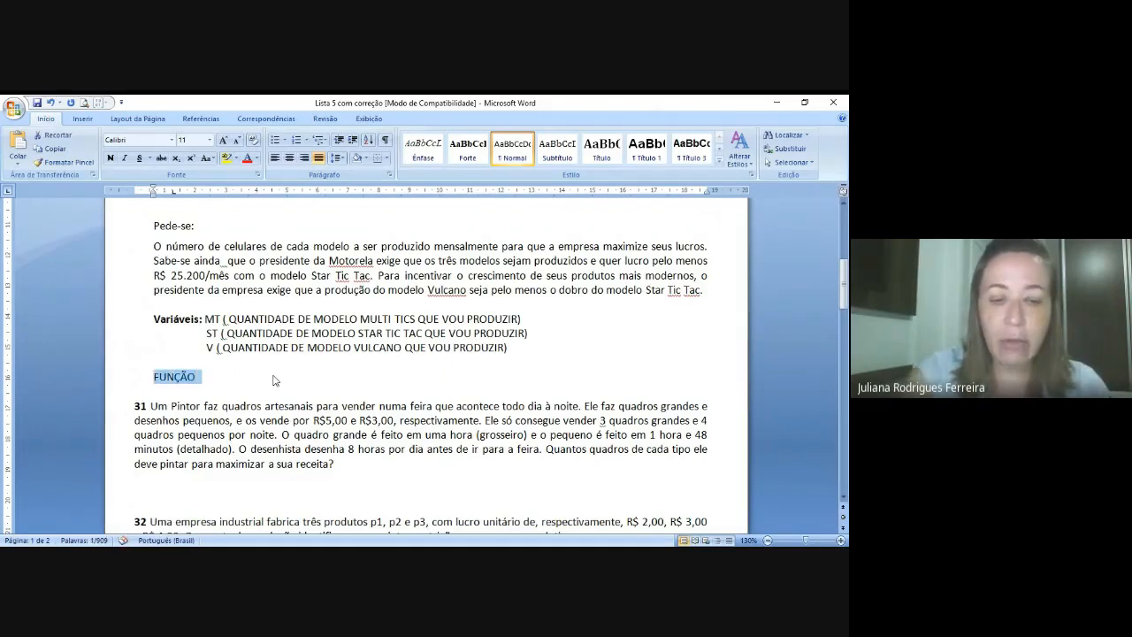
{"action": "key", "text": "ctrl+n"}
{"action": "key", "text": "End"}
{"action": "type", "text": ":"}
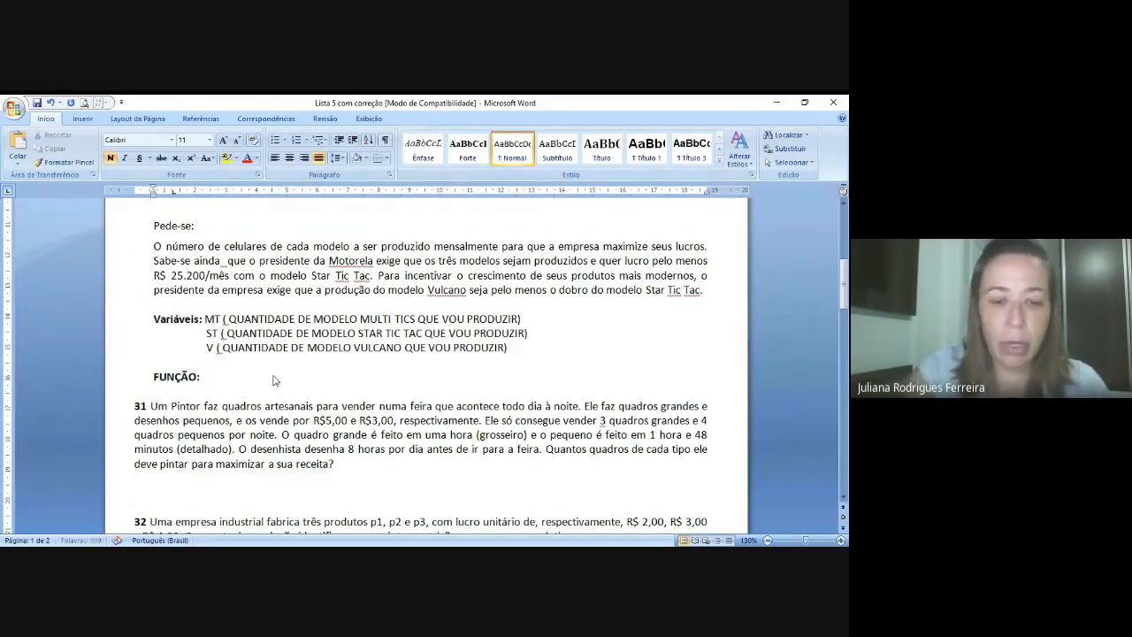
- Write the objective function "MAX 100 MT + 210 ST + 250 V" in regular, non-bold text after the "FUNÇÃO:" heading
{"action": "key", "text": "ctrl+n"}
{"action": "type", "text": "MA"}
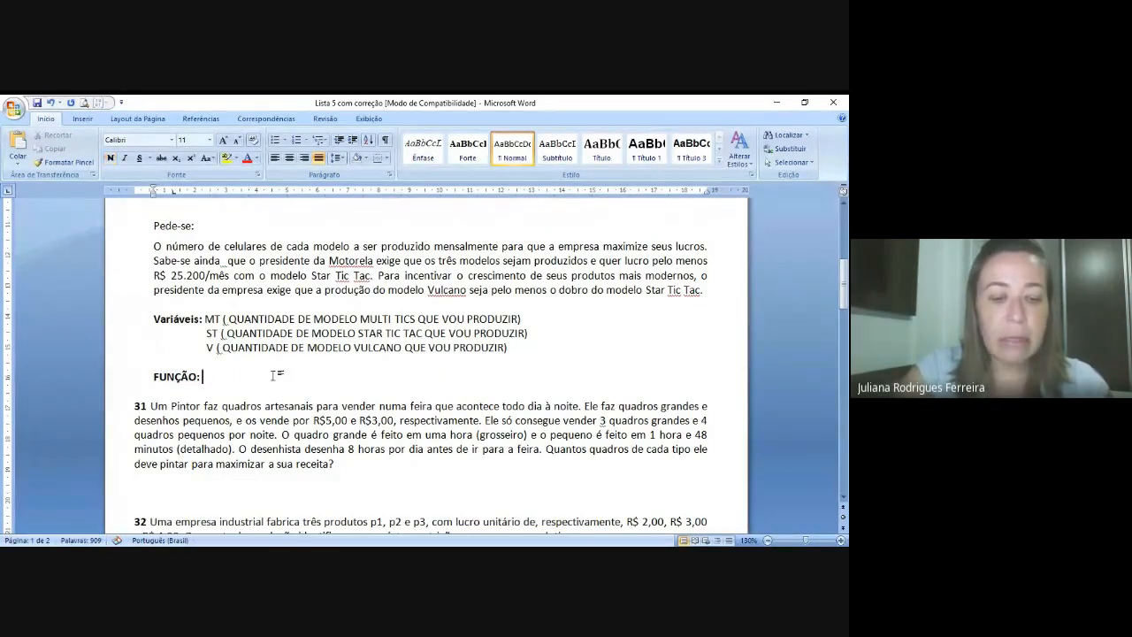
{"action": "type", "text": "X"}
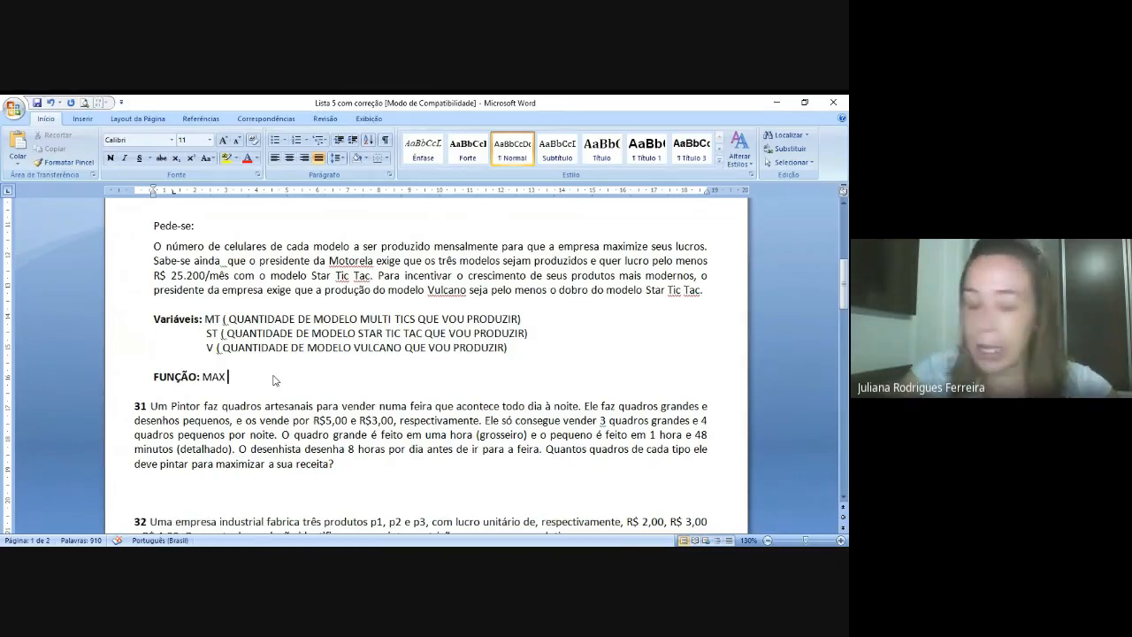
{"action": "type", "text": "1"}
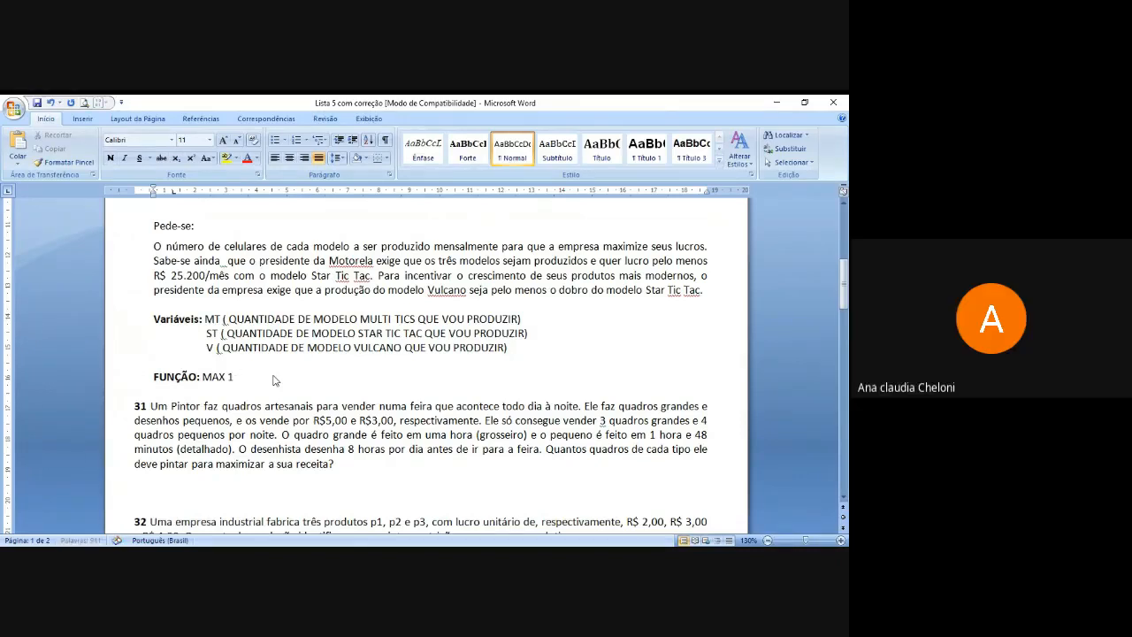
{"action": "type", "text": "00"}
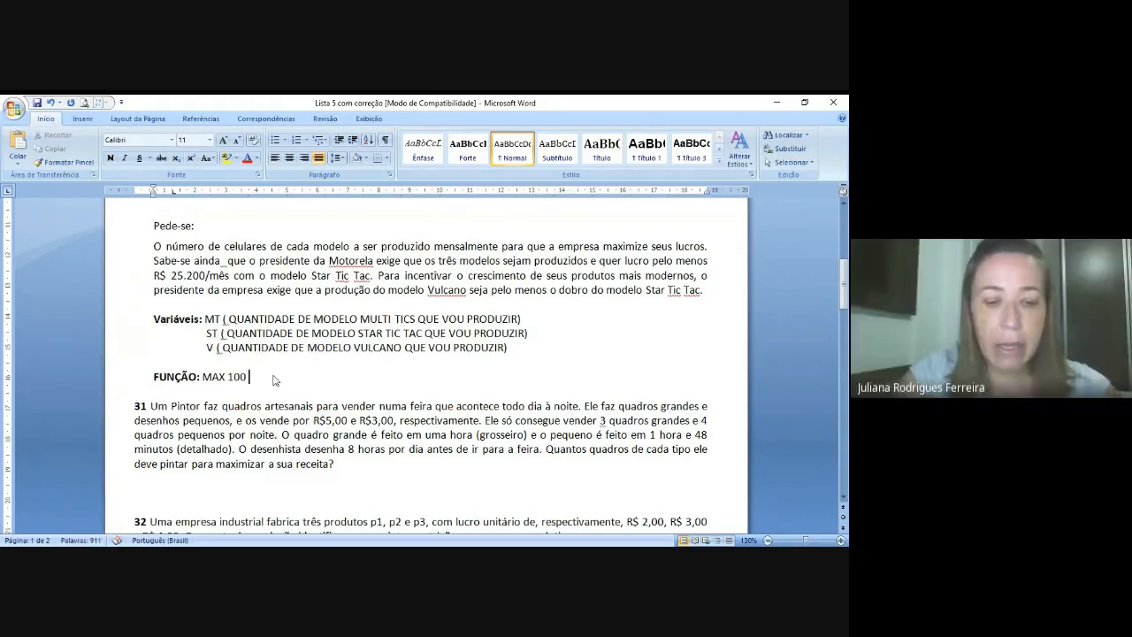
{"action": "type", "text": " MT +"}
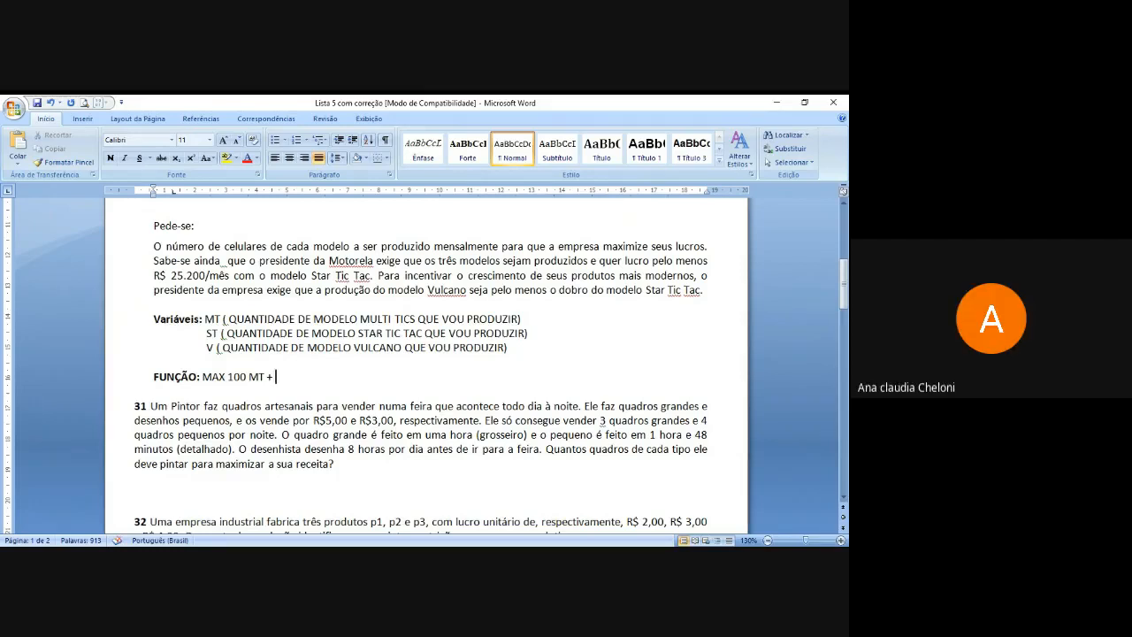
{"action": "type", "text": "210"}
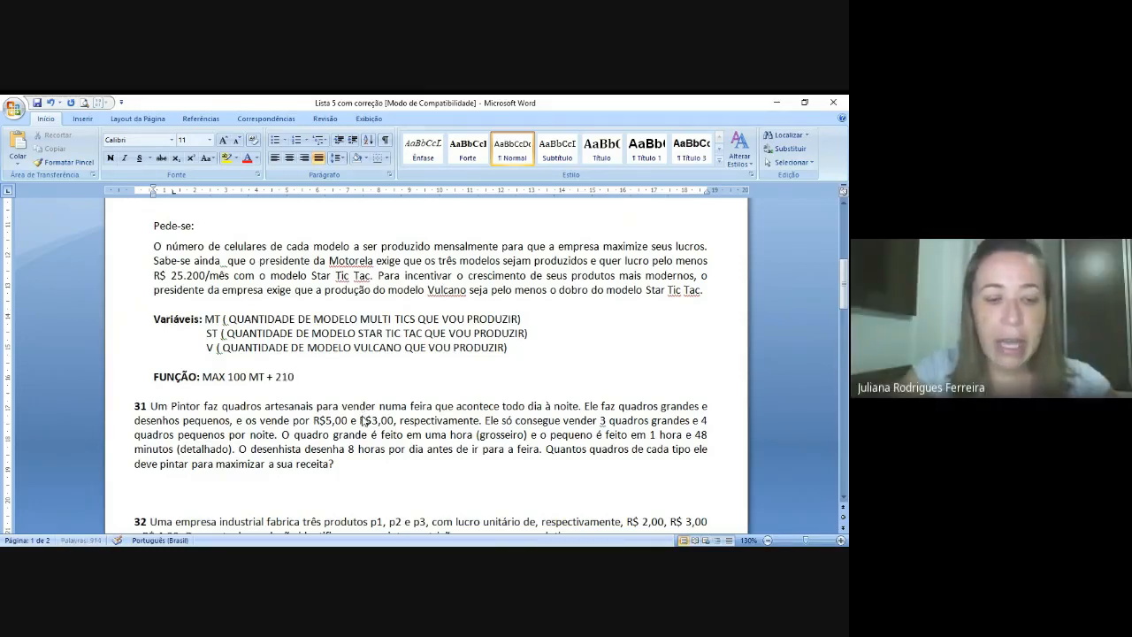
{"action": "type", "text": " ST + "}
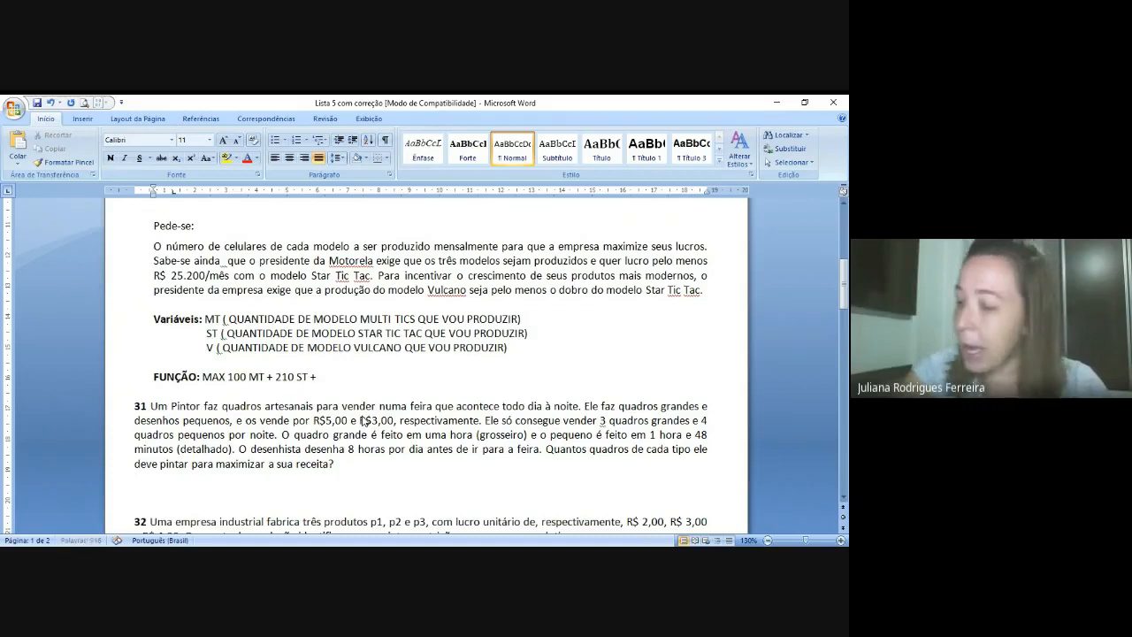
{"action": "type", "text": "2"}
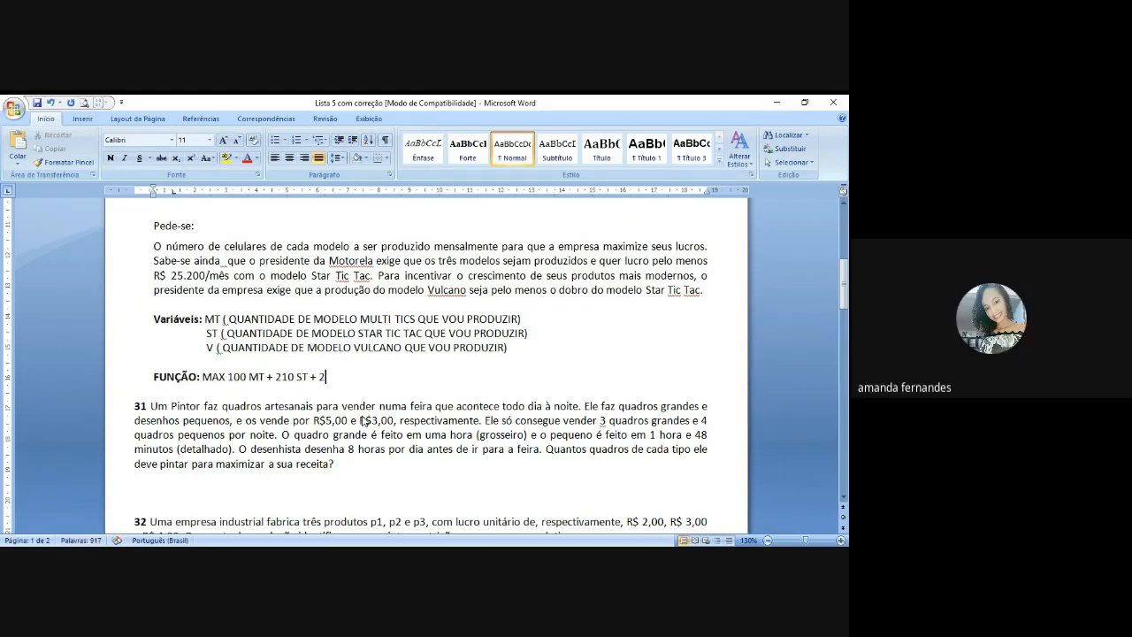
{"action": "type", "text": "50 V"}
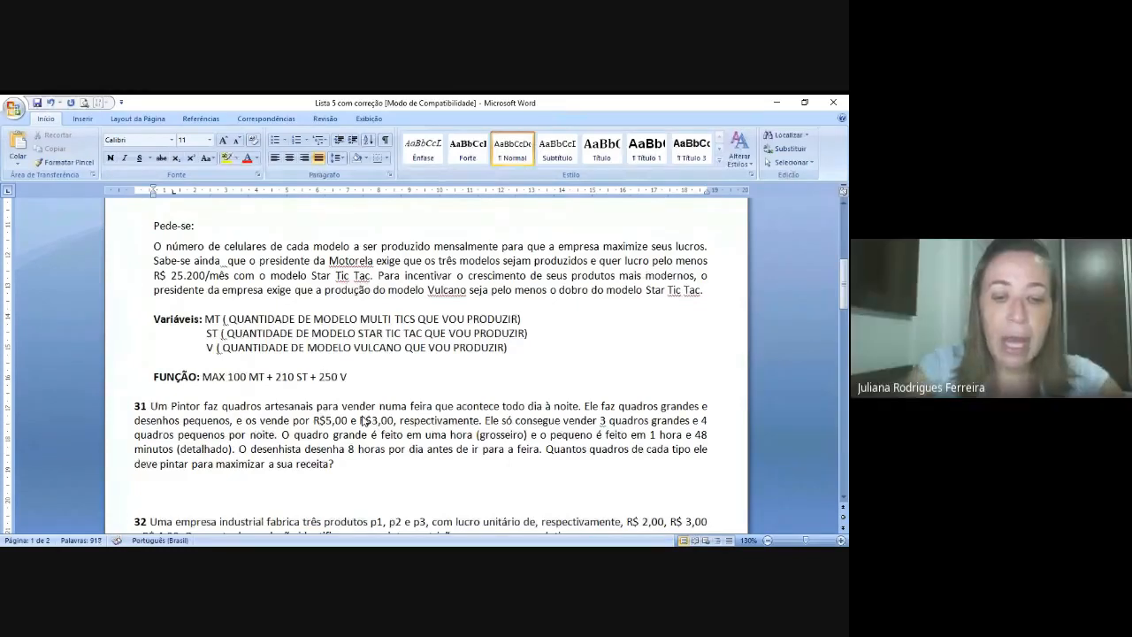
- Add the bold heading "RESTRIÇÕES:" below the objective function, separated by a blank line
{"action": "key", "text": "Return"}
{"action": "key", "text": "Return"}
{"action": "type", "text": "RES"}
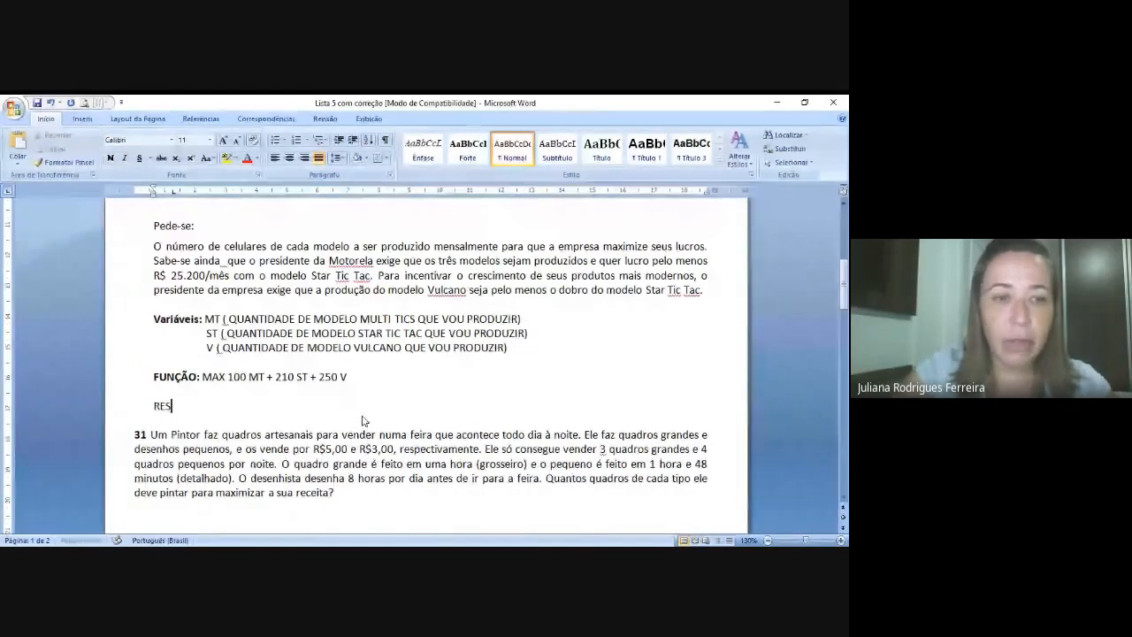
{"action": "type", "text": "TRIÇÕ"}
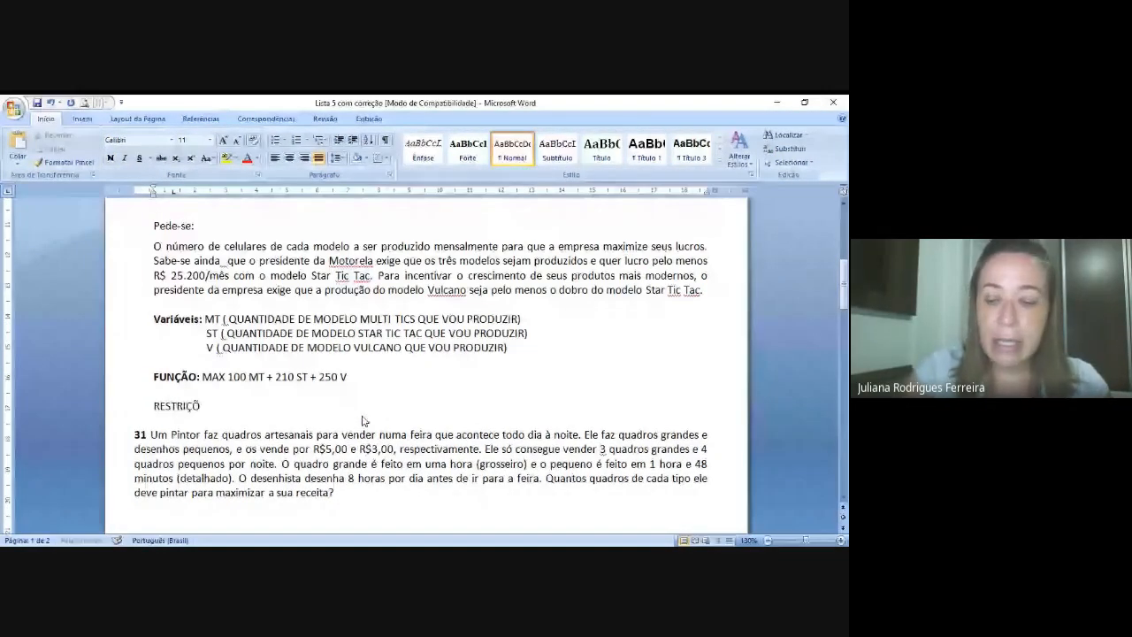
{"action": "type", "text": "ES"}
{"action": "key", "text": "shift+Home"}
{"action": "key", "text": "ctrl+b"}
{"action": "key", "text": "End"}
{"action": "type", "text": ":"}
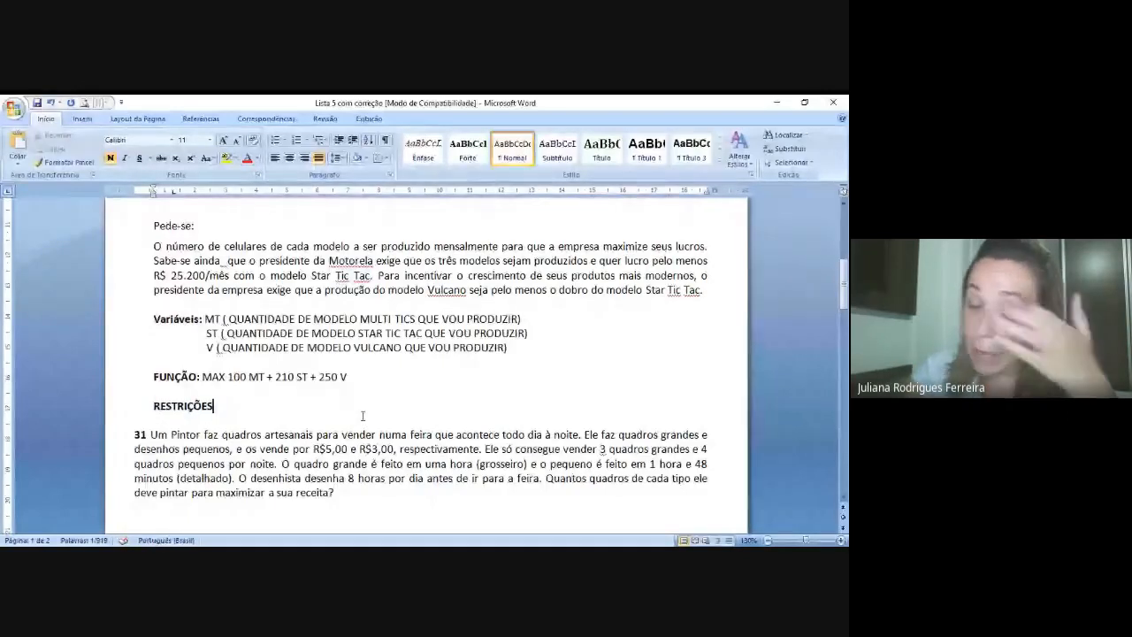
- List the constraint names "MONTAGEM", "CONFIGURAÇÃO" and "VERIFICAÇÃO" in bold on separate lines under the "RESTRIÇÕES:" heading
{"action": "key", "text": "Return"}
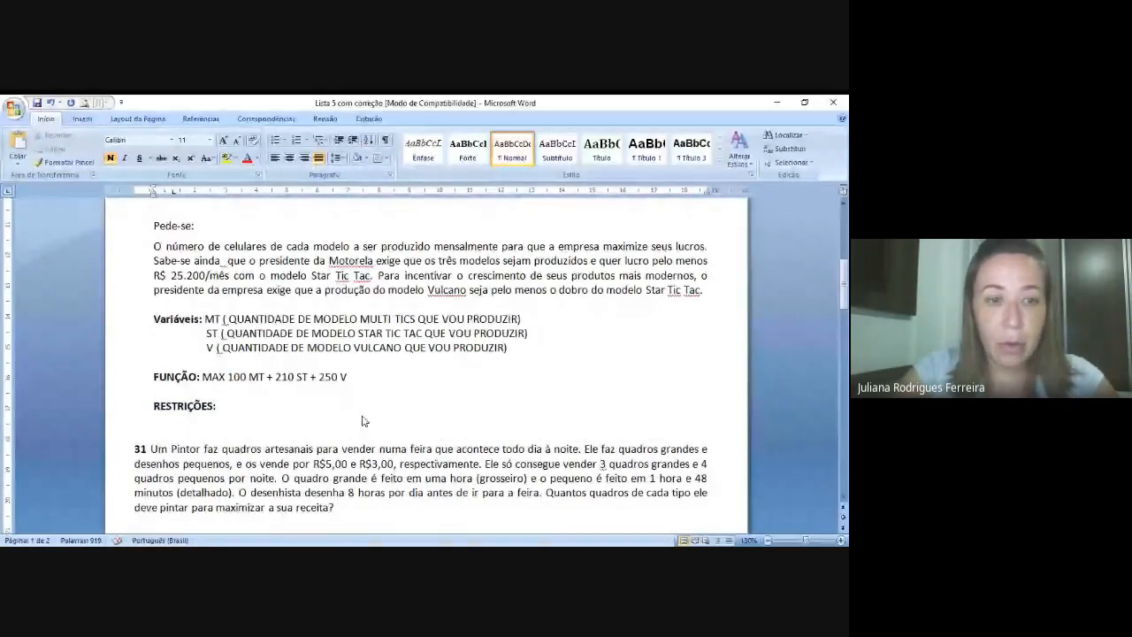
{"action": "type", "text": "MONTAGEM"}
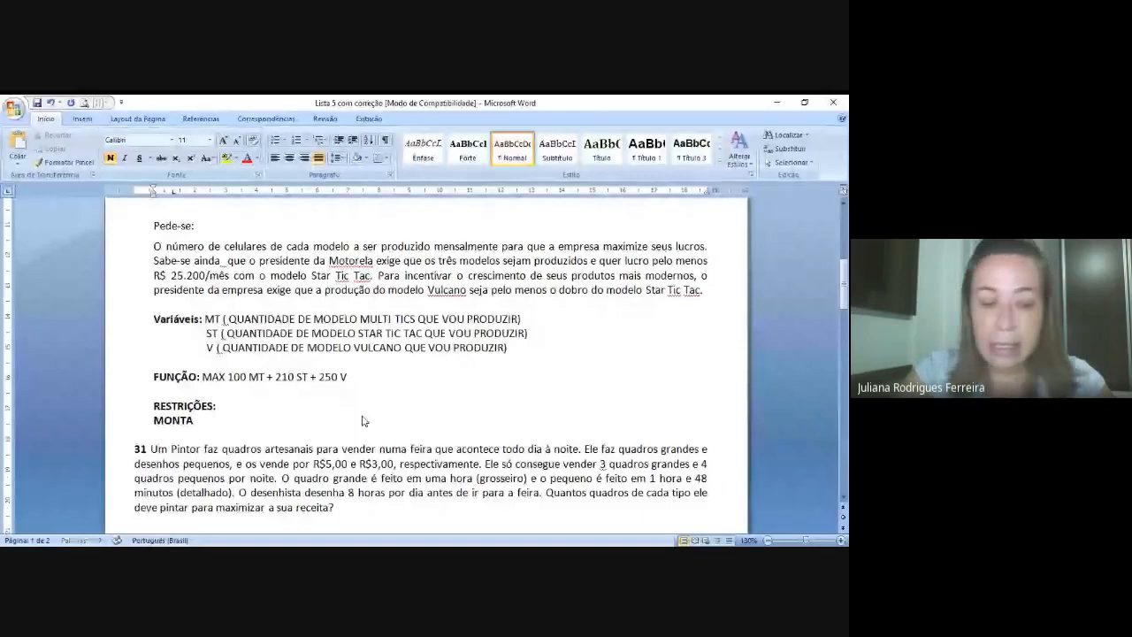
{"action": "key", "text": "Return"}
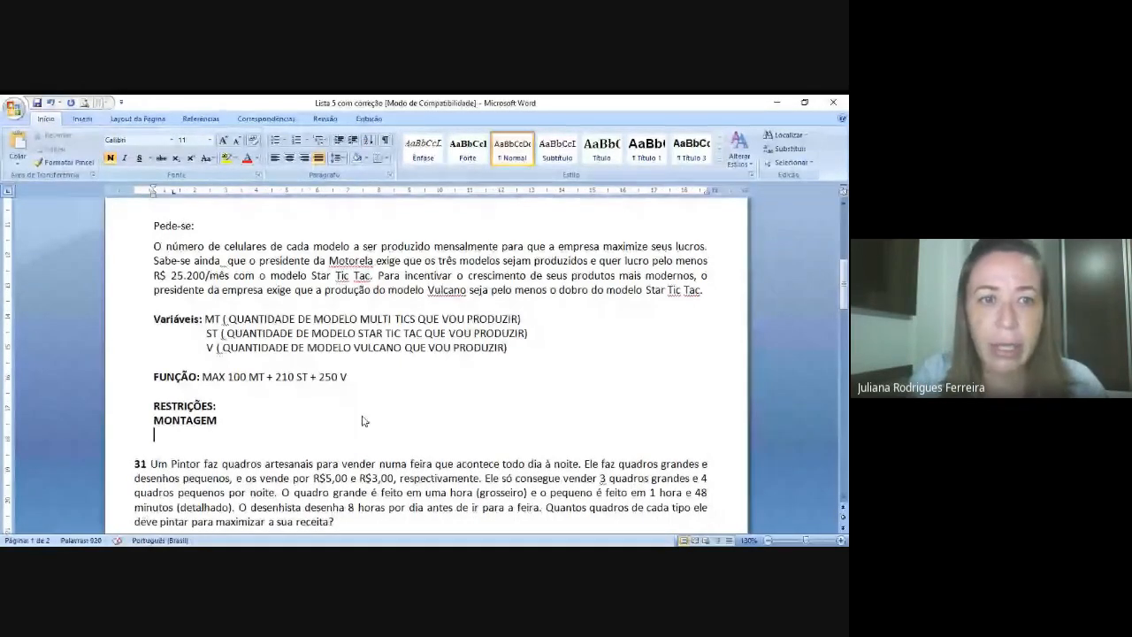
{"action": "mouse_move", "coordinate": [843, 303]}
{"action": "left_mouse_down"}
{"action": "mouse_move", "coordinate": [845, 268]}
{"action": "mouse_move", "coordinate": [845, 290]}
{"action": "left_mouse_up"}
{"action": "type", "text": "AO"}
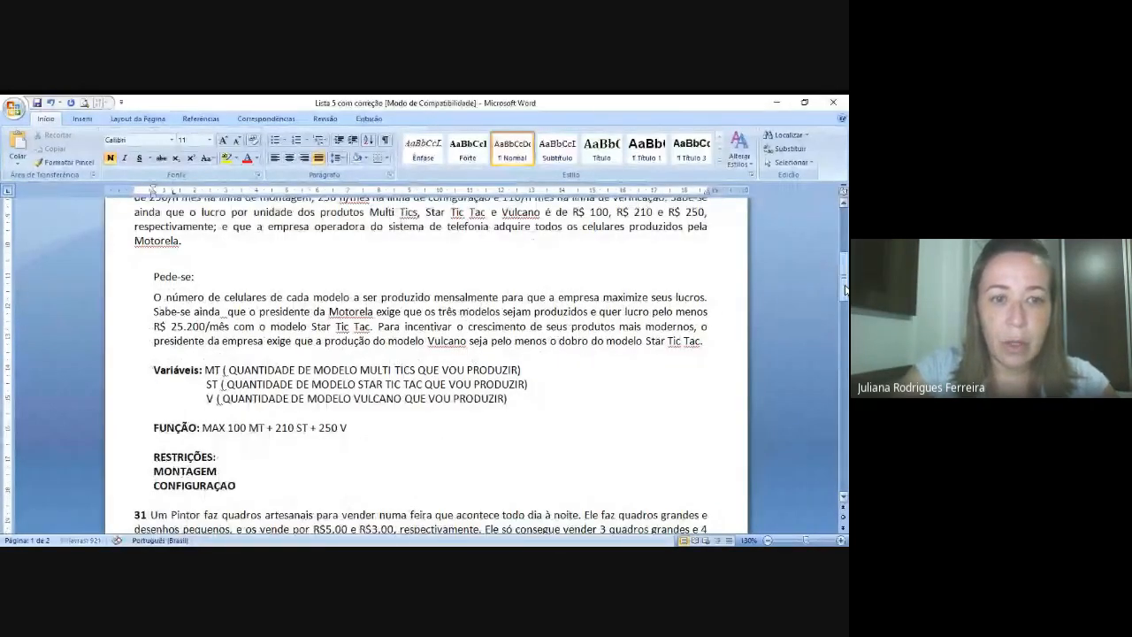
{"action": "key", "text": "BackSpace"}
{"action": "key", "text": "BackSpace"}
{"action": "type", "text": "ÃO"}
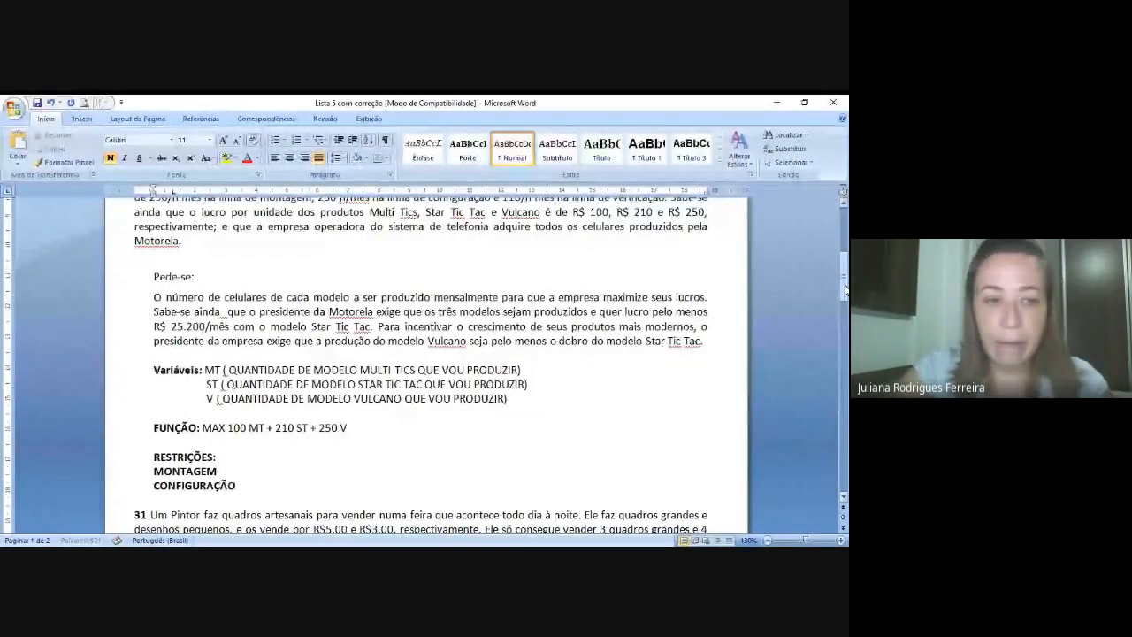
{"action": "key", "text": "Return"}
{"action": "type", "text": "VERIFICA"}
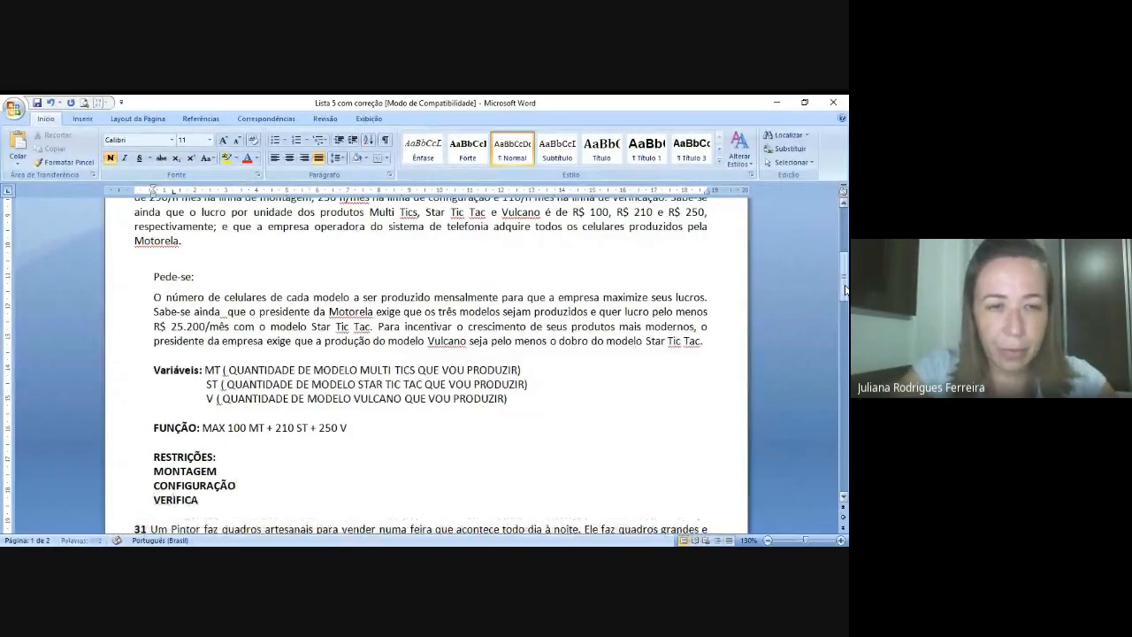
{"action": "type", "text": "ÇÃO"}
- Add the bold constraint name "EXIGENCIA DE PRODUÇÃO" on a new line below "VERIFICAÇÃO"
{"action": "key", "text": "Return"}
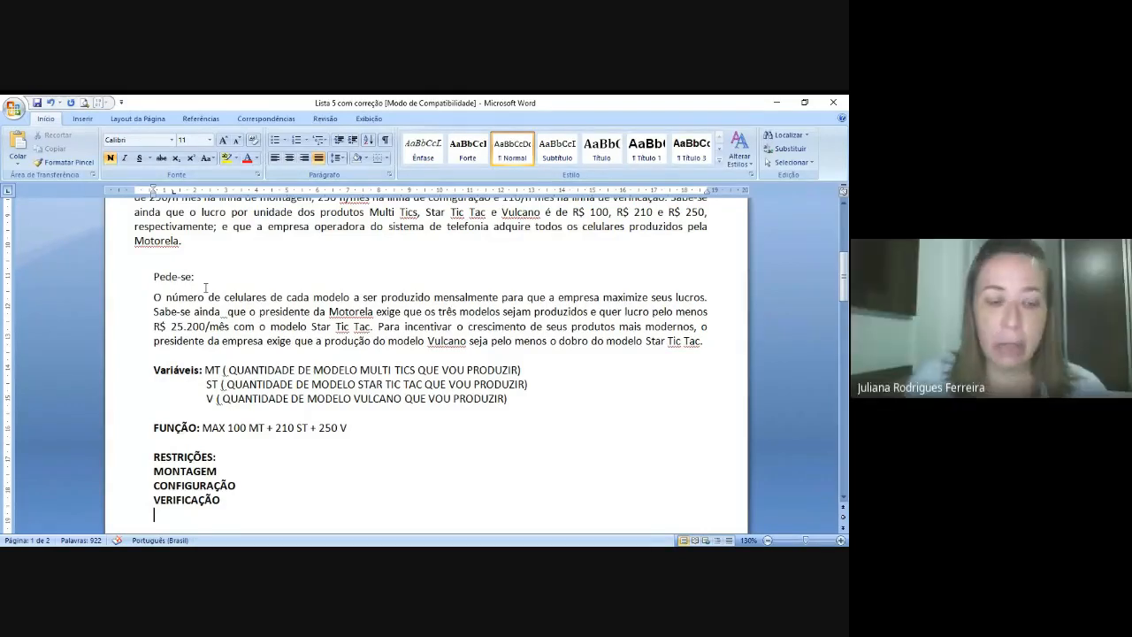
{"action": "type", "text": "EXI"}
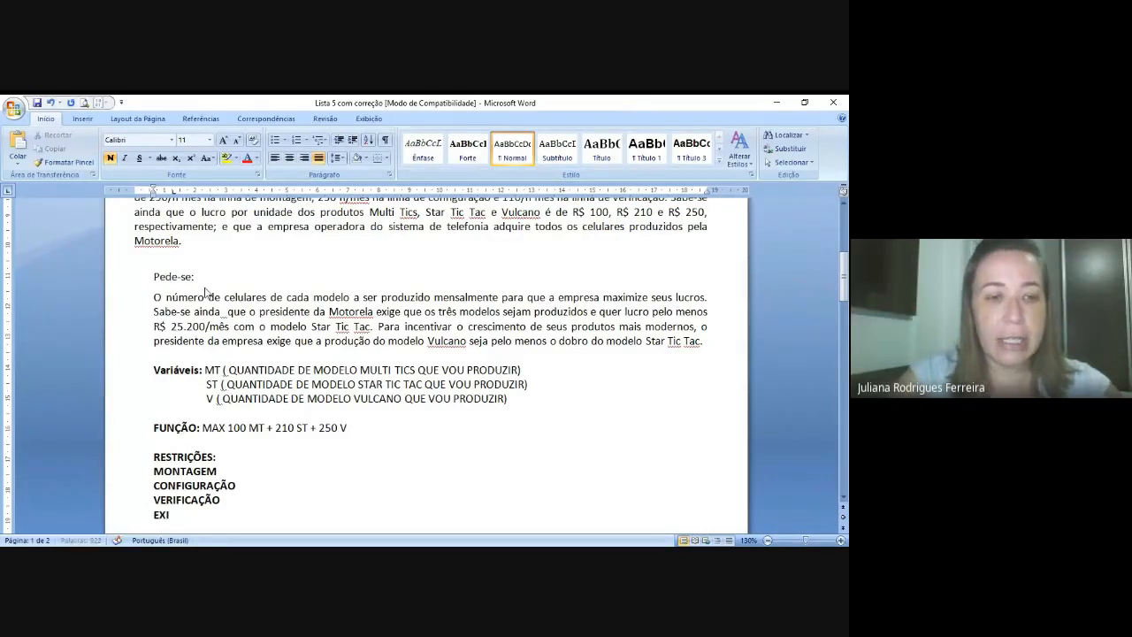
{"action": "type", "text": "GENCIA DE "}
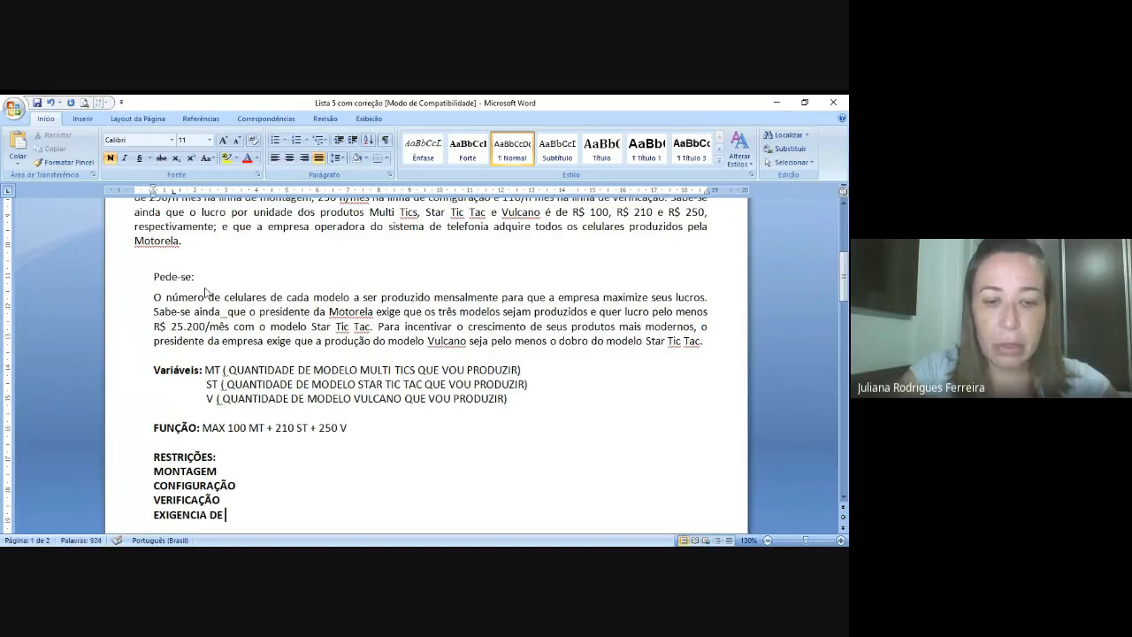
{"action": "type", "text": "PRODUÇÃO"}
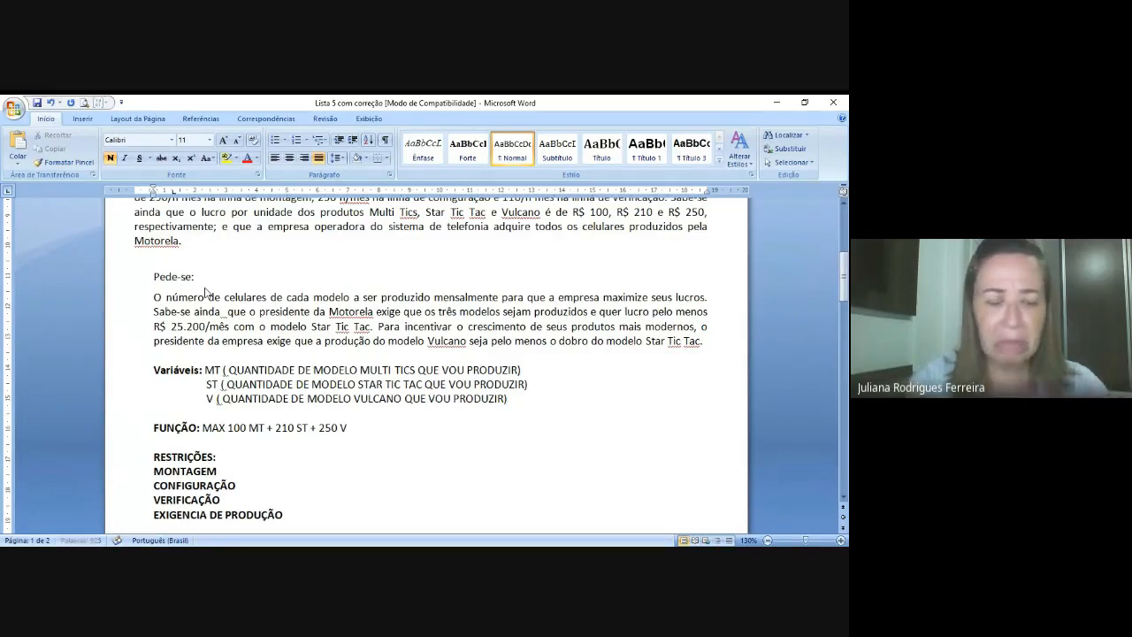
- Add the bold constraint name "LUCRO DESEJADO DO ST" on a new line below "EXIGENCIA DE PRODUÇÃO"
{"action": "key", "text": "Return"}
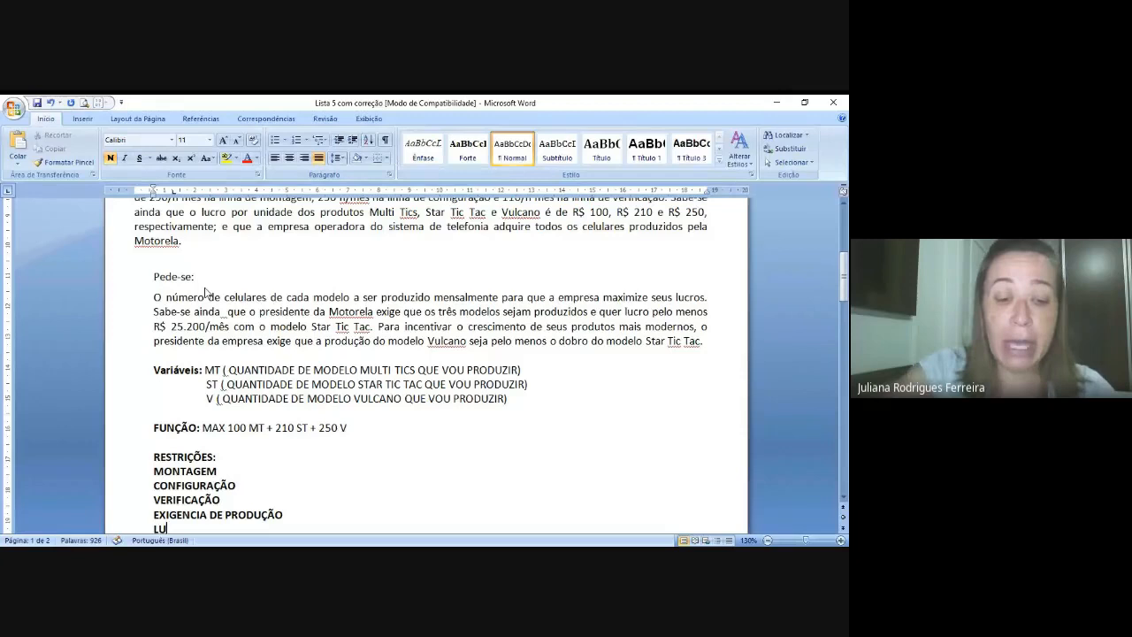
{"action": "key", "text": "BackSpace"}
{"action": "type", "text": "U"}
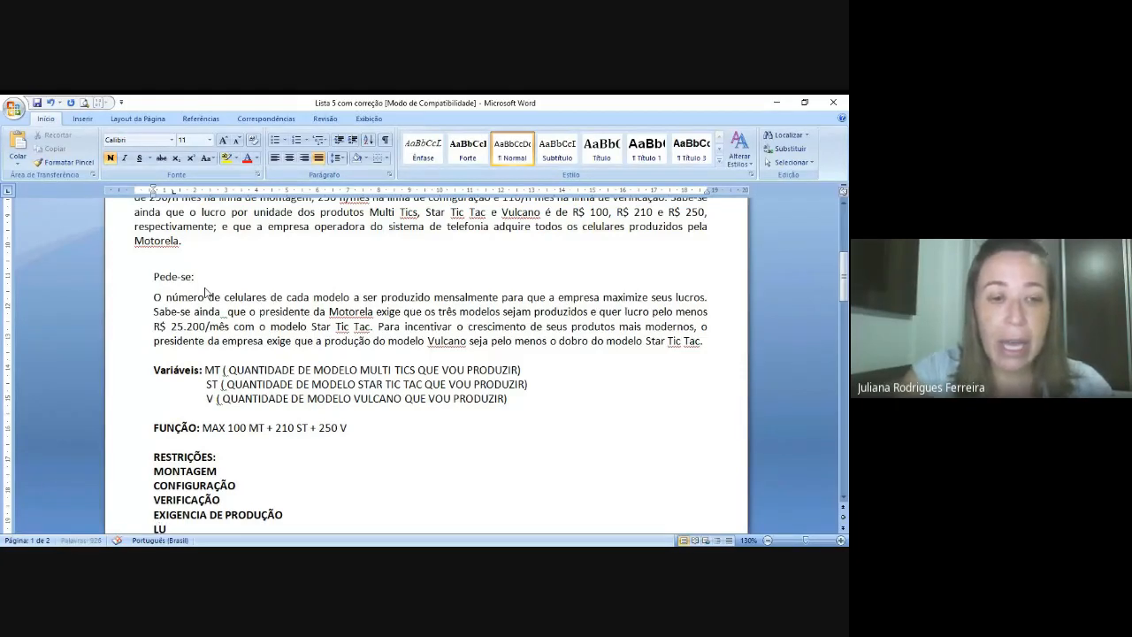
{"action": "key", "text": "BackSpace"}
{"action": "key", "text": "BackSpace"}
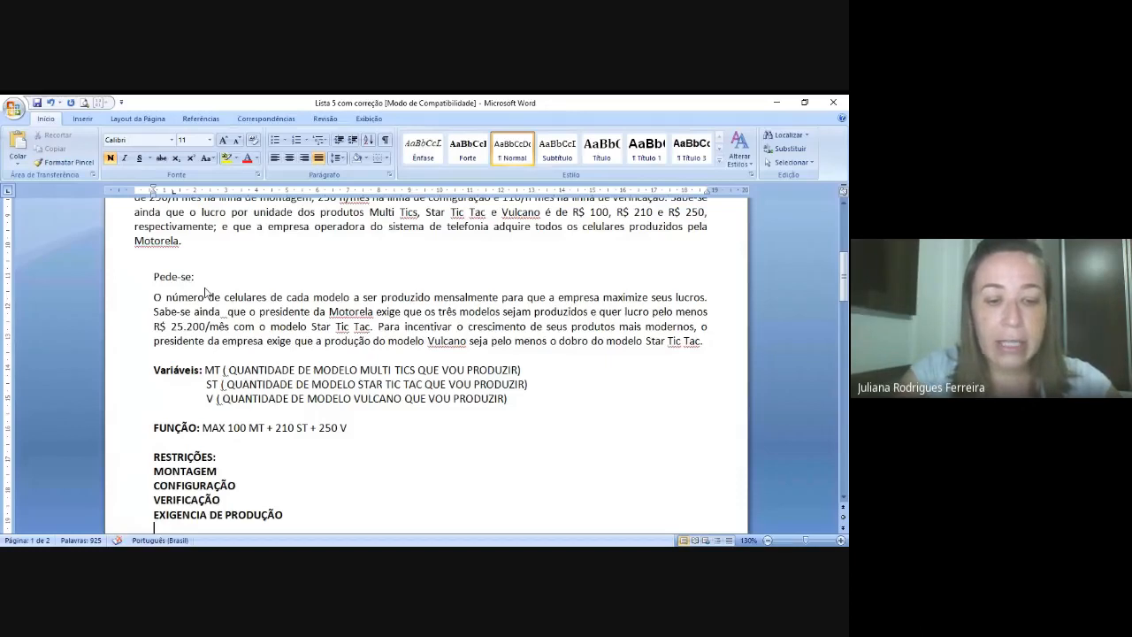
{"action": "type", "text": "LUCRODESEJA"}
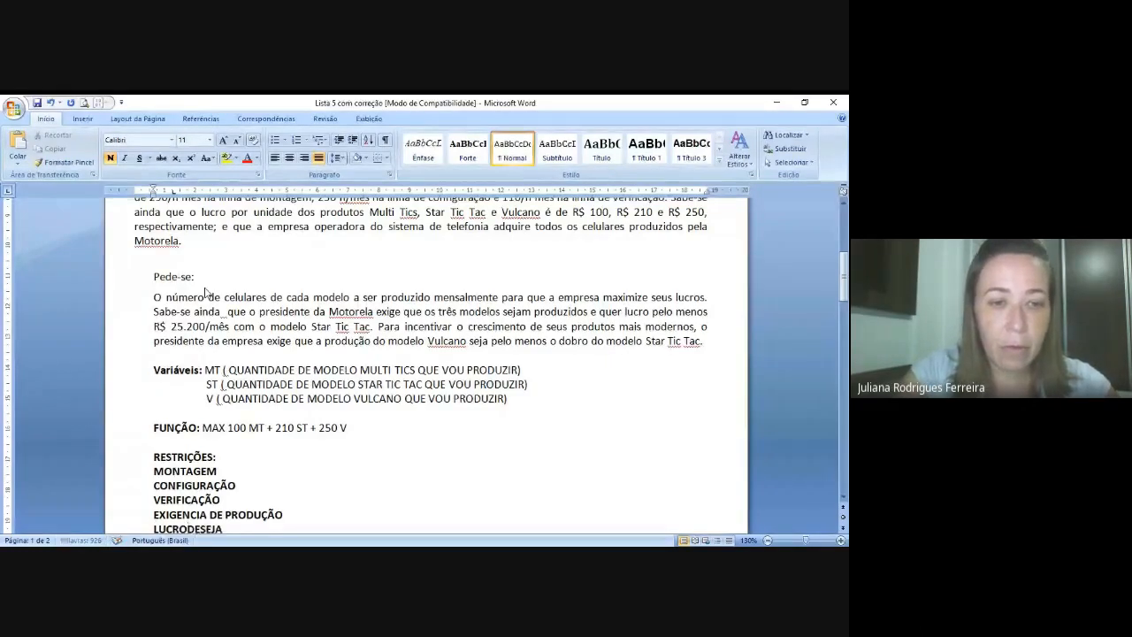
{"action": "key", "text": "BackSpace"}
{"action": "key", "text": "BackSpace"}
{"action": "key", "text": "BackSpace"}
{"action": "key", "text": "BackSpace"}
{"action": "key", "text": "BackSpace"}
{"action": "key", "text": "BackSpace"}
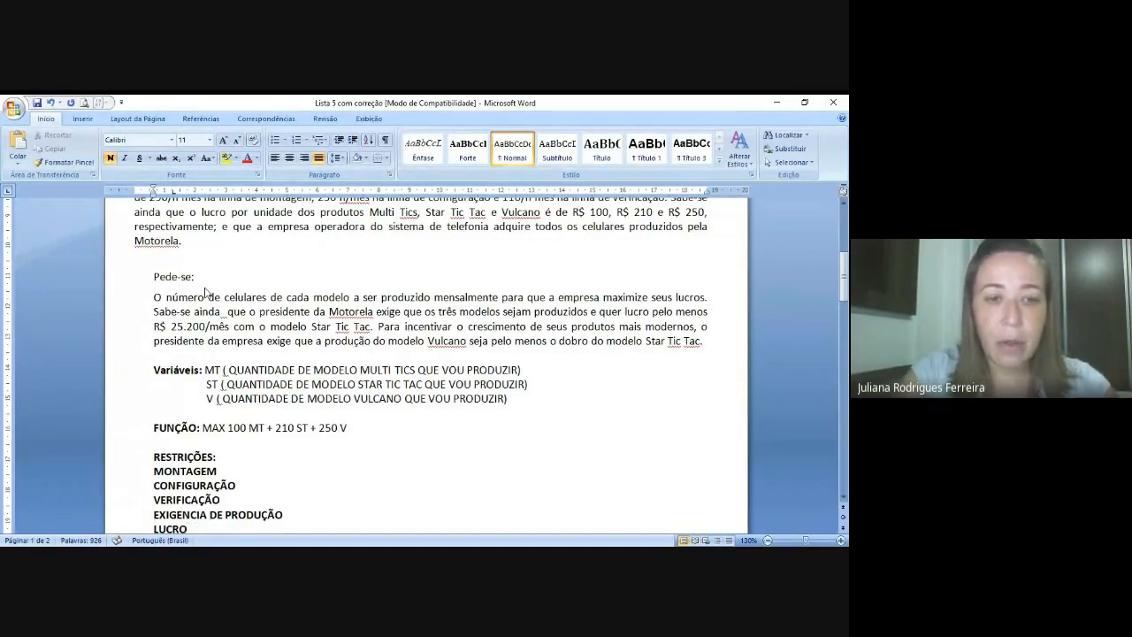
{"action": "type", "text": "DE"}
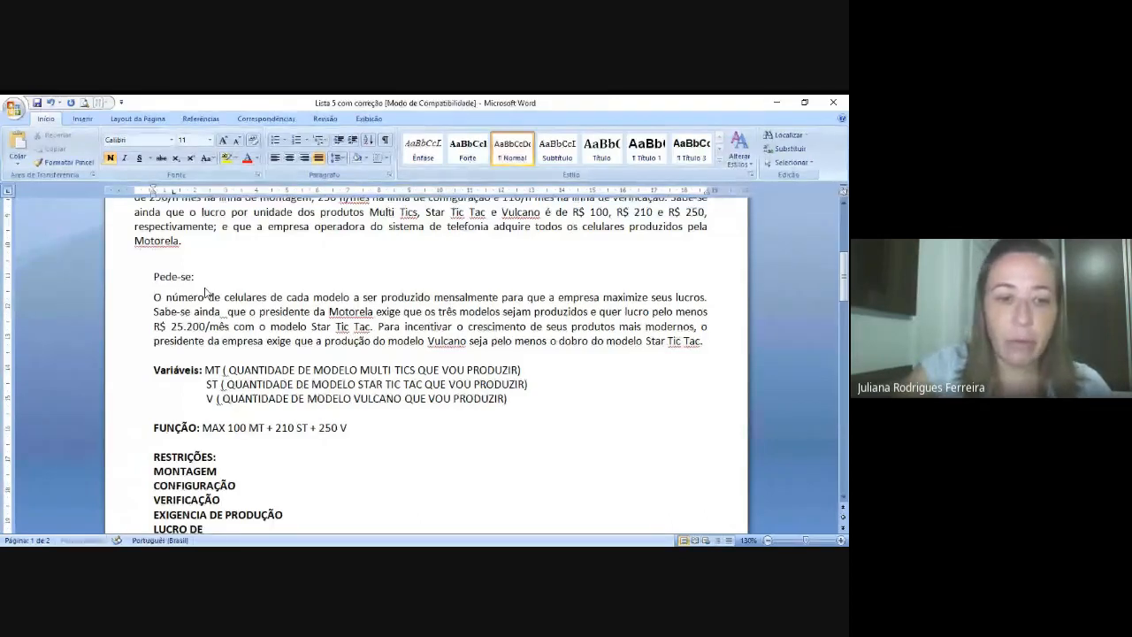
{"action": "type", "text": "SEJADPO"}
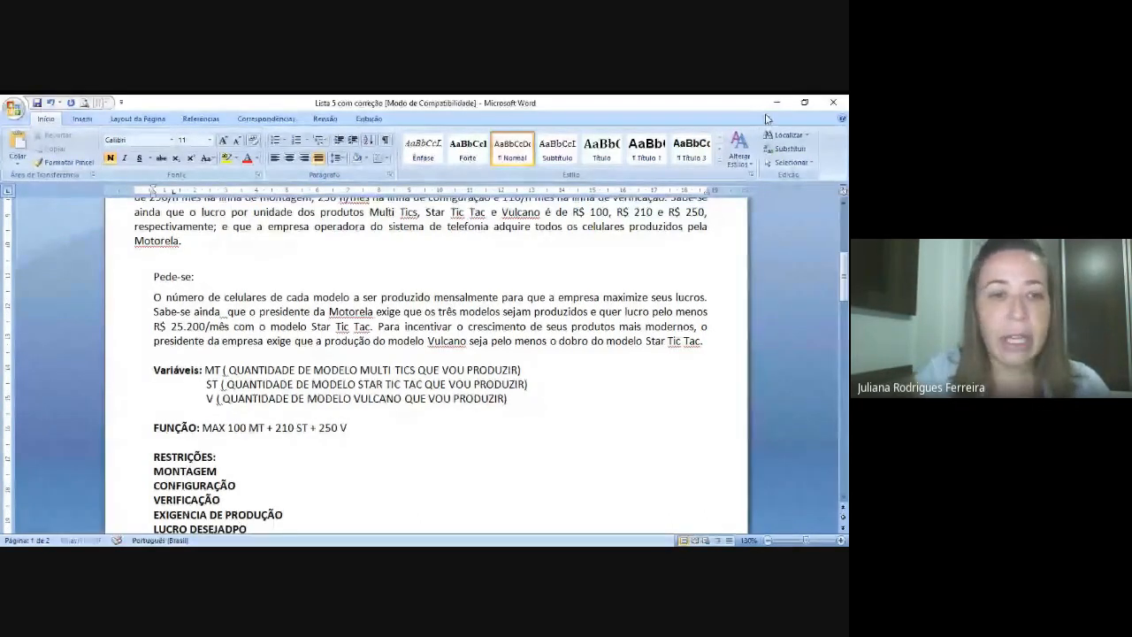
{"action": "left_click_drag", "start_coordinate": [847, 264], "coordinate": [846, 277]}
{"action": "key", "text": "BackSpace"}
{"action": "key", "text": "BackSpace"}
{"action": "type", "text": "O"}
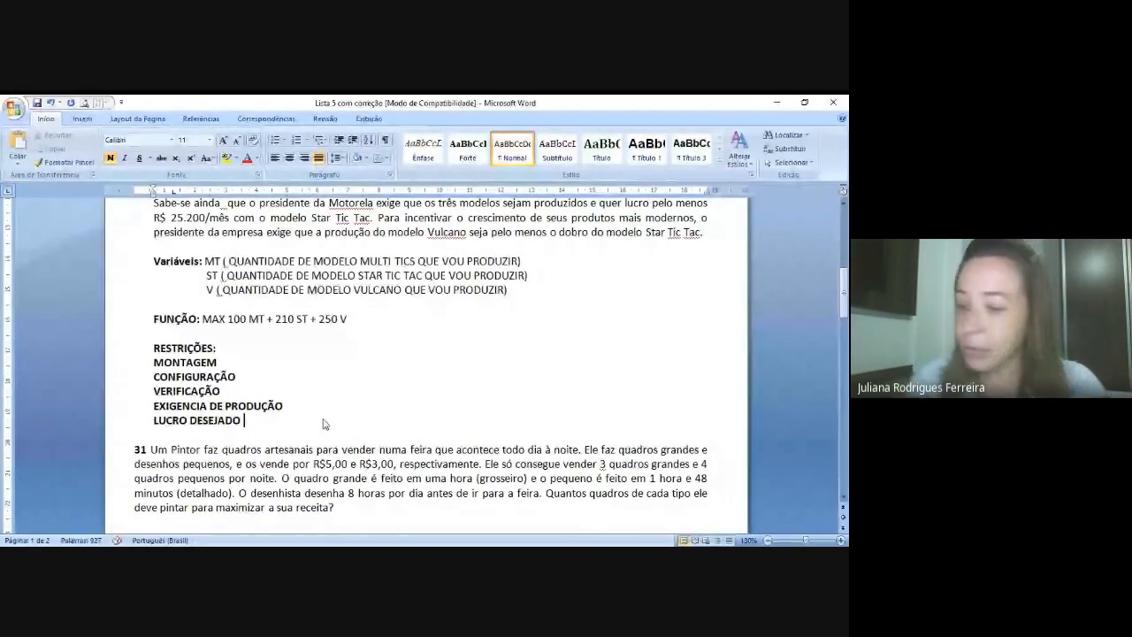
{"action": "type", "text": " DO ST"}
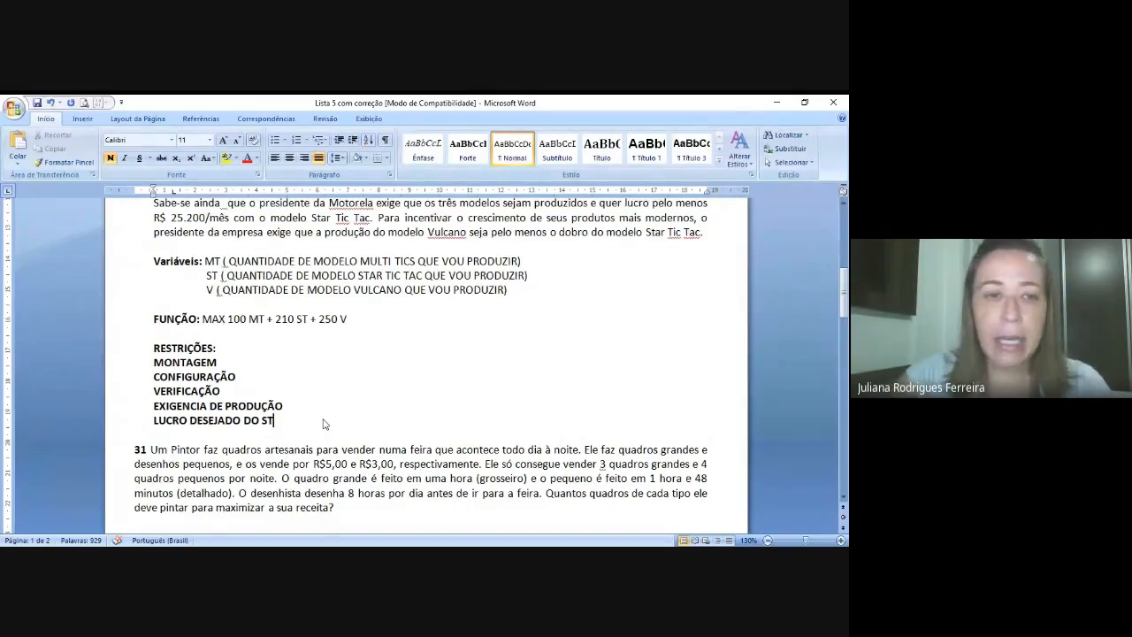
- Add the bold constraint name "DEMANDA VULCANO" on a new line below "LUCRO DESEJADO DO ST"
{"action": "key", "text": "Return"}
{"action": "type", "text": "DEMANDA "}
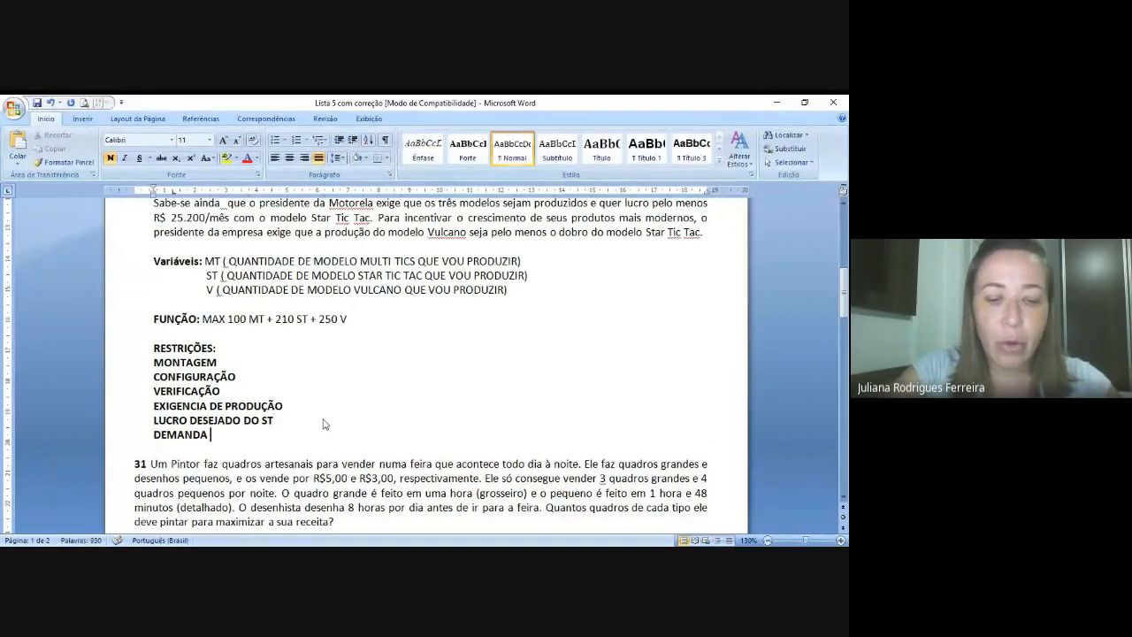
{"action": "type", "text": "VULCA"}
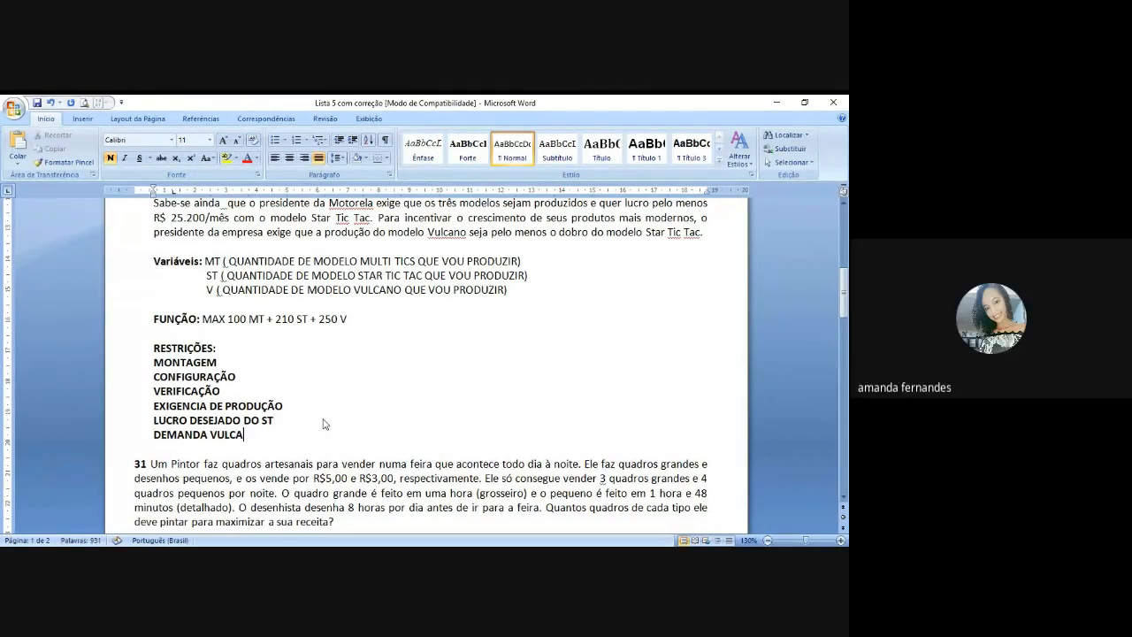
{"action": "type", "text": "NO"}
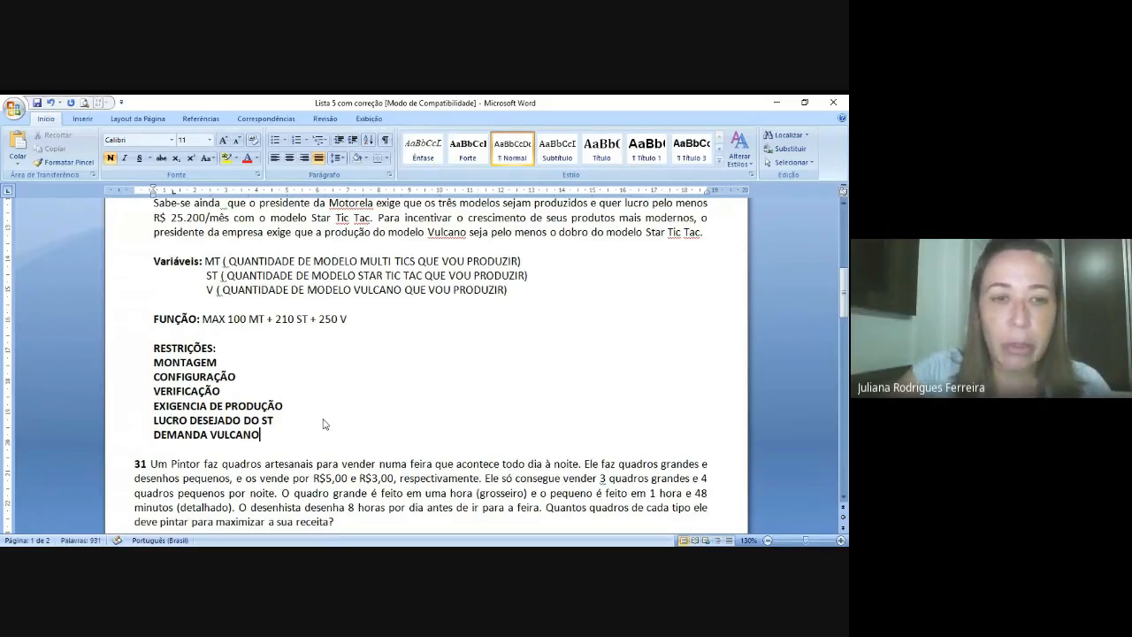
- Append a colon to each of the six constraint names, from "DEMANDA VULCANO" up to "MONTAGEM"
{"action": "type", "text": ":"}
{"action": "key", "text": "Up"}
{"action": "key", "text": "End"}
{"action": "type", "text": ":"}
{"action": "key", "text": "Up"}
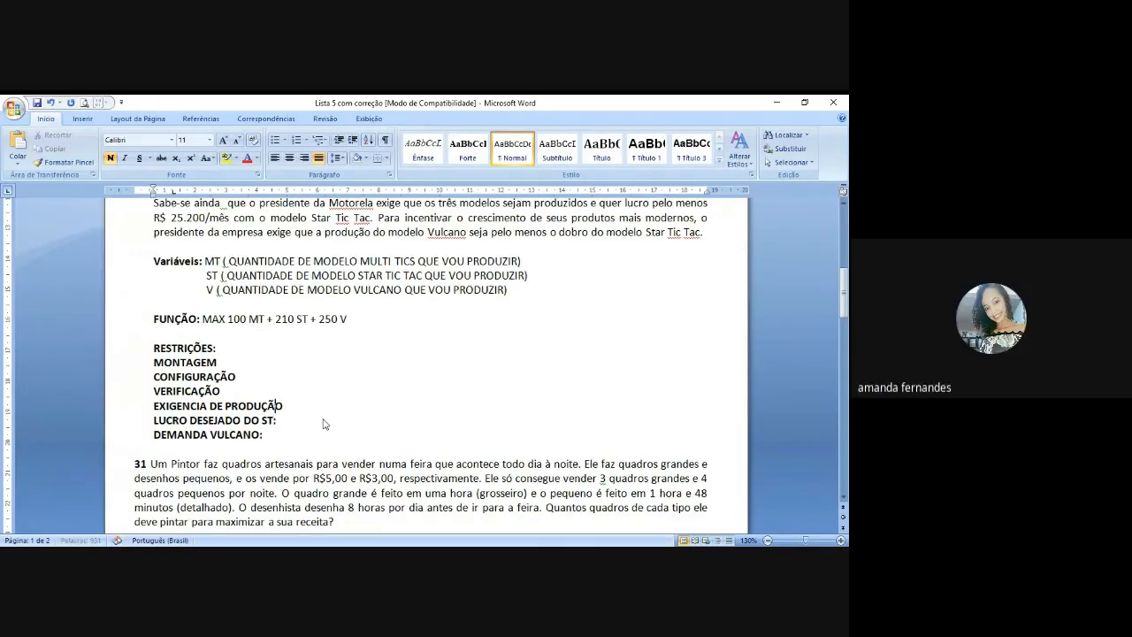
{"action": "key", "text": "End"}
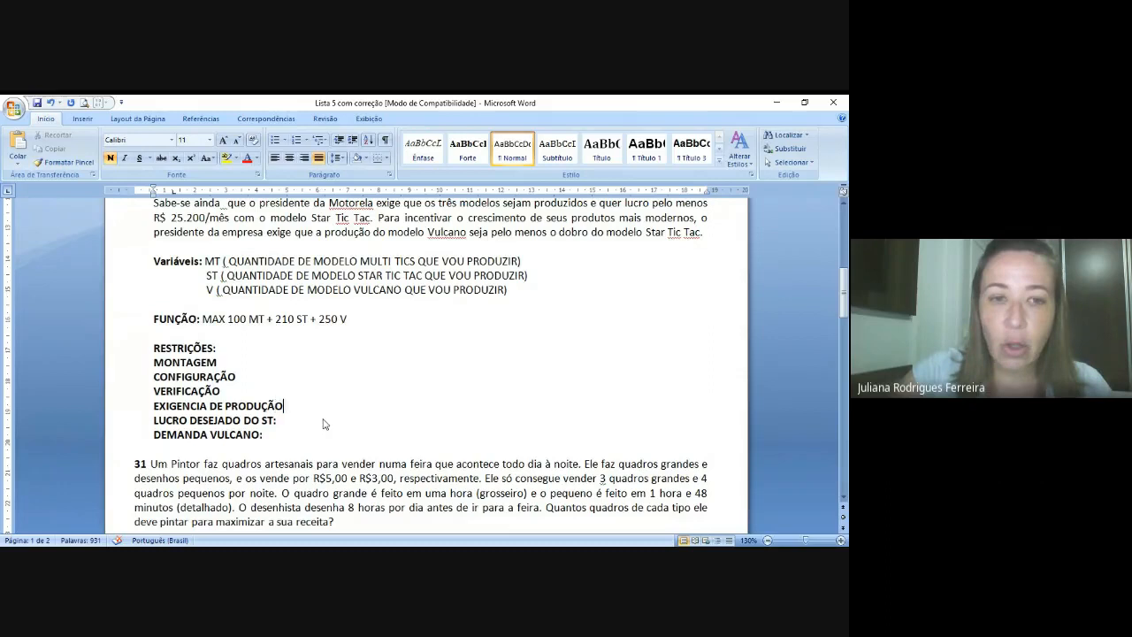
{"action": "type", "text": ":"}
{"action": "key", "text": "Up"}
{"action": "type", "text": ":"}
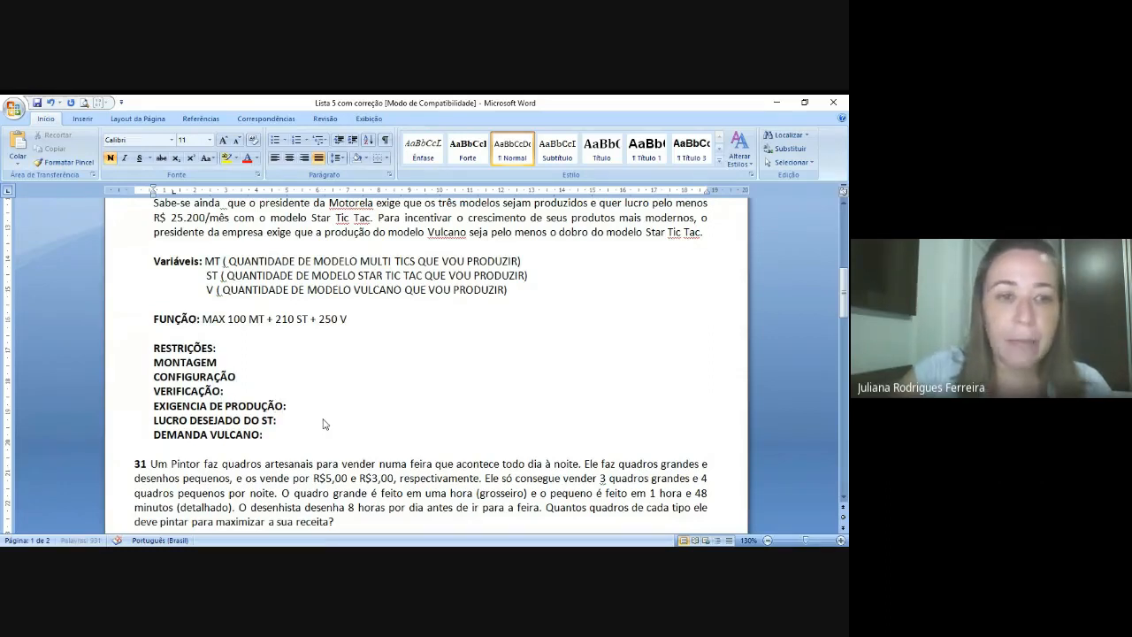
{"action": "key", "text": "Up"}
{"action": "key", "text": "End"}
{"action": "type", "text": ":"}
{"action": "key", "text": "Up"}
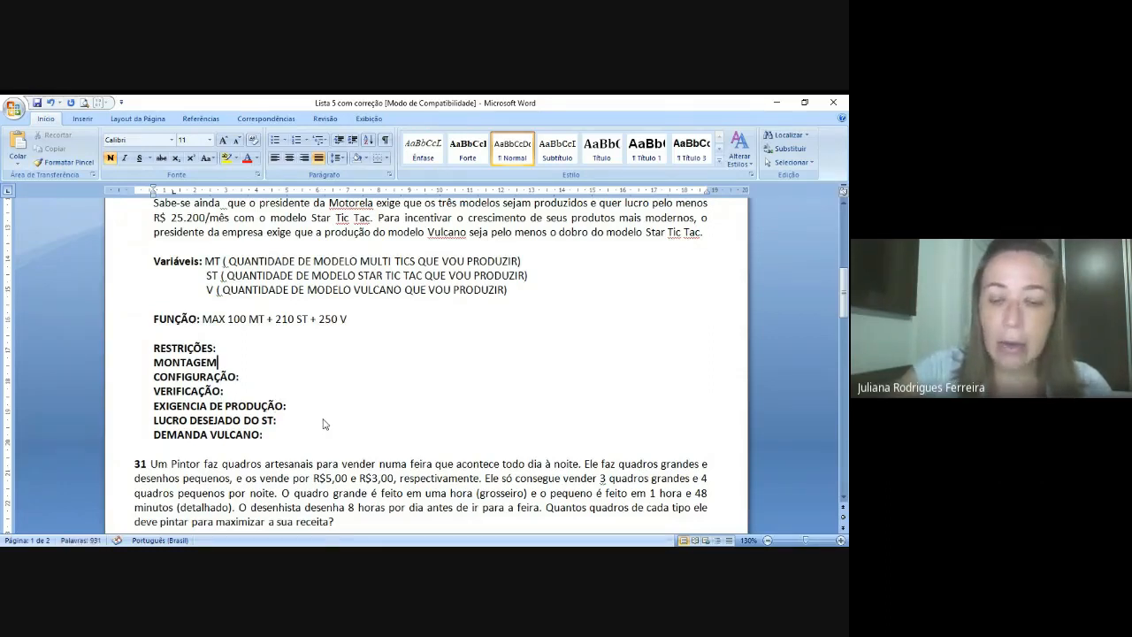
{"action": "type", "text": ":"}
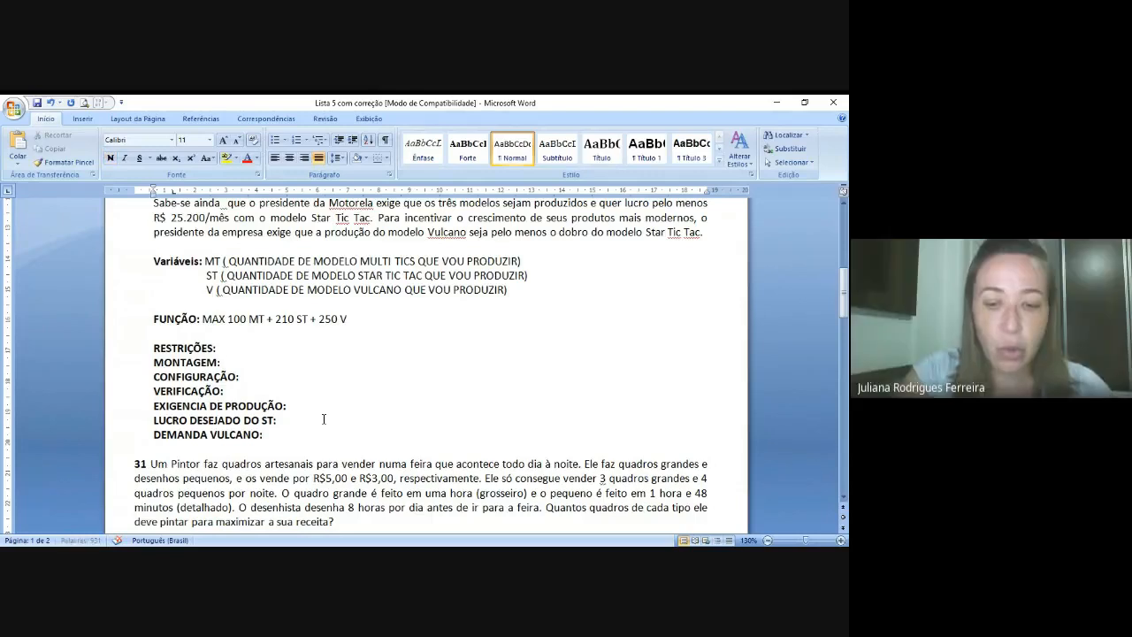
- Write the assembly constraint "0,1 MT+ 0,3ST+ 0,4V <= 290" in regular text after "MONTAGEM:"
{"action": "type", "text": "0,1"}
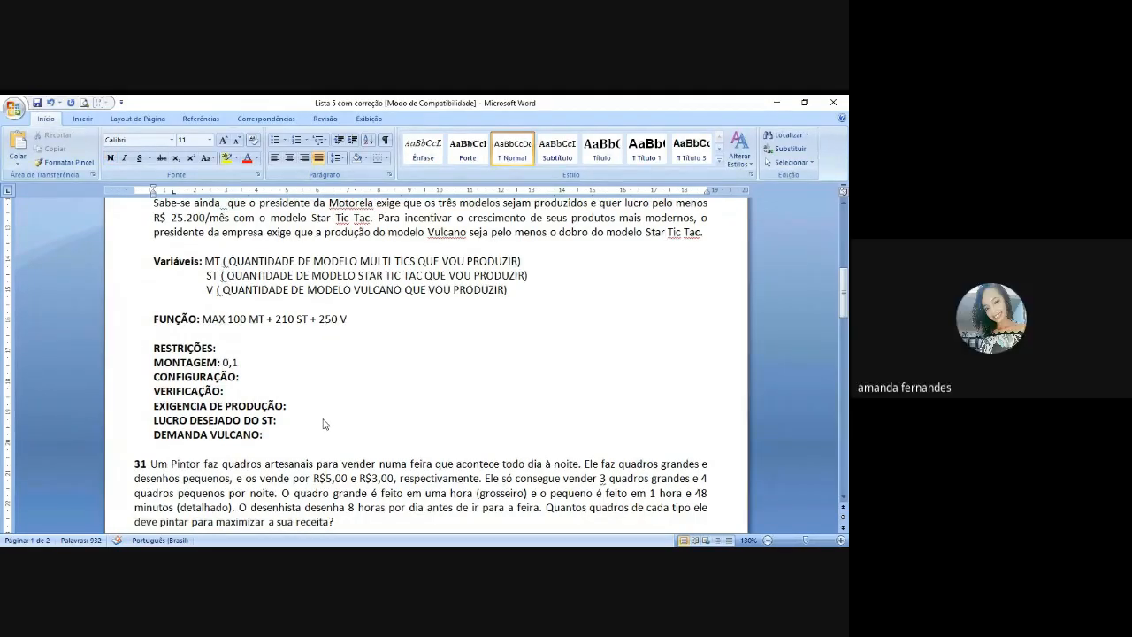
{"action": "type", "text": " MT+ "}
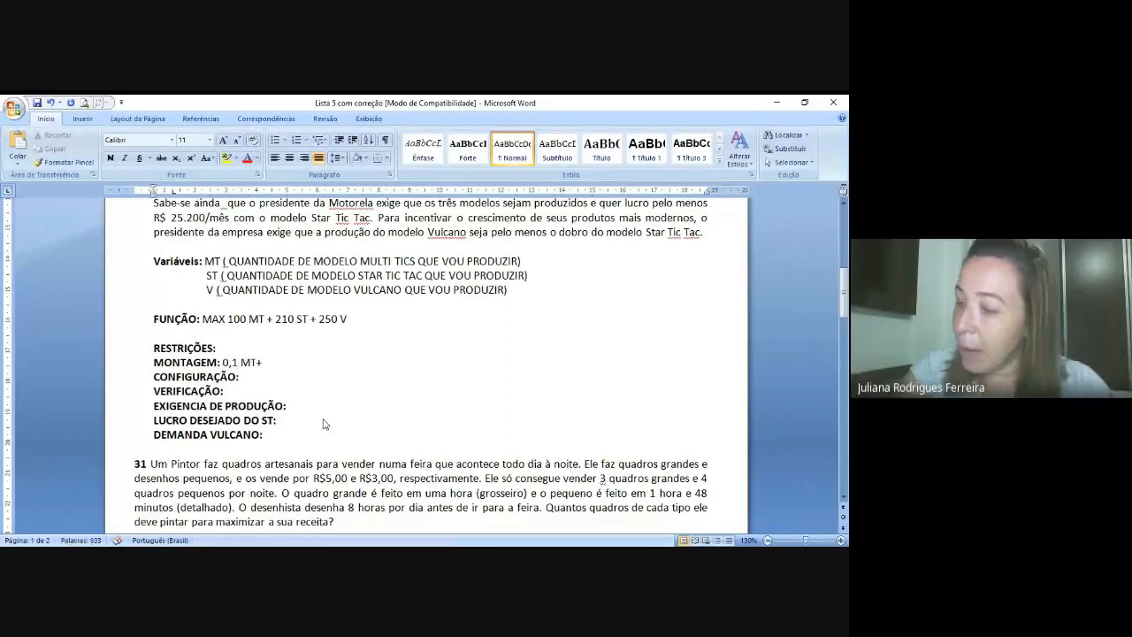
{"action": "type", "text": "0"}
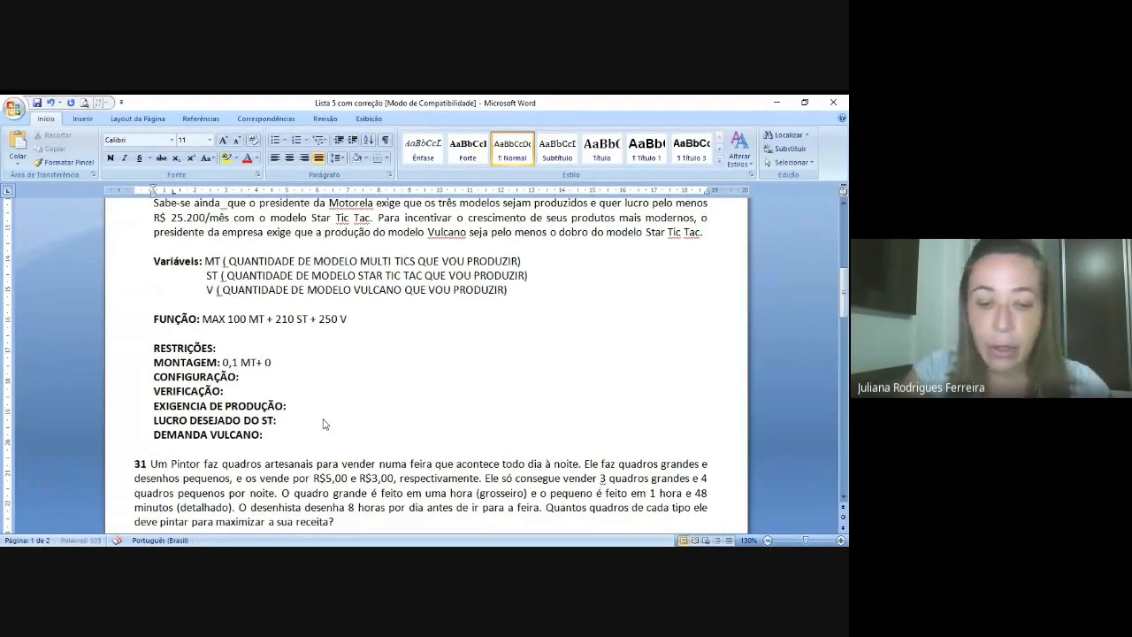
{"action": "type", "text": ",3ST+ "}
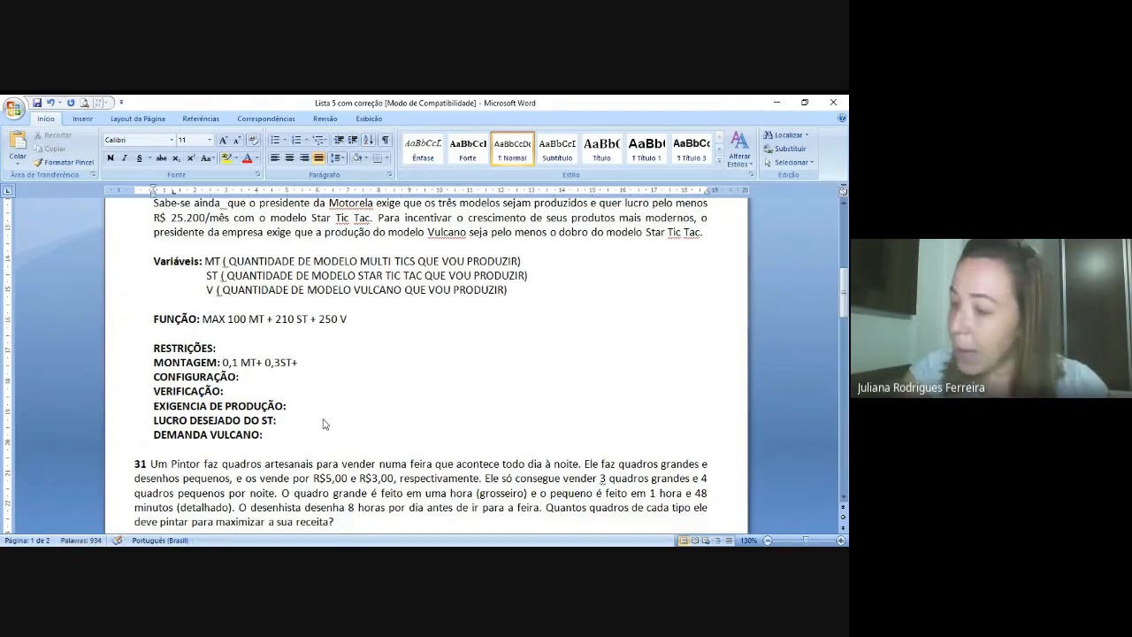
{"action": "type", "text": "0,4"}
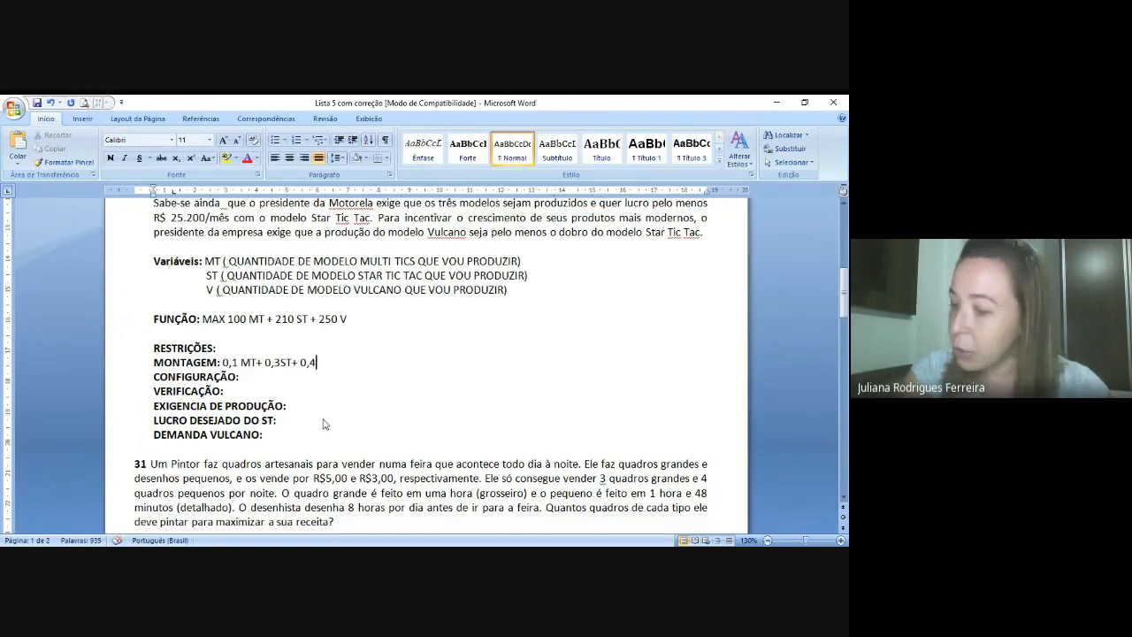
{"action": "type", "text": "V <"}
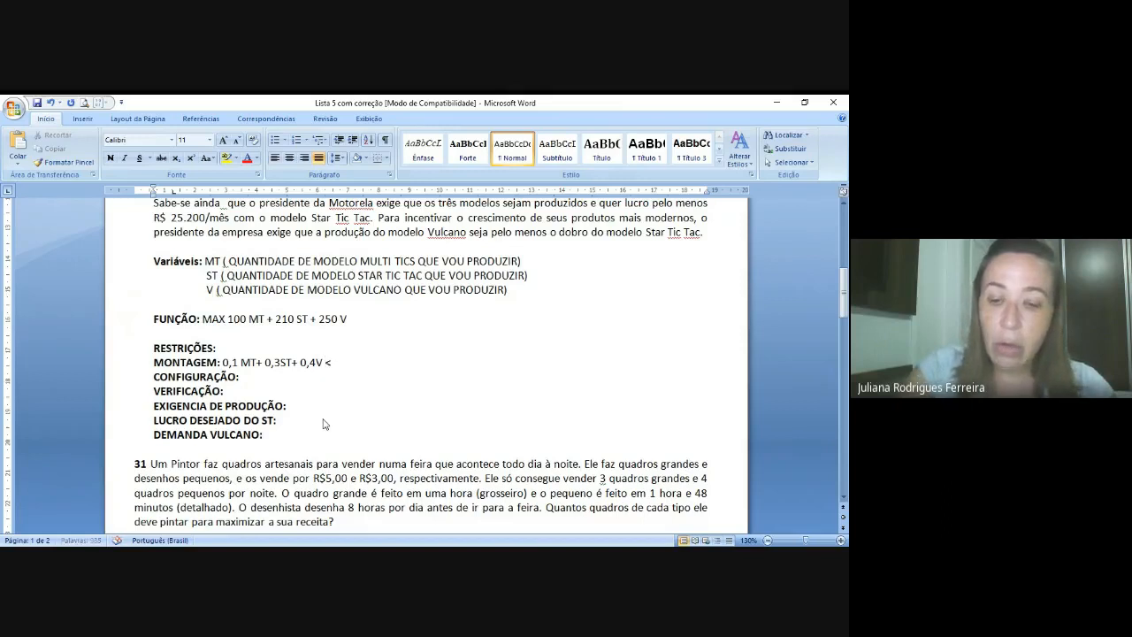
{"action": "type", "text": "= "}
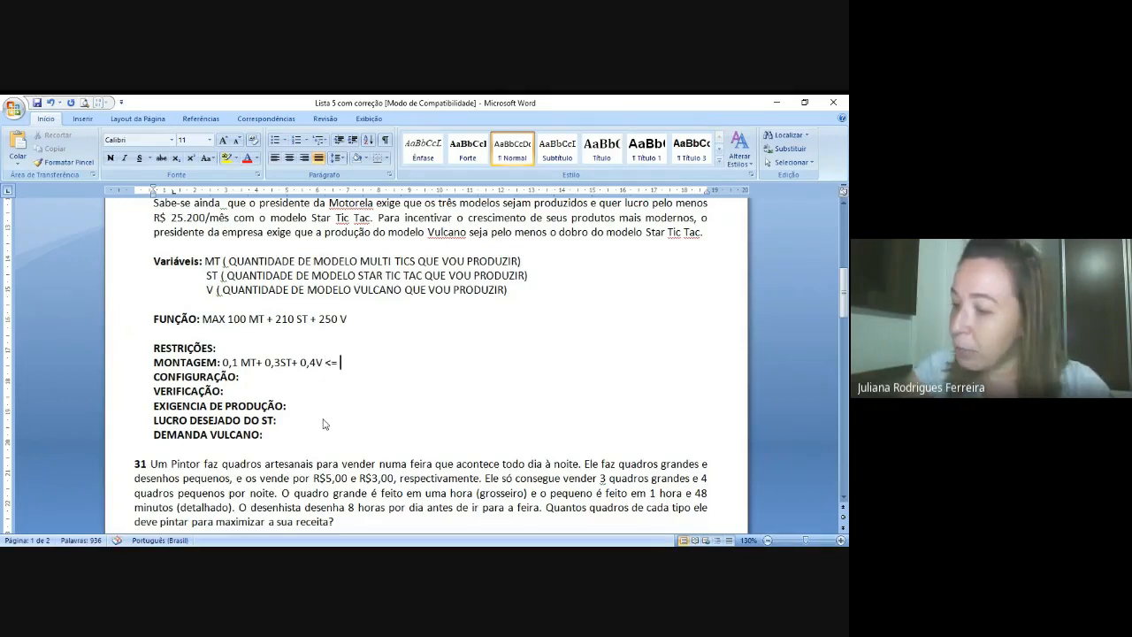
{"action": "type", "text": "290 CONFIGURAÇÃO:"}
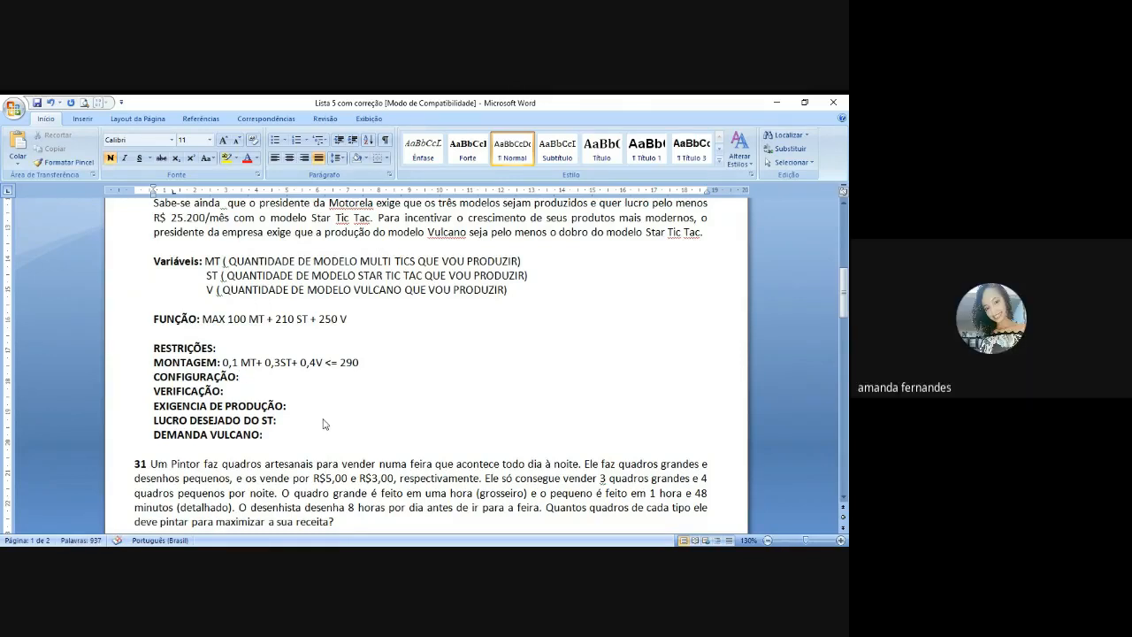
- Enter the first term "0,2 MT" after "CONFIGURAÇÃO:" and remove its bold formatting
{"action": "type", "text": " 0,2 M"}
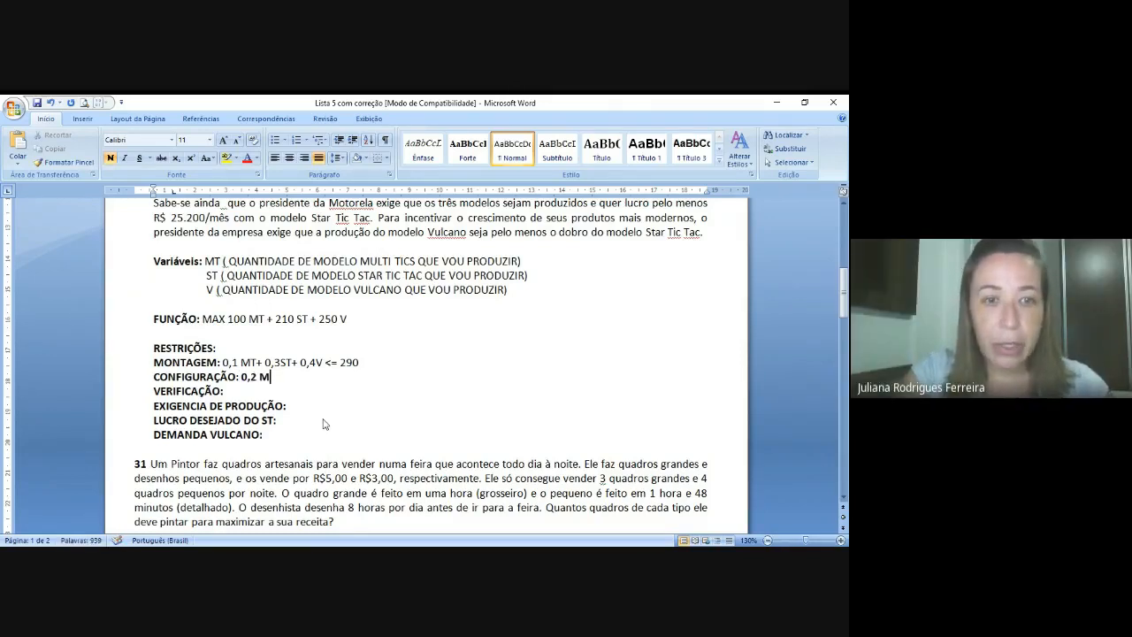
{"action": "type", "text": "T"}
{"action": "key", "text": "shift+Left"}
{"action": "key", "text": "shift+Left"}
{"action": "key", "text": "shift+Left"}
{"action": "key", "text": "shift+Left"}
{"action": "key", "text": "shift+Left"}
{"action": "key", "text": "shift+Left"}
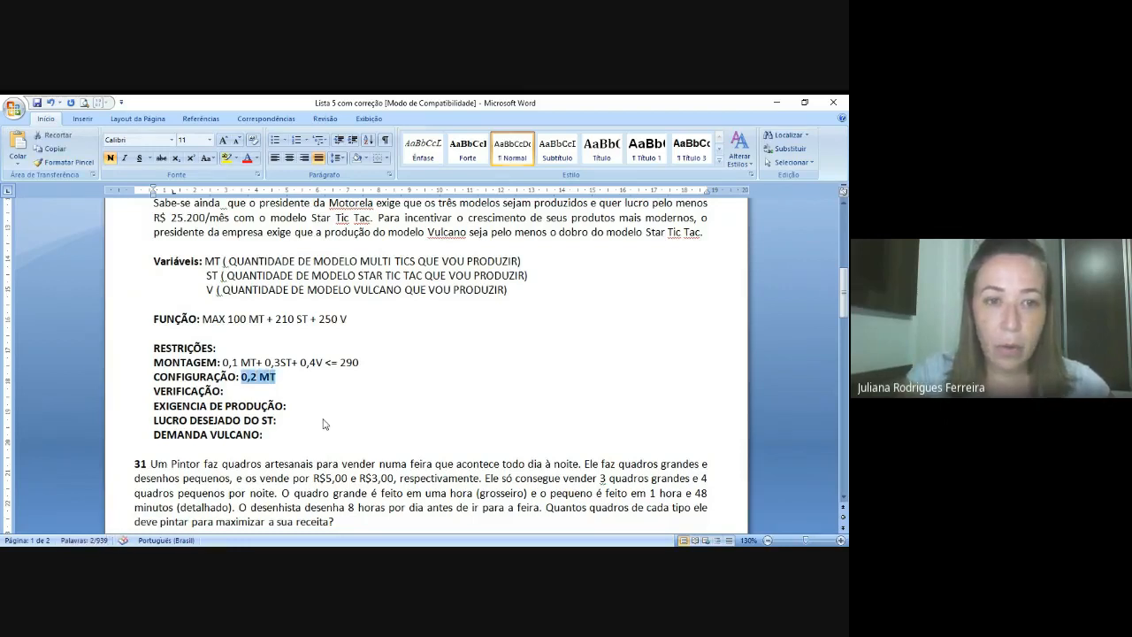
{"action": "key", "text": "ctrl+n"}
{"action": "key", "text": "Right"}
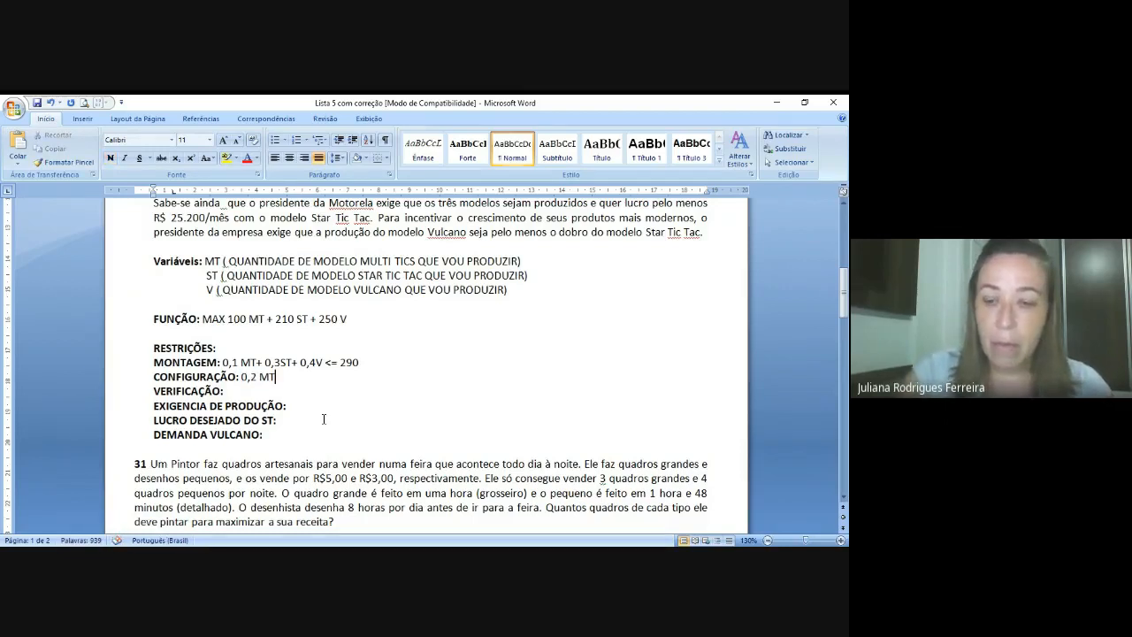
- Complete the configuration constraint by adding "+ 0,1ST + 0,1 V < = 250" after "0,2 MT"
{"action": "type", "text": "+"}
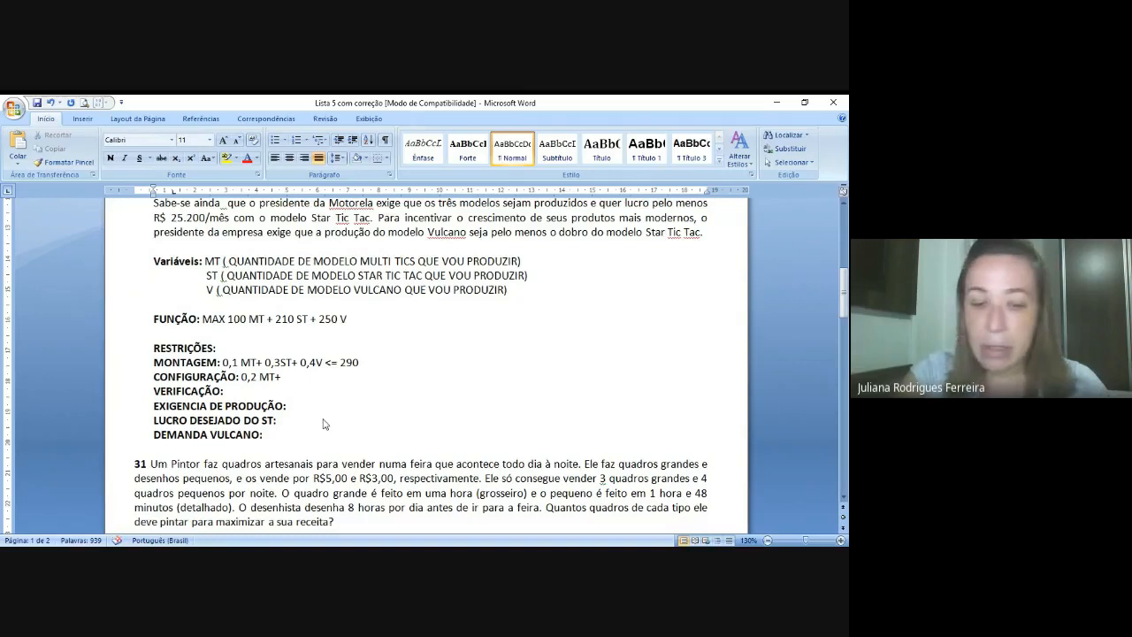
{"action": "type", "text": " 0,1S"}
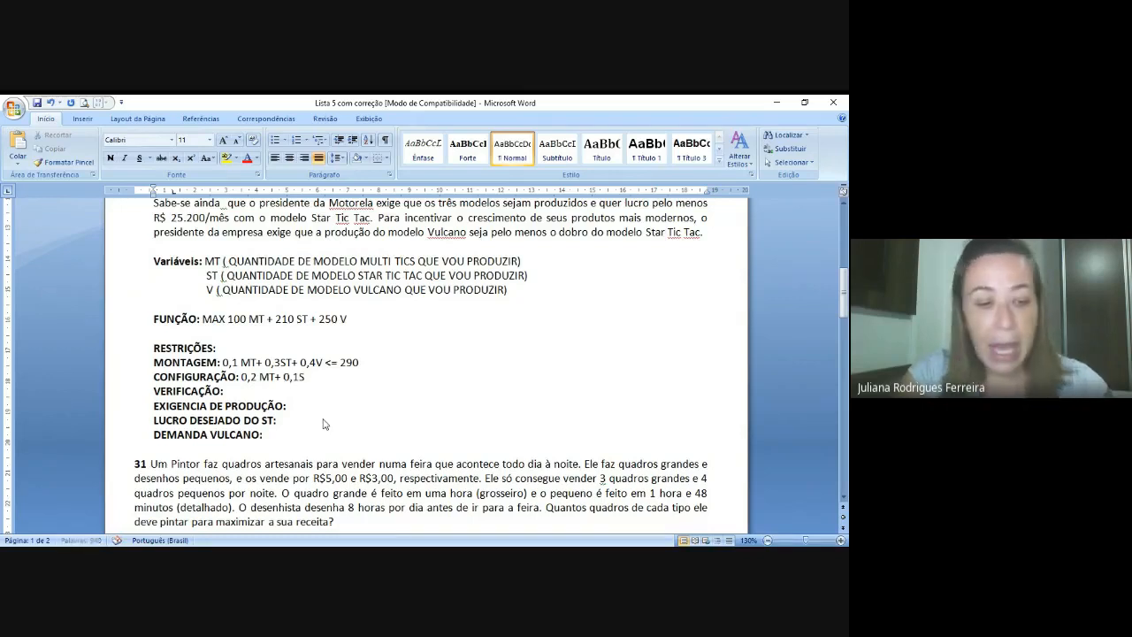
{"action": "type", "text": "T +"}
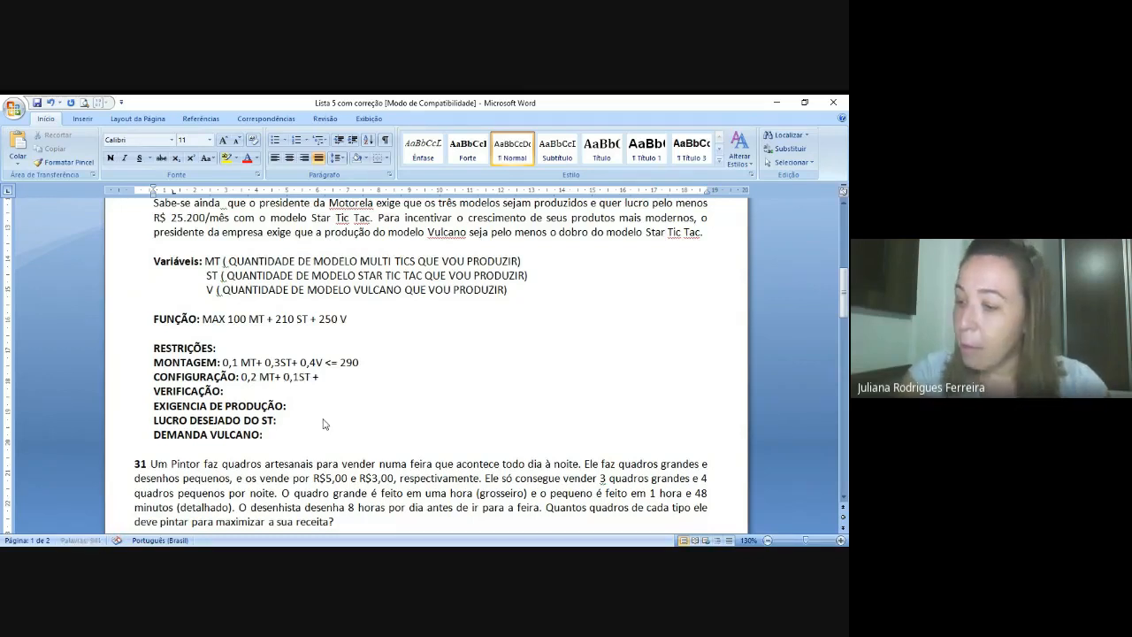
{"action": "type", "text": " 0,"}
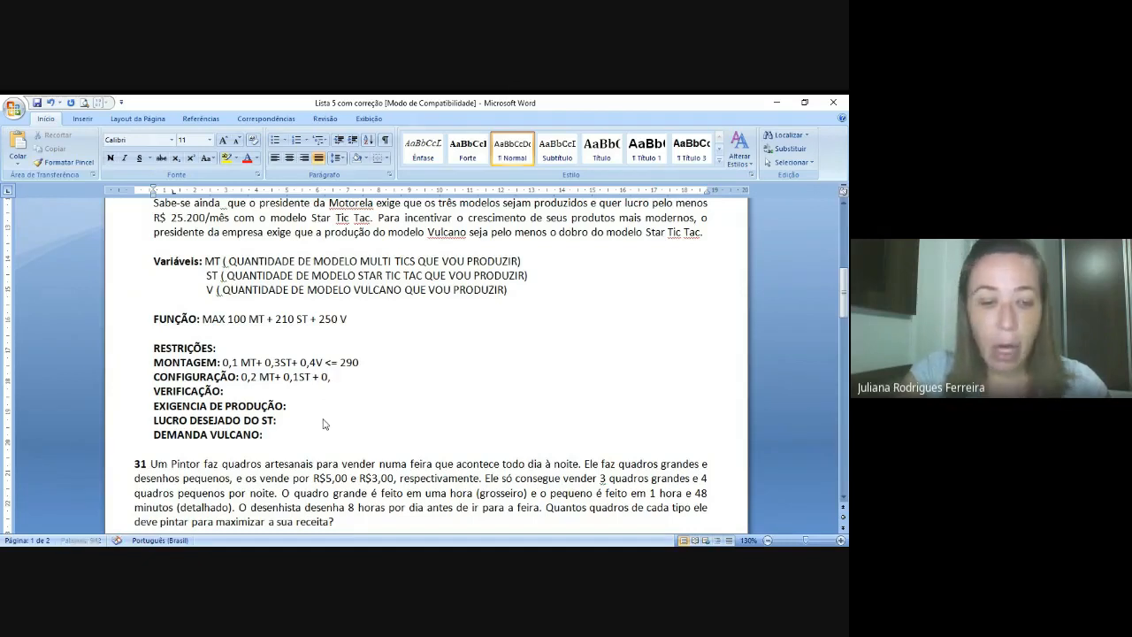
{"action": "type", "text": "1 V"}
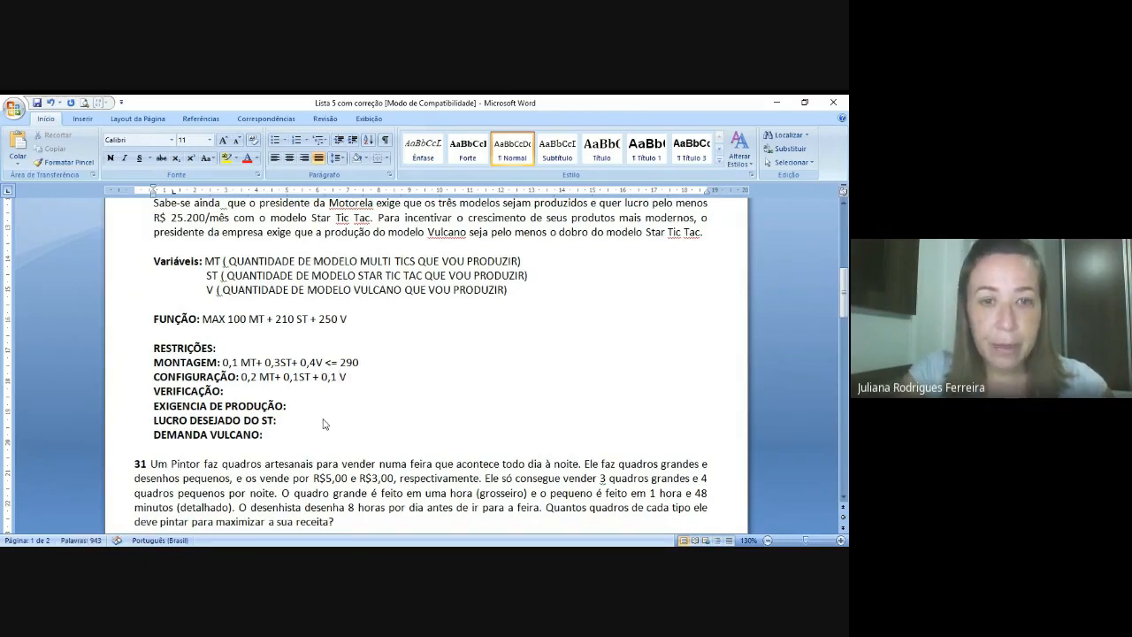
{"action": "type", "text": " < = "}
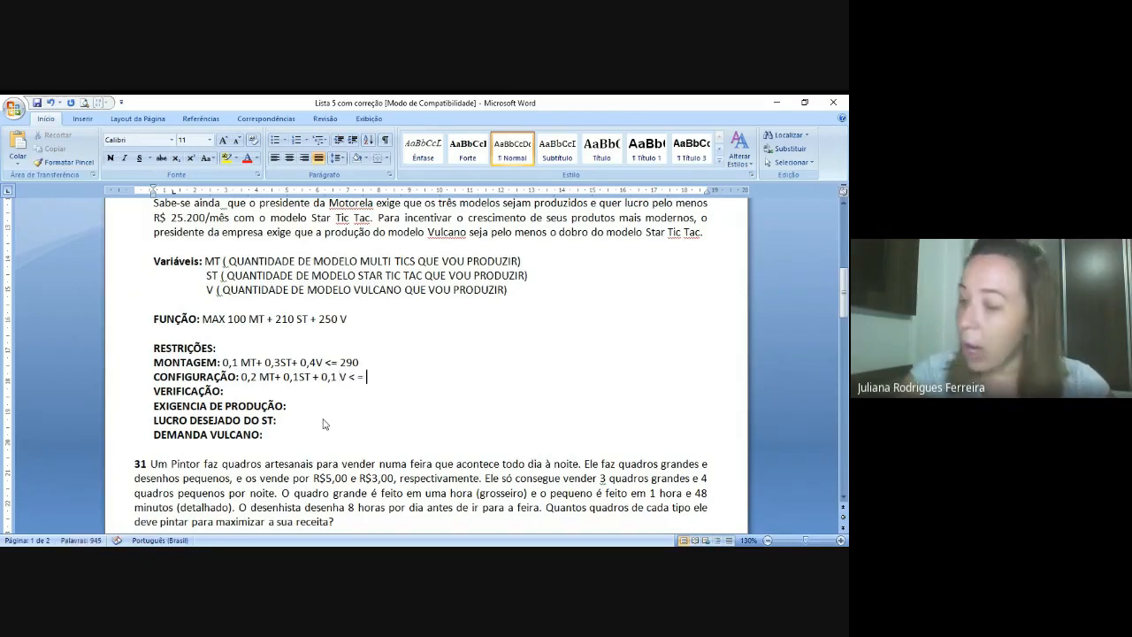
{"action": "type", "text": "250"}
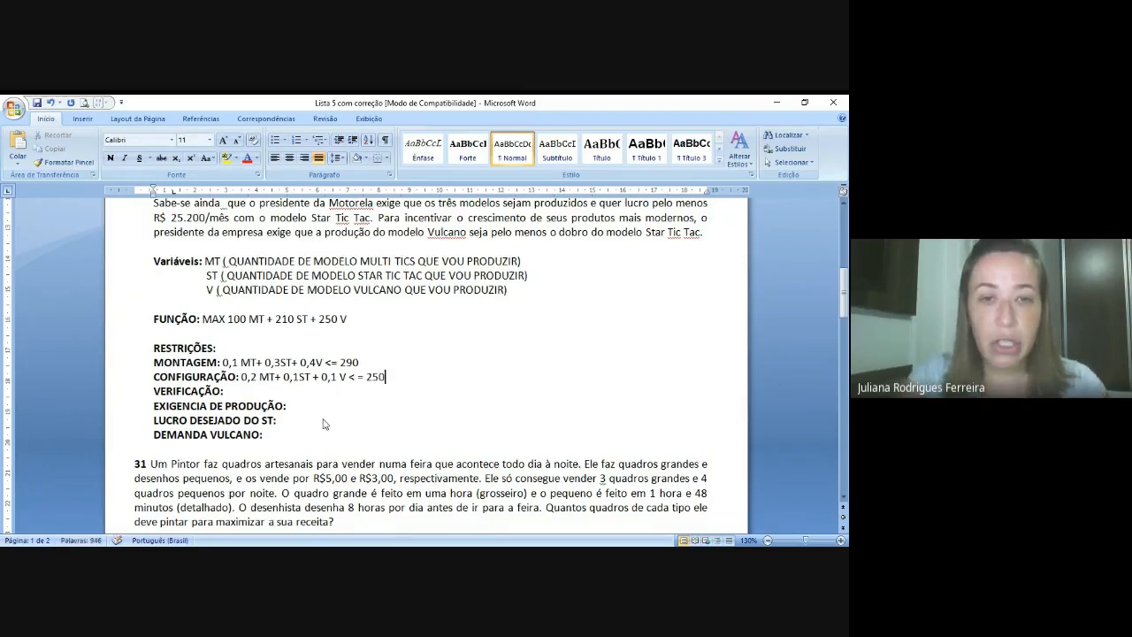
- Enter the first term "0,1MT" after "VERIFICAÇÃO:" and remove its bold formatting
{"action": "key", "text": "Down"}
{"action": "type", "text": "0,"}
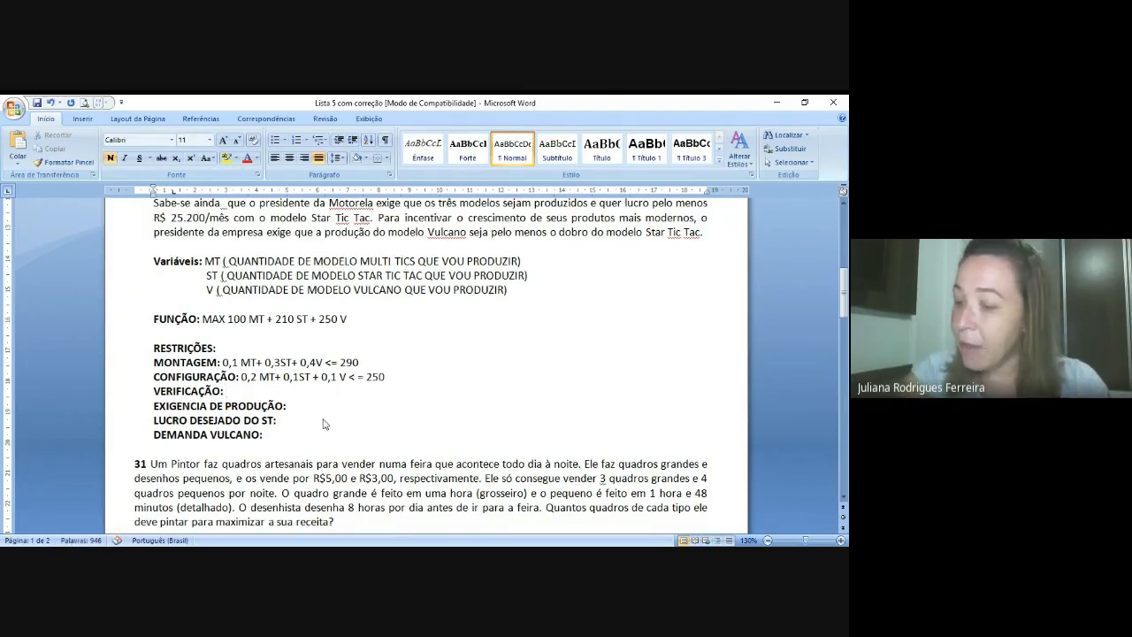
{"action": "type", "text": "1"}
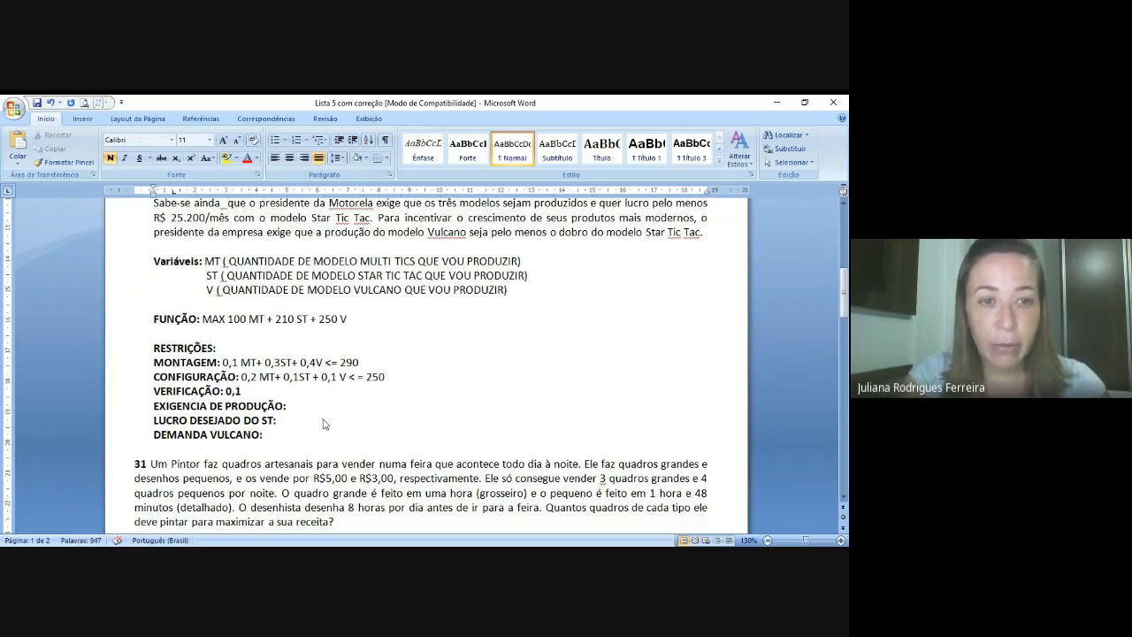
{"action": "type", "text": "MT"}
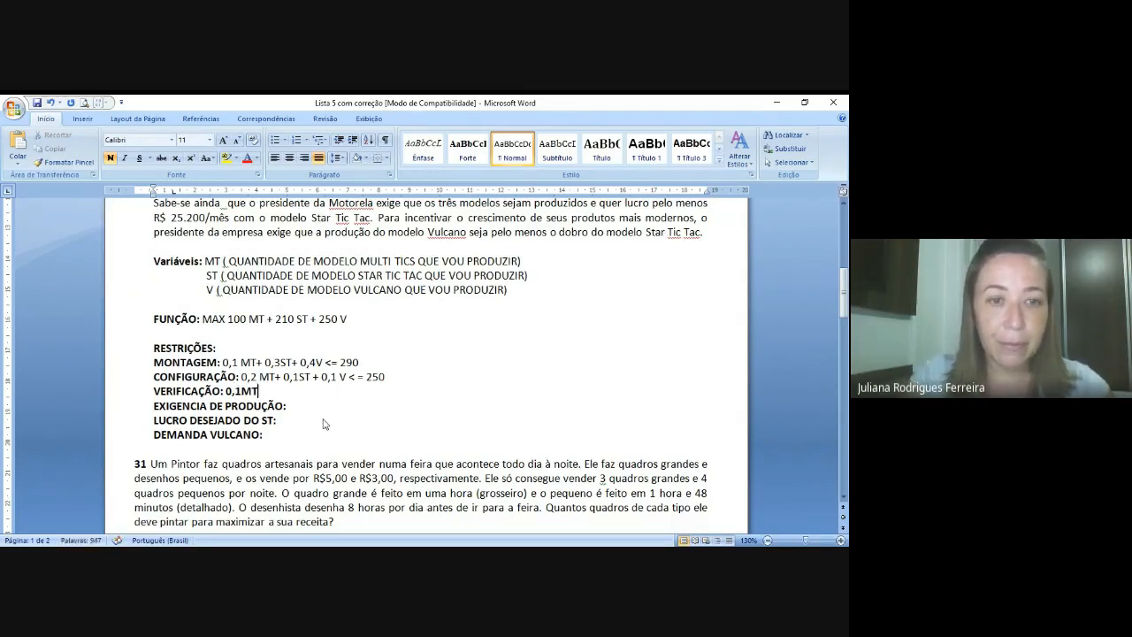
{"action": "key", "text": "shift+Left"}
{"action": "key", "text": "shift+Left"}
{"action": "key", "text": "shift+Left"}
{"action": "key", "text": "shift+Left"}
{"action": "key", "text": "shift+Left"}
{"action": "key", "text": "ctrl+n"}
{"action": "key", "text": "Down"}
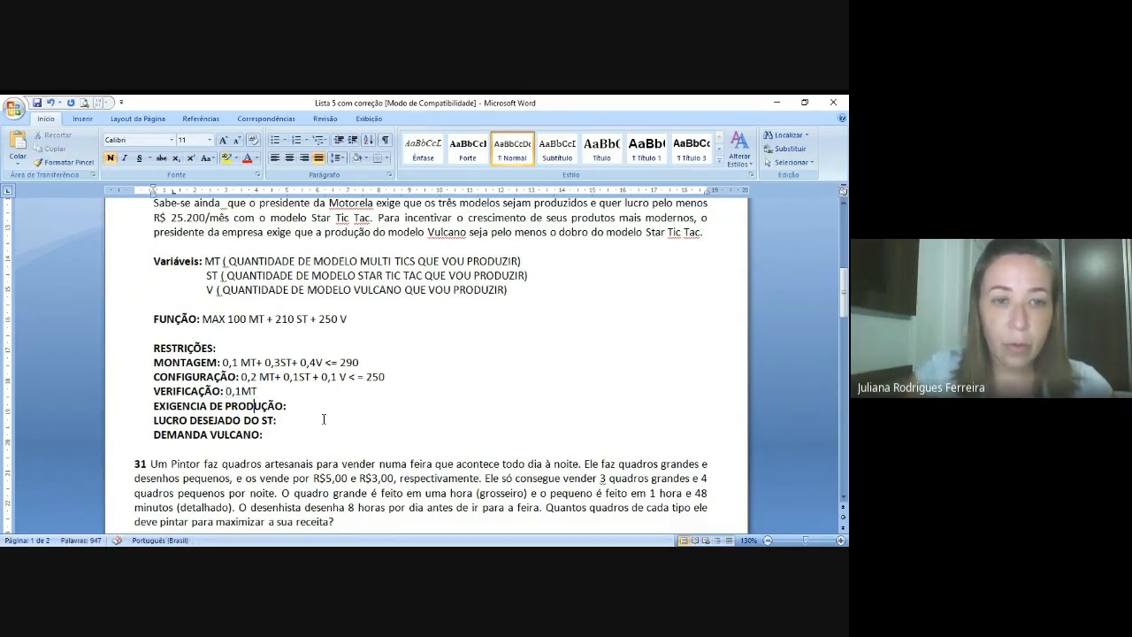
- Complete the verification constraint by adding "+ 0,1 ST +0V <= 110" after the MT term, with a space before "MT"
{"action": "key", "text": "Up"}
{"action": "key", "text": "Left"}
{"action": "key", "text": "End"}
{"action": "type", "text": "+"}
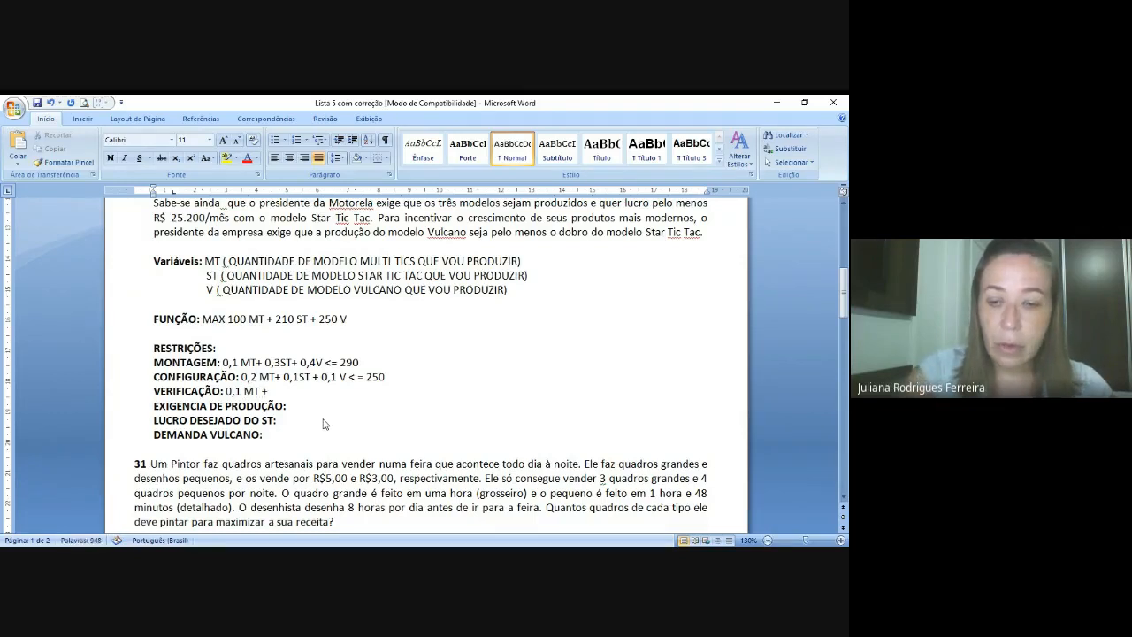
{"action": "type", "text": " 0,1"}
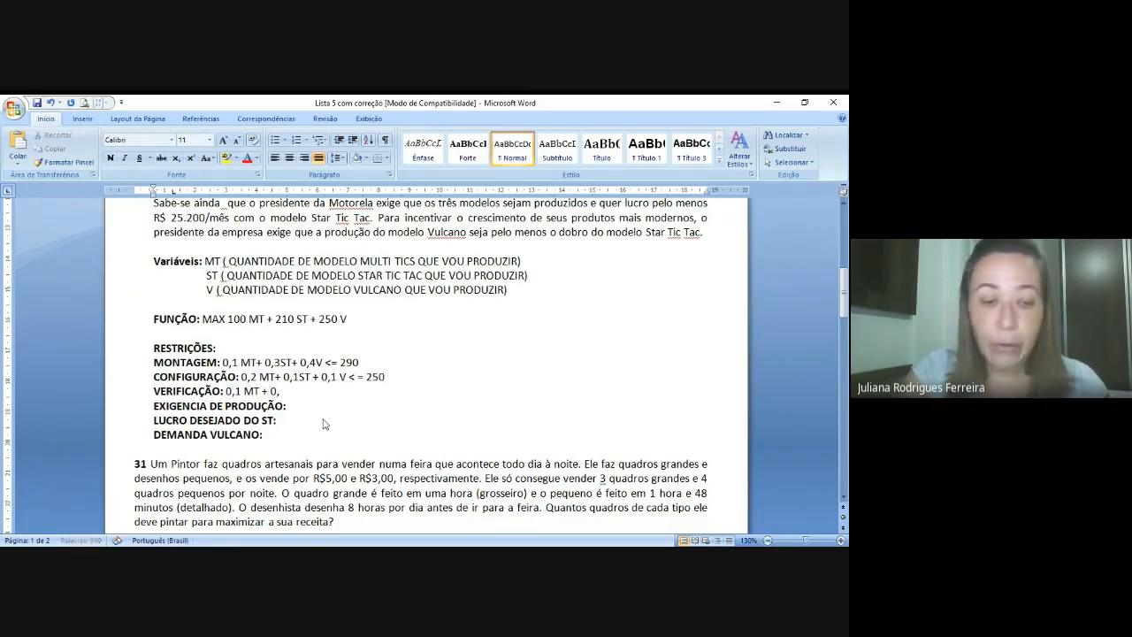
{"action": "type", "text": " ST "}
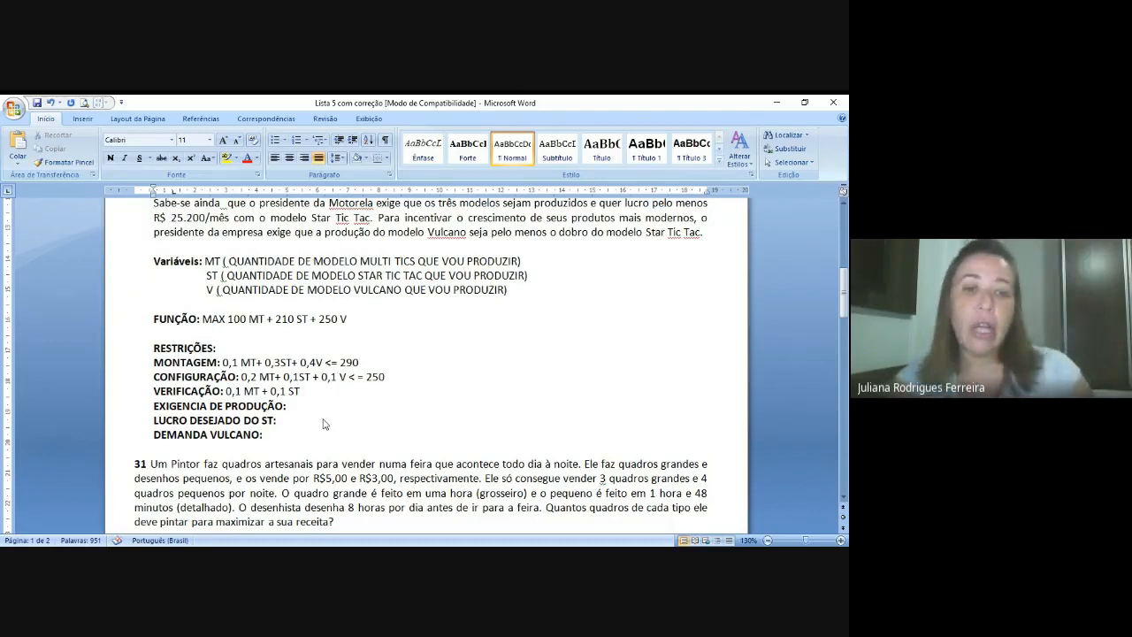
{"action": "type", "text": "+"}
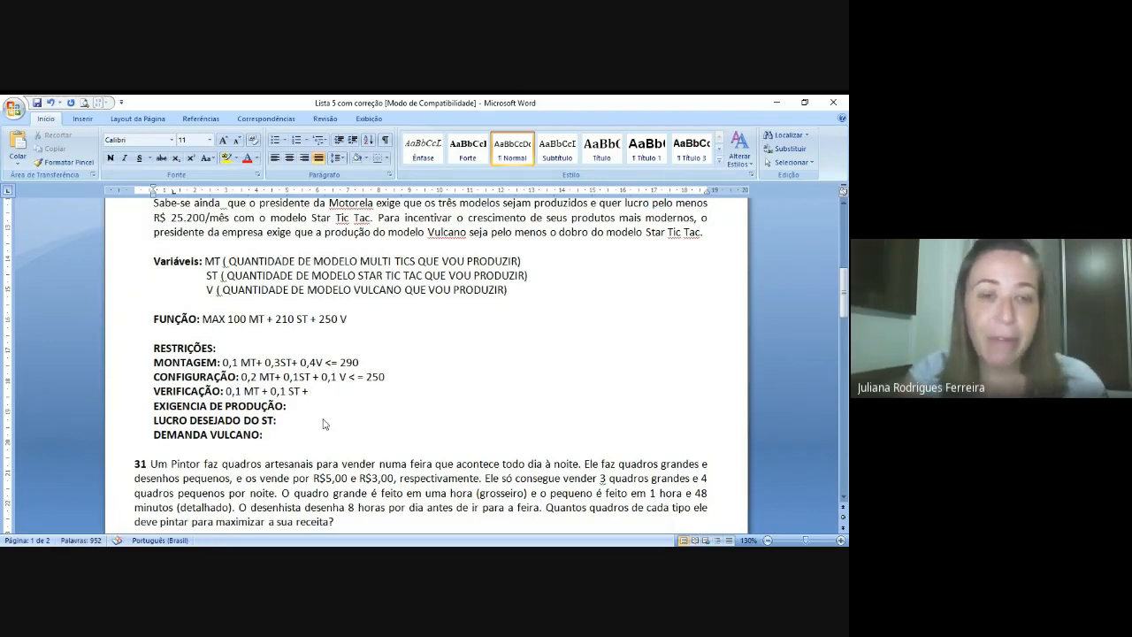
{"action": "type", "text": "0V"}
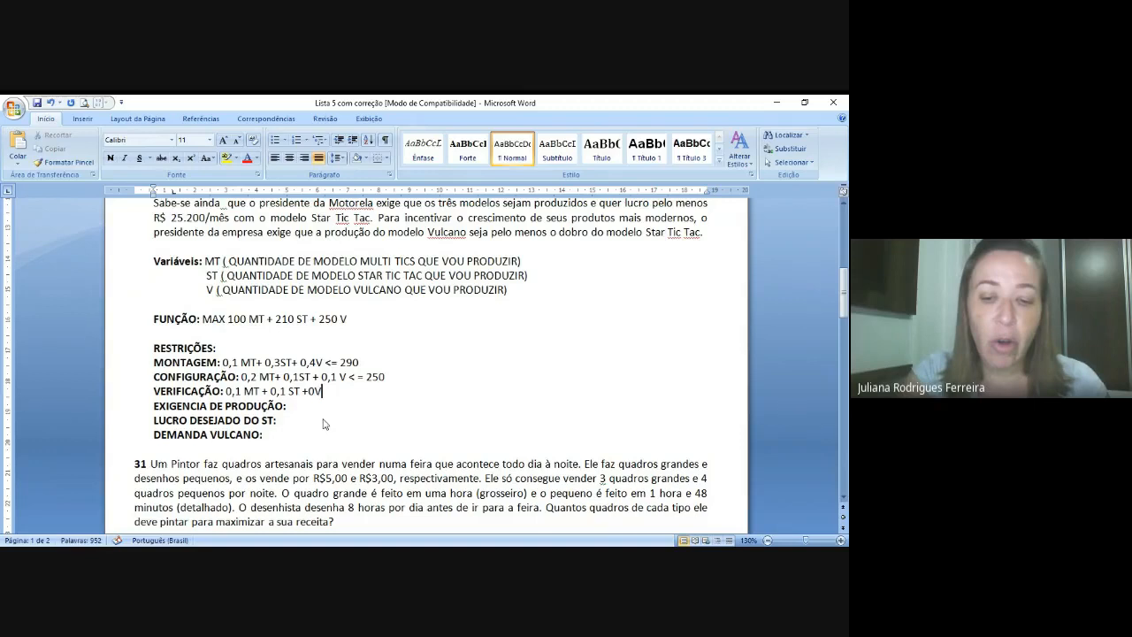
{"action": "type", "text": " <"}
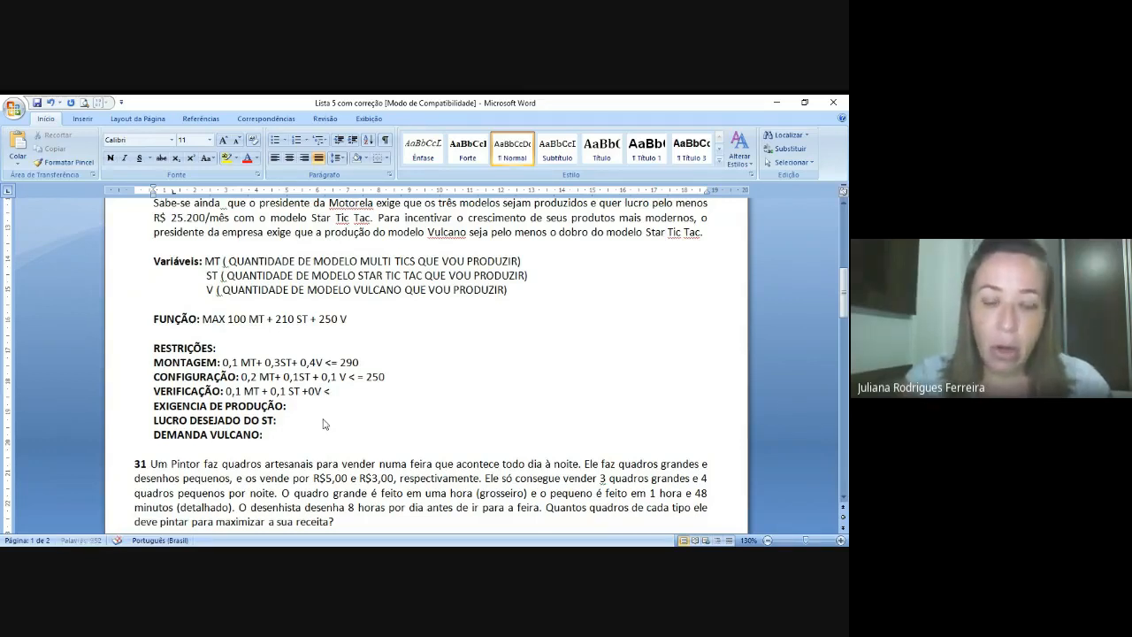
{"action": "type", "text": "= "}
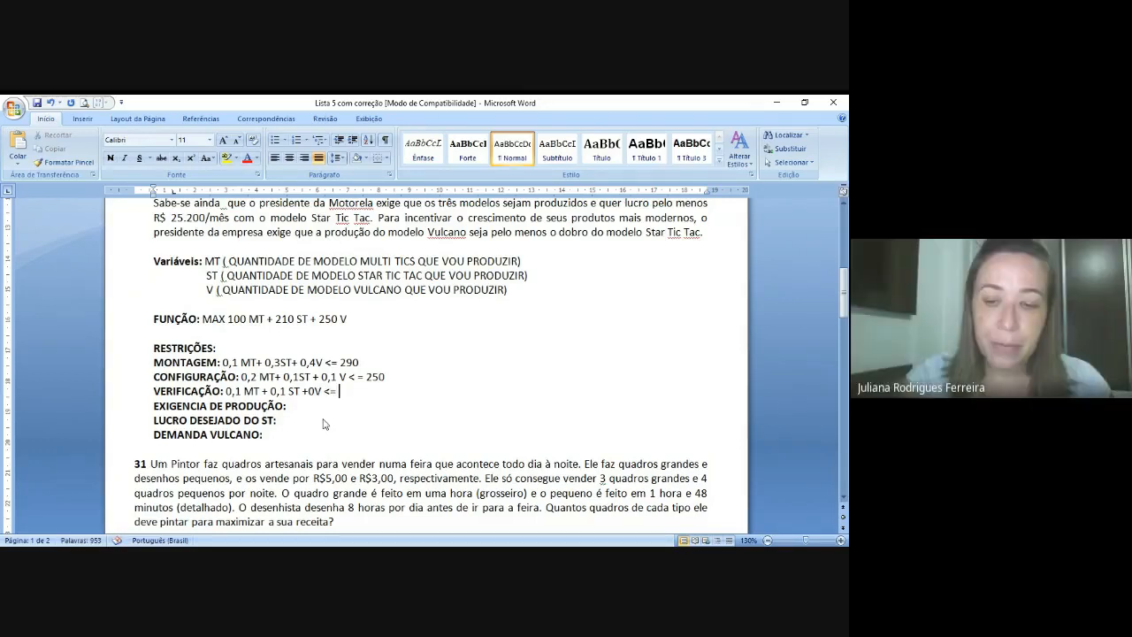
{"action": "type", "text": "110"}
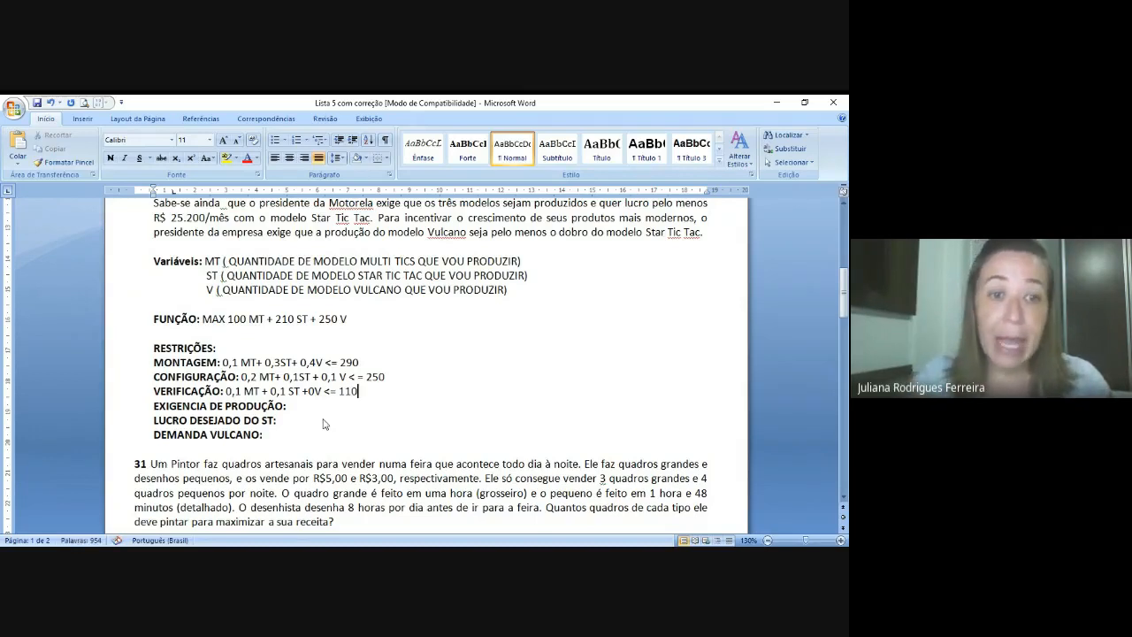
- Write the production requirement "MT, ST, V >=1" in regular text after "EXIGENCIA DE PRODUÇÃO:"
{"action": "key", "text": "Down"}
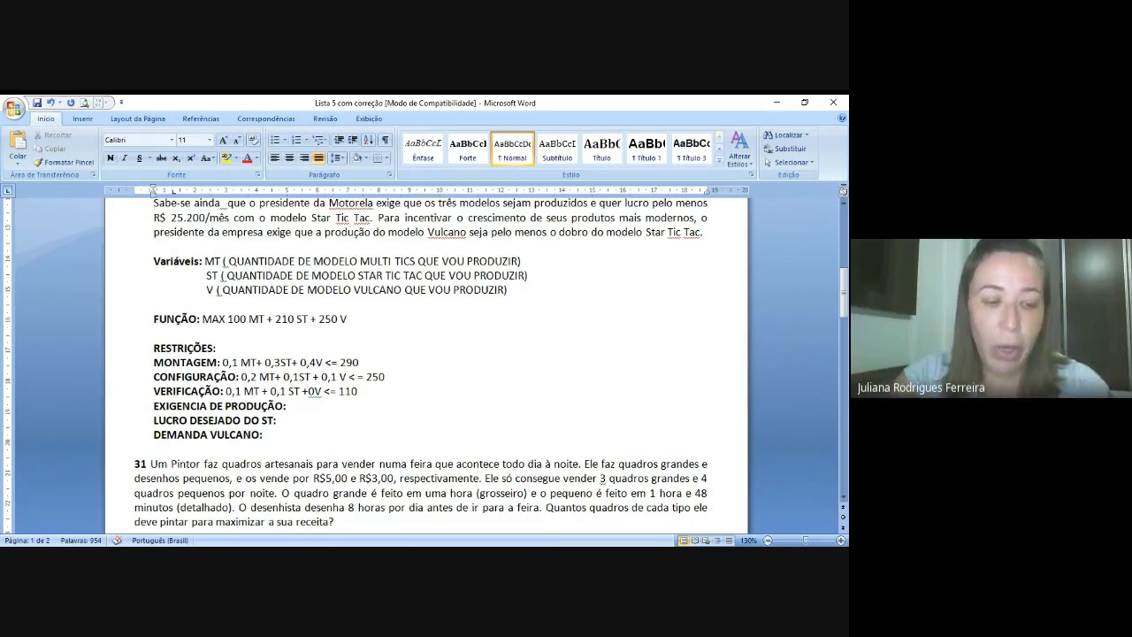
{"action": "type", "text": "MT, "}
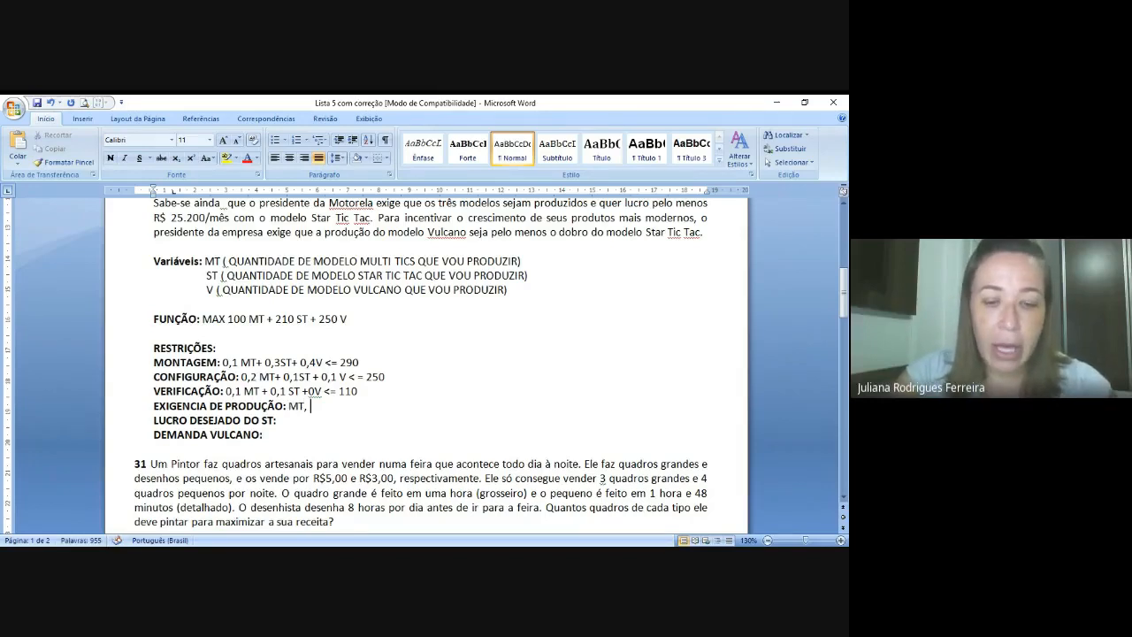
{"action": "type", "text": "ST"}
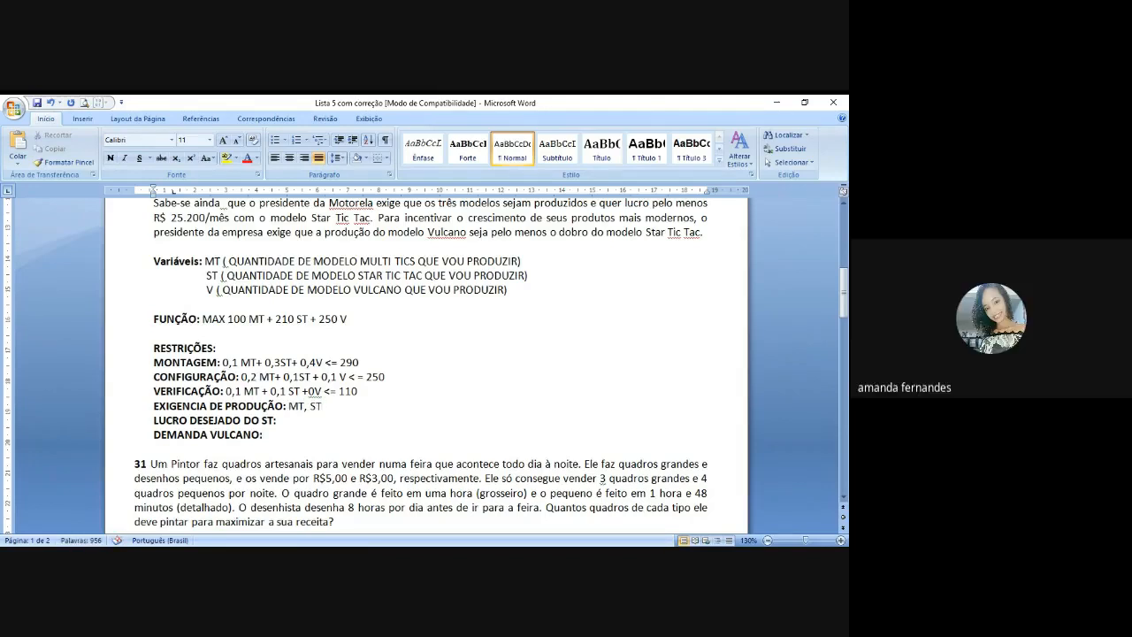
{"action": "type", "text": ", "}
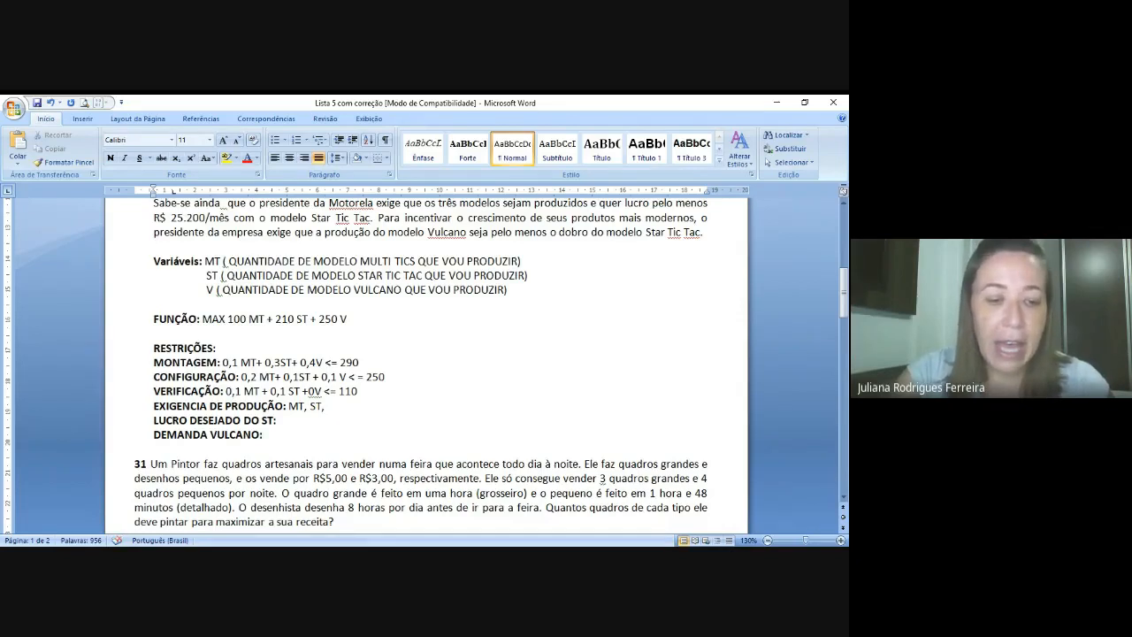
{"action": "type", "text": "V"}
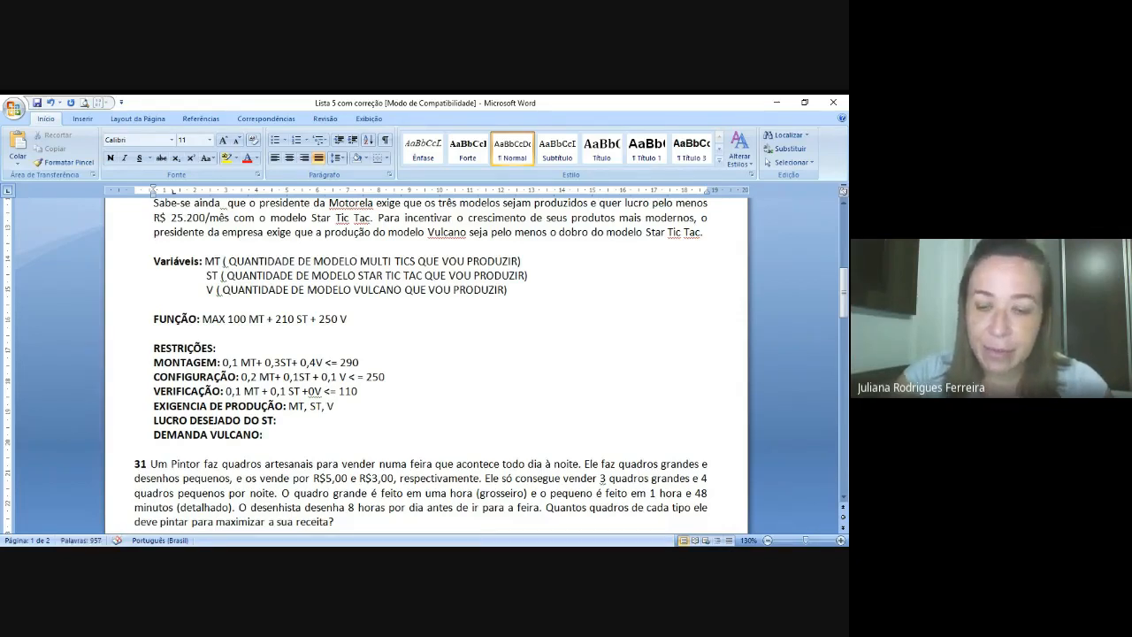
{"action": "type", "text": " >"}
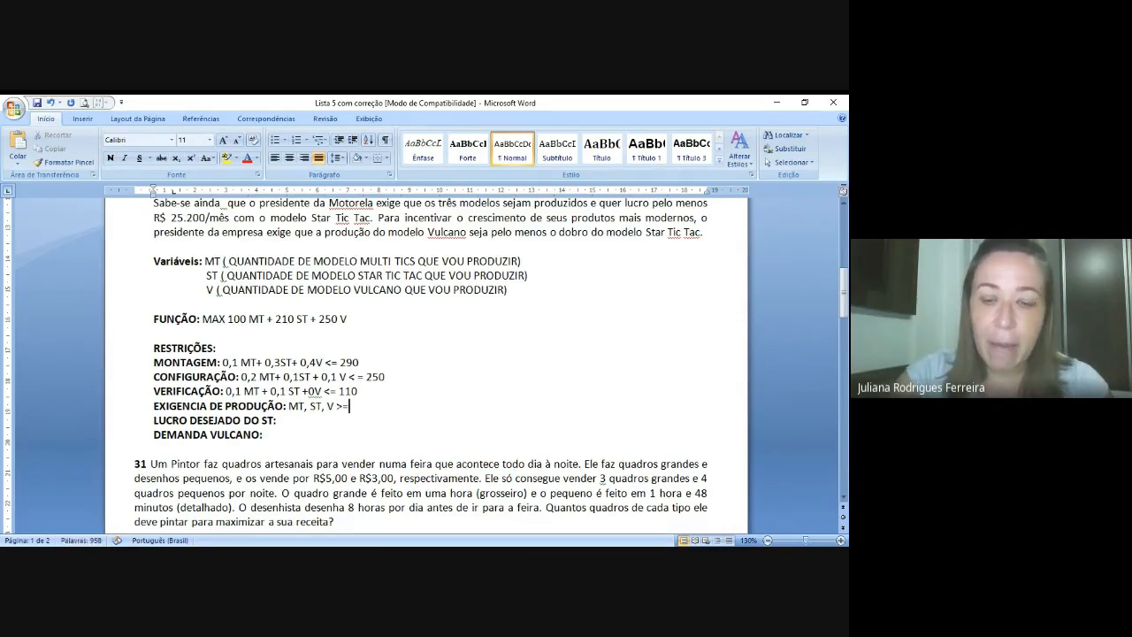
{"action": "type", "text": "=1"}
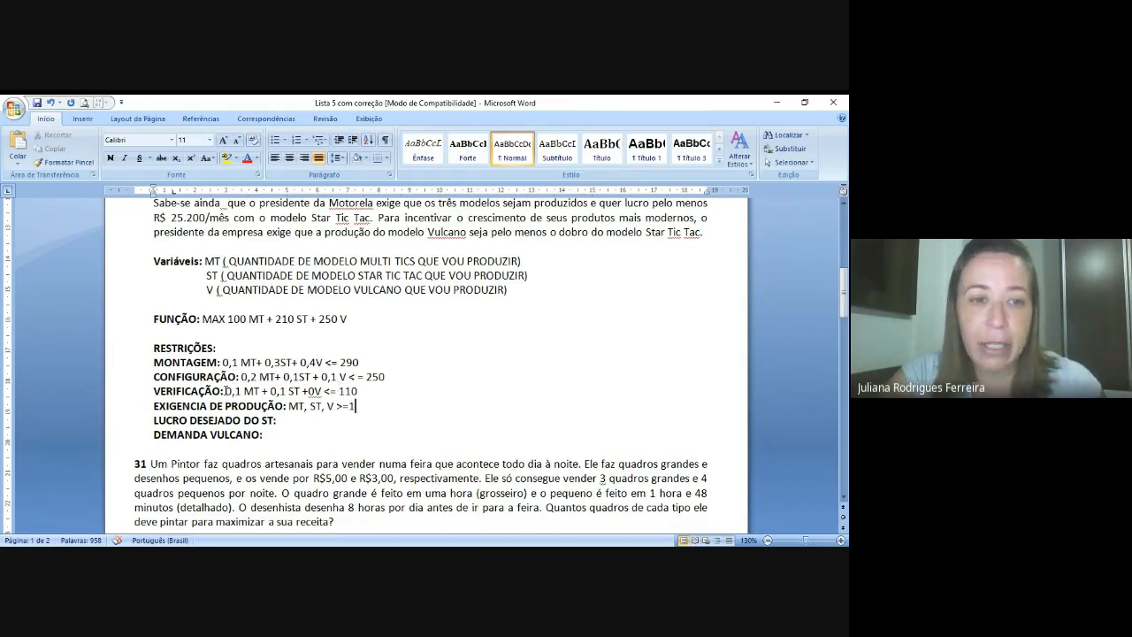
- Insert three blank lines between the "EXIGENCIA DE PRODUÇÃO" and "LUCRO DESEJADO DO ST" constraints
{"action": "left_click", "coordinate": [154, 420]}
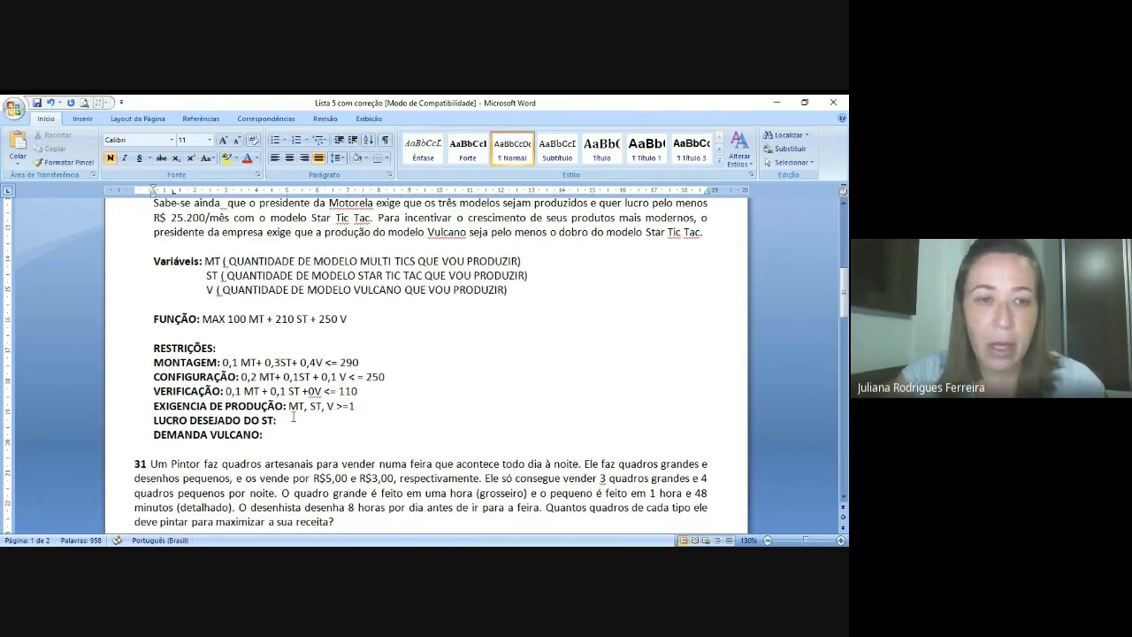
{"action": "key", "text": "Return"}
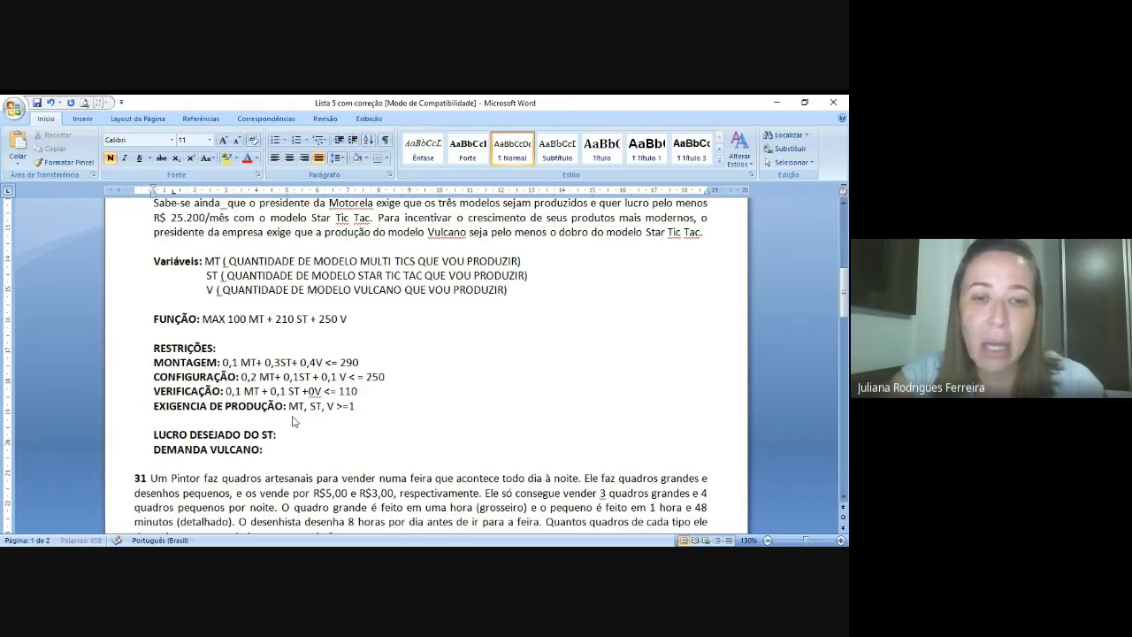
{"action": "key", "text": "Return"}
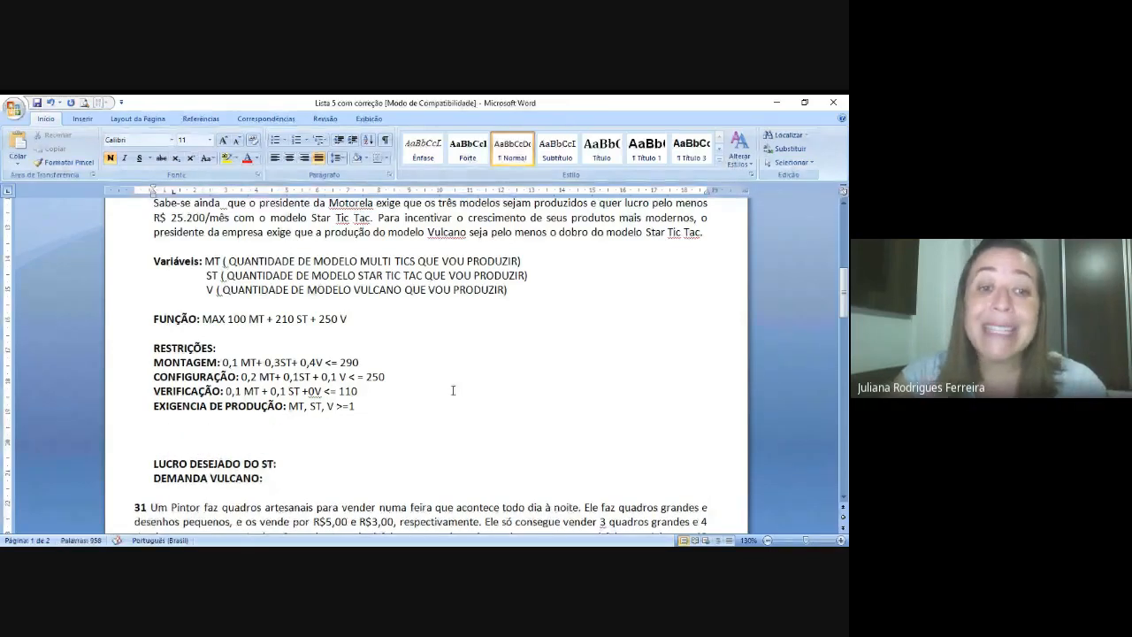
- Write the expanded MT requirement "1MT+ 0ST+0V>=1" without bold on the line below "EXIGENCIA DE PRODUÇÃO"
{"action": "left_click", "coordinate": [364, 412]}
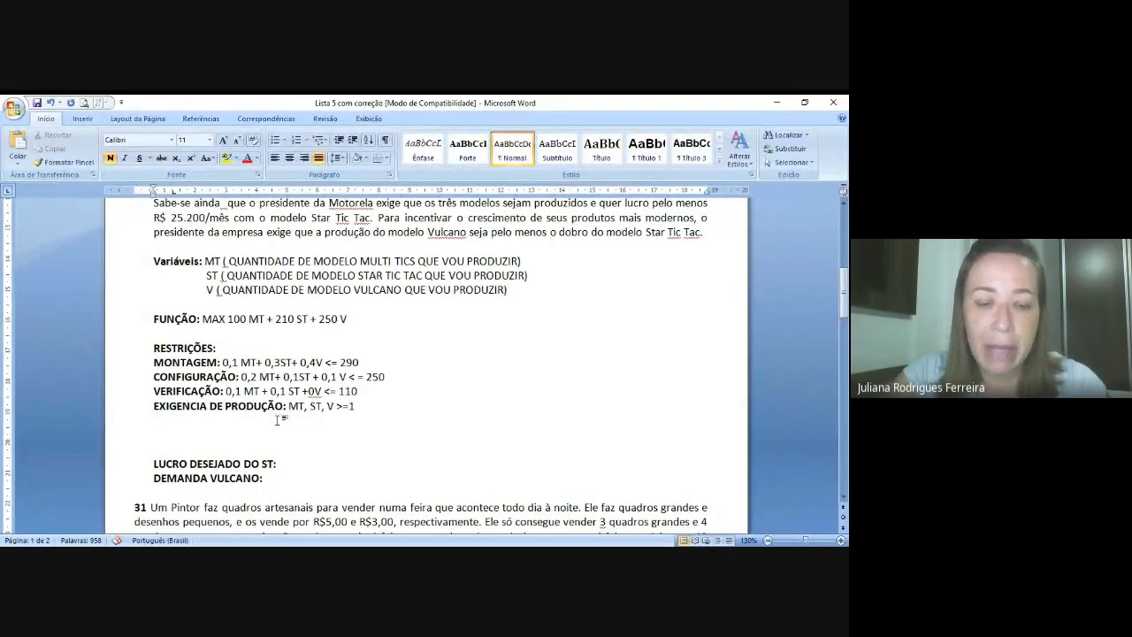
{"action": "type", "text": "1MT"}
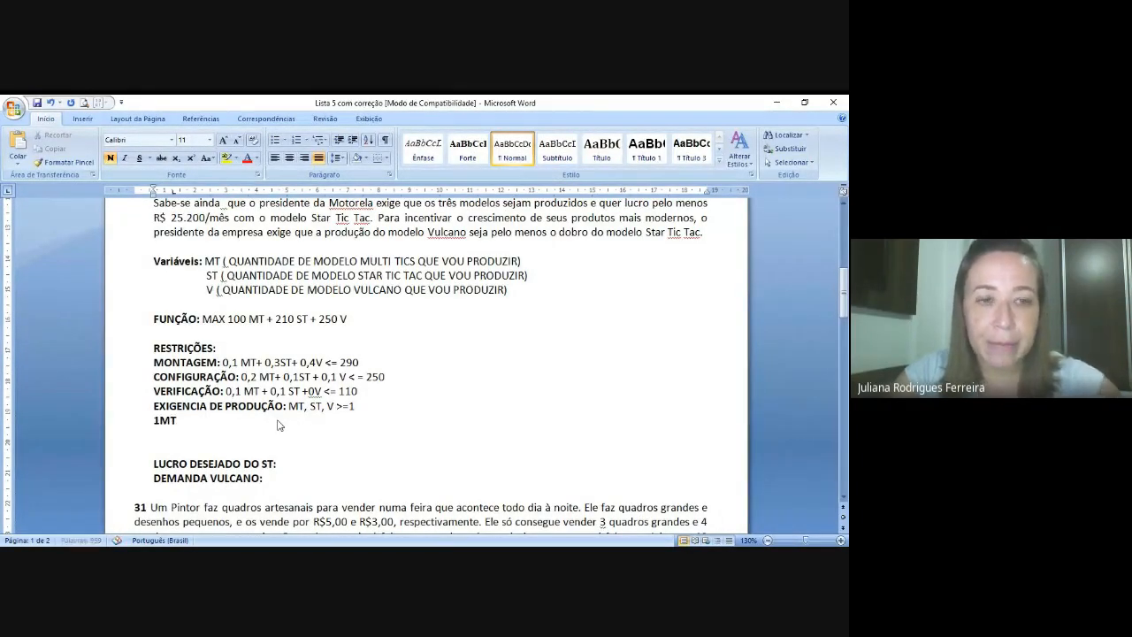
{"action": "key", "text": "shift+Home"}
{"action": "key", "text": "ctrl+b"}
{"action": "key", "text": "End"}
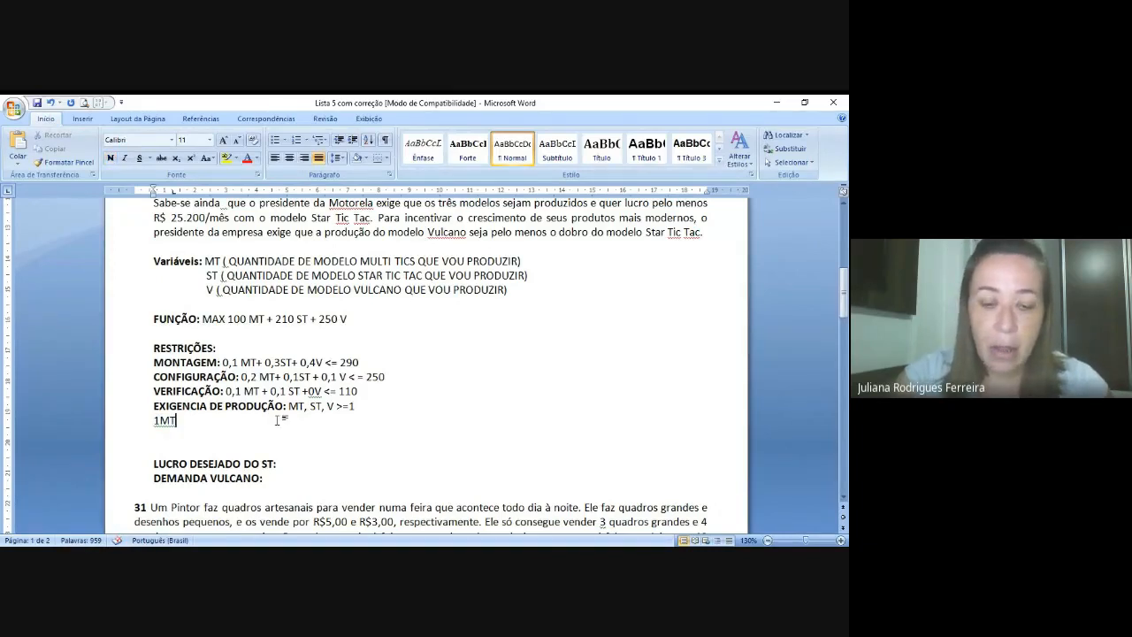
{"action": "type", "text": "+"}
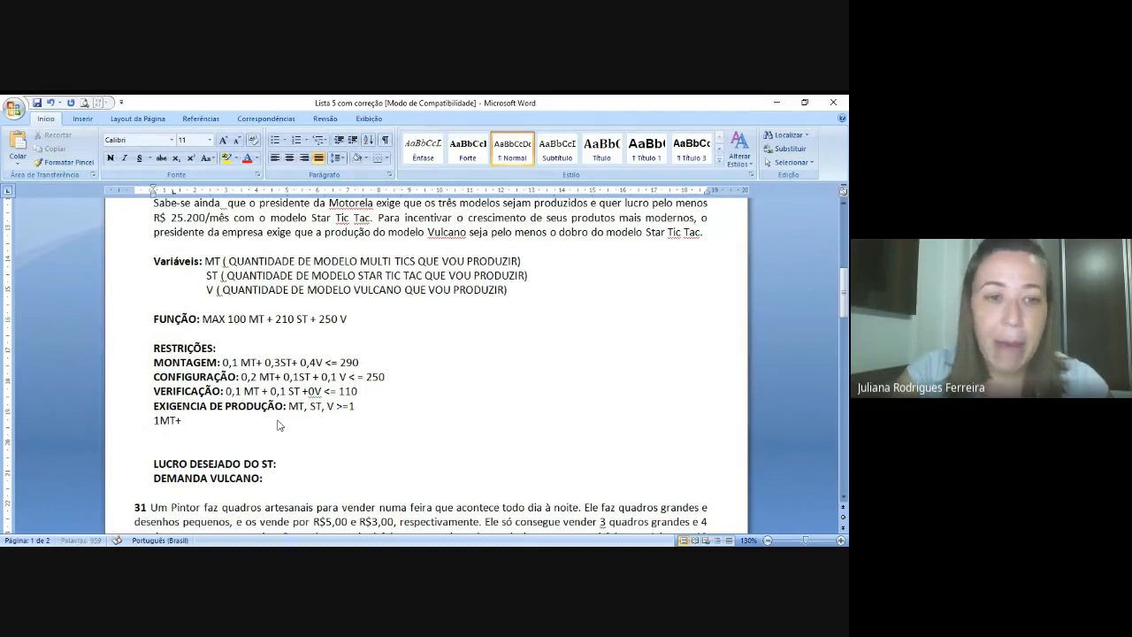
{"action": "type", "text": " 0ST"}
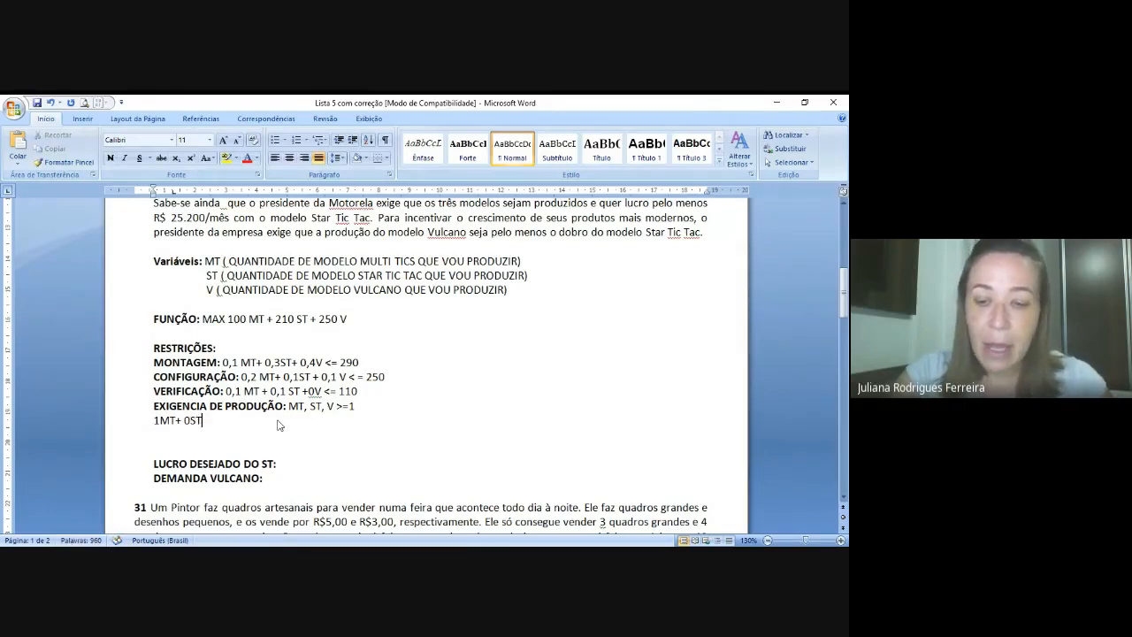
{"action": "type", "text": "+0"}
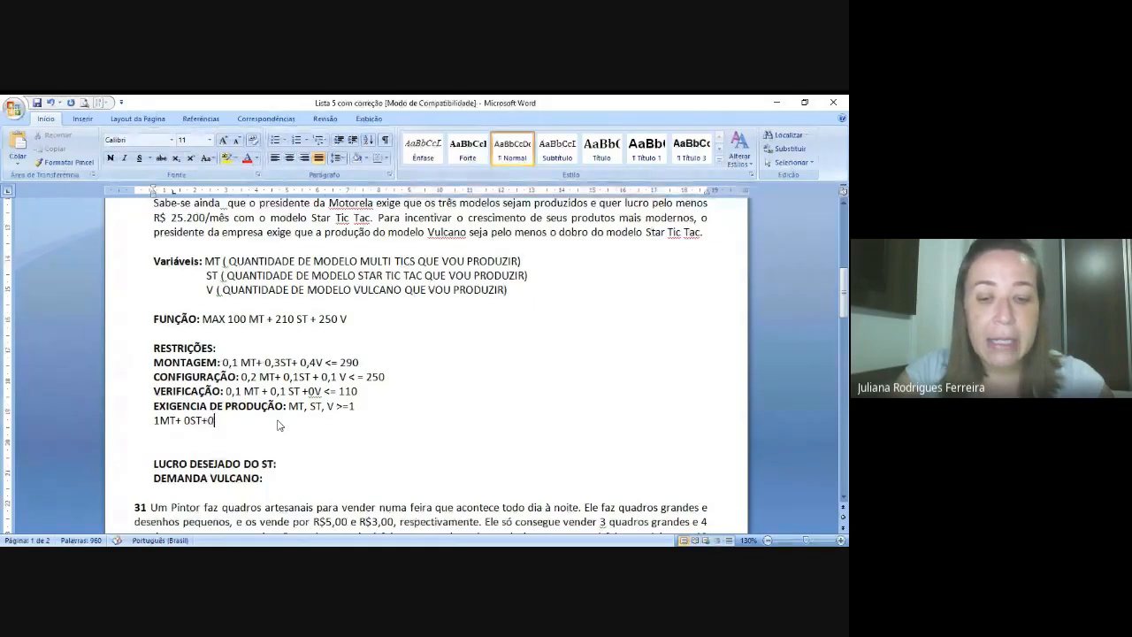
{"action": "type", "text": "V>=1"}
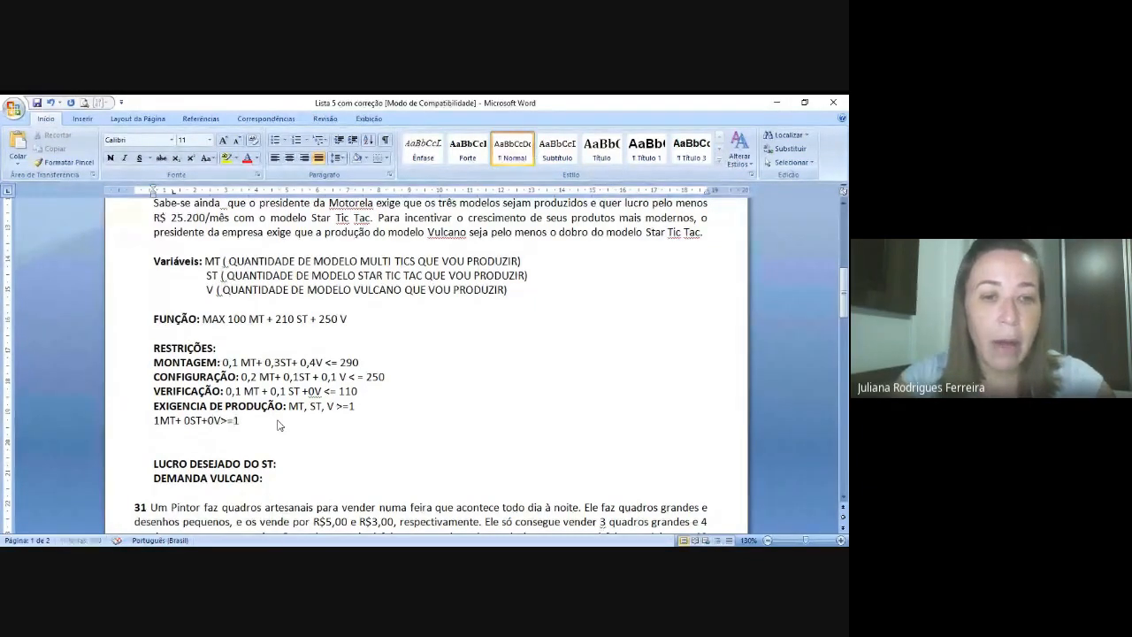
- Add the expanded ST requirement "0MT+1ST+0V>=1" on a new line below the MT one, followed by a line break
{"action": "key", "text": "Return"}
{"action": "type", "text": "0"}
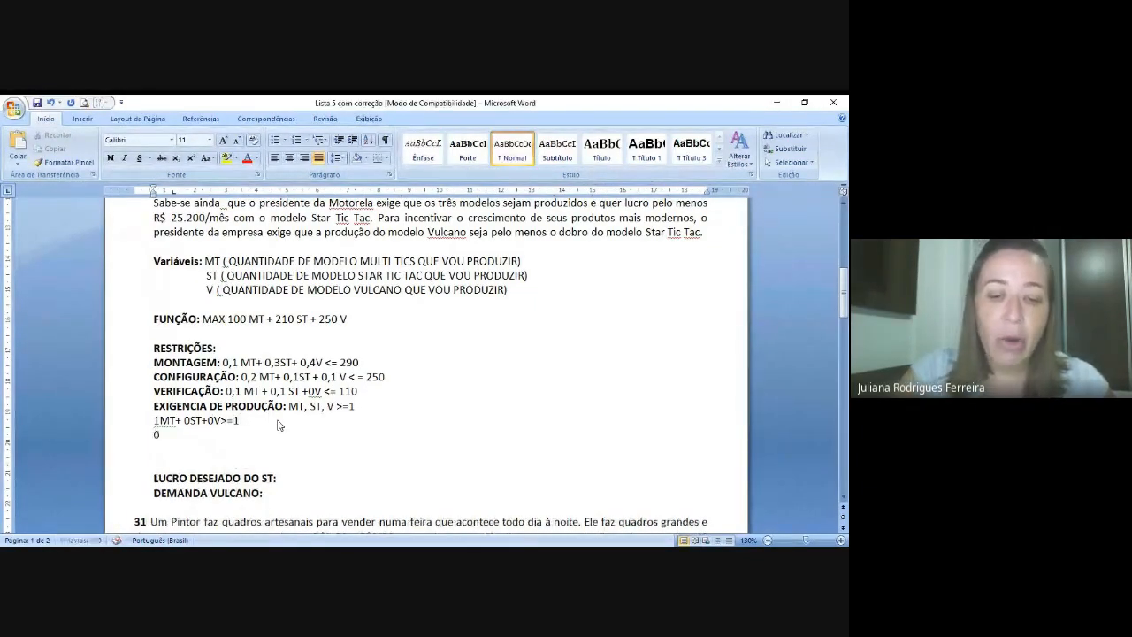
{"action": "type", "text": "MT"}
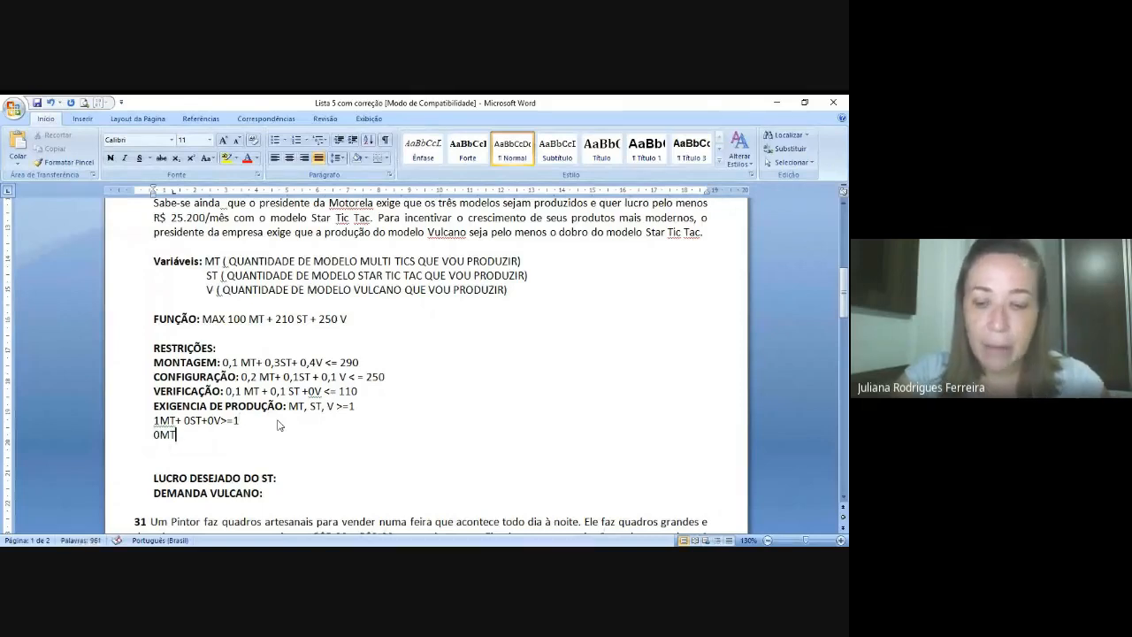
{"action": "type", "text": "+1ST"}
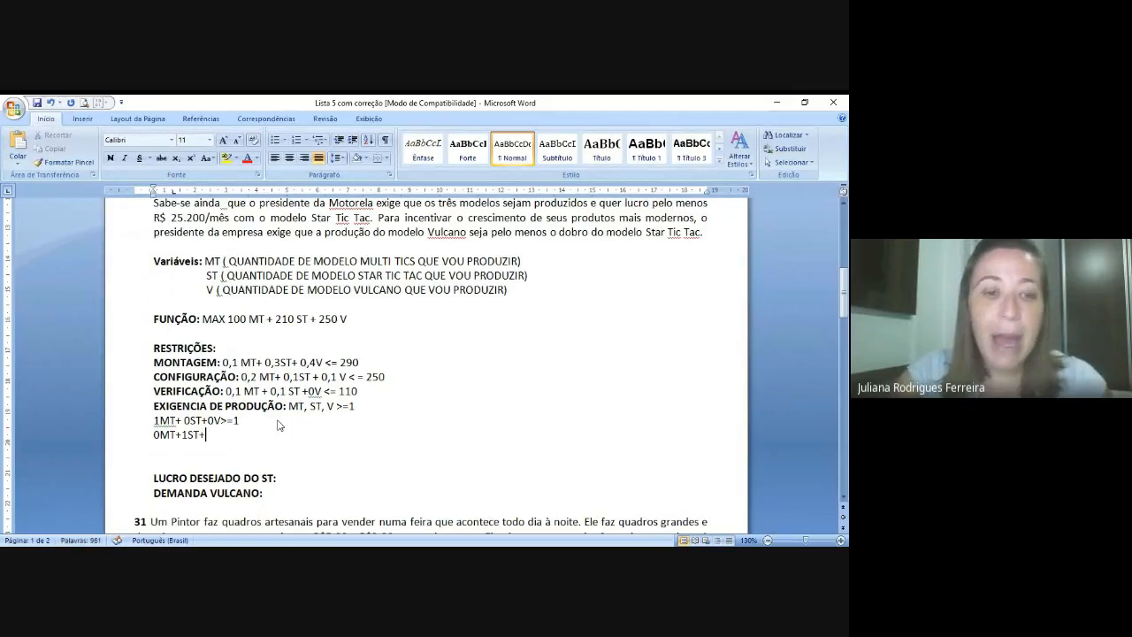
{"action": "type", "text": "+0"}
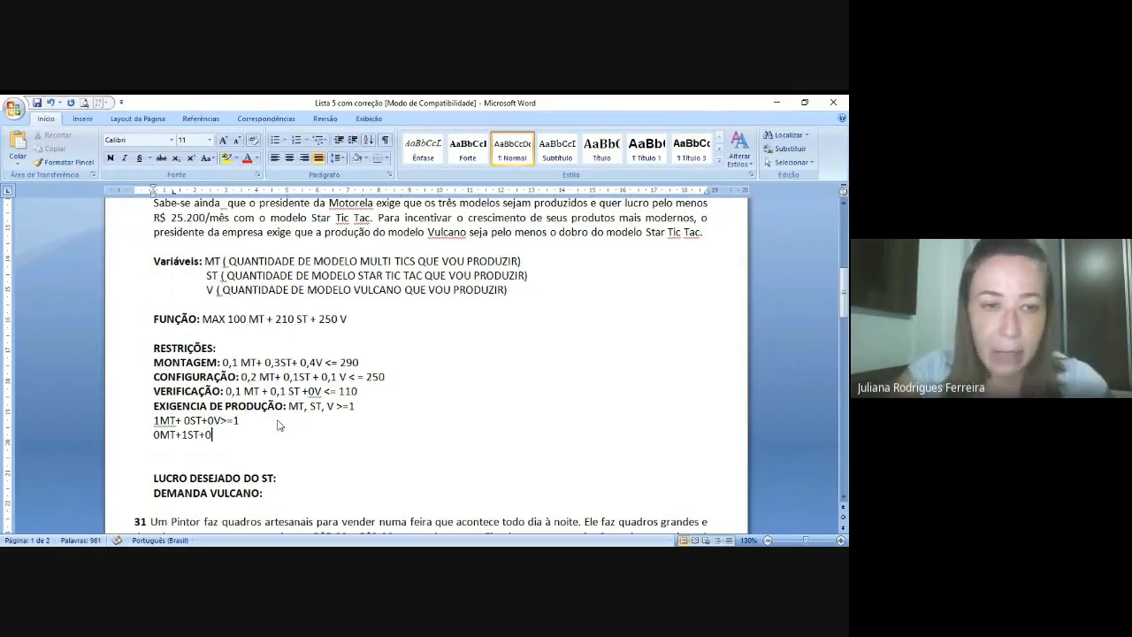
{"action": "type", "text": "V>=1"}
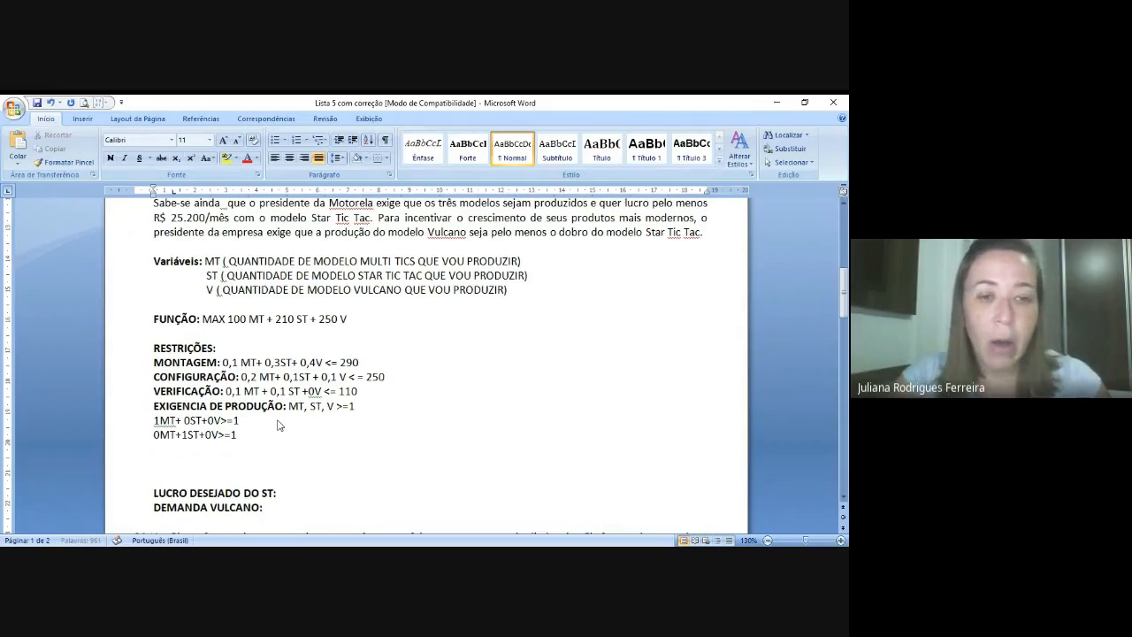
{"action": "key", "text": "Return"}
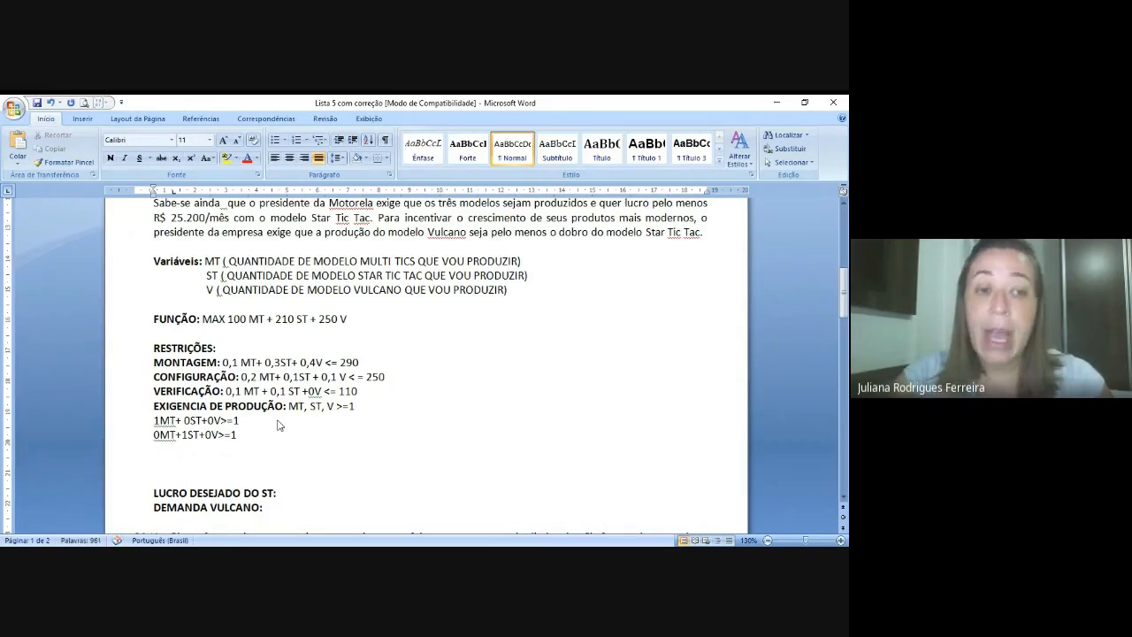
- Write the expanded V requirement "0MT+0ST+1V>=1" on the line below the ST requirement
{"action": "type", "text": "0M"}
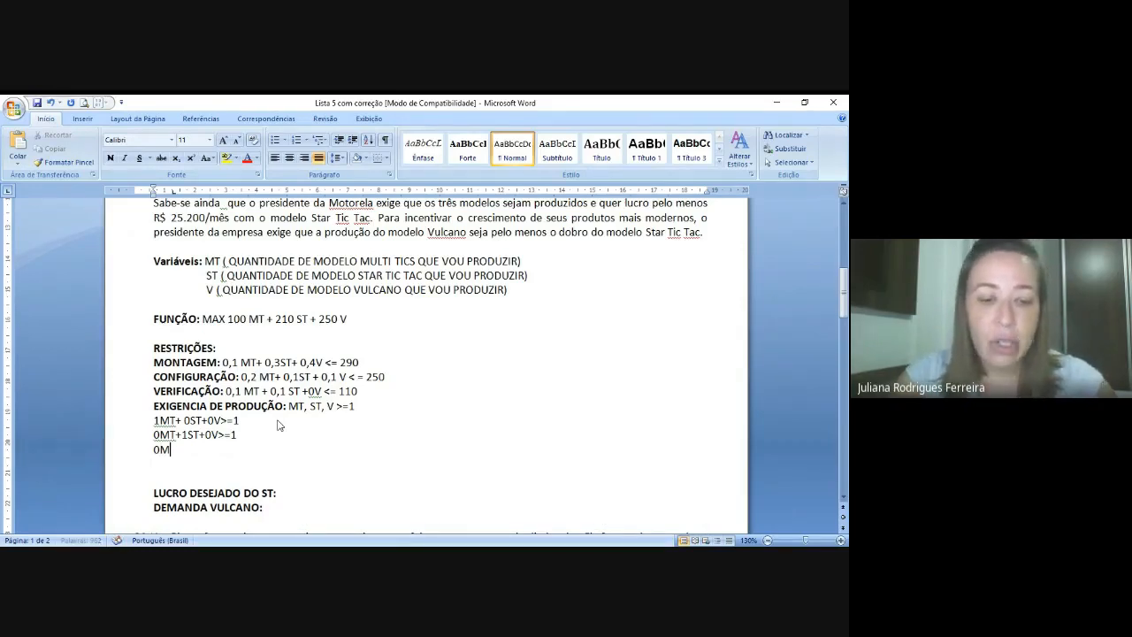
{"action": "type", "text": "T+"}
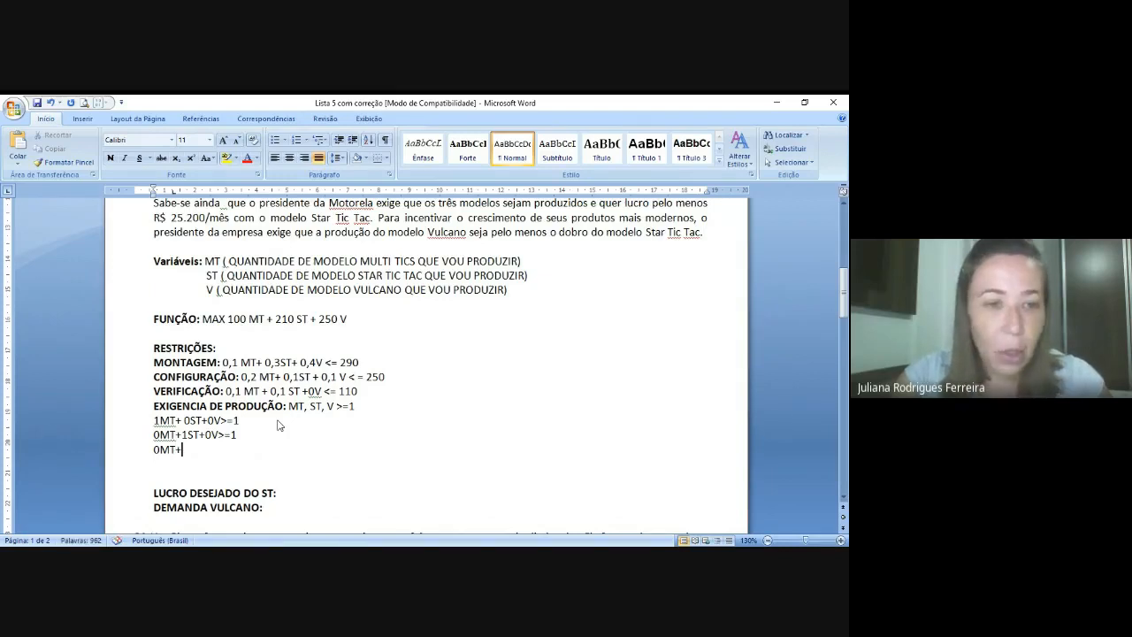
{"action": "type", "text": "0ST"}
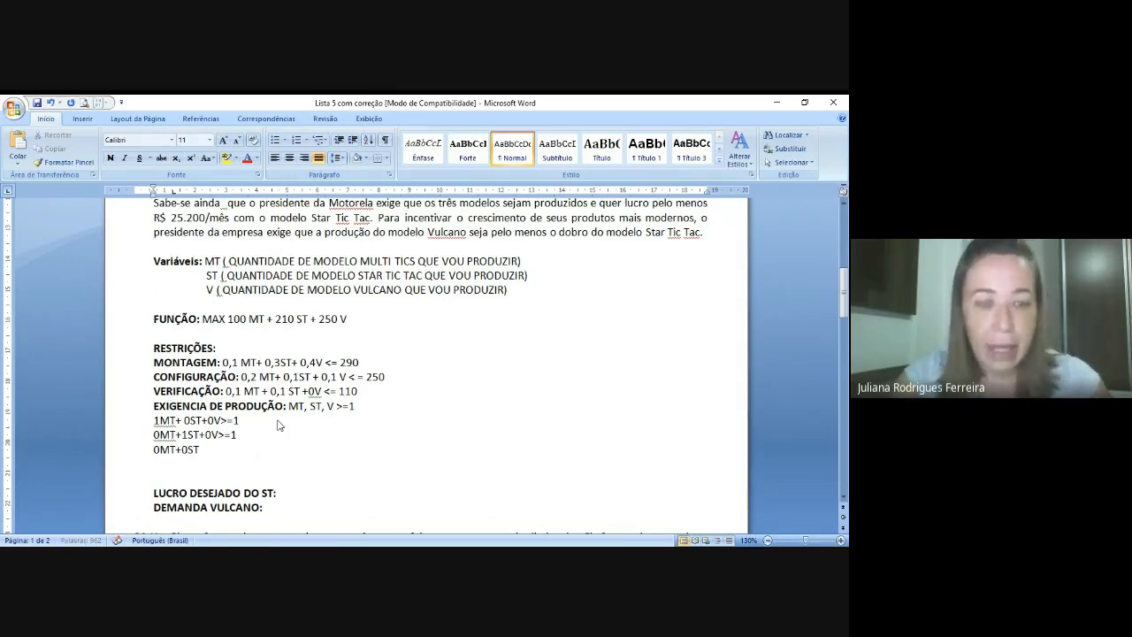
{"action": "type", "text": "+1"}
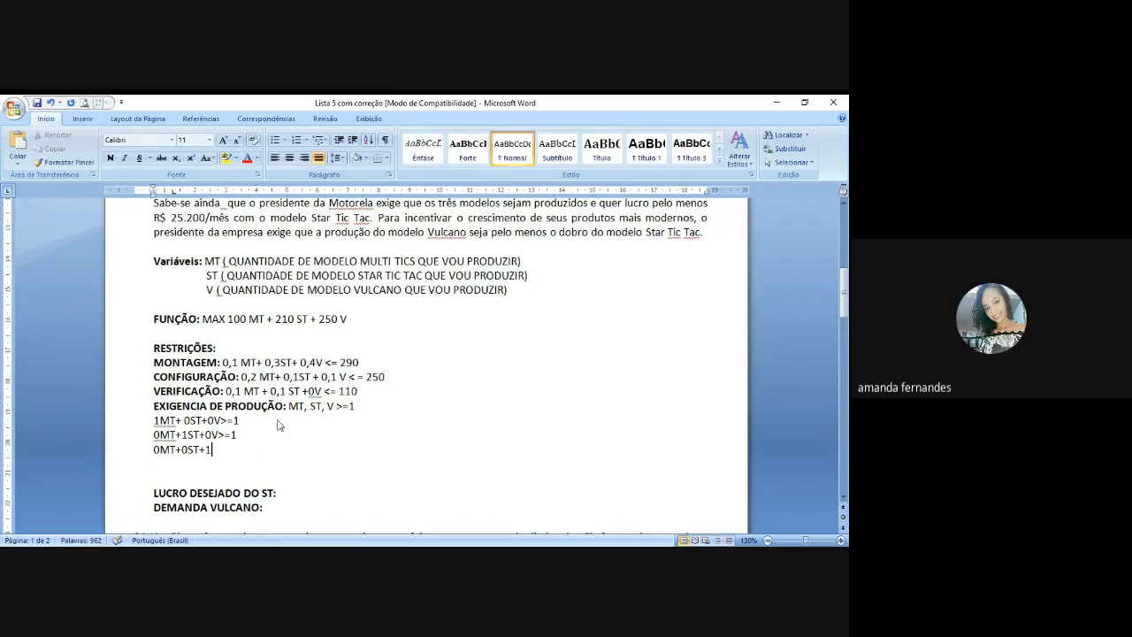
{"action": "type", "text": "V>=1"}
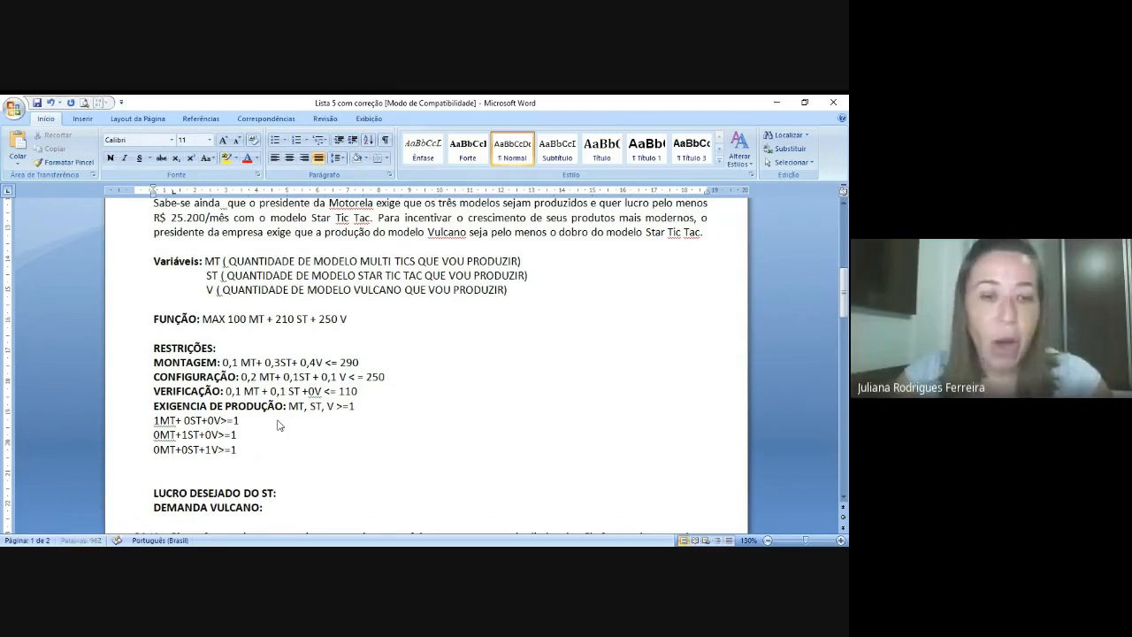
- Compare the compact production requirement "MT, ST, V >=1" with the statement's demand that all three models be produced
{"action": "left_click_drag", "start_coordinate": [367, 404], "coordinate": [288, 406]}
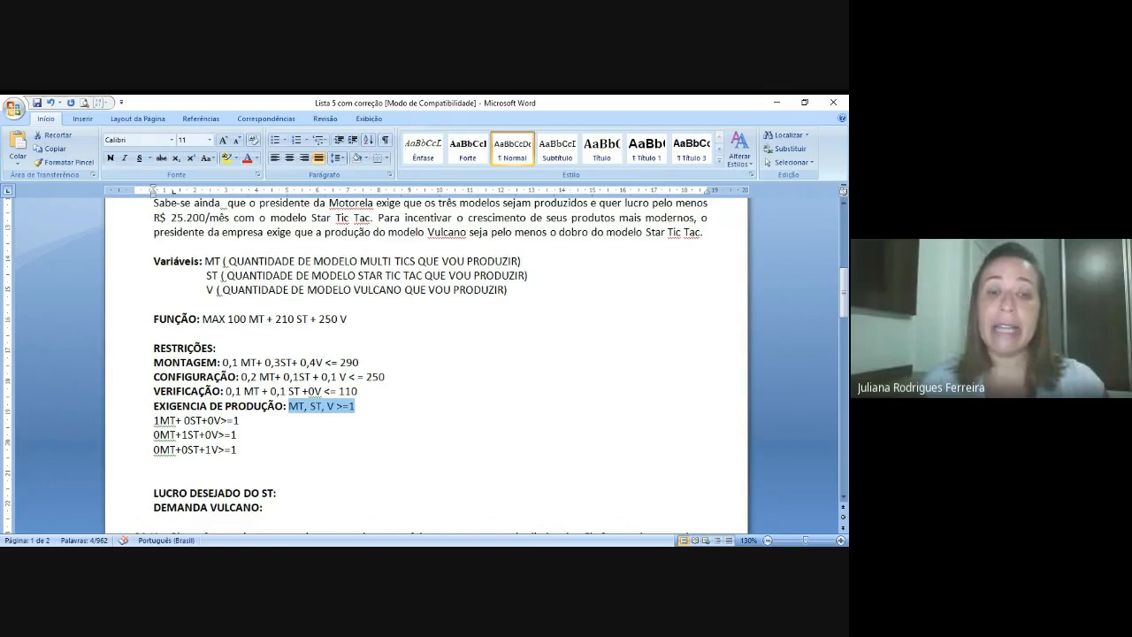
{"action": "key", "text": "alt+Tab"}
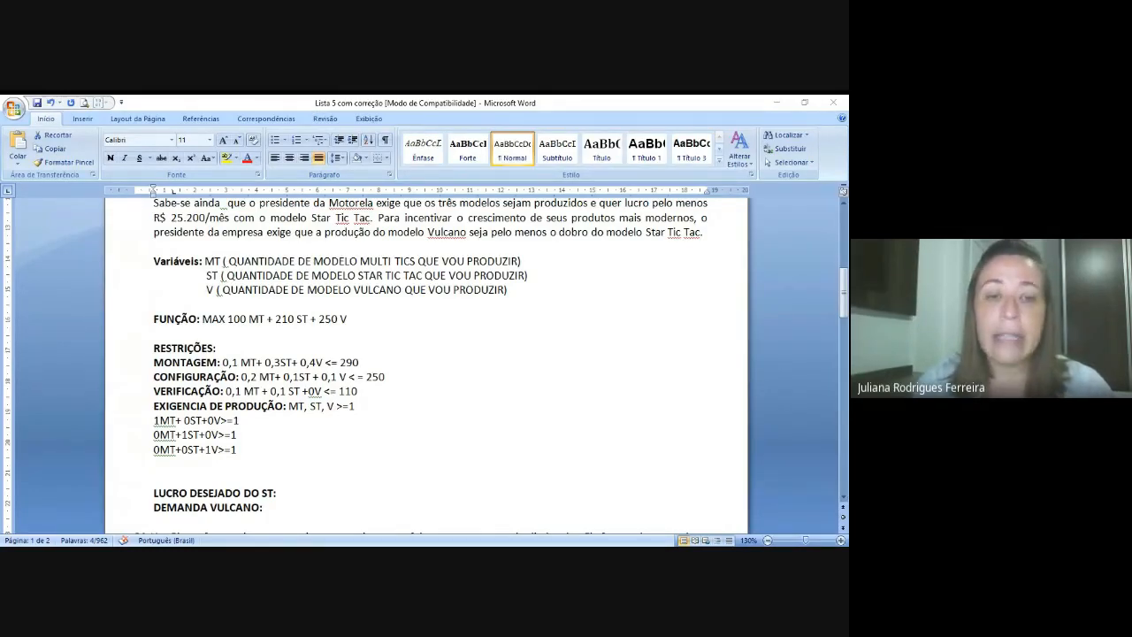
{"action": "left_click_drag", "start_coordinate": [355, 406], "coordinate": [289, 407]}
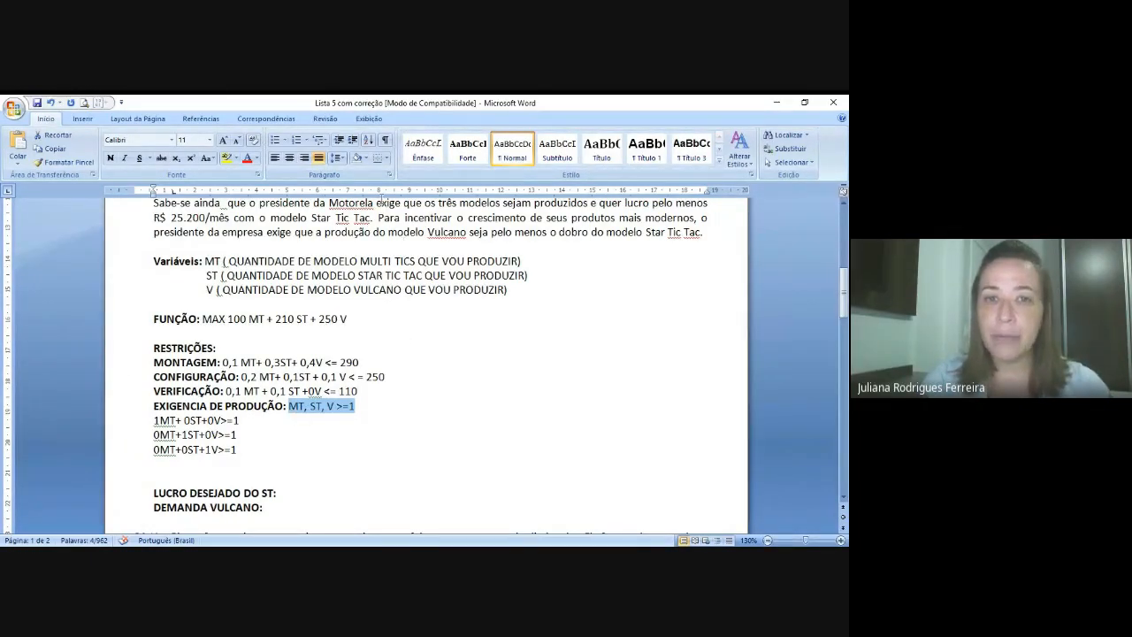
{"action": "left_click_drag", "start_coordinate": [377, 203], "coordinate": [588, 204]}
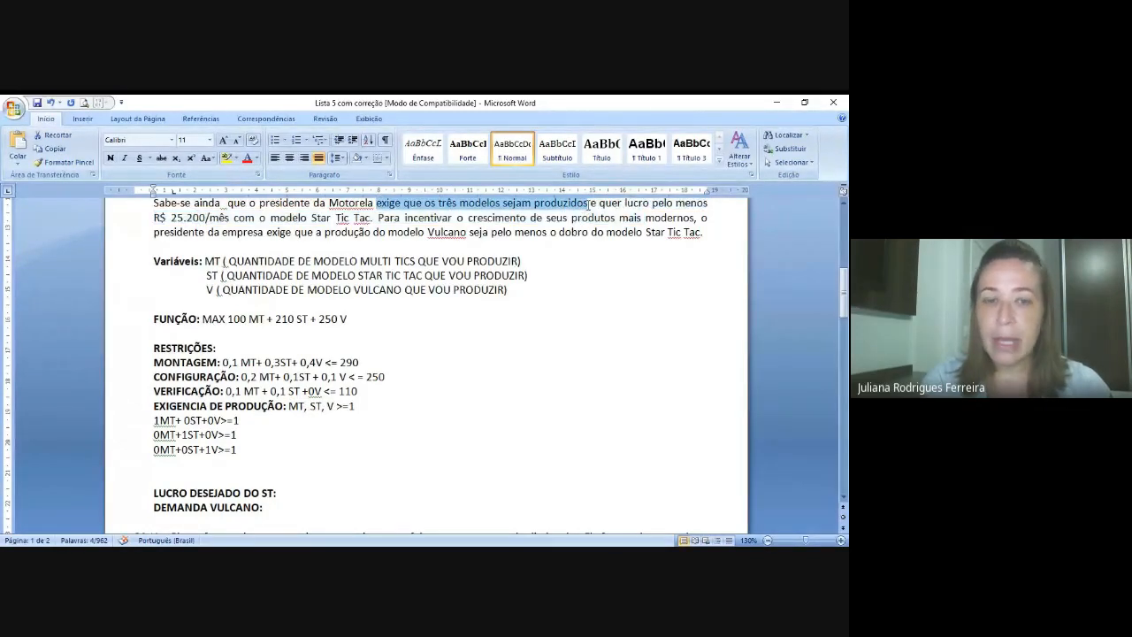
{"action": "left_click_drag", "start_coordinate": [290, 406], "coordinate": [362, 412]}
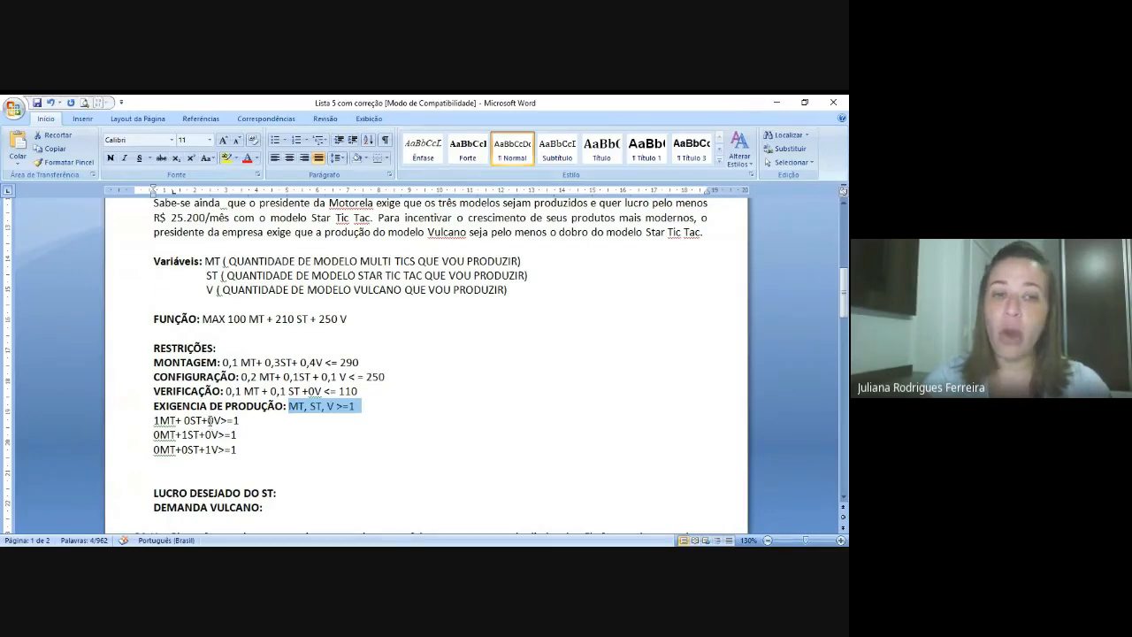
{"action": "left_click", "coordinate": [283, 434]}
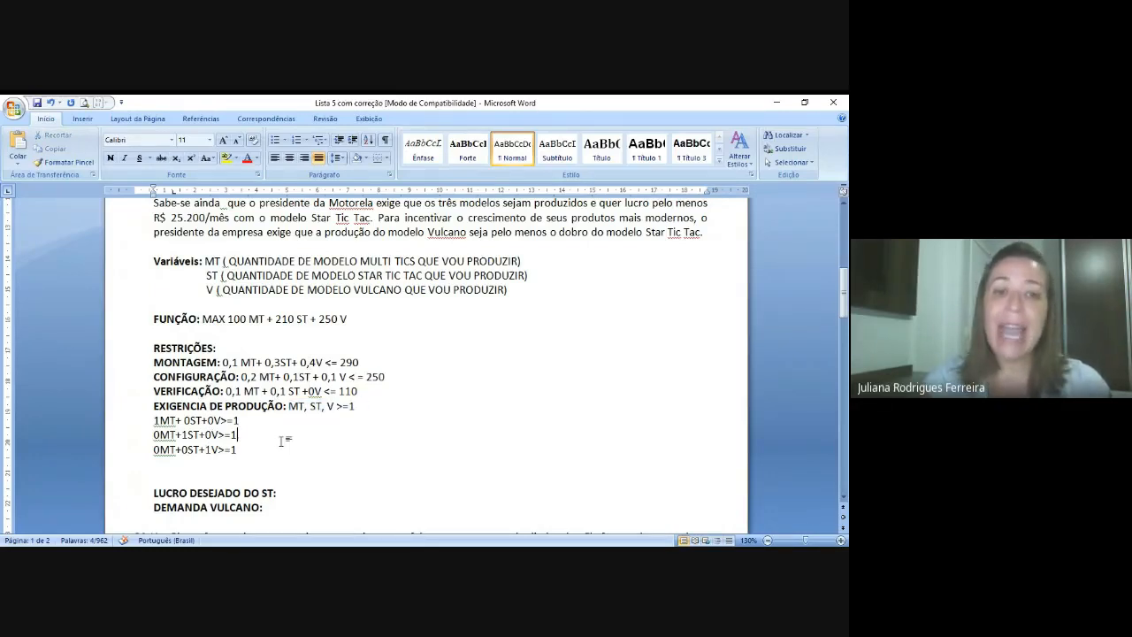
{"action": "left_click_drag", "start_coordinate": [289, 406], "coordinate": [358, 406]}
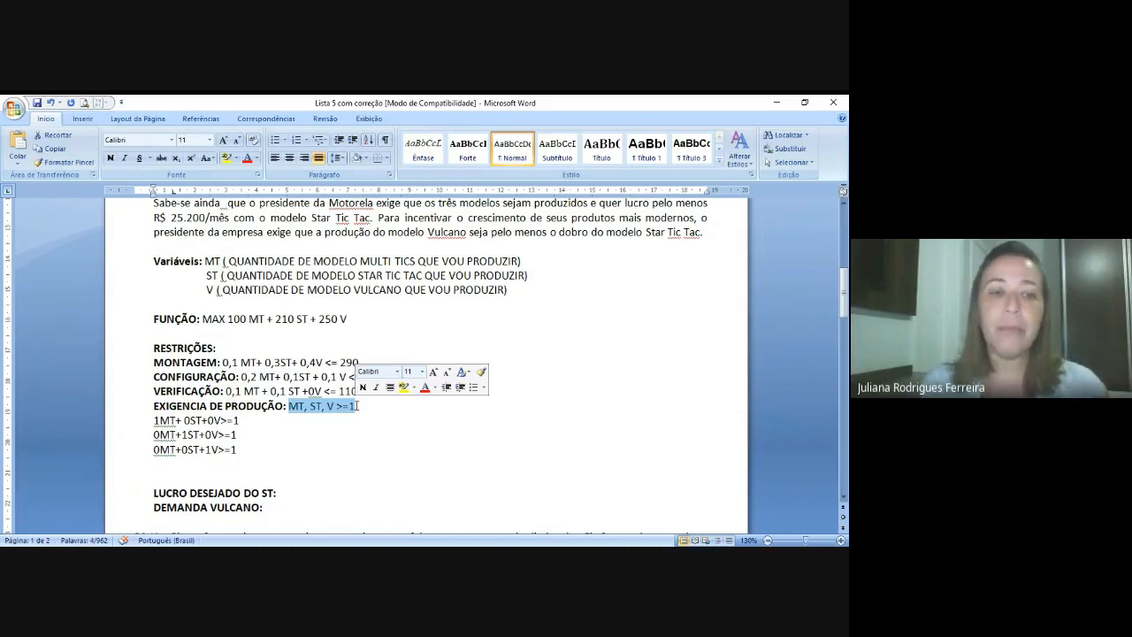
- Remove one blank line above "LUCRO DESEJADO DO ST" and add a bold "OU" after "MT, ST, V >=1"
{"action": "left_click", "coordinate": [184, 467]}
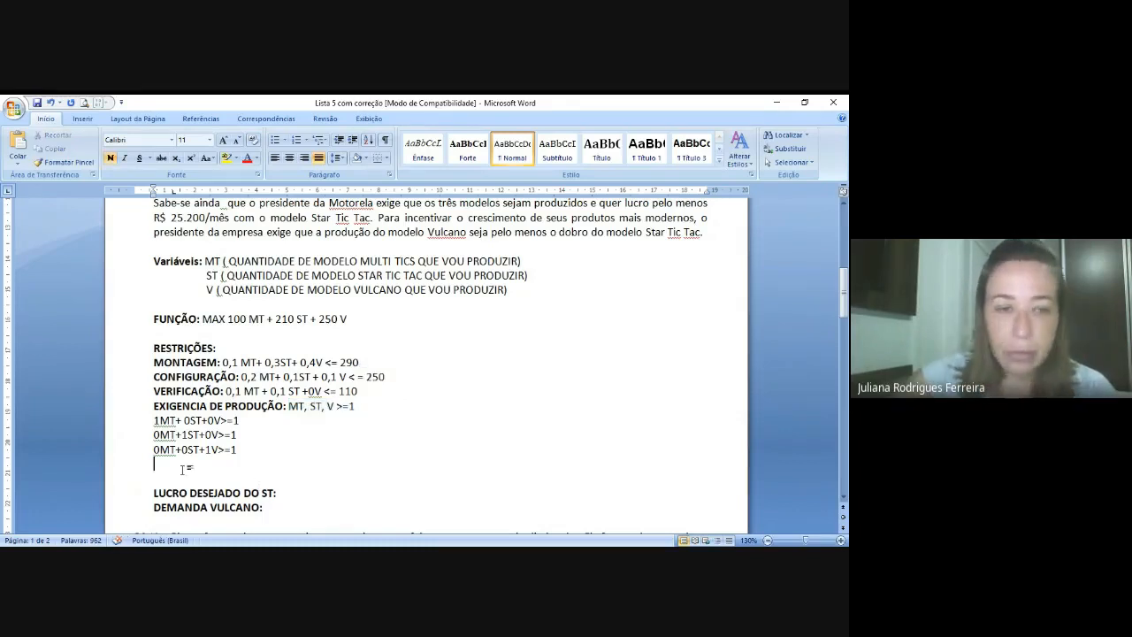
{"action": "key", "text": "Delete"}
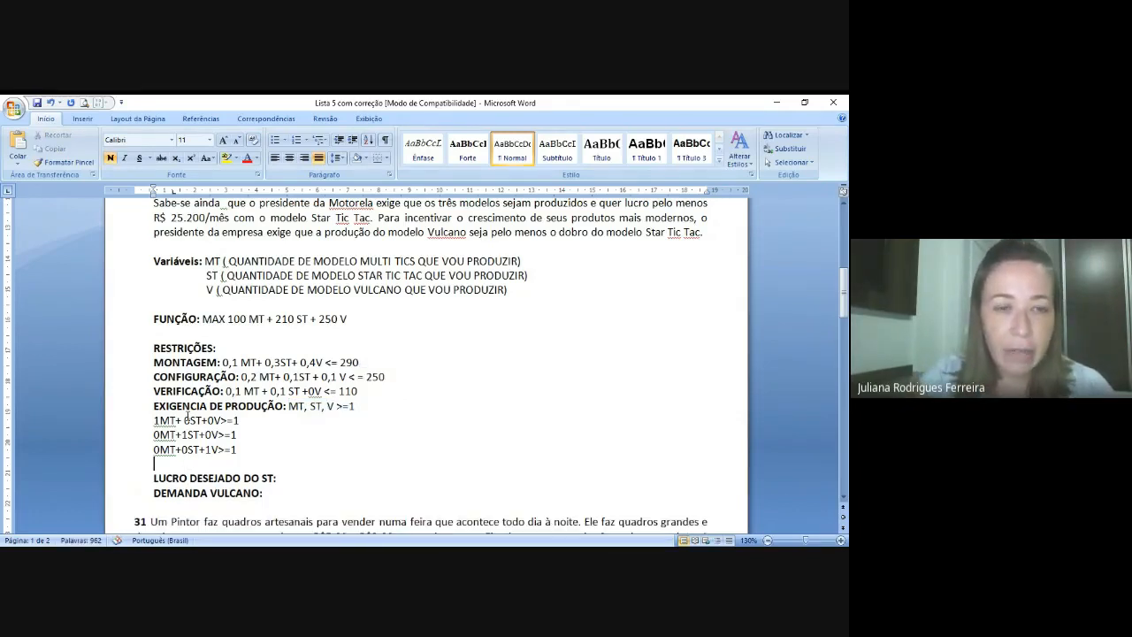
{"action": "left_click", "coordinate": [363, 408]}
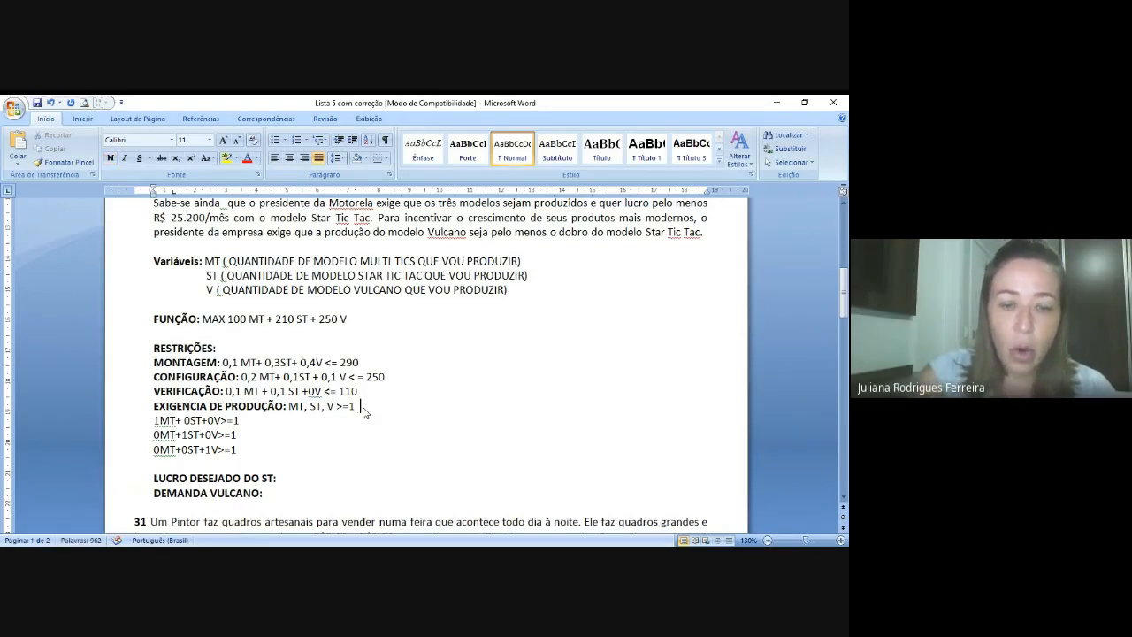
{"action": "type", "text": "OU"}
{"action": "double_click", "coordinate": [363, 410]}
{"action": "key", "text": "ctrl+n"}
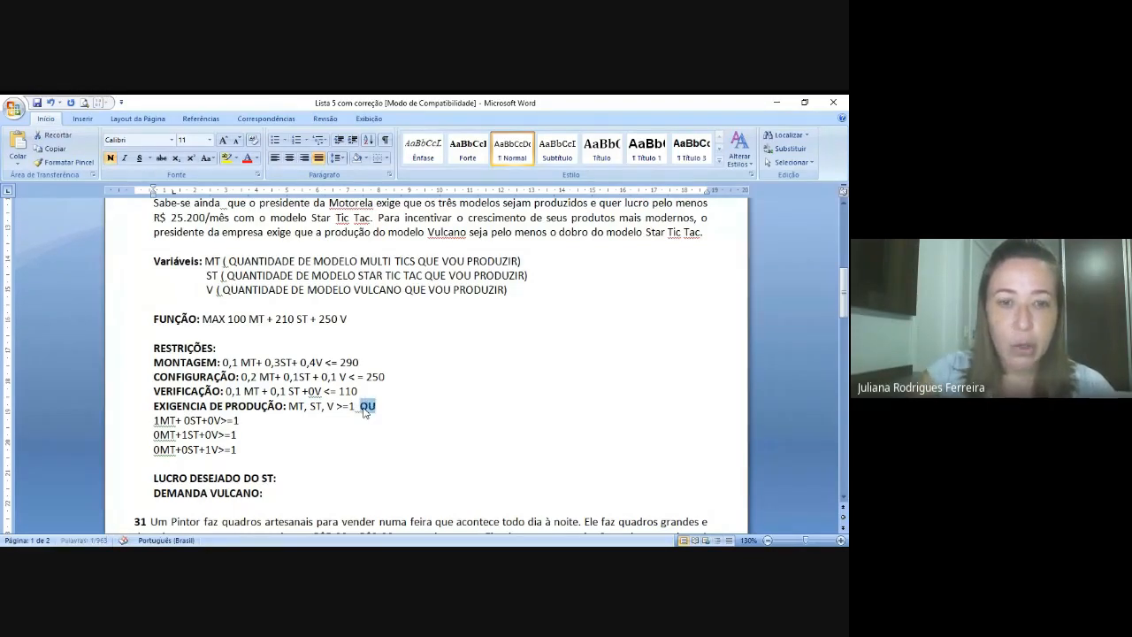
{"action": "left_click", "coordinate": [346, 434]}
- Review the statement's Star Tic Tac profit requirement and enter the coefficient 210 without bold after "LUCRO DESEJADO DO ST:"
{"action": "left_click", "coordinate": [298, 480]}
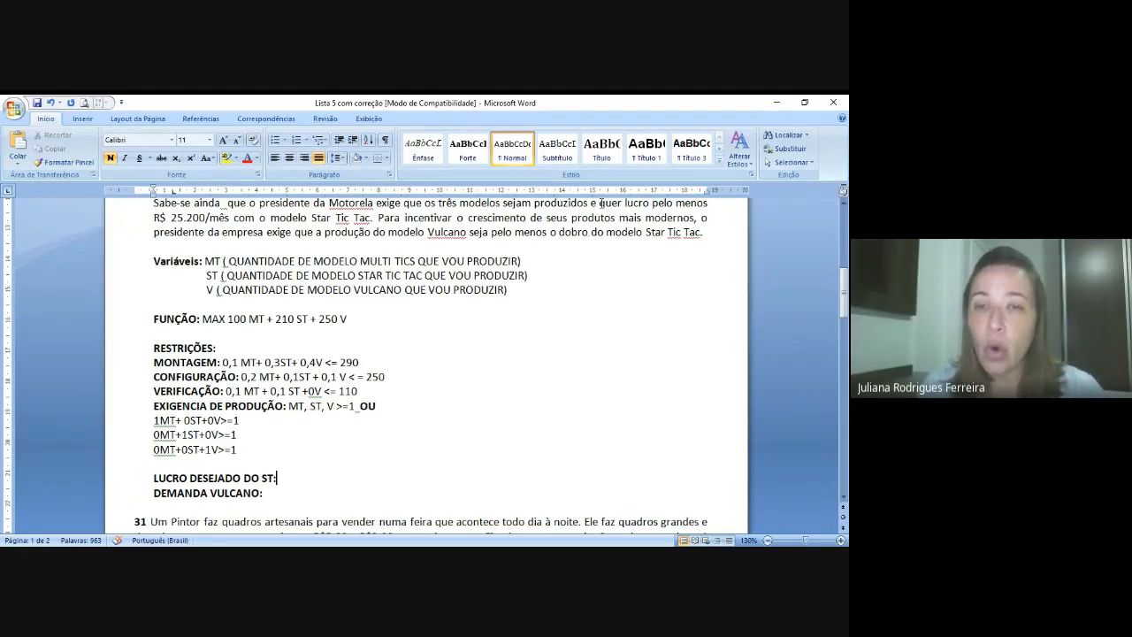
{"action": "left_click_drag", "start_coordinate": [602, 203], "coordinate": [375, 220]}
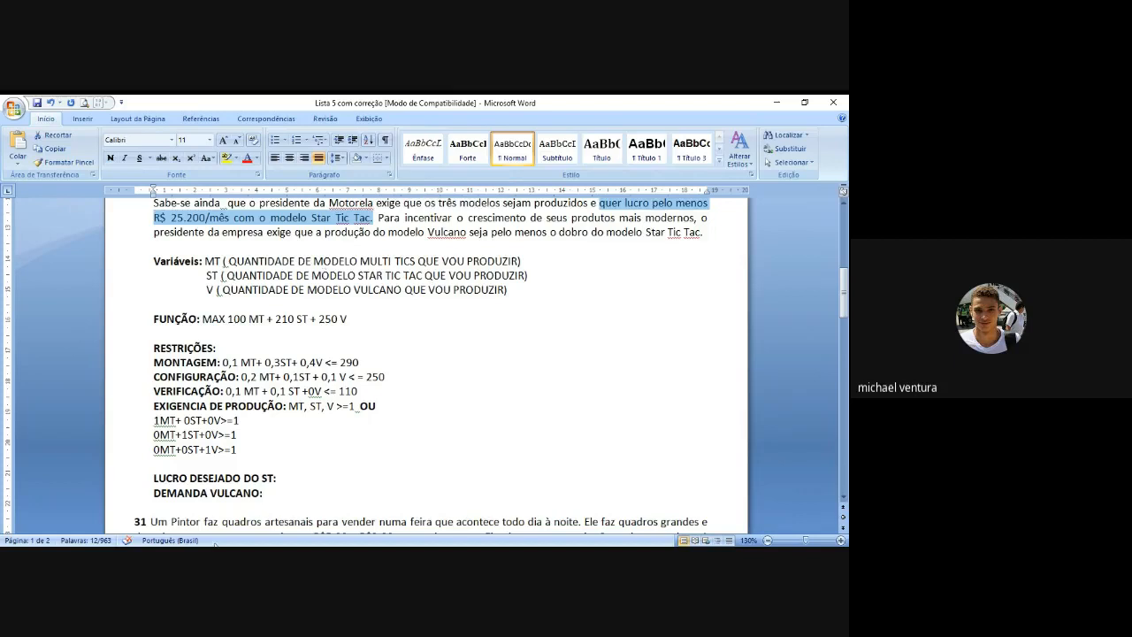
{"action": "key", "text": "alt+Tab"}
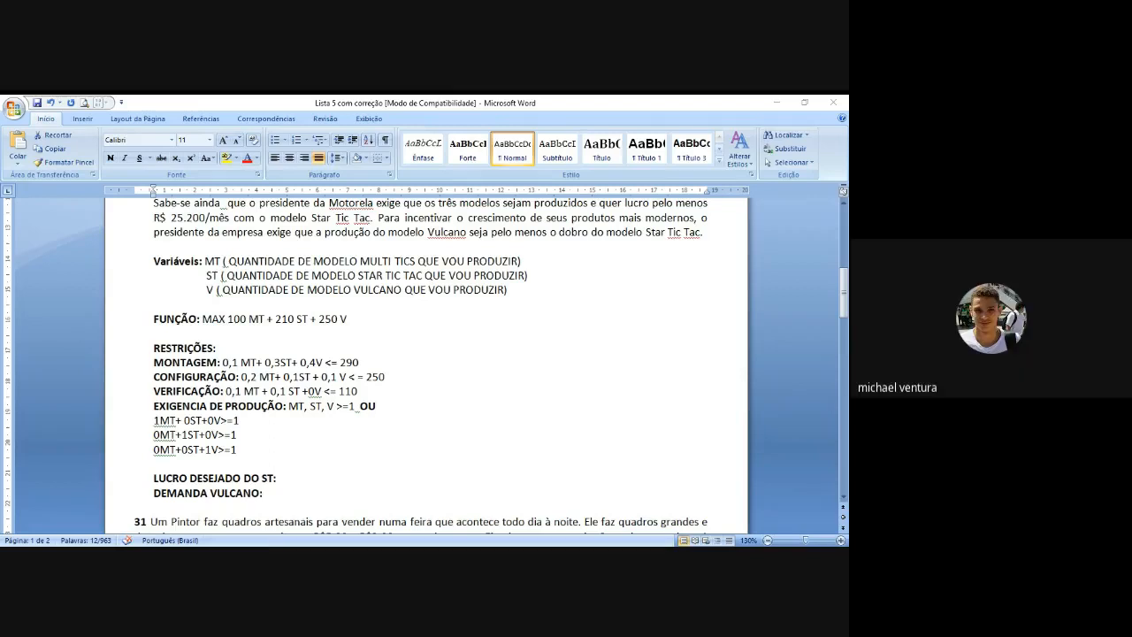
{"action": "key", "text": "alt+Tab"}
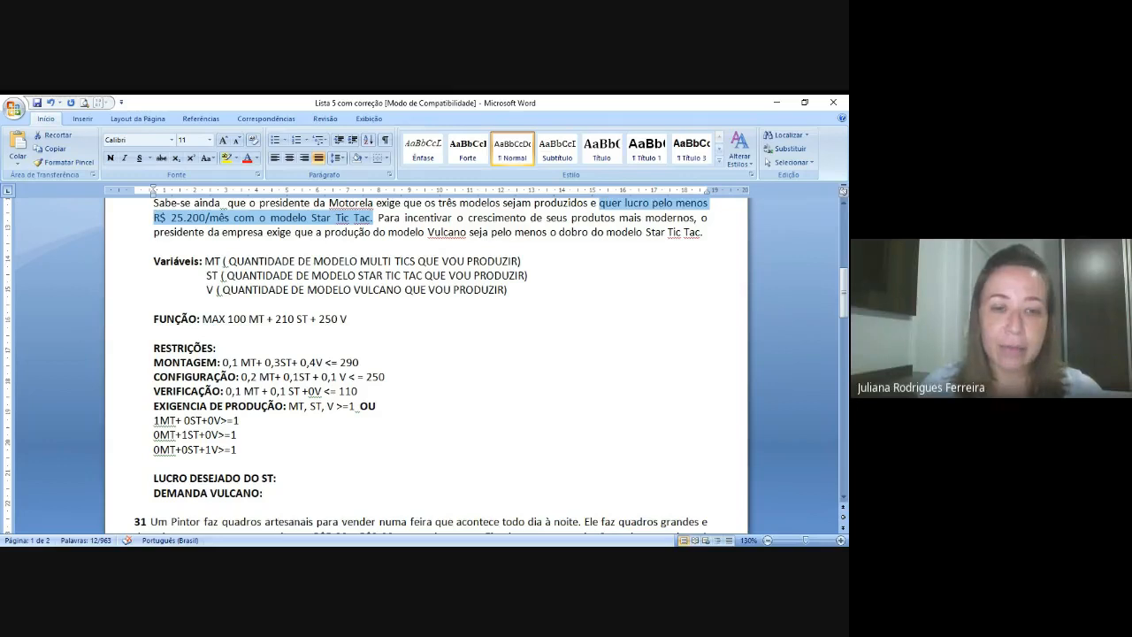
{"action": "left_click", "coordinate": [327, 478]}
{"action": "type", "text": "210"}
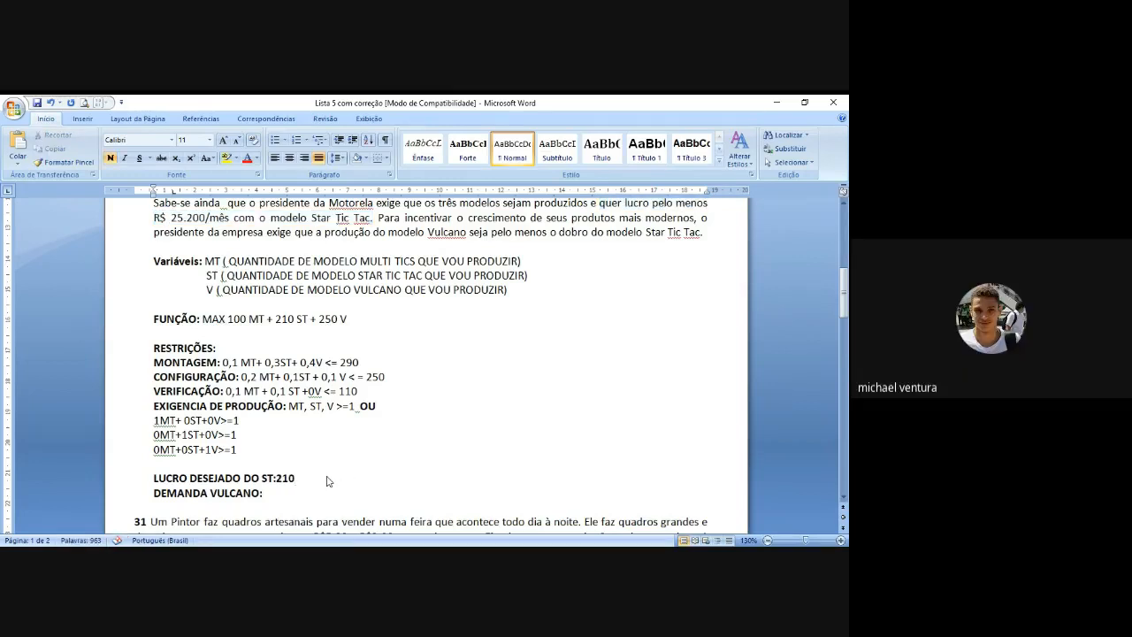
{"action": "key", "text": "BackSpace"}
{"action": "key", "text": "BackSpace"}
{"action": "key", "text": "BackSpace"}
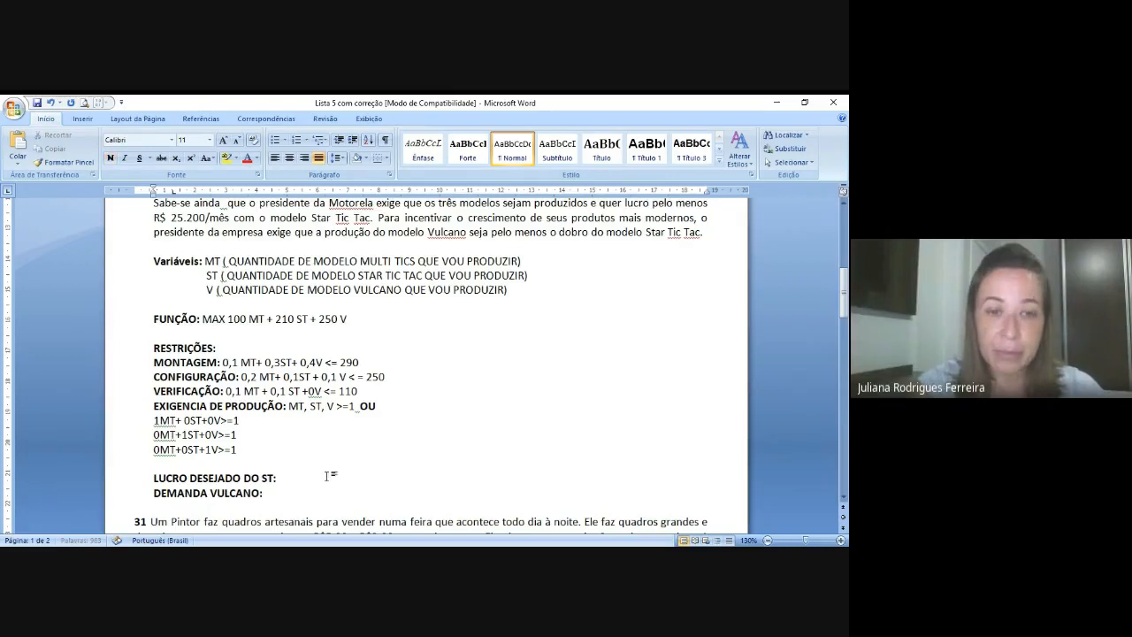
{"action": "type", "text": "210"}
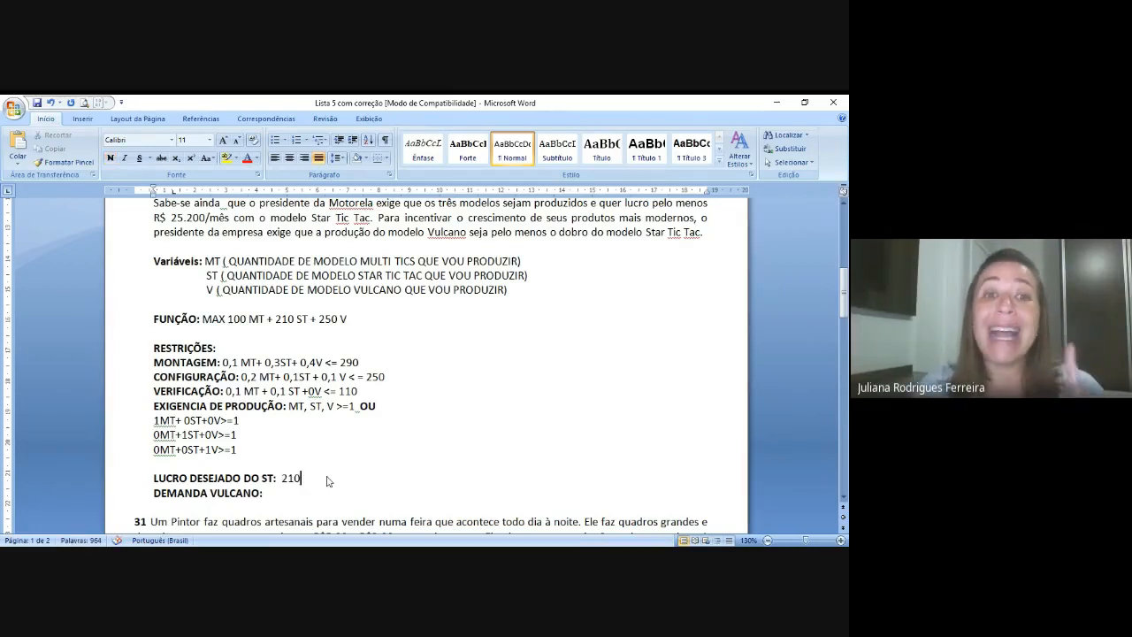
- Complete the desired ST profit constraint after the coefficient so that it reads "210ST>= 25200"
{"action": "left_click_drag", "start_coordinate": [303, 479], "coordinate": [283, 479]}
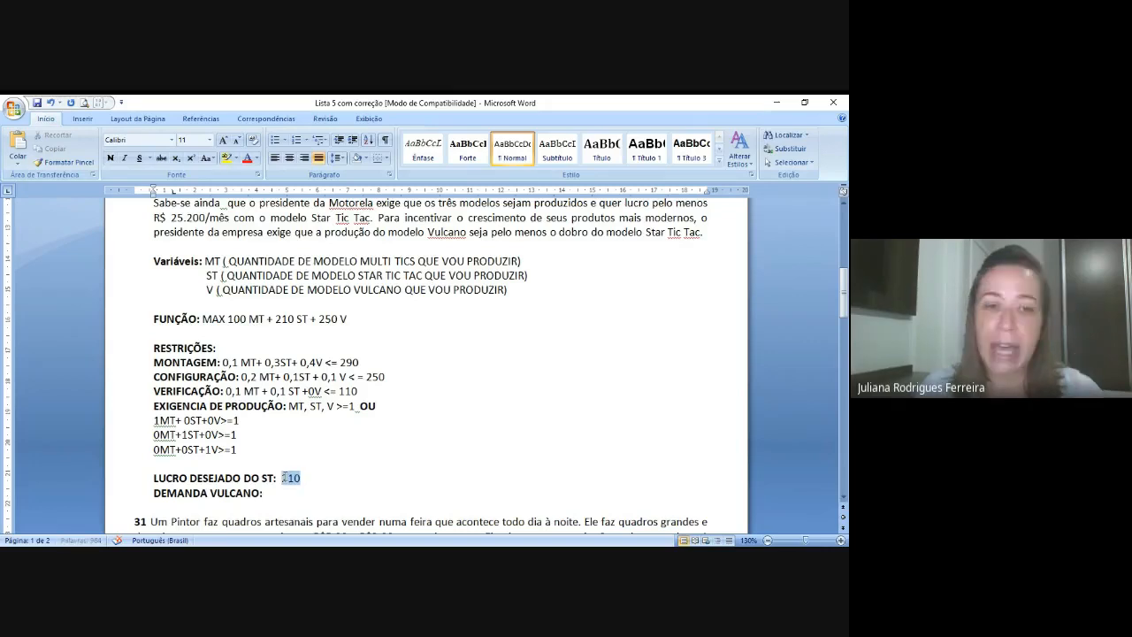
{"action": "left_click", "coordinate": [300, 478]}
{"action": "type", "text": "ST"}
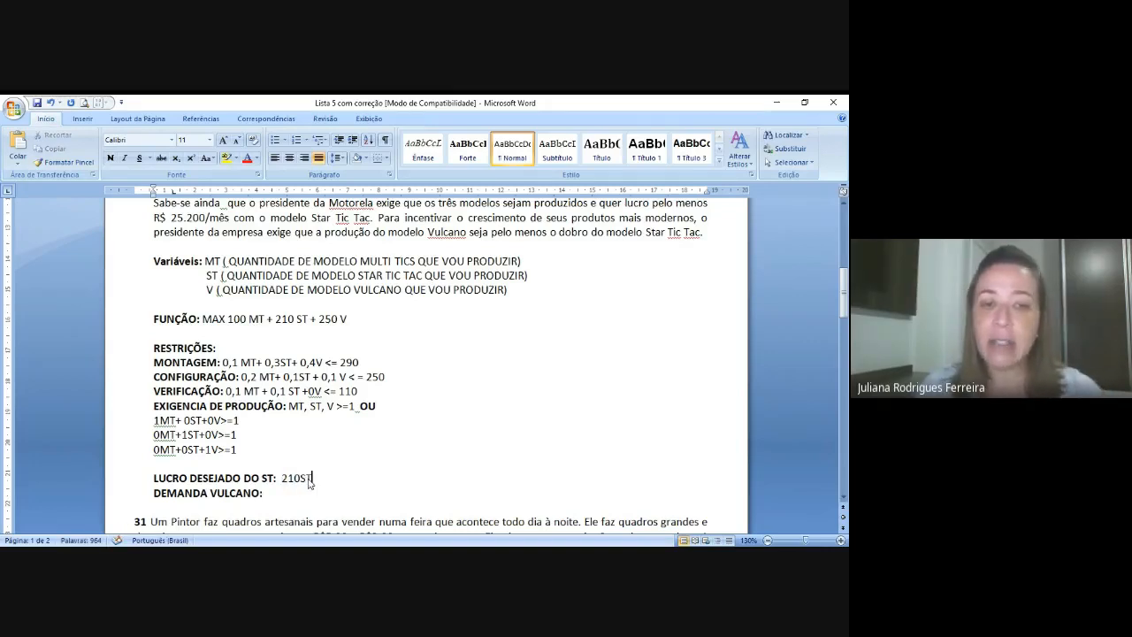
{"action": "left_click_drag", "start_coordinate": [311, 478], "coordinate": [284, 478]}
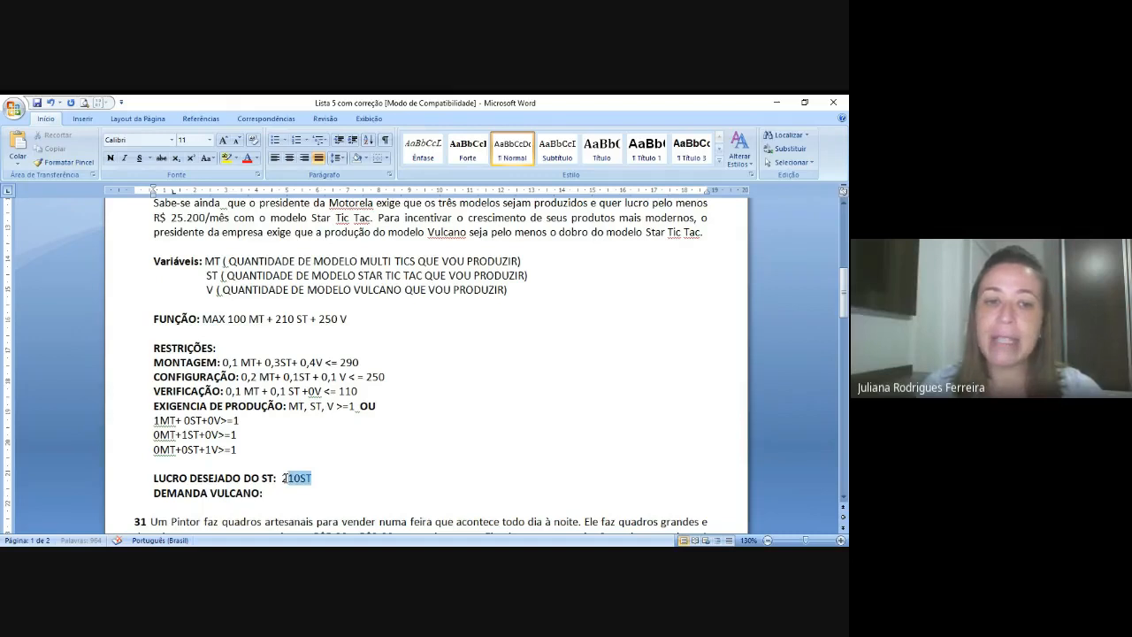
{"action": "left_click", "coordinate": [307, 478]}
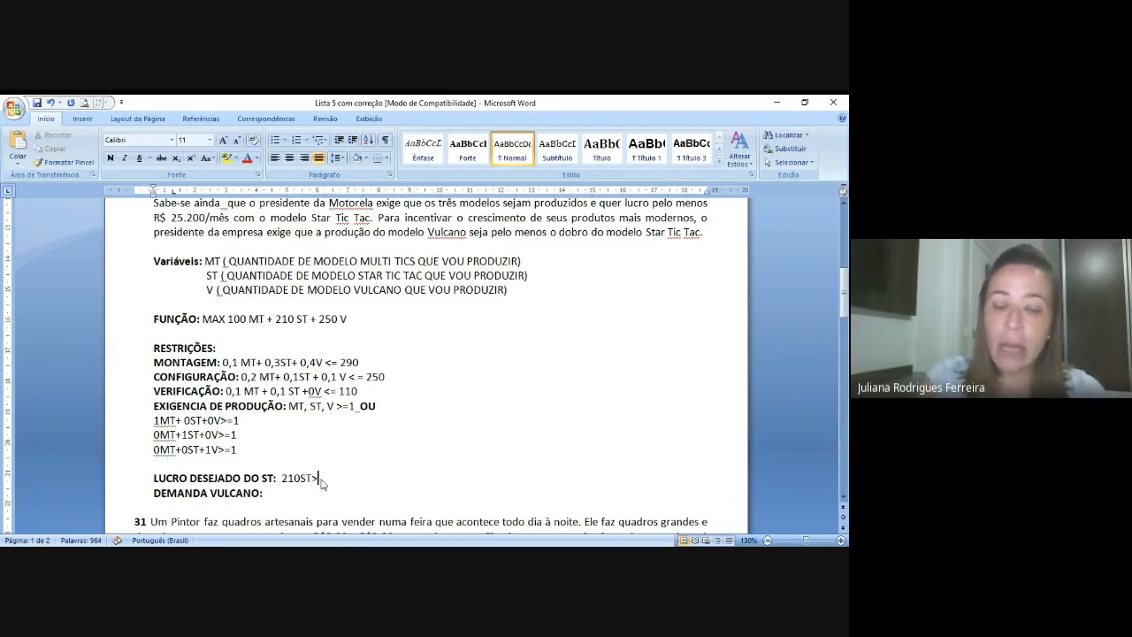
{"action": "type", "text": ">="}
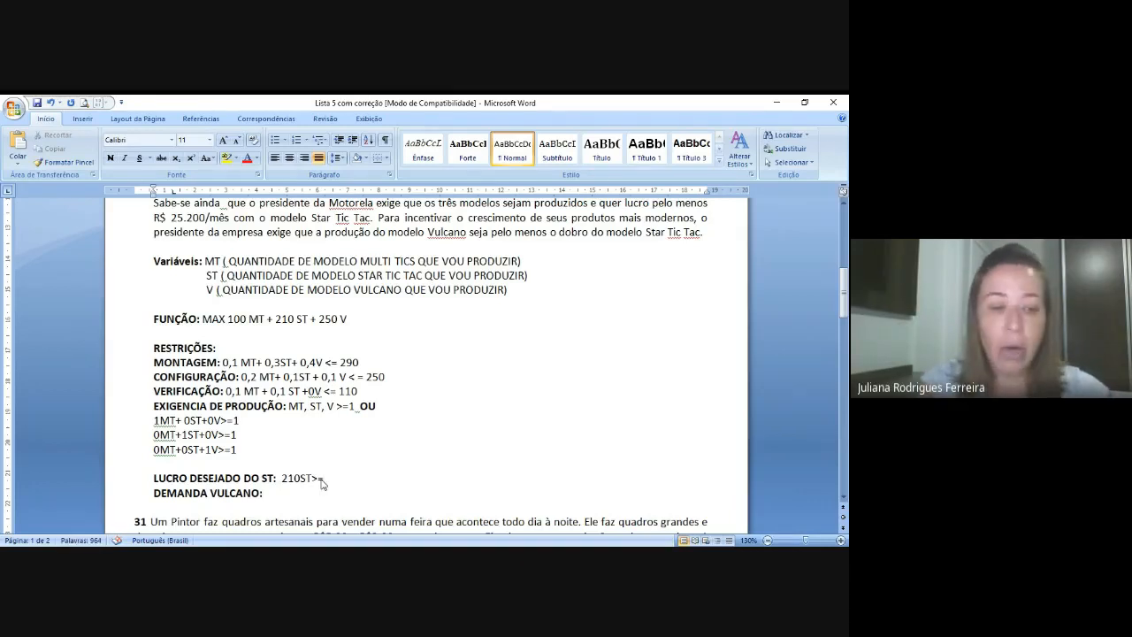
{"action": "type", "text": " 253"}
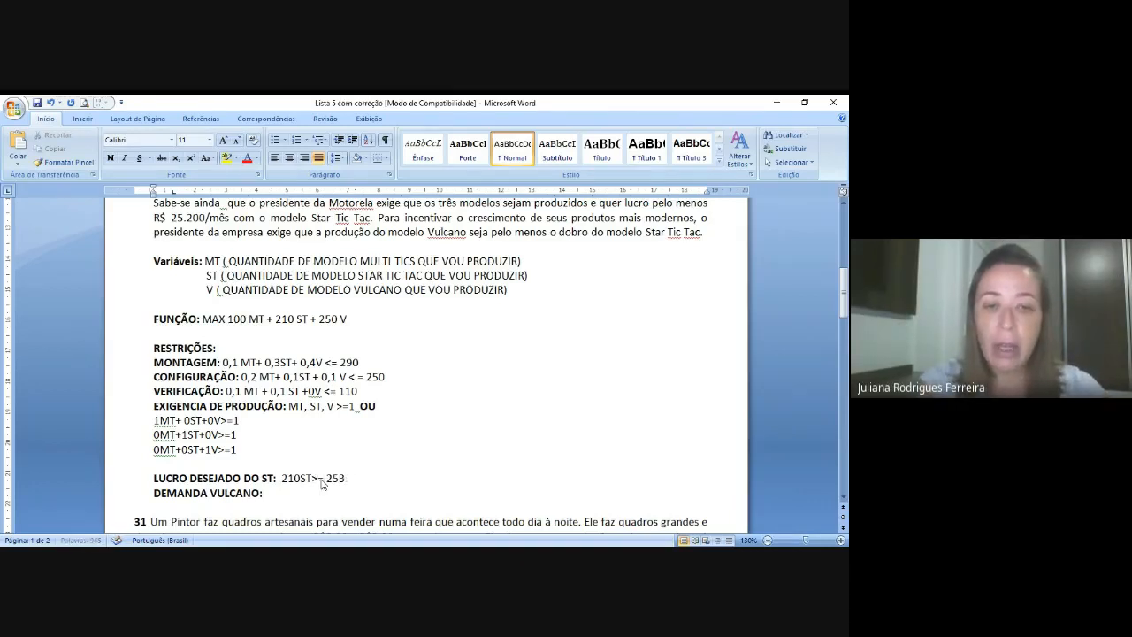
{"action": "key", "text": "BackSpace"}
{"action": "type", "text": "200"}
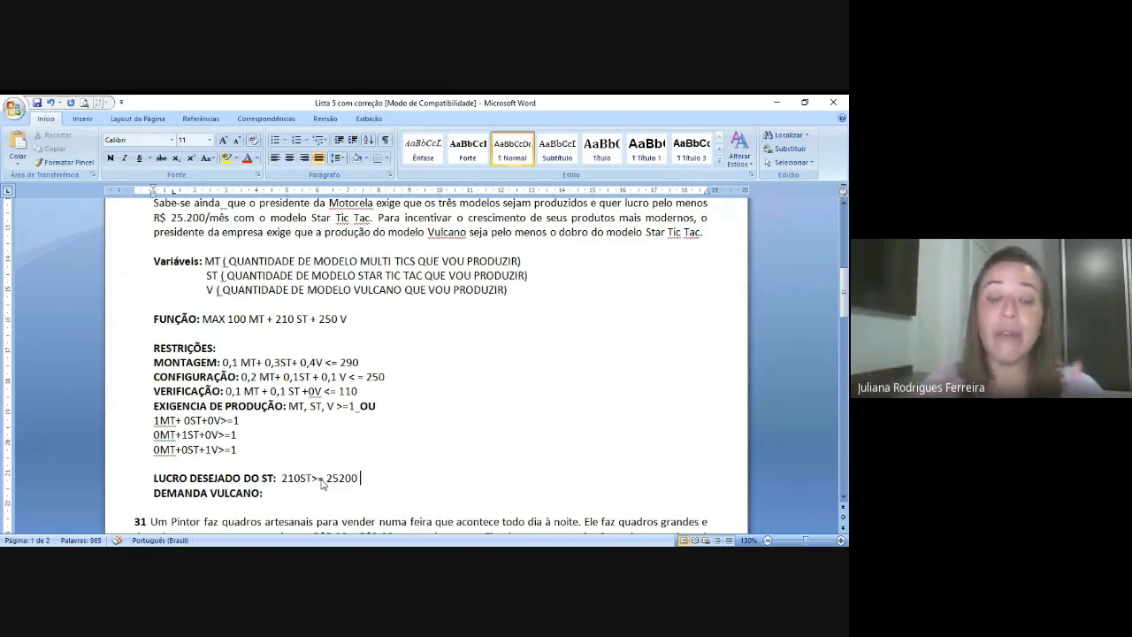
- Append "//" after "25200" in the desired ST profit constraint and begin its expanded form with "0MT +210 ST +"
{"action": "type", "text": "//"}
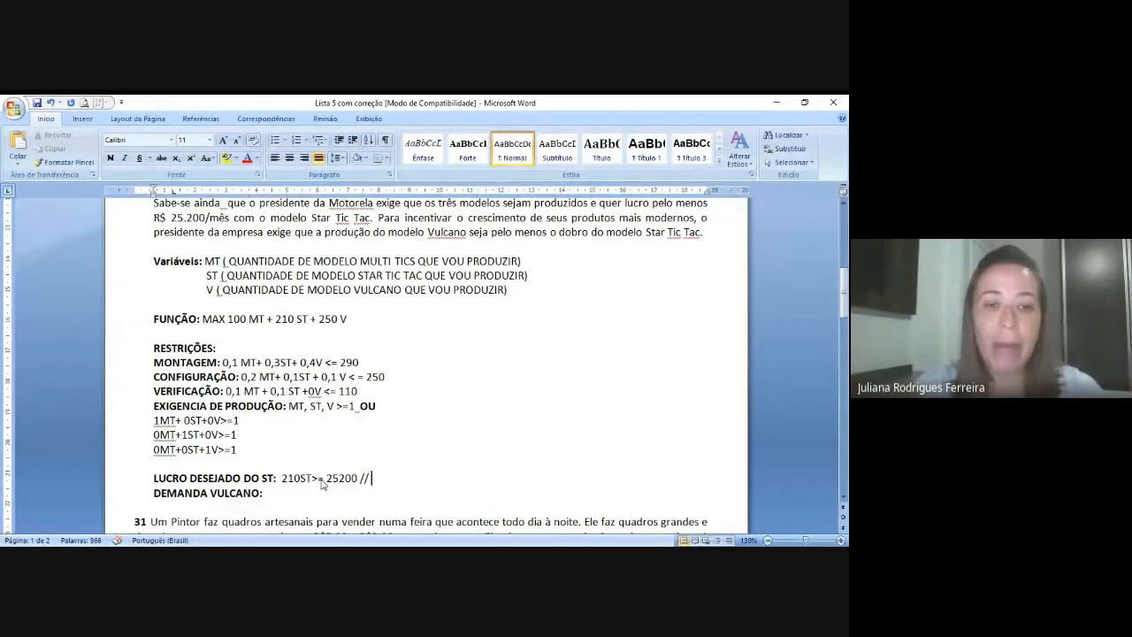
{"action": "double_click", "coordinate": [259, 390]}
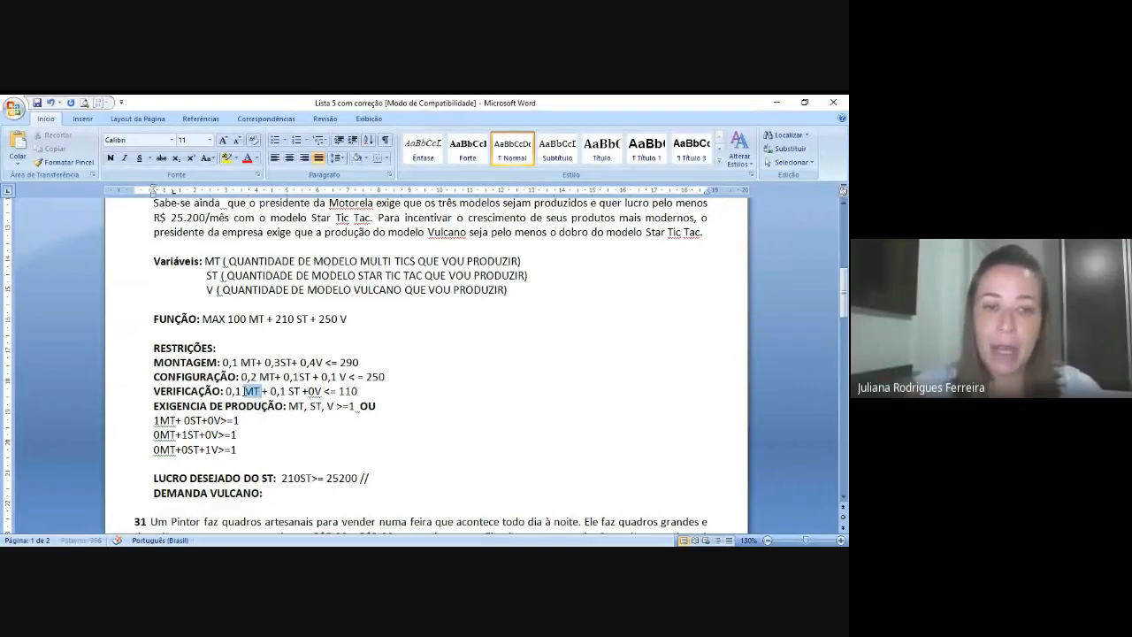
{"action": "left_click", "coordinate": [412, 481]}
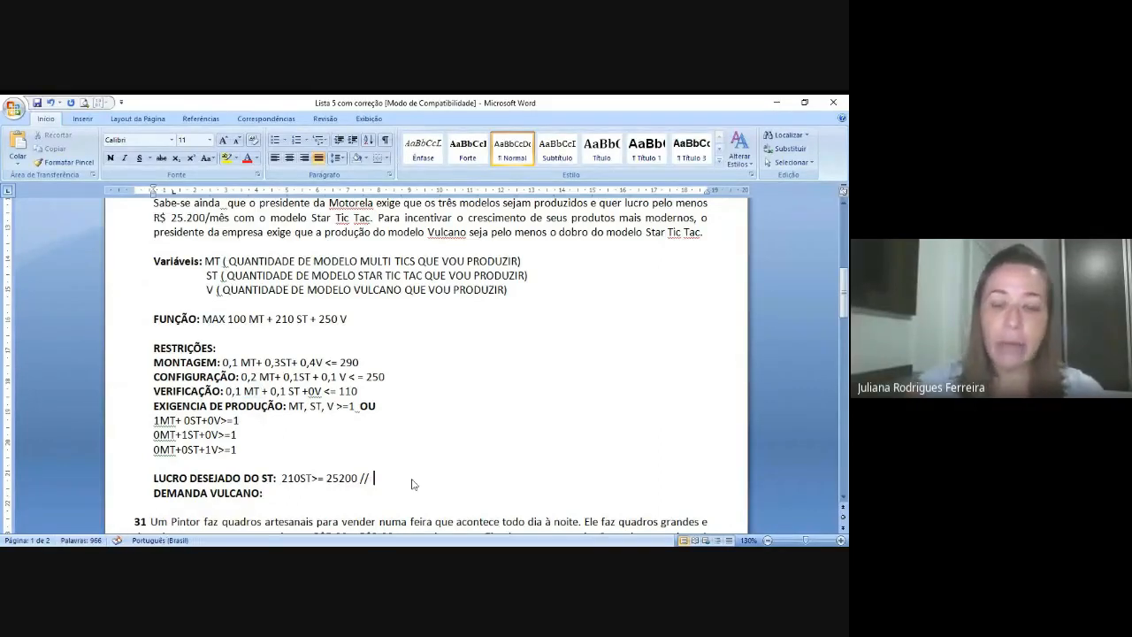
{"action": "type", "text": "0M"}
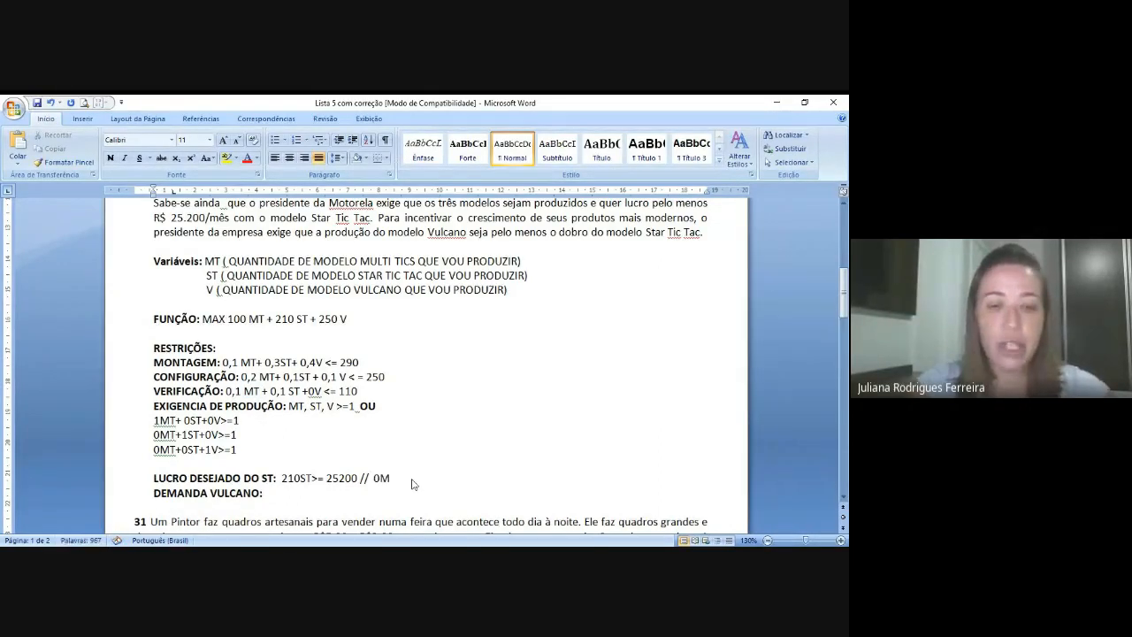
{"action": "type", "text": "T +"}
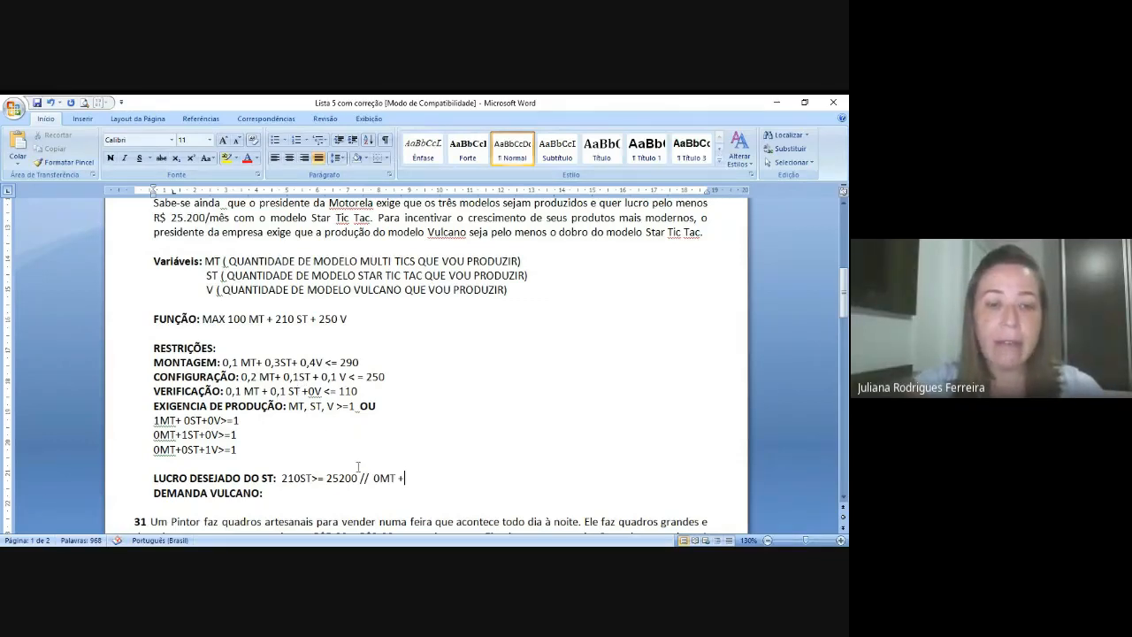
{"action": "type", "text": "210"}
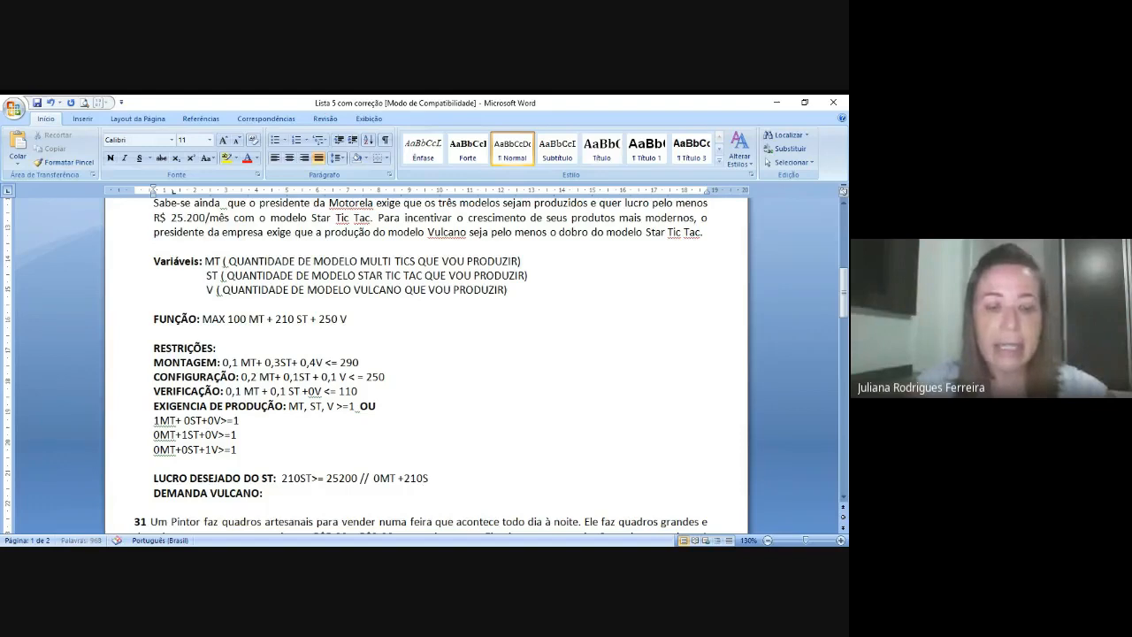
{"action": "type", "text": " ST +"}
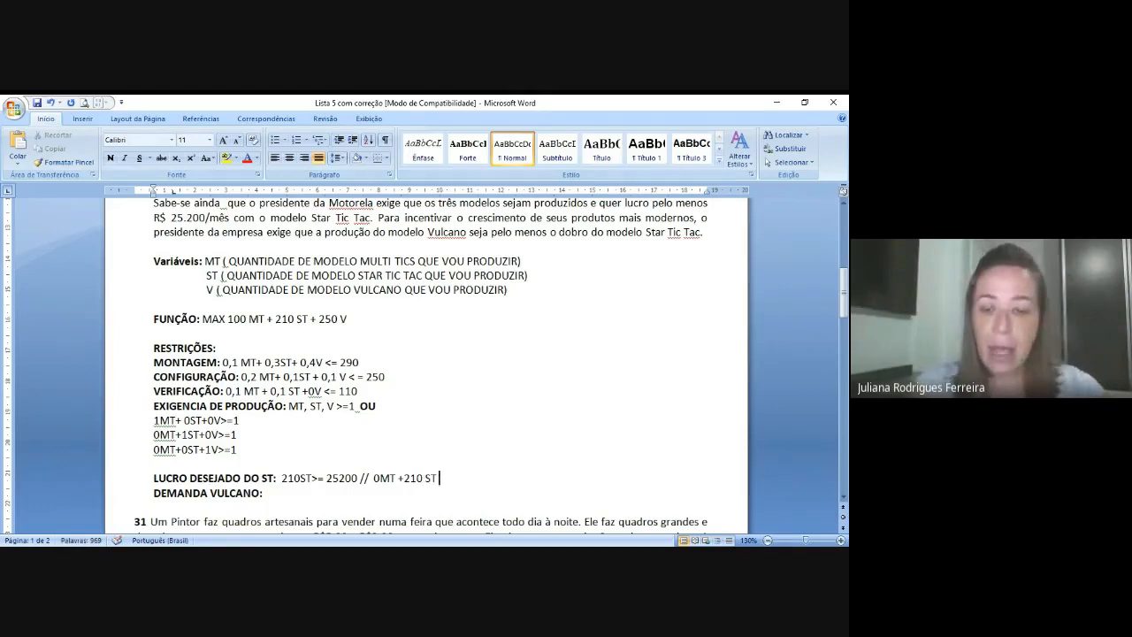
- Space out the short profit constraint as "210 ST >= 25200" and complete its expanded form with "0 V >= 25200"
{"action": "left_click", "coordinate": [299, 479]}
{"action": "left_click", "coordinate": [312, 478]}
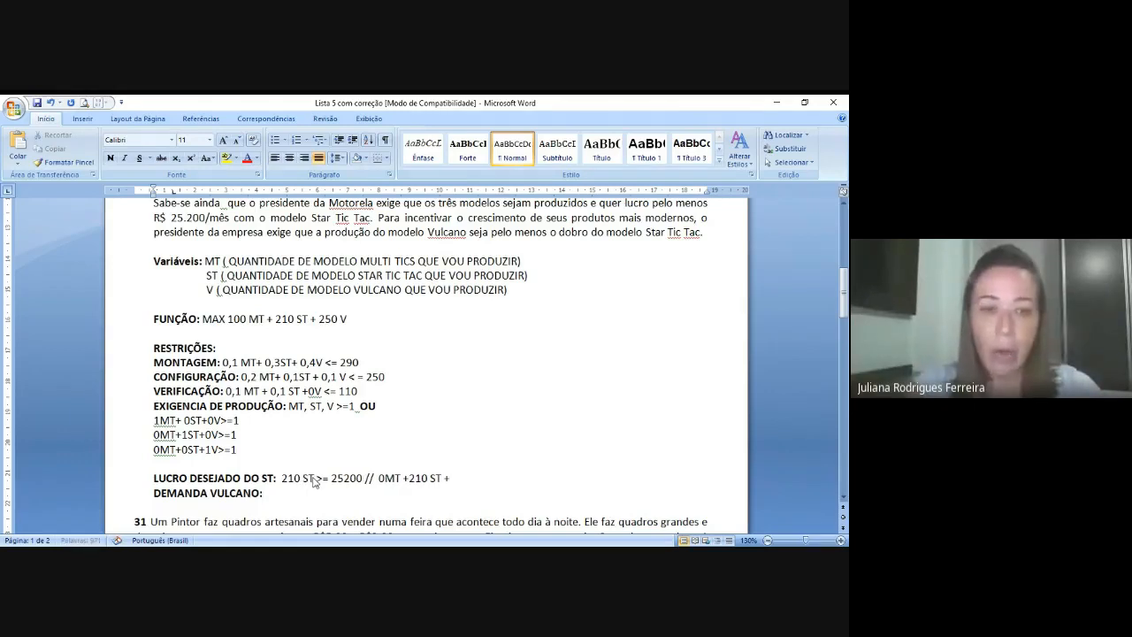
{"action": "left_click", "coordinate": [488, 484]}
{"action": "type", "text": "0 V"}
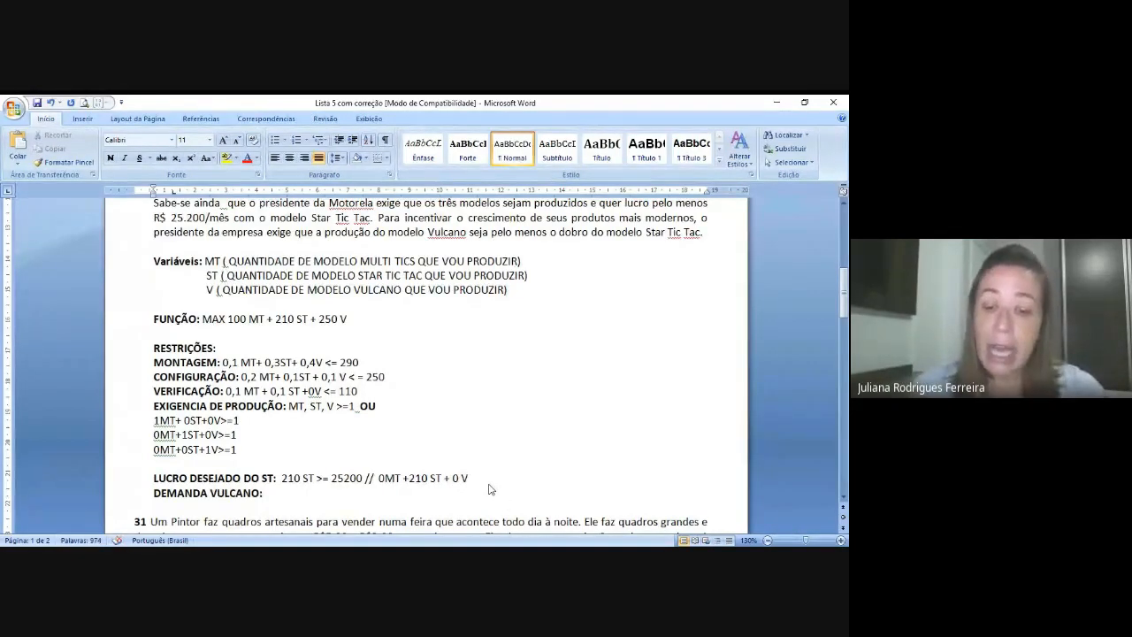
{"action": "type", "text": ">="}
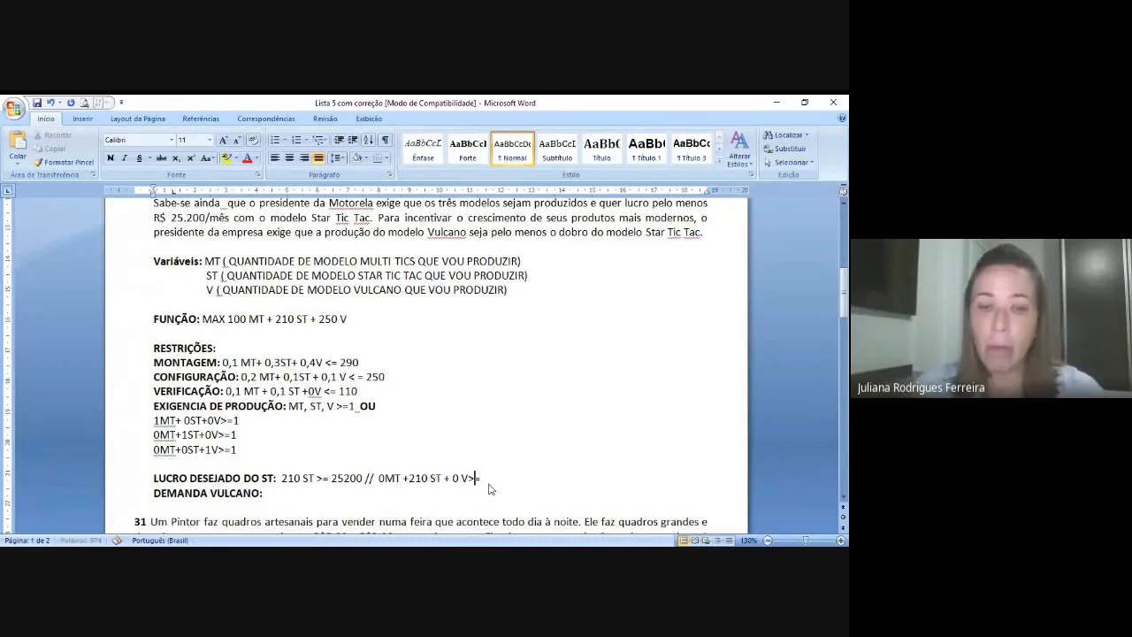
{"action": "key", "text": "Left"}
{"action": "key", "text": "Left"}
{"action": "key", "text": "End"}
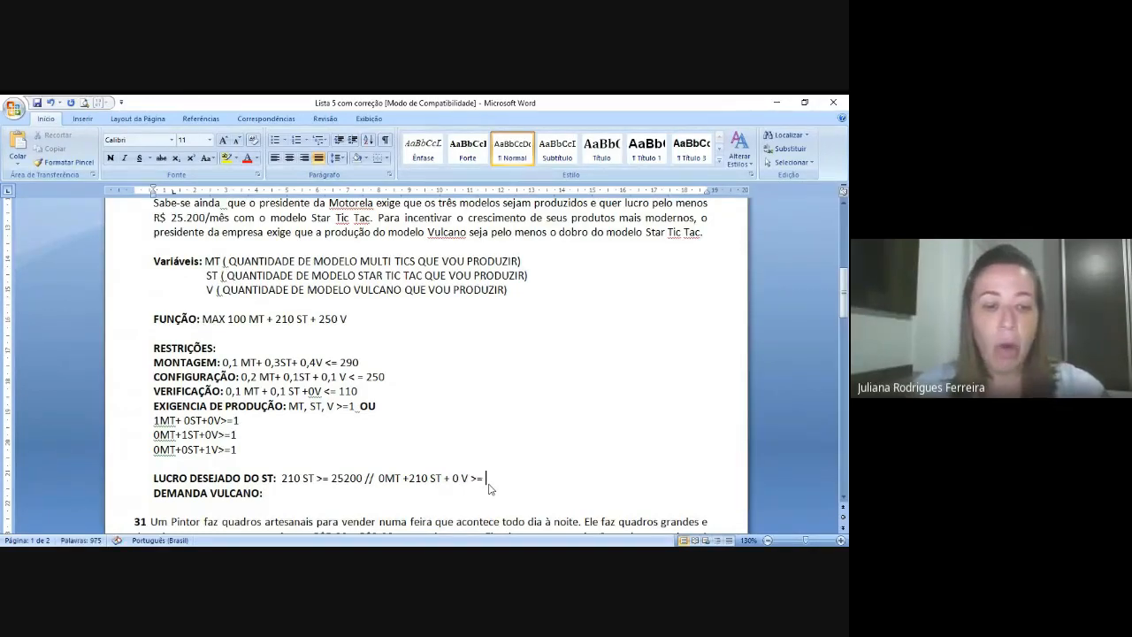
{"action": "type", "text": "25200"}
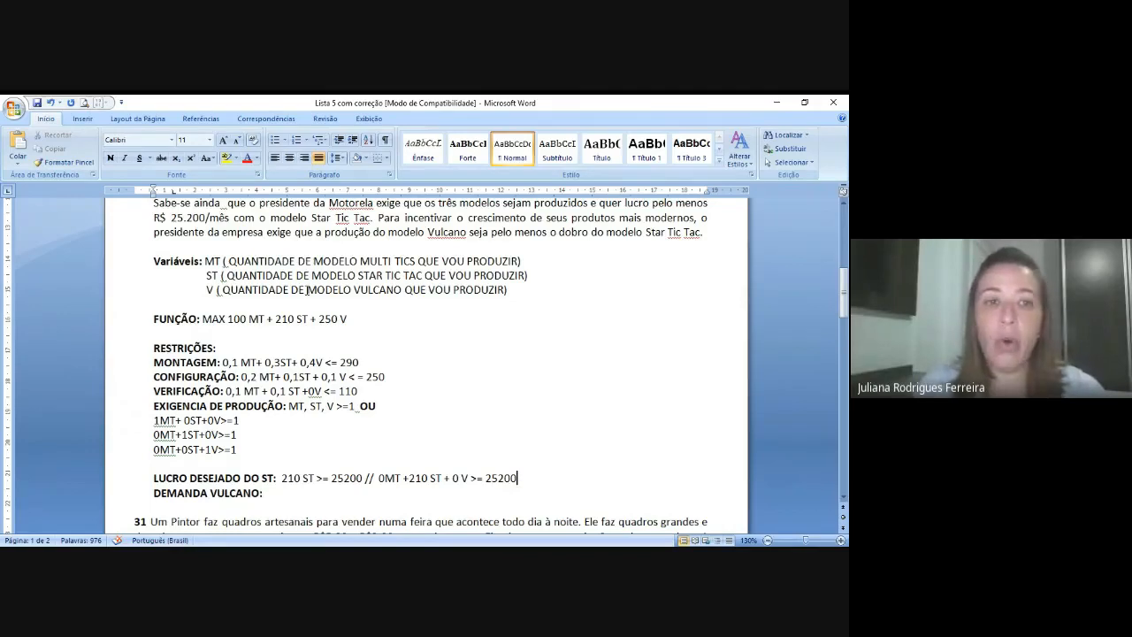
- Review the statement's Vulcano production requirement and enter "V >= 2 ST" without bold after "DEMANDA VULCANO:"
{"action": "left_click_drag", "start_coordinate": [267, 232], "coordinate": [706, 245]}
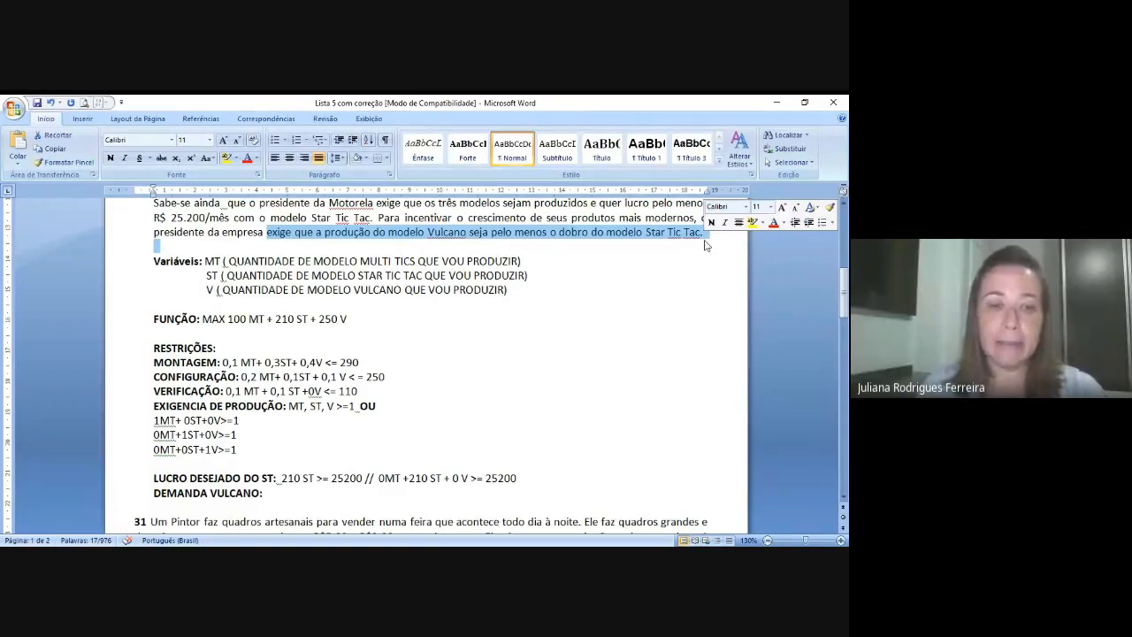
{"action": "left_click", "coordinate": [428, 458]}
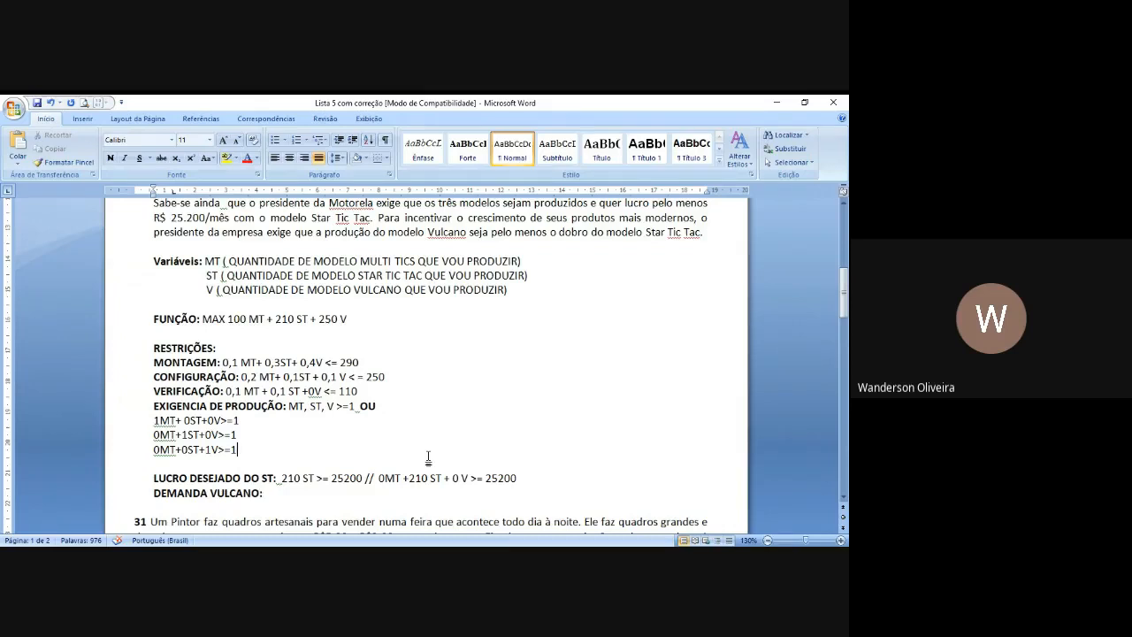
{"action": "key", "text": "Down"}
{"action": "key", "text": "Down"}
{"action": "key", "text": "Down"}
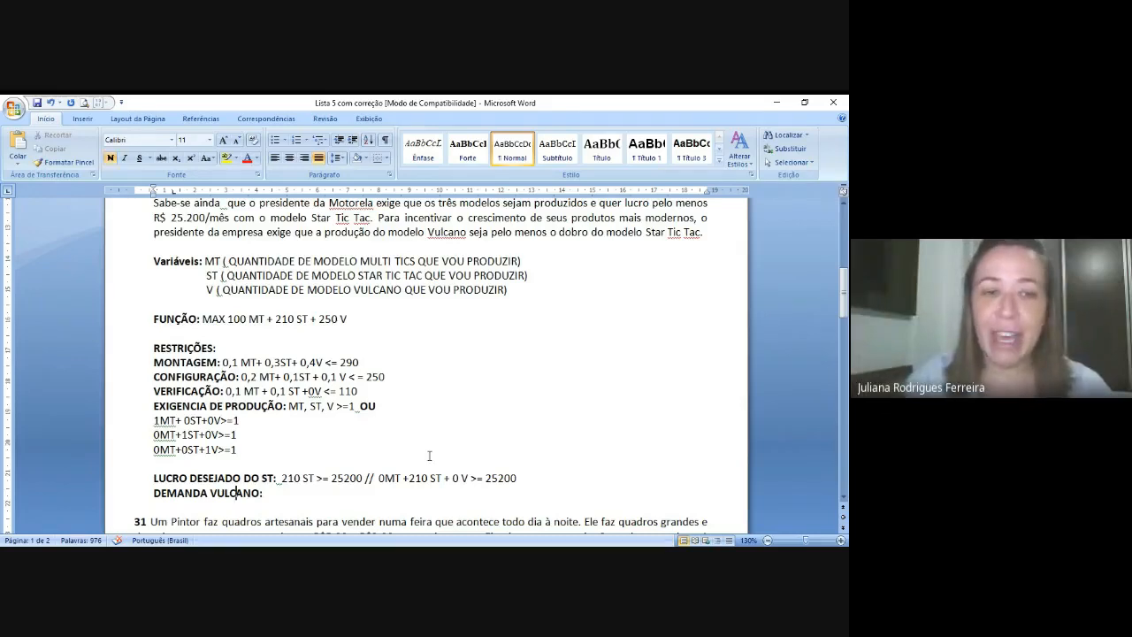
{"action": "type", "text": "V"}
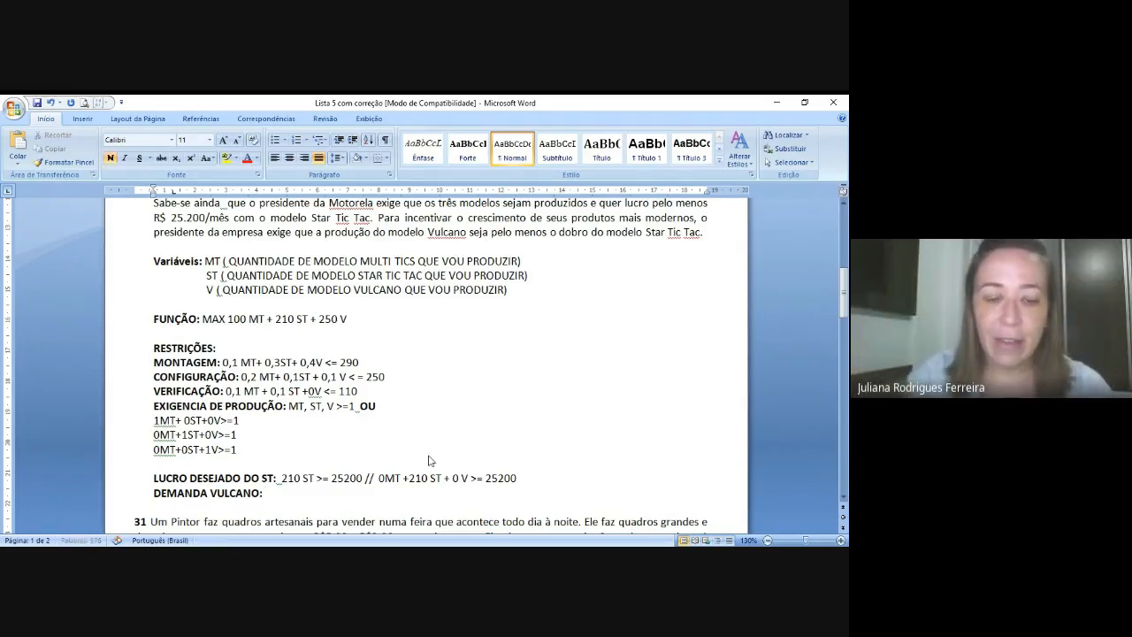
{"action": "key", "text": "shift+Left"}
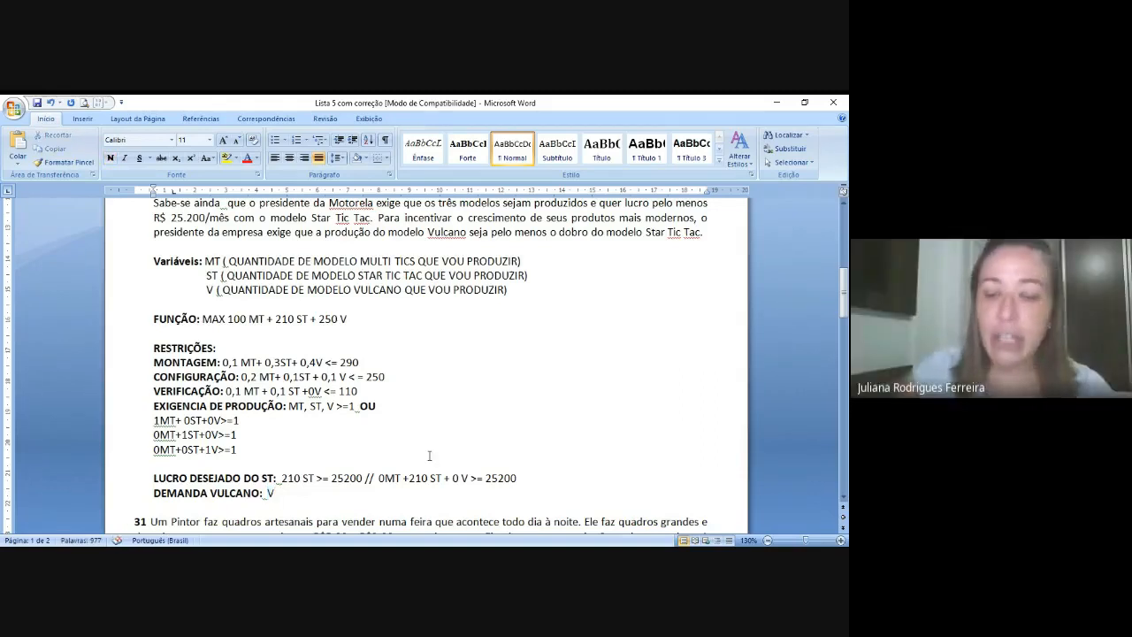
{"action": "key", "text": "Right"}
{"action": "type", "text": ">= "}
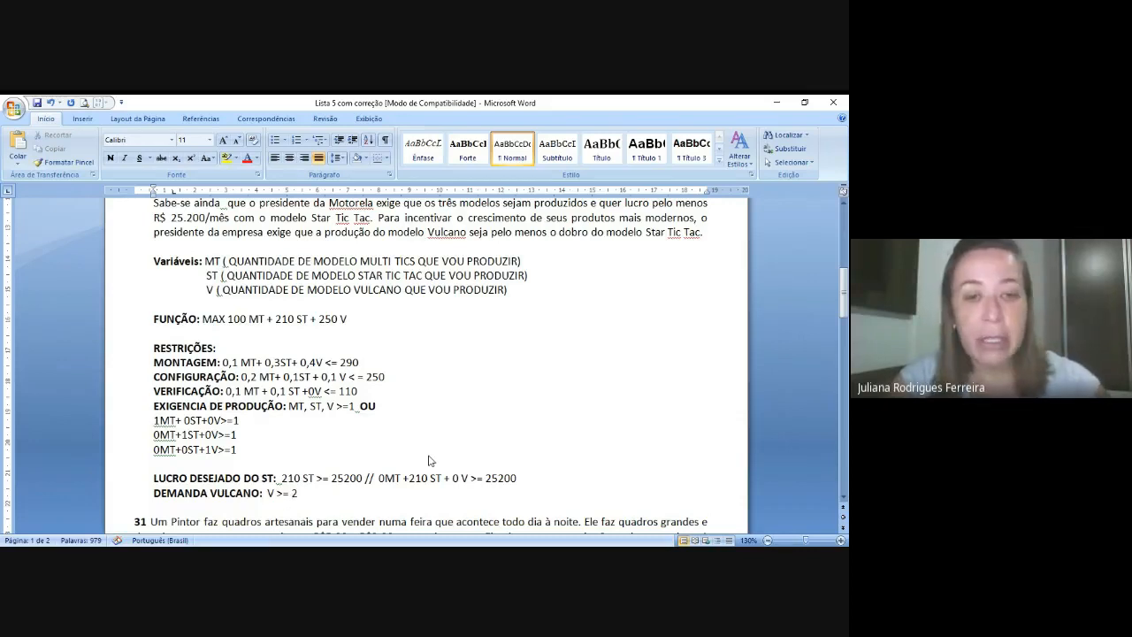
{"action": "type", "text": "2ST"}
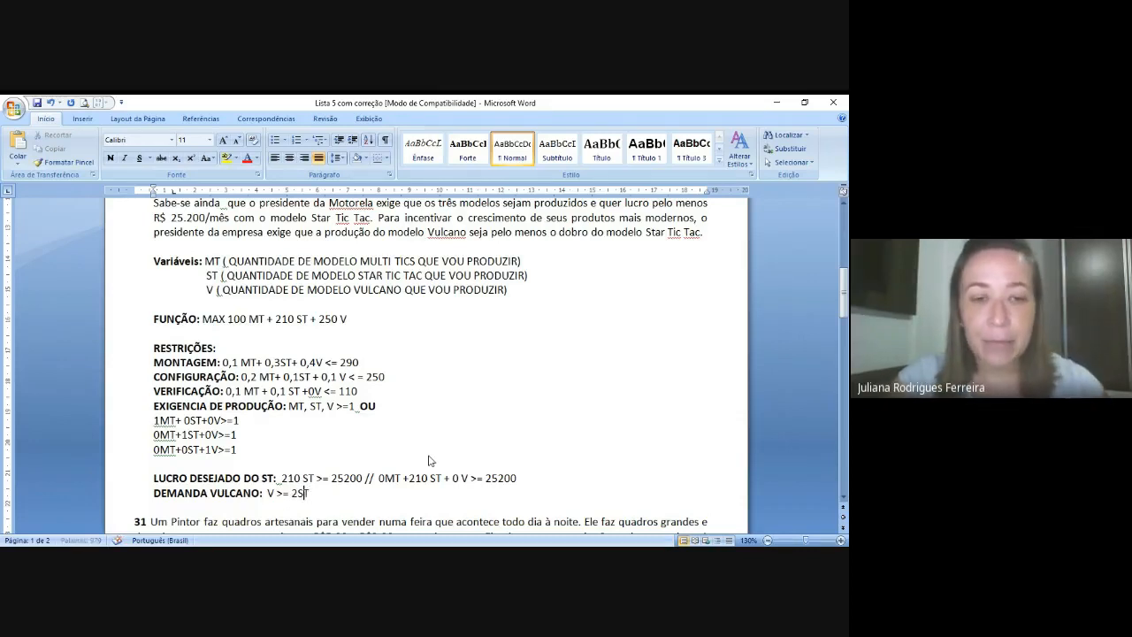
{"action": "key", "text": "BackSpace"}
{"action": "key", "text": "BackSpace"}
{"action": "type", "text": "ST"}
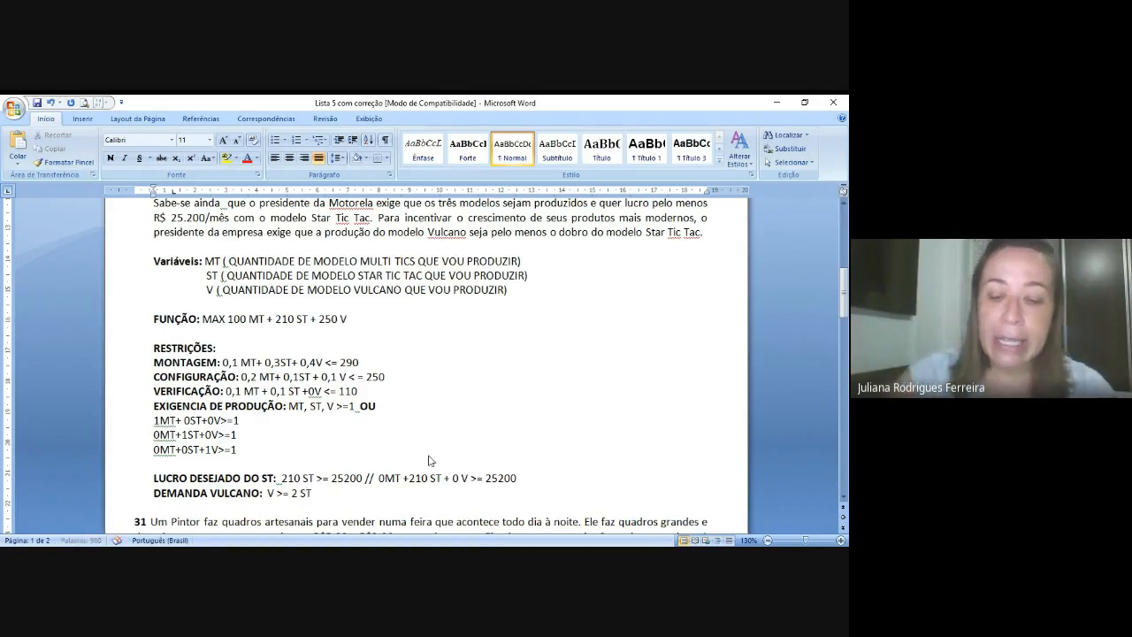
- Append "//" to the Vulcano demand constraint, followed by the rearranged form "V -2ST >=0"
{"action": "type", "text": " //"}
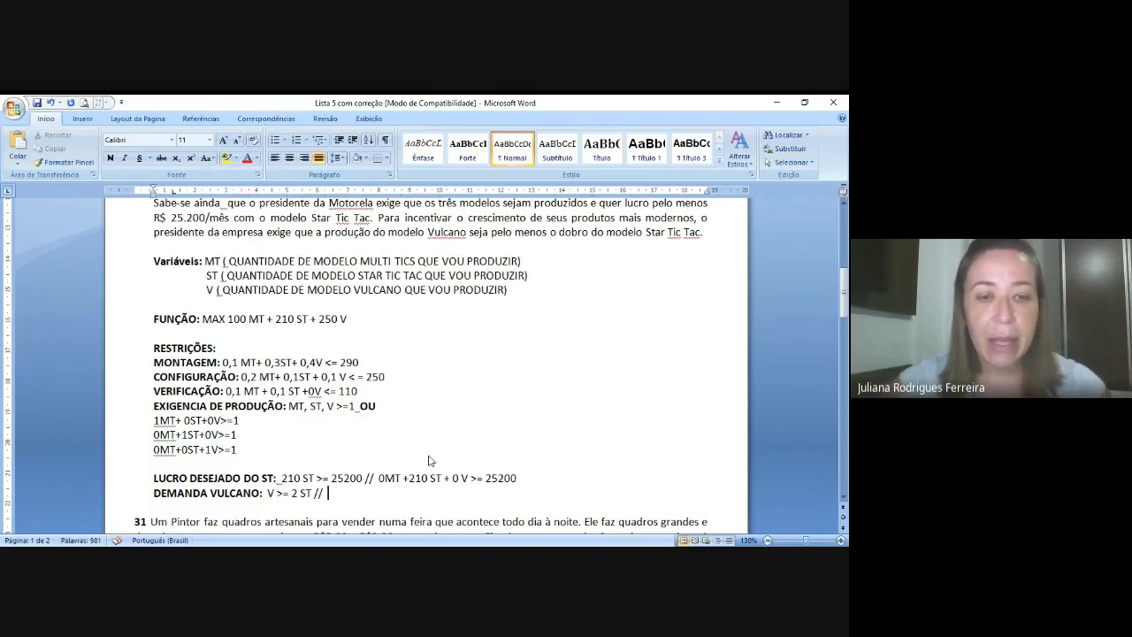
{"action": "type", "text": "V"}
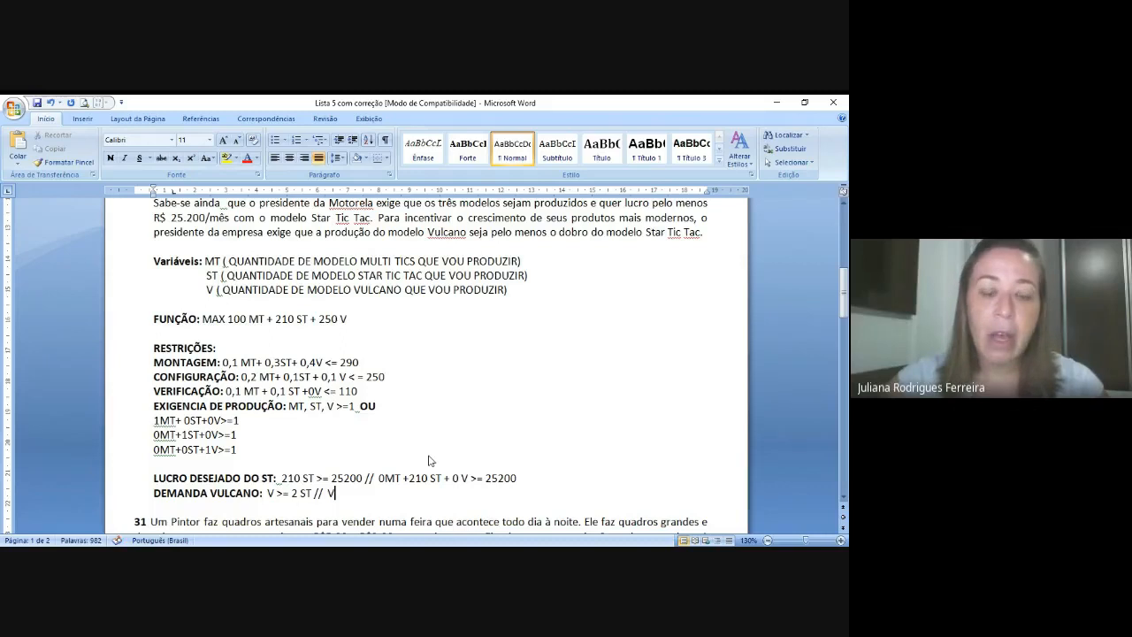
{"action": "type", "text": " -"}
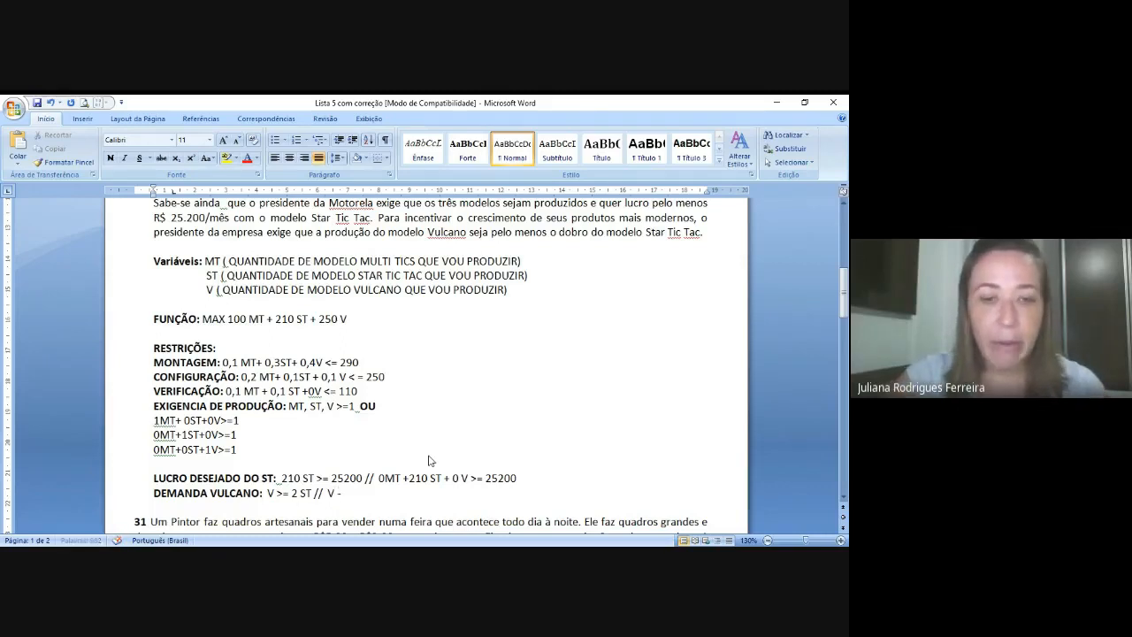
{"action": "type", "text": "SS"}
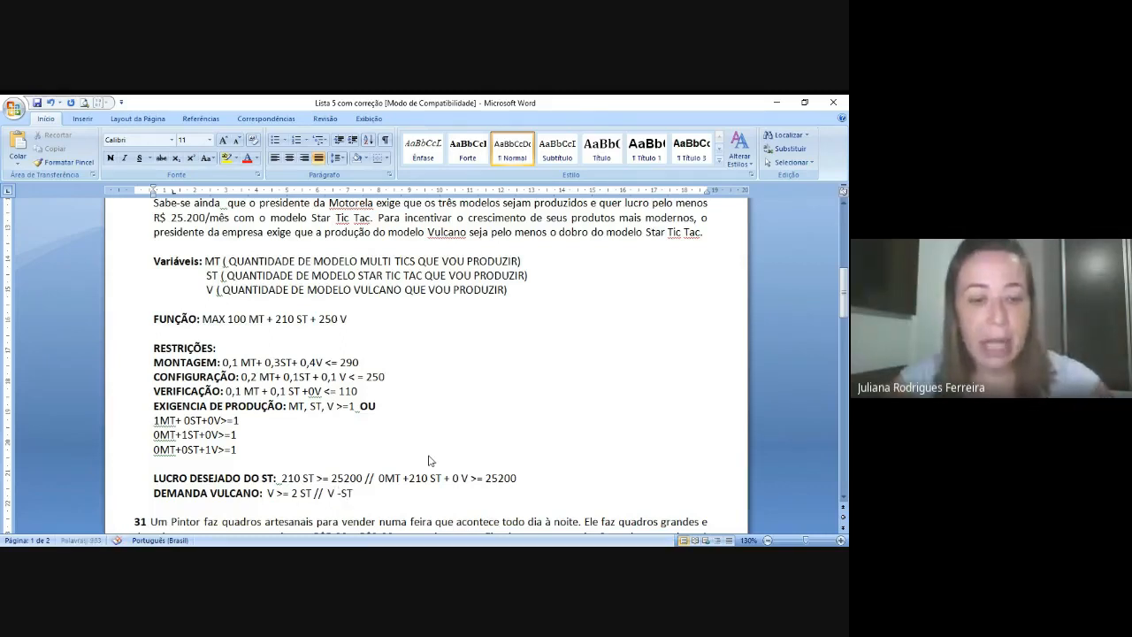
{"action": "type", "text": "T"}
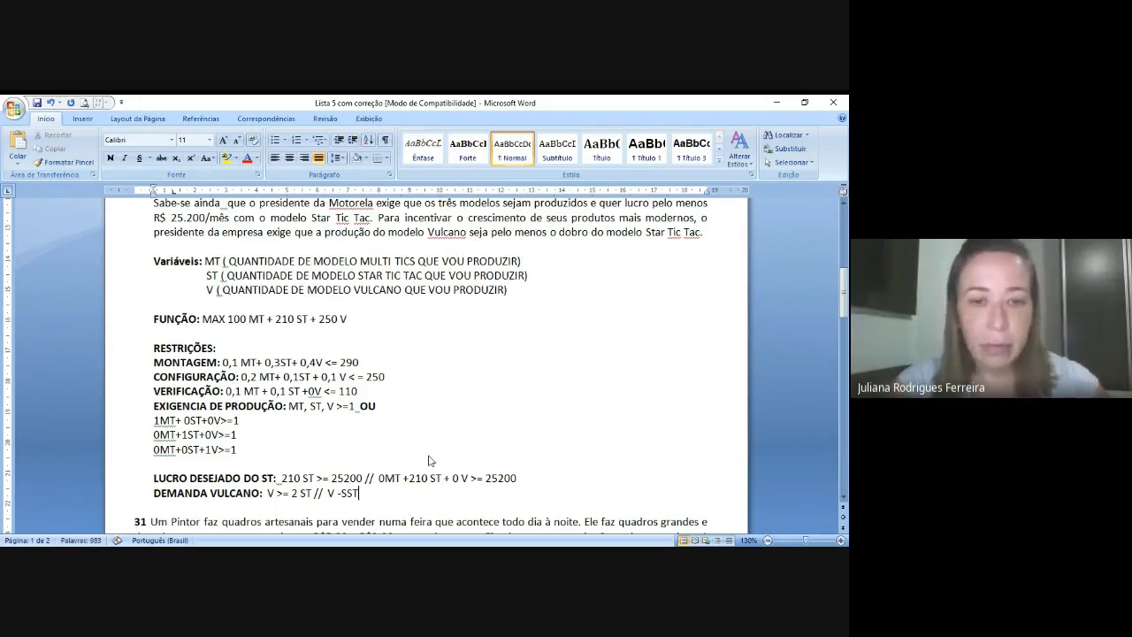
{"action": "key", "text": "Left"}
{"action": "key", "text": "Left"}
{"action": "key", "text": "BackSpace"}
{"action": "type", "text": "2"}
{"action": "key", "text": "End"}
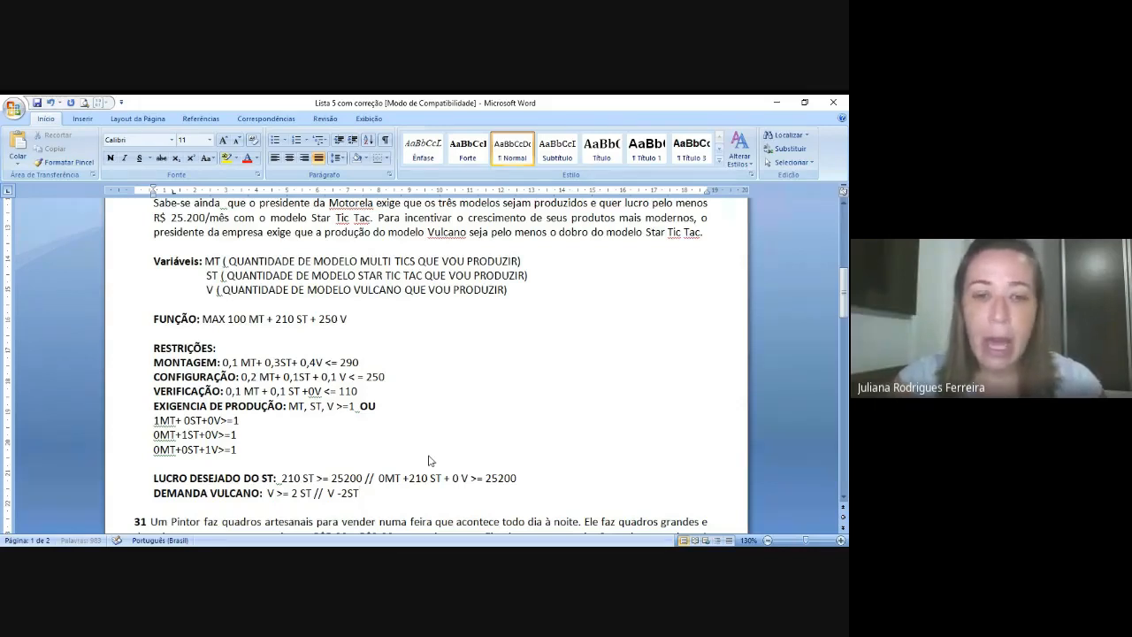
{"action": "type", "text": ">=0"}
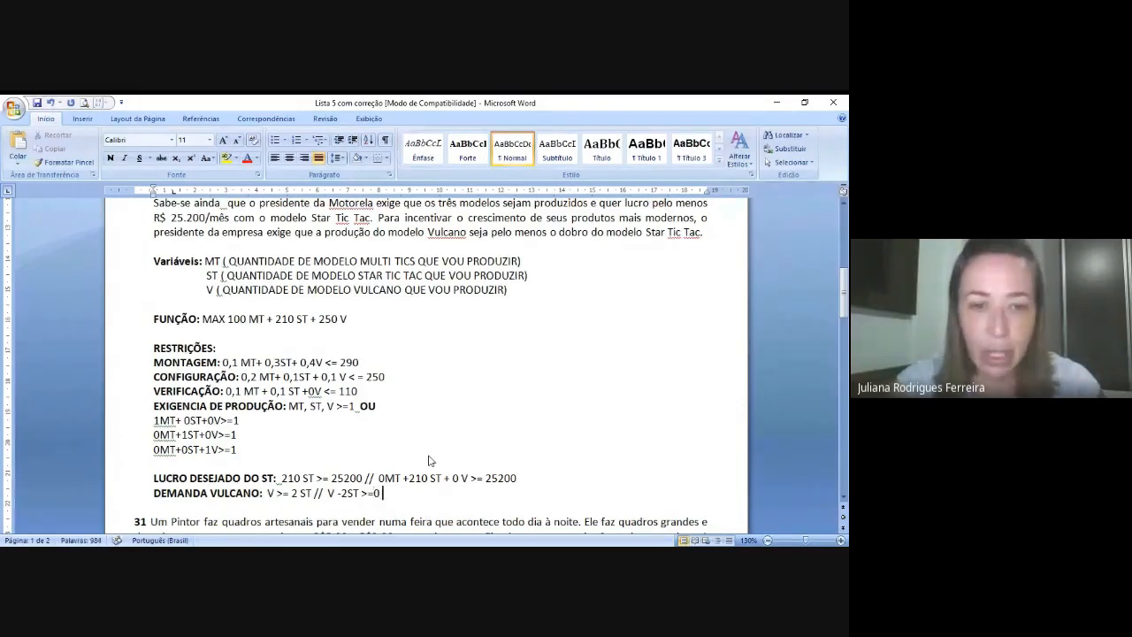
- Append "//" to the Vulcano demand line, widen the gap before the expanded ST profit form, and begin an expanded demand form with "0 MT"
{"action": "type", "text": " //"}
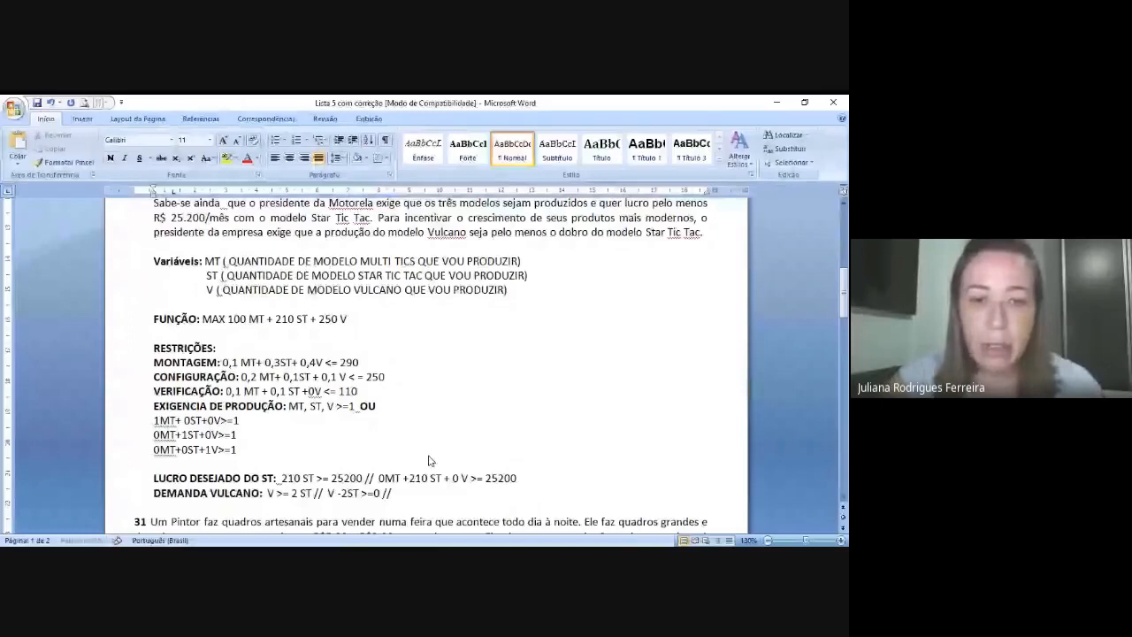
{"action": "left_click", "coordinate": [380, 477]}
{"action": "type", "text": "0"}
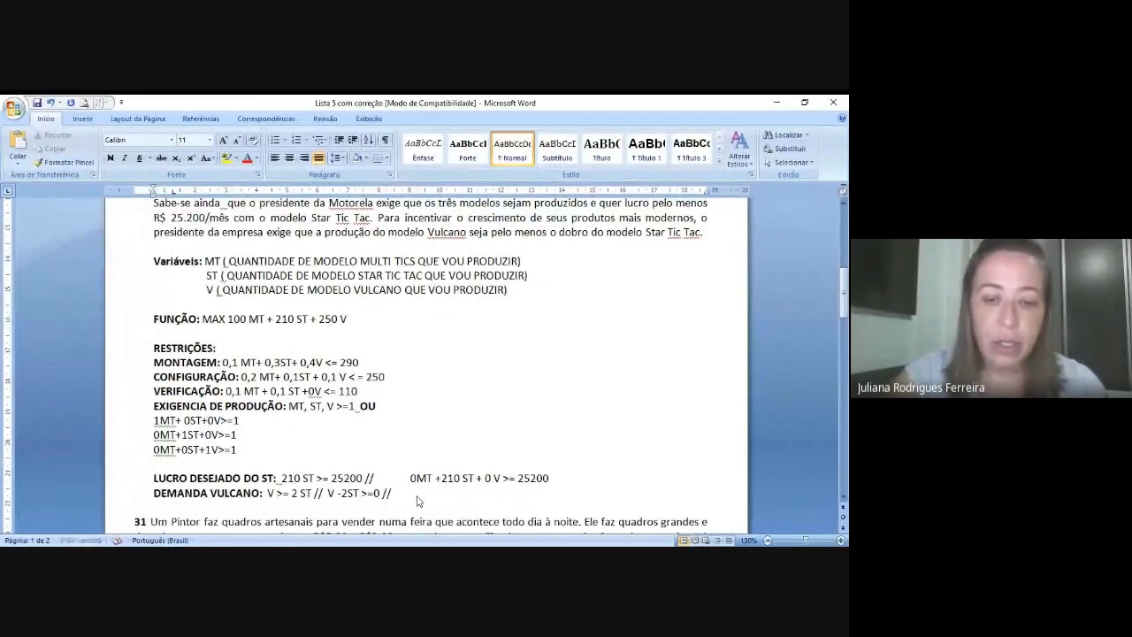
{"action": "type", "text": "     0M"}
{"action": "type", "text": "MT +"}
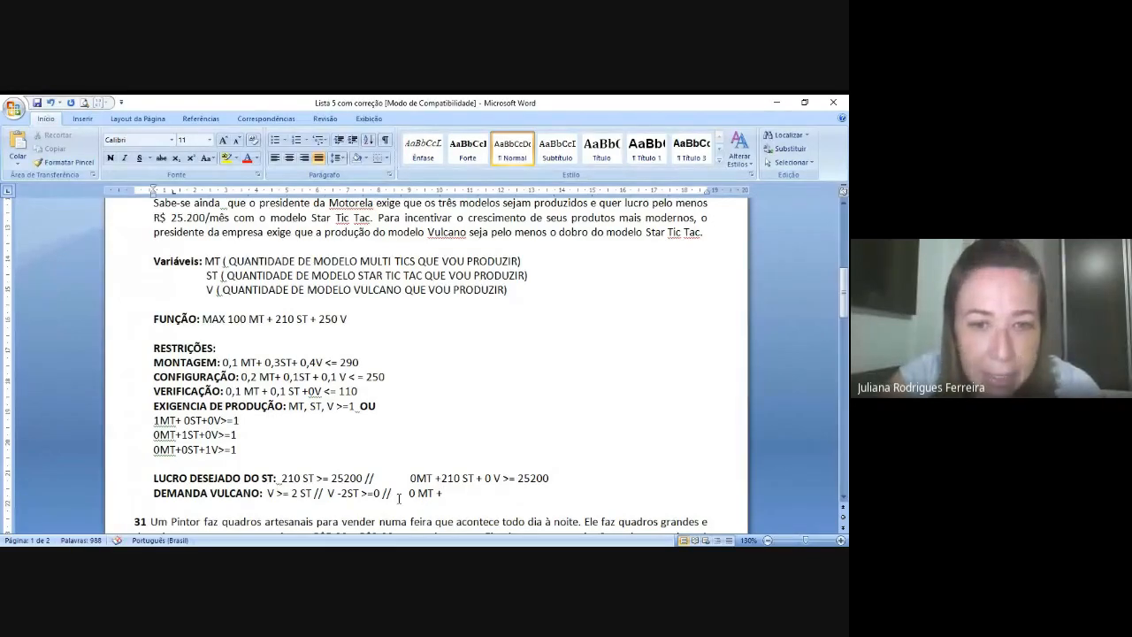
- Complete the expanded Vulcano demand constraint as "0 MT – 2 ST +1 V > = 0", replacing the plus sign after MT
{"action": "double_click", "coordinate": [340, 493]}
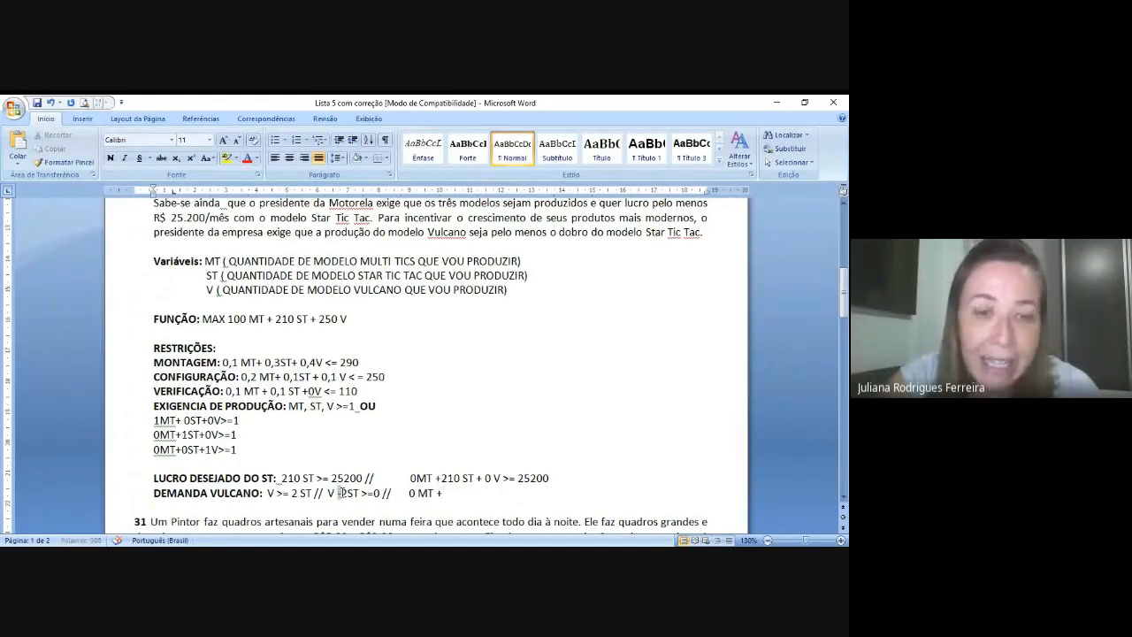
{"action": "left_click", "coordinate": [442, 495]}
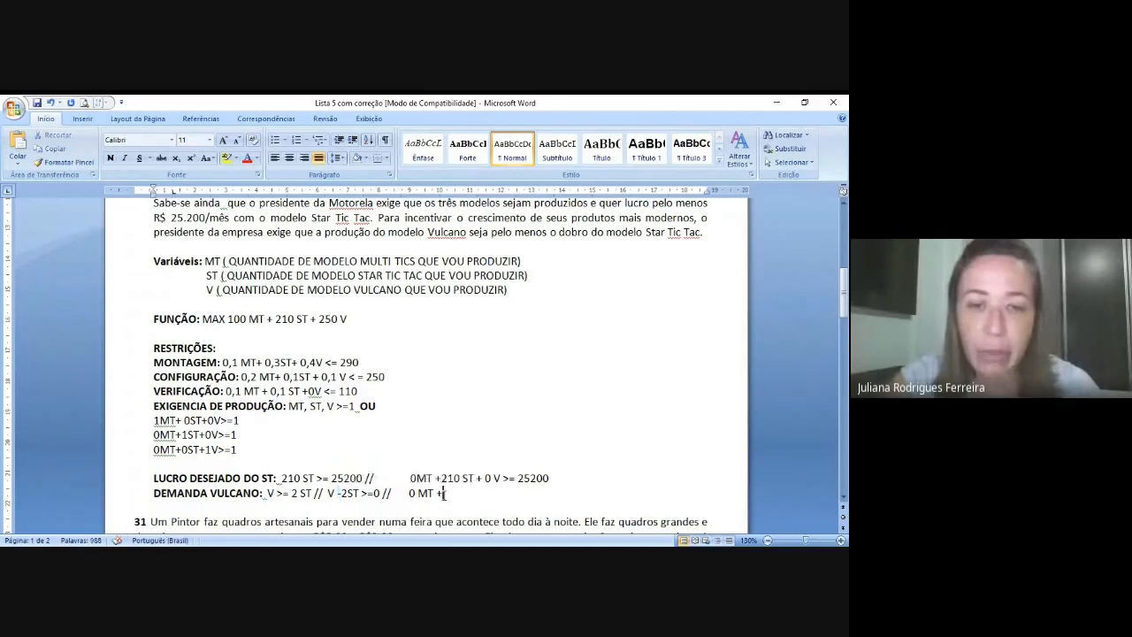
{"action": "key", "text": "BackSpace"}
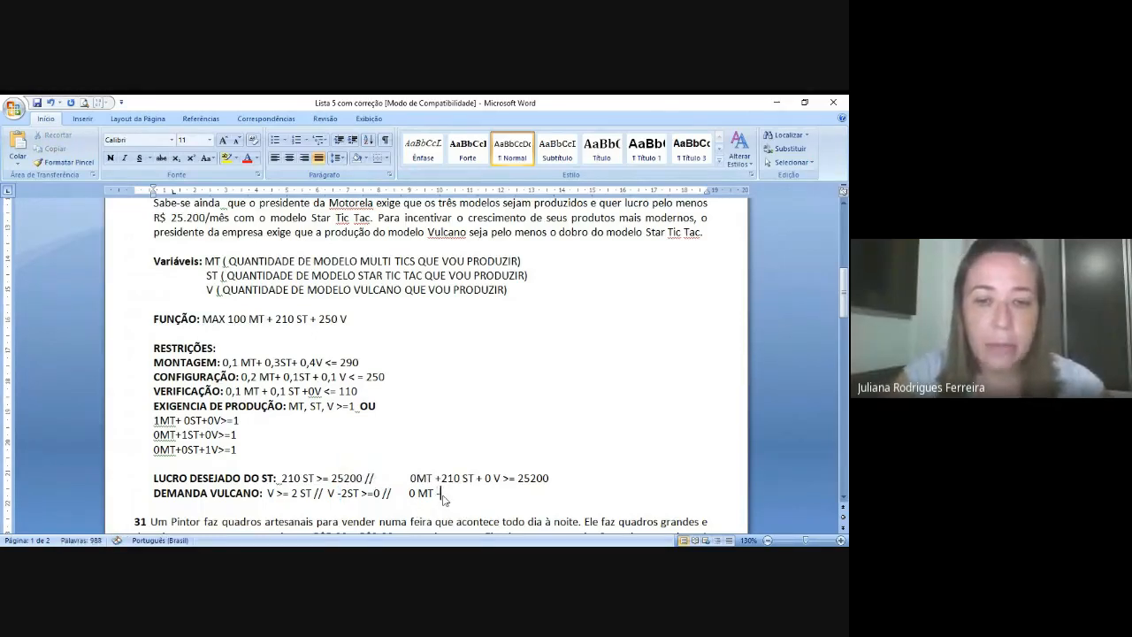
{"action": "type", "text": "- 2 ST"}
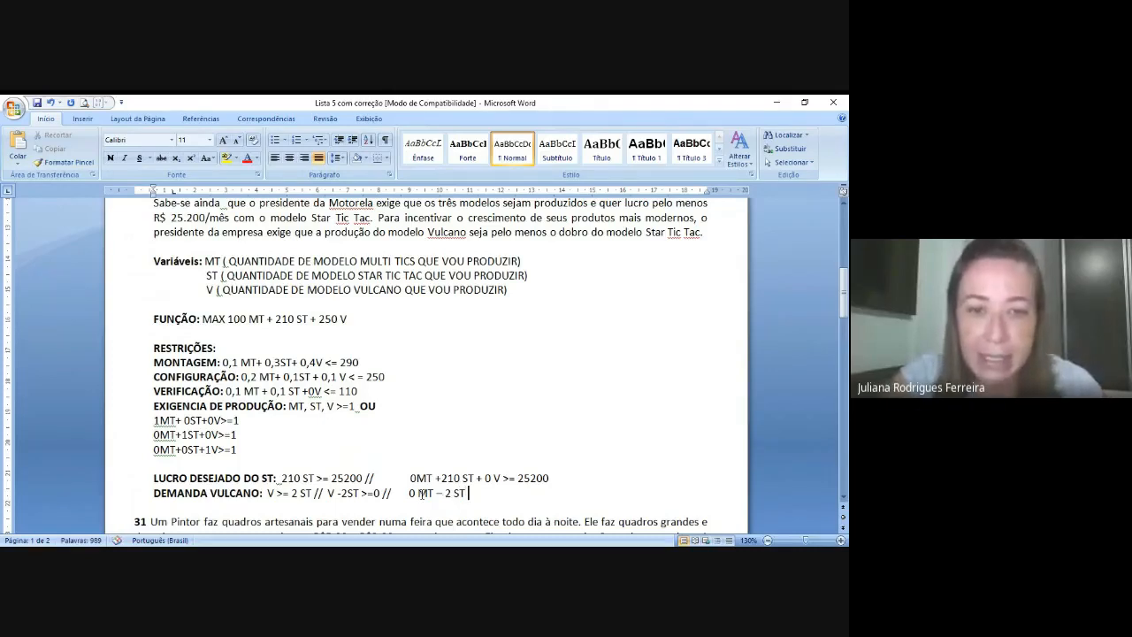
{"action": "left_click_drag", "start_coordinate": [314, 492], "coordinate": [334, 493]}
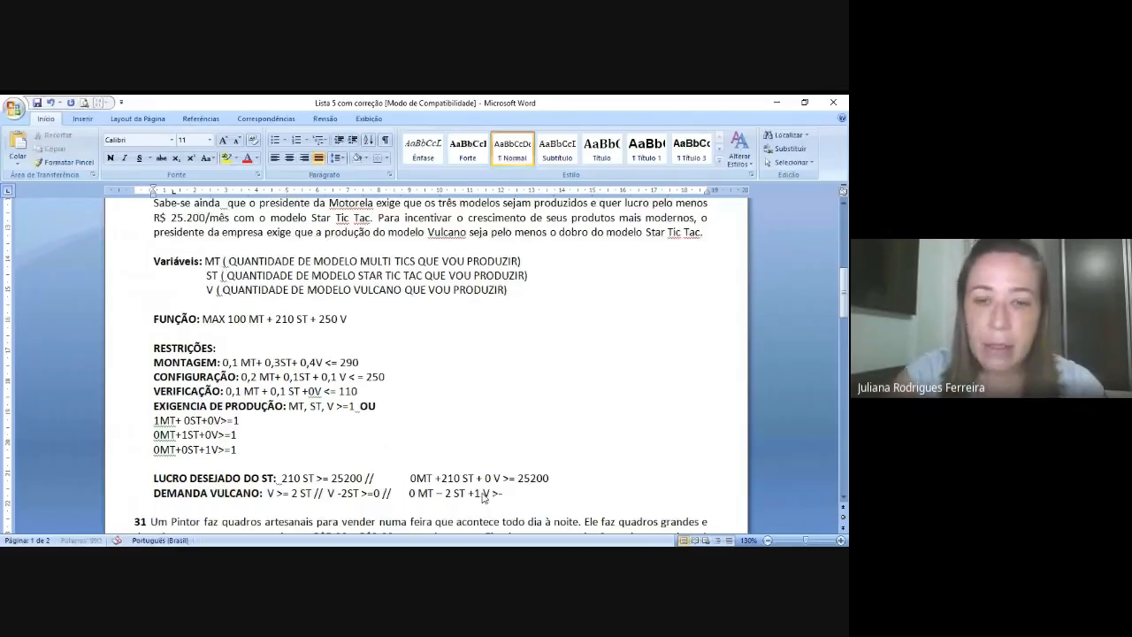
{"action": "type", "text": "0"}
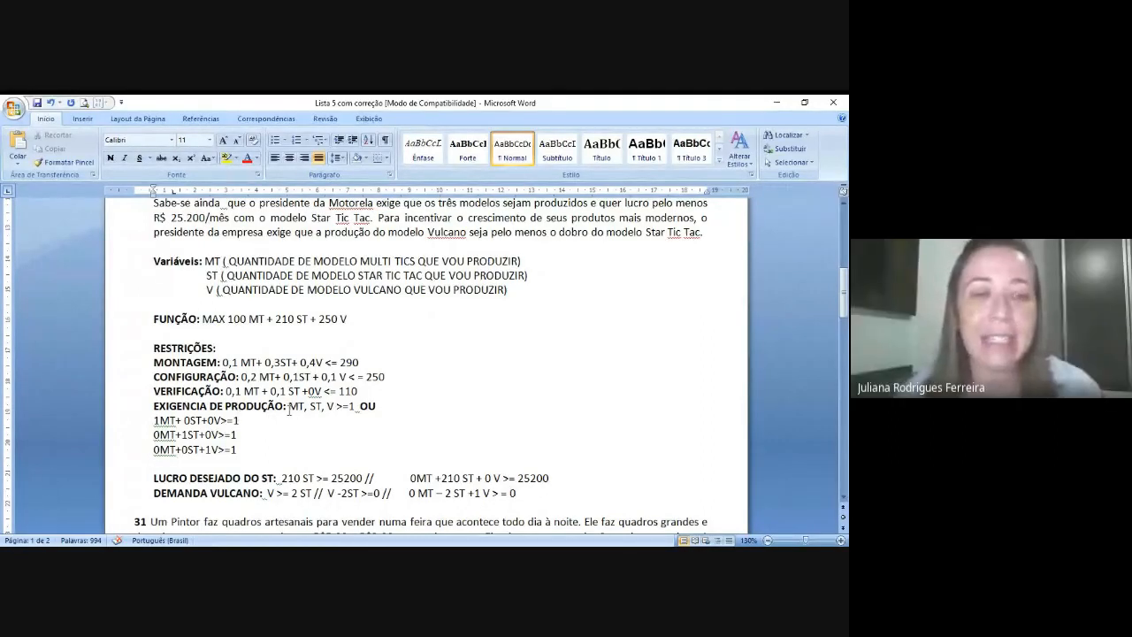
{"action": "left_click_drag", "start_coordinate": [292, 412], "coordinate": [309, 415]}
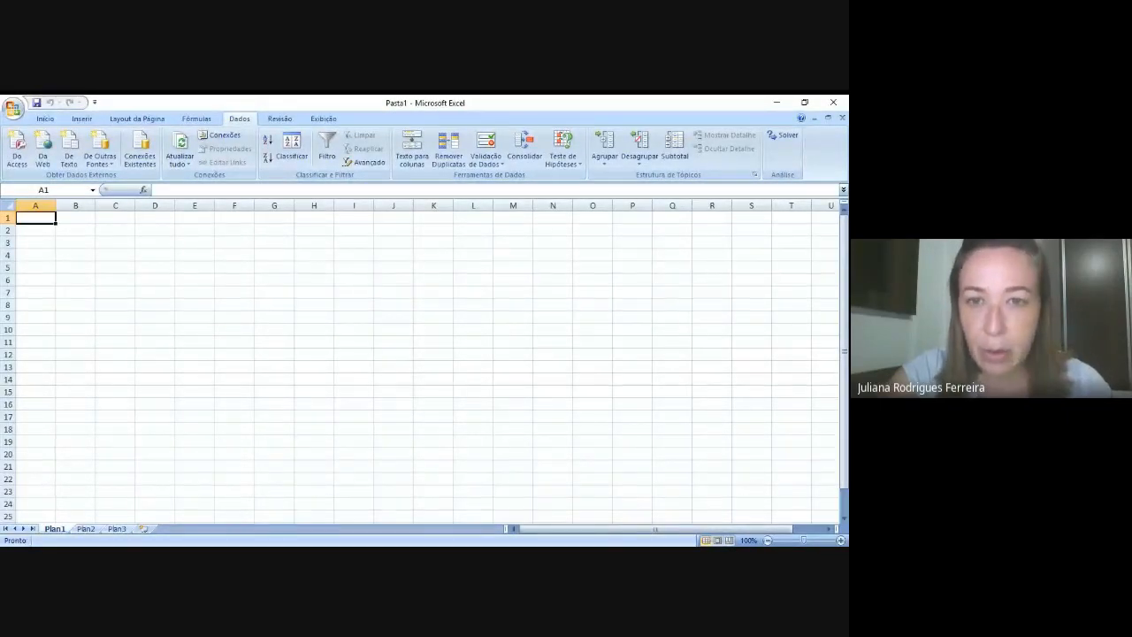
- Switch to the blank Excel workbook, insert a text box holding the copied Word model, and move it up to row 2 at column N
{"action": "left_click", "coordinate": [81, 118]}
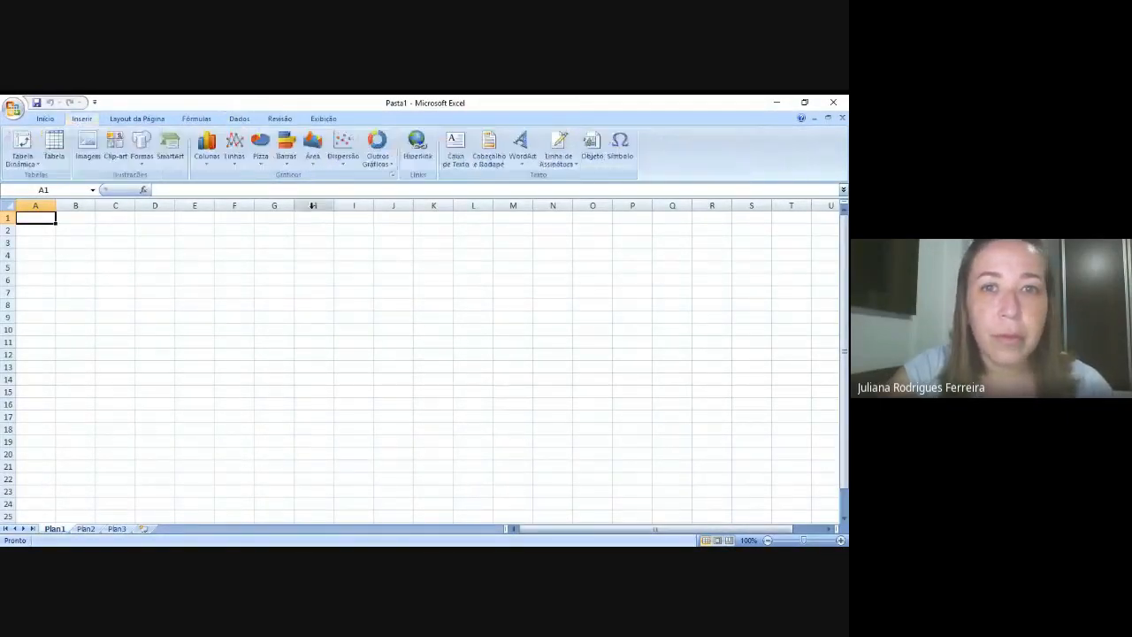
{"action": "left_click", "coordinate": [460, 152]}
{"action": "mouse_move", "coordinate": [519, 326]}
{"action": "left_mouse_down"}
{"action": "mouse_move", "coordinate": [576, 413]}
{"action": "mouse_move", "coordinate": [739, 428]}
{"action": "left_mouse_up"}
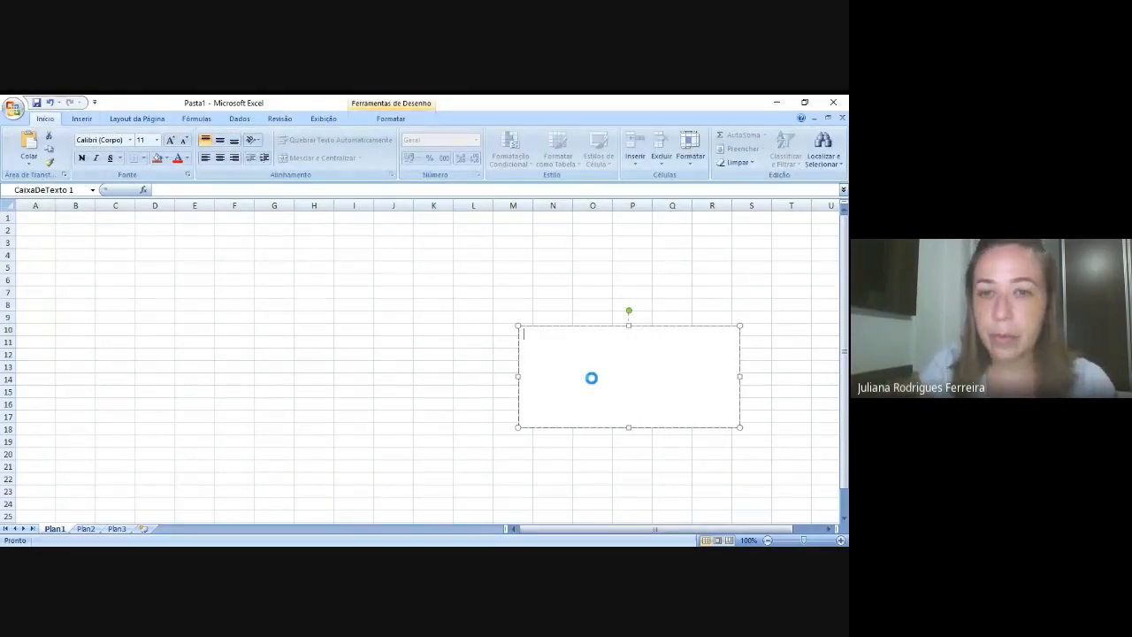
{"action": "type", "text": "Variáveis: MT( QUANTIDADE DE MODELO MULTI TICS QUE VOU PRODUZIR) \tST ( QUANTIDADE DE MODELO STAR TIC TAC QUE VOU PRODUZIR) \tV ( QUANTIDADE DE MODELO VULCANO QUE VOU PRODUZIR)  FUNÇÃO: MAX 100 MT + 210 ST + 250 V  RESTRIÇÕES: MONTAGEM: 0,1 MT+ 0,3ST+ 0,4V <= 290 CONFIGURAÇÃO: 0,2 MT+ 0,1ST + 0,1 V < = 250 VERIFICAÇÃO: 0,1 MT + 0,1 ST +0V <= 110 EXIGENCIA DE PRODUÇÃO: MT, ST, V >=1 OU 1MT+ 0ST+0V>=1 0MT+1ST+0V>=1 0MT+0ST+1V>=1"}
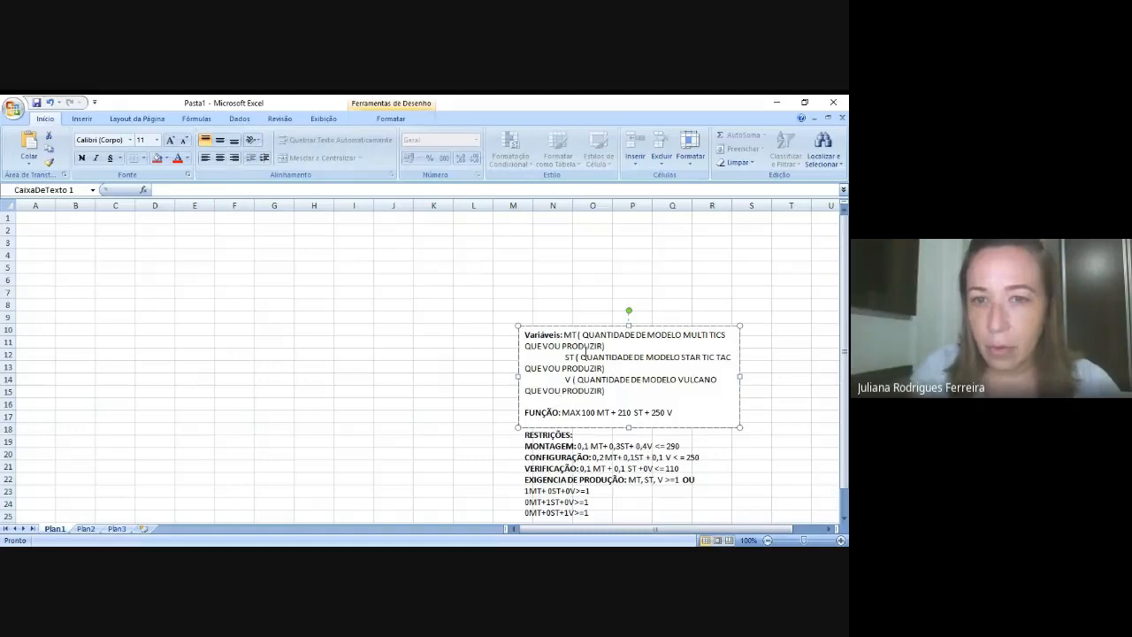
{"action": "left_click", "coordinate": [593, 326]}
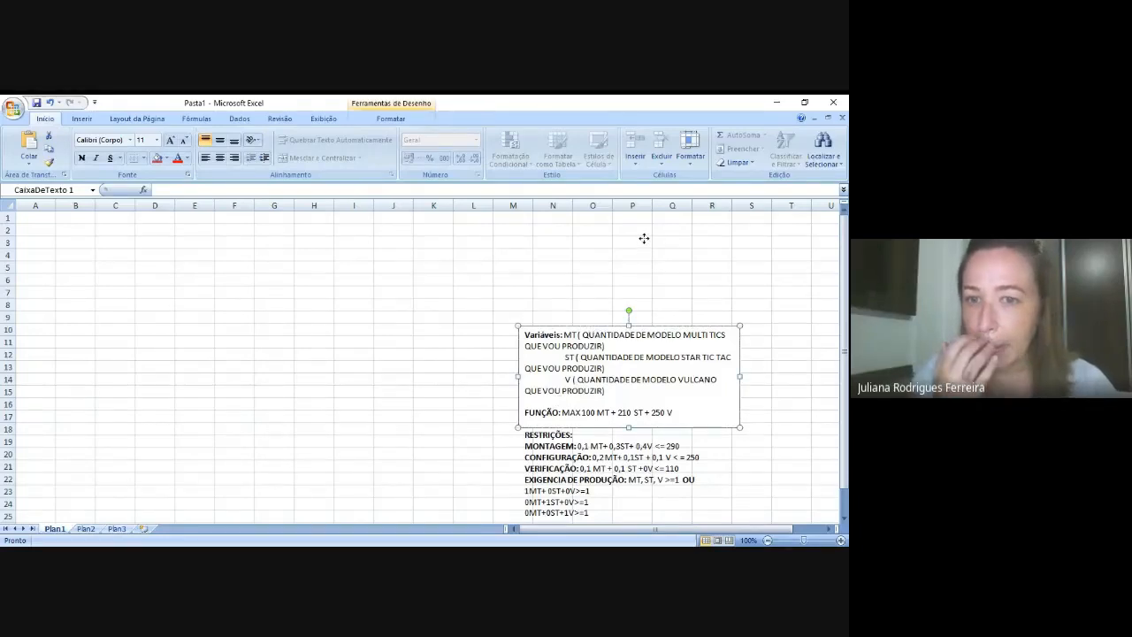
{"action": "left_click_drag", "start_coordinate": [593, 329], "coordinate": [645, 234]}
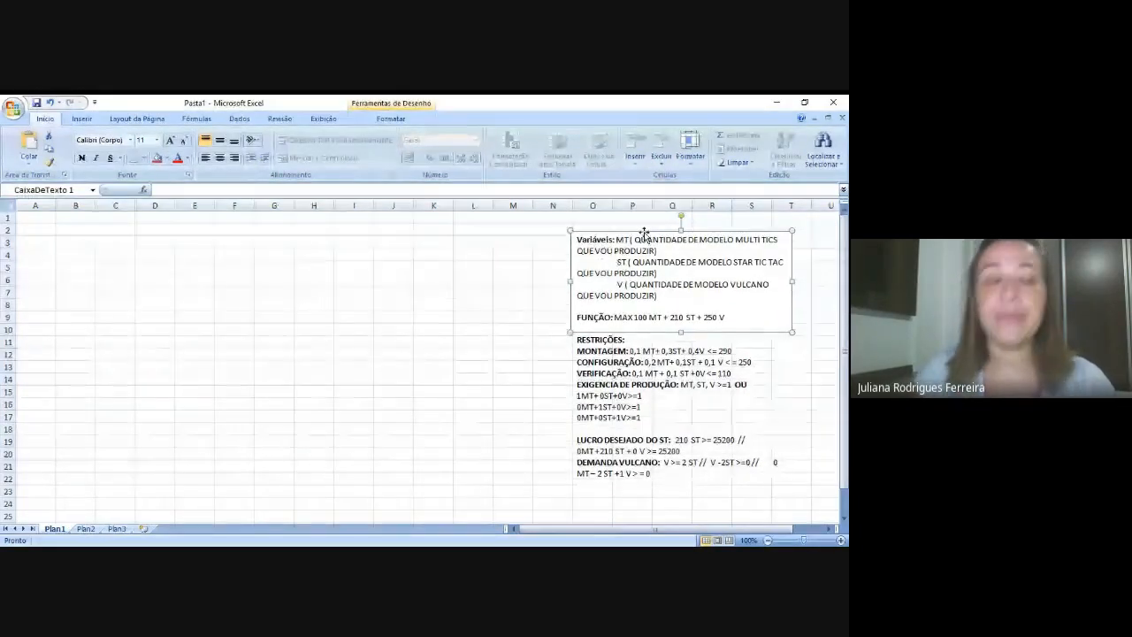
- Enter the variable headings MT, ST and V in cells B1 to D1 and center them
{"action": "left_click", "coordinate": [75, 220]}
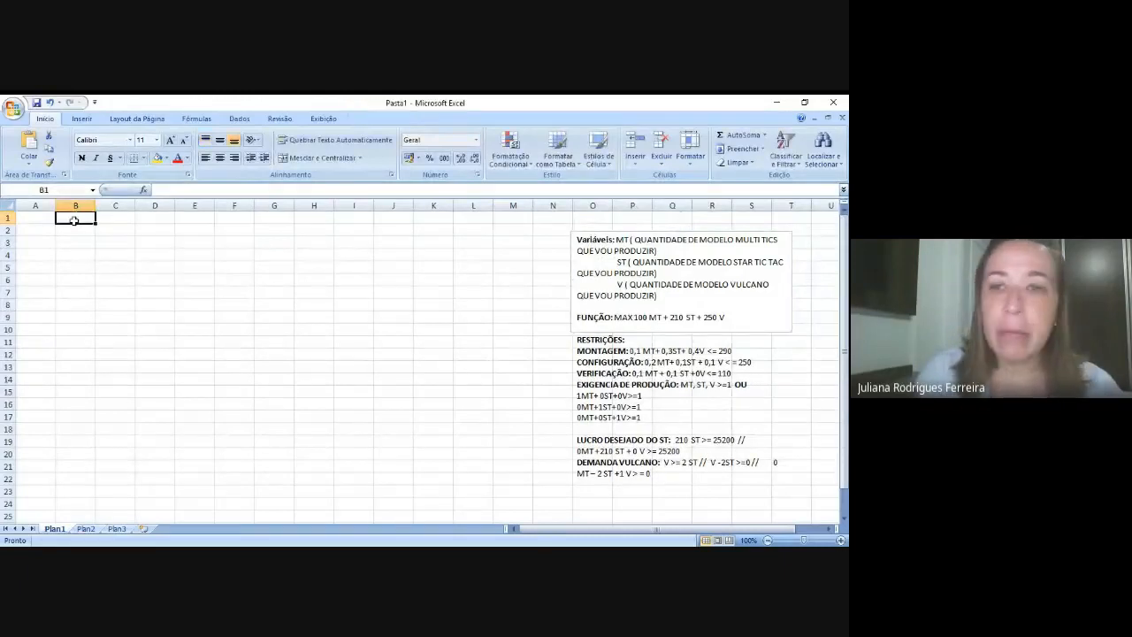
{"action": "key", "text": "Return"}
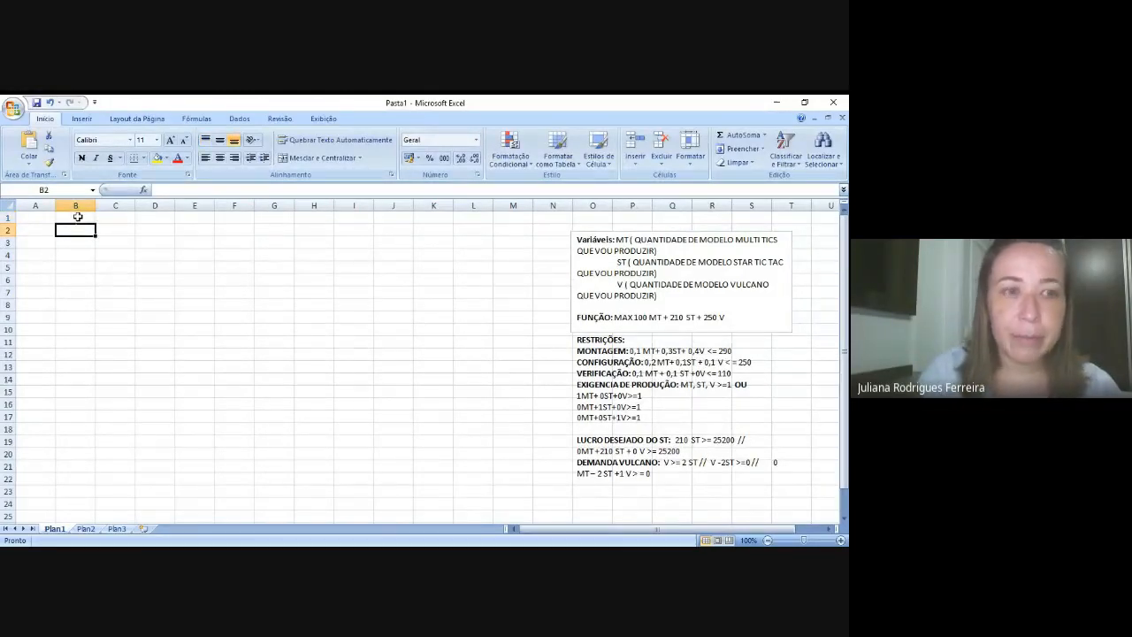
{"action": "left_click", "coordinate": [78, 217]}
{"action": "type", "text": "MT"}
{"action": "key", "text": "Tab"}
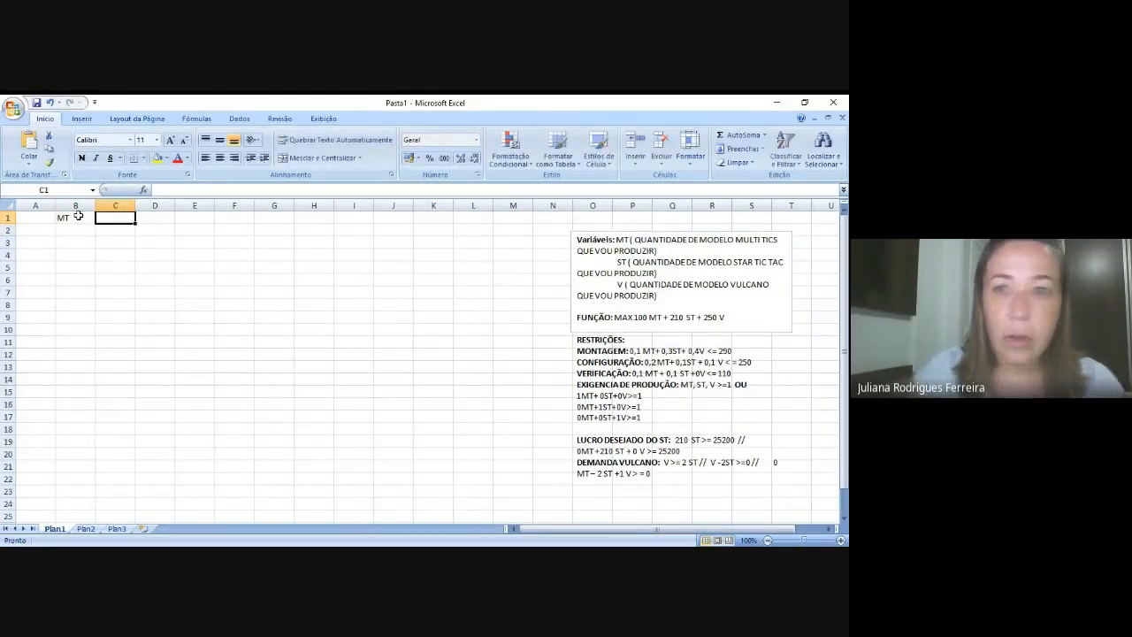
{"action": "type", "text": "ST"}
{"action": "key", "text": "Tab"}
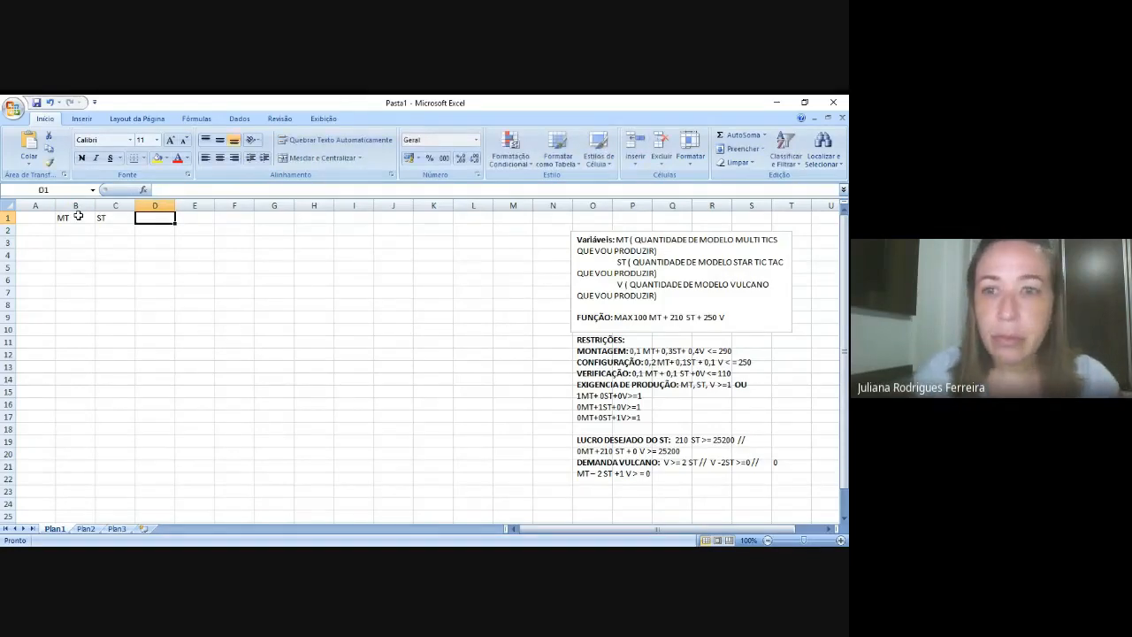
{"action": "type", "text": "V"}
{"action": "key", "text": "Return"}
{"action": "left_click_drag", "start_coordinate": [78, 217], "coordinate": [151, 215]}
{"action": "left_click", "coordinate": [219, 158]}
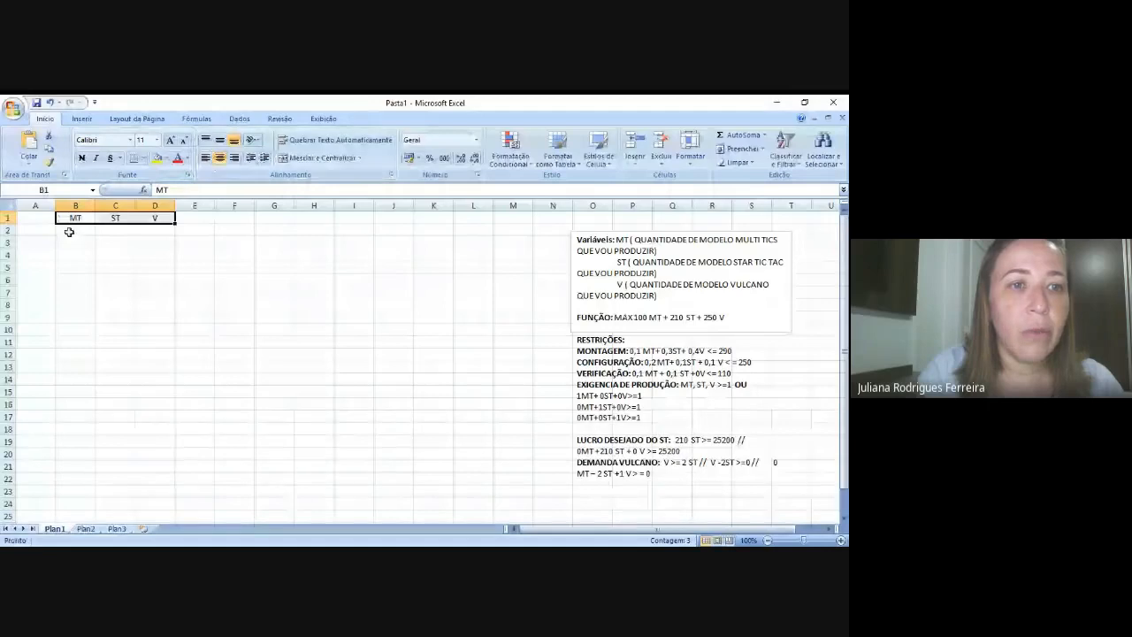
- Fill cells B2 to D2 with yellow and apply all borders to them
{"action": "left_click_drag", "start_coordinate": [68, 233], "coordinate": [149, 230]}
{"action": "left_click", "coordinate": [158, 160]}
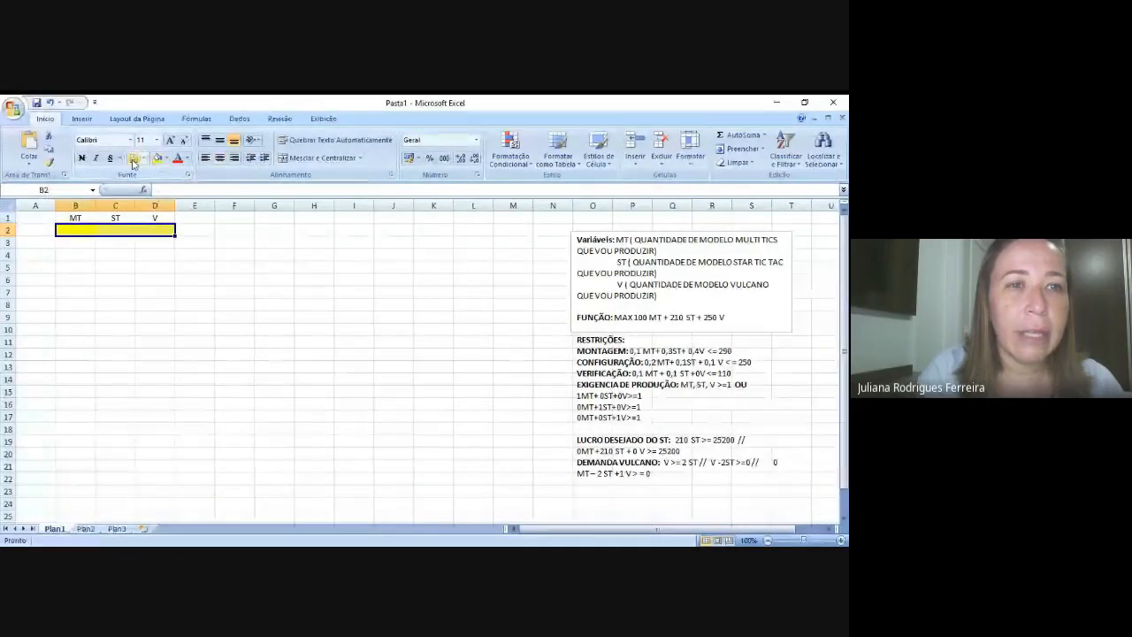
{"action": "left_click", "coordinate": [143, 161]}
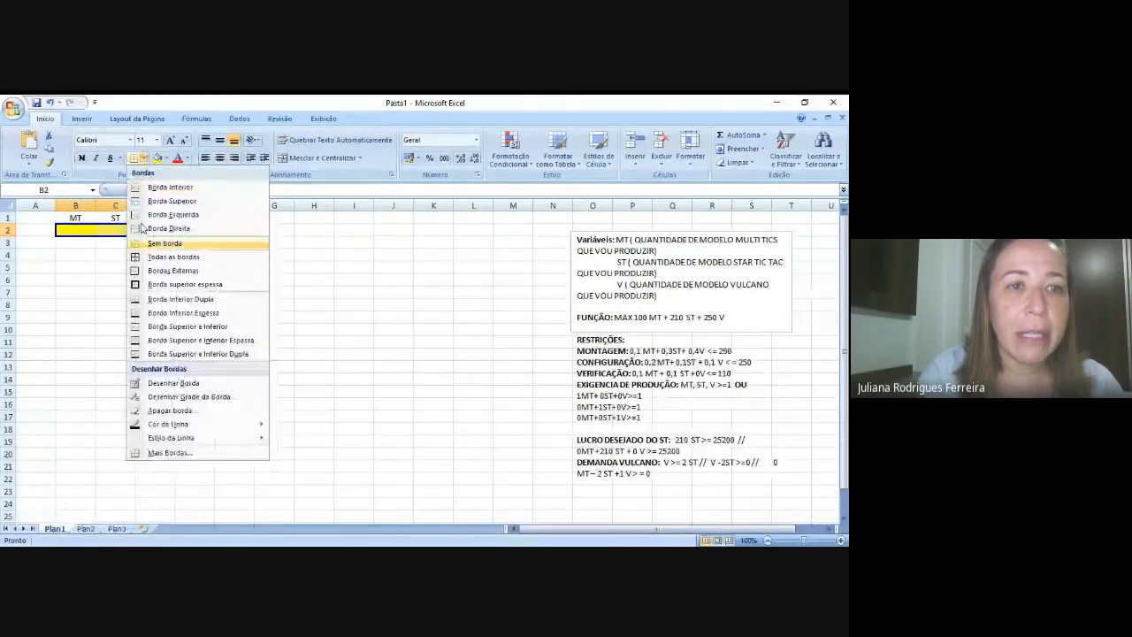
{"action": "left_click", "coordinate": [164, 257]}
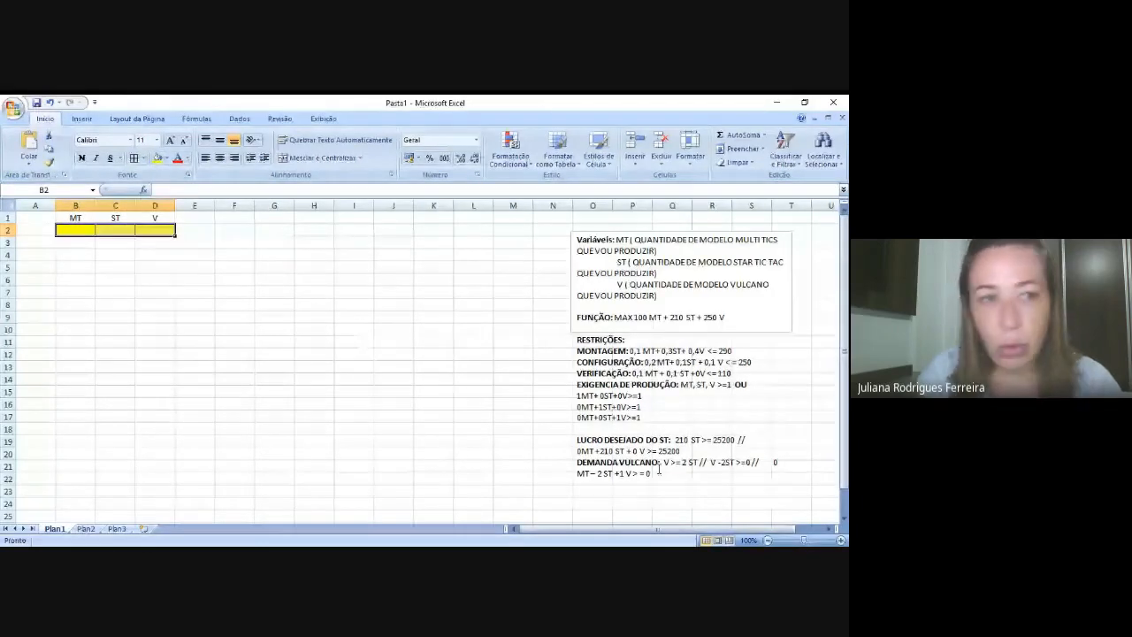
- Move the model's text box closer to the table so its upper-left corner sits in cell L2
{"action": "left_click", "coordinate": [842, 540]}
{"action": "left_click", "coordinate": [841, 541]}
{"action": "left_click", "coordinate": [842, 541]}
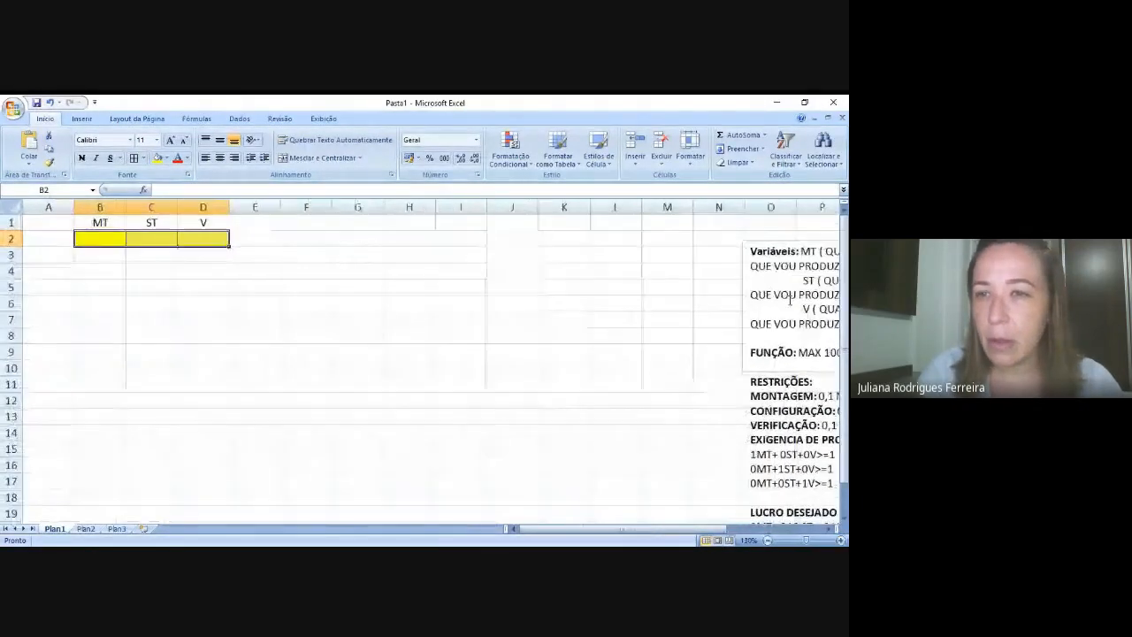
{"action": "left_click", "coordinate": [779, 241]}
{"action": "left_click_drag", "start_coordinate": [779, 243], "coordinate": [647, 233]}
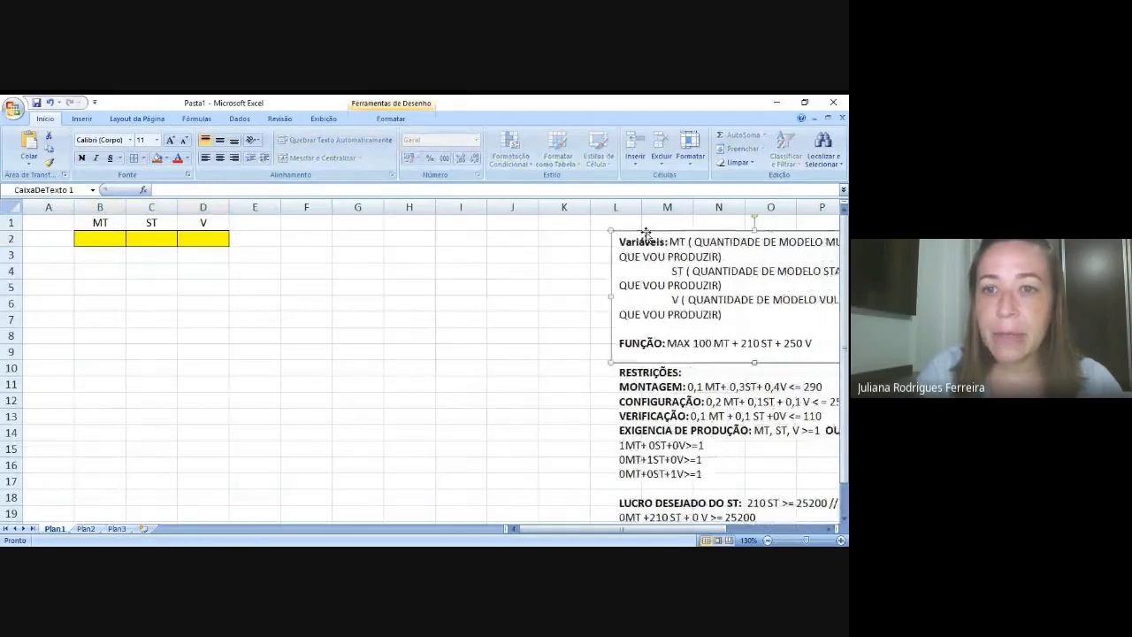
- Label cell A4 "Função" and enter the objective coefficients 100, 210 and 250 in B4 to D4
{"action": "left_click", "coordinate": [42, 271]}
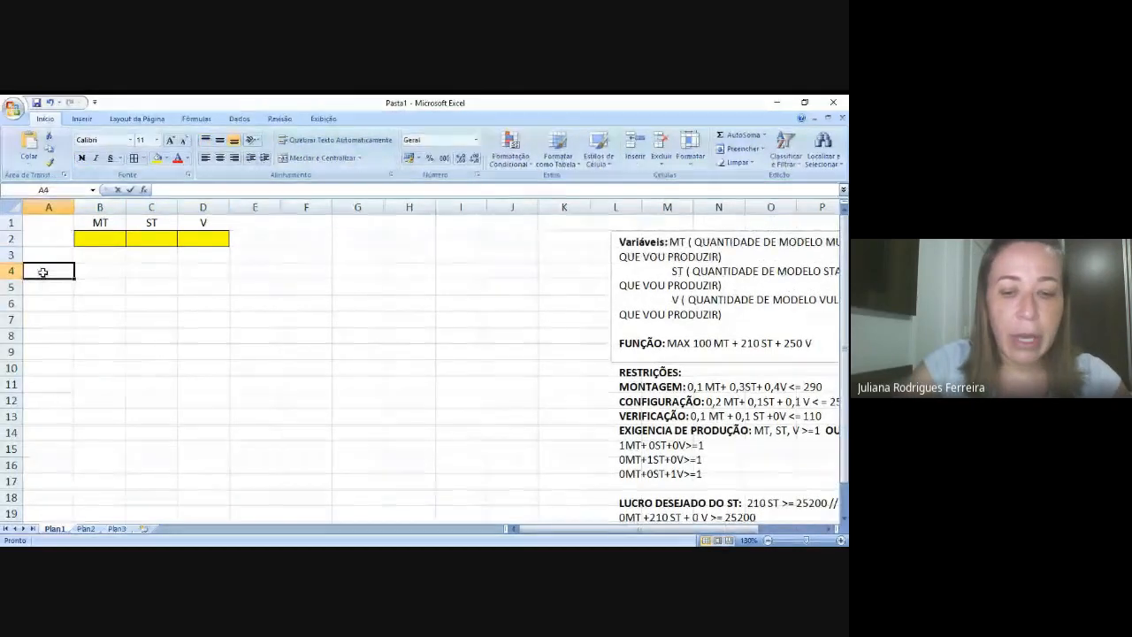
{"action": "type", "text": "fUNÇÃO"}
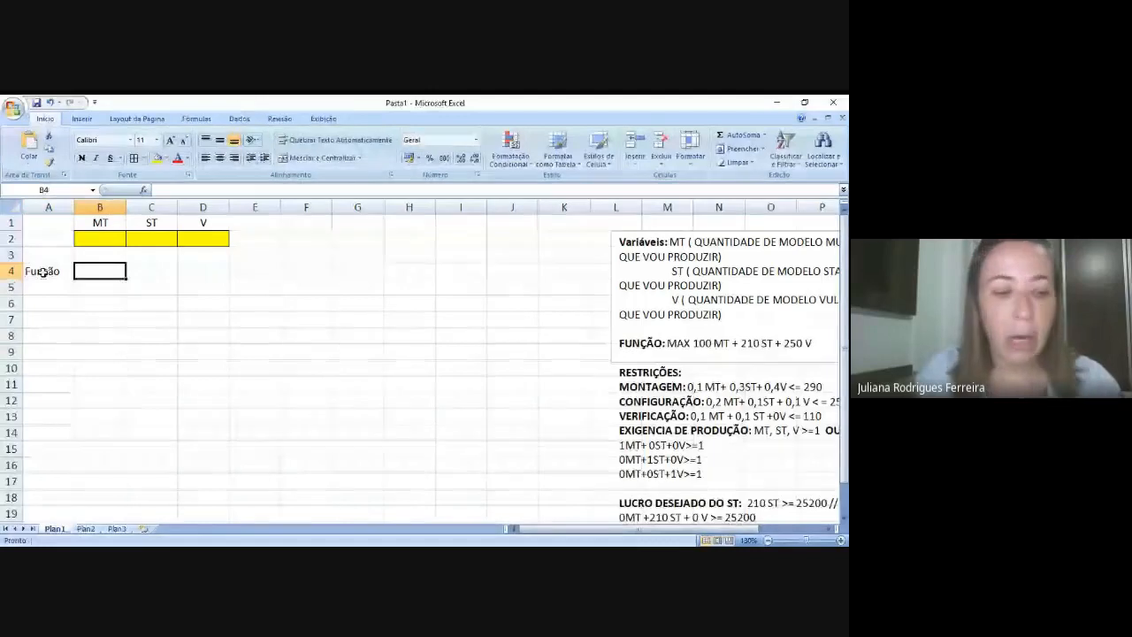
{"action": "type", "text": "100"}
{"action": "key", "text": "Tab"}
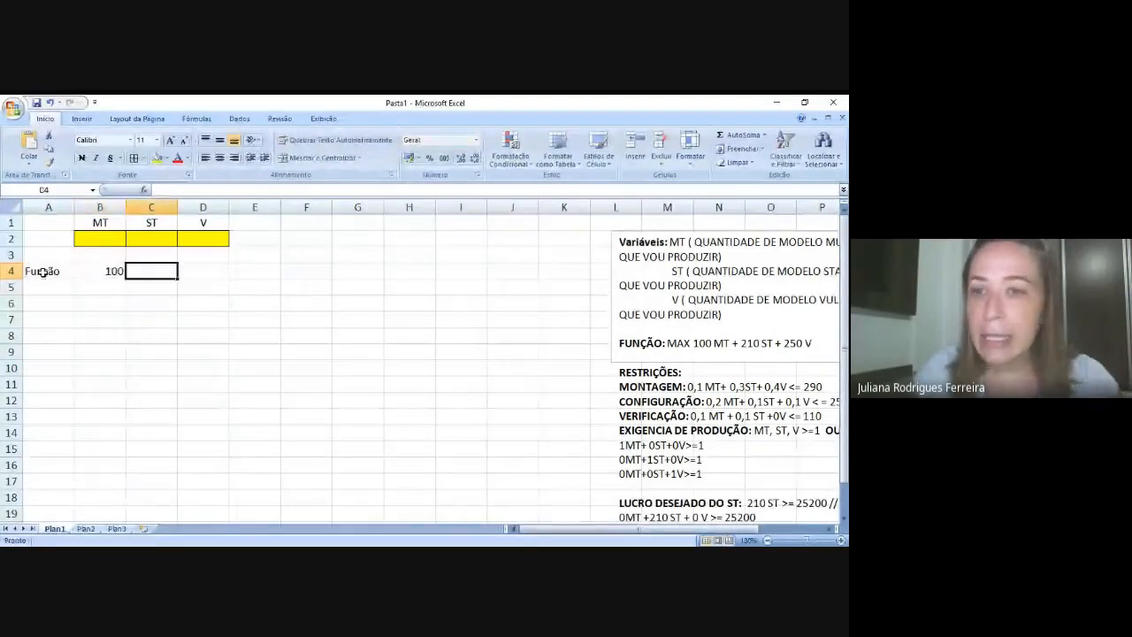
{"action": "type", "text": "210"}
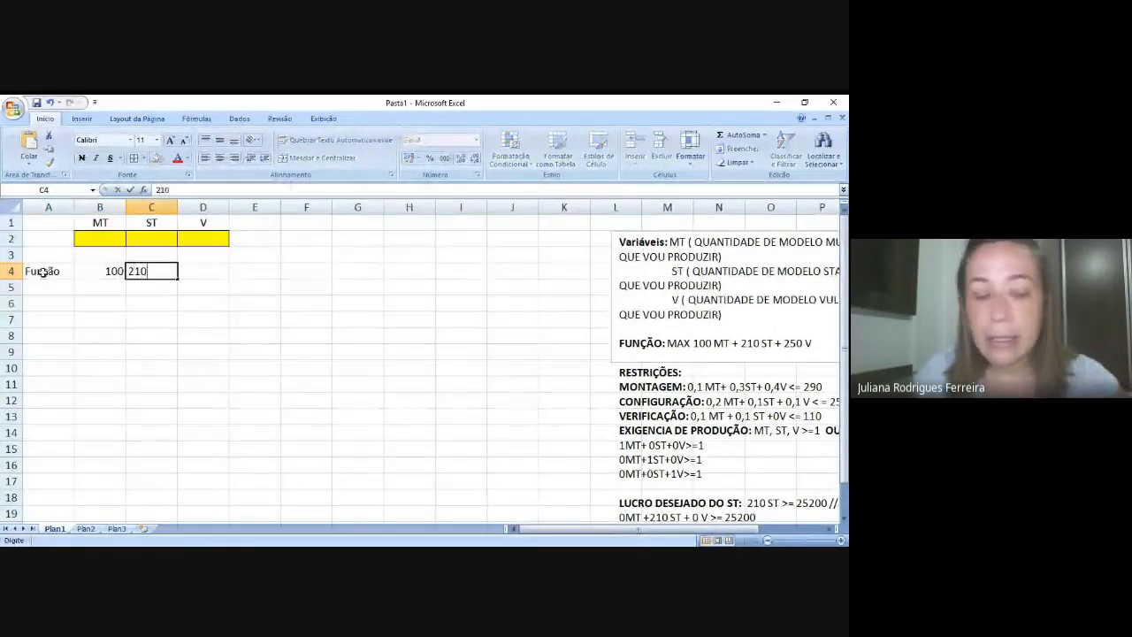
{"action": "key", "text": "Tab"}
{"action": "type", "text": "250"}
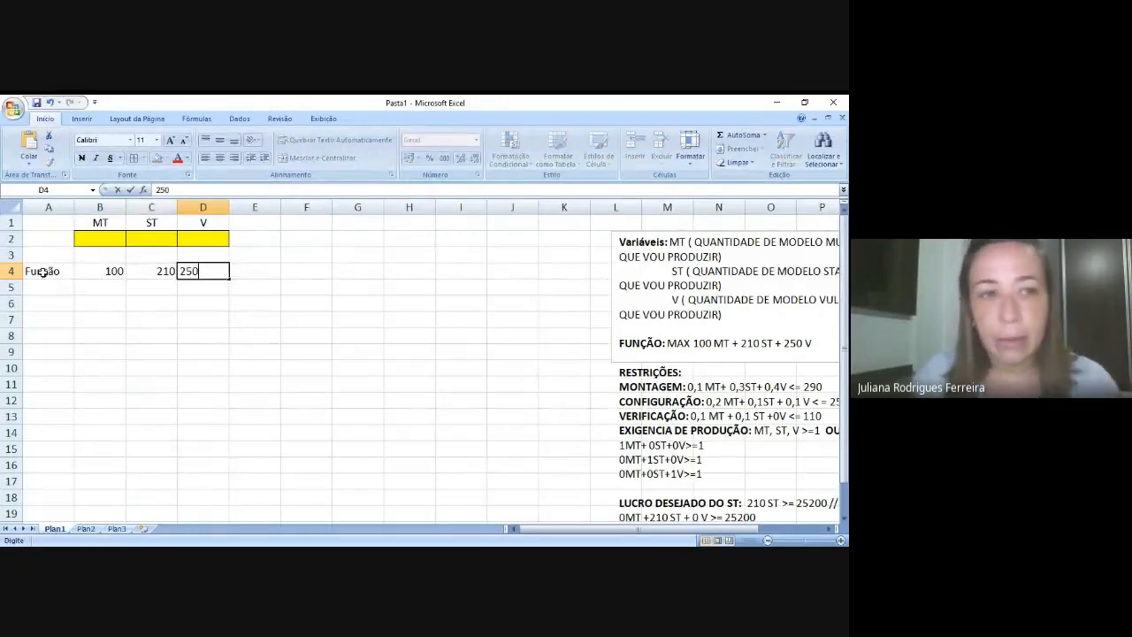
{"action": "key", "text": "Return"}
- Label cell A6 "montagem" and enter the coefficients 0,1, 0,3 and 0,4 in B6 to D6 with the limit 290 in E6
{"action": "key", "text": "Left"}
{"action": "key", "text": "Down"}
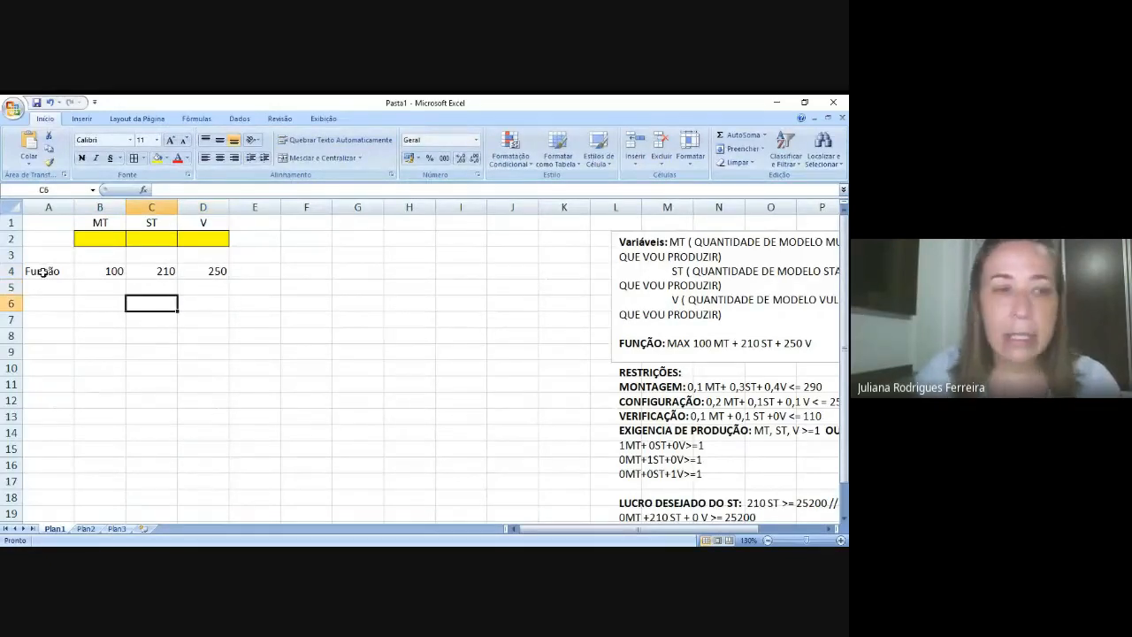
{"action": "key", "text": "Left"}
{"action": "key", "text": "Left"}
{"action": "type", "text": "montagem"}
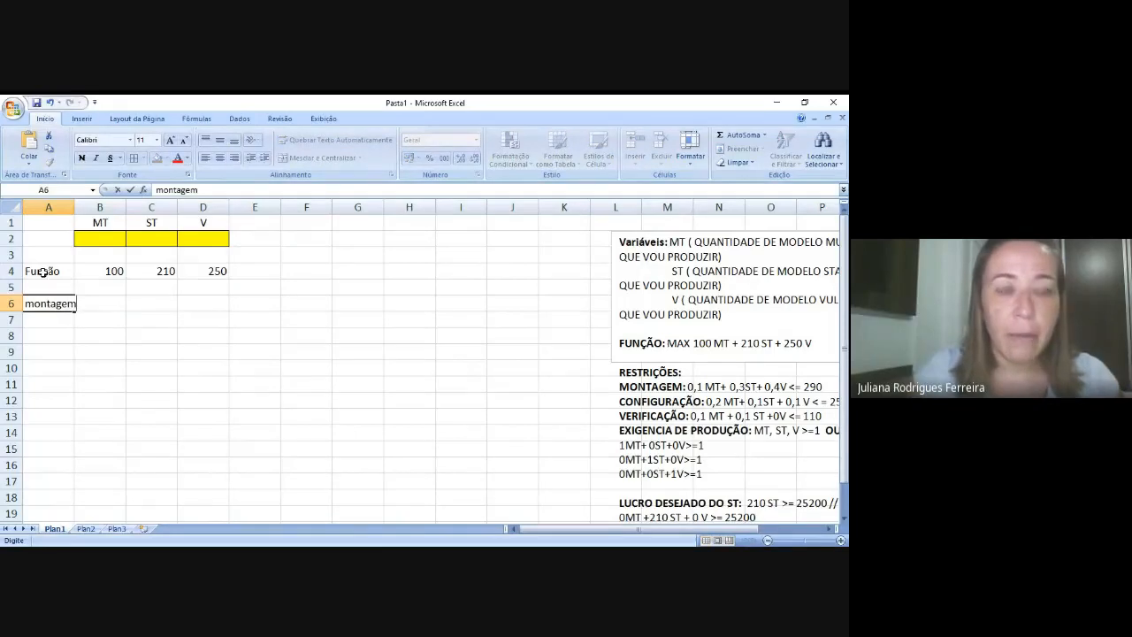
{"action": "key", "text": "Tab"}
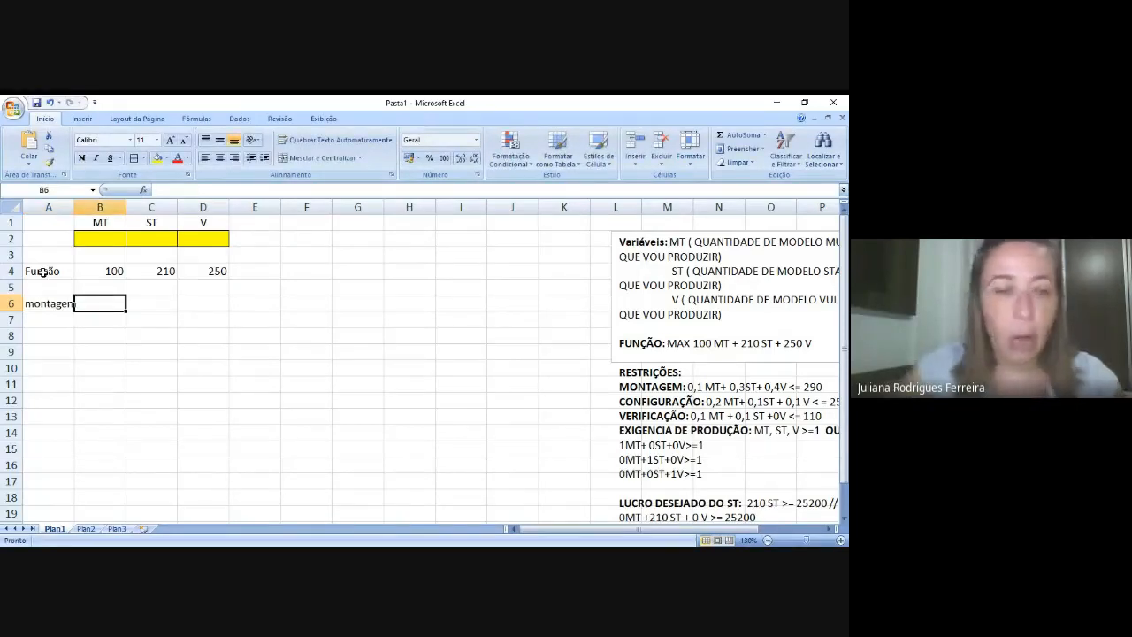
{"action": "type", "text": "0,1"}
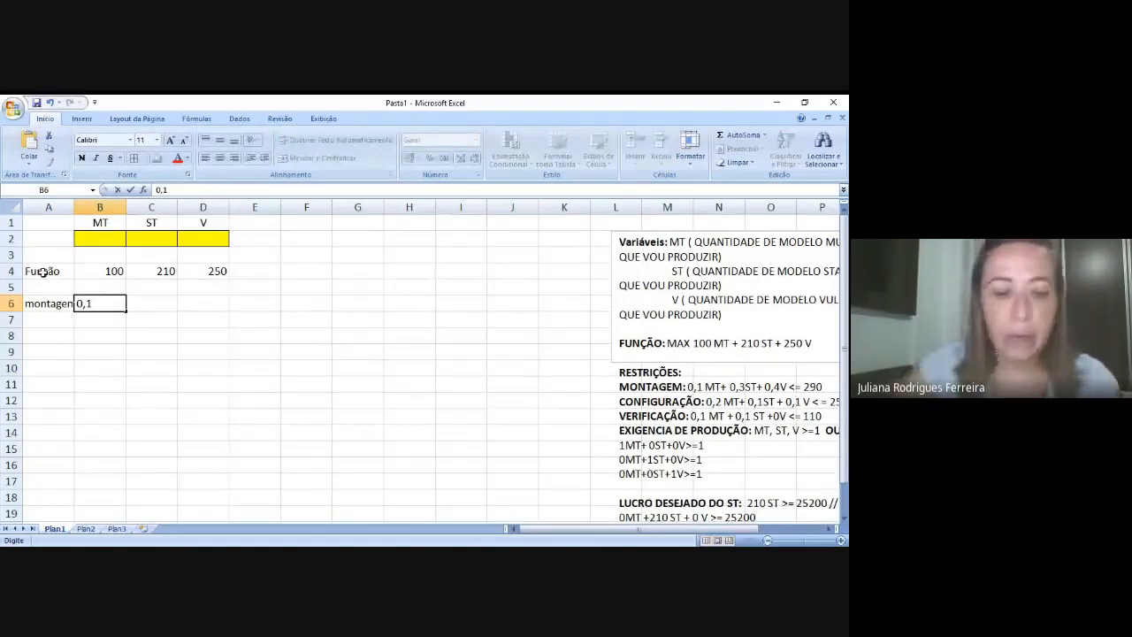
{"action": "key", "text": "Tab"}
{"action": "type", "text": "0,3"}
{"action": "key", "text": "Tab"}
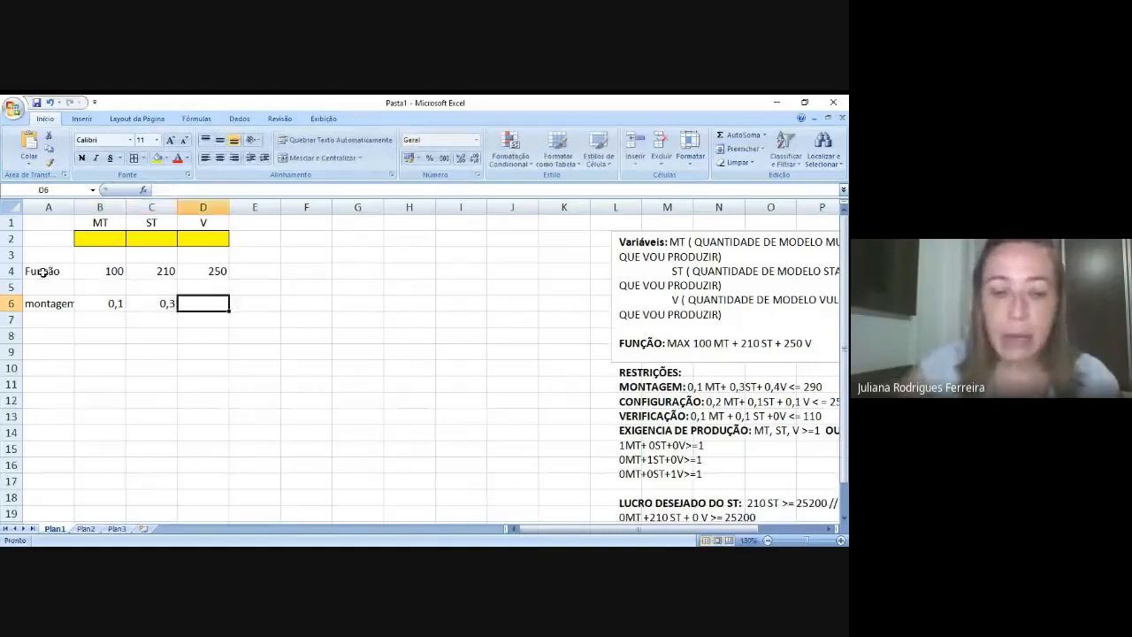
{"action": "type", "text": ",4"}
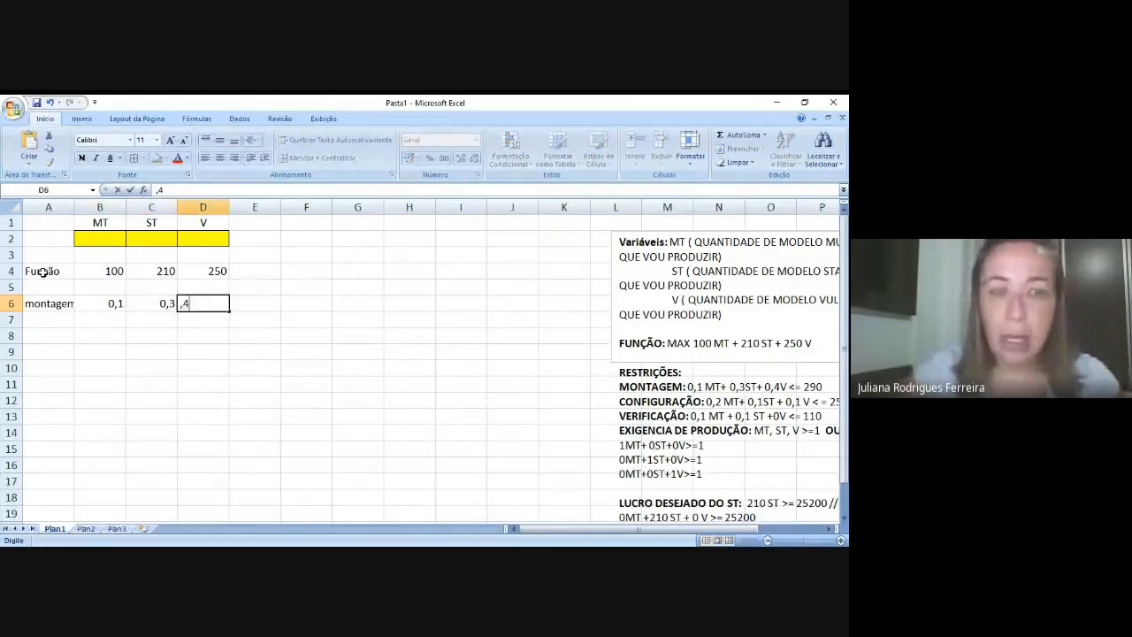
{"action": "key", "text": "Tab"}
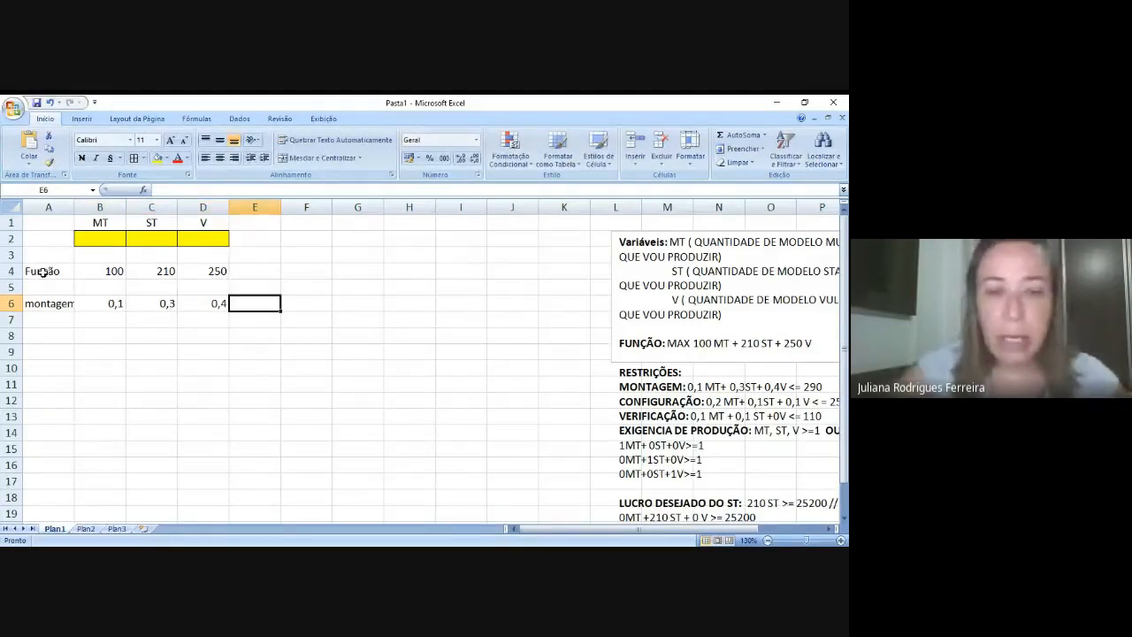
{"action": "type", "text": "290"}
{"action": "key", "text": "Return"}
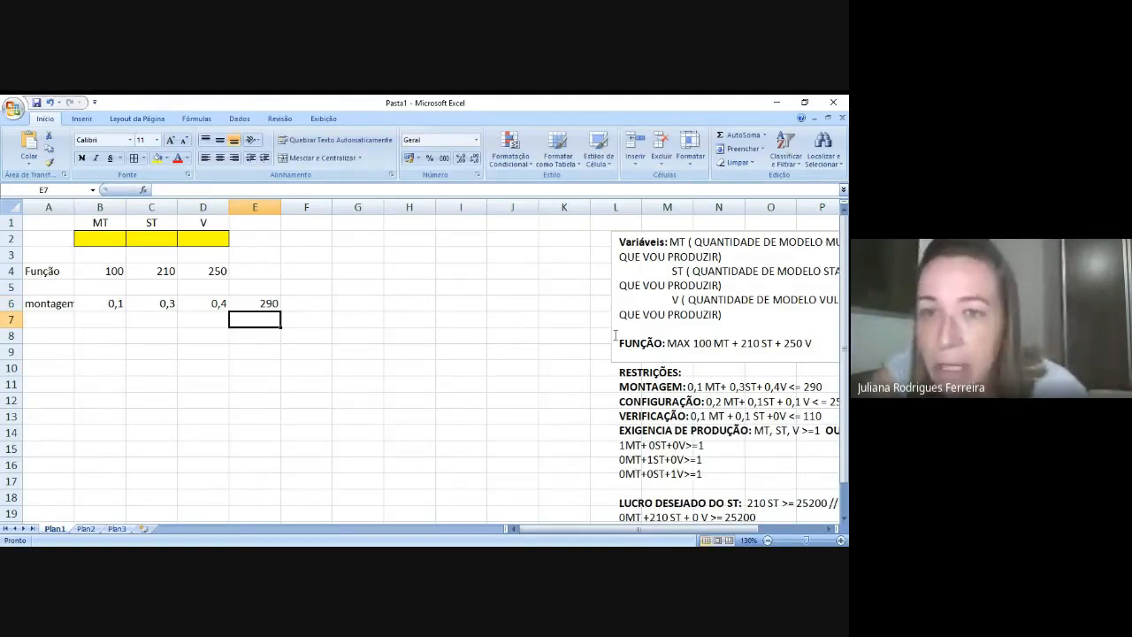
- Move the model's text box so its upper-left corner sits in cell J1, and highlight its montagem, configuração and verificação constraints
{"action": "left_click", "coordinate": [644, 233]}
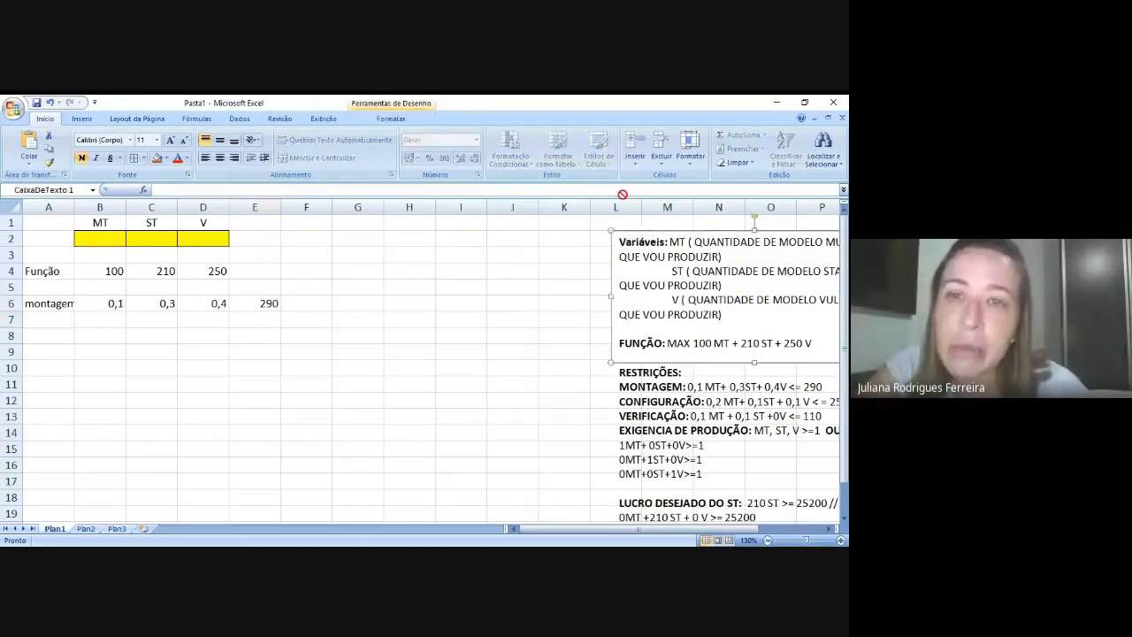
{"action": "left_click_drag", "start_coordinate": [623, 195], "coordinate": [542, 221]}
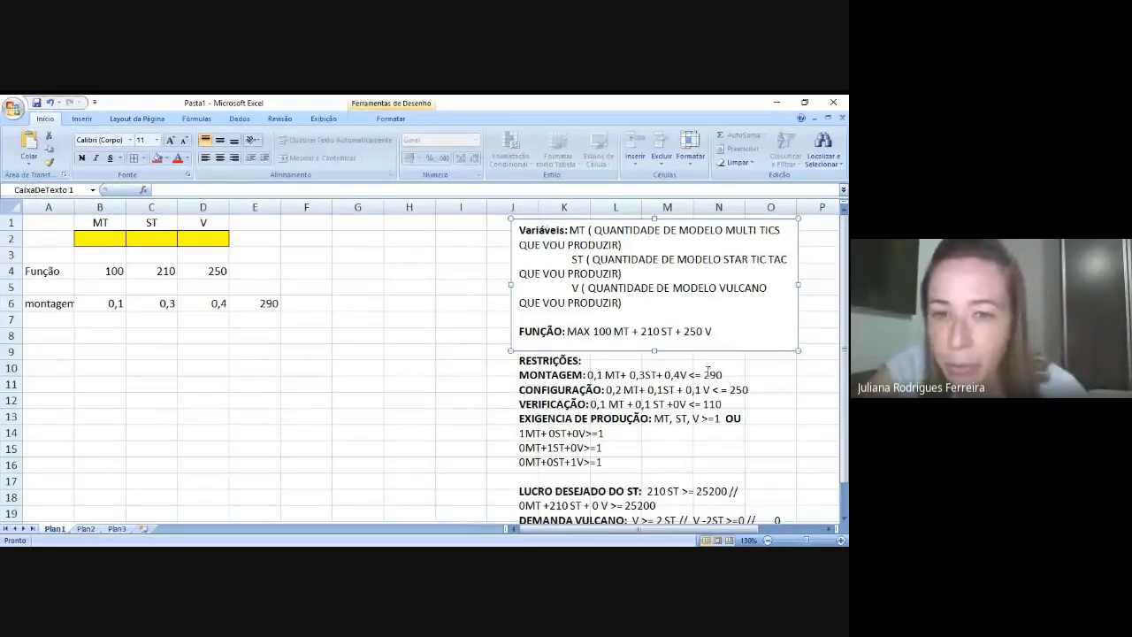
{"action": "left_click_drag", "start_coordinate": [521, 375], "coordinate": [712, 403]}
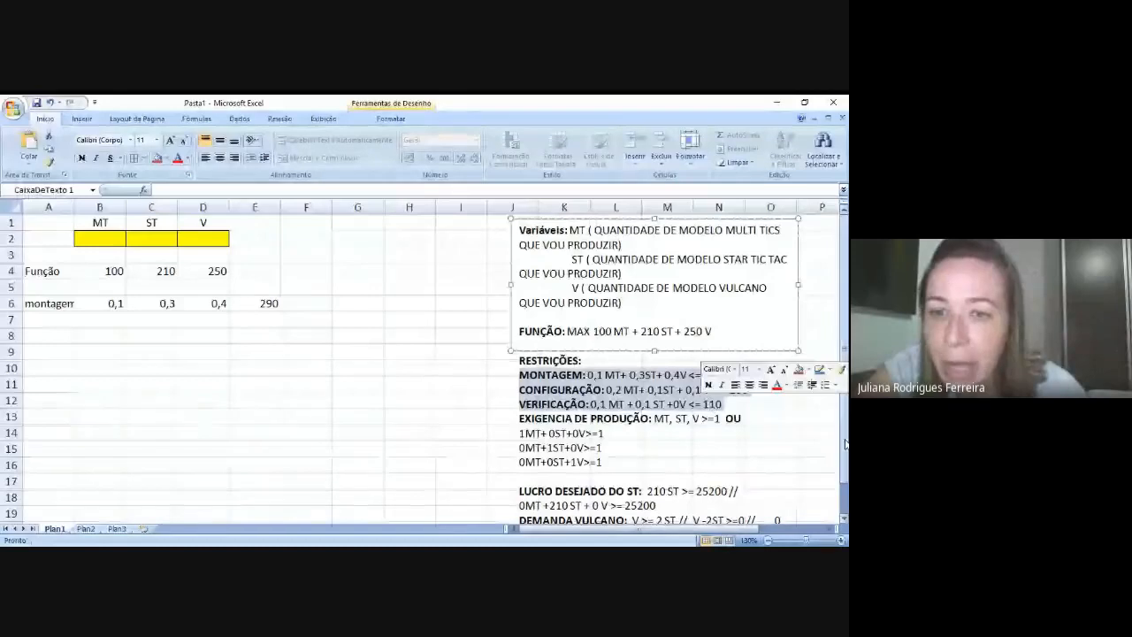
{"action": "left_click_drag", "start_coordinate": [846, 442], "coordinate": [846, 486]}
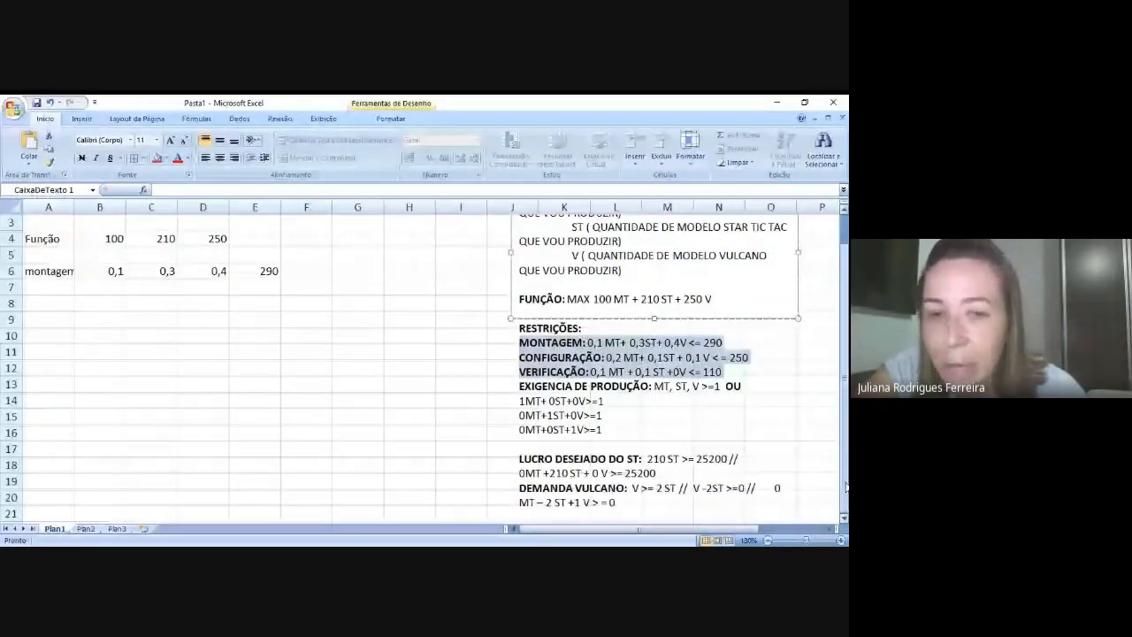
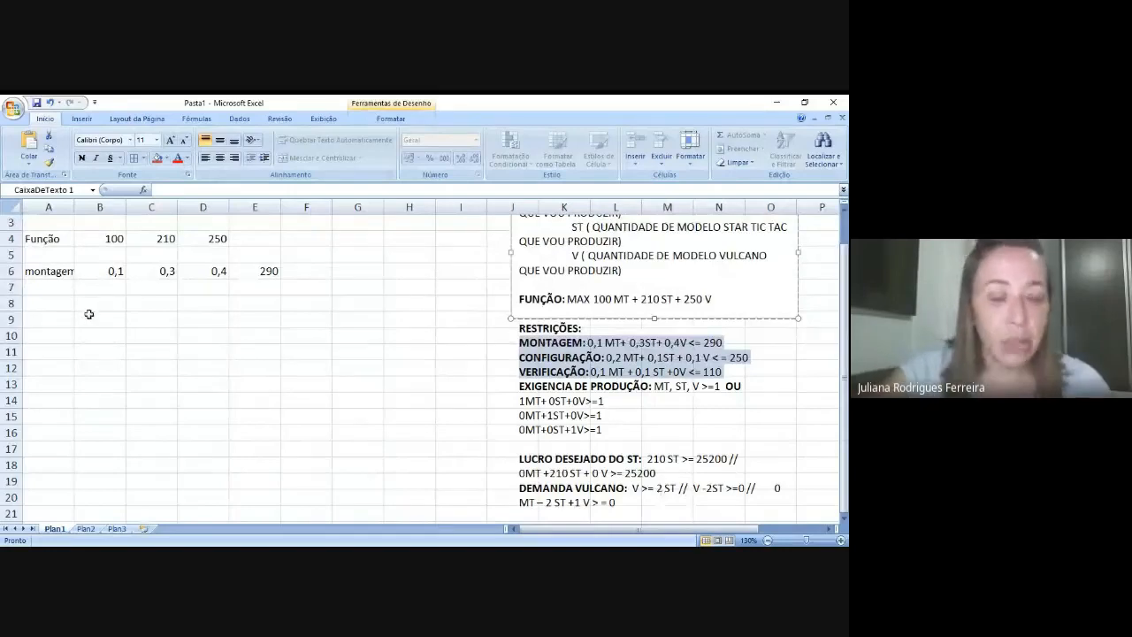
- Label cell A7 "configuração" and autofit the width of column A to its labels
{"action": "left_click", "coordinate": [62, 286]}
{"action": "type", "text": "co"}
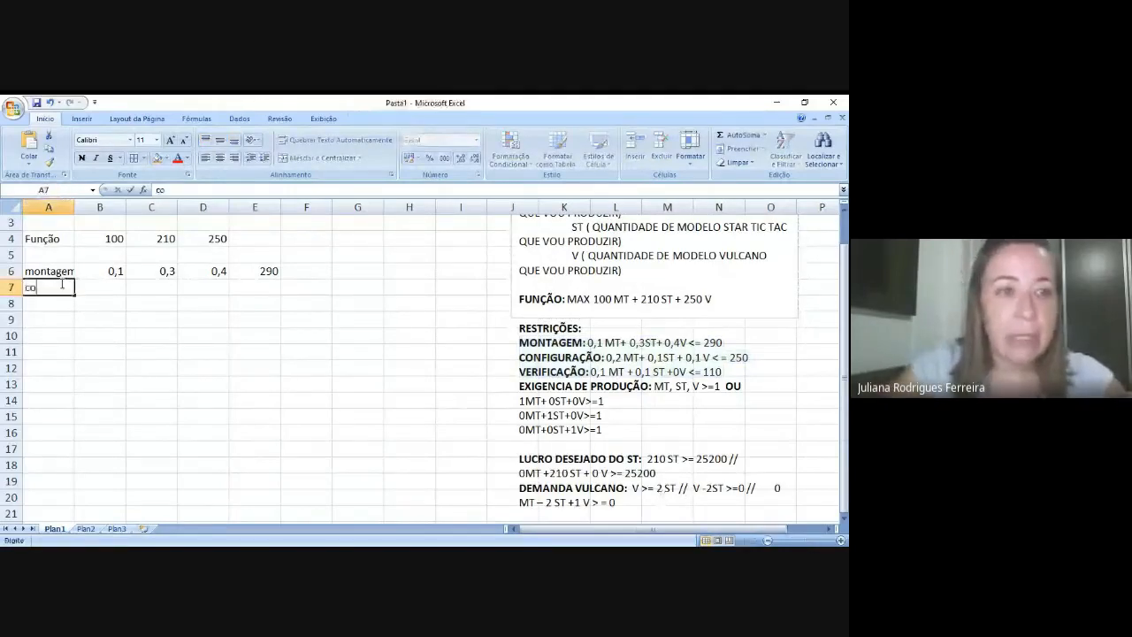
{"action": "type", "text": "nfiguração"}
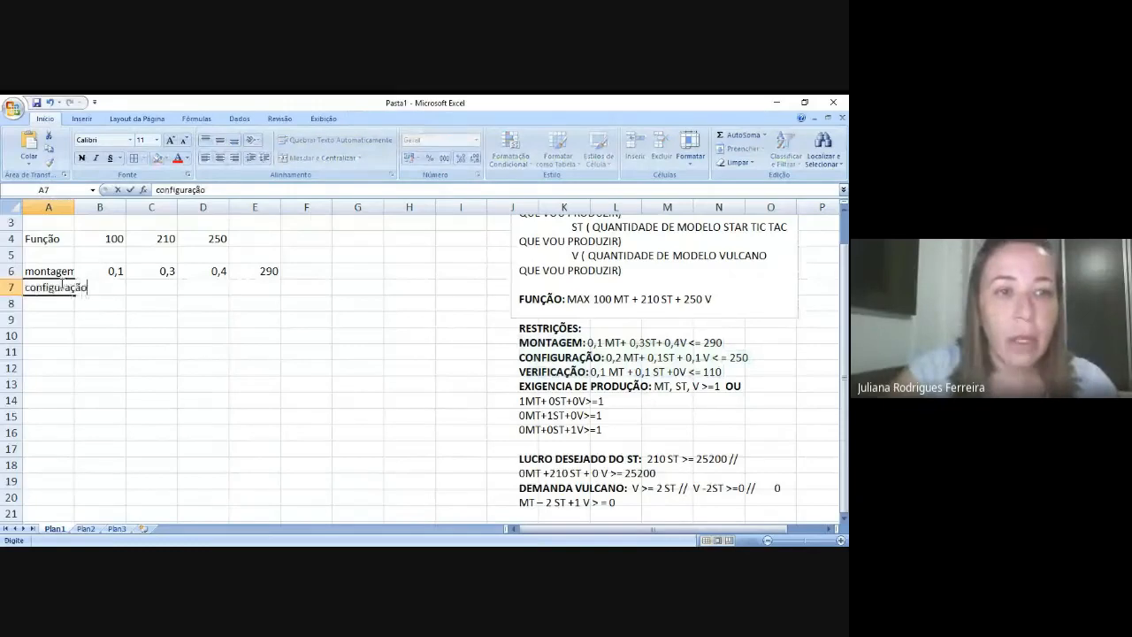
{"action": "key", "text": "Return"}
{"action": "double_click", "coordinate": [75, 207]}
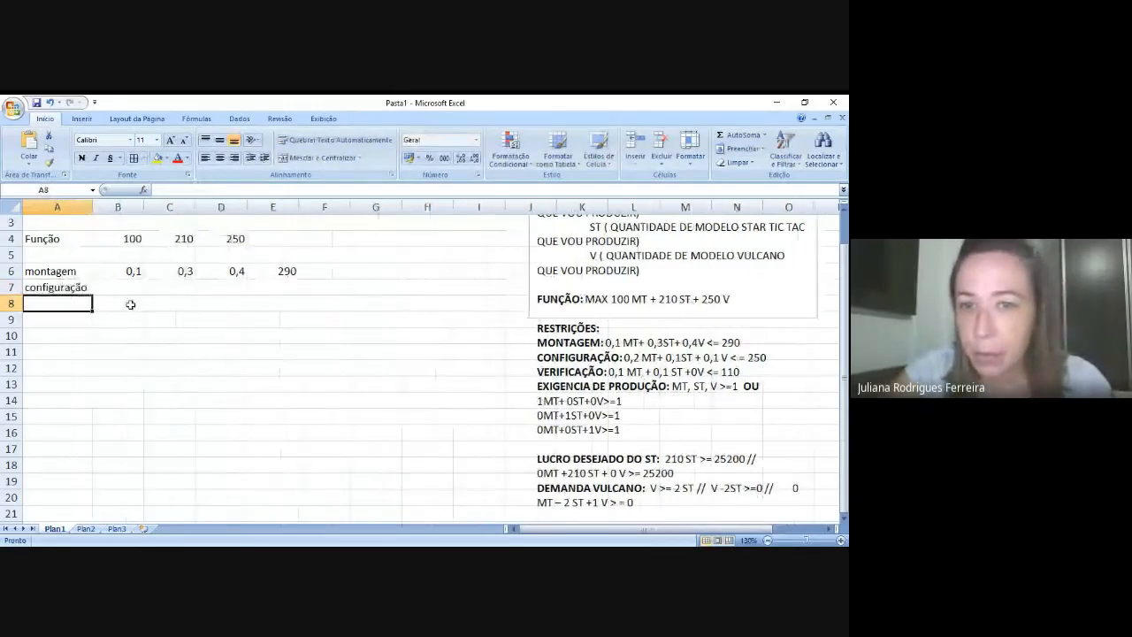
- Enter the configuração coefficients 0,2, 0,1 and 0,1 in B7 to D7 with the limit 250 in E7
{"action": "left_click", "coordinate": [130, 292]}
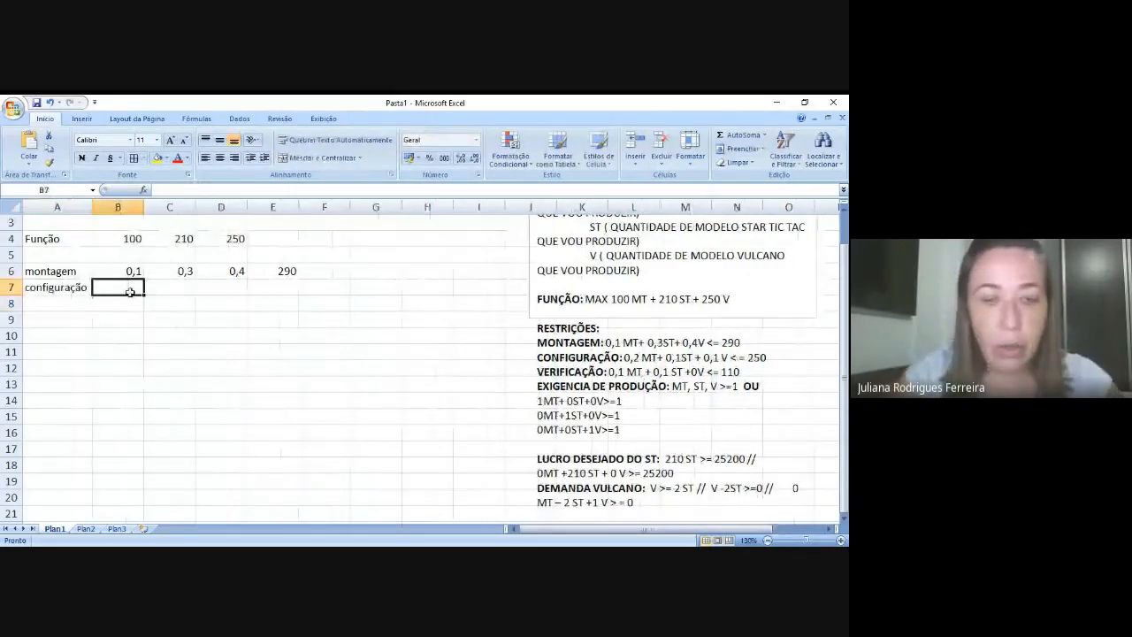
{"action": "type", "text": "0,2"}
{"action": "key", "text": "Tab"}
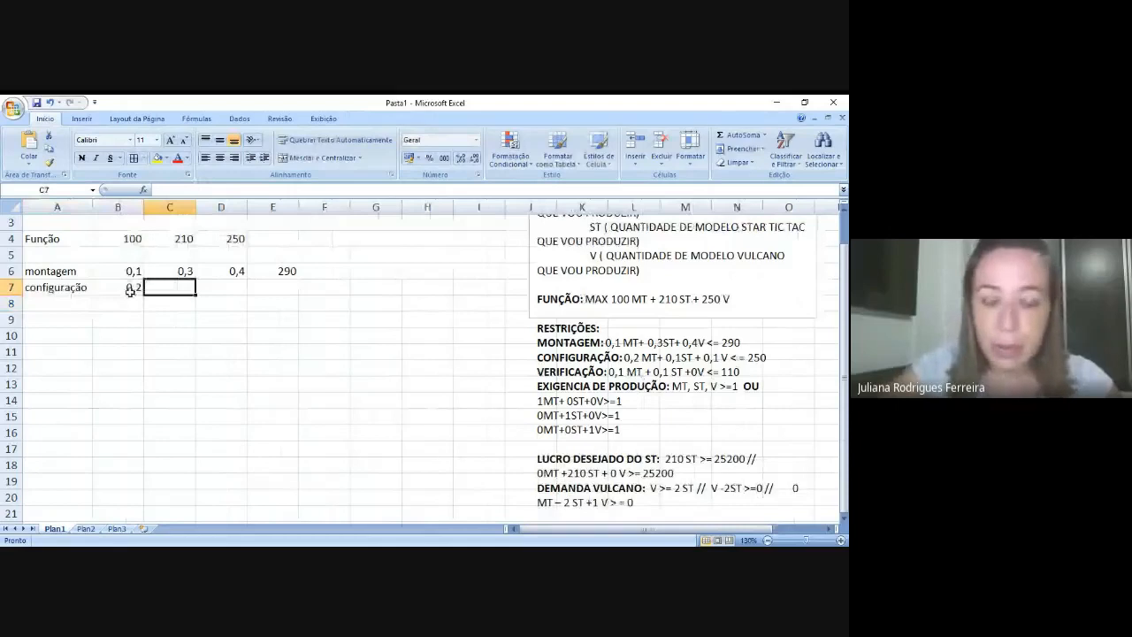
{"action": "type", "text": "0,2"}
{"action": "key", "text": "Tab"}
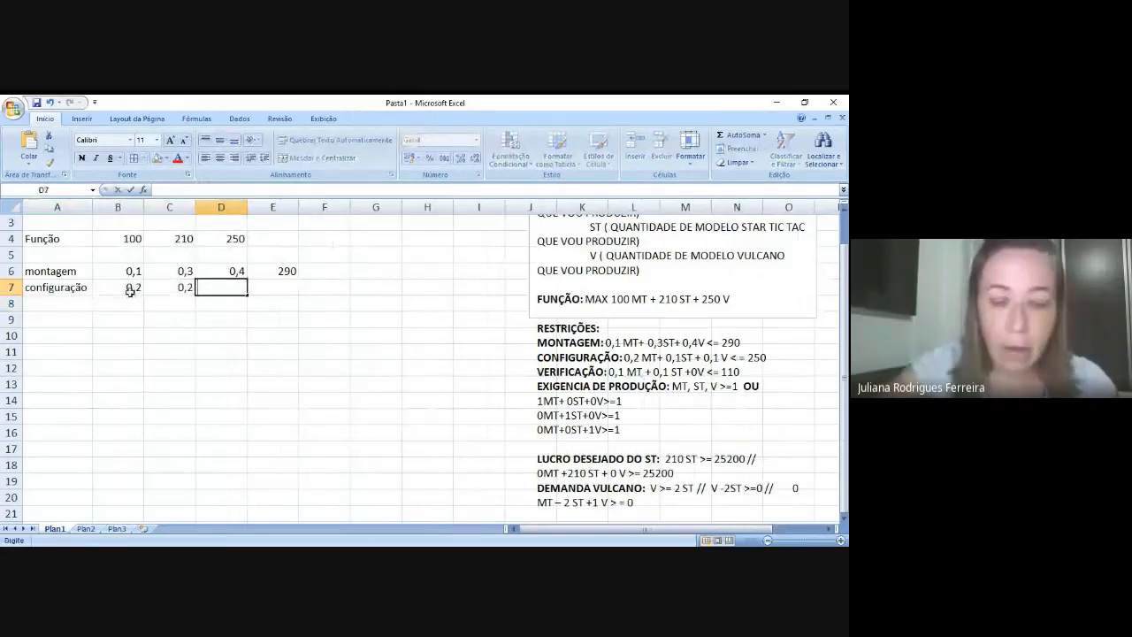
{"action": "left_click", "coordinate": [168, 285]}
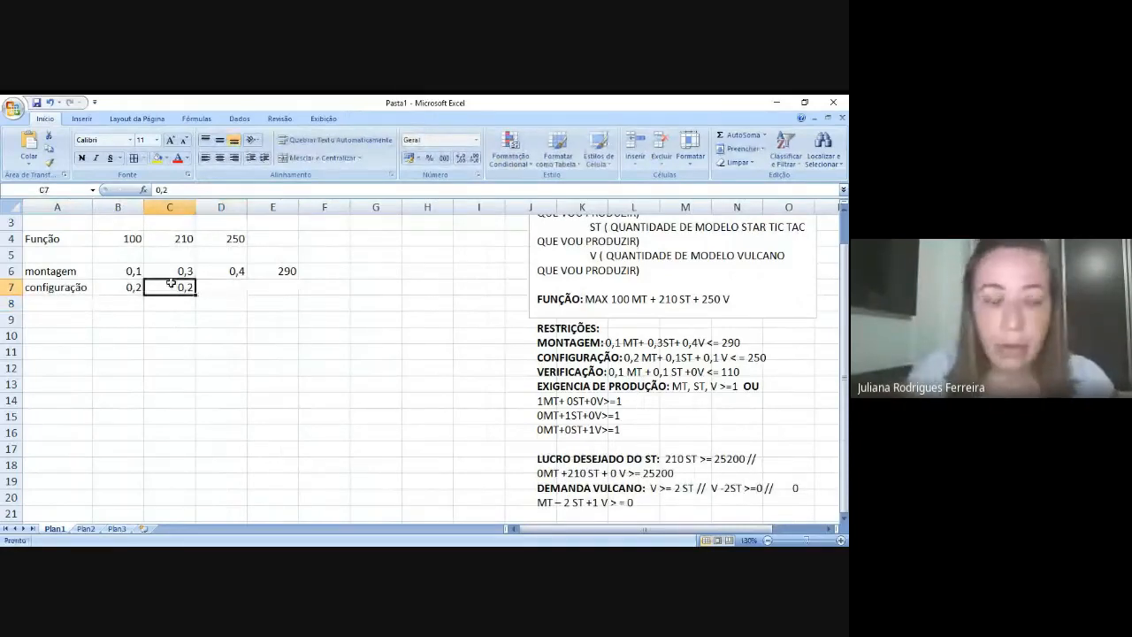
{"action": "type", "text": ","}
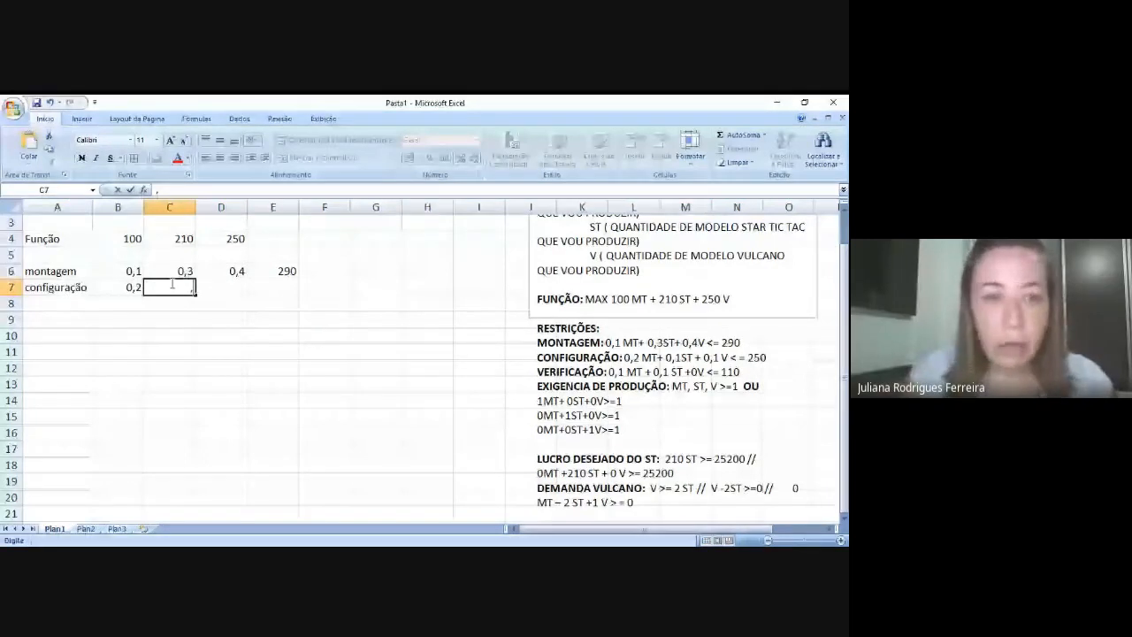
{"action": "type", "text": "1"}
{"action": "key", "text": "Tab"}
{"action": "type", "text": ",1"}
{"action": "key", "text": "Tab"}
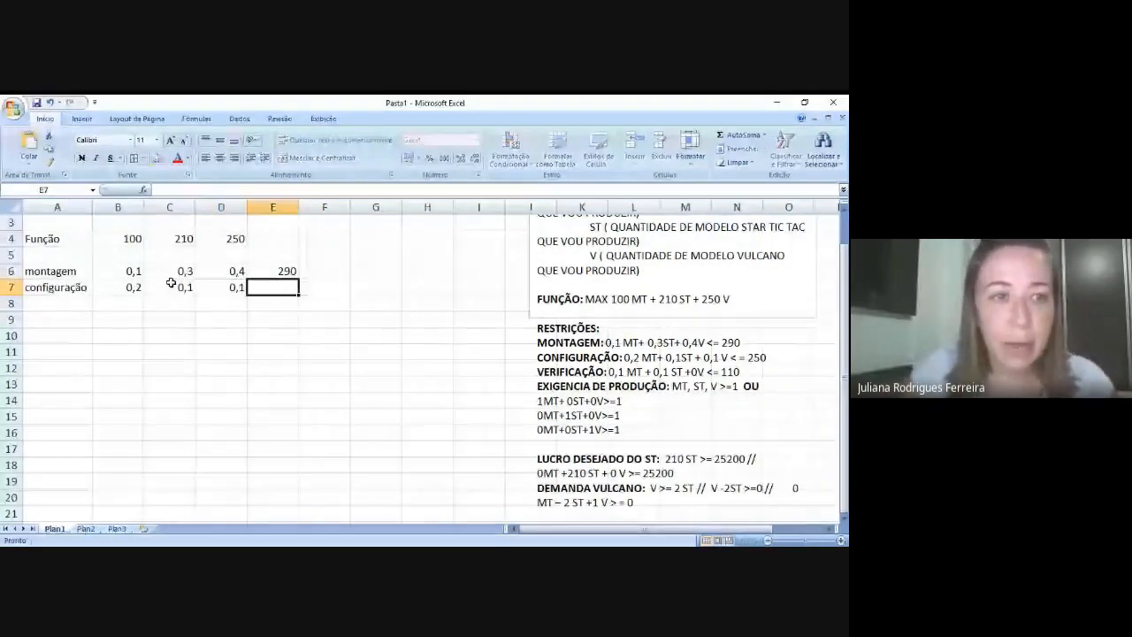
{"action": "type", "text": "250"}
{"action": "key", "text": "Return"}
- Label cell A8 "verificação" for the third constraint row
{"action": "key", "text": "Left"}
{"action": "key", "text": "Left"}
{"action": "key", "text": "Left"}
{"action": "key", "text": "Left"}
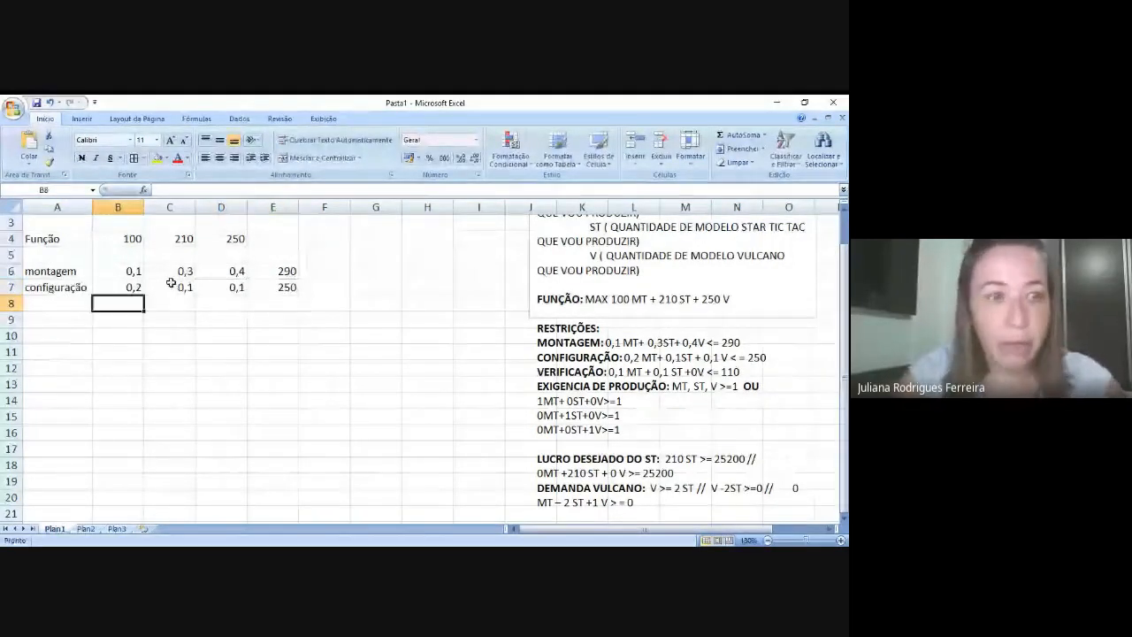
{"action": "type", "text": "veri"}
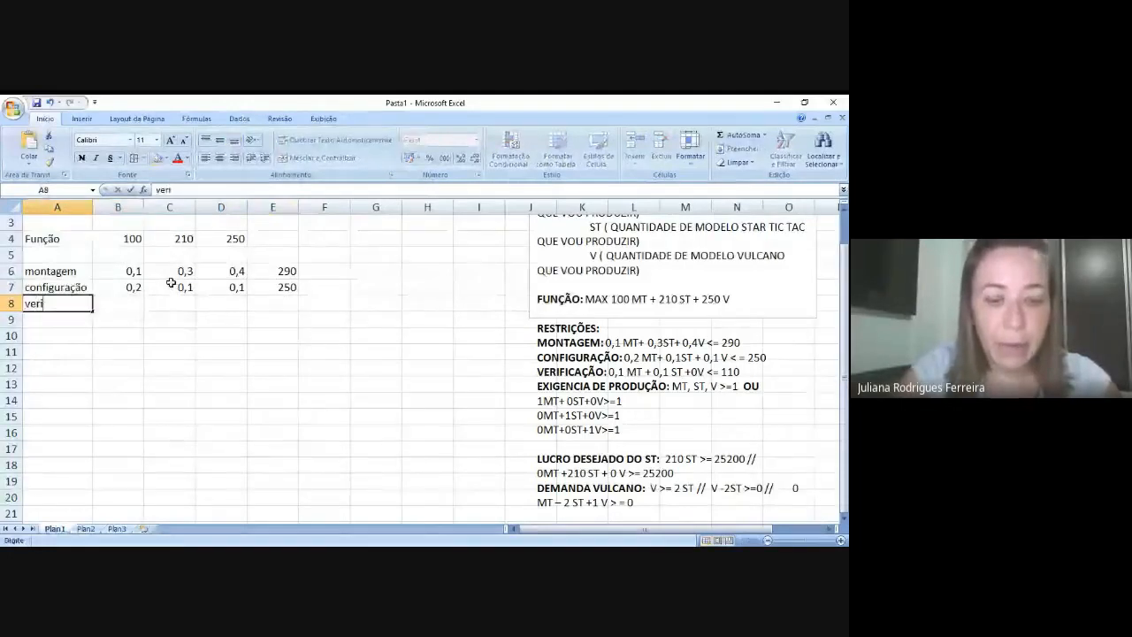
{"action": "type", "text": "ficaç"}
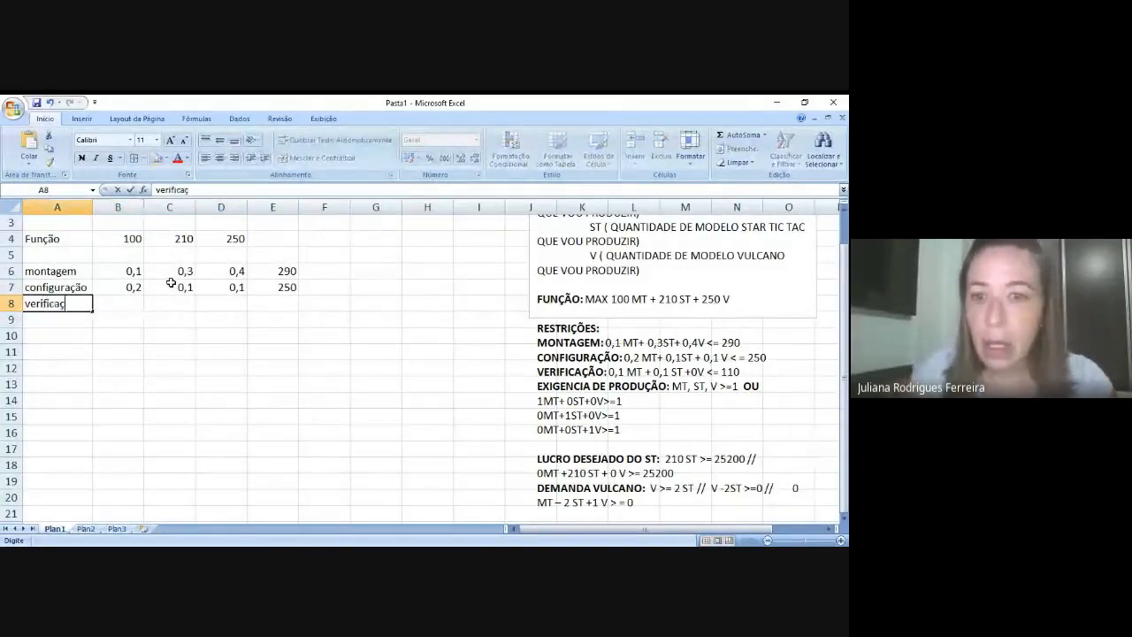
{"action": "type", "text": "ão"}
{"action": "key", "text": "Tab"}
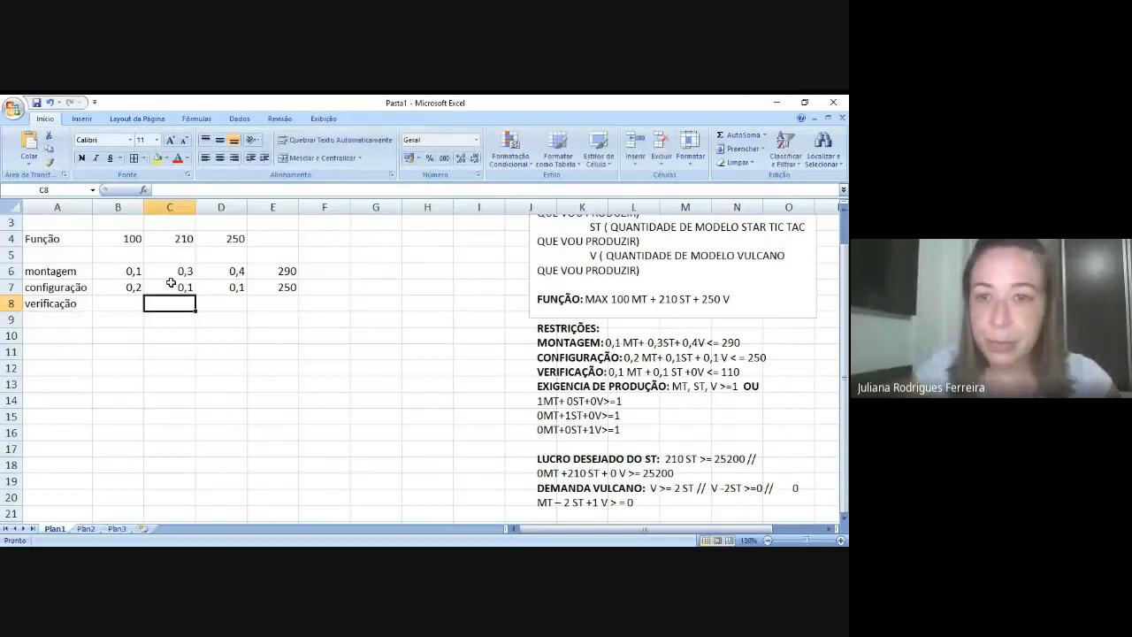
- Enter the verificação coefficients 0,1, 0,1 and 0 in B8 to D8 with the limit 110 in E8
{"action": "type", "text": "0,1"}
{"action": "key", "text": "Tab"}
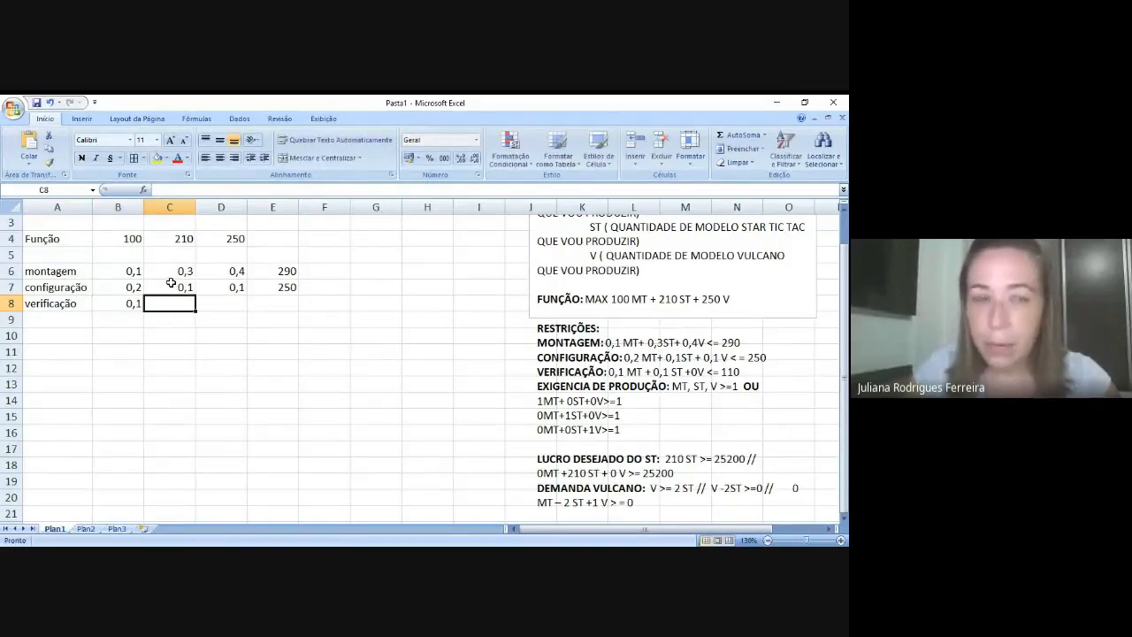
{"action": "type", "text": "0,1"}
{"action": "key", "text": "Tab"}
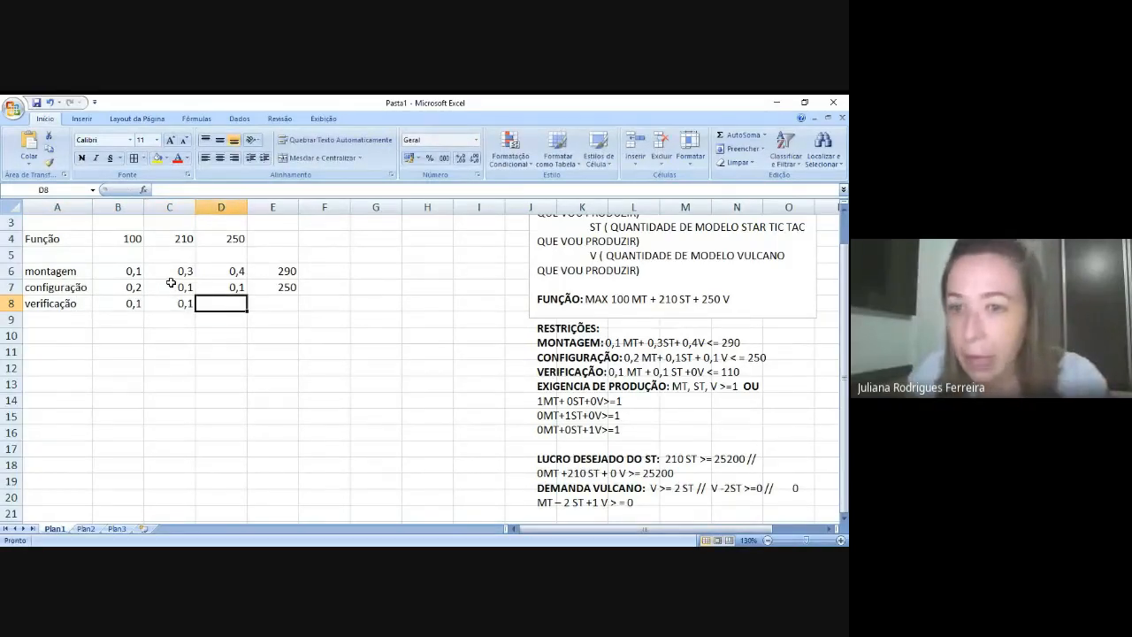
{"action": "type", "text": "0"}
{"action": "key", "text": "Tab"}
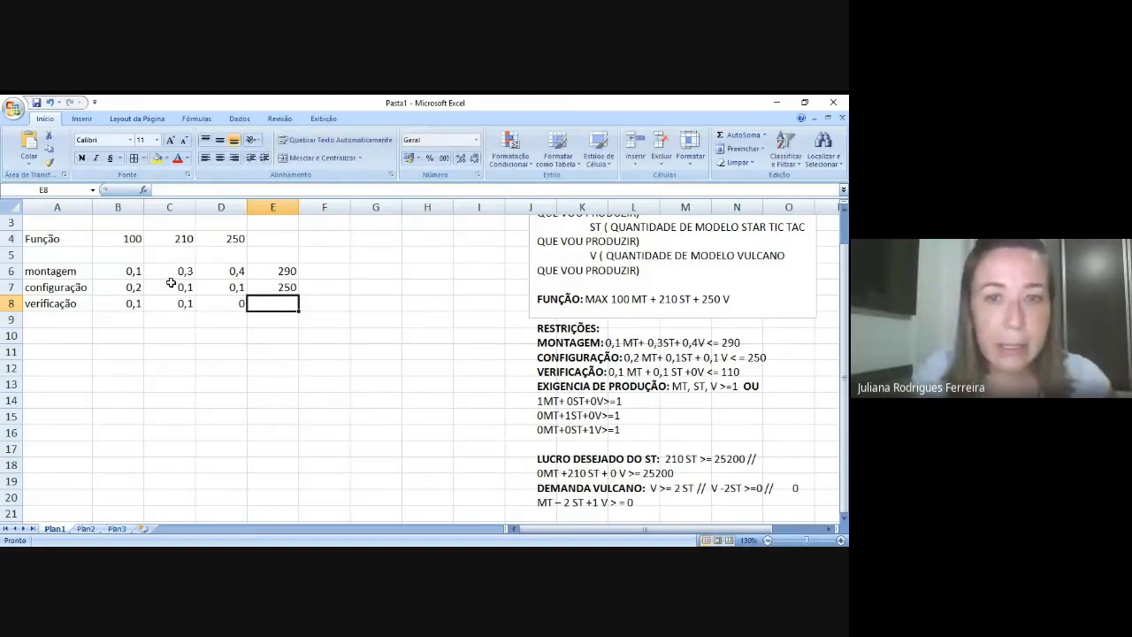
{"action": "type", "text": "110"}
{"action": "key", "text": "Return"}
- Label cell A9 "exigencia" and enter the minimum production limit 1 in E9
{"action": "key", "text": "Left"}
{"action": "key", "text": "Left"}
{"action": "key", "text": "Left"}
{"action": "key", "text": "Left"}
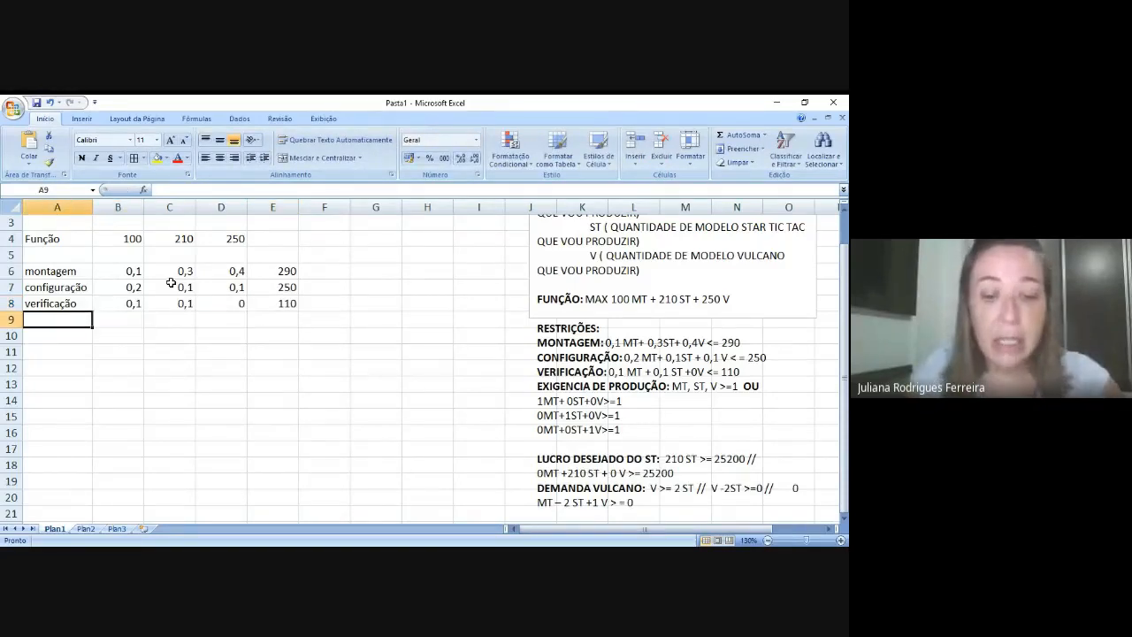
{"action": "type", "text": "exi"}
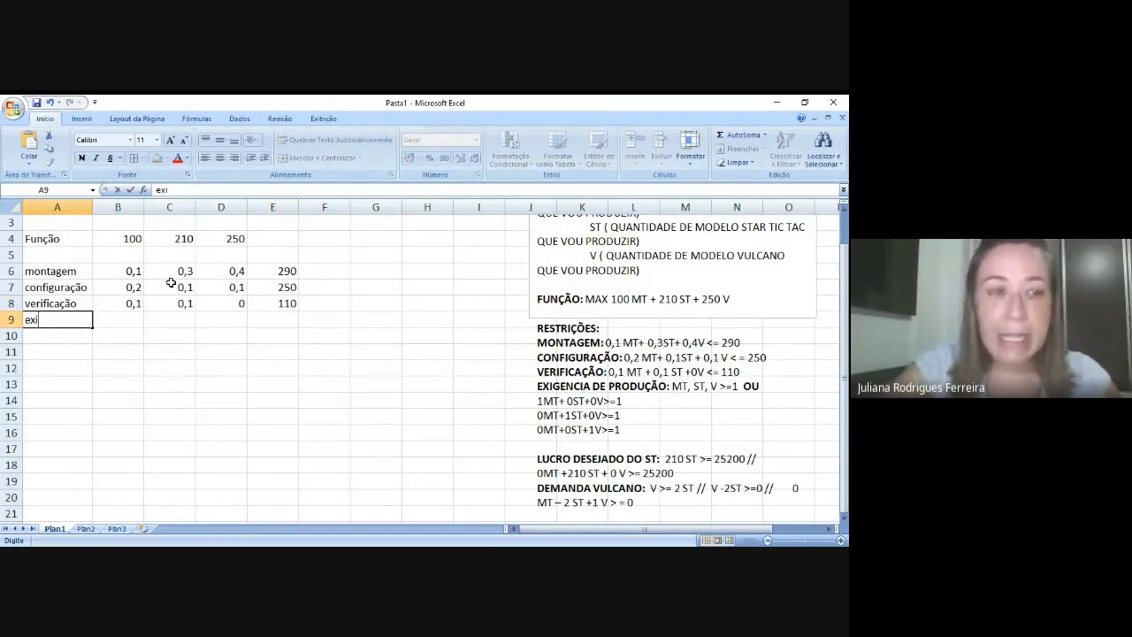
{"action": "type", "text": "gencia"}
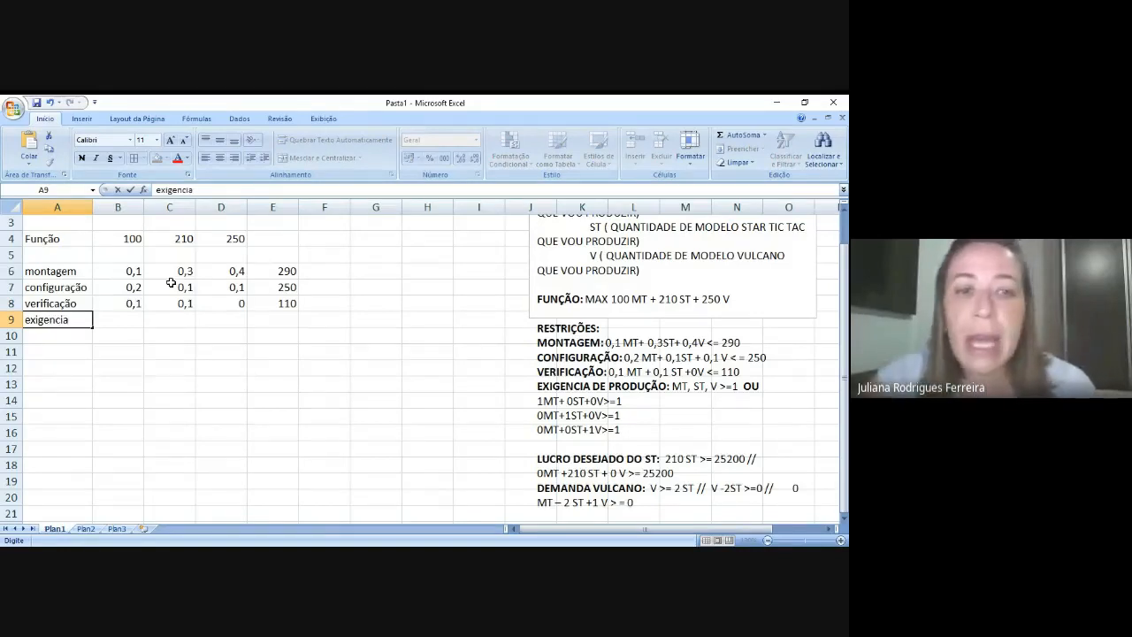
{"action": "key", "text": "Tab"}
{"action": "key", "text": "Right"}
{"action": "key", "text": "Right"}
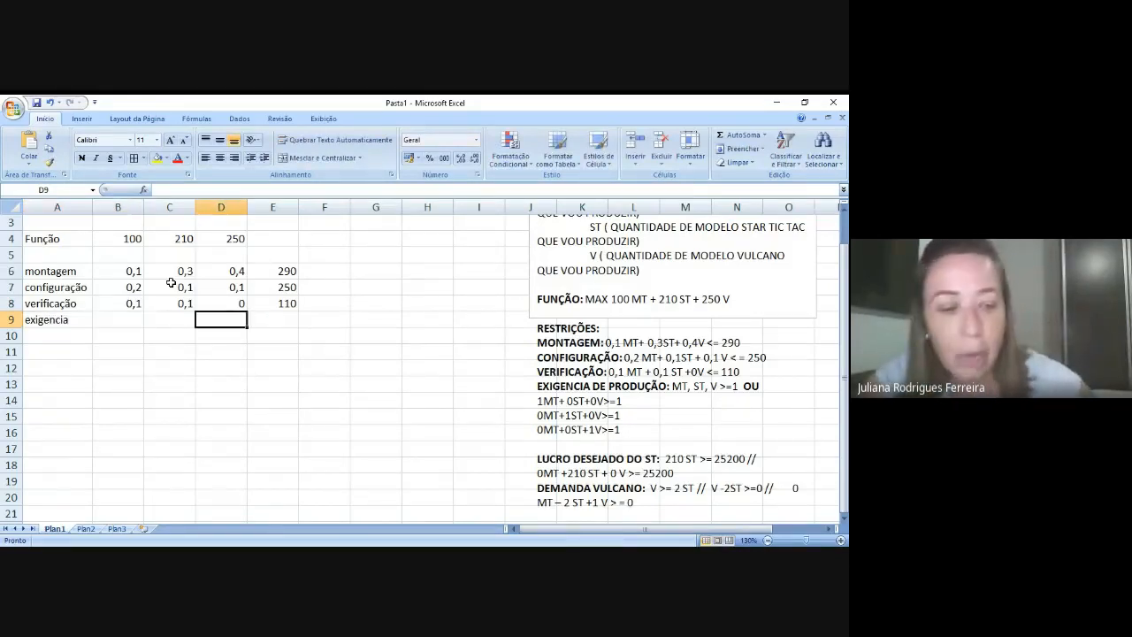
{"action": "key", "text": "Right"}
{"action": "type", "text": "1"}
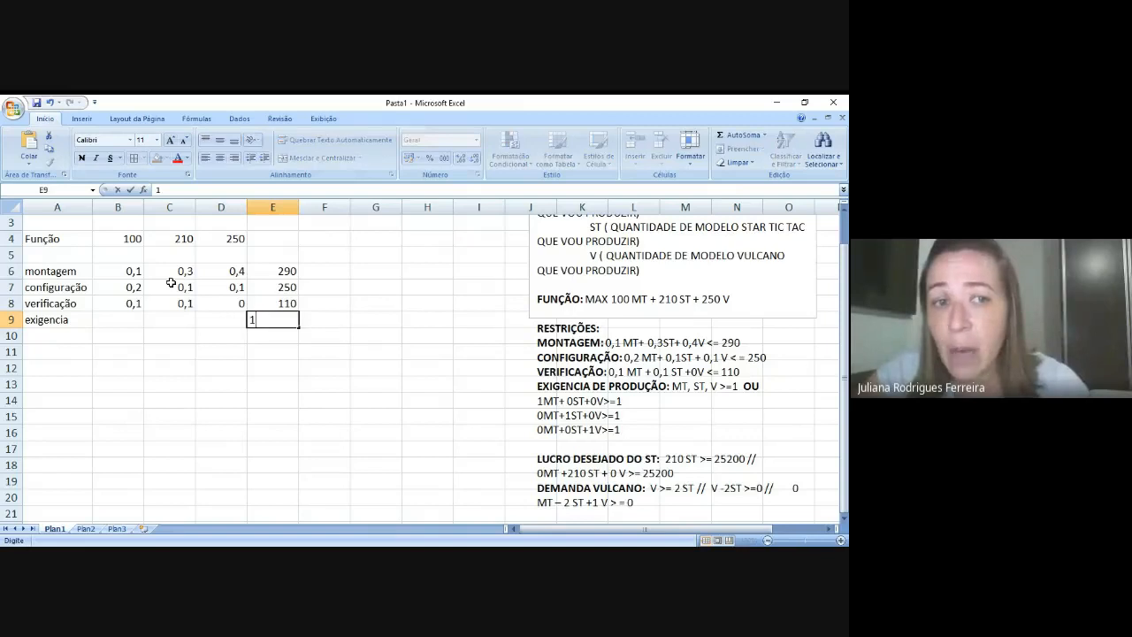
{"action": "key", "text": "Return"}
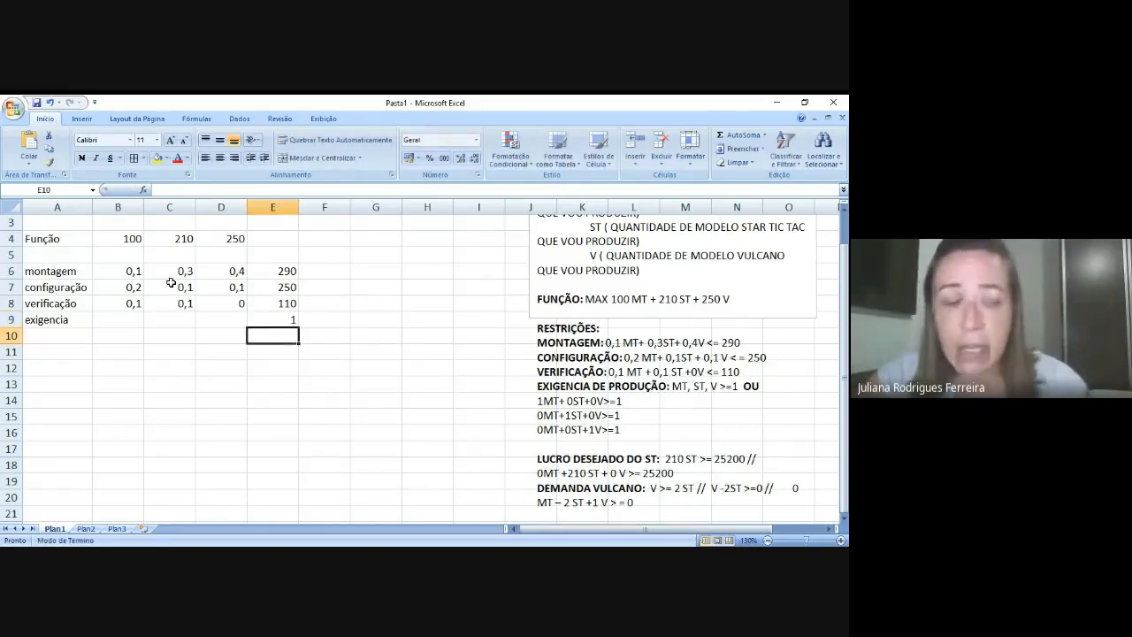
- Enter the coefficient 1 in each of the exigencia cells B9 to D9
{"action": "key", "text": "Up"}
{"action": "key", "text": "Left"}
{"action": "key", "text": "Left"}
{"action": "key", "text": "Left"}
{"action": "type", "text": "1"}
{"action": "key", "text": "Right"}
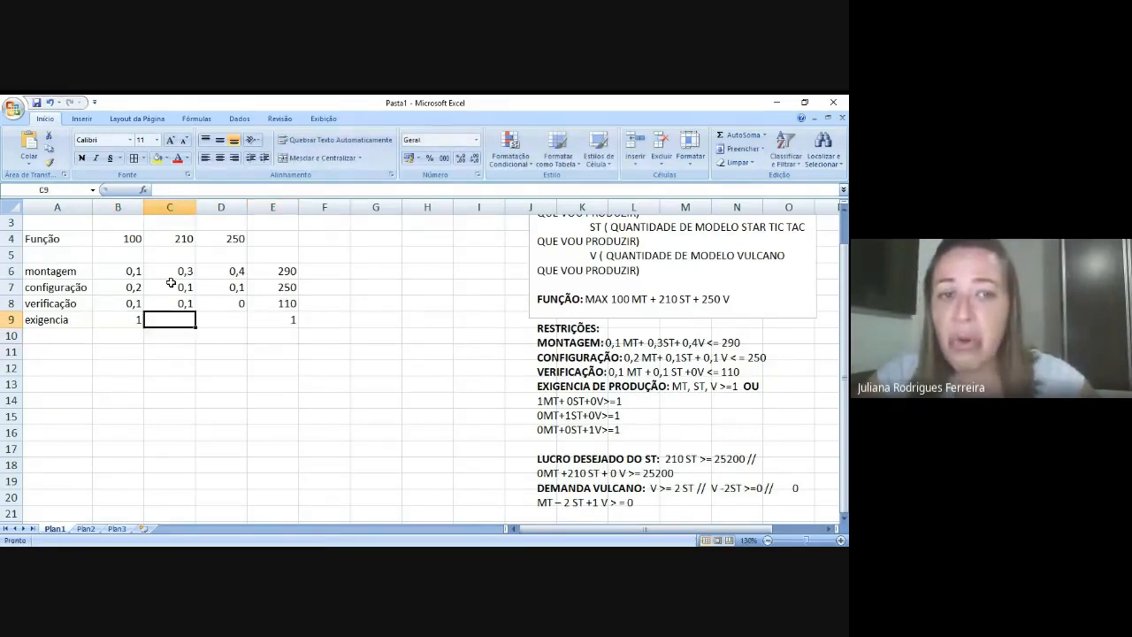
{"action": "type", "text": "1"}
{"action": "key", "text": "Right"}
{"action": "type", "text": "1"}
{"action": "key", "text": "Right"}
{"action": "key", "text": "Right"}
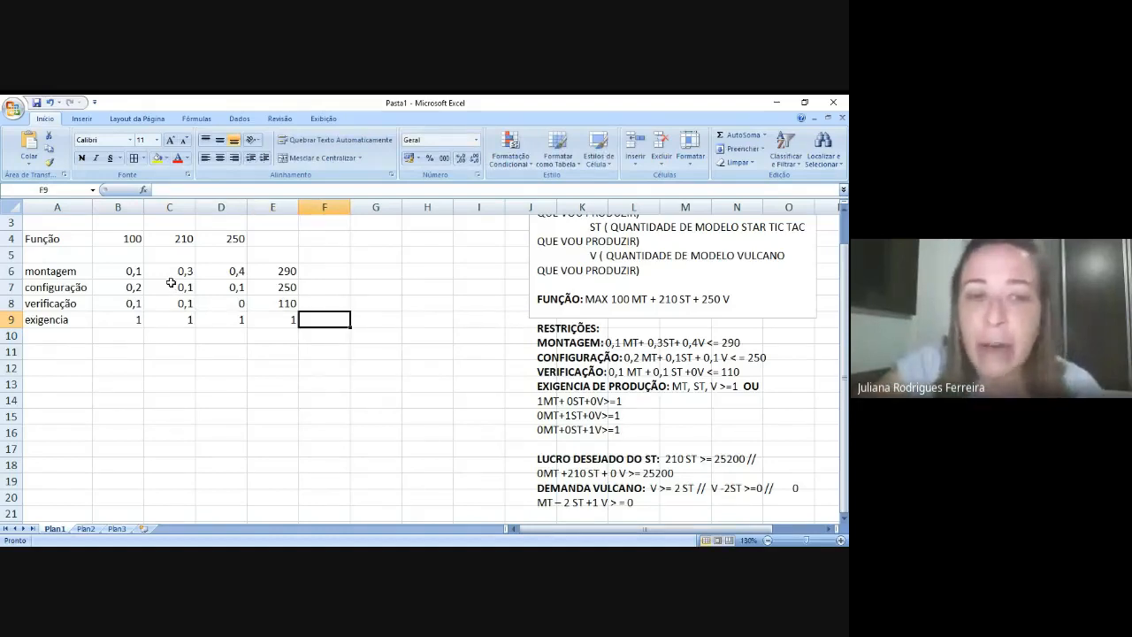
- Fill cells F6 to F9, beside the constraint limits, with yellow
{"action": "left_click_drag", "start_coordinate": [331, 273], "coordinate": [328, 313]}
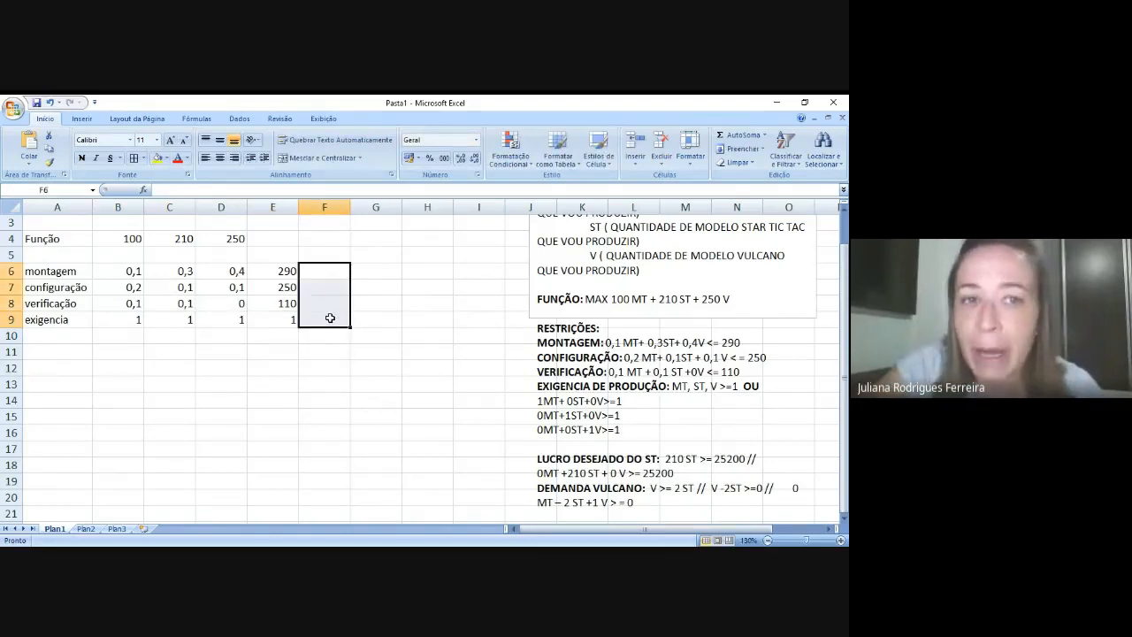
{"action": "left_click", "coordinate": [156, 157]}
{"action": "left_click", "coordinate": [332, 322]}
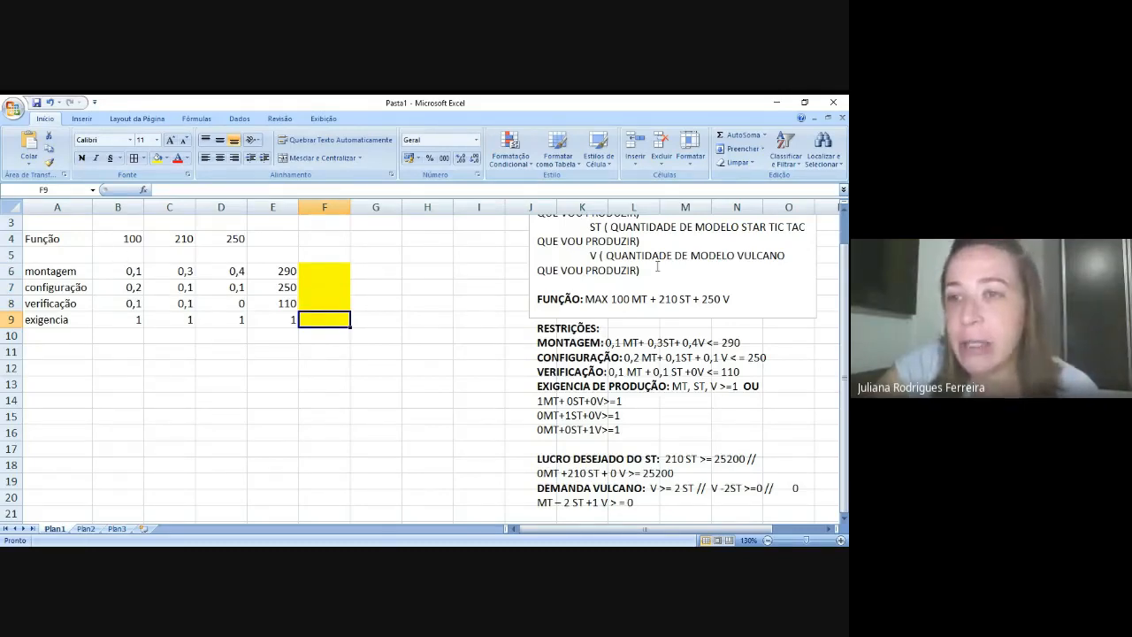
- Select the yellow variable cells B2 to D2 under the MT, ST and V headings
{"action": "scroll", "coordinate": [512, 284], "scroll_direction": "up", "scroll_amount": 1}
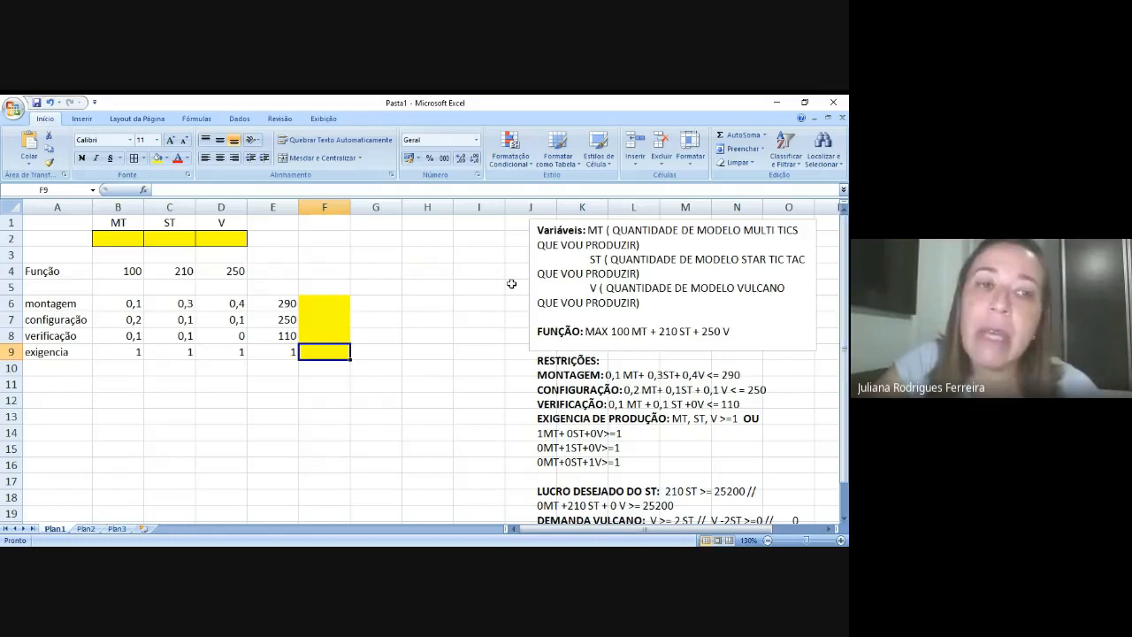
{"action": "left_click", "coordinate": [115, 238]}
{"action": "left_click_drag", "start_coordinate": [115, 238], "coordinate": [213, 235]}
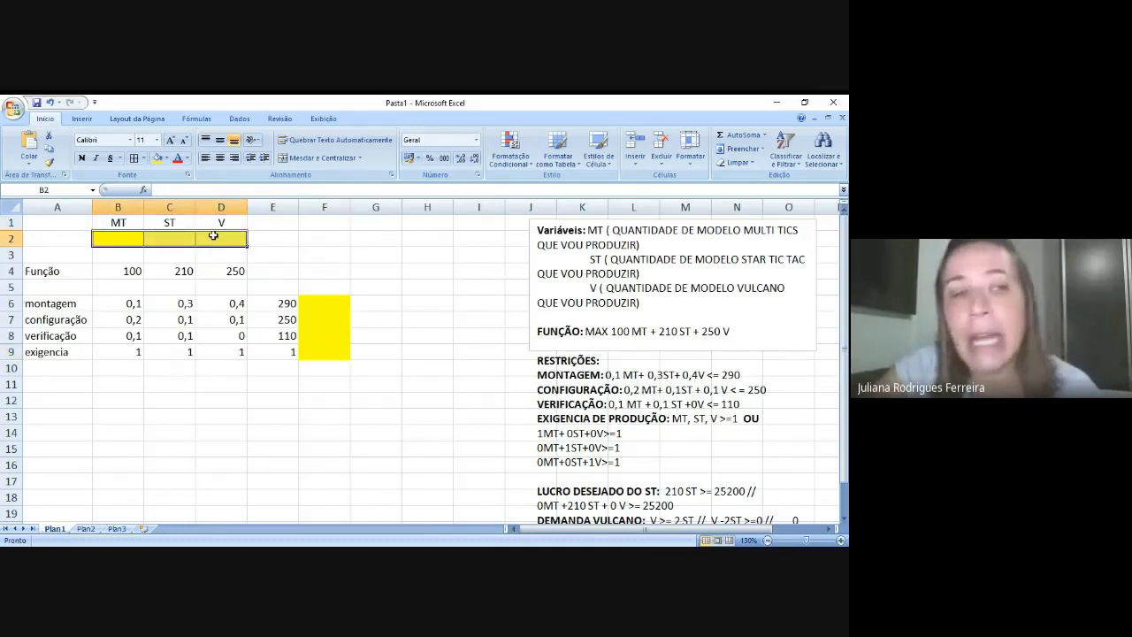
{"action": "left_click", "coordinate": [135, 238]}
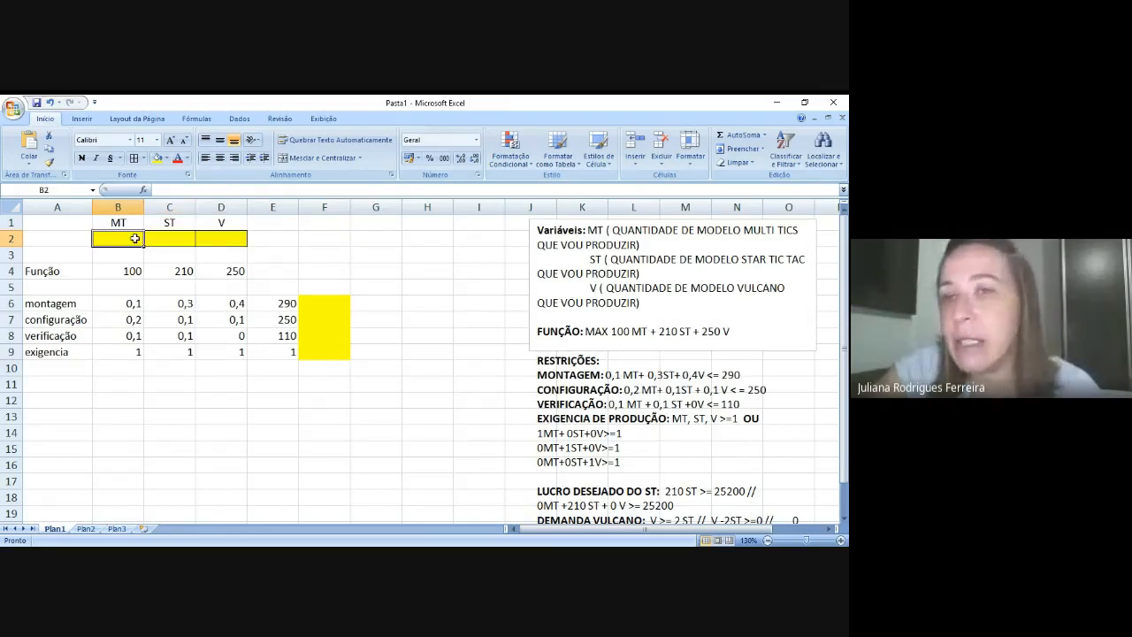
{"action": "left_click_drag", "start_coordinate": [135, 238], "coordinate": [209, 237]}
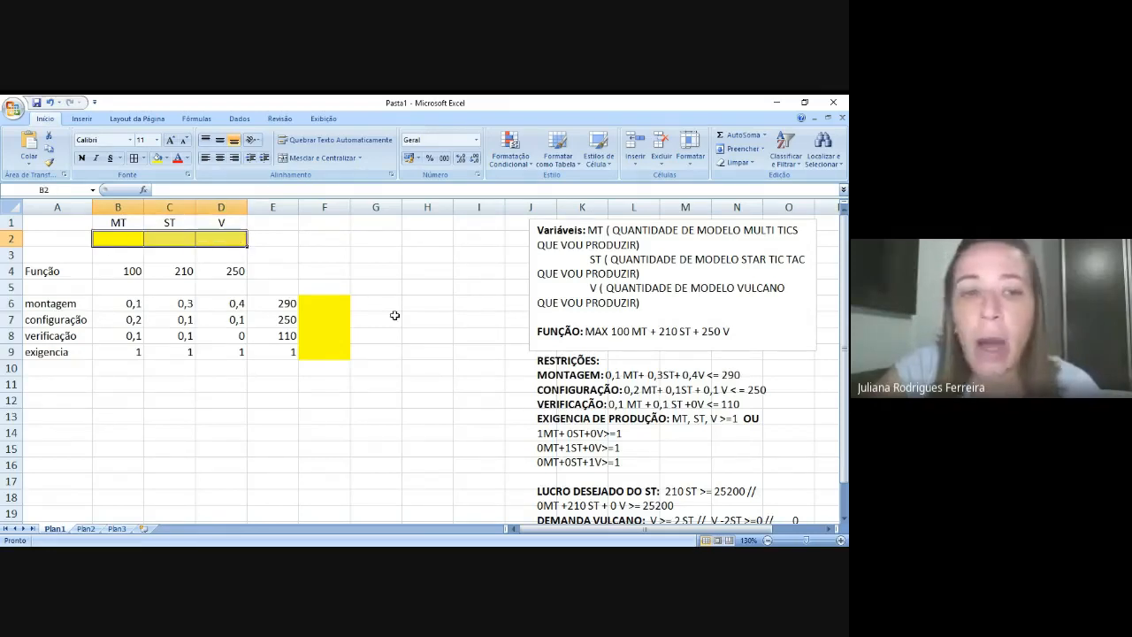
- Extend the label in cell A9 to "exigencia MT"
{"action": "left_click", "coordinate": [294, 353]}
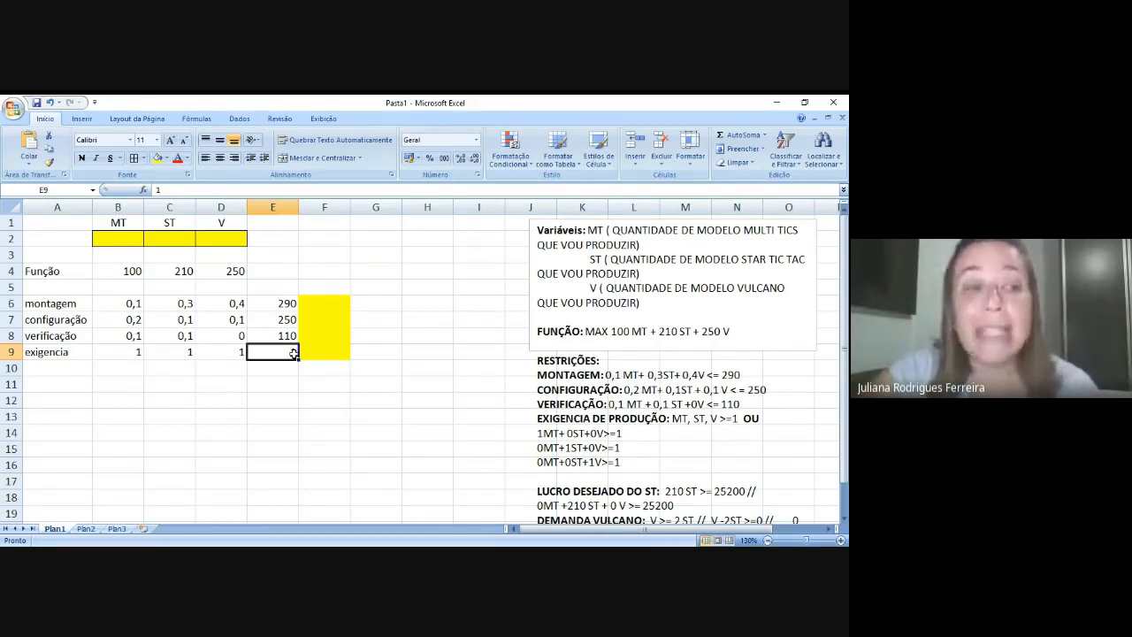
{"action": "left_click", "coordinate": [77, 353]}
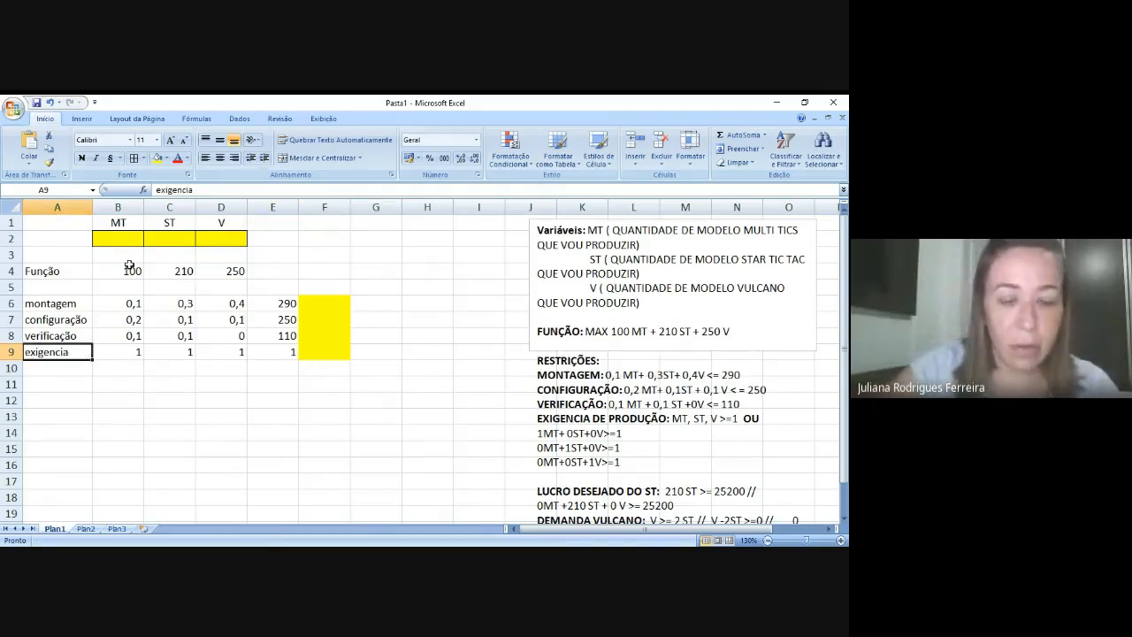
{"action": "left_click", "coordinate": [217, 190]}
{"action": "type", "text": "MT"}
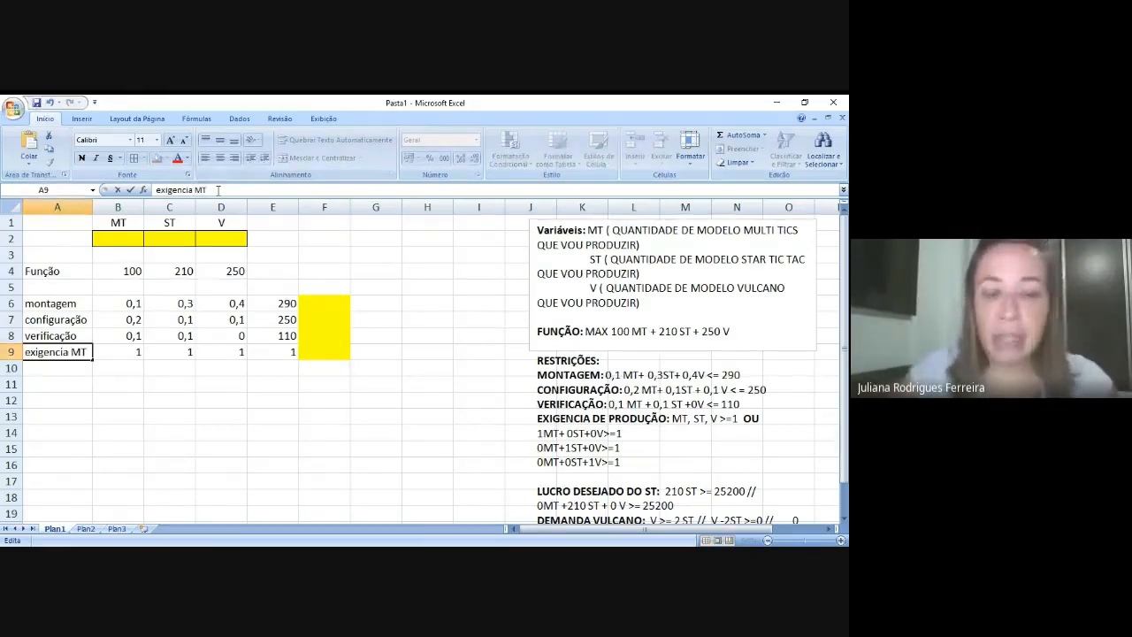
{"action": "key", "text": "ctrl+Return"}
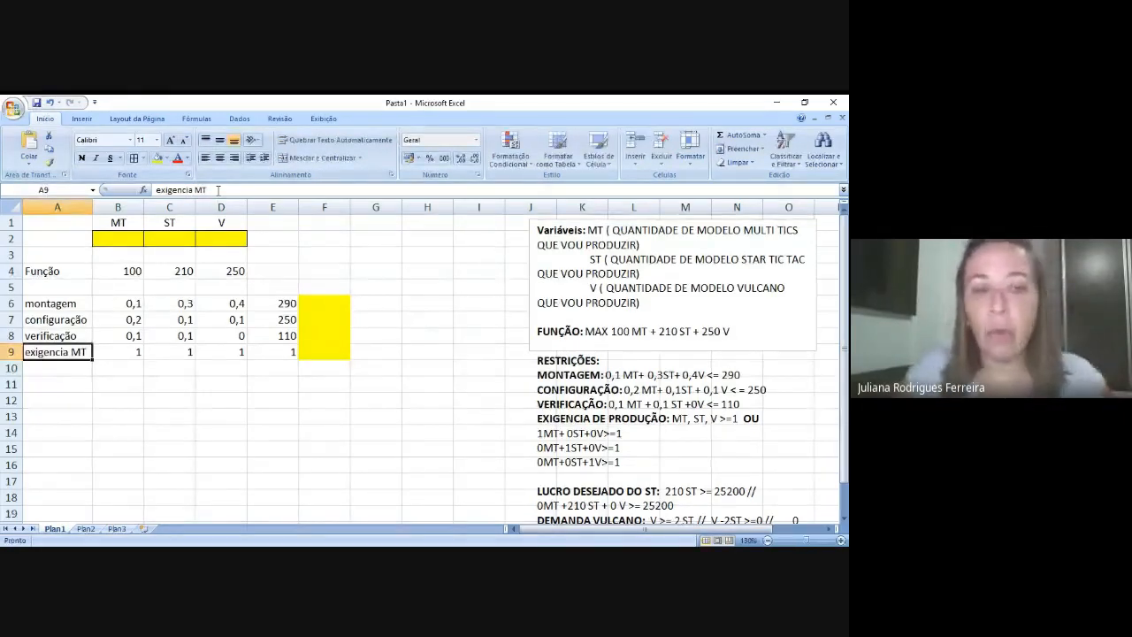
- Set the ST and V coefficients of the exigencia MT row, cells C9 and D9, to 0
{"action": "key", "text": "Right"}
{"action": "key", "text": "Right"}
{"action": "type", "text": "0"}
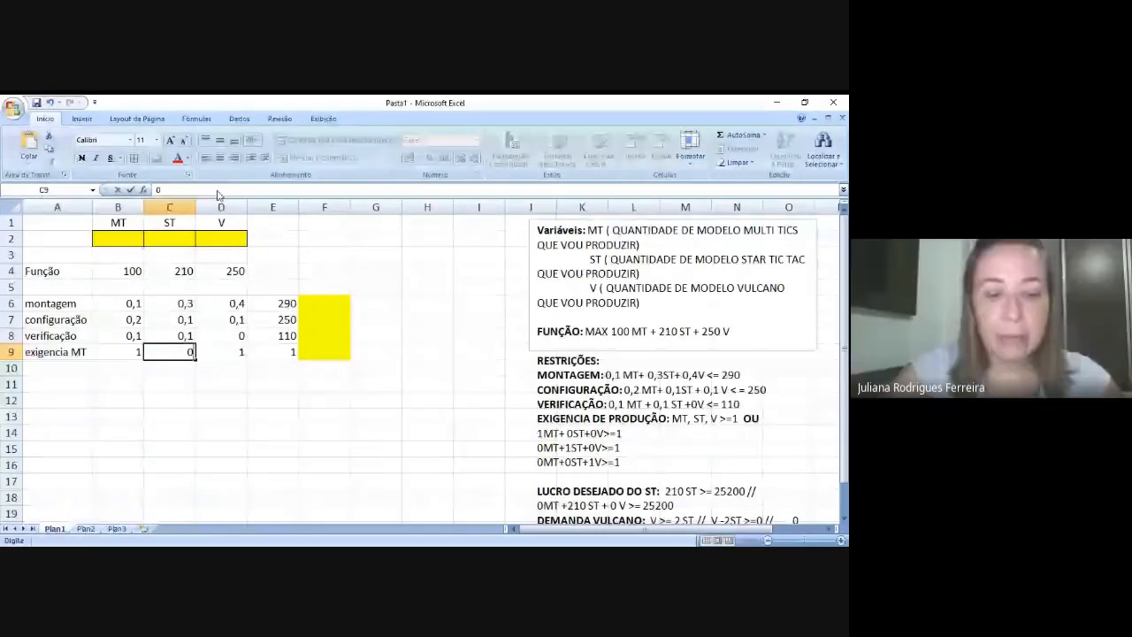
{"action": "key", "text": "Return"}
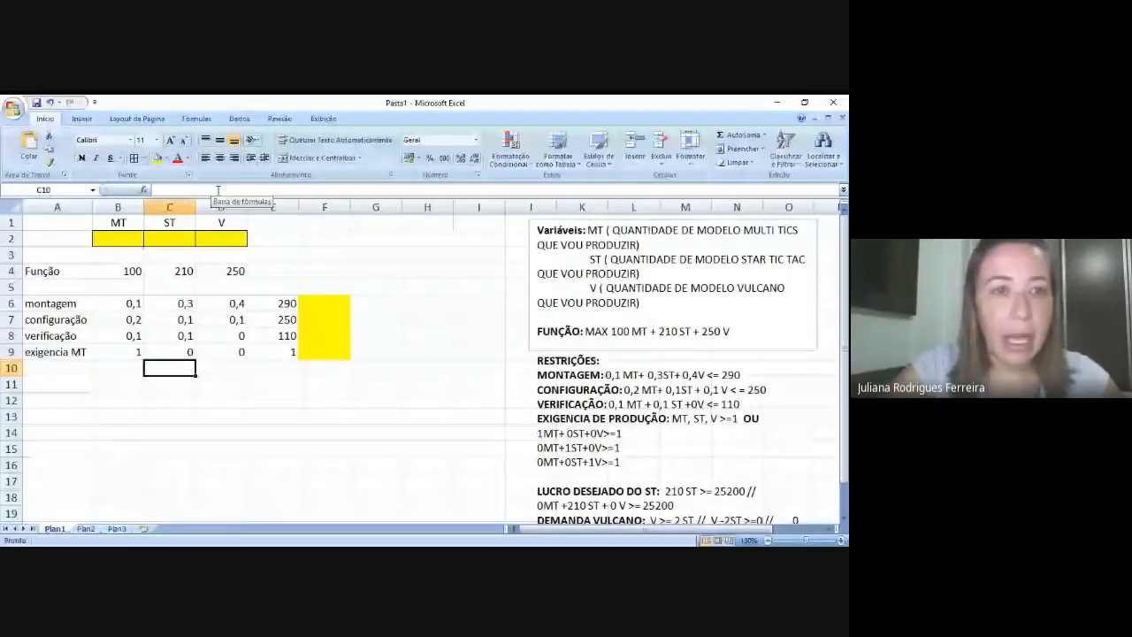
- Label cell A10 "exigencia ST" and enter the coefficients 0 for MT in B10 and 1 for ST in C10
{"action": "key", "text": "Left"}
{"action": "key", "text": "Left"}
{"action": "type", "text": "exigenc"}
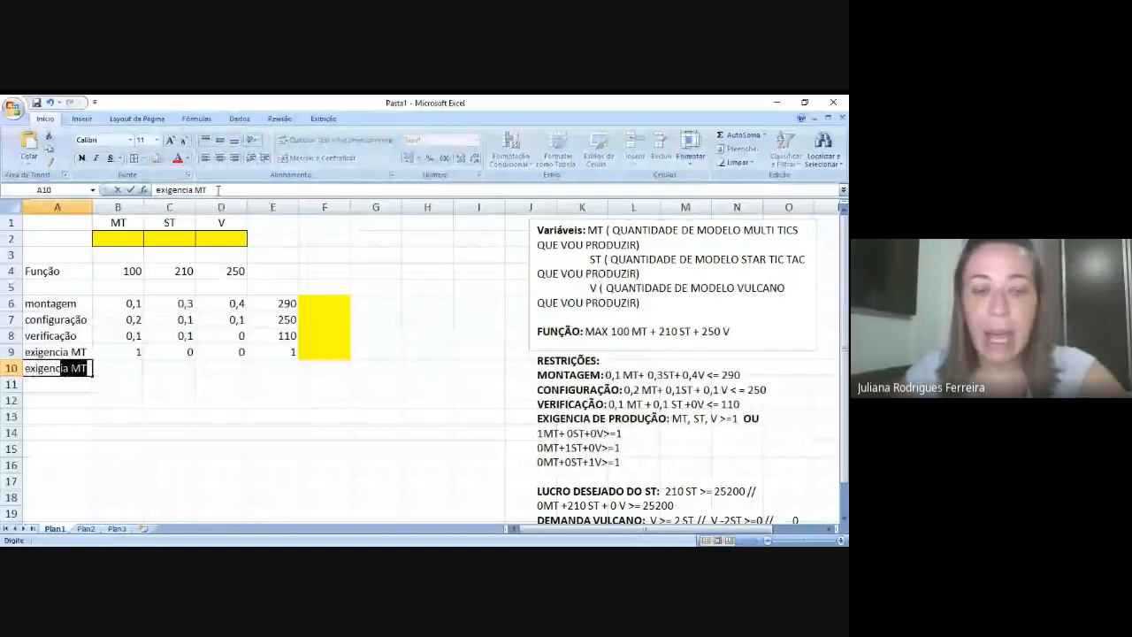
{"action": "type", "text": "ia "}
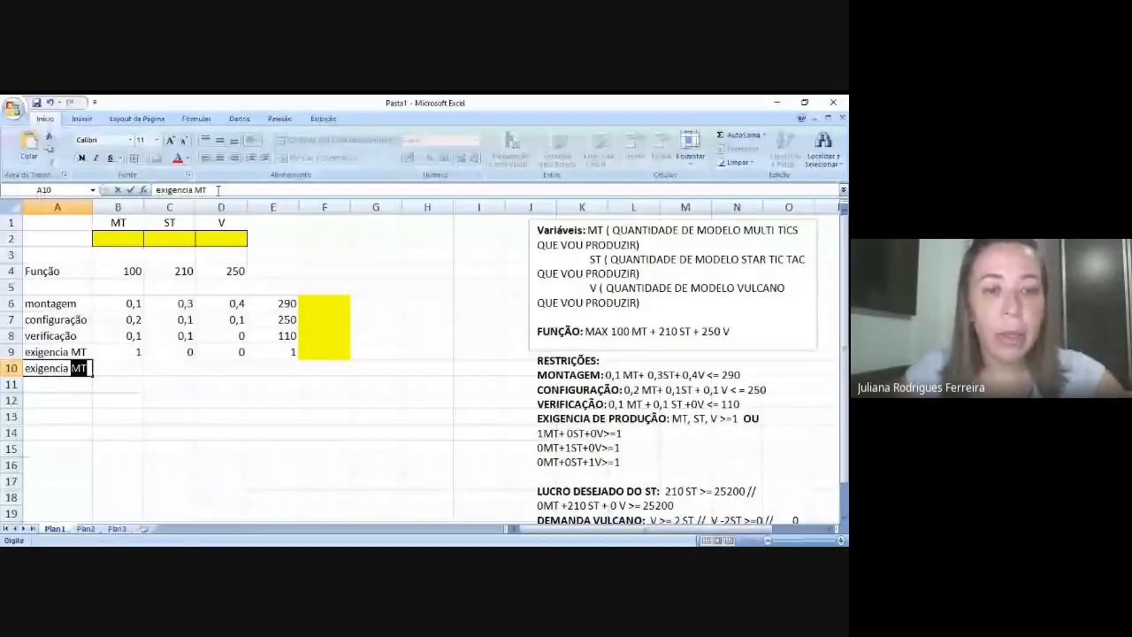
{"action": "type", "text": "ST"}
{"action": "key", "text": "Tab"}
{"action": "type", "text": "0"}
{"action": "key", "text": "Tab"}
{"action": "type", "text": "1"}
{"action": "key", "text": "Tab"}
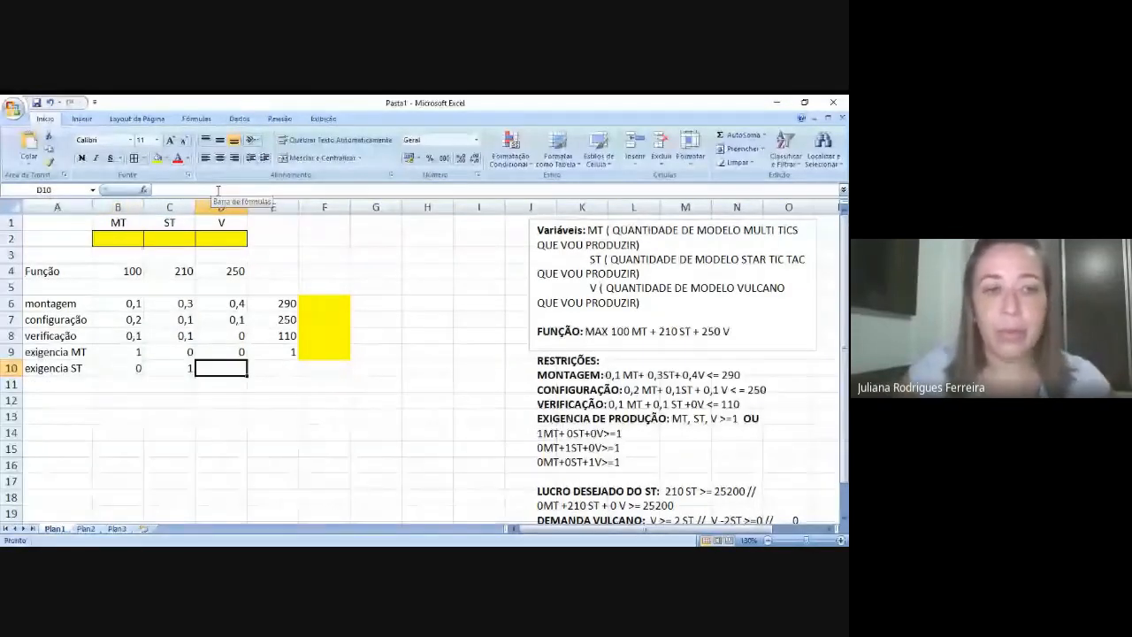
- Complete the exigencia ST row with a V coefficient of 0 and a limit of 1
{"action": "type", "text": "0"}
{"action": "key", "text": "Tab"}
{"action": "type", "text": "1"}
{"action": "key", "text": "Return"}
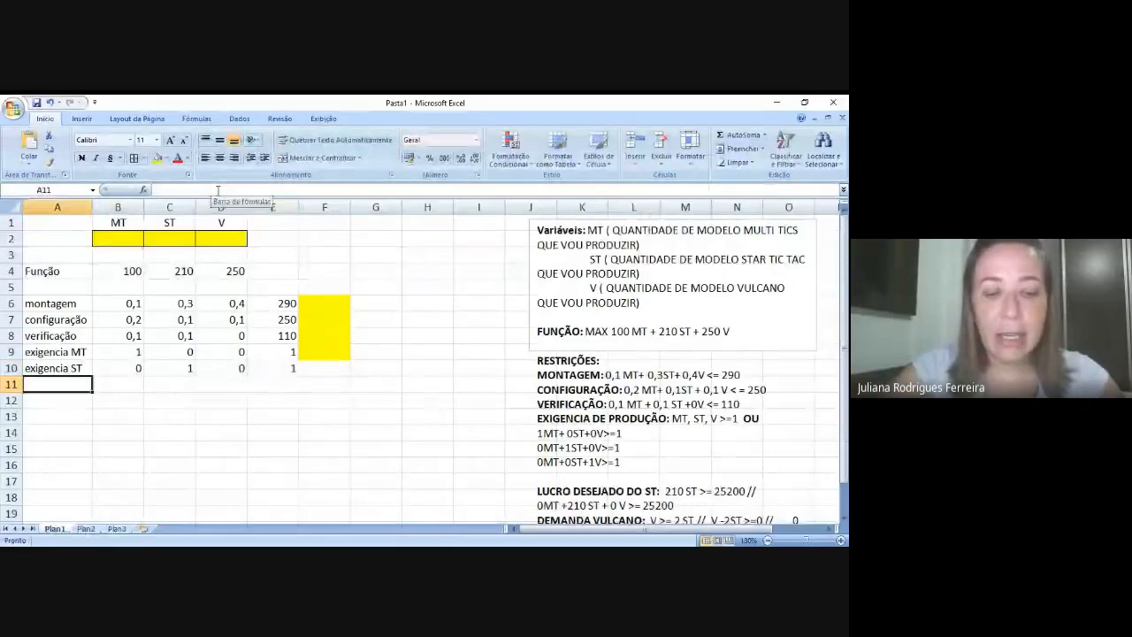
- Label the constraint row below exigencia ST, in cell A11, as "exigencia V"
{"action": "type", "text": "exign"}
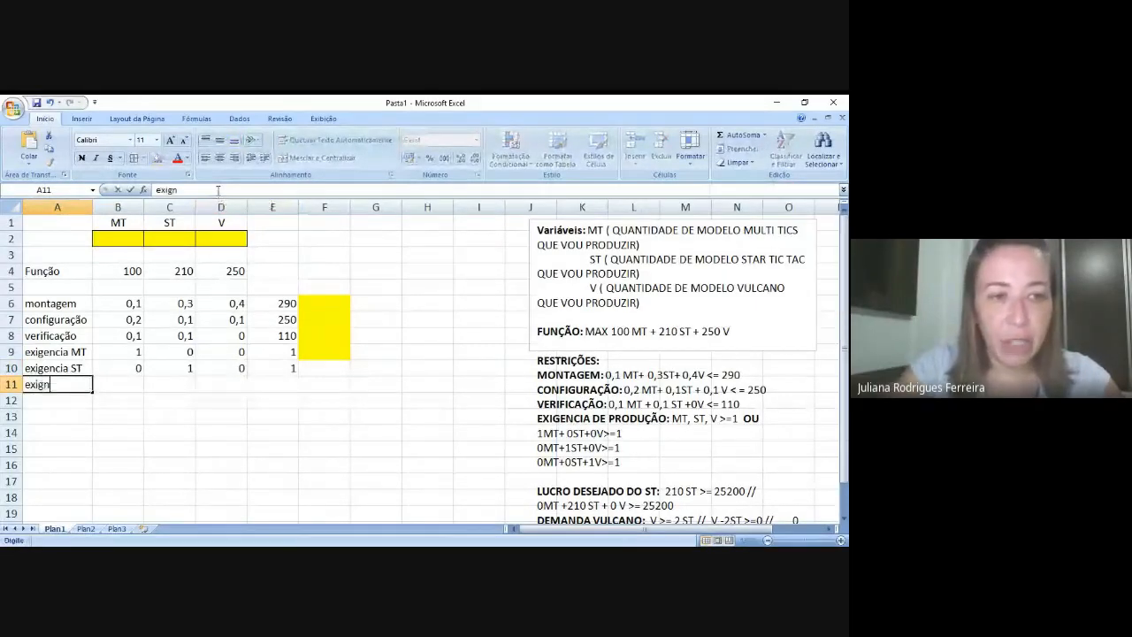
{"action": "key", "text": "BackSpace"}
{"action": "key", "text": "BackSpace"}
{"action": "type", "text": "gen"}
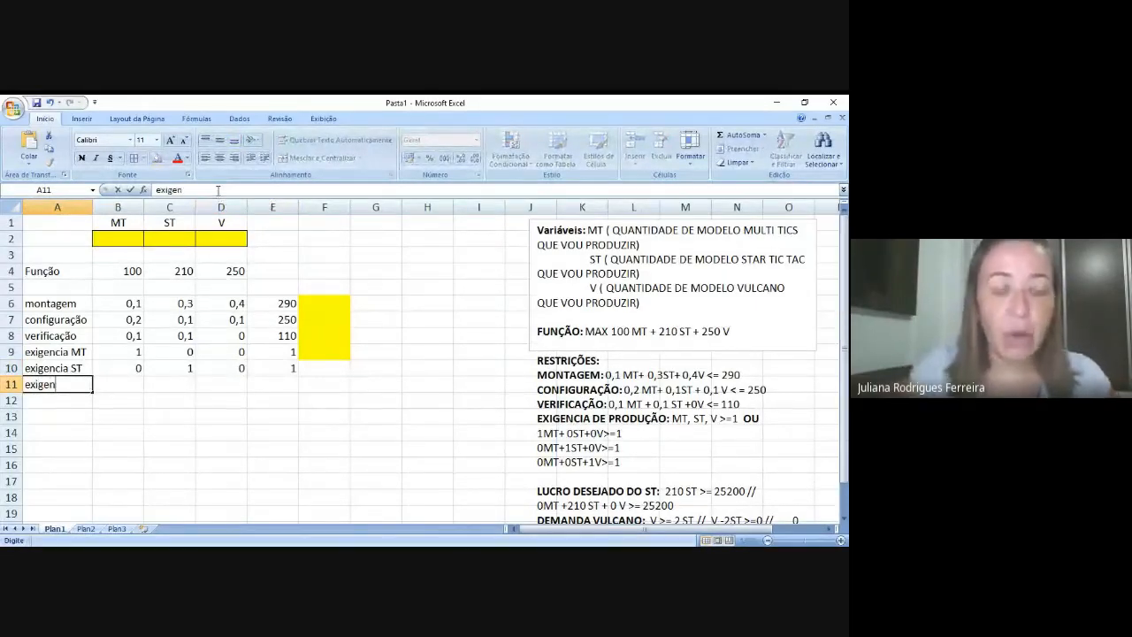
{"action": "type", "text": "cia"}
{"action": "key", "text": "Right"}
{"action": "key", "text": "Left"}
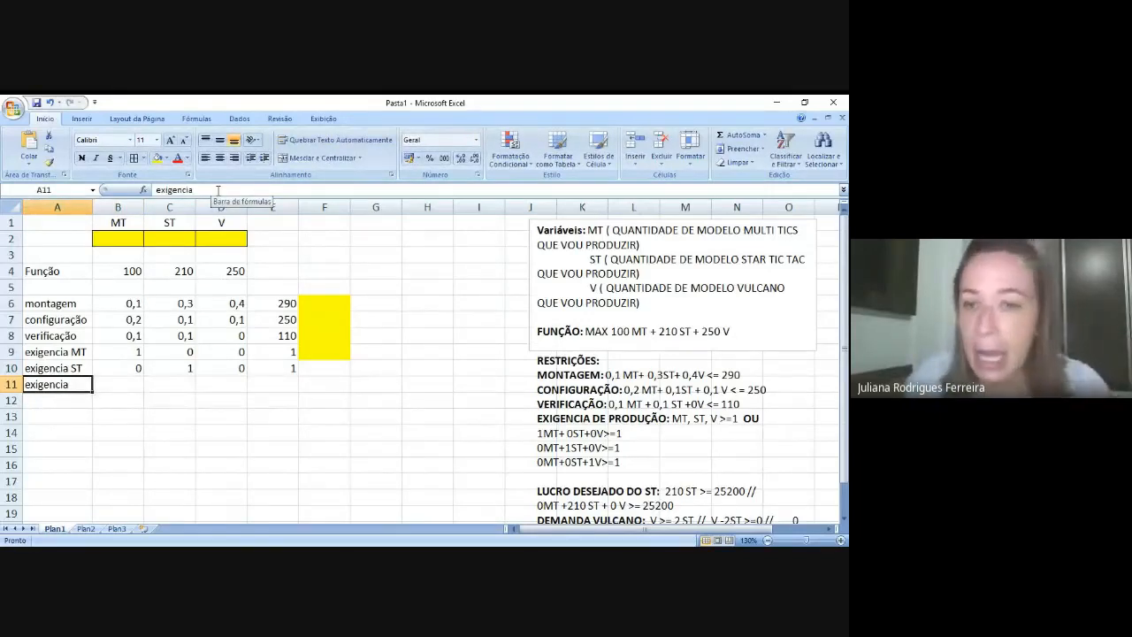
{"action": "left_click", "coordinate": [218, 191]}
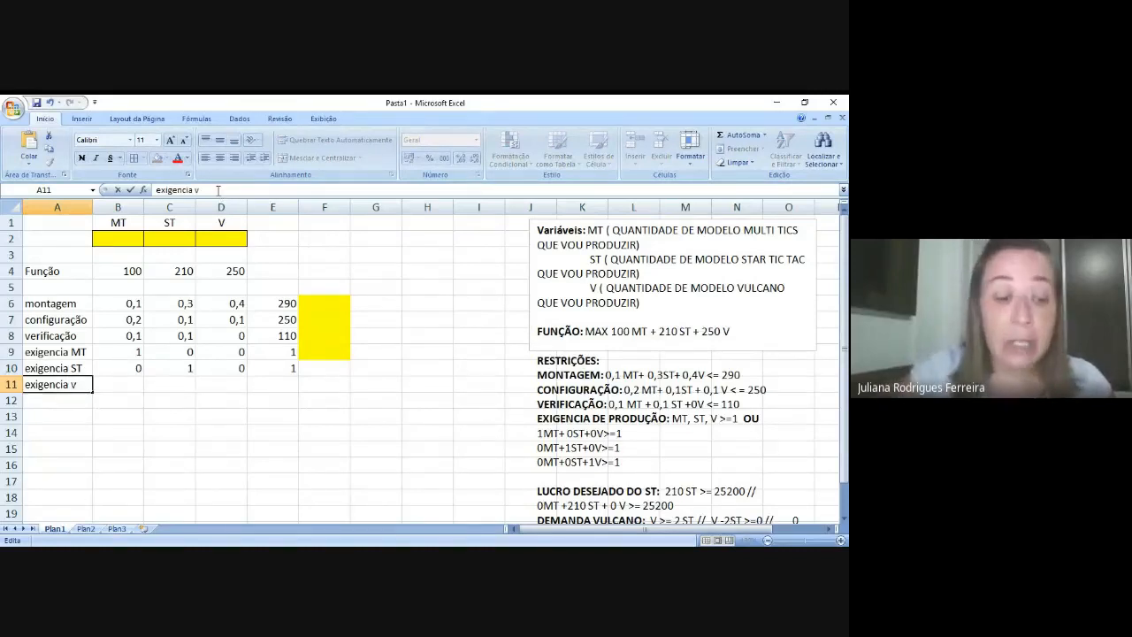
{"action": "type", "text": "V"}
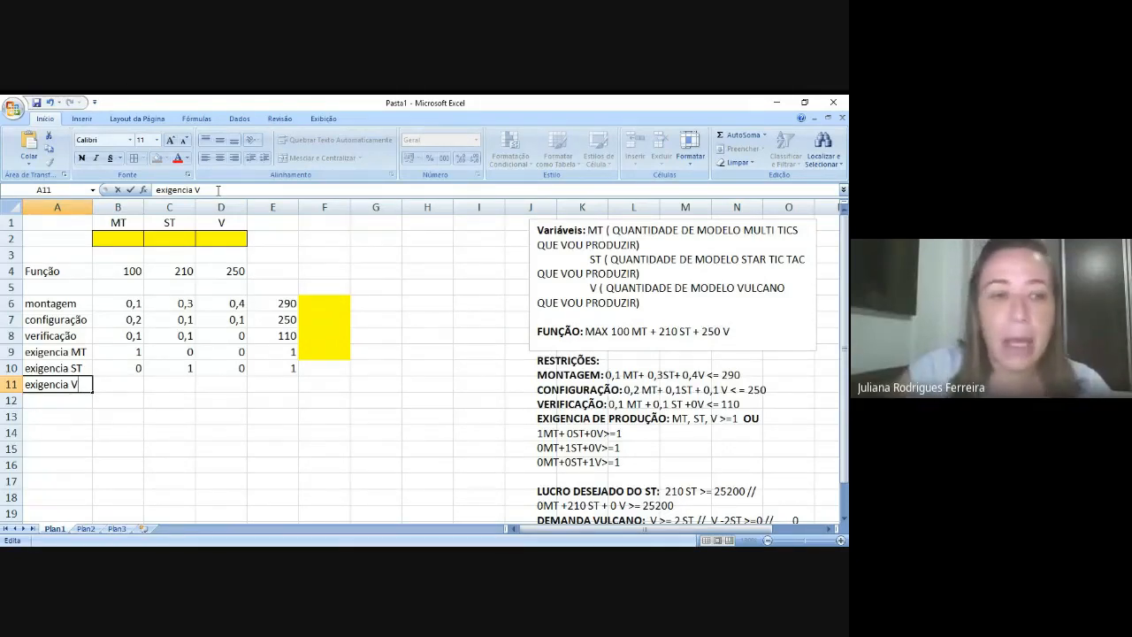
{"action": "key", "text": "Tab"}
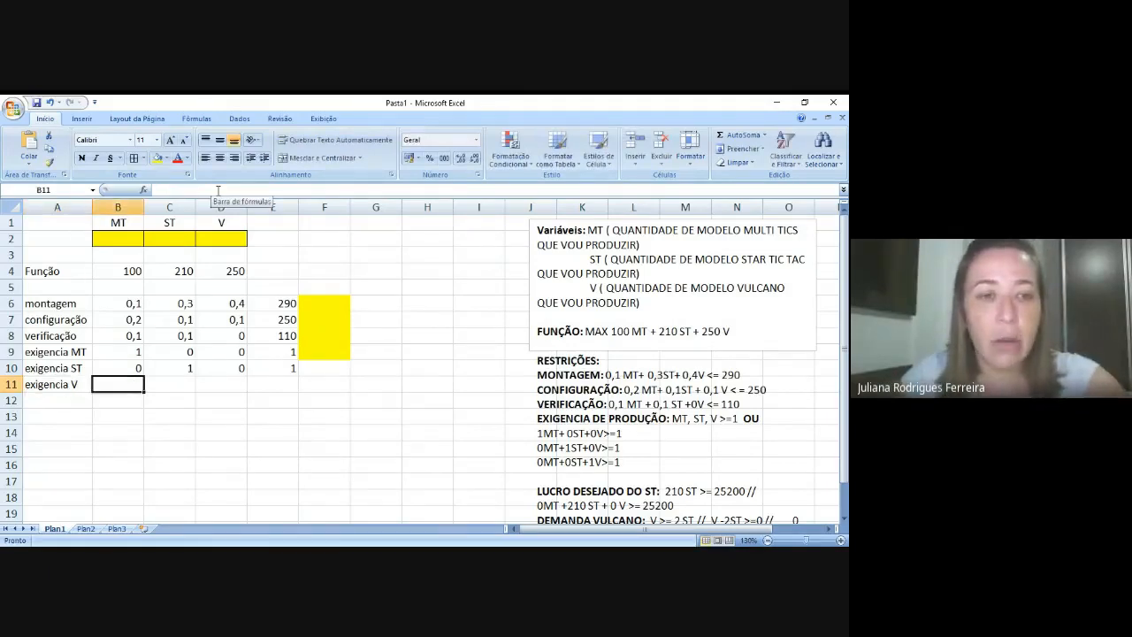
- Fill the exigencia V row with coefficients 0, 0 and 1 for MT, ST and V, and a limit of 1
{"action": "type", "text": "0"}
{"action": "key", "text": "Tab"}
{"action": "type", "text": "0"}
{"action": "key", "text": "Tab"}
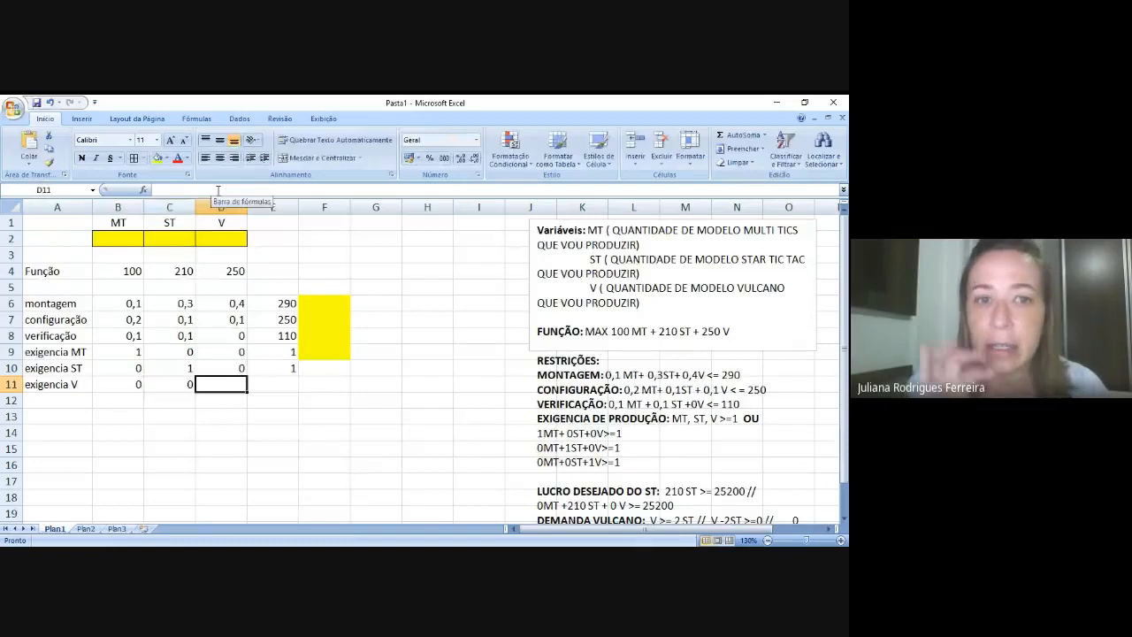
{"action": "type", "text": "1"}
{"action": "key", "text": "Tab"}
{"action": "type", "text": "1"}
{"action": "key", "text": "Return"}
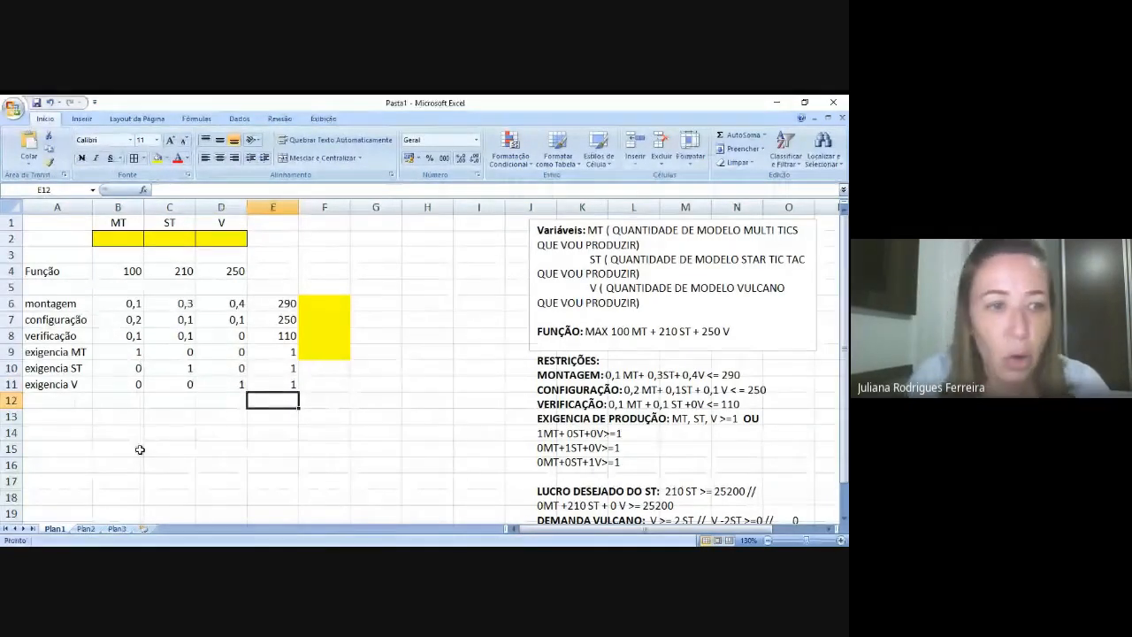
- Label cell A12 "lucro desejado" and auto-fit column A to the text
{"action": "left_click", "coordinate": [58, 398]}
{"action": "type", "text": "LUCRO"}
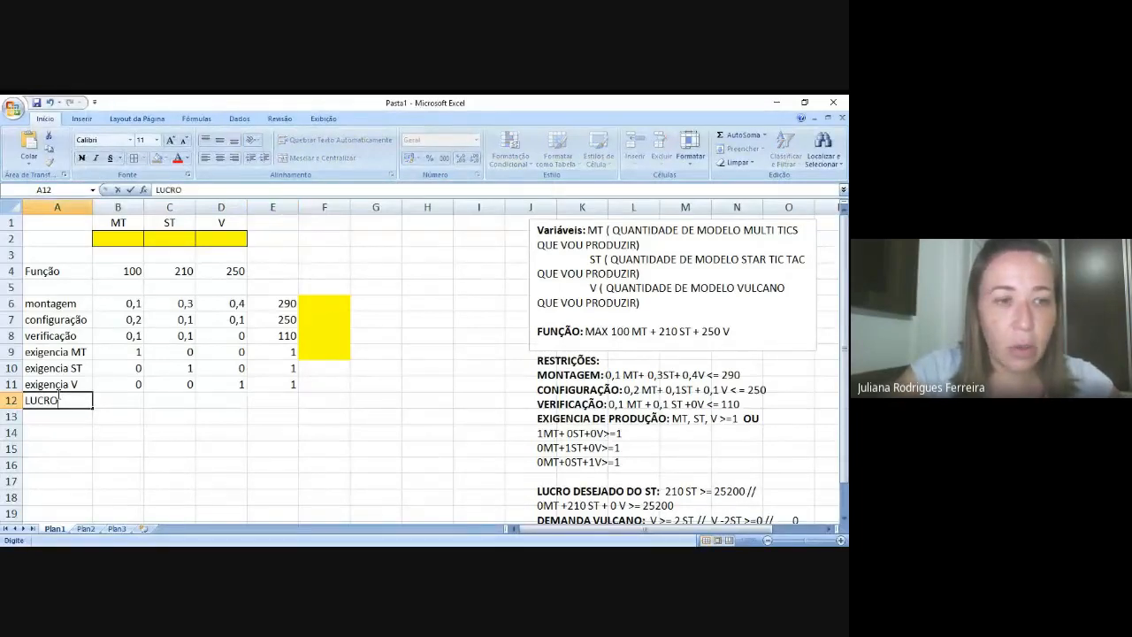
{"action": "key", "text": "BackSpace"}
{"action": "key", "text": "BackSpace"}
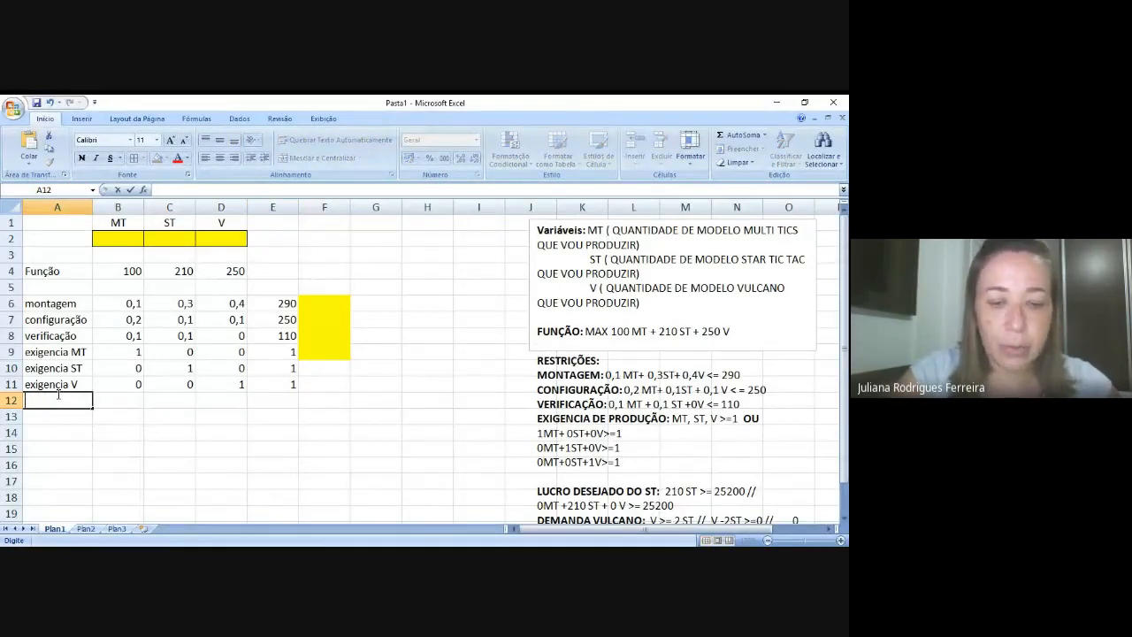
{"action": "type", "text": "lucro de"}
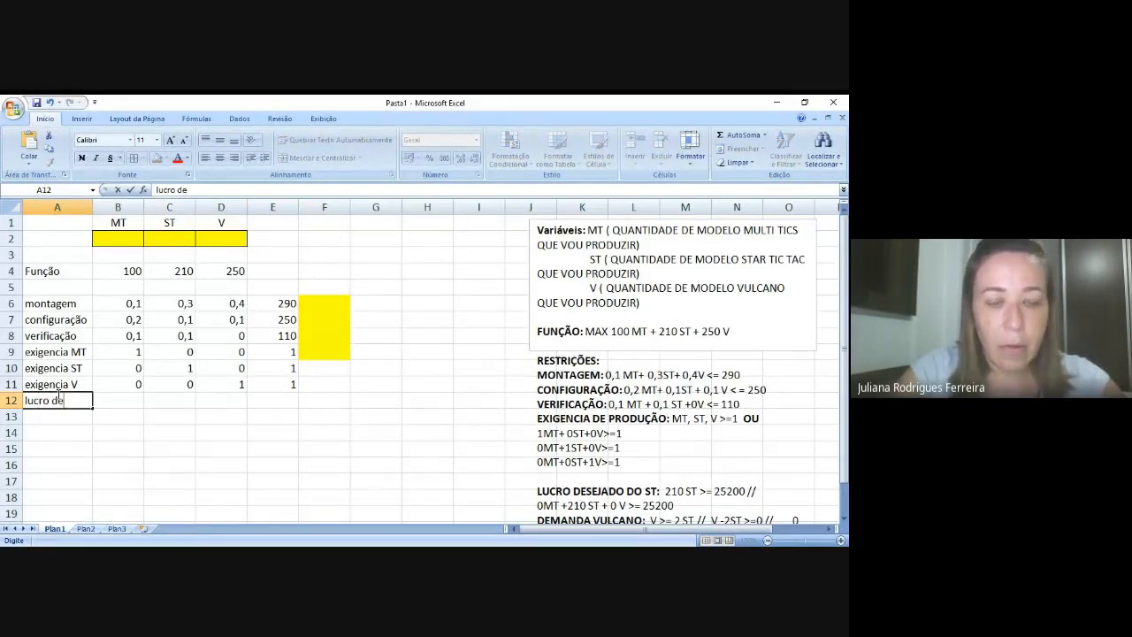
{"action": "type", "text": "sejado"}
{"action": "key", "text": "Return"}
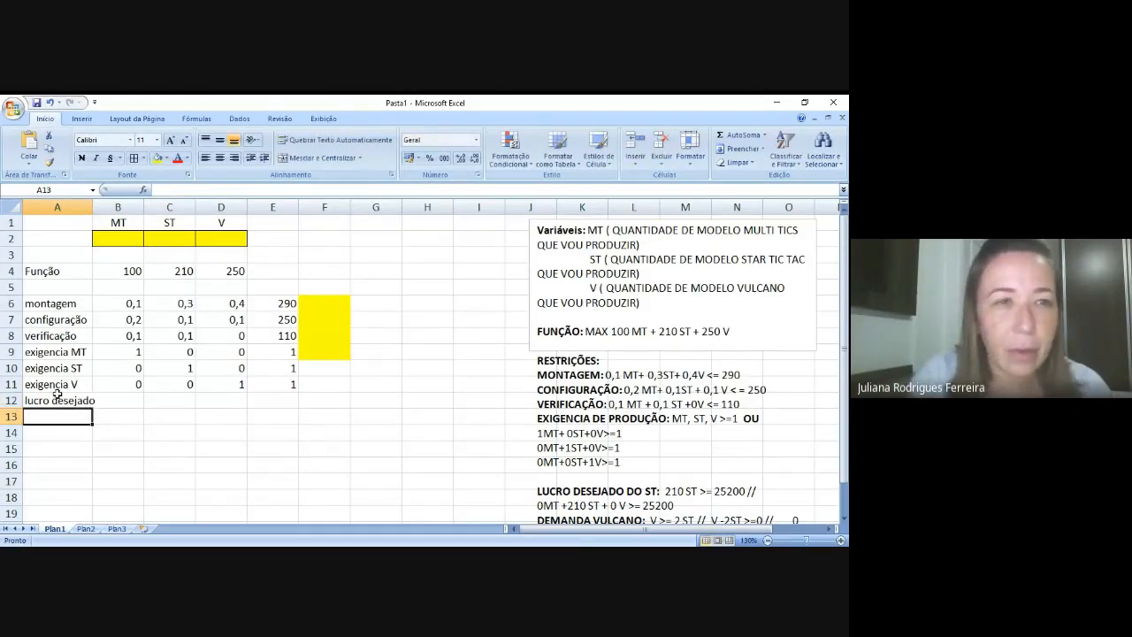
{"action": "double_click", "coordinate": [93, 205]}
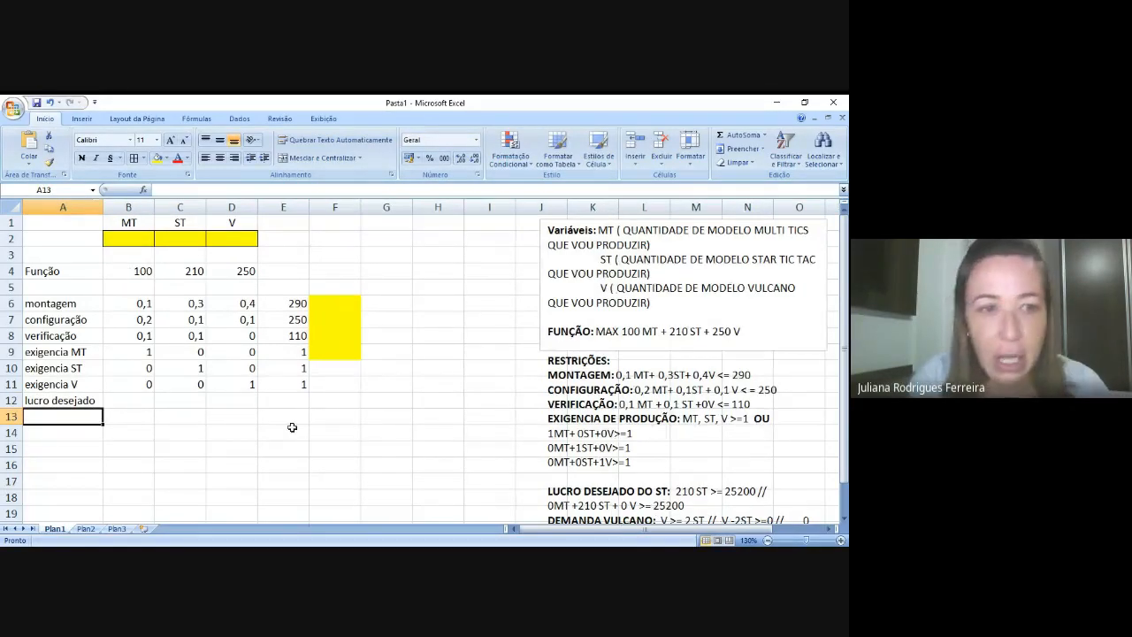
- Fill the lucro desejado row with coefficients 0, 210 and 0 for MT, ST and V, and a limit of 25200
{"action": "left_click", "coordinate": [147, 401]}
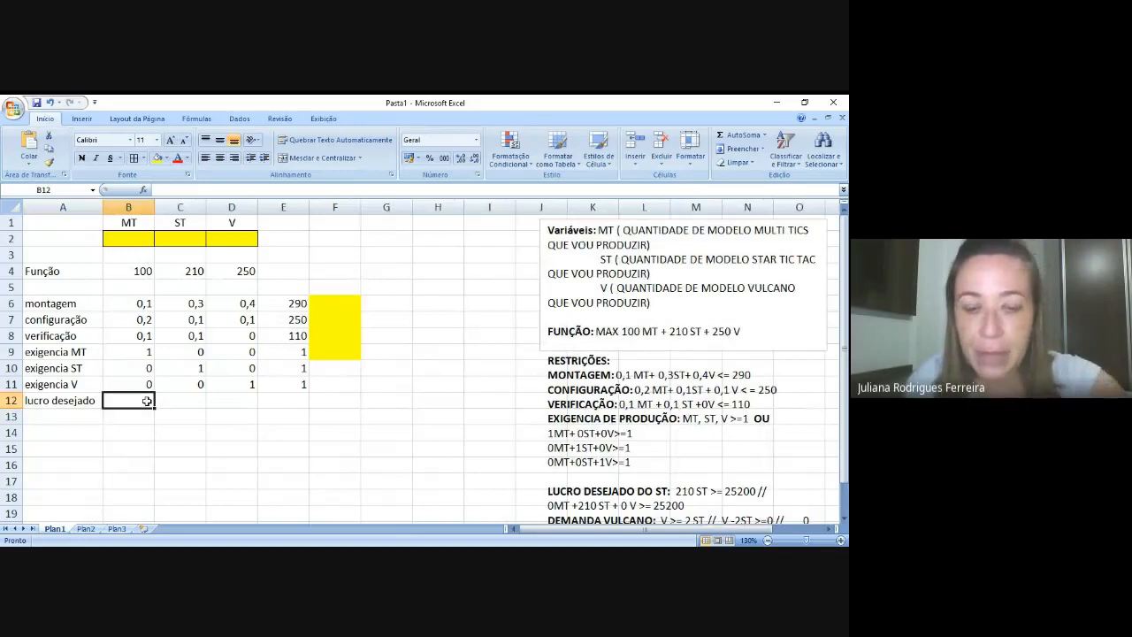
{"action": "key", "text": "Tab"}
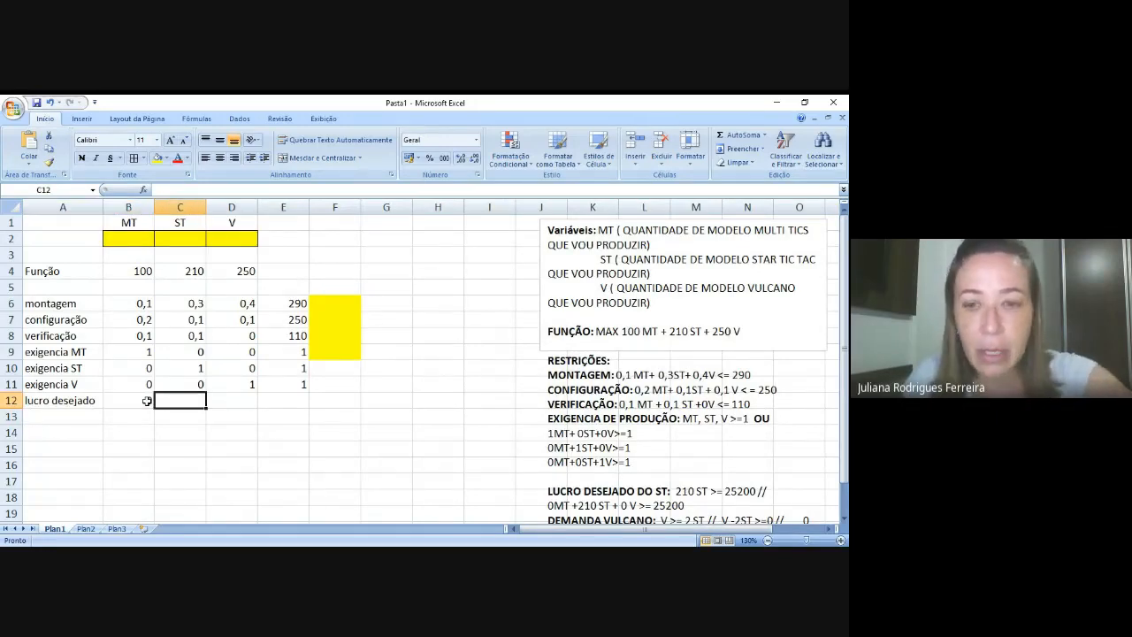
{"action": "type", "text": "210"}
{"action": "key", "text": "Tab"}
{"action": "type", "text": "0"}
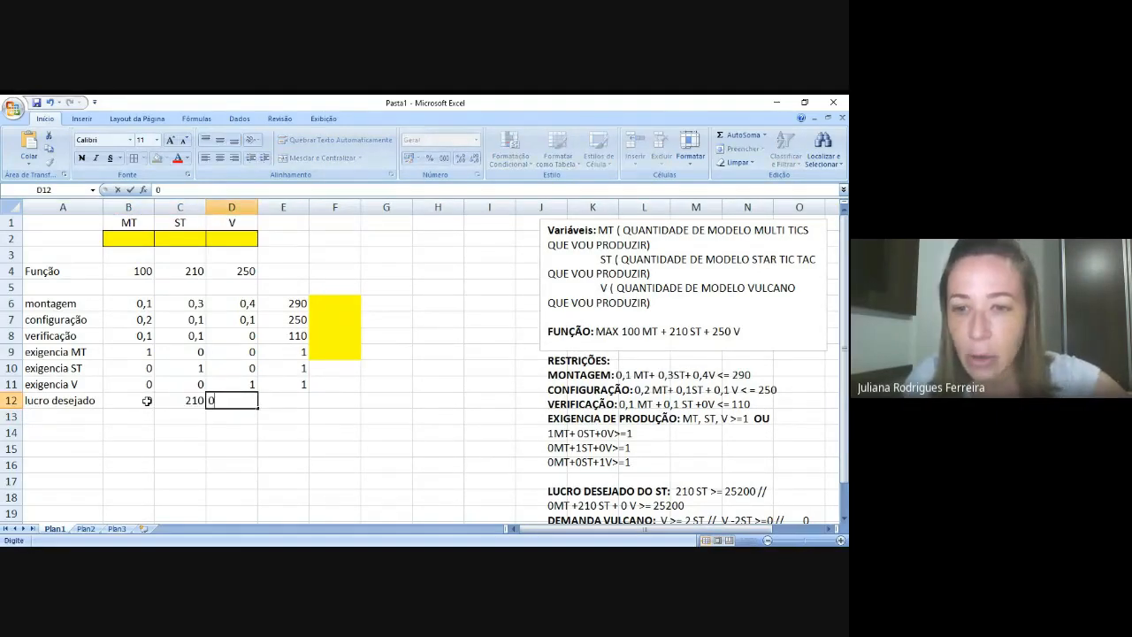
{"action": "key", "text": "Tab"}
{"action": "type", "text": "25"}
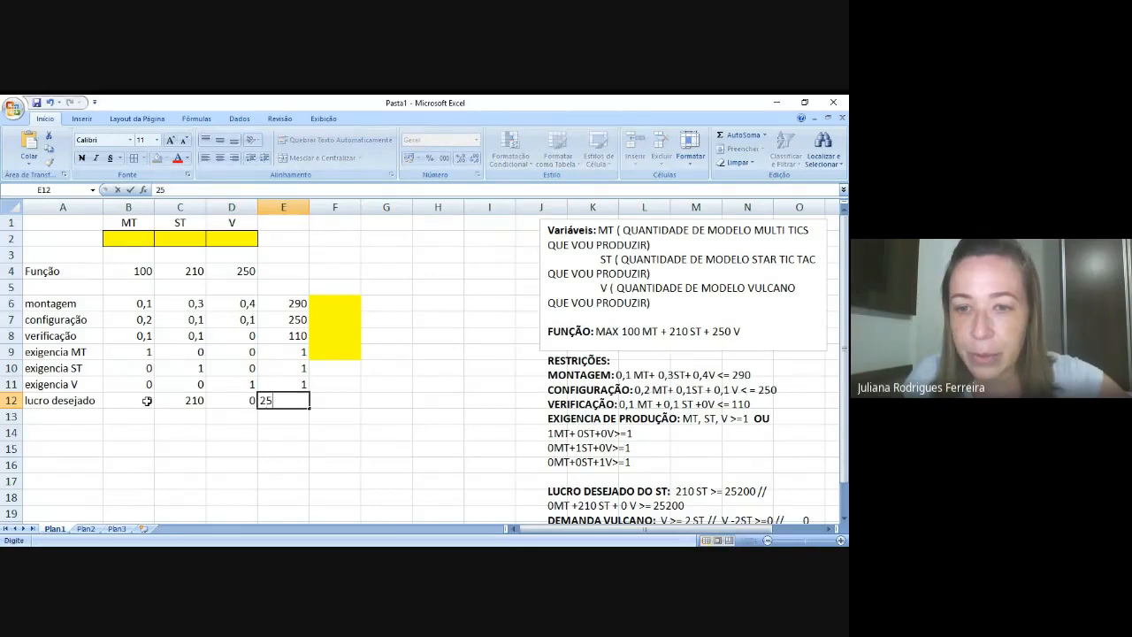
{"action": "type", "text": "200"}
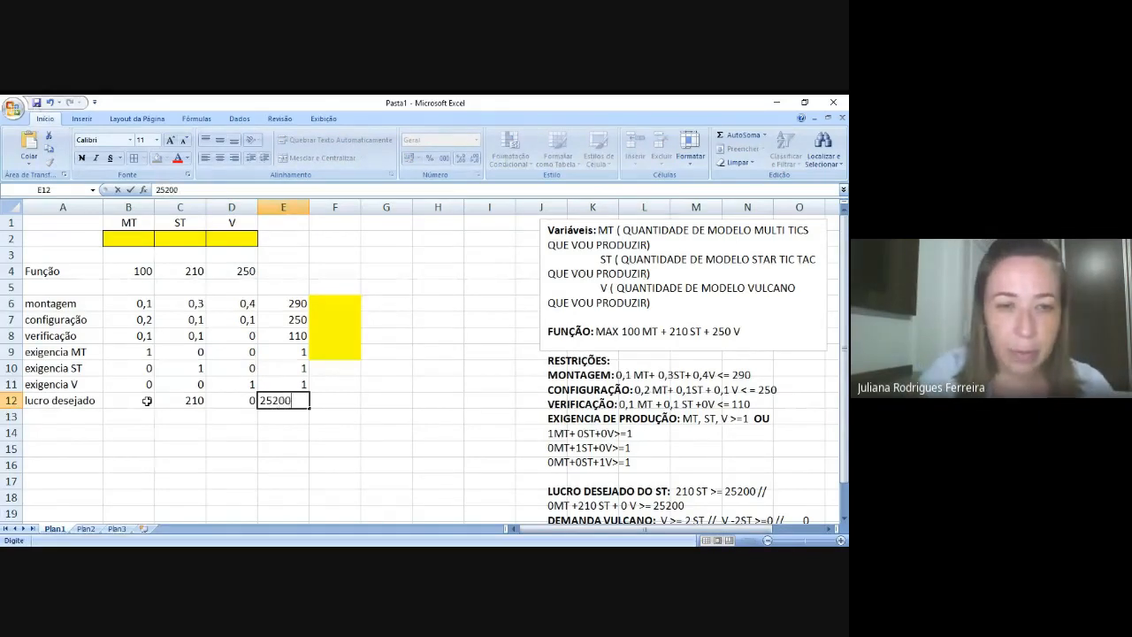
{"action": "key", "text": "Tab"}
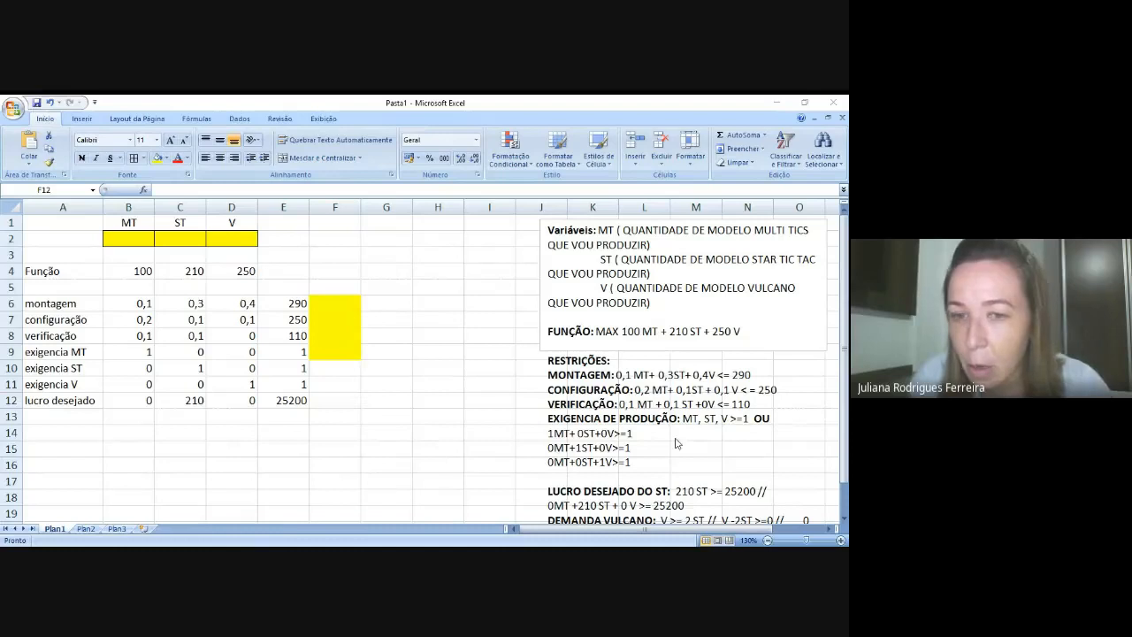
- Label cell A13 "demanda vulcano" and auto-fit column A to the longer label
{"action": "left_click", "coordinate": [845, 434]}
{"action": "left_click_drag", "start_coordinate": [845, 434], "coordinate": [848, 501]}
{"action": "left_click", "coordinate": [78, 382]}
{"action": "type", "text": "demanda vi"}
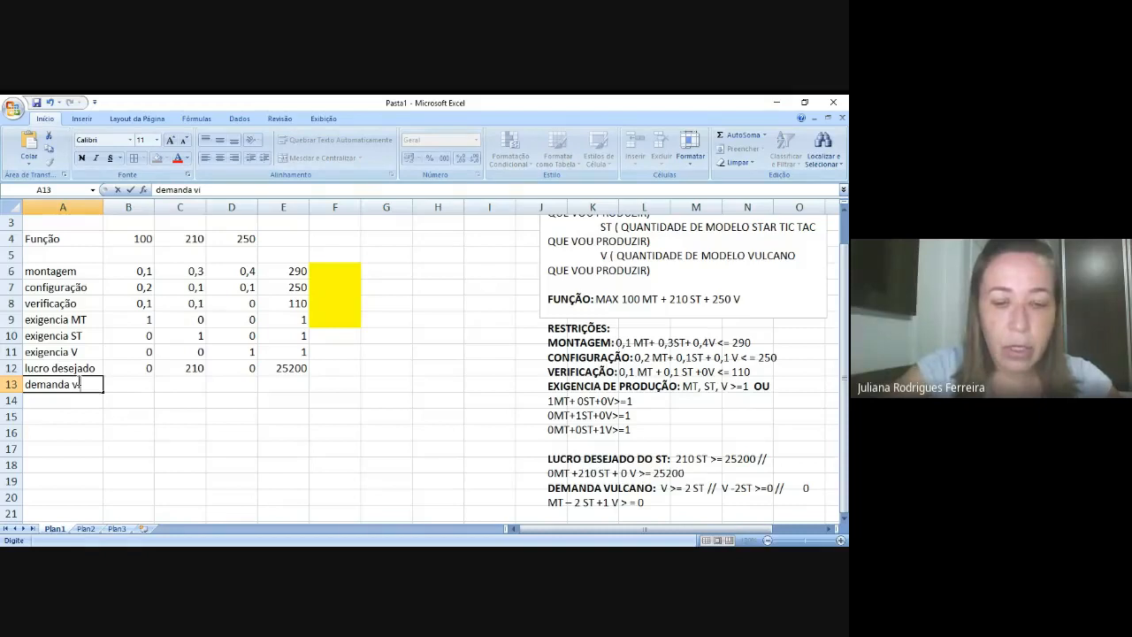
{"action": "key", "text": "BackSpace"}
{"action": "type", "text": "uc"}
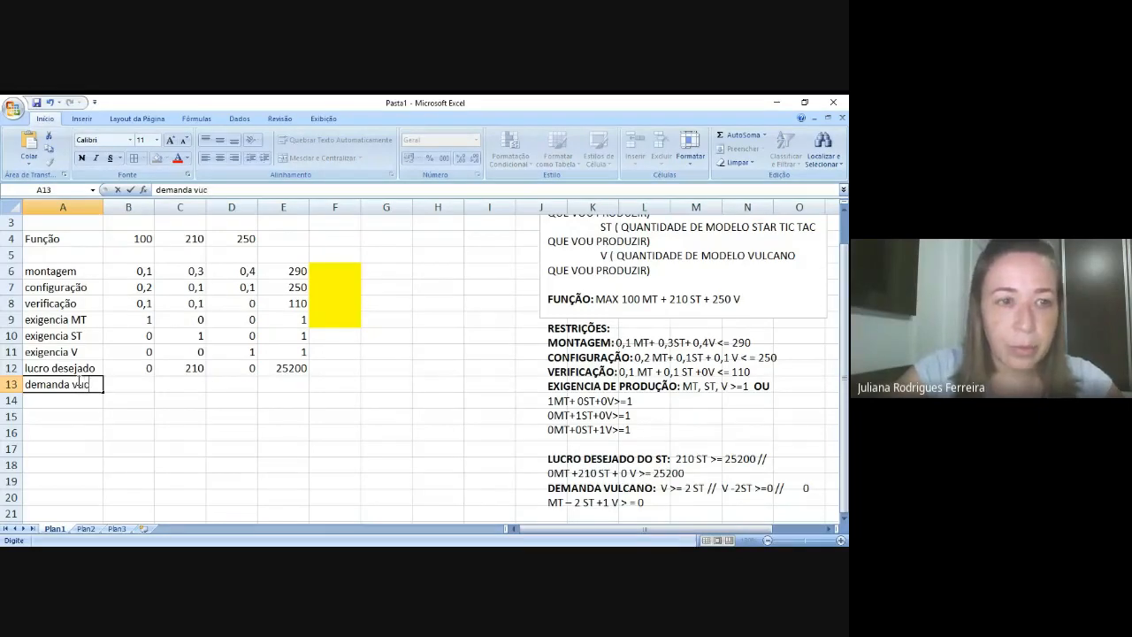
{"action": "key", "text": "BackSpace"}
{"action": "type", "text": "lcano"}
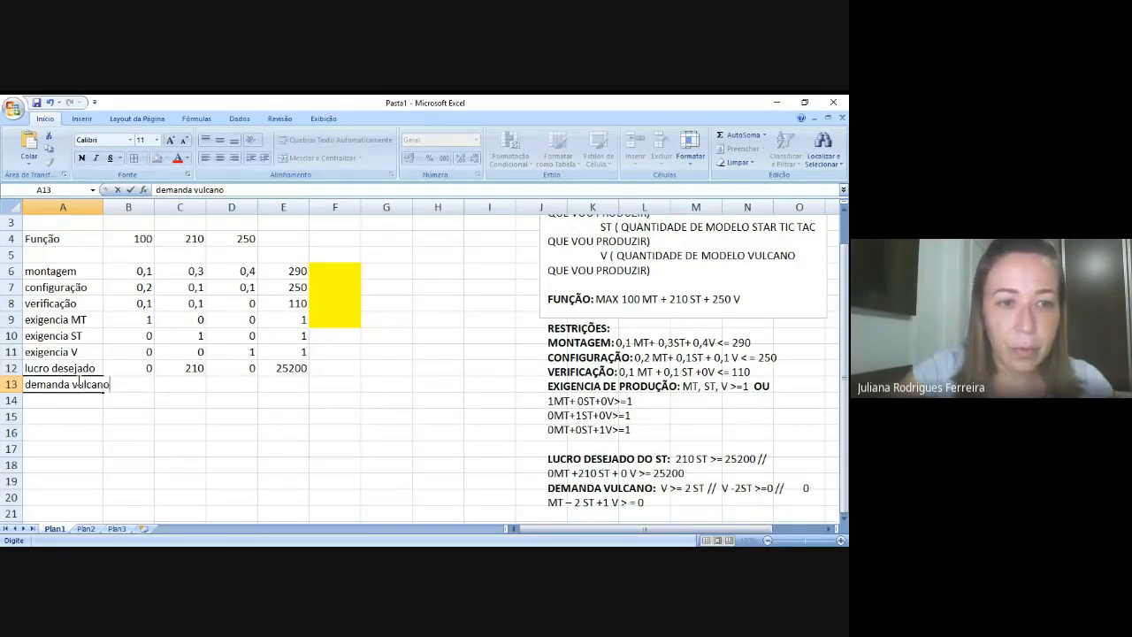
{"action": "key", "text": "Return"}
{"action": "left_click", "coordinate": [78, 383]}
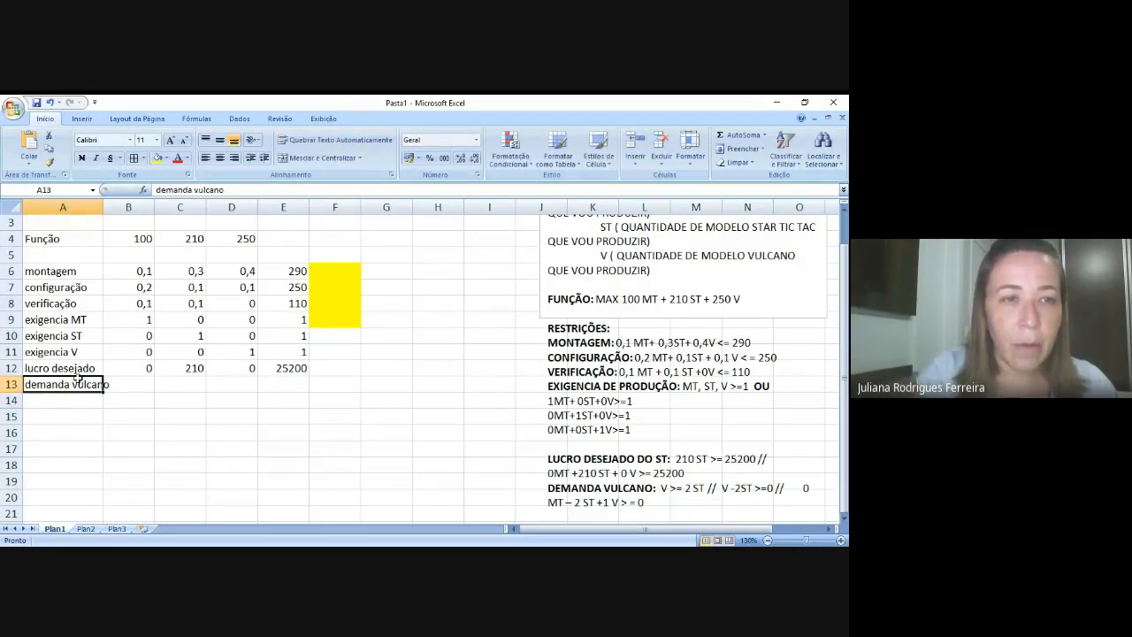
{"action": "double_click", "coordinate": [104, 206]}
- Fill the demanda vulcano row with coefficients 0, -2 and 1 for MT, ST and V, and a limit of 0
{"action": "left_click", "coordinate": [147, 394]}
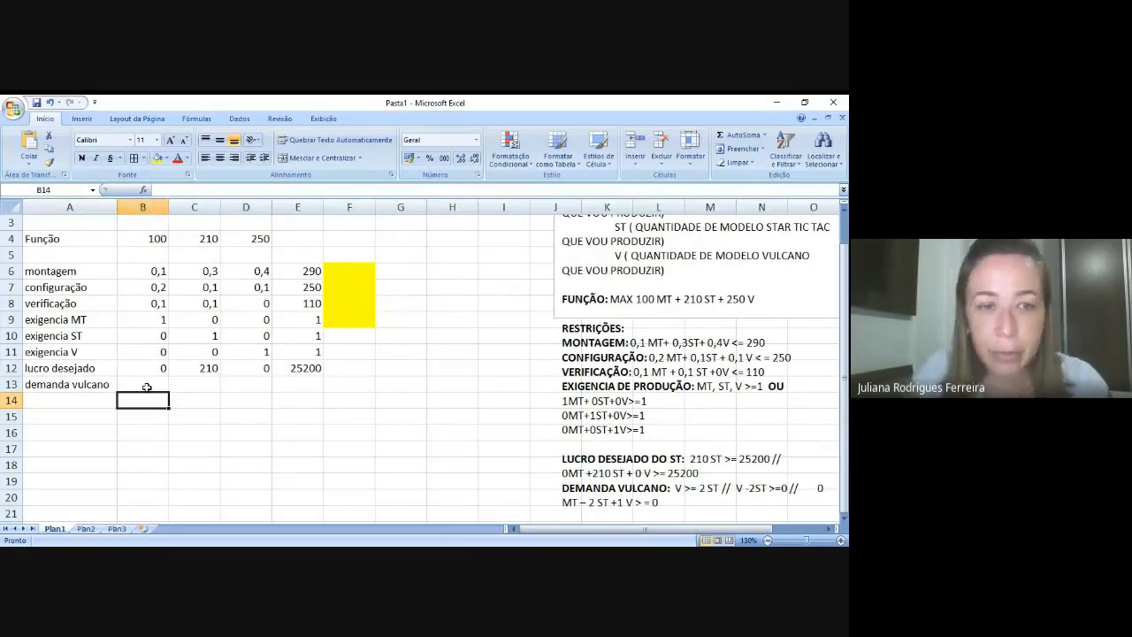
{"action": "left_click", "coordinate": [147, 386]}
{"action": "type", "text": "0"}
{"action": "key", "text": "Tab"}
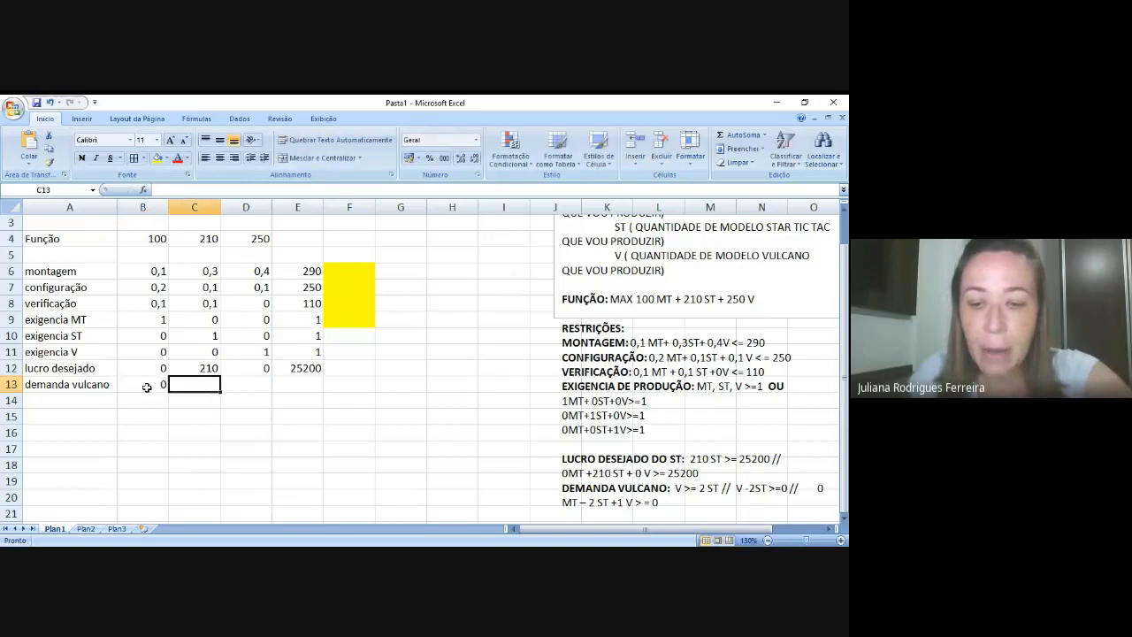
{"action": "type", "text": "-2"}
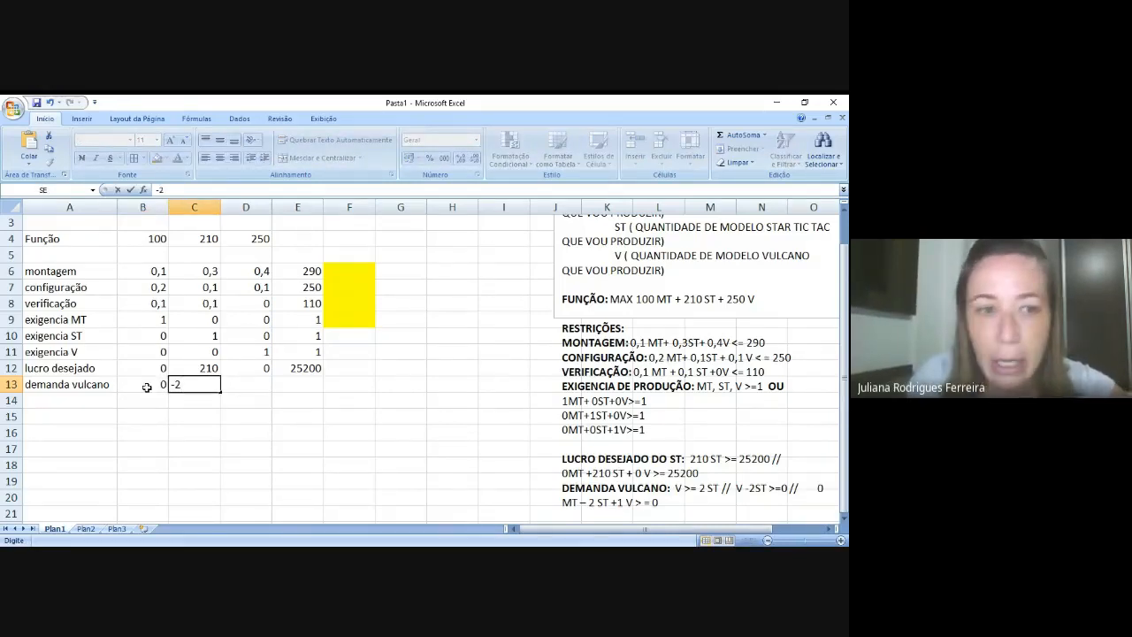
{"action": "key", "text": "Tab"}
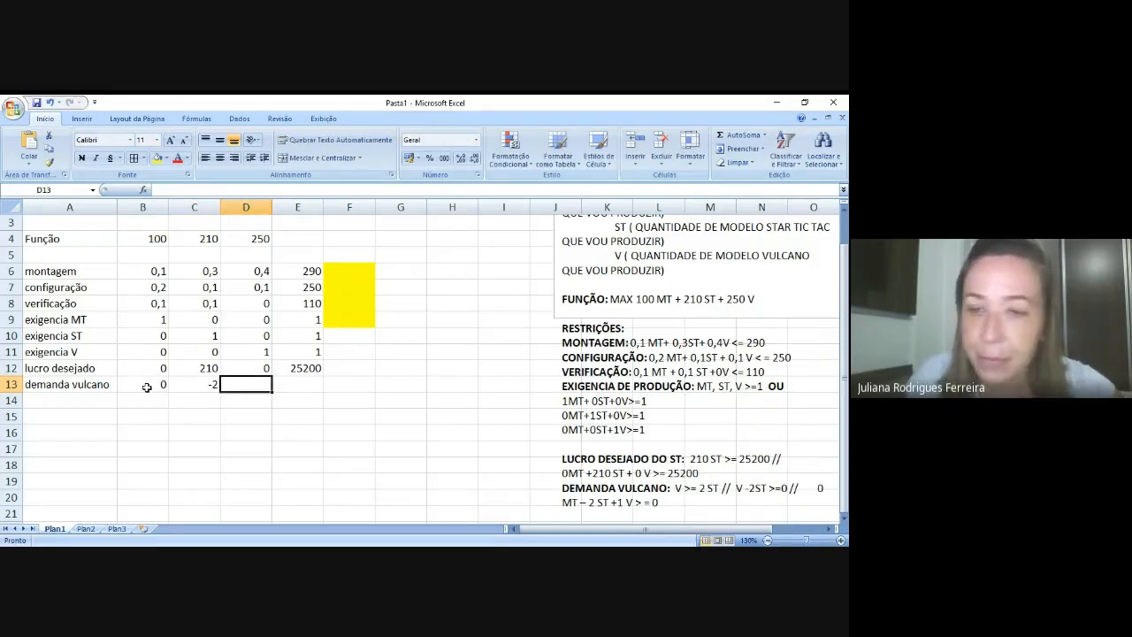
{"action": "type", "text": "1"}
{"action": "key", "text": "Tab"}
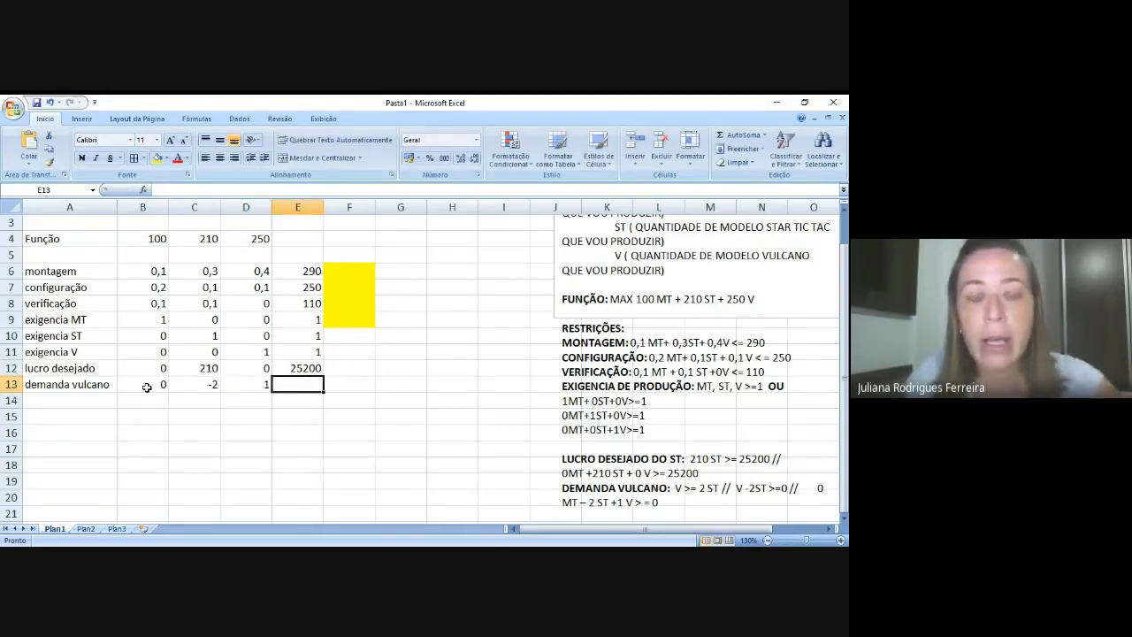
{"action": "type", "text": "0"}
{"action": "key", "text": "Tab"}
- Enter the formula =SOMARPRODUTO(B2:D2;B4:D4) in cell F4 of the Função row
{"action": "key", "text": "Up"}
{"action": "key", "text": "Up"}
{"action": "key", "text": "Up"}
{"action": "key", "text": "Up"}
{"action": "key", "text": "Up"}
{"action": "key", "text": "Up"}
{"action": "key", "text": "Up"}
{"action": "key", "text": "Up"}
{"action": "key", "text": "Up"}
{"action": "key", "text": "Up"}
{"action": "key", "text": "Up"}
{"action": "key", "text": "Up"}
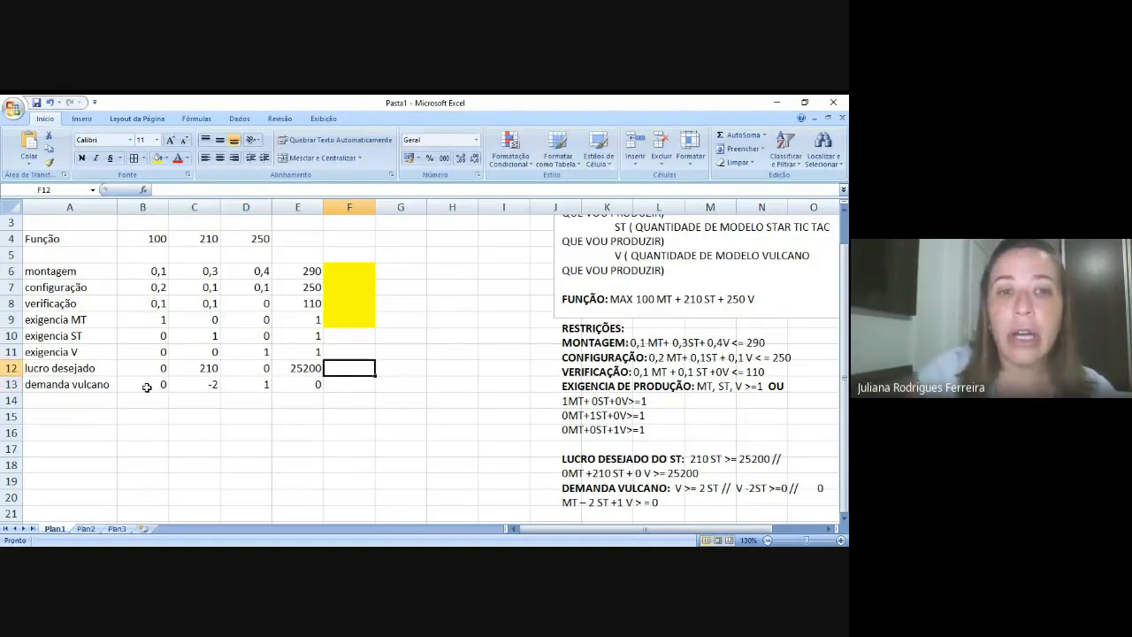
{"action": "key", "text": "Down"}
{"action": "key", "text": "Down"}
{"action": "key", "text": "Down"}
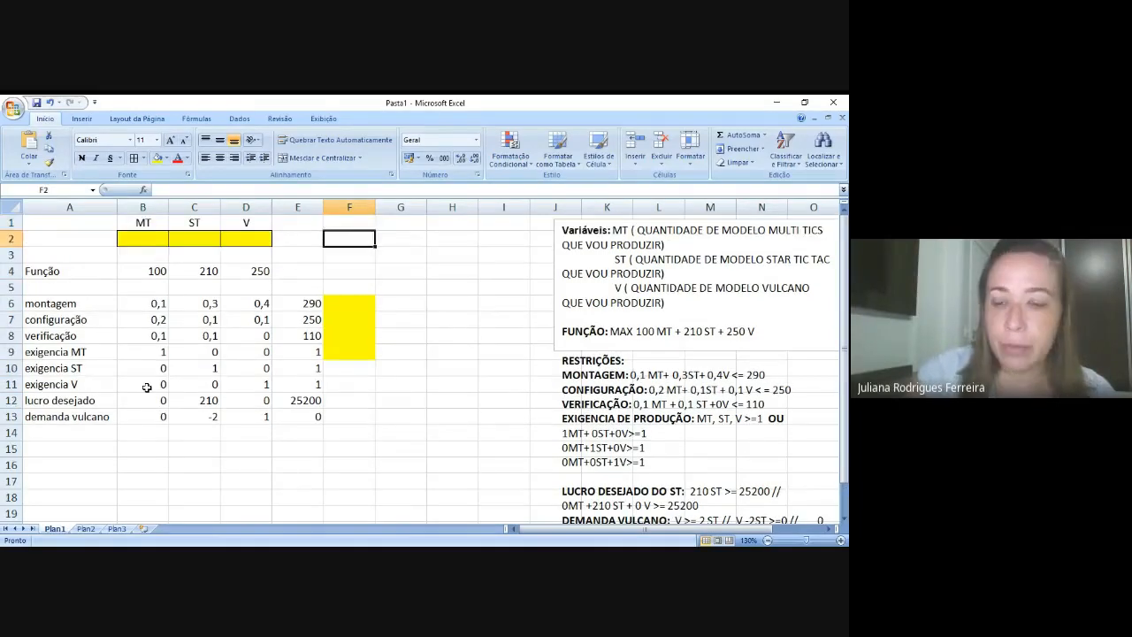
{"action": "type", "text": "="}
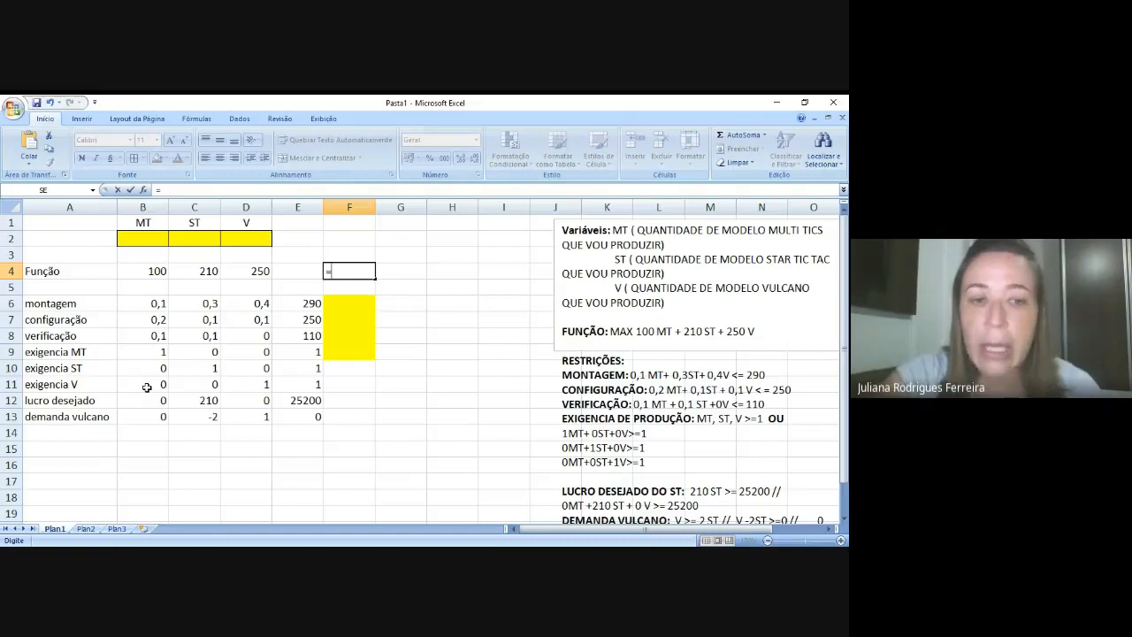
{"action": "key", "text": "alt+Tab"}
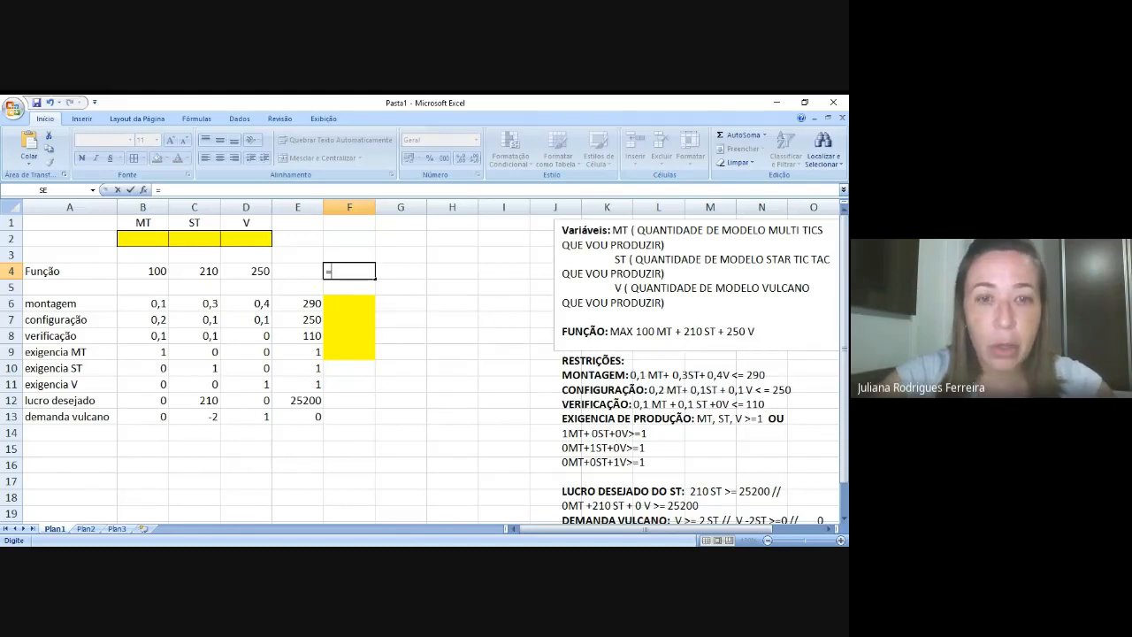
{"action": "type", "text": "somarp"}
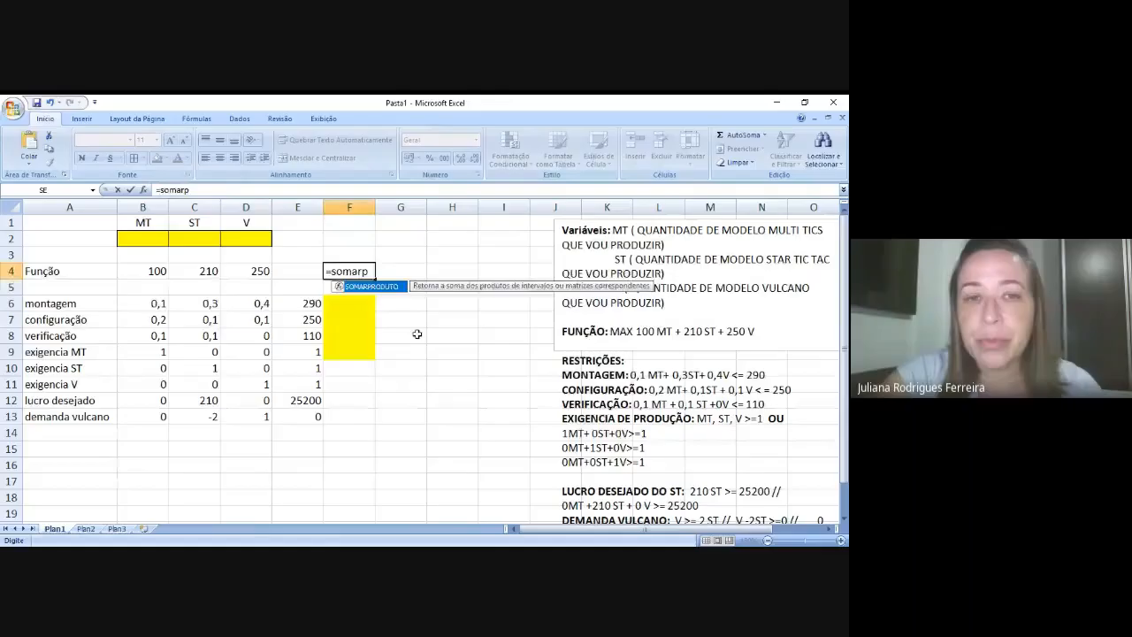
{"action": "double_click", "coordinate": [356, 285]}
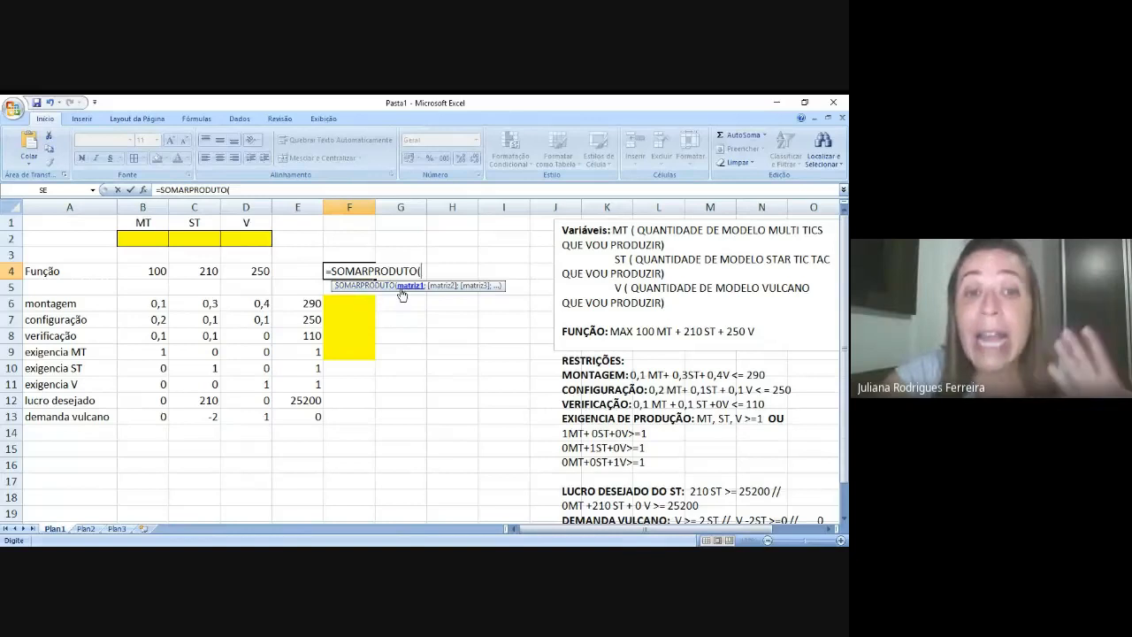
{"action": "key", "text": "alt+Tab"}
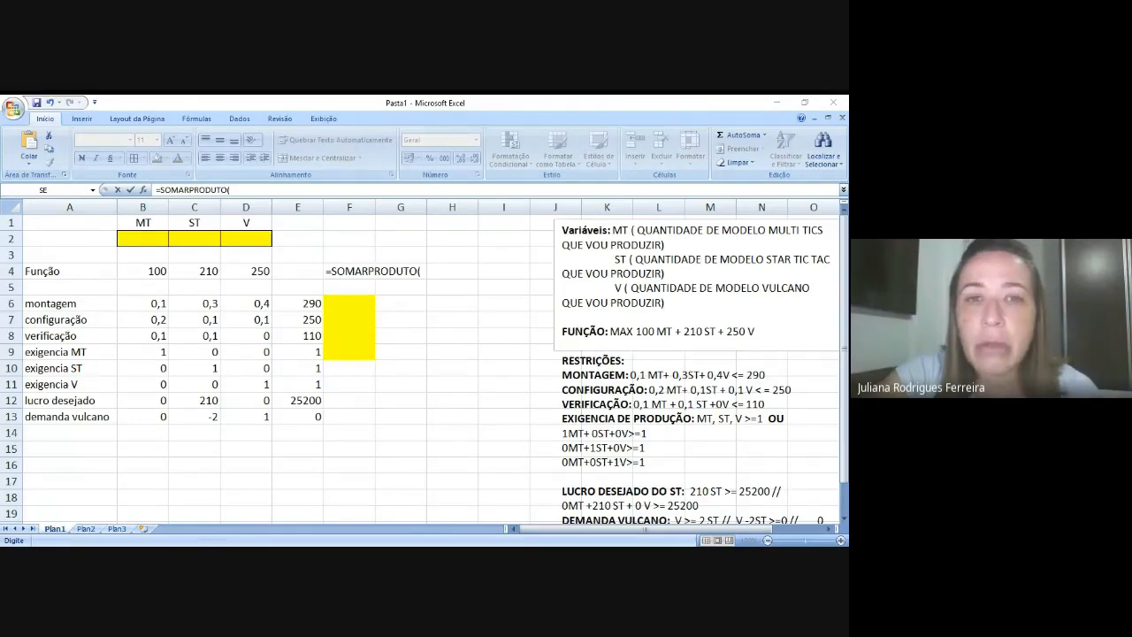
{"action": "key", "text": "alt+Tab"}
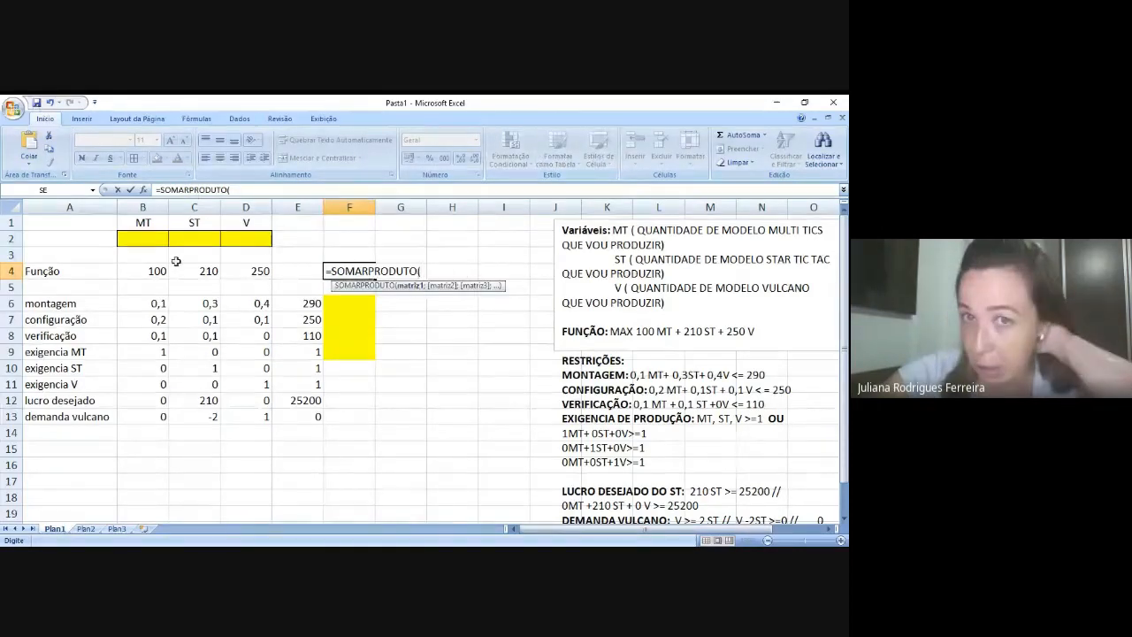
{"action": "left_click", "coordinate": [151, 240]}
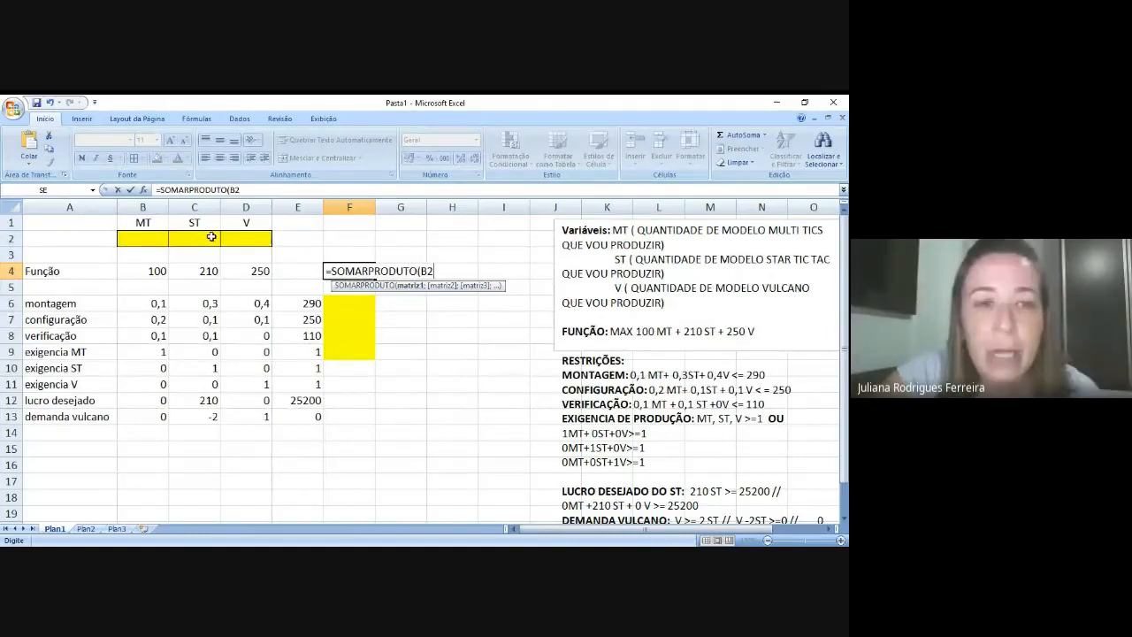
{"action": "left_click_drag", "start_coordinate": [174, 242], "coordinate": [259, 248]}
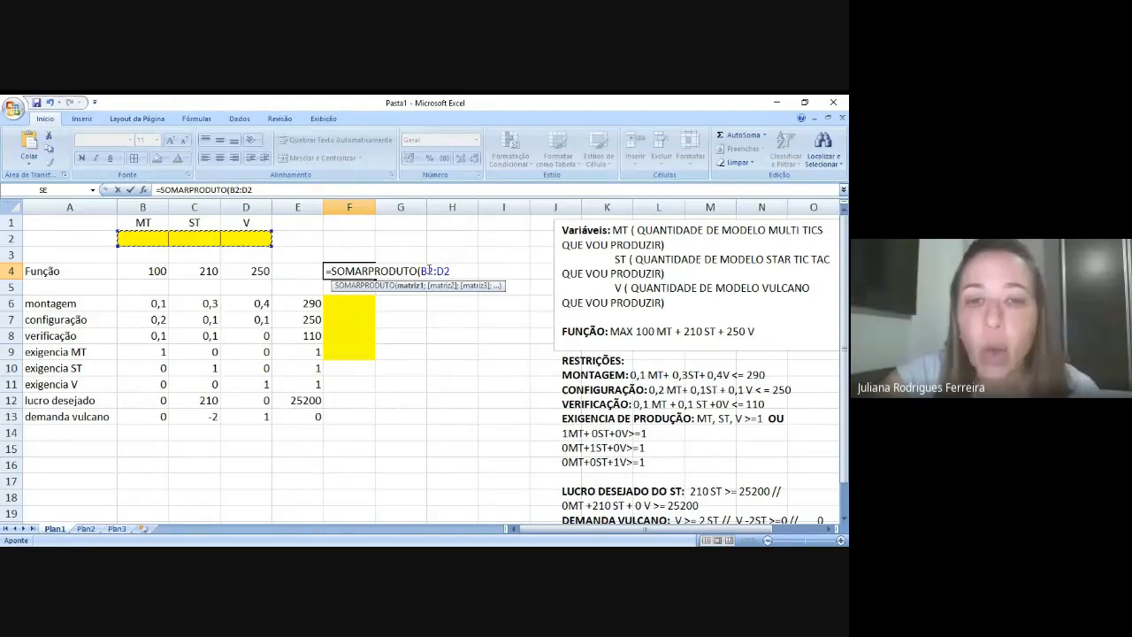
{"action": "type", "text": ";"}
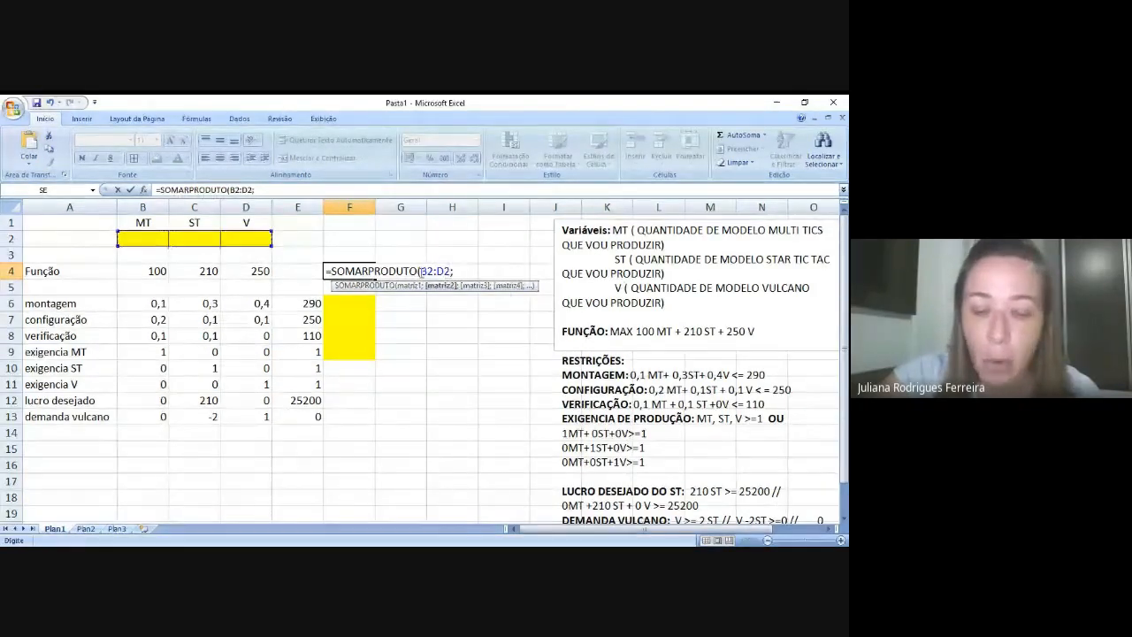
{"action": "left_click", "coordinate": [144, 271]}
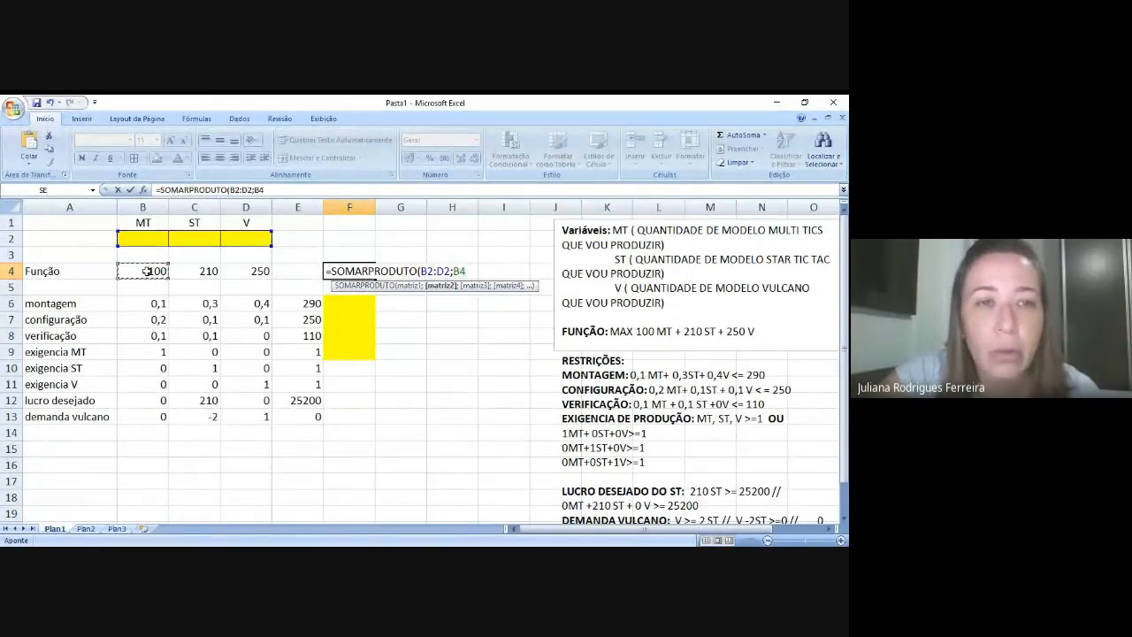
{"action": "left_click_drag", "start_coordinate": [148, 271], "coordinate": [252, 271]}
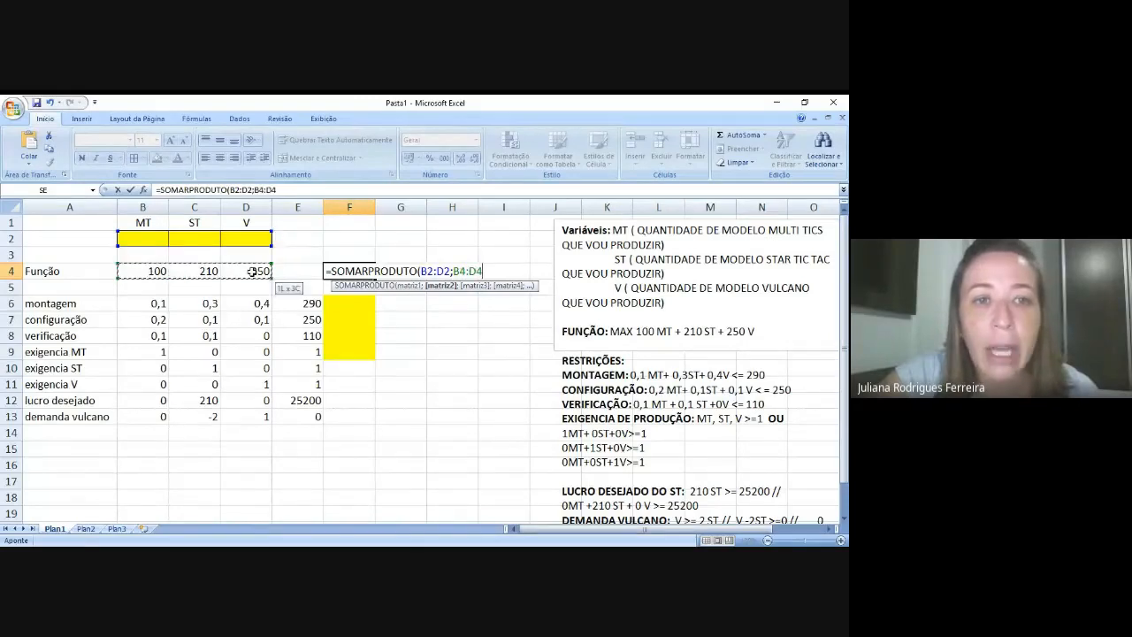
{"action": "type", "text": ")"}
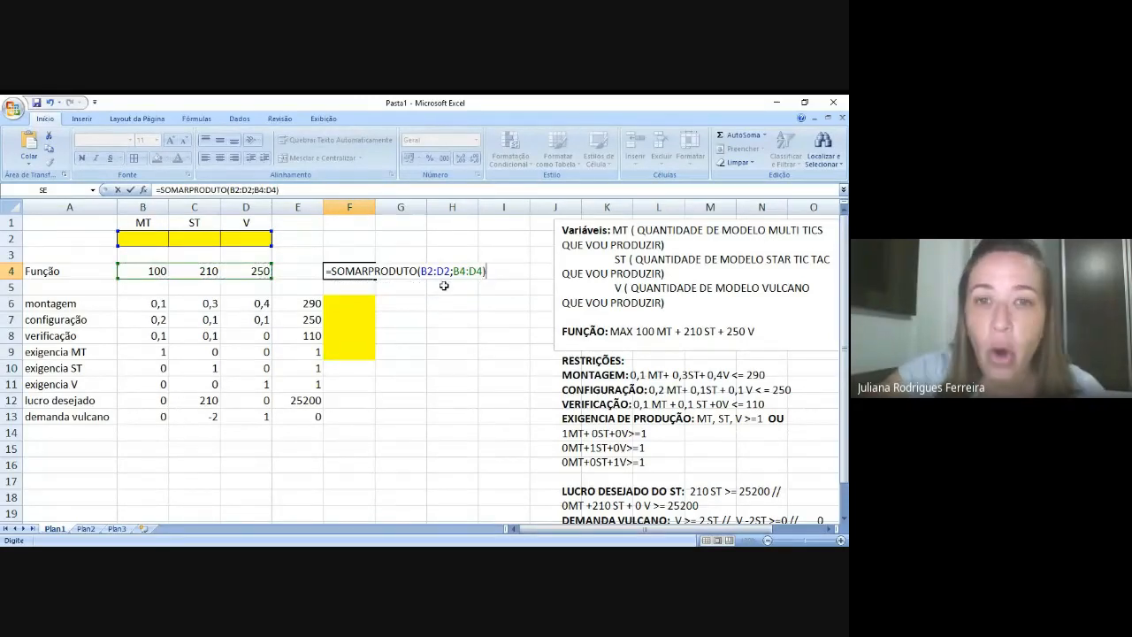
- Make the first range in the F4 formula absolute as $B$2:$D$2, leaving B4:D4 relative
{"action": "left_click", "coordinate": [425, 271]}
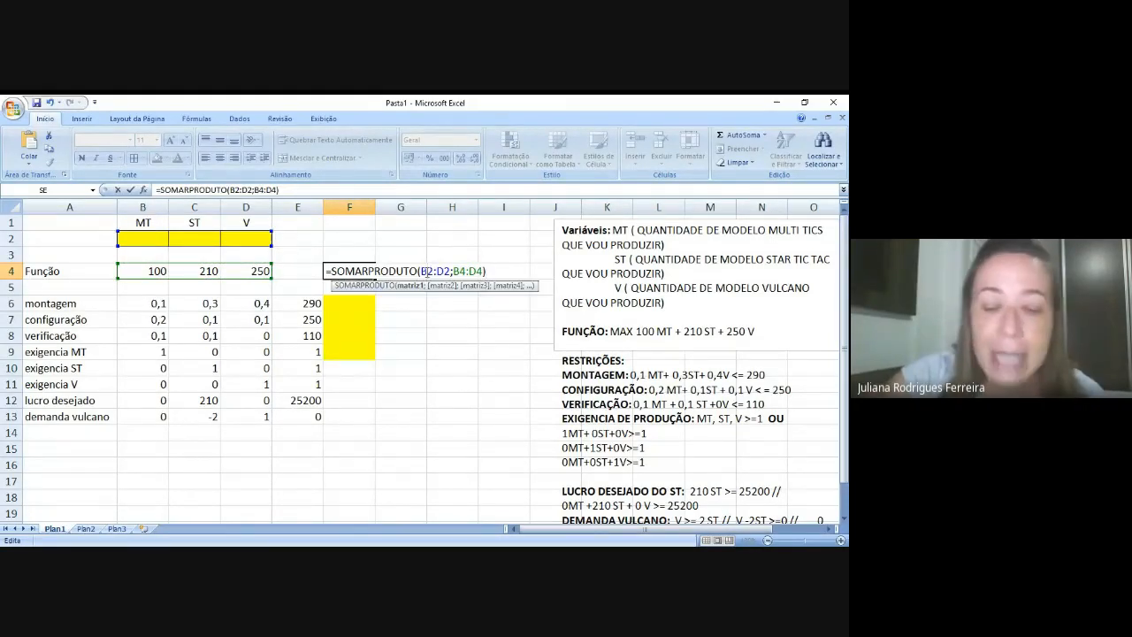
{"action": "type", "text": "$B"}
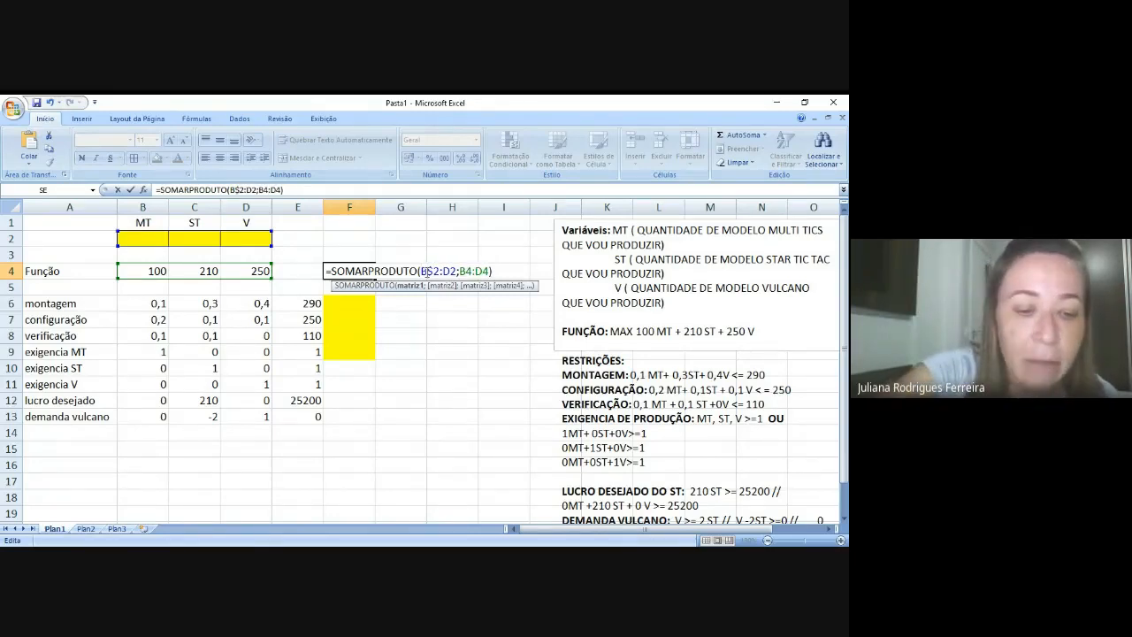
{"action": "type", "text": "$"}
{"action": "key", "text": "Right"}
{"action": "key", "text": "Right"}
{"action": "key", "text": "Right"}
{"action": "key", "text": "Right"}
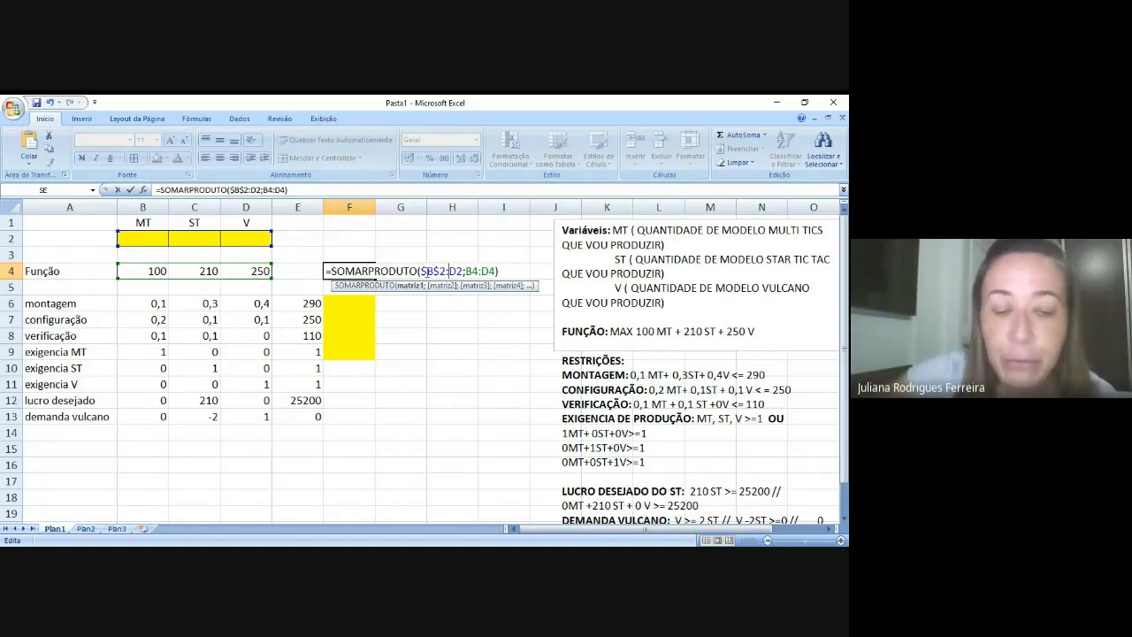
{"action": "type", "text": "$"}
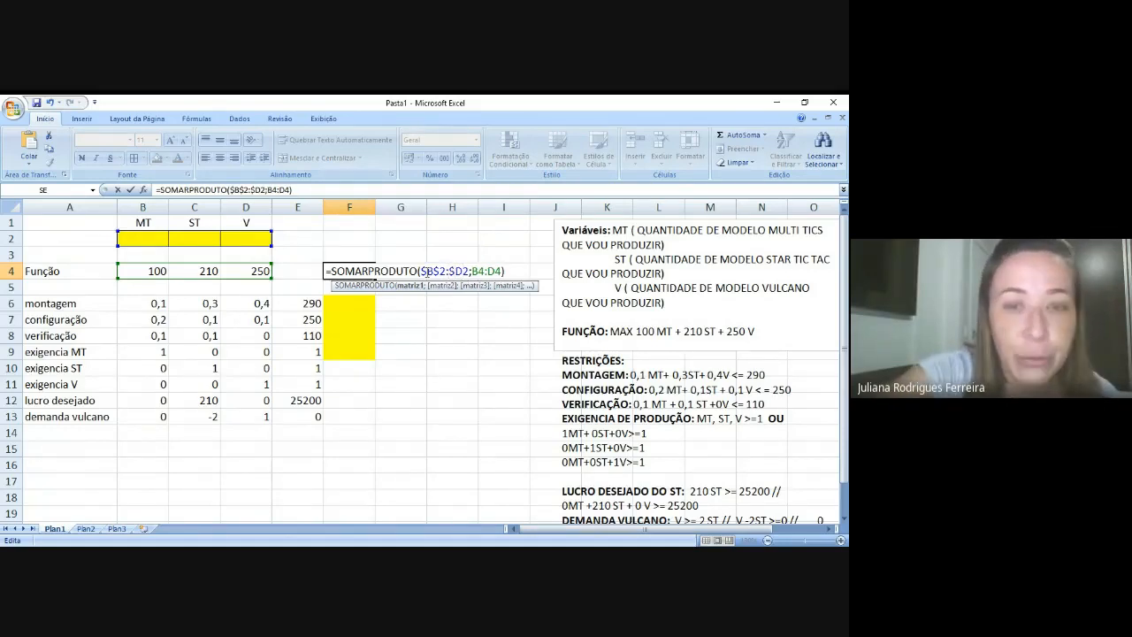
{"action": "key", "text": "Right"}
{"action": "type", "text": "$"}
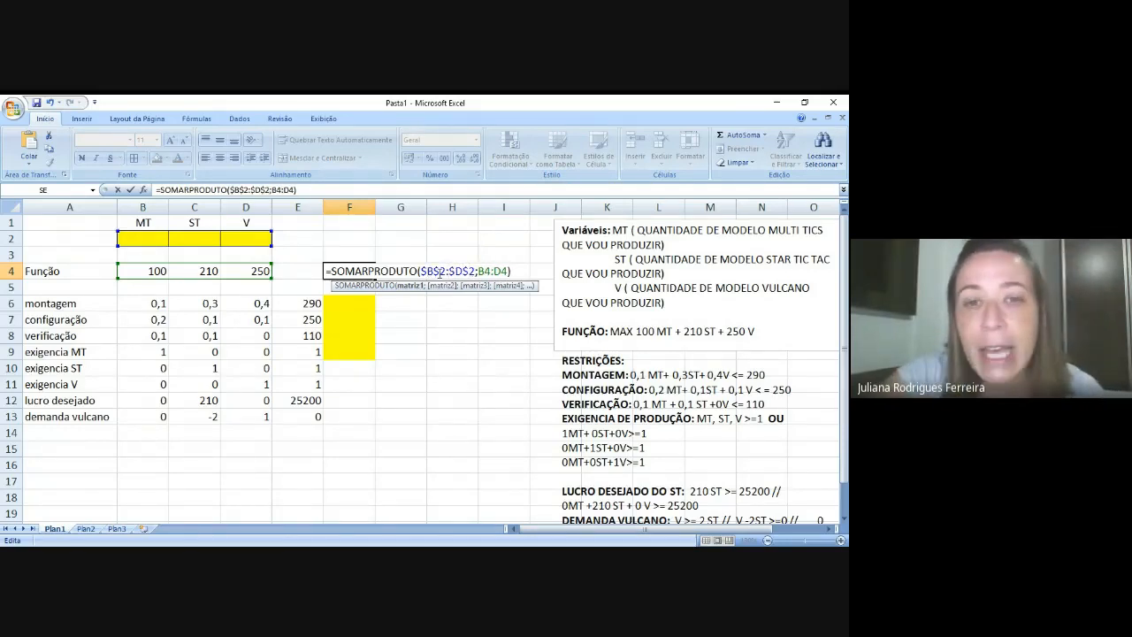
- Confirm the SOMARPRODUTO formula in F4 and copy it down the column through F13
{"action": "left_click_drag", "start_coordinate": [476, 271], "coordinate": [418, 271]}
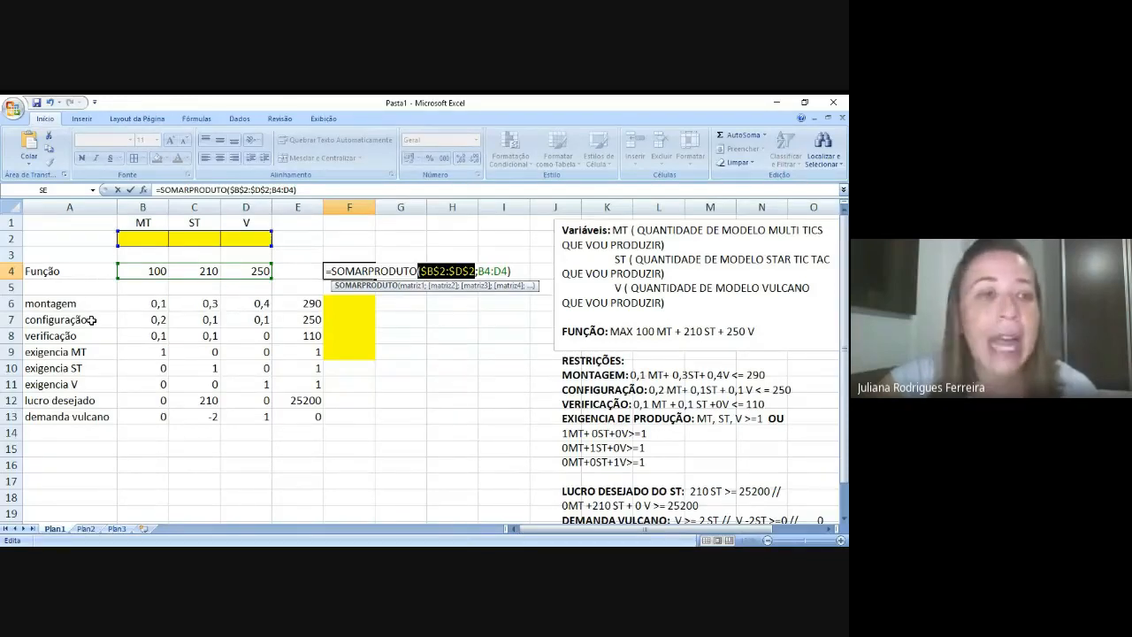
{"action": "left_click_drag", "start_coordinate": [63, 307], "coordinate": [129, 285]}
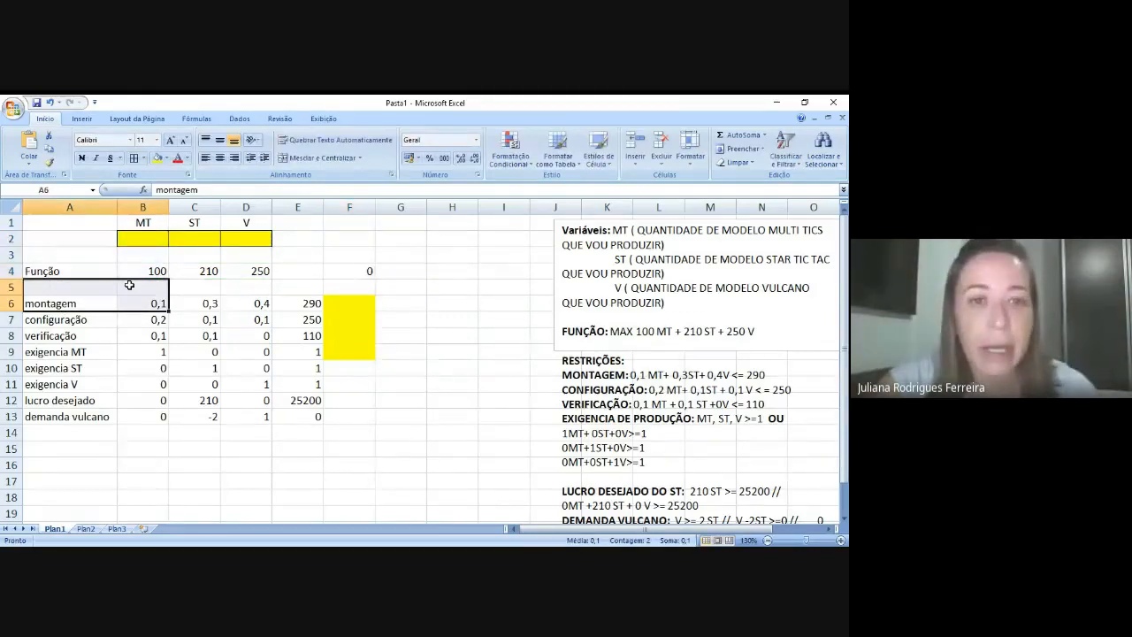
{"action": "left_click", "coordinate": [352, 268]}
{"action": "double_click", "coordinate": [352, 267]}
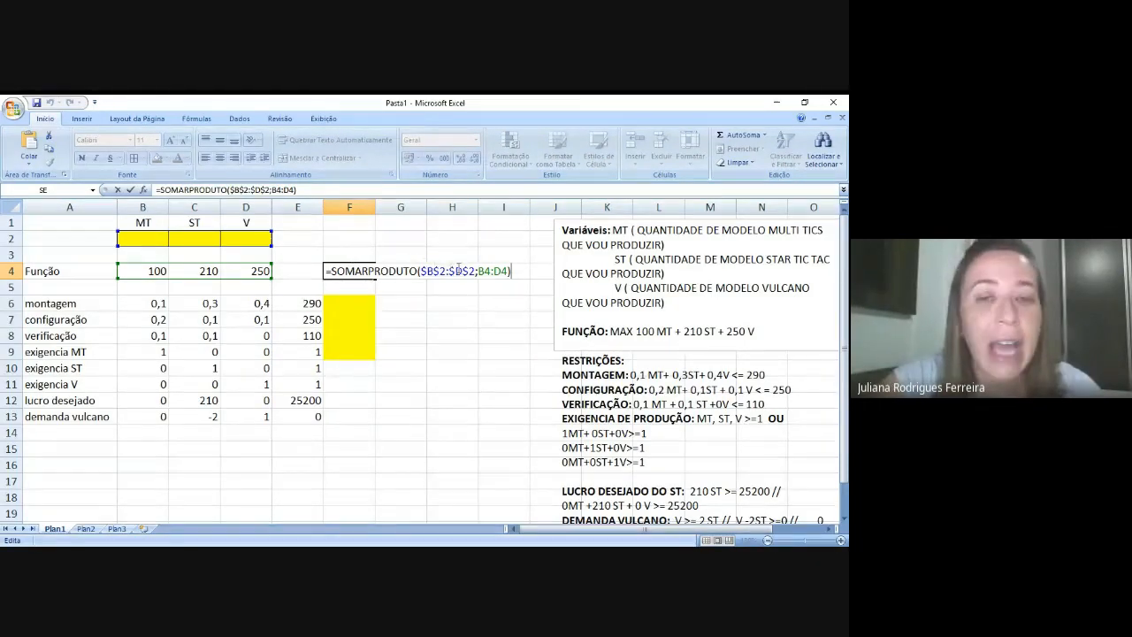
{"action": "key", "text": "Return"}
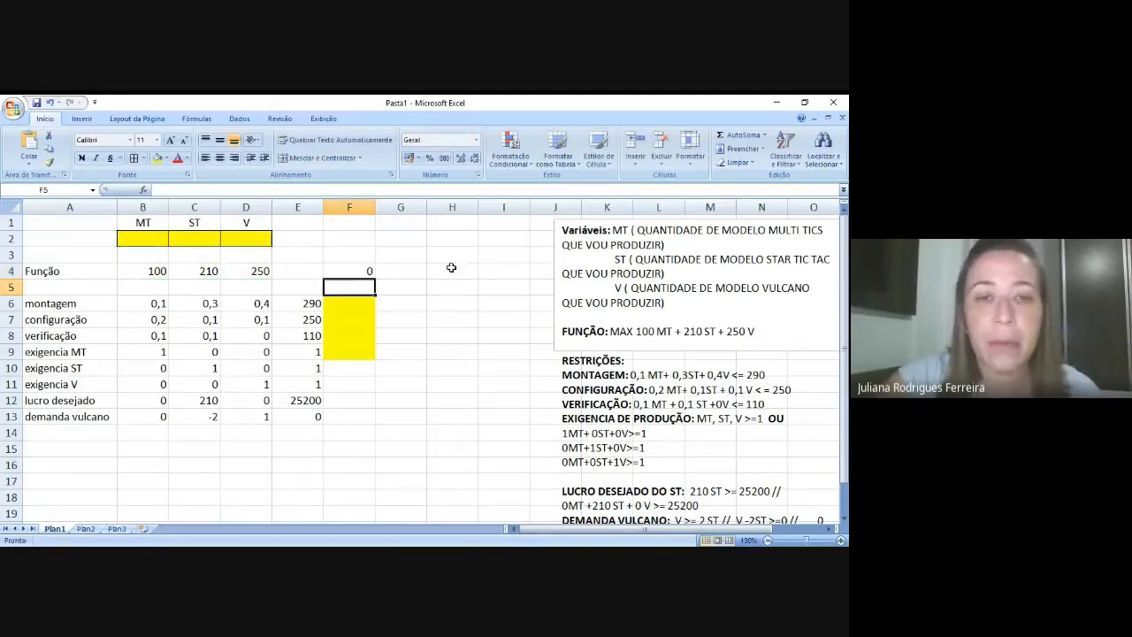
{"action": "left_click", "coordinate": [361, 272]}
{"action": "left_click_drag", "start_coordinate": [375, 277], "coordinate": [370, 428]}
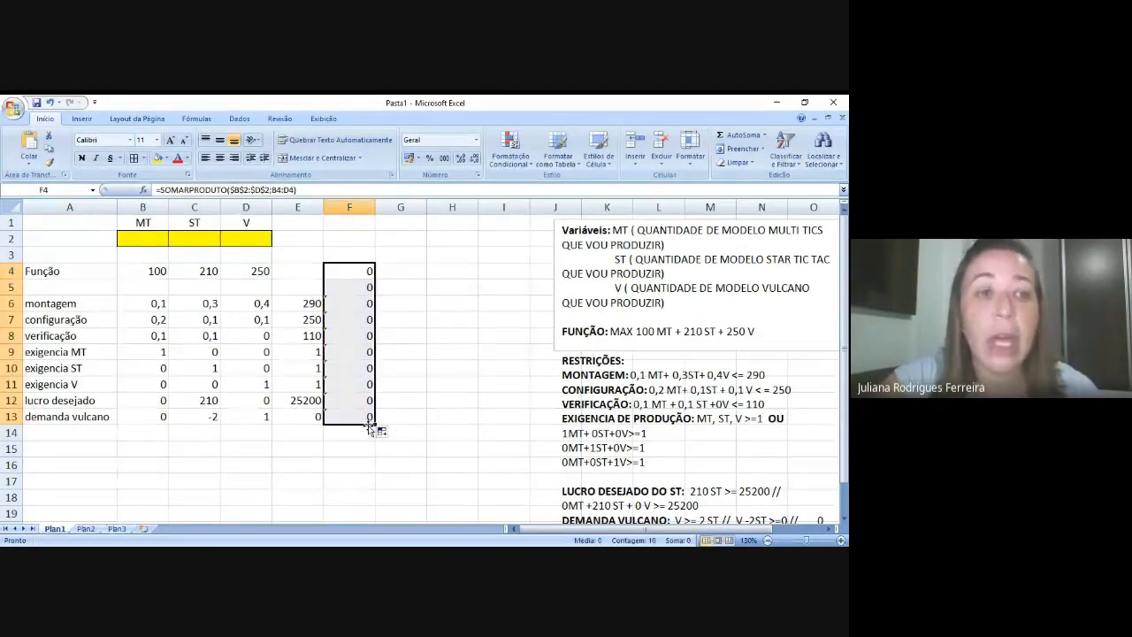
- Label cell A5 "Restrições" and clear the copied formula from F5
{"action": "left_click", "coordinate": [103, 292]}
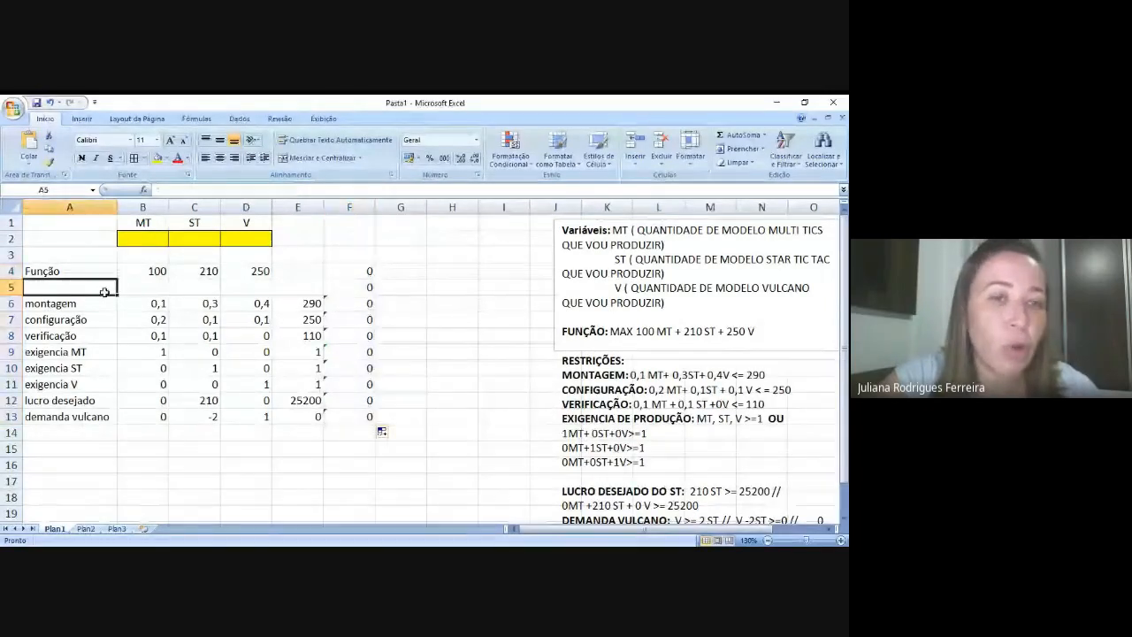
{"action": "type", "text": "Restrições"}
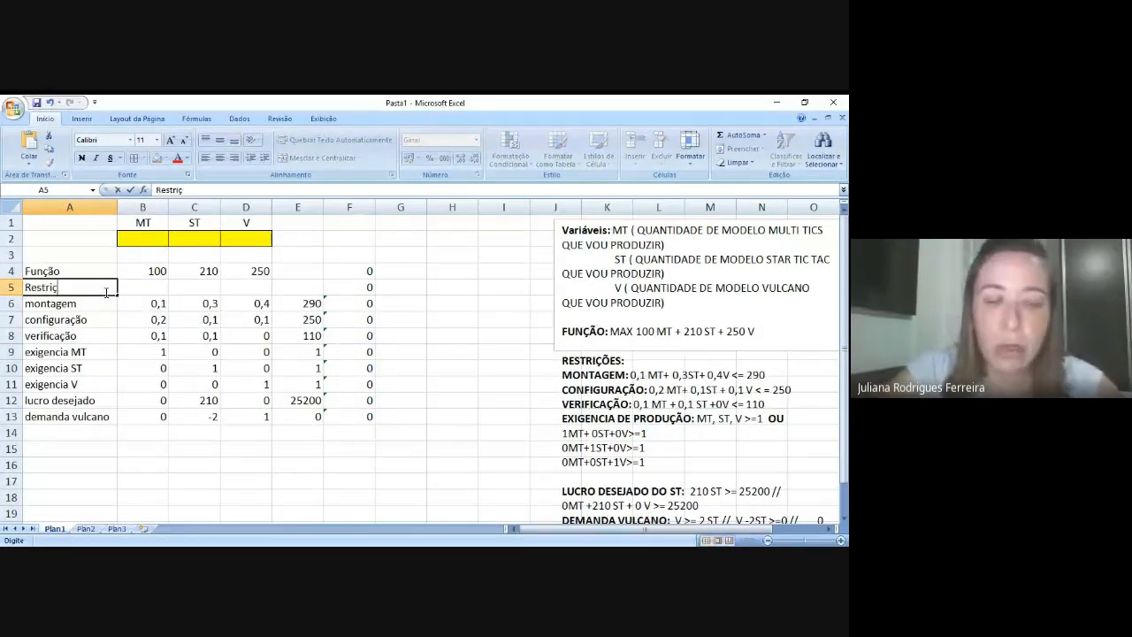
{"action": "key", "text": "Return"}
{"action": "key", "text": "Up"}
{"action": "key", "text": "Right"}
{"action": "key", "text": "Right"}
{"action": "key", "text": "Right"}
{"action": "key", "text": "Right"}
{"action": "key", "text": "Right"}
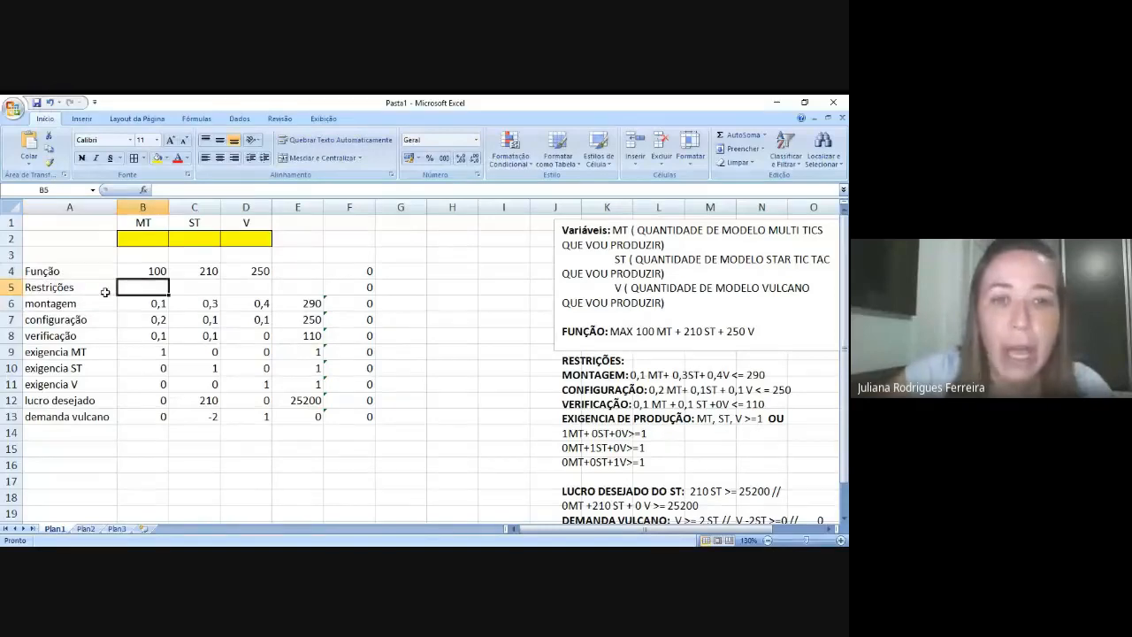
{"action": "key", "text": "Delete"}
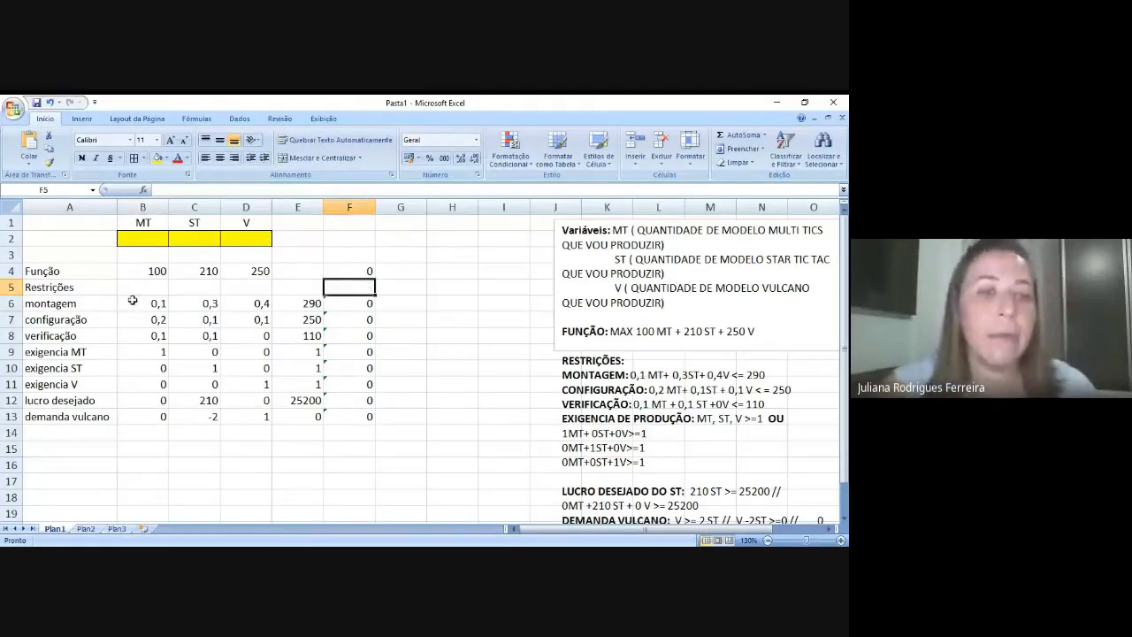
- Check the ranges referenced by the copied SOMARPRODUTO formulas in the constraint rows, from F6 down through F12
{"action": "left_click", "coordinate": [364, 303]}
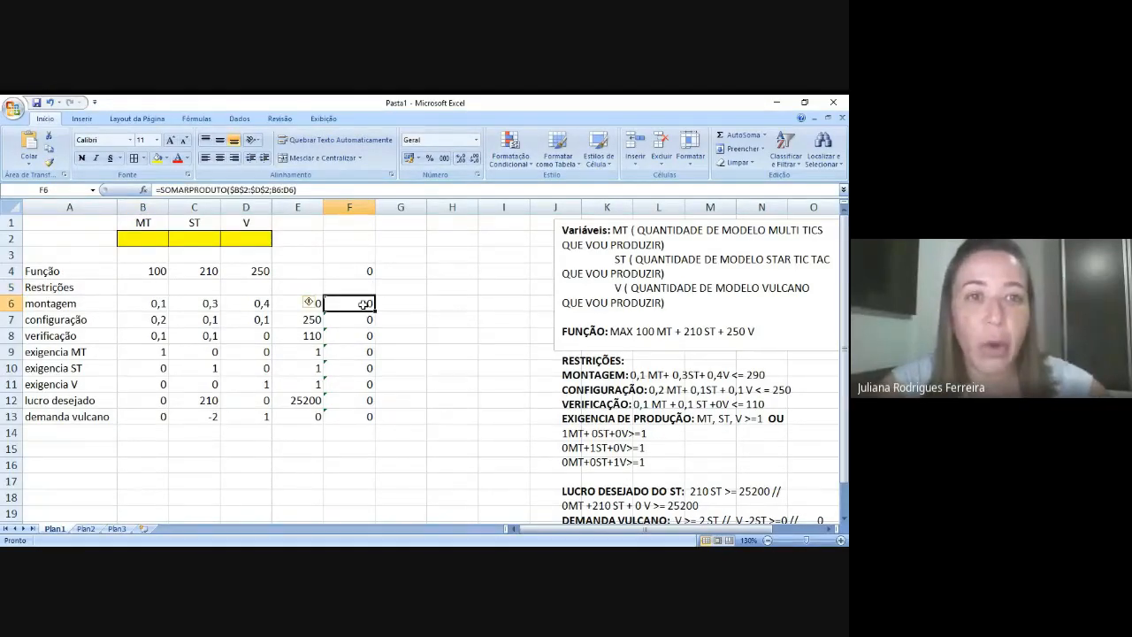
{"action": "double_click", "coordinate": [364, 303]}
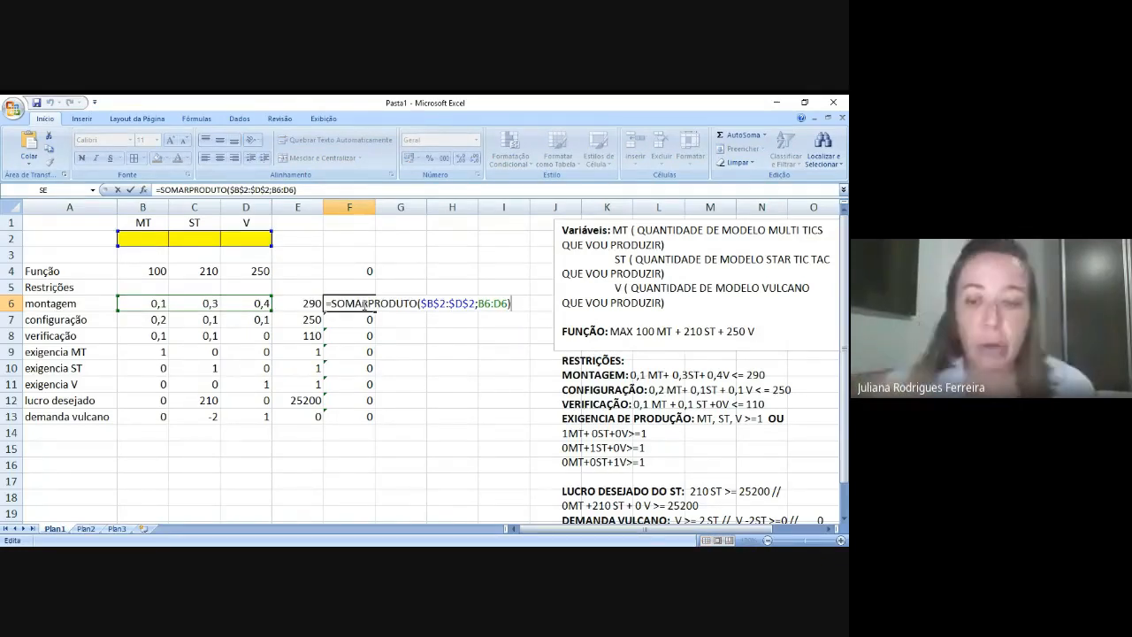
{"action": "key", "text": "Return"}
{"action": "key", "text": "F2"}
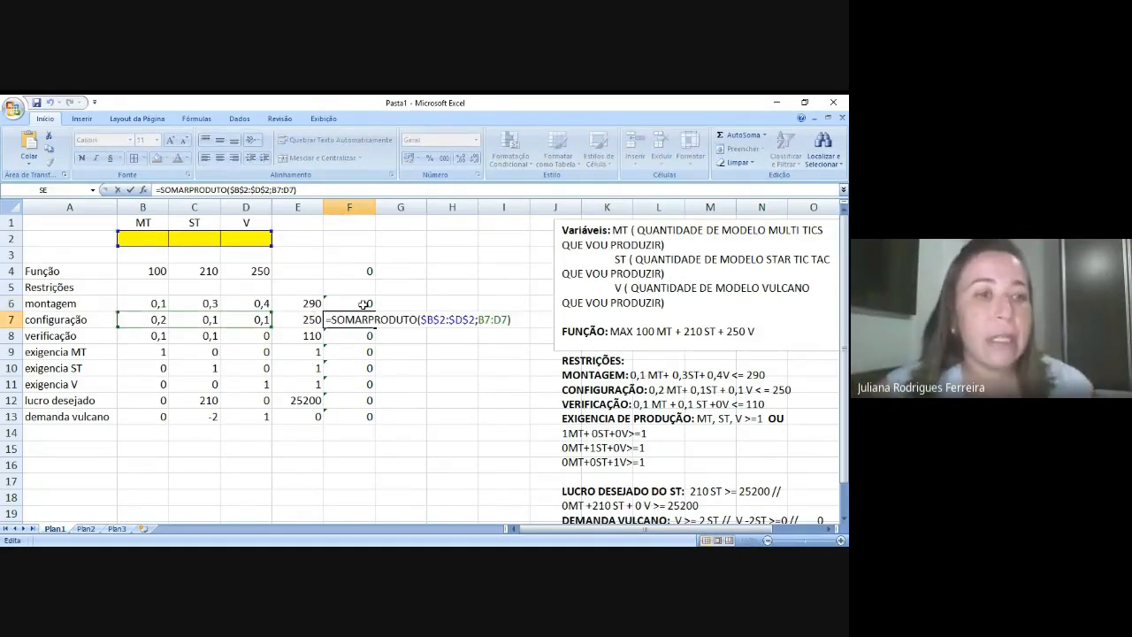
{"action": "key", "text": "Return"}
{"action": "key", "text": "F2"}
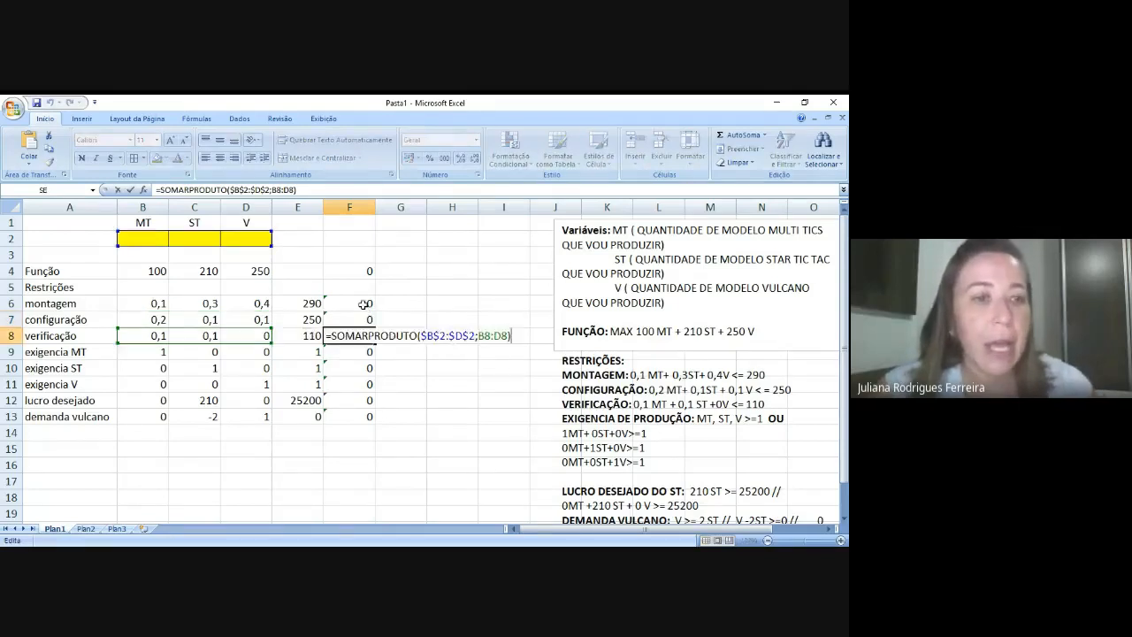
{"action": "key", "text": "Return"}
{"action": "key", "text": "F2"}
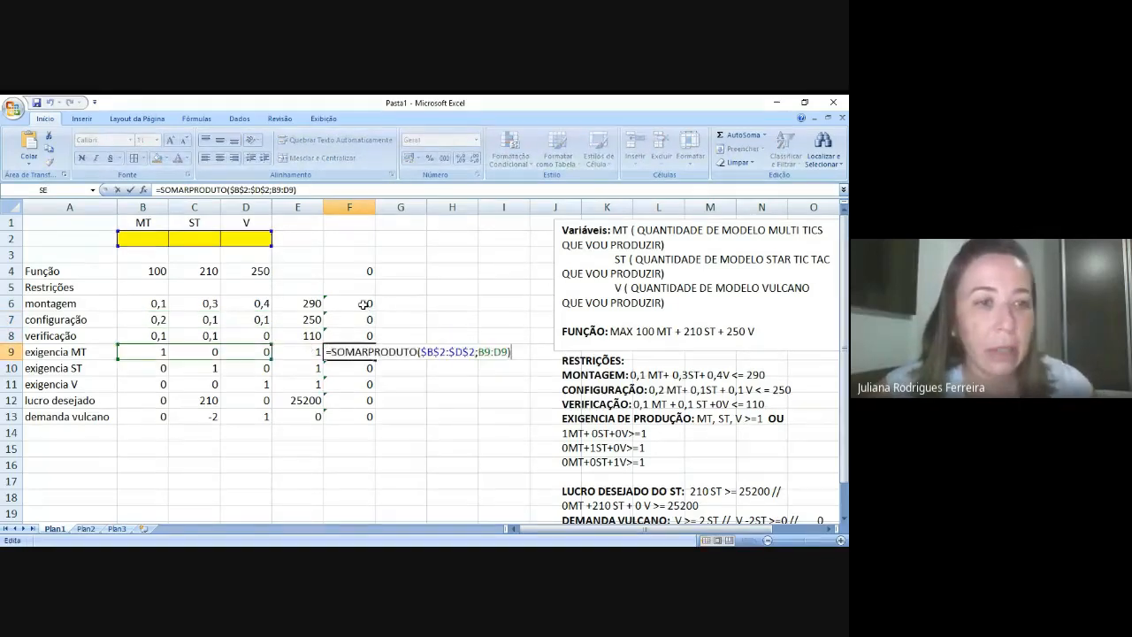
{"action": "key", "text": "Return"}
{"action": "key", "text": "F2"}
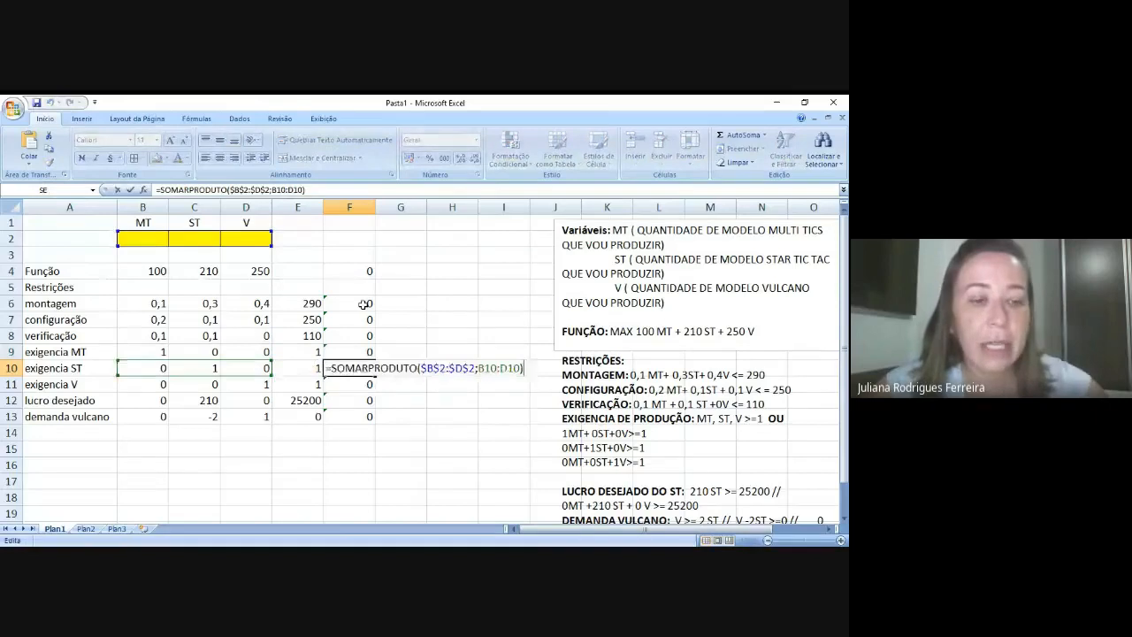
{"action": "key", "text": "Return"}
{"action": "key", "text": "F2"}
{"action": "key", "text": "Return"}
{"action": "key", "text": "F2"}
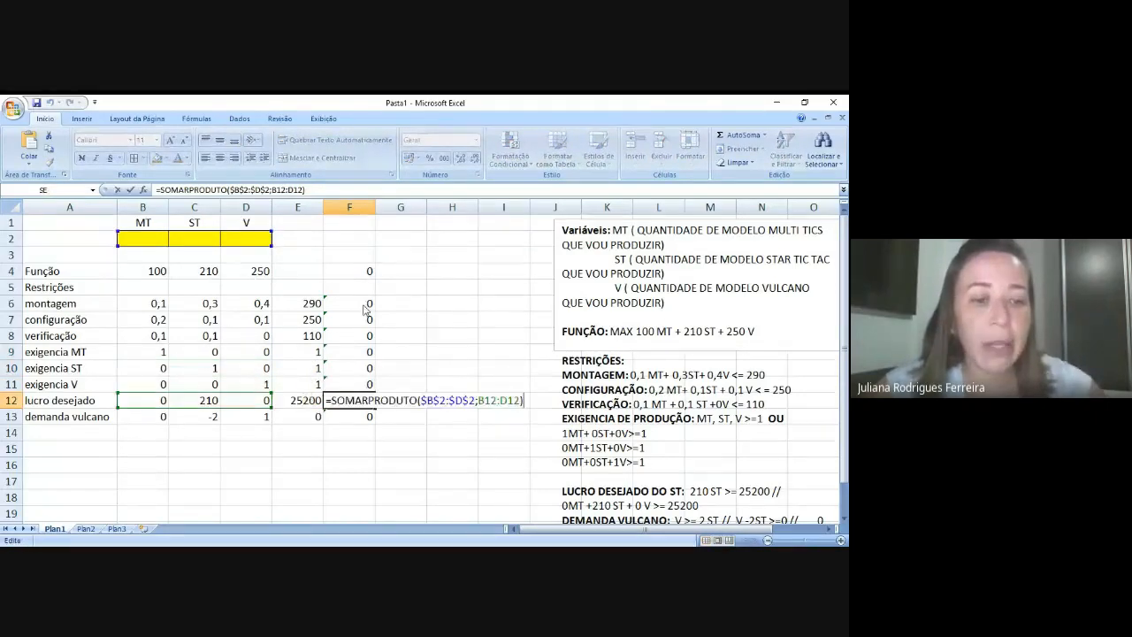
{"action": "key", "text": "Return"}
{"action": "key", "text": "Return"}
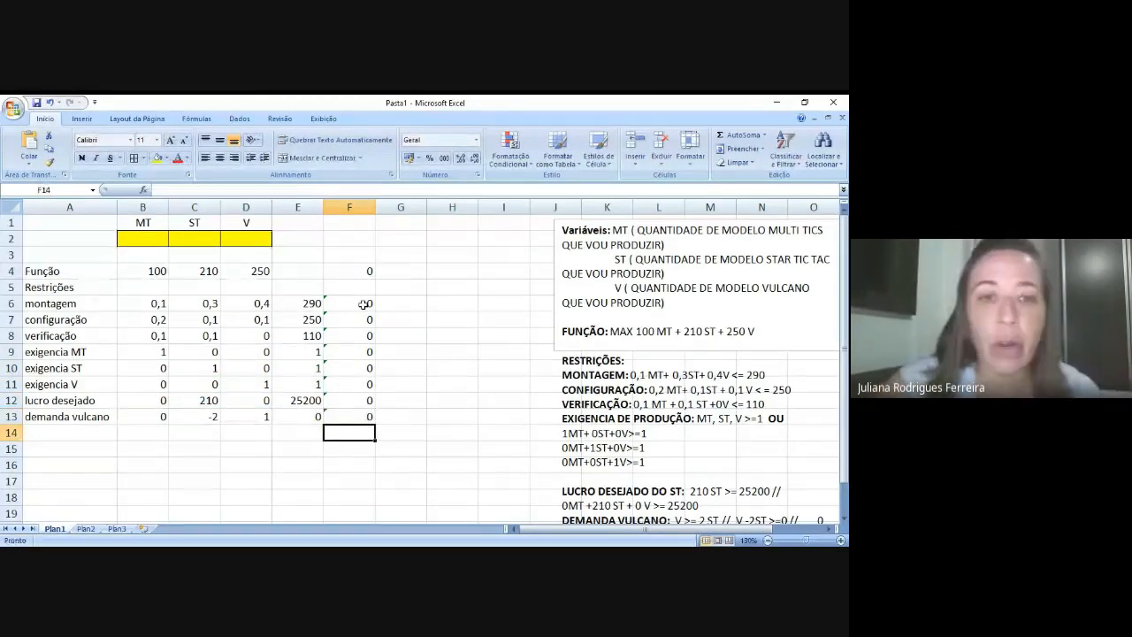
- Fill the formula cells F4 and F6:F13 with yellow
{"action": "left_click", "coordinate": [363, 266]}
{"action": "left_click", "coordinate": [157, 157]}
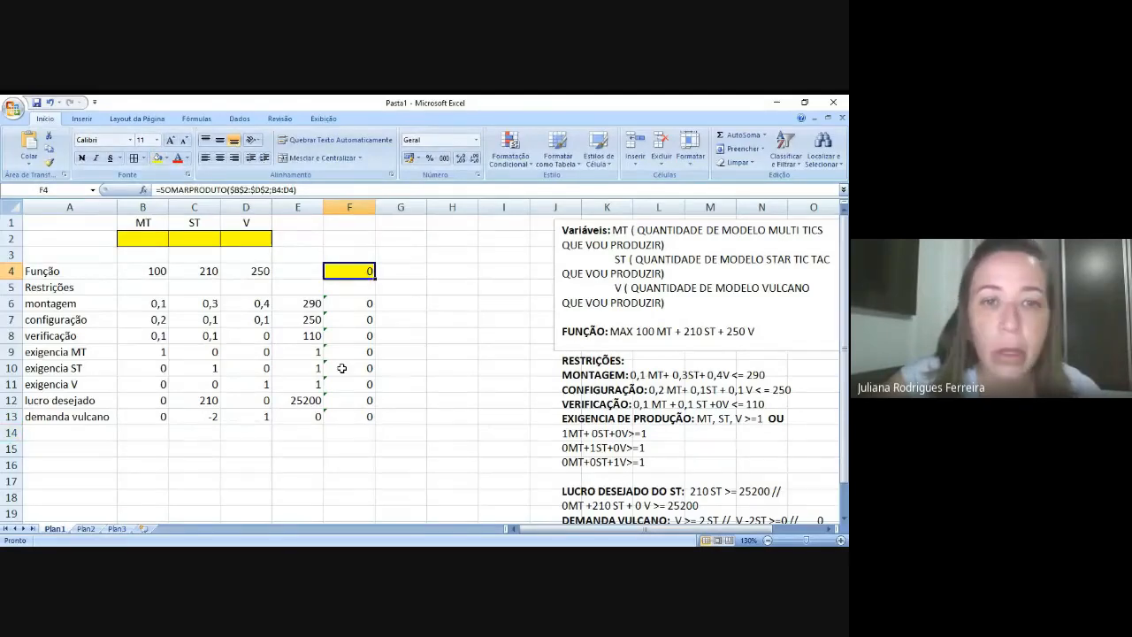
{"action": "left_click_drag", "start_coordinate": [366, 301], "coordinate": [366, 415]}
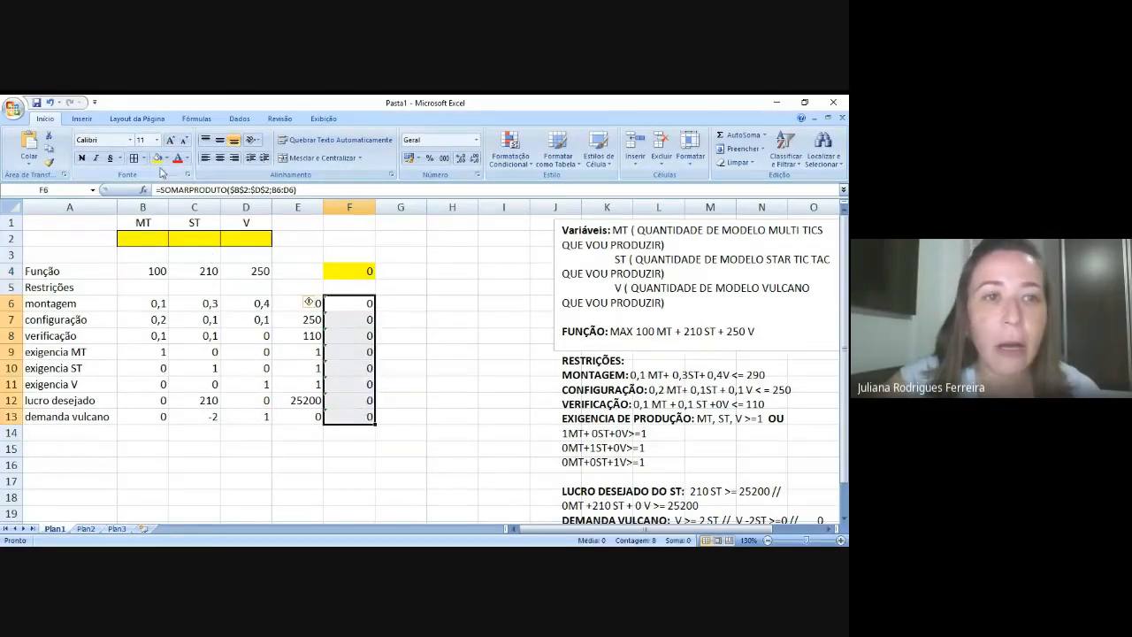
{"action": "left_click", "coordinate": [156, 158]}
{"action": "left_click", "coordinate": [433, 365]}
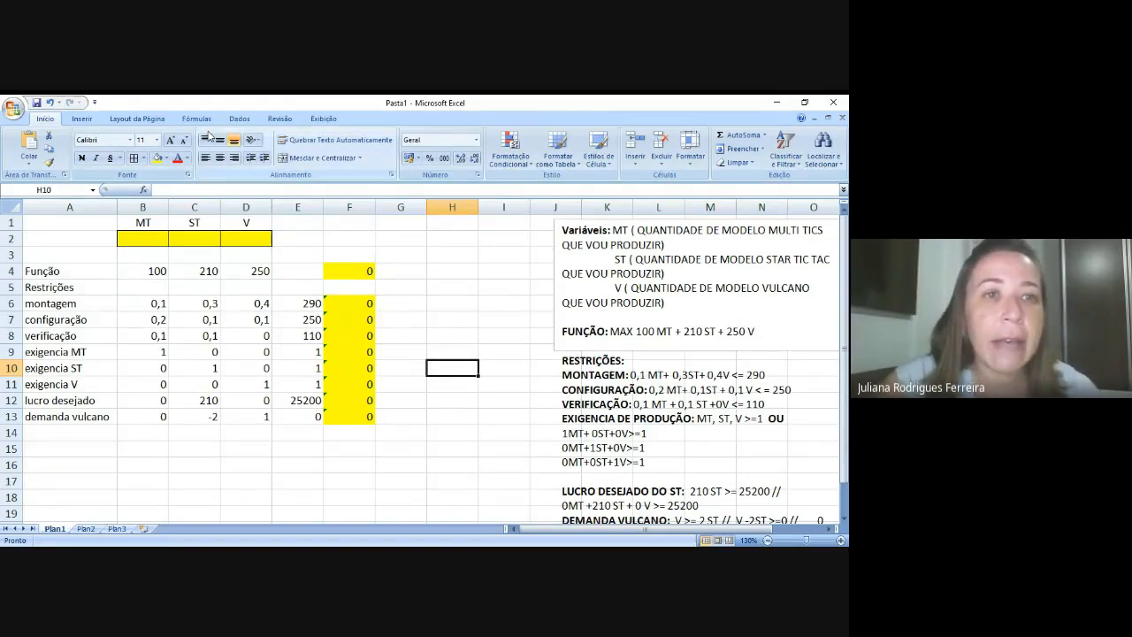
- Open Solver and set it to maximise target cell $F$4 by changing variable cells $B$2:$D$2
{"action": "left_click", "coordinate": [239, 119]}
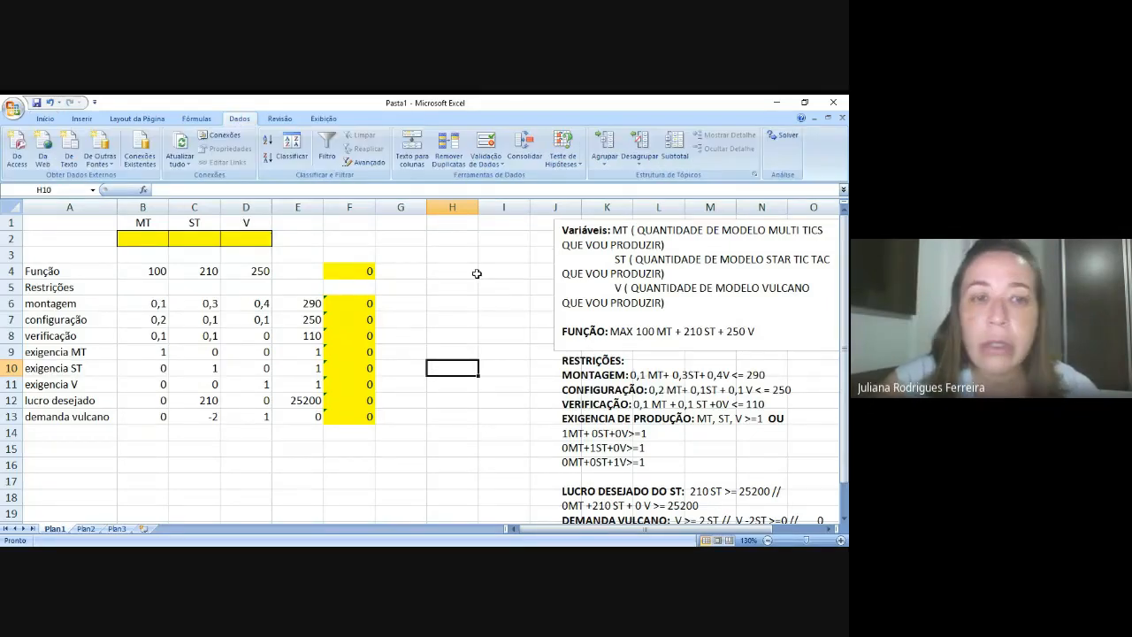
{"action": "left_click", "coordinate": [784, 136]}
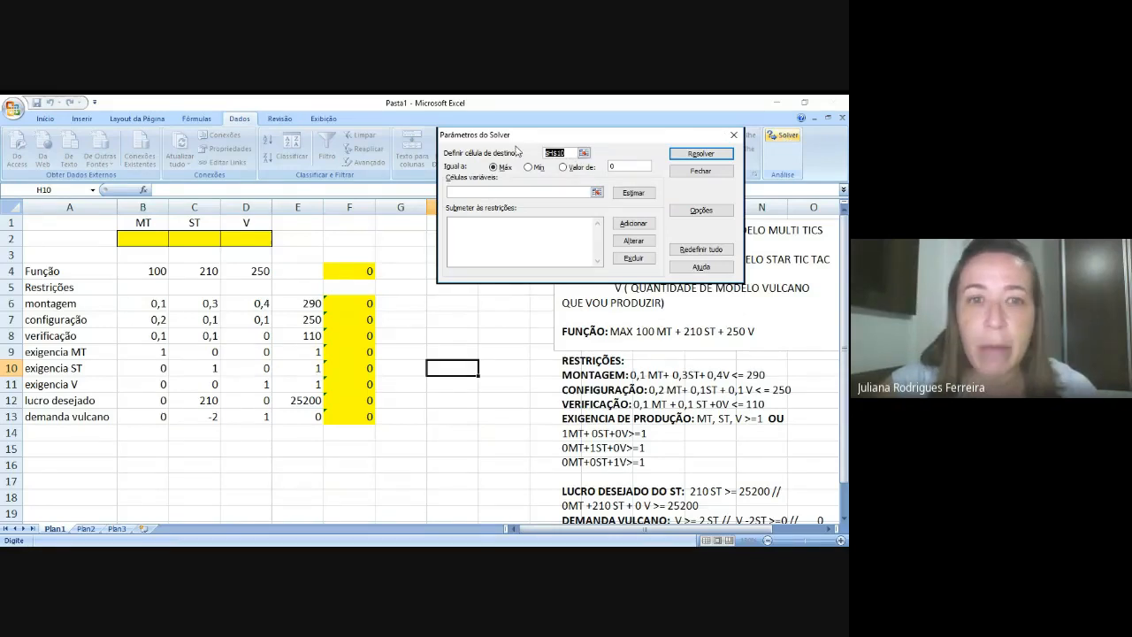
{"action": "left_click", "coordinate": [367, 270]}
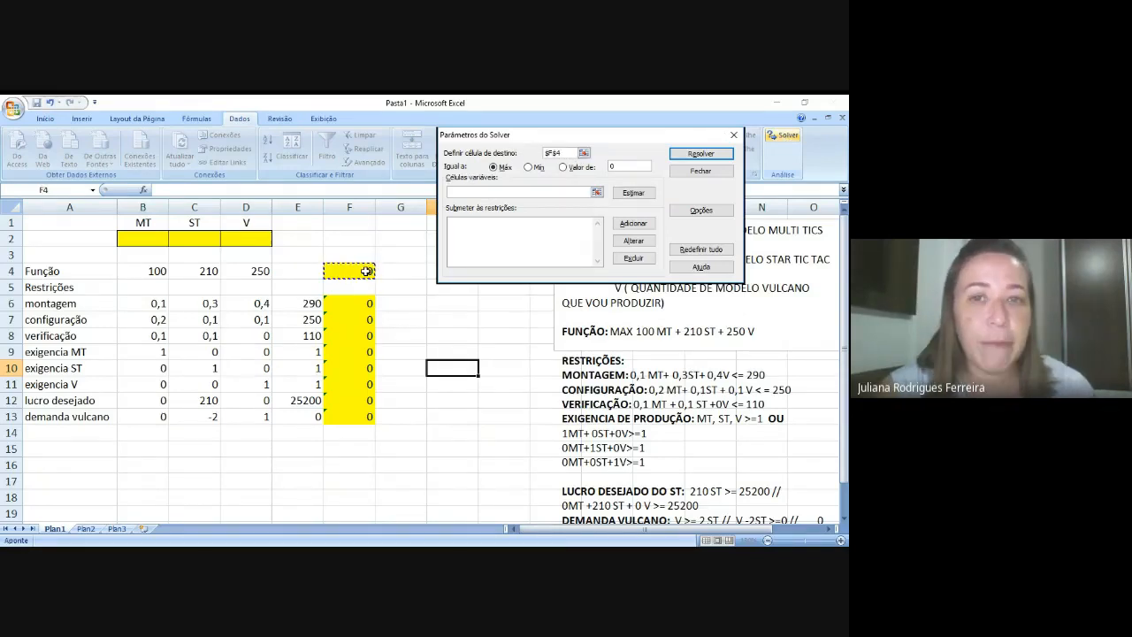
{"action": "left_click", "coordinate": [493, 167]}
{"action": "left_click", "coordinate": [477, 193]}
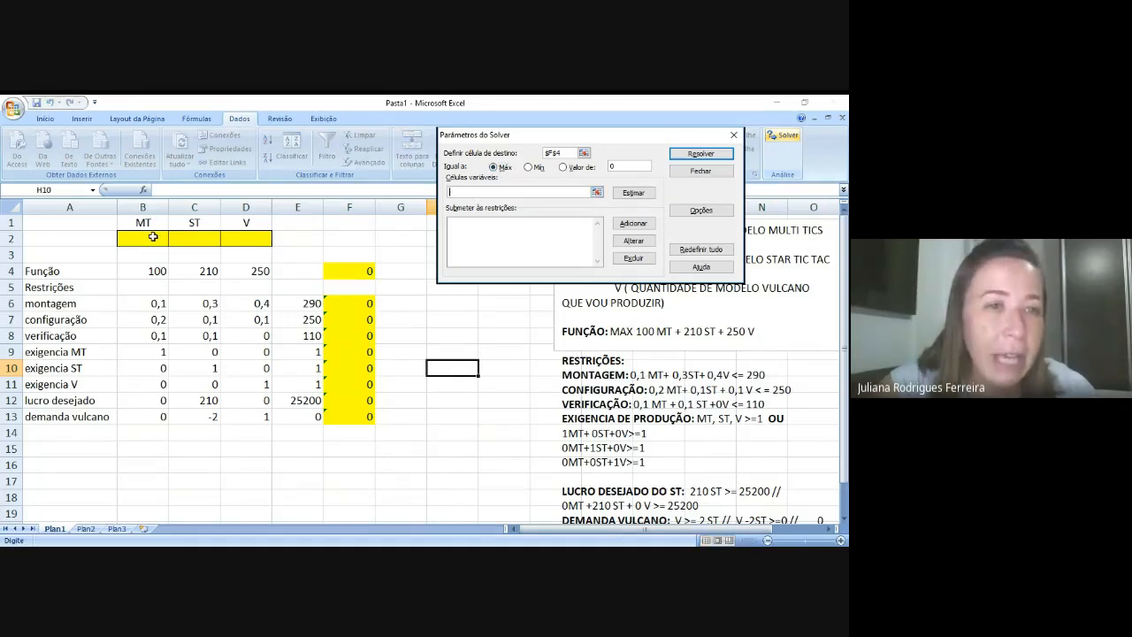
{"action": "left_click_drag", "start_coordinate": [153, 237], "coordinate": [232, 239]}
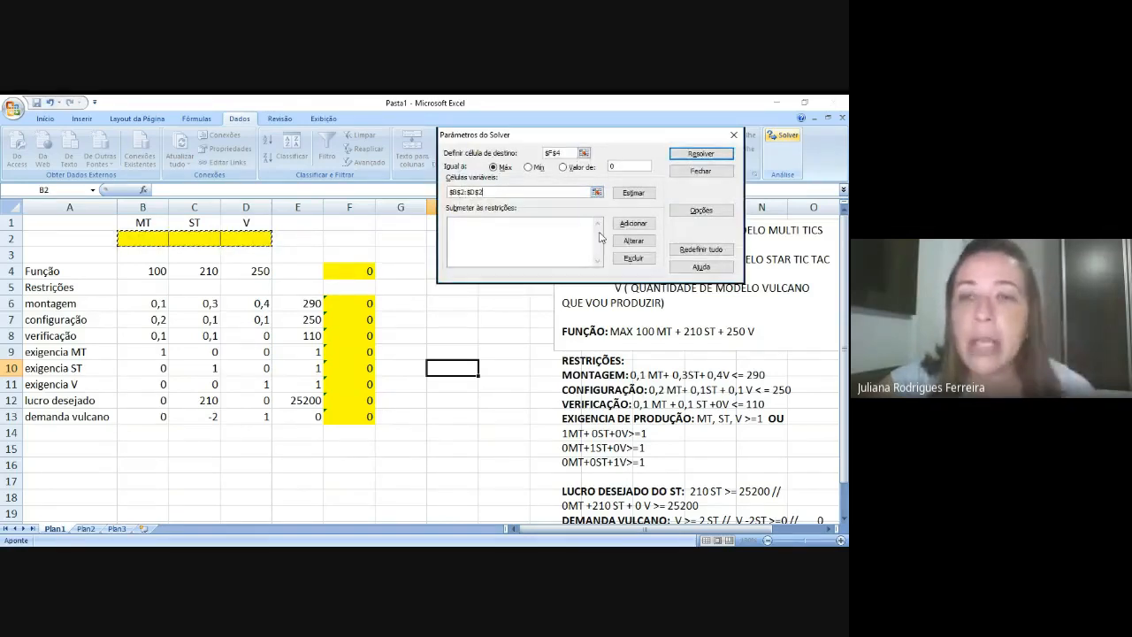
- Add the Solver constraint $F$6:$F$8 <= $E$6:$E$8 for montagem, configuração and verificação
{"action": "left_click", "coordinate": [632, 227]}
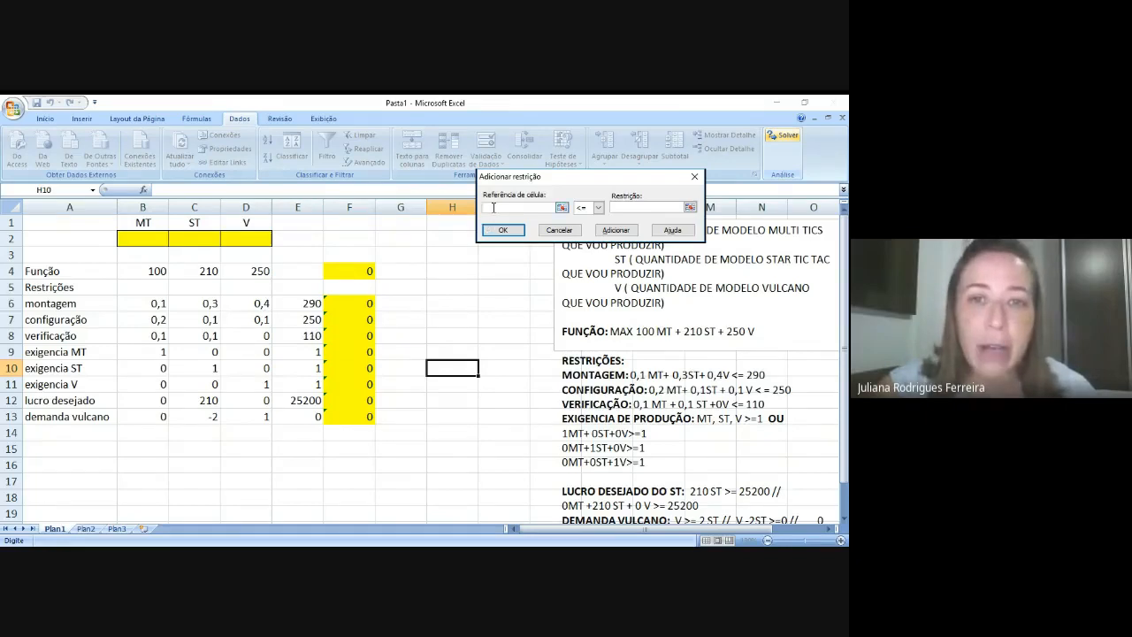
{"action": "left_click_drag", "start_coordinate": [367, 303], "coordinate": [360, 335]}
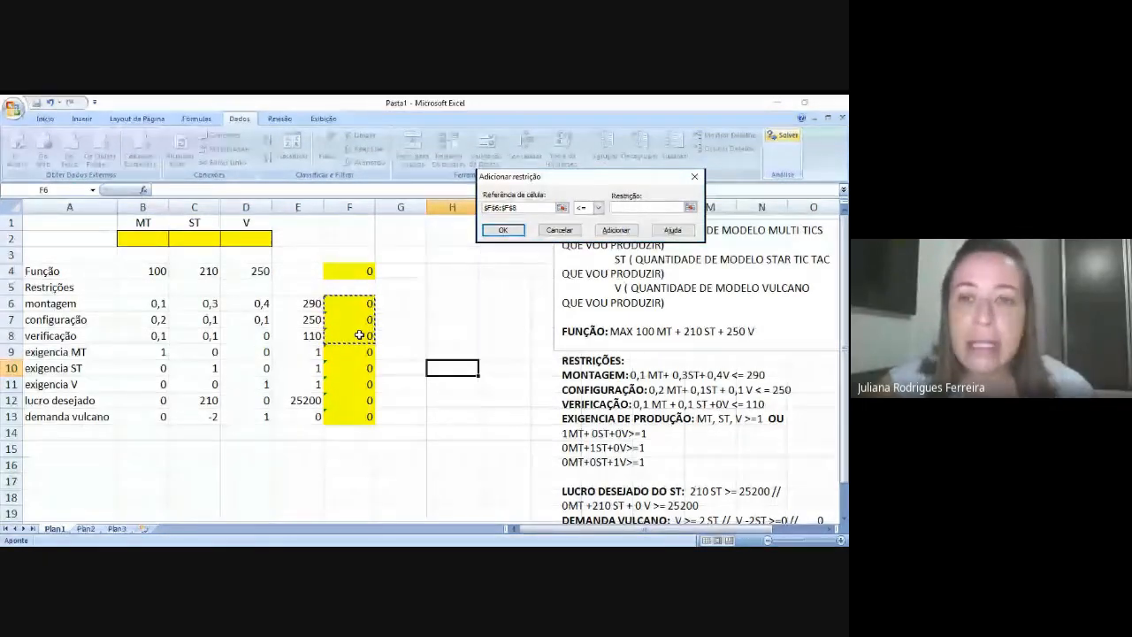
{"action": "left_click", "coordinate": [619, 209]}
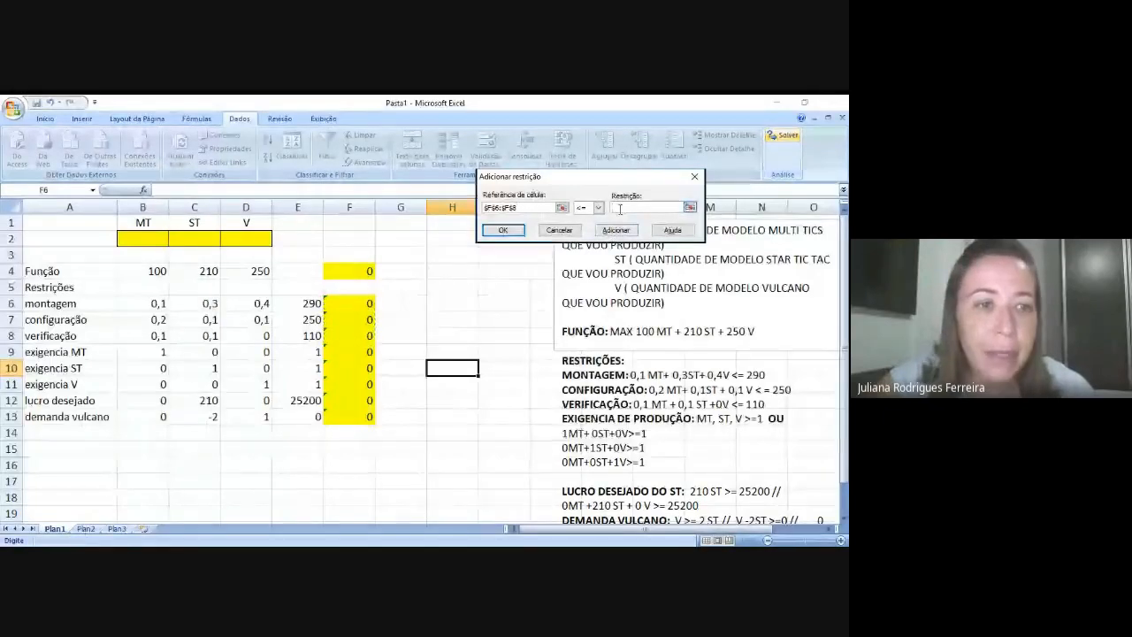
{"action": "left_click", "coordinate": [308, 304]}
{"action": "left_click_drag", "start_coordinate": [308, 303], "coordinate": [309, 336]}
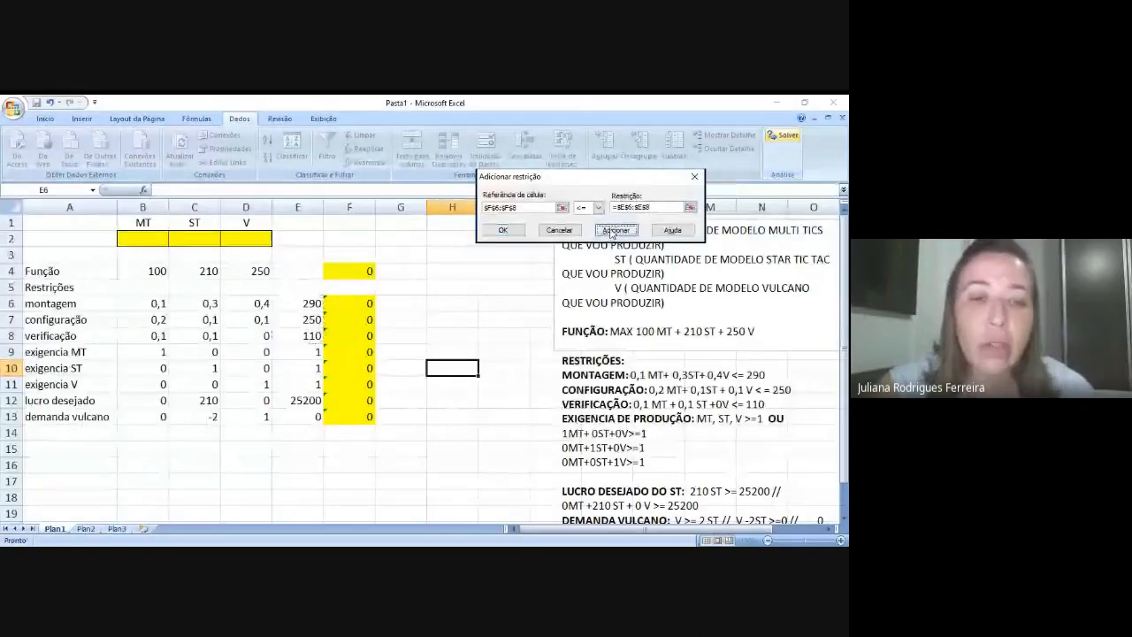
{"action": "left_click", "coordinate": [610, 231]}
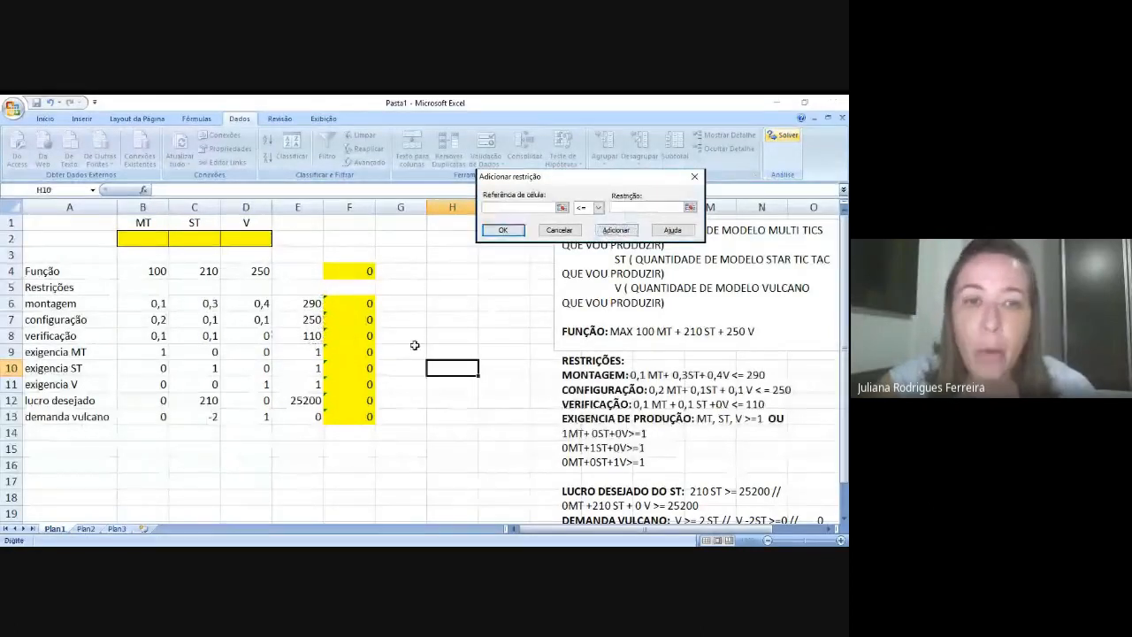
- Add the Solver constraint $F$9:$F$13 >= $E$9:$E$13 and return to the Solver parameters
{"action": "left_click", "coordinate": [359, 349]}
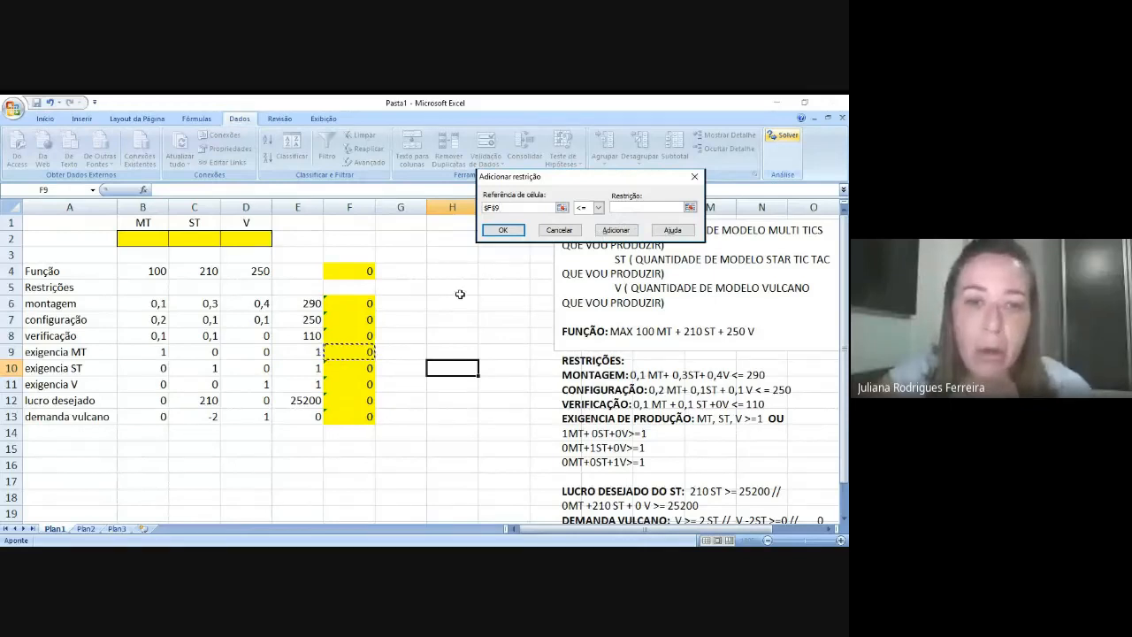
{"action": "left_click", "coordinate": [355, 353]}
{"action": "left_click_drag", "start_coordinate": [355, 354], "coordinate": [351, 416]}
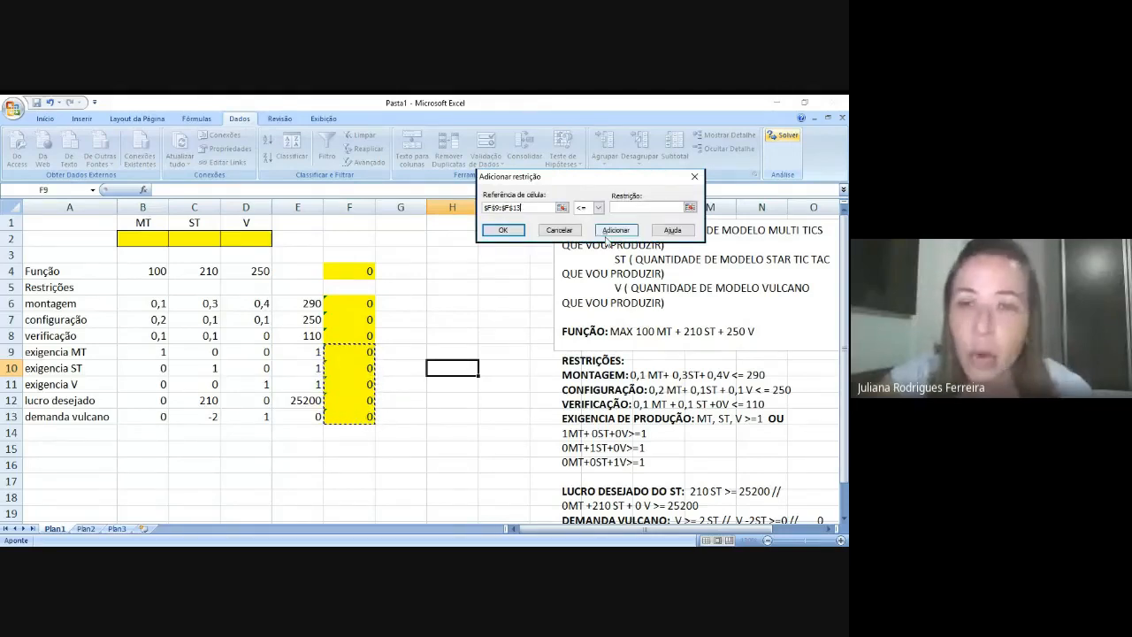
{"action": "left_click", "coordinate": [598, 207]}
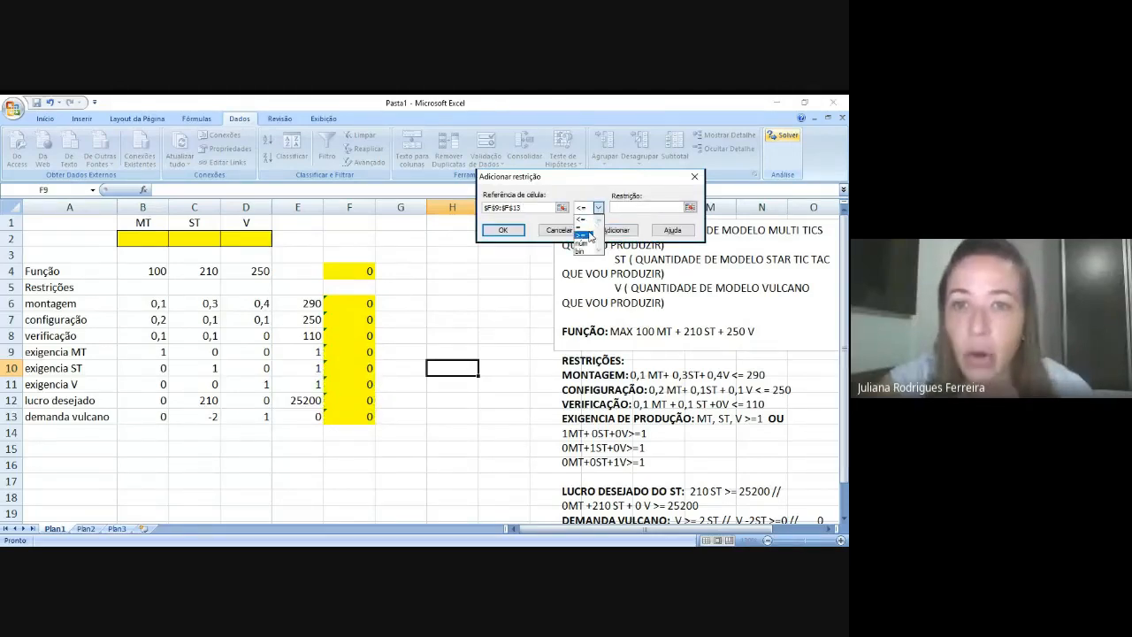
{"action": "left_click", "coordinate": [586, 235]}
{"action": "left_click", "coordinate": [314, 351]}
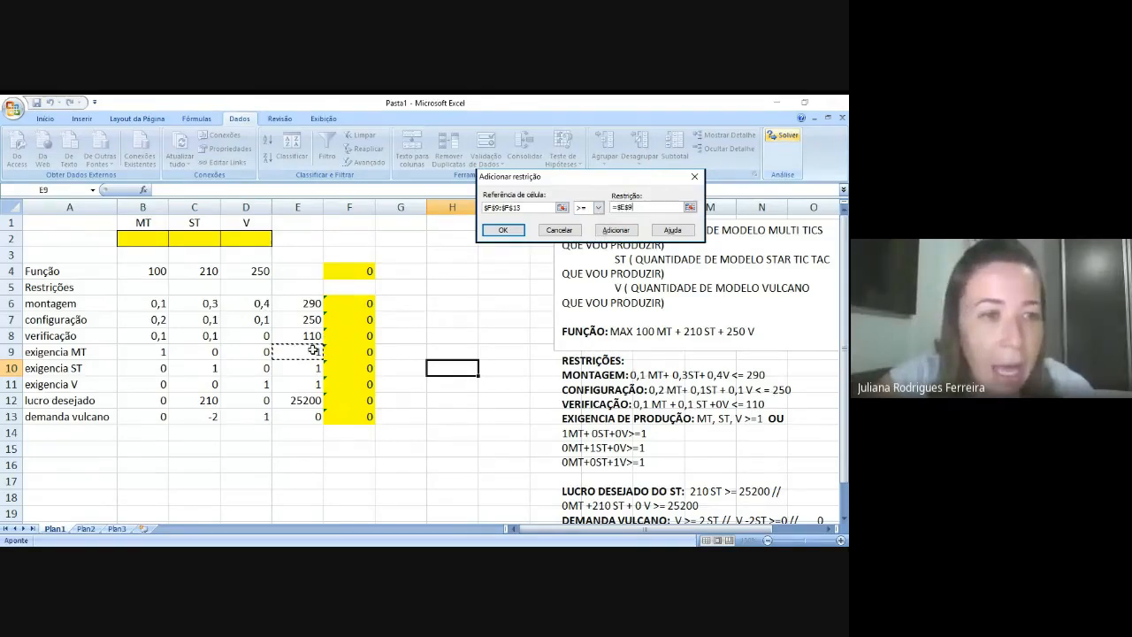
{"action": "left_click_drag", "start_coordinate": [314, 351], "coordinate": [308, 415]}
{"action": "left_click", "coordinate": [616, 231]}
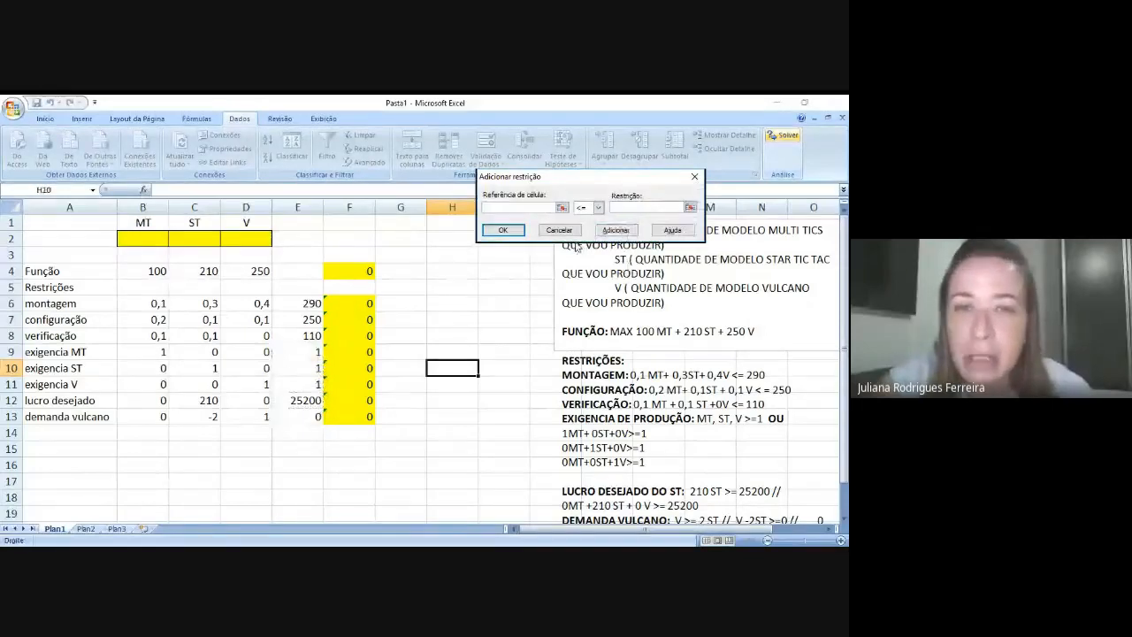
{"action": "left_click", "coordinate": [566, 232]}
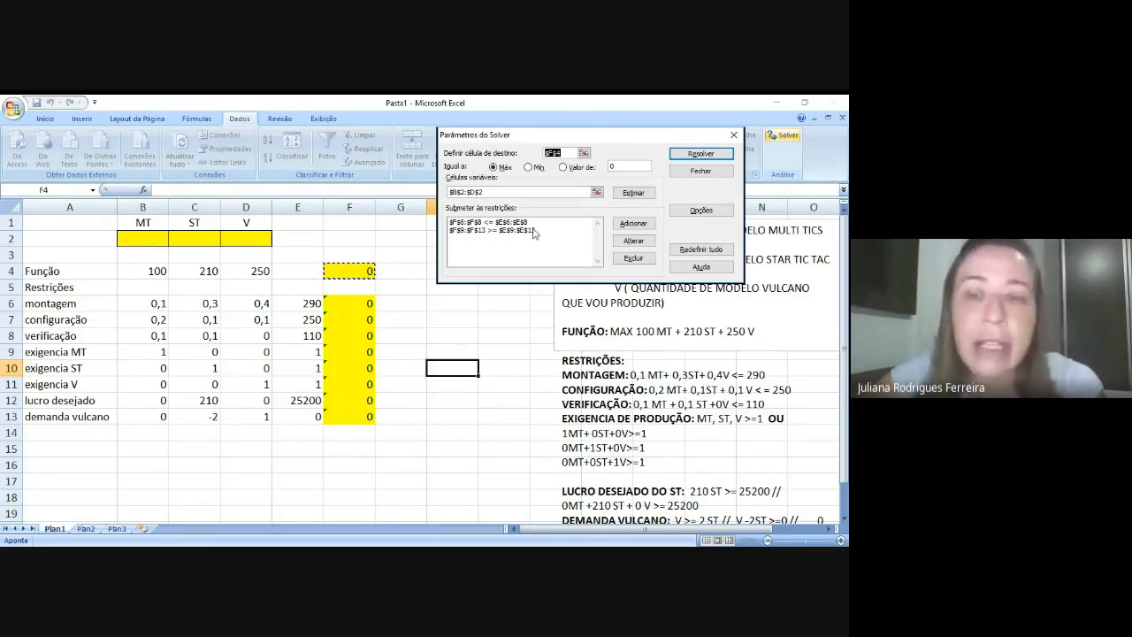
- Enable the Solver options Presumir modelo linear and Presumir não negativos
{"action": "left_click", "coordinate": [712, 210]}
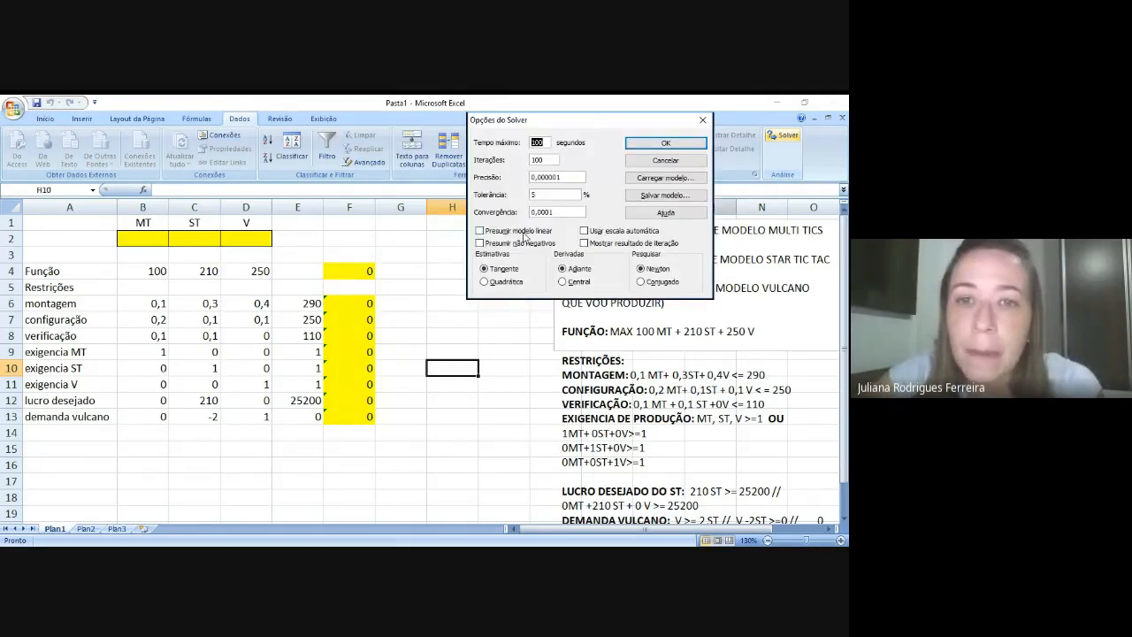
{"action": "left_click", "coordinate": [522, 232]}
{"action": "left_click", "coordinate": [519, 243]}
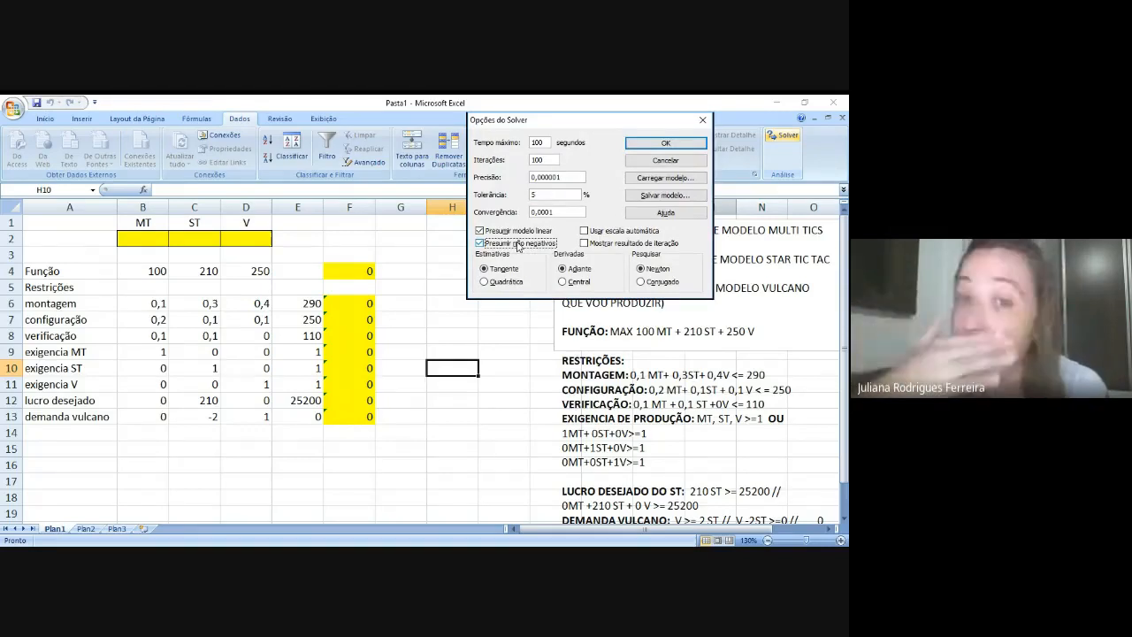
{"action": "left_click", "coordinate": [666, 142]}
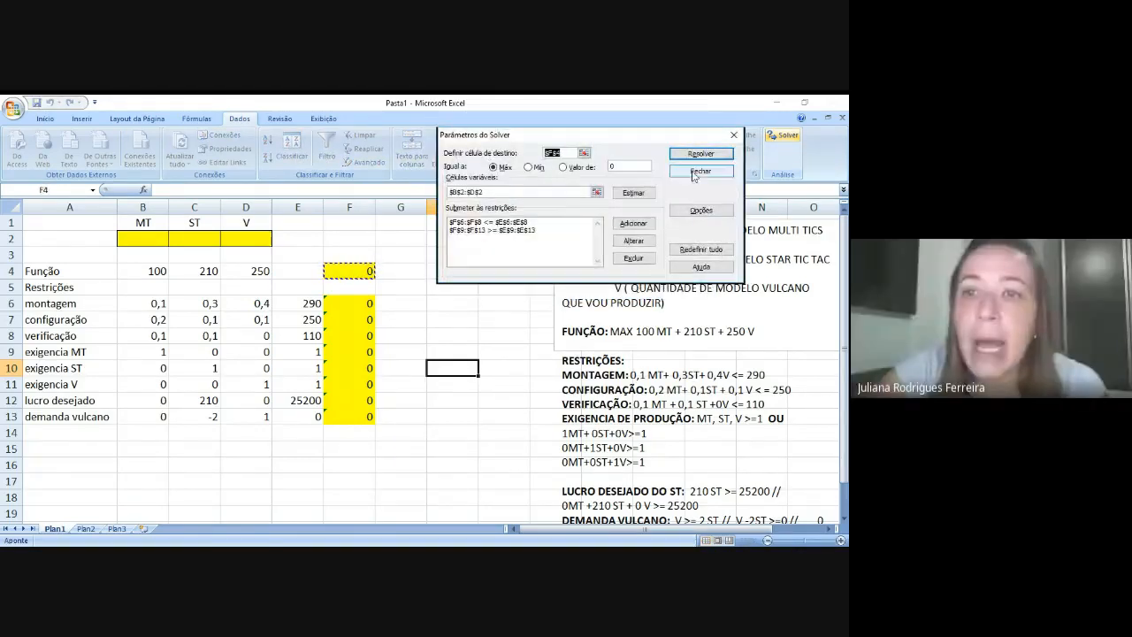
- Solve the model, keep the Solver solution and generate the Resposta, Sensibilidade and Limites reports
{"action": "left_click", "coordinate": [699, 154]}
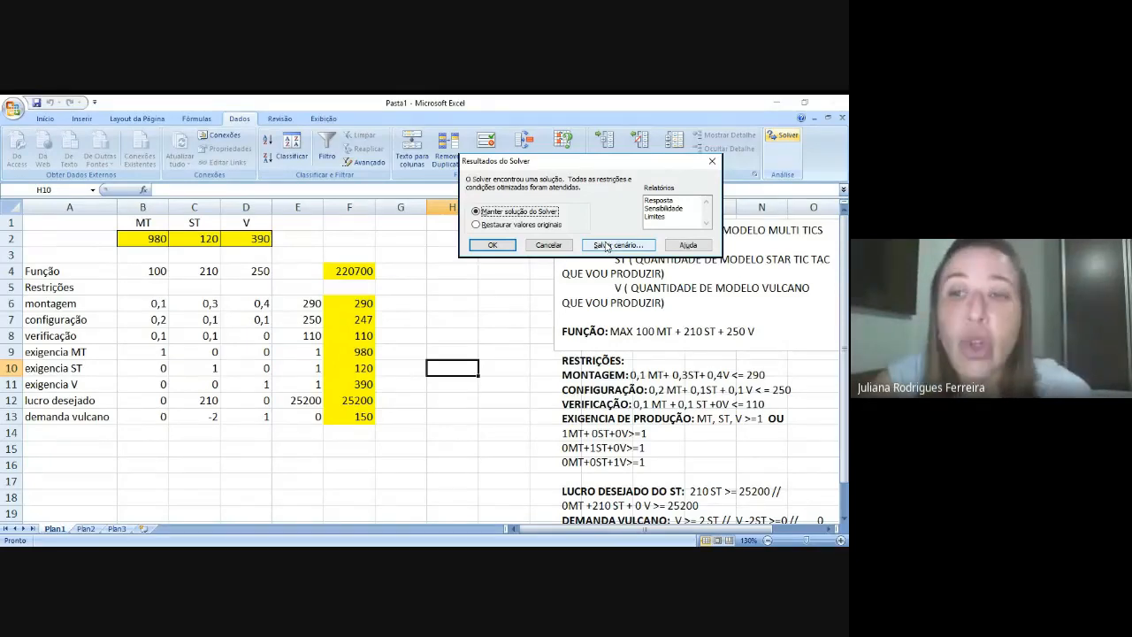
{"action": "left_click", "coordinate": [658, 201]}
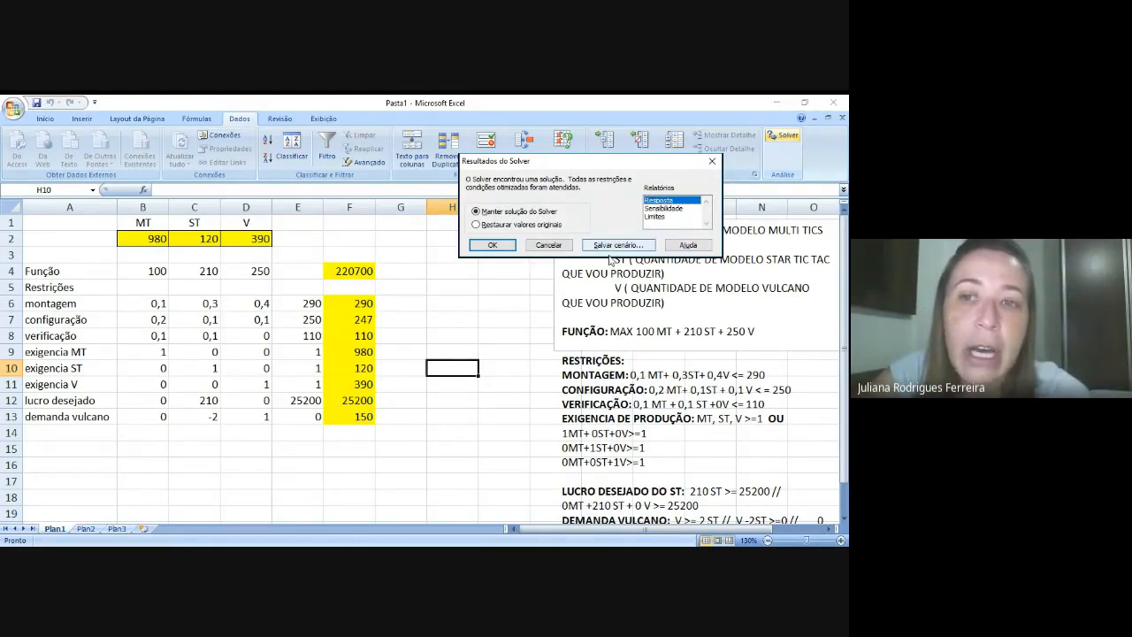
{"action": "left_click", "coordinate": [659, 211]}
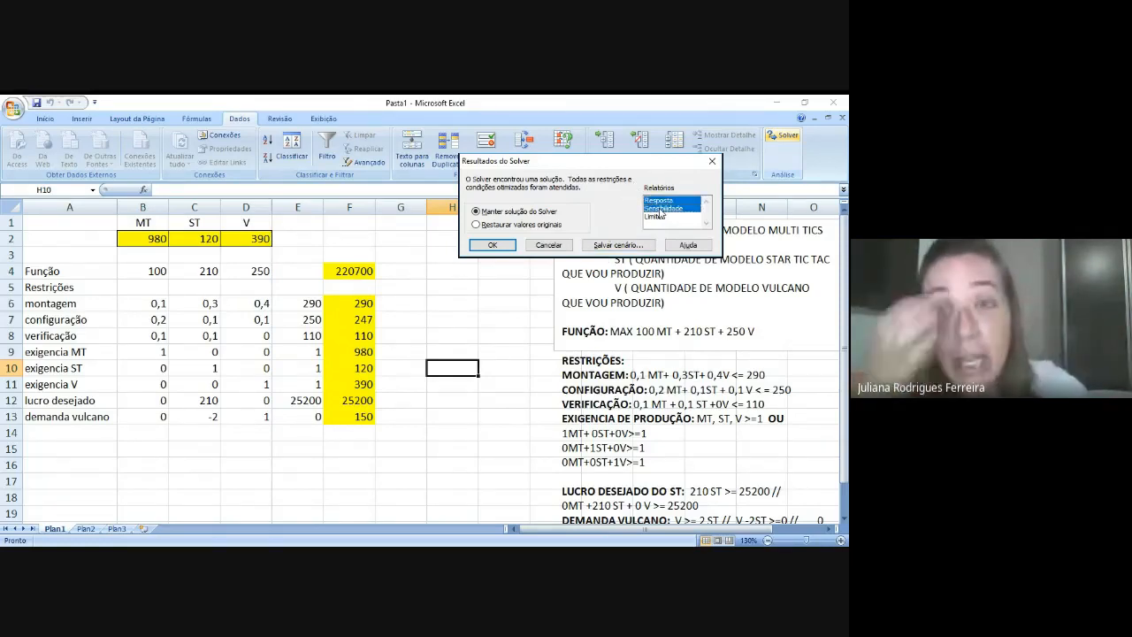
{"action": "left_click", "coordinate": [656, 217]}
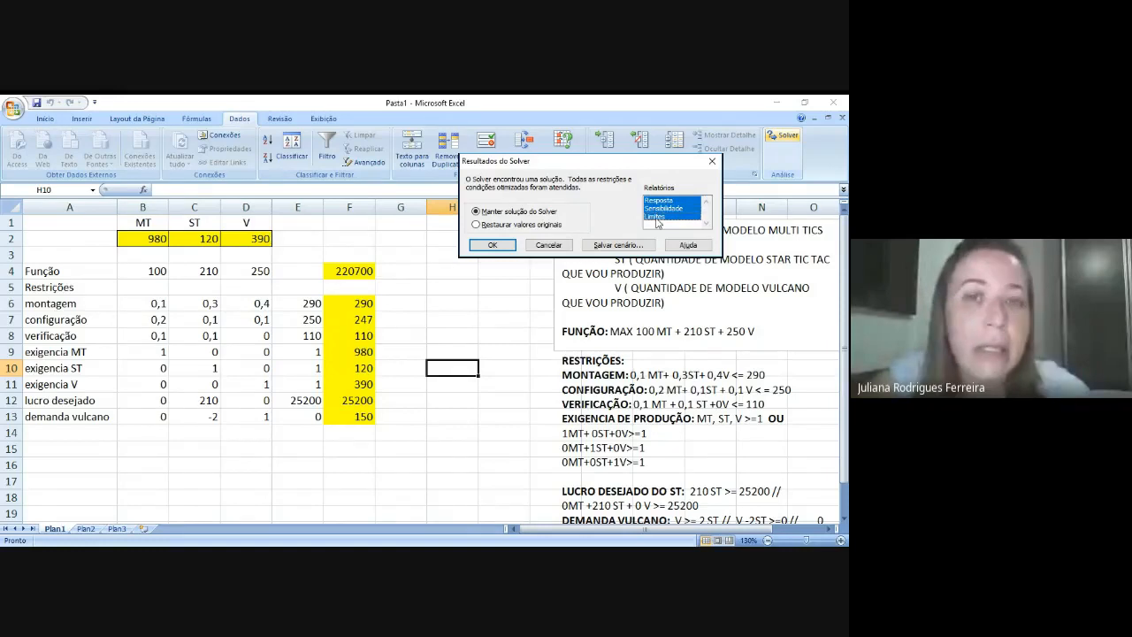
{"action": "left_click", "coordinate": [657, 201]}
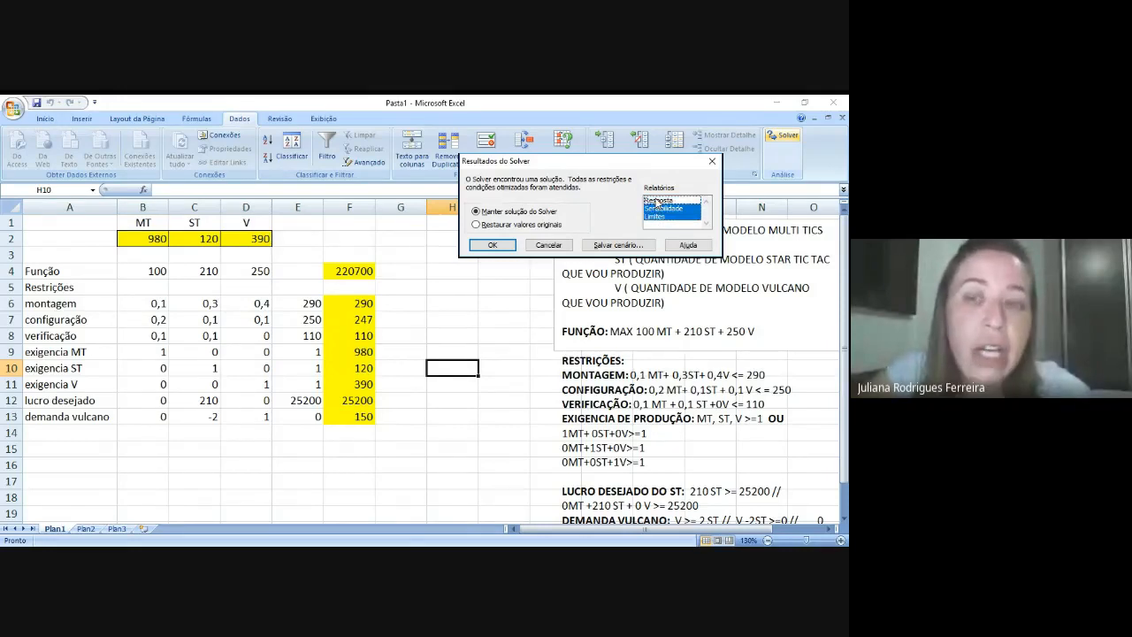
{"action": "left_click", "coordinate": [657, 208]}
{"action": "left_click", "coordinate": [656, 217]}
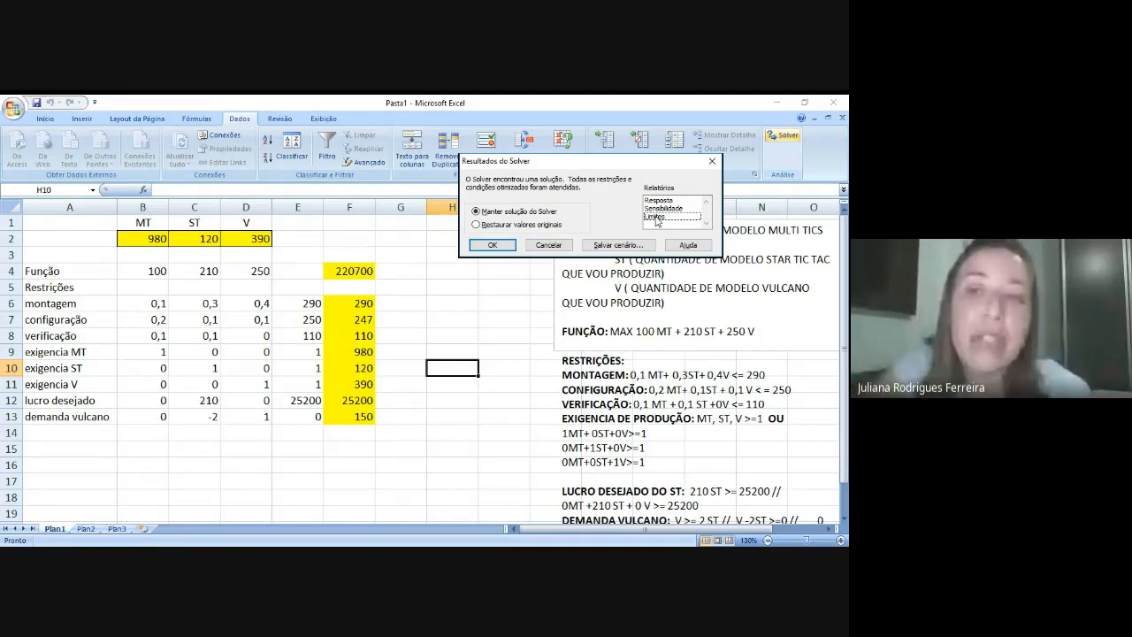
{"action": "left_click", "coordinate": [659, 201]}
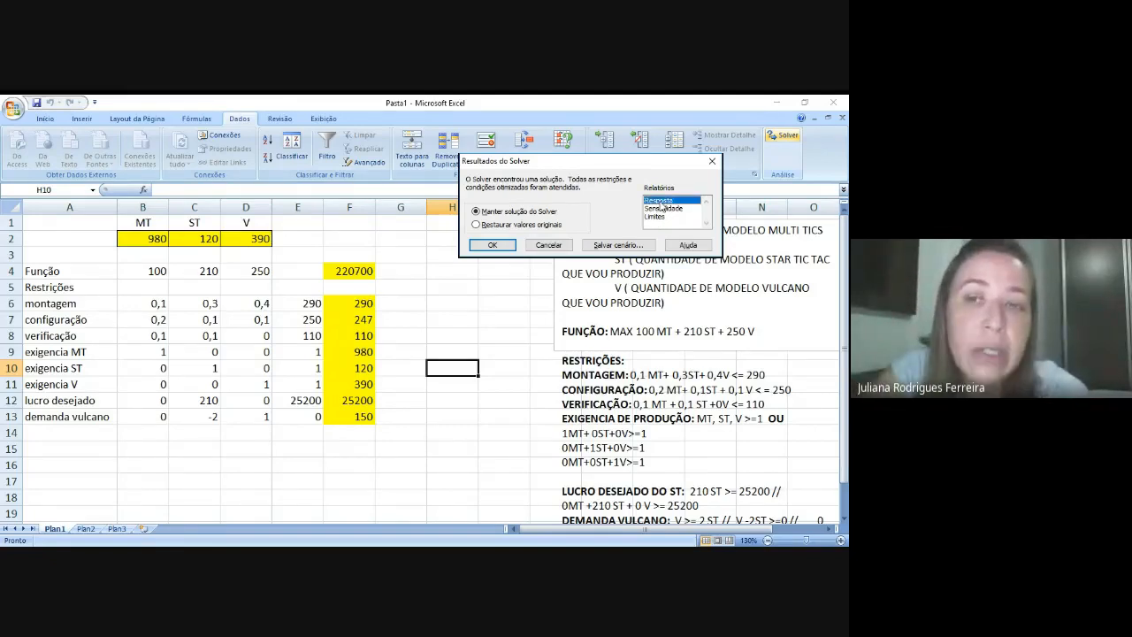
{"action": "left_click", "coordinate": [658, 209]}
{"action": "left_click", "coordinate": [654, 218]}
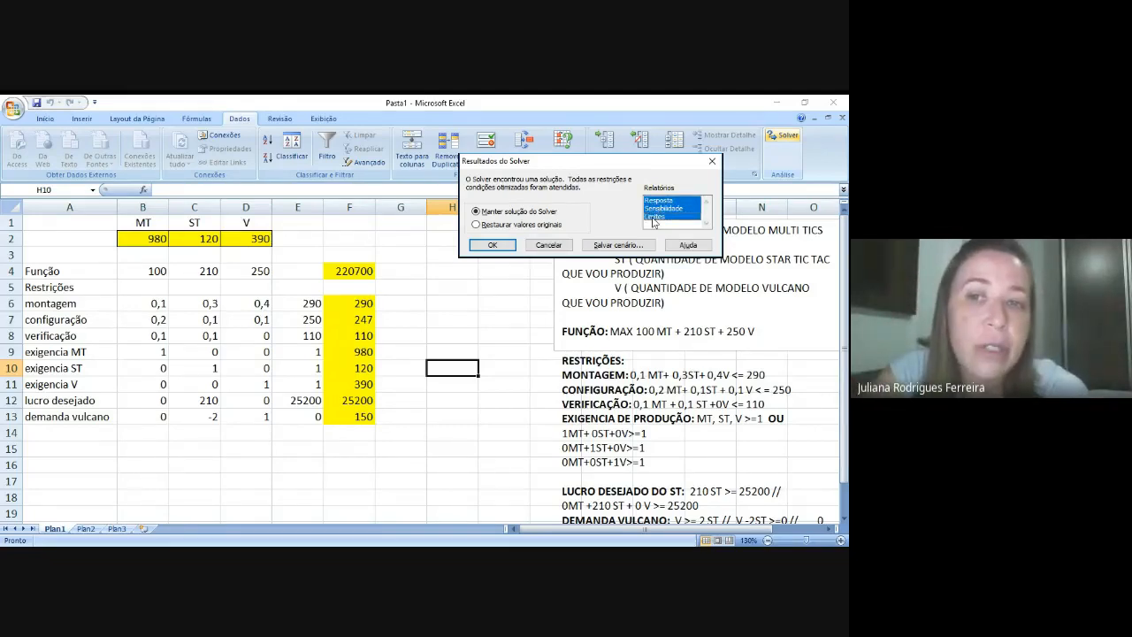
{"action": "left_click", "coordinate": [500, 247]}
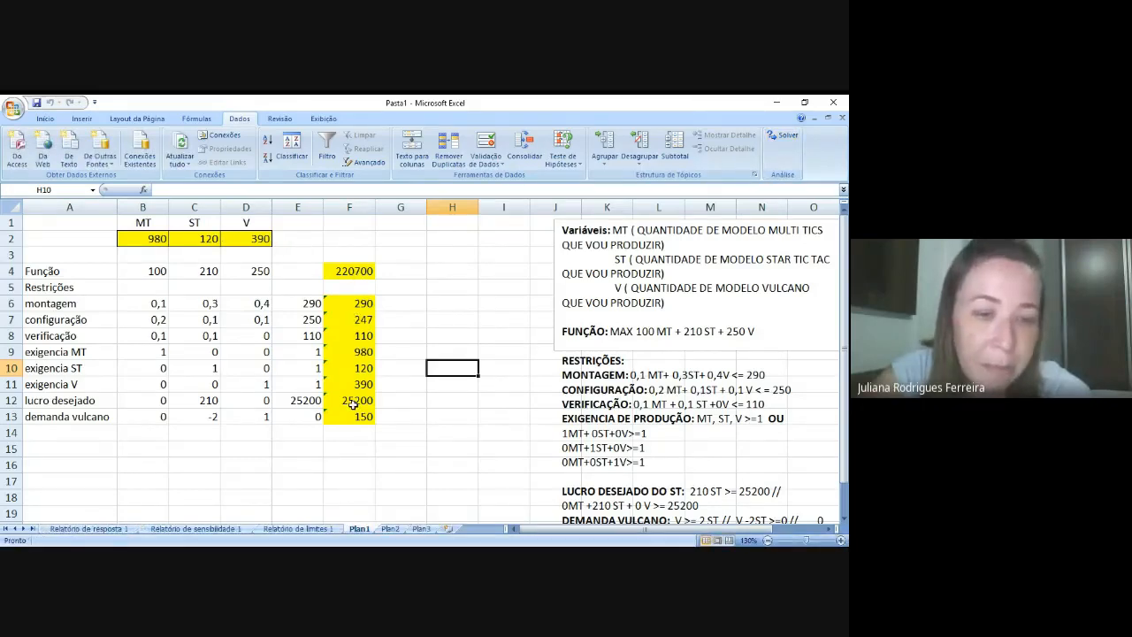
- Examine the Solver's answer, sensitivity and limits report sheets, checking the adjustable cells and constraints
{"action": "left_click", "coordinate": [122, 529]}
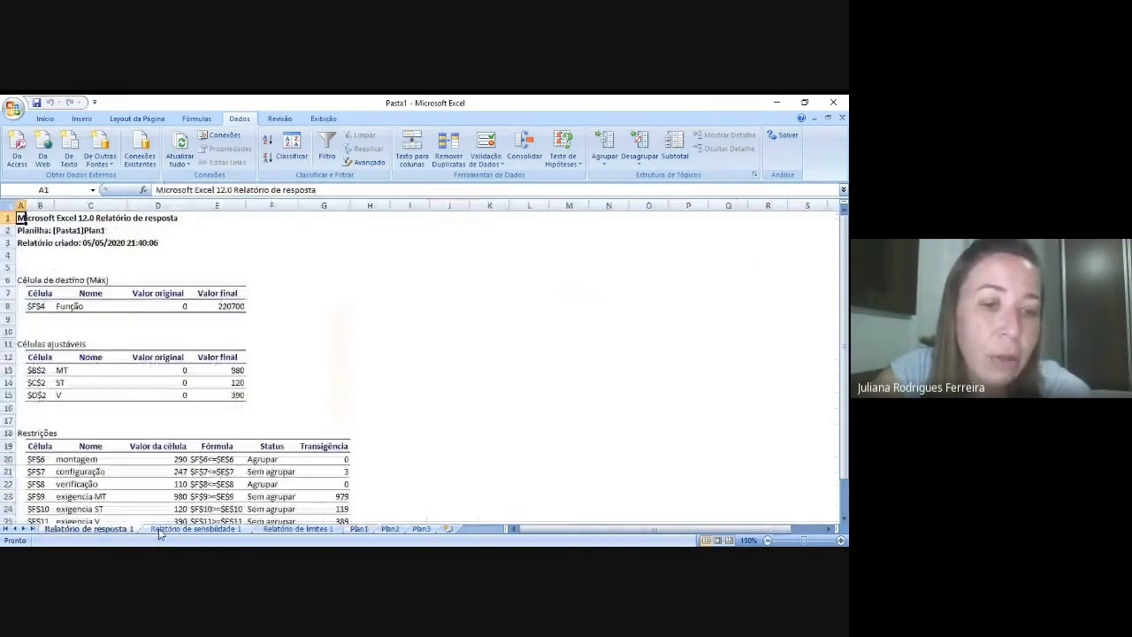
{"action": "left_click", "coordinate": [160, 530]}
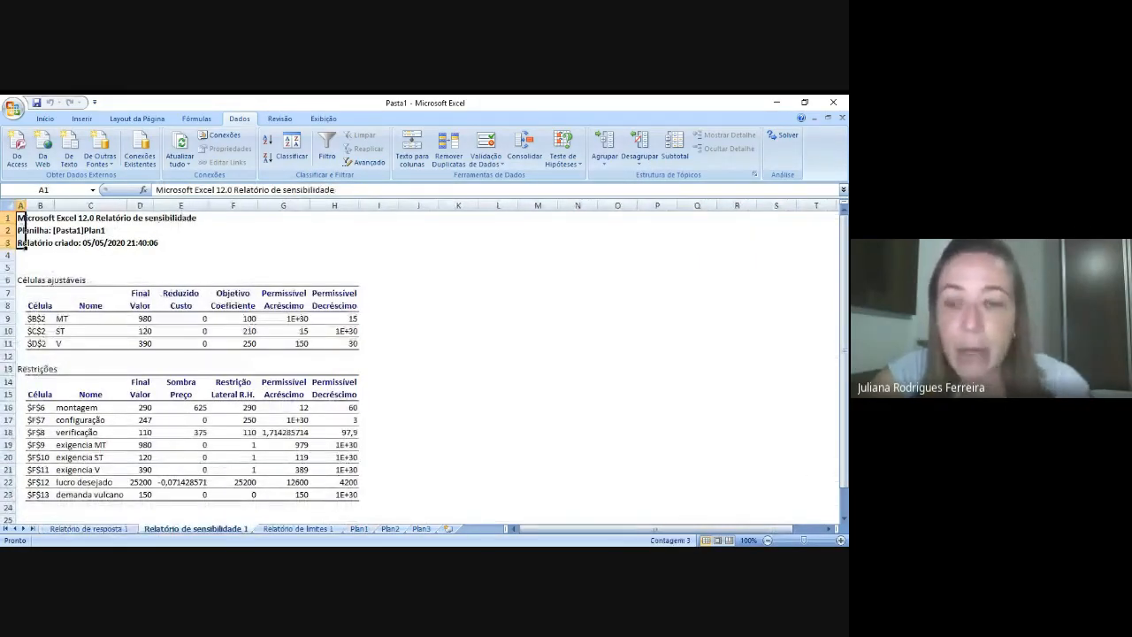
{"action": "left_click", "coordinate": [844, 519]}
{"action": "left_click", "coordinate": [844, 518]}
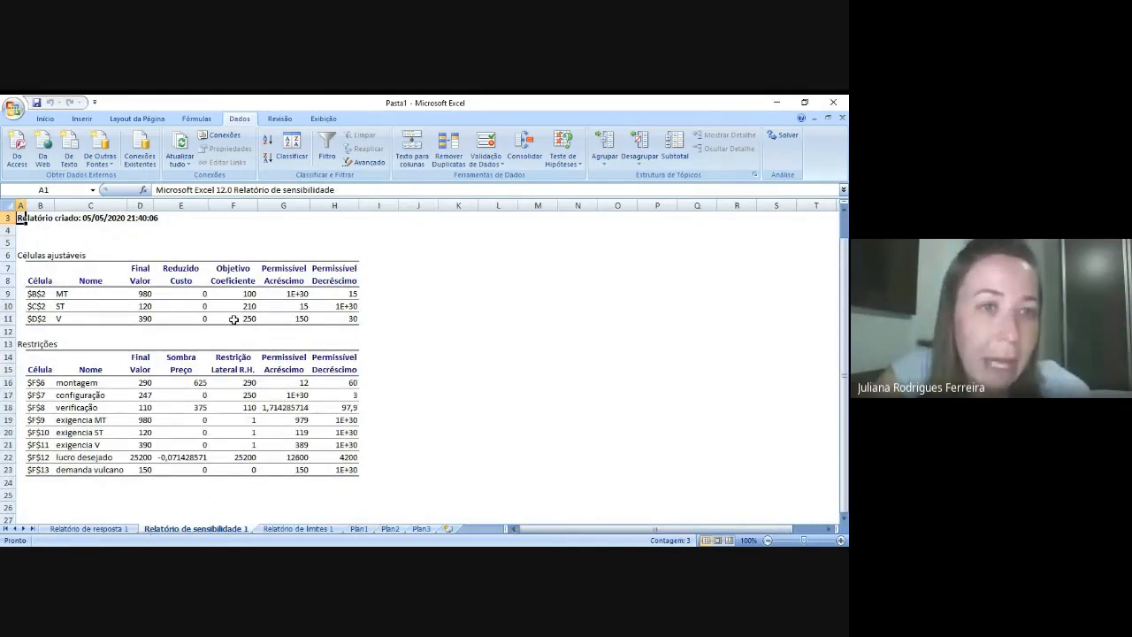
{"action": "left_click", "coordinate": [360, 529]}
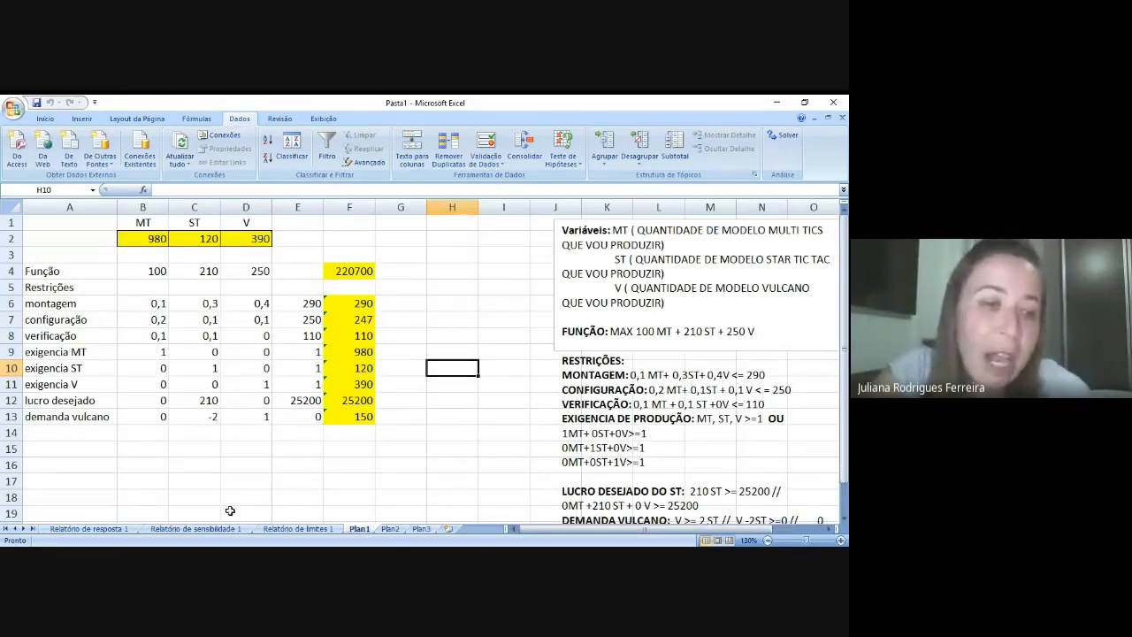
{"action": "left_click", "coordinate": [124, 529]}
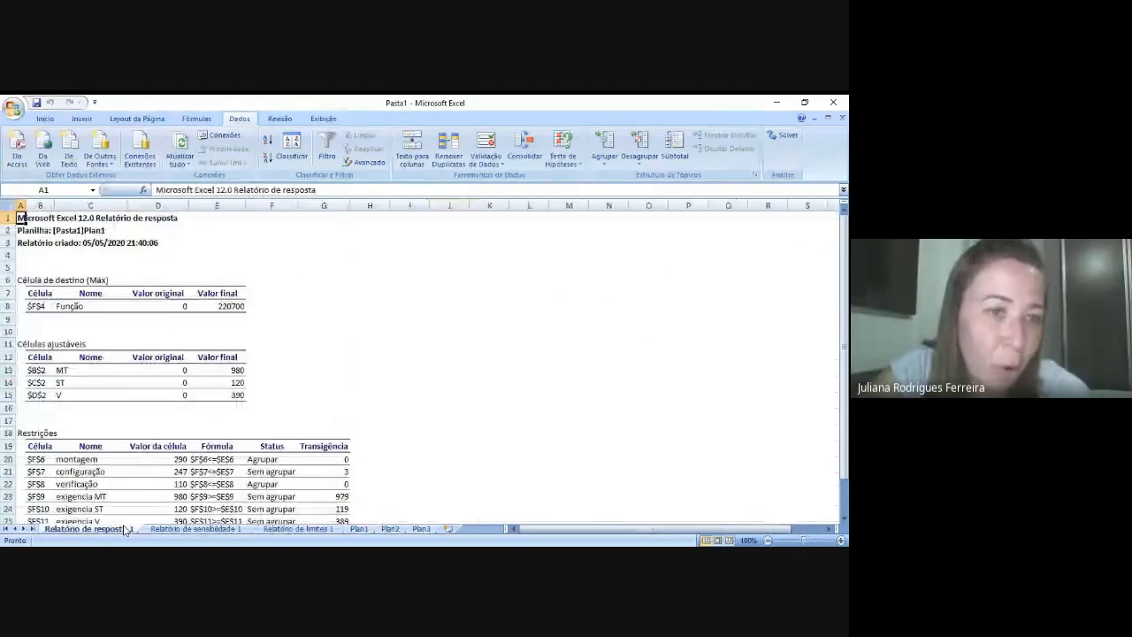
{"action": "left_click", "coordinate": [180, 530]}
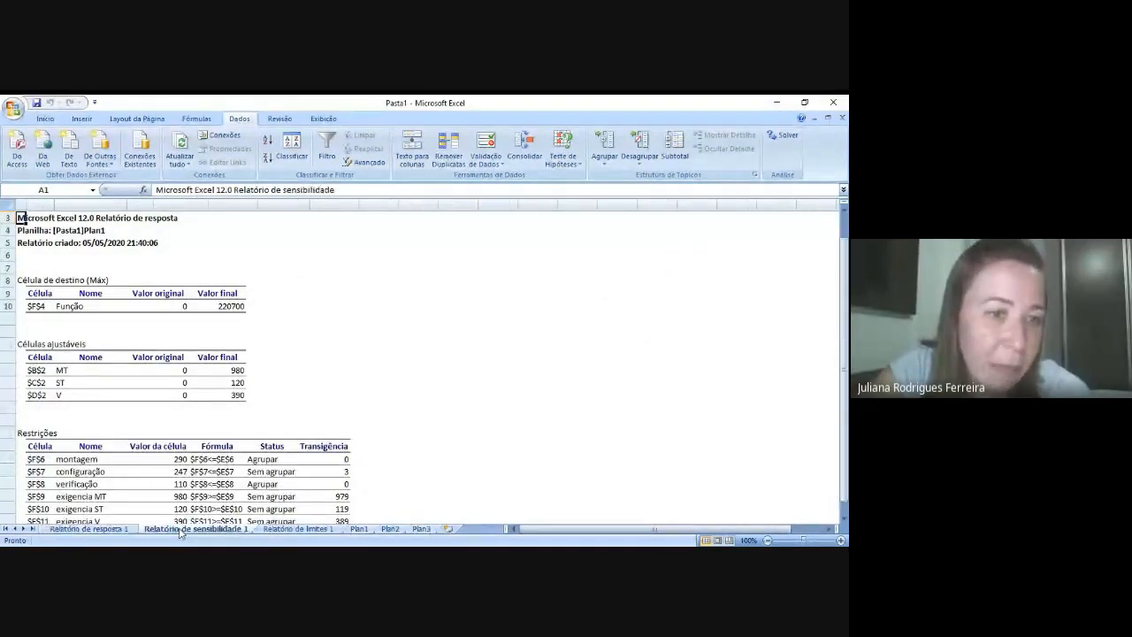
{"action": "left_click", "coordinate": [298, 529]}
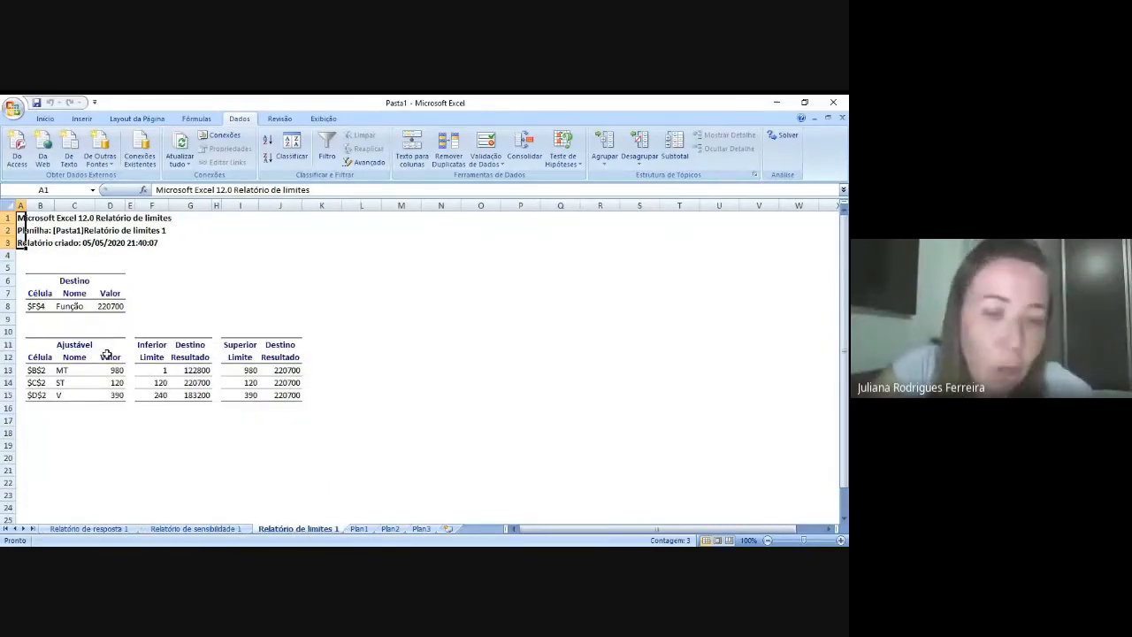
- Return to Plan1 and compare each constraint's limit in column E with its solved result in column F
{"action": "left_click", "coordinate": [358, 530]}
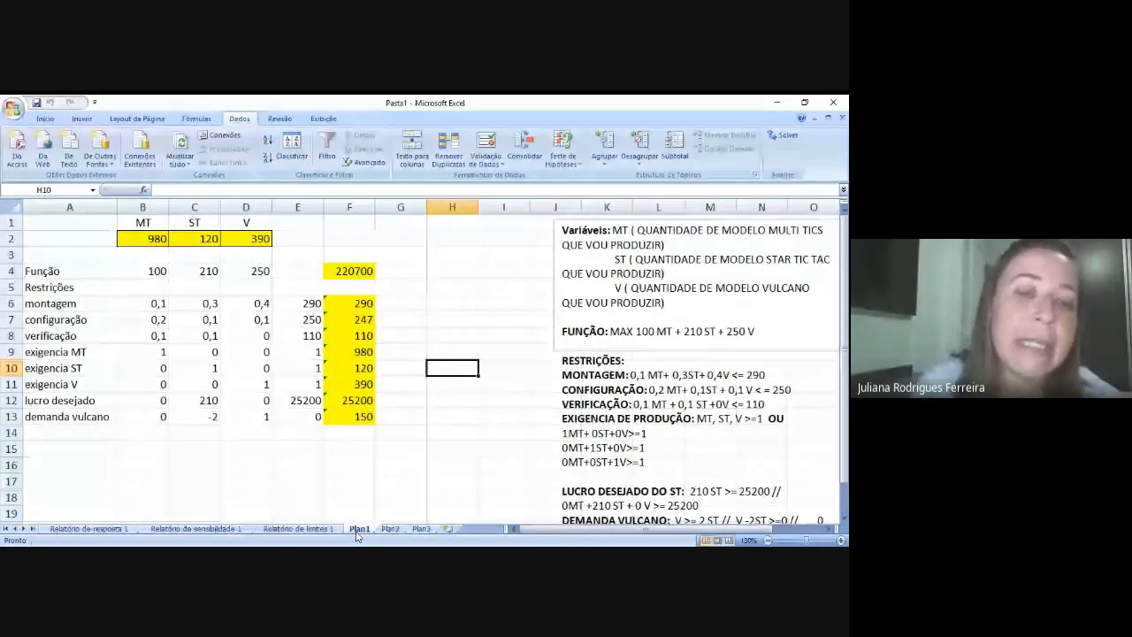
{"action": "left_click", "coordinate": [390, 337]}
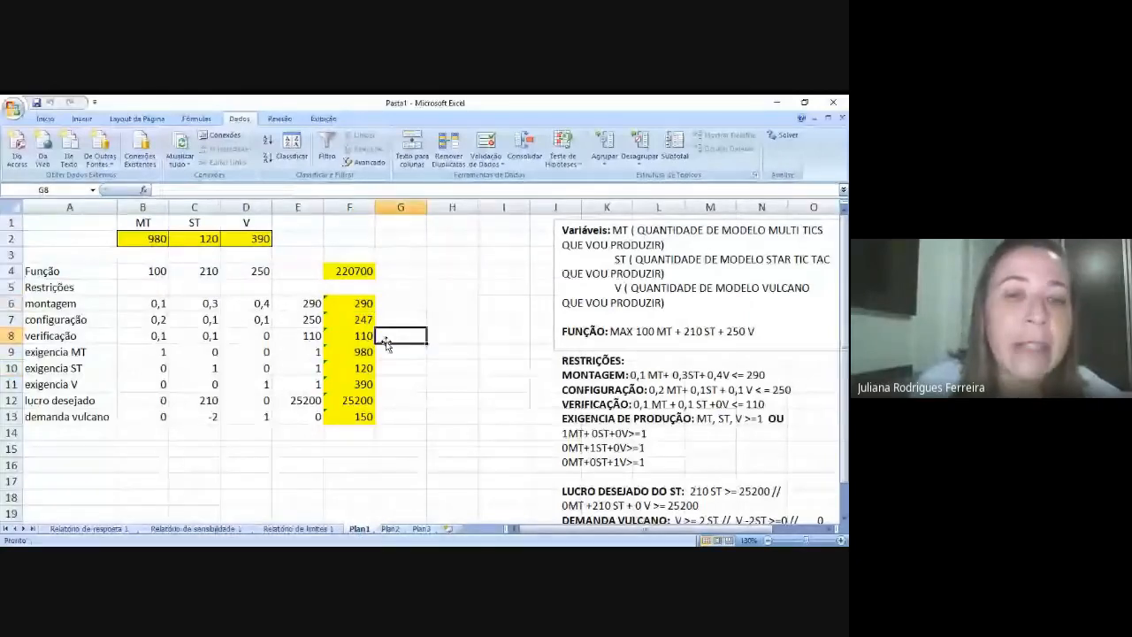
{"action": "left_click", "coordinate": [312, 306]}
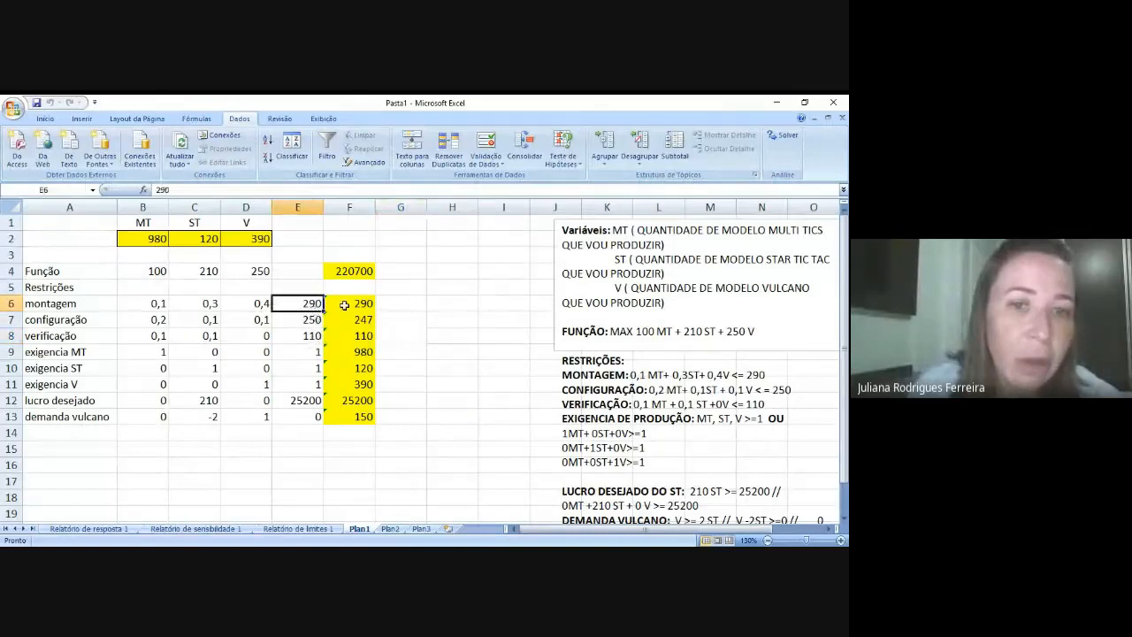
{"action": "left_click", "coordinate": [317, 322]}
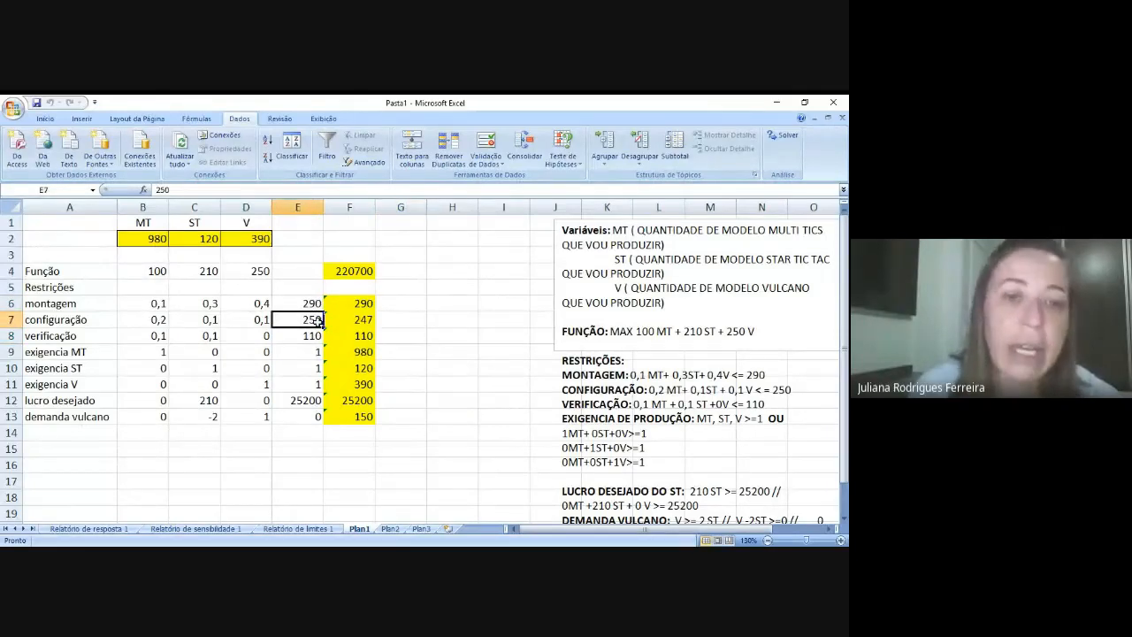
{"action": "left_click", "coordinate": [319, 336]}
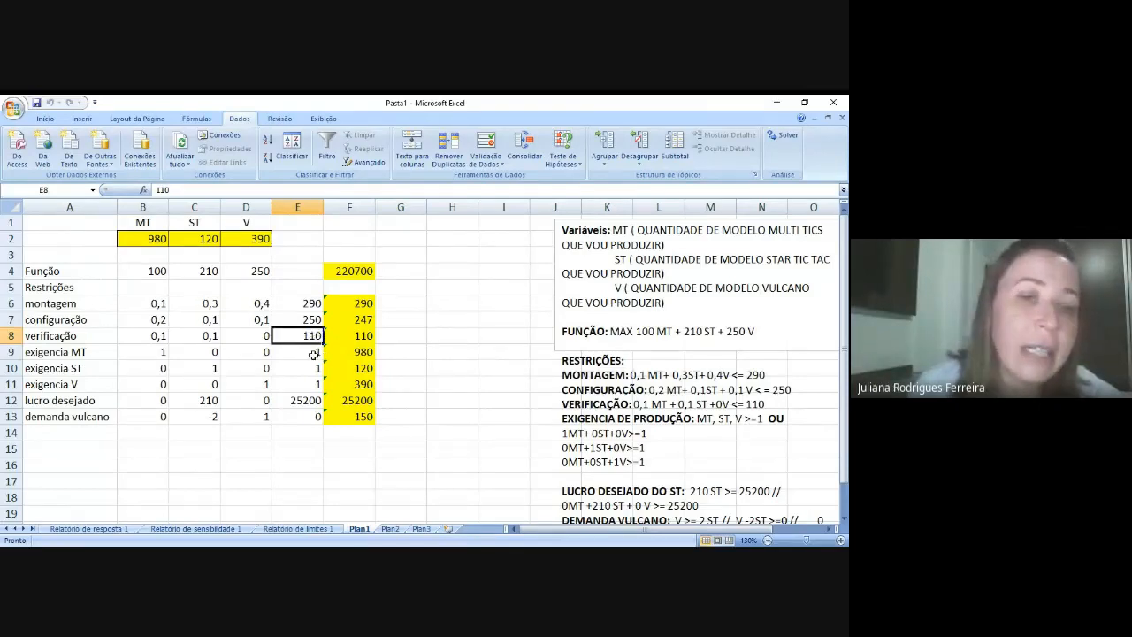
{"action": "left_click", "coordinate": [314, 354]}
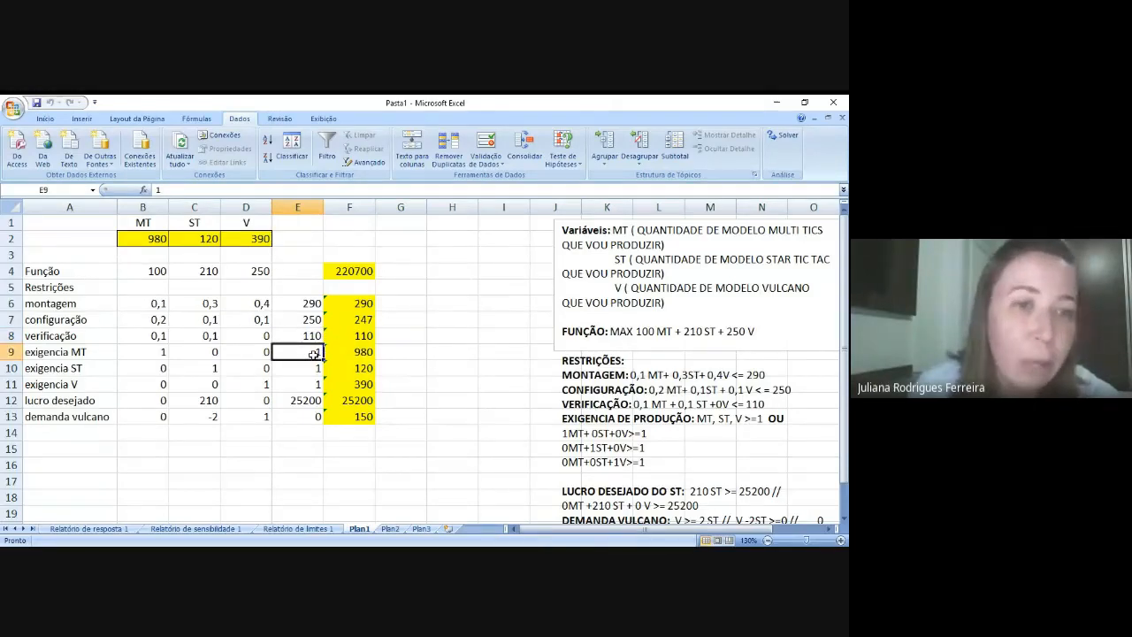
{"action": "left_click", "coordinate": [347, 354]}
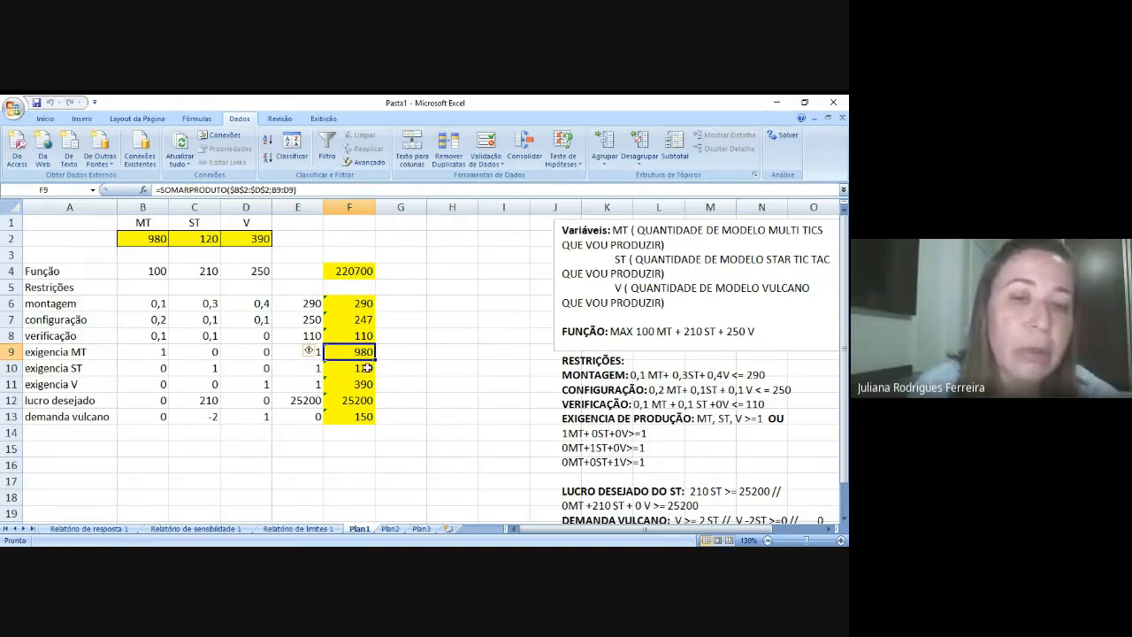
{"action": "left_click", "coordinate": [366, 367]}
{"action": "left_click", "coordinate": [366, 384]}
{"action": "left_click", "coordinate": [359, 405]}
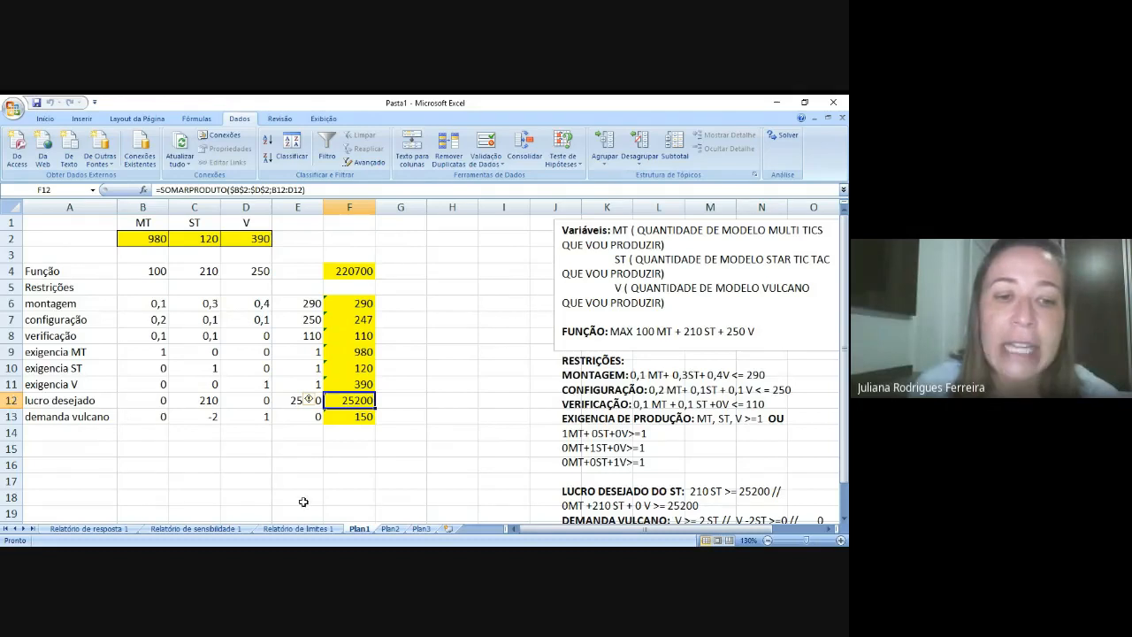
{"action": "key", "text": "alt+Tab"}
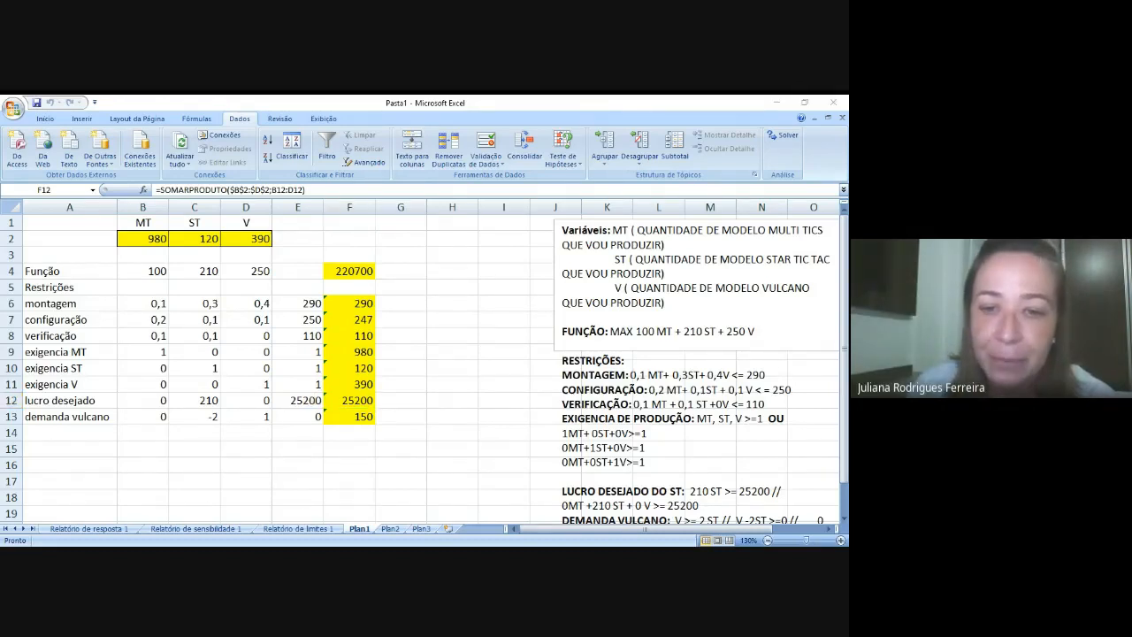
{"action": "key", "text": "alt+Tab"}
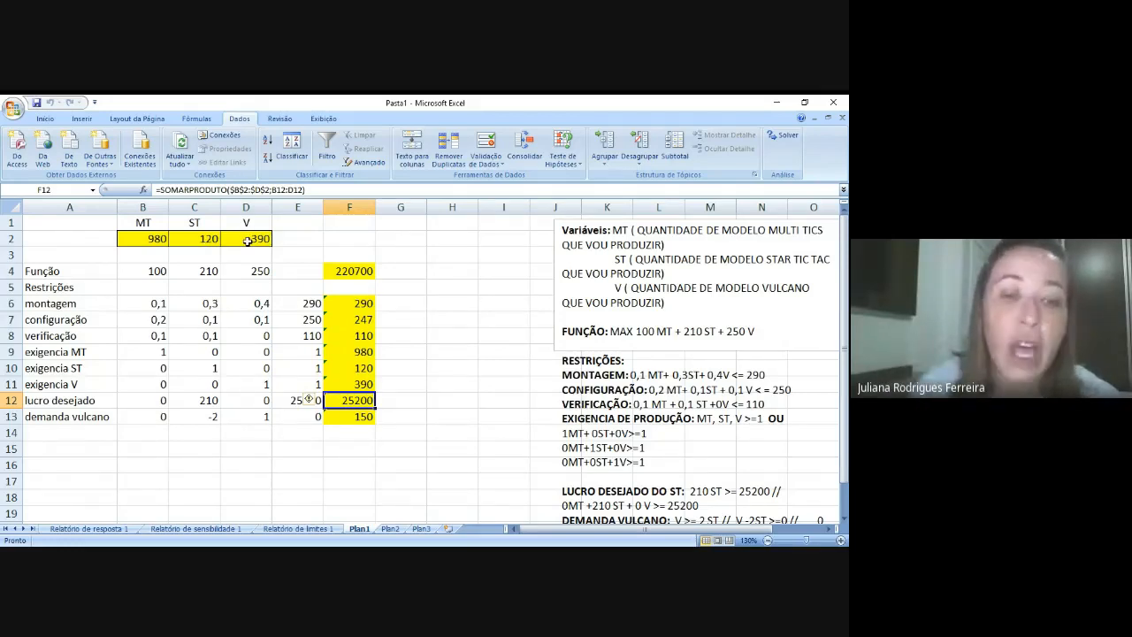
{"action": "left_click", "coordinate": [354, 416]}
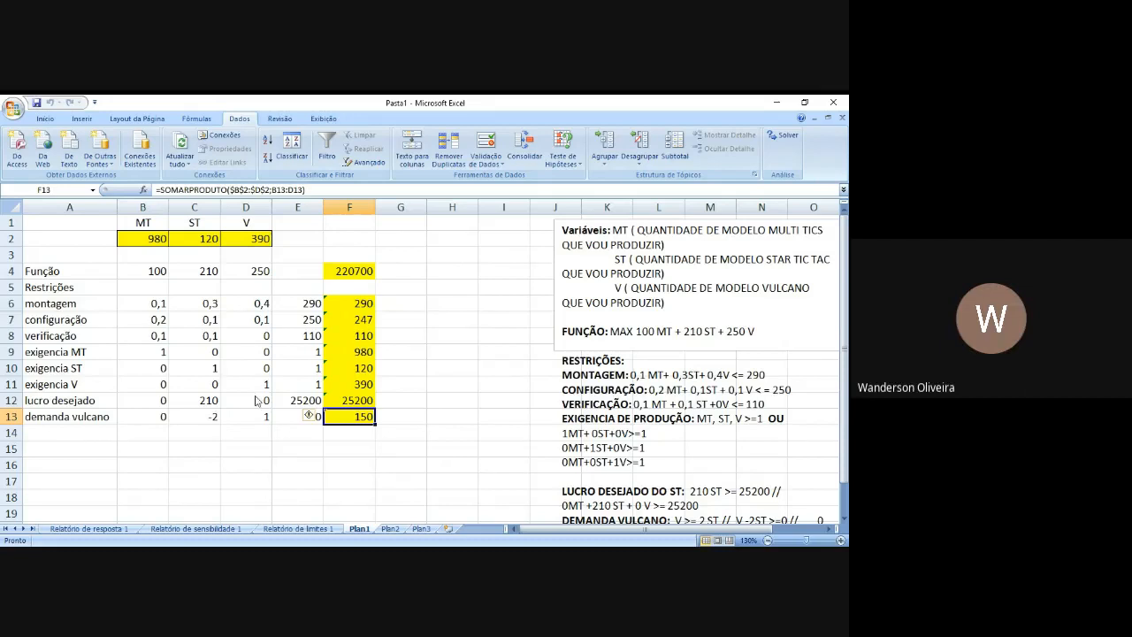
{"action": "left_click", "coordinate": [322, 435]}
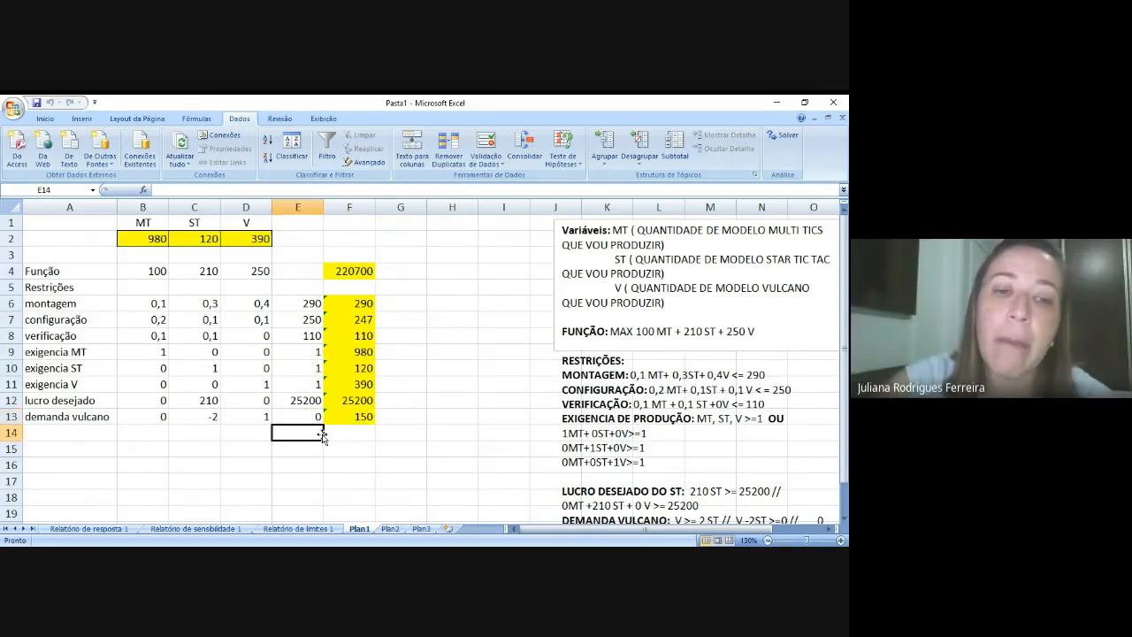
- Clear the formulas in F9:F11 for exigencia MT, exigencia ST and exigencia V
{"action": "left_click", "coordinate": [360, 351]}
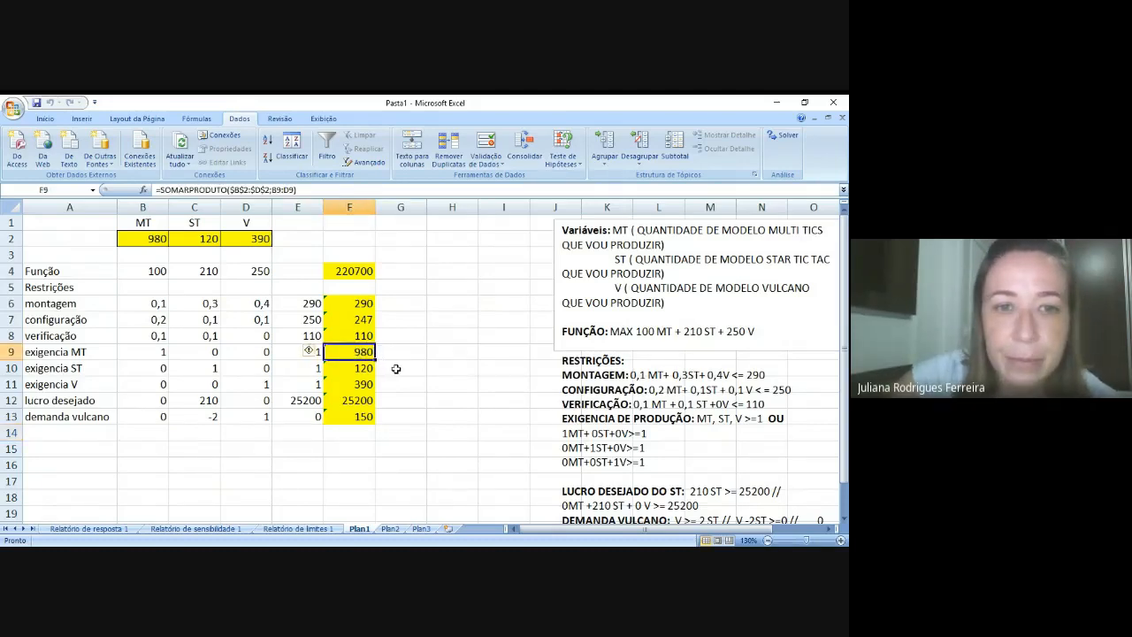
{"action": "key", "text": "Delete"}
{"action": "key", "text": "Down"}
{"action": "key", "text": "Delete"}
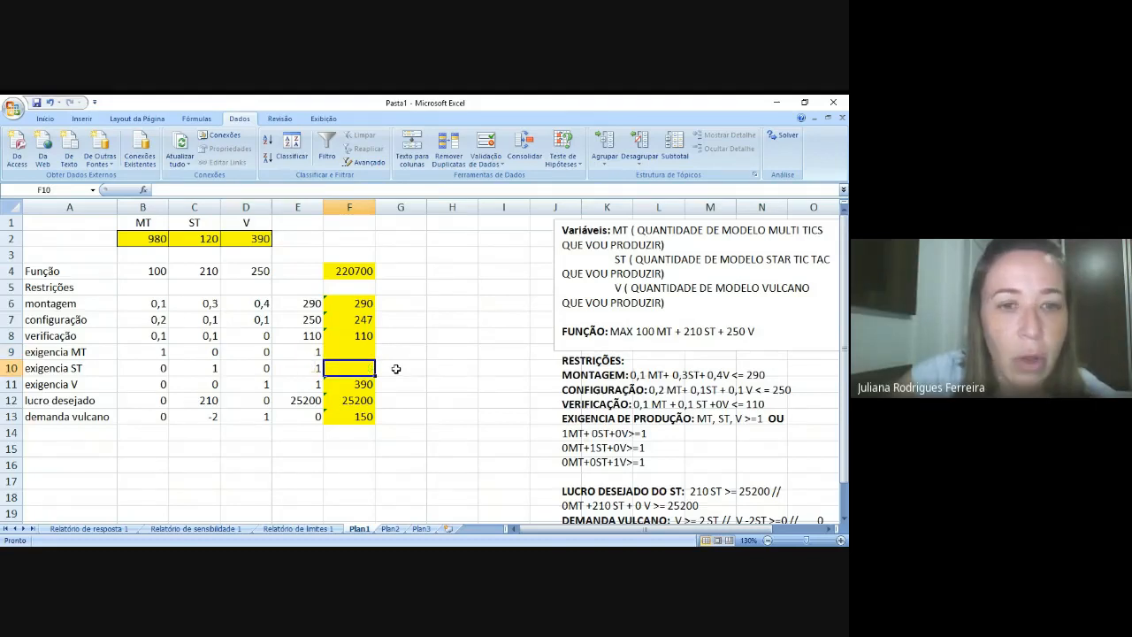
{"action": "key", "text": "Down"}
{"action": "key", "text": "Delete"}
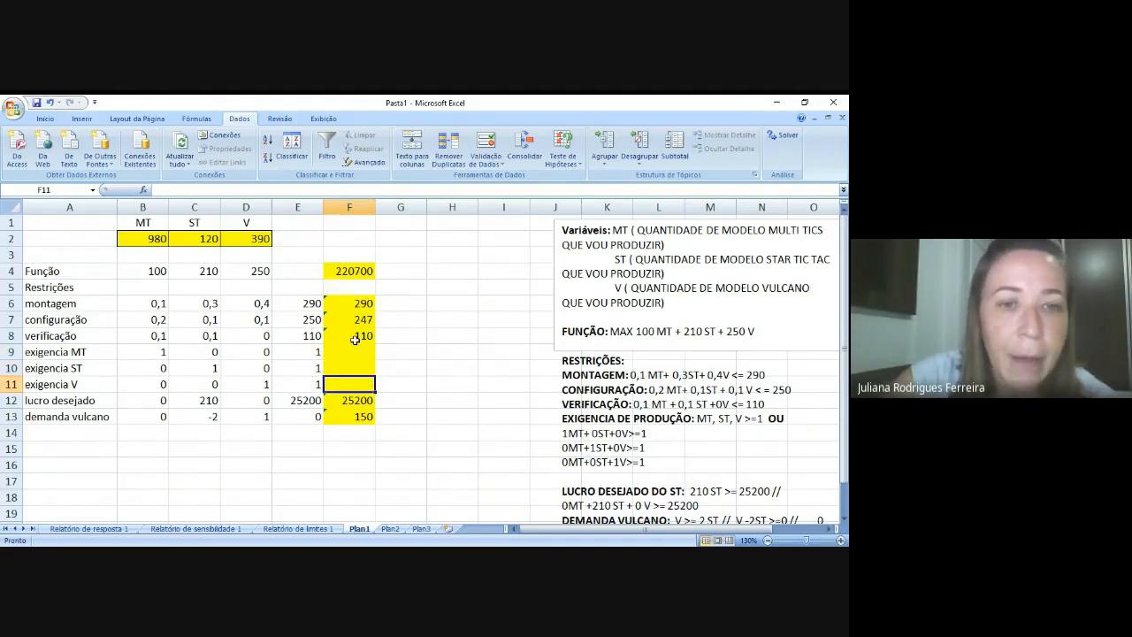
- Delete the Solver constraint $F$9:$F$13 >= $E$9:$E$13
{"action": "left_click", "coordinate": [782, 136]}
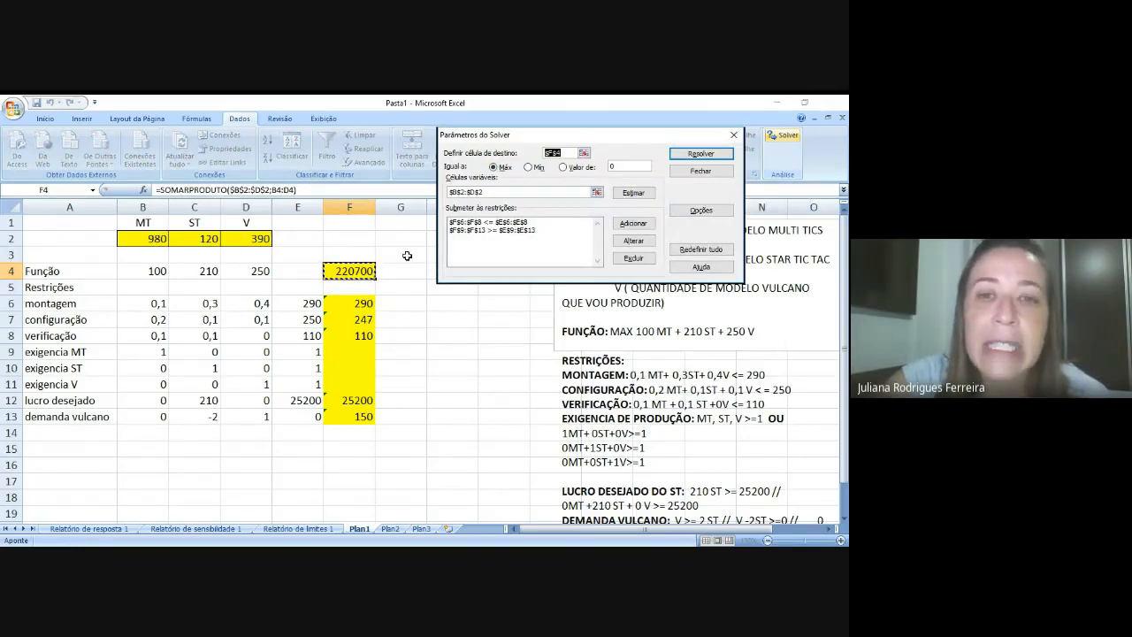
{"action": "left_click", "coordinate": [483, 231]}
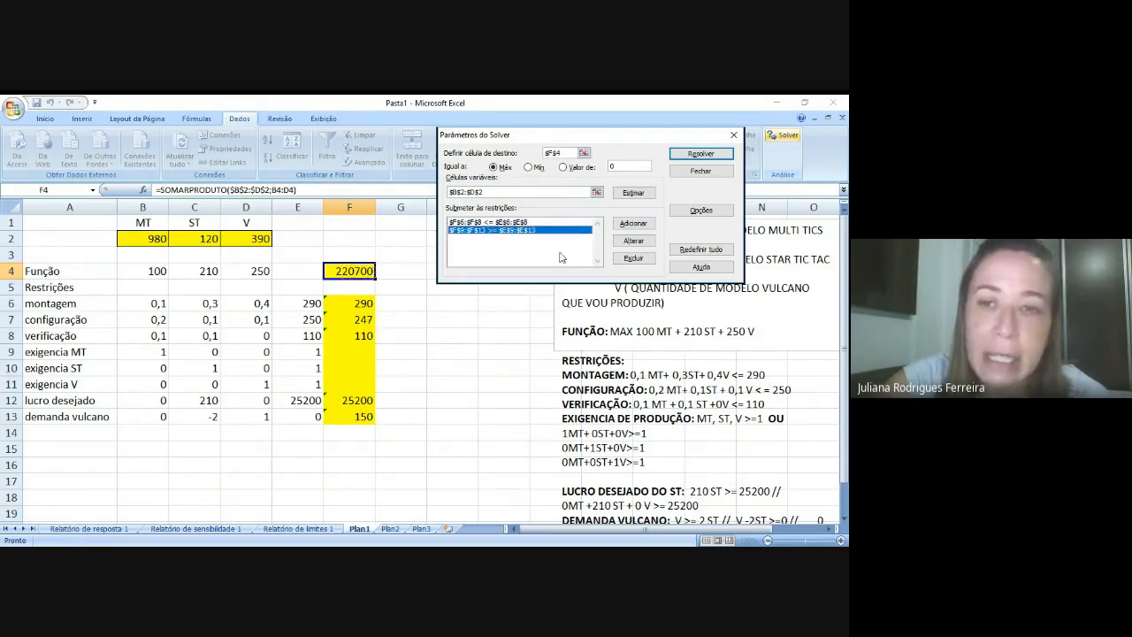
{"action": "left_click", "coordinate": [631, 260]}
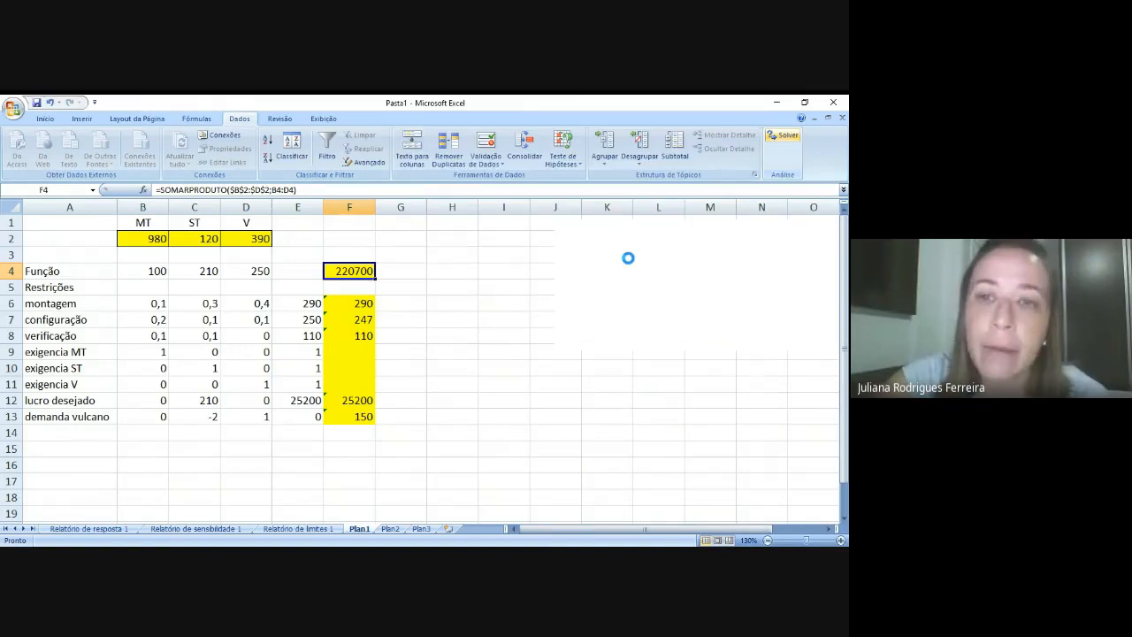
- Add a Solver constraint requiring the variable cells $B$2:$D$2 to be >= 1
{"action": "left_click", "coordinate": [630, 216]}
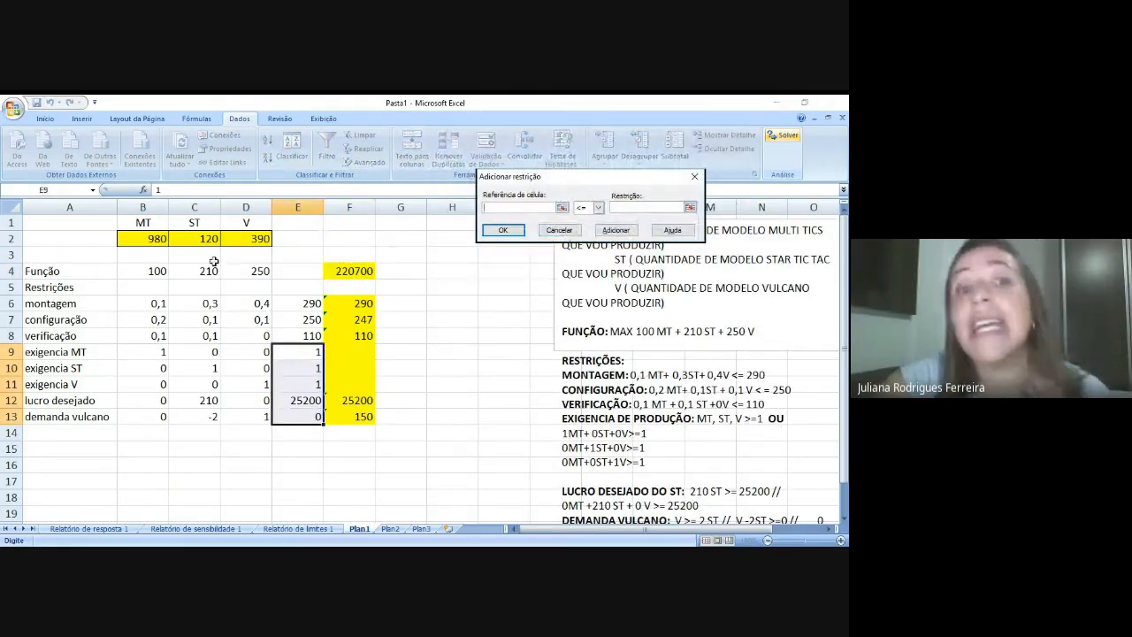
{"action": "left_click_drag", "start_coordinate": [152, 239], "coordinate": [232, 240]}
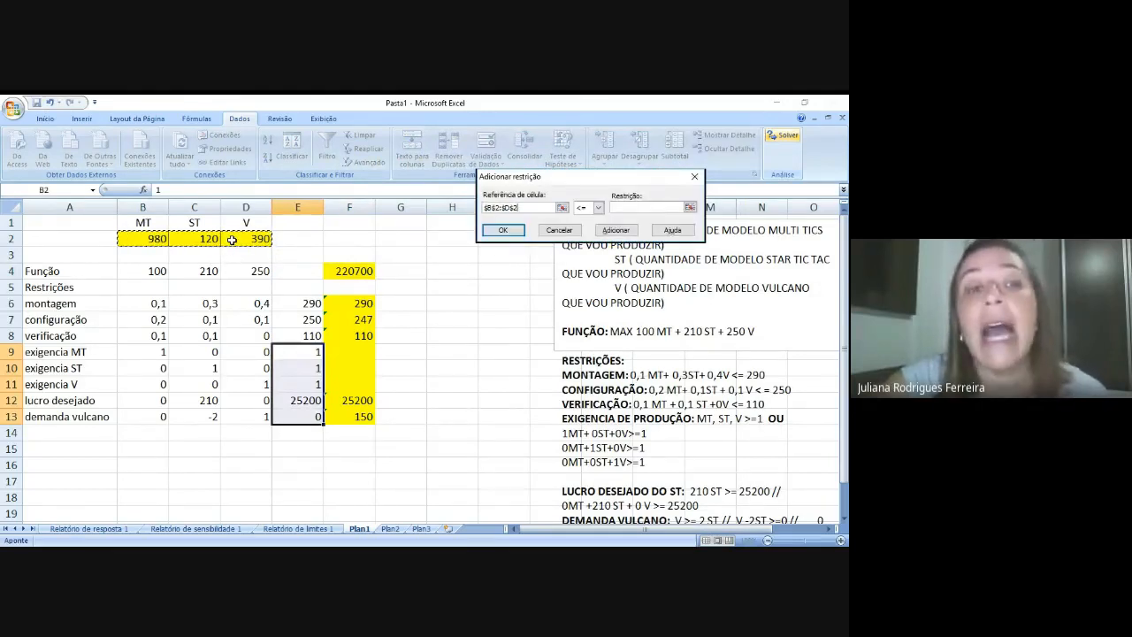
{"action": "left_click", "coordinate": [598, 207]}
{"action": "left_click", "coordinate": [585, 239]}
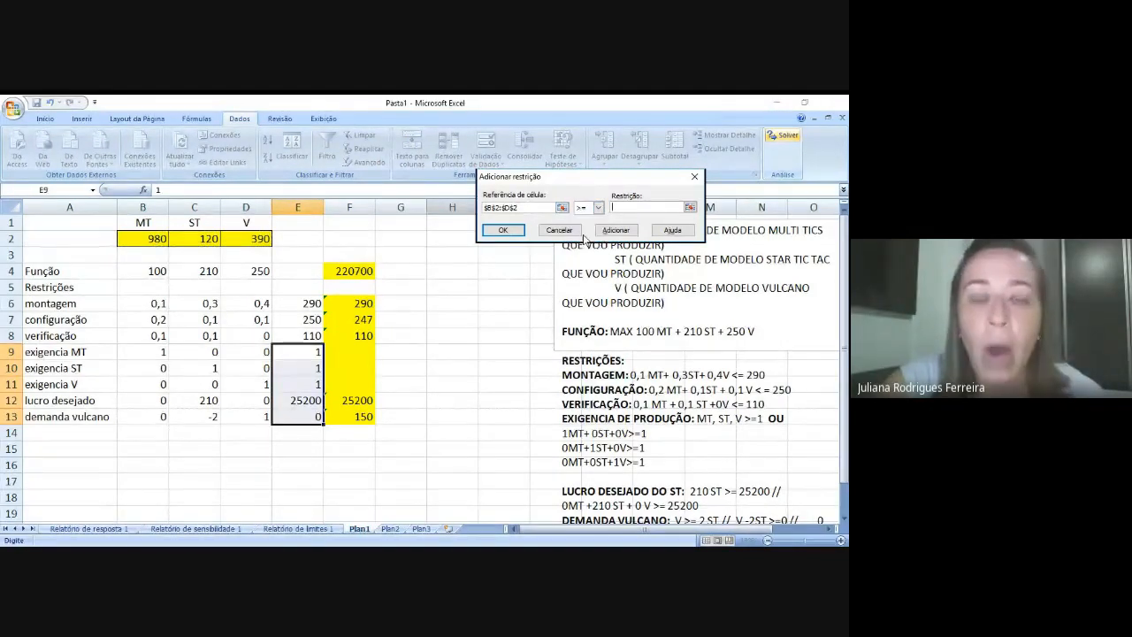
{"action": "type", "text": "1"}
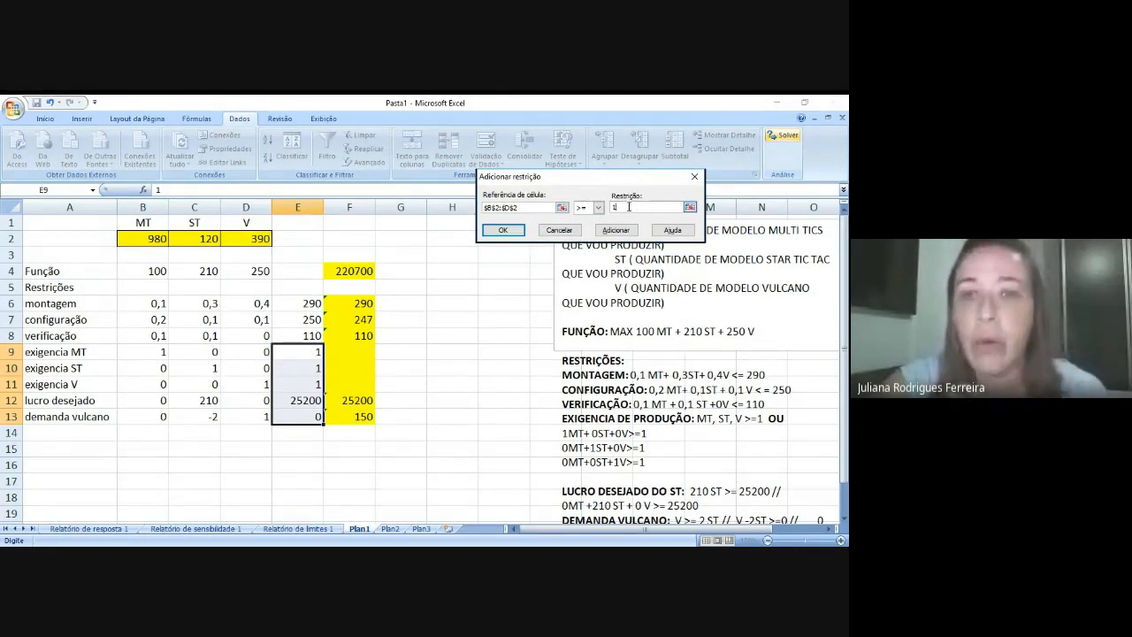
{"action": "left_click", "coordinate": [607, 230]}
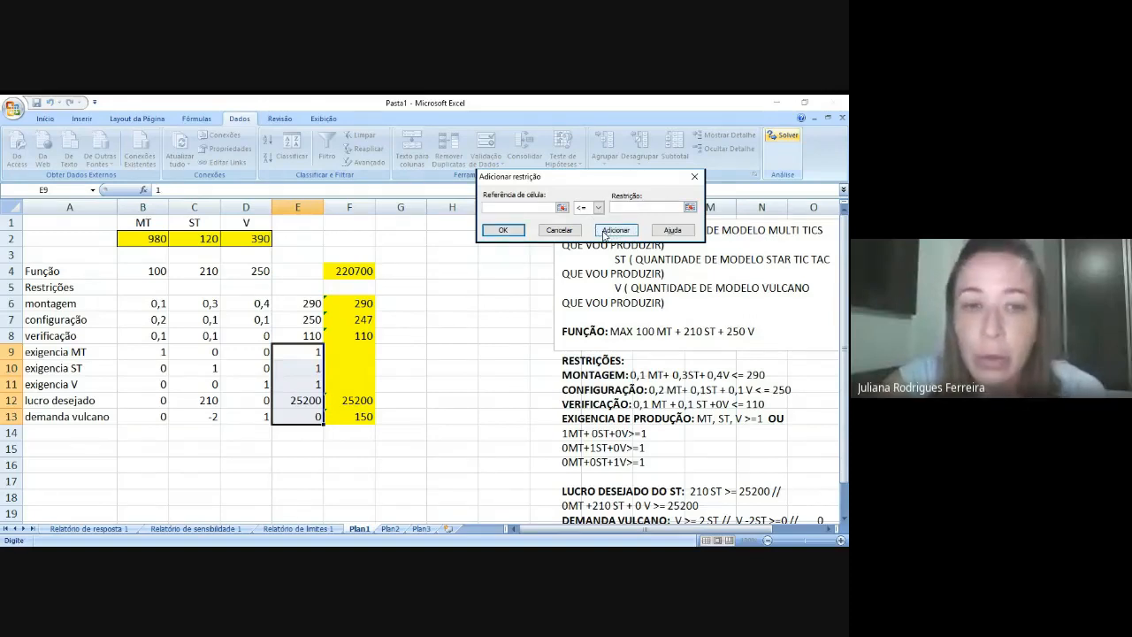
- Add a Solver constraint requiring $F$12:$F$13 >= $E$12:$E$13 for lucro desejado and demanda vulcano, and finish adding constraints
{"action": "left_click", "coordinate": [358, 402]}
{"action": "left_click_drag", "start_coordinate": [357, 401], "coordinate": [359, 414]}
{"action": "left_click", "coordinate": [598, 207]}
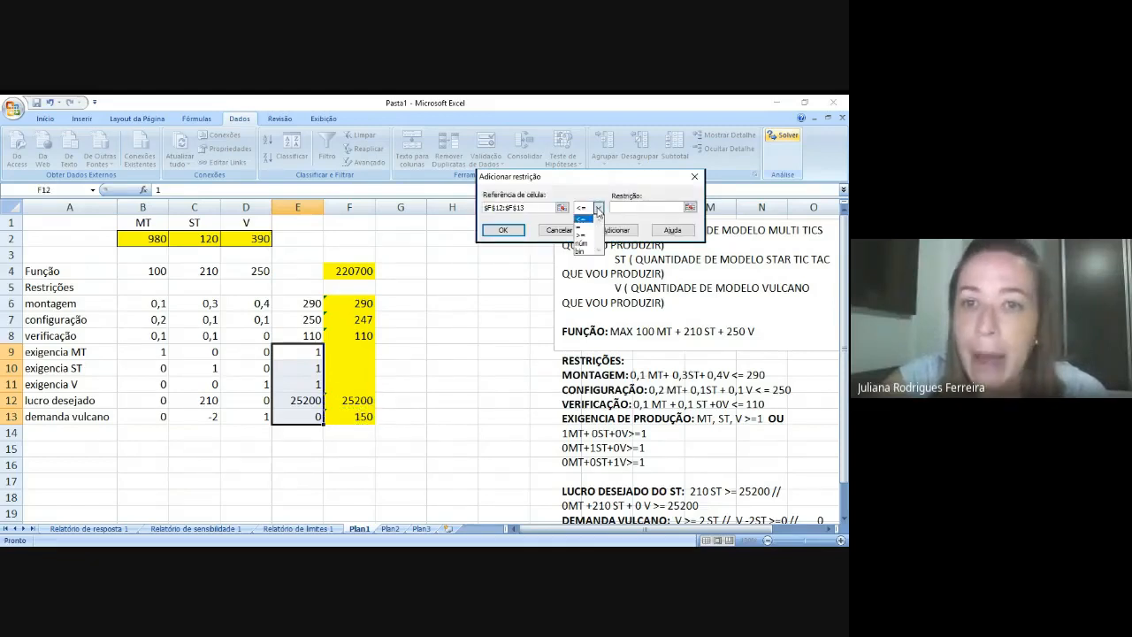
{"action": "left_click", "coordinate": [584, 235]}
{"action": "left_click", "coordinate": [616, 207]}
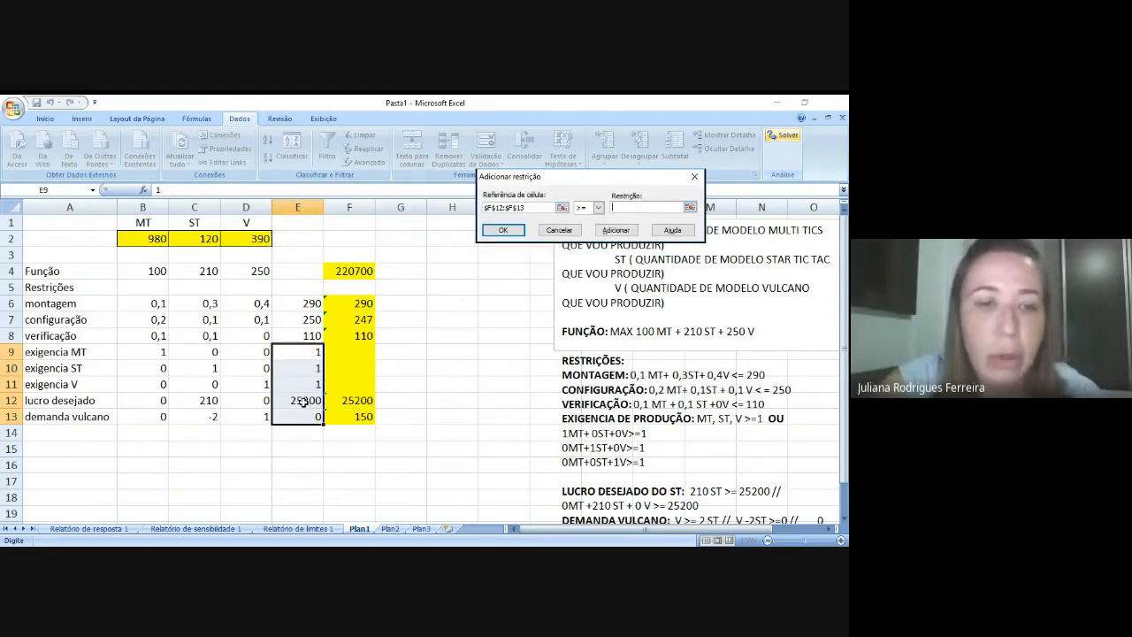
{"action": "left_click", "coordinate": [303, 402]}
{"action": "left_click_drag", "start_coordinate": [303, 402], "coordinate": [304, 416]}
{"action": "left_click", "coordinate": [616, 230]}
{"action": "left_click", "coordinate": [570, 232]}
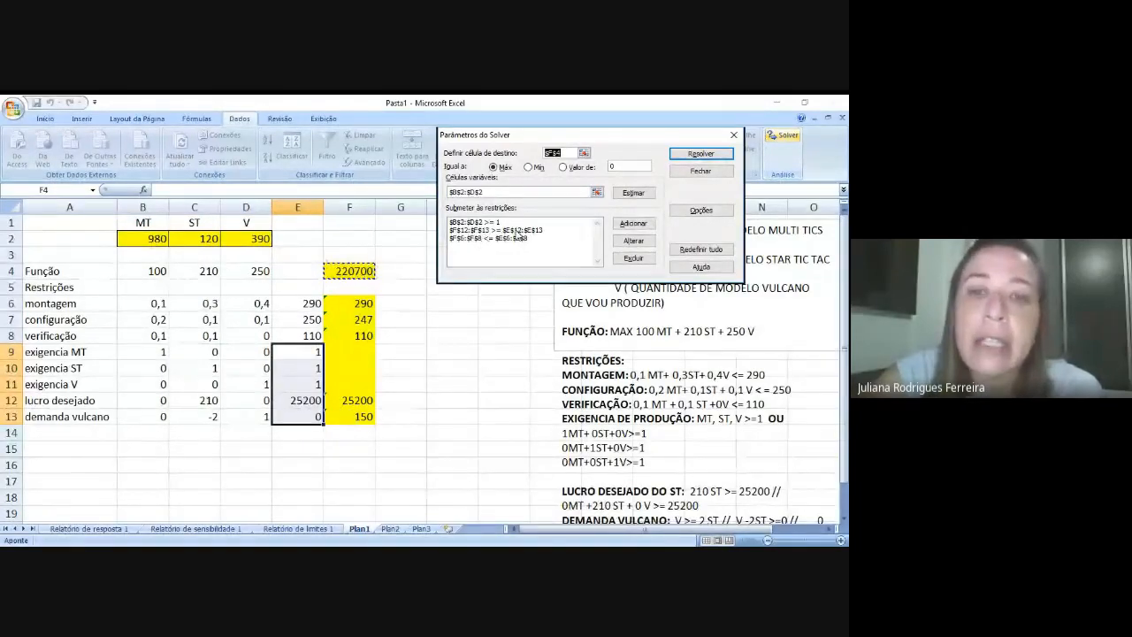
- Check the Solver options, solve the model with the new constraints and close the results
{"action": "left_click", "coordinate": [701, 211]}
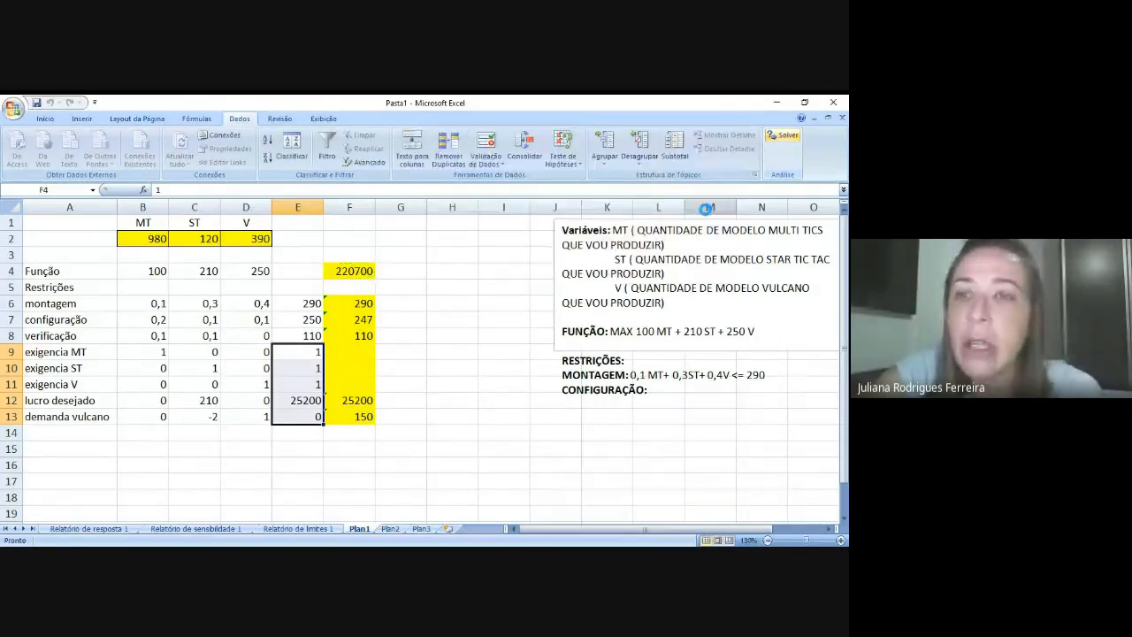
{"action": "left_click", "coordinate": [683, 158]}
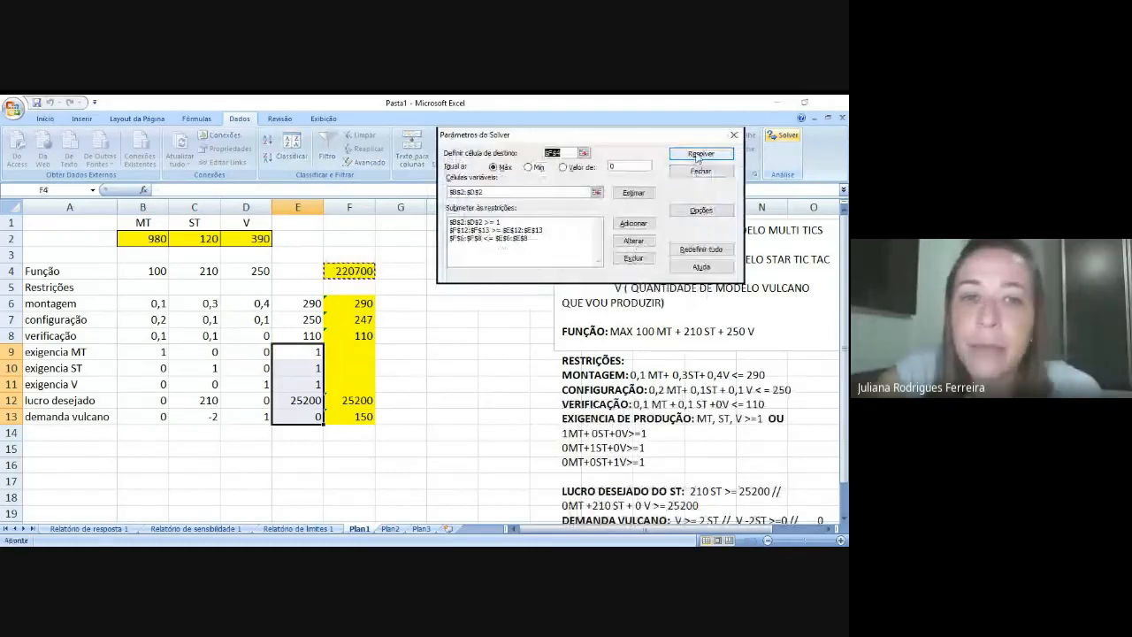
{"action": "left_click", "coordinate": [698, 156]}
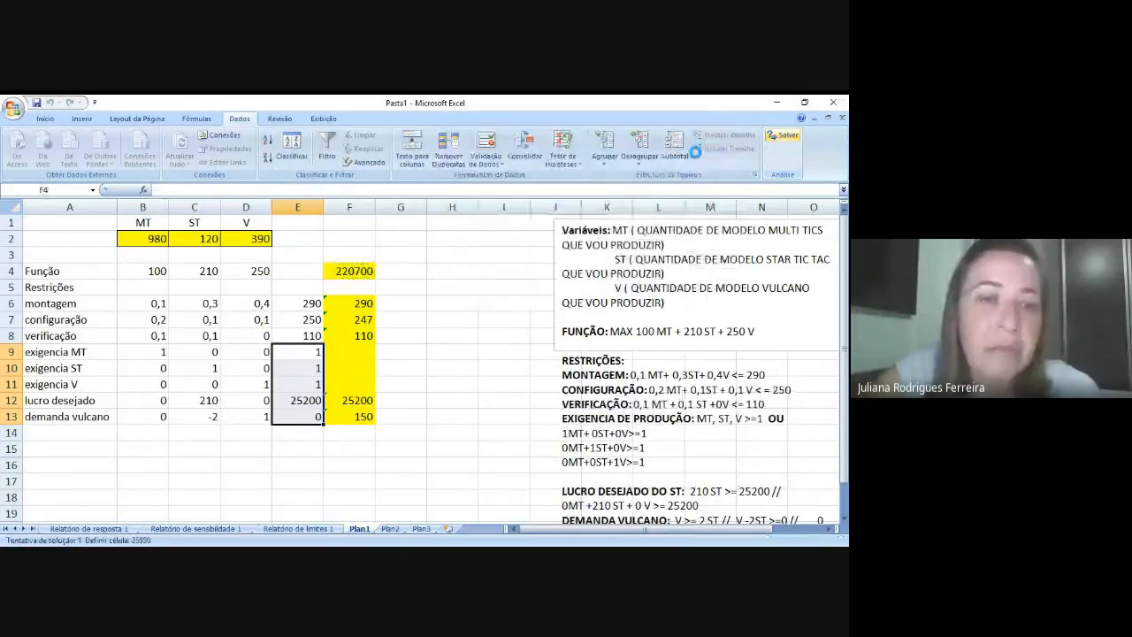
{"action": "left_click", "coordinate": [506, 244]}
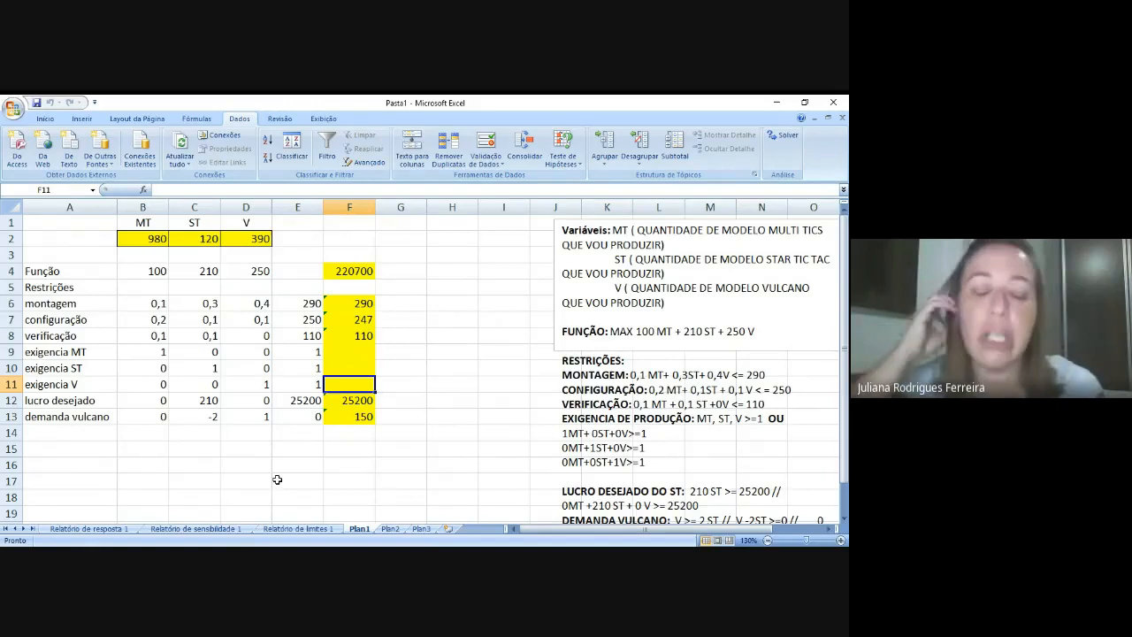
- Review the limits report and the answer report, examining the adjustable cells and the constraints table
{"action": "left_click", "coordinate": [295, 528]}
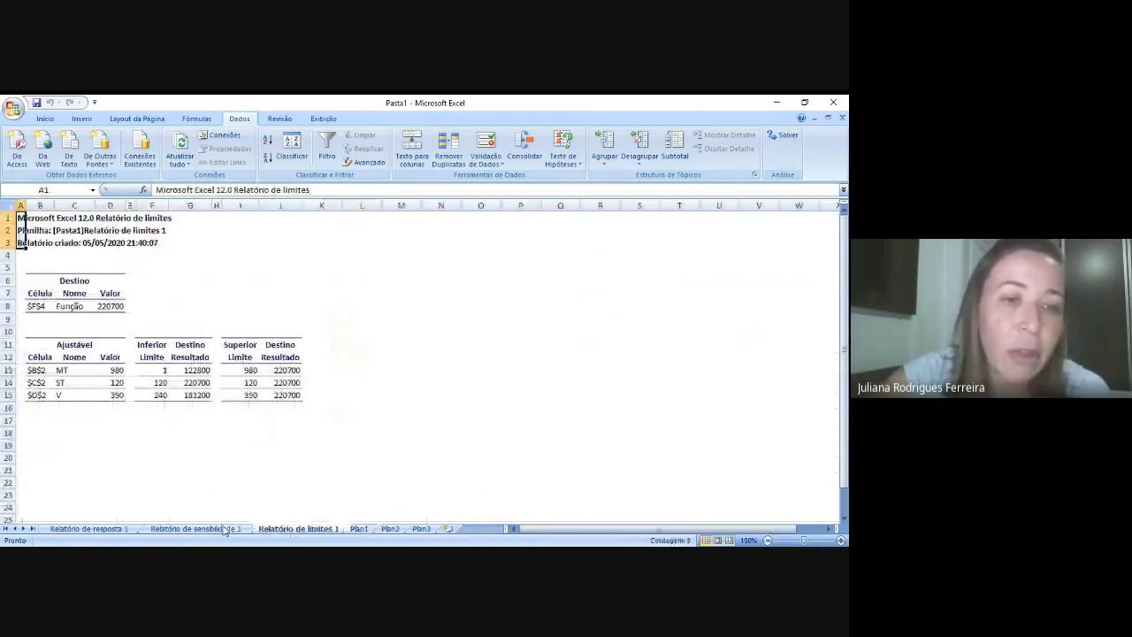
{"action": "left_click", "coordinate": [89, 528]}
{"action": "left_click_drag", "start_coordinate": [845, 305], "coordinate": [847, 353]}
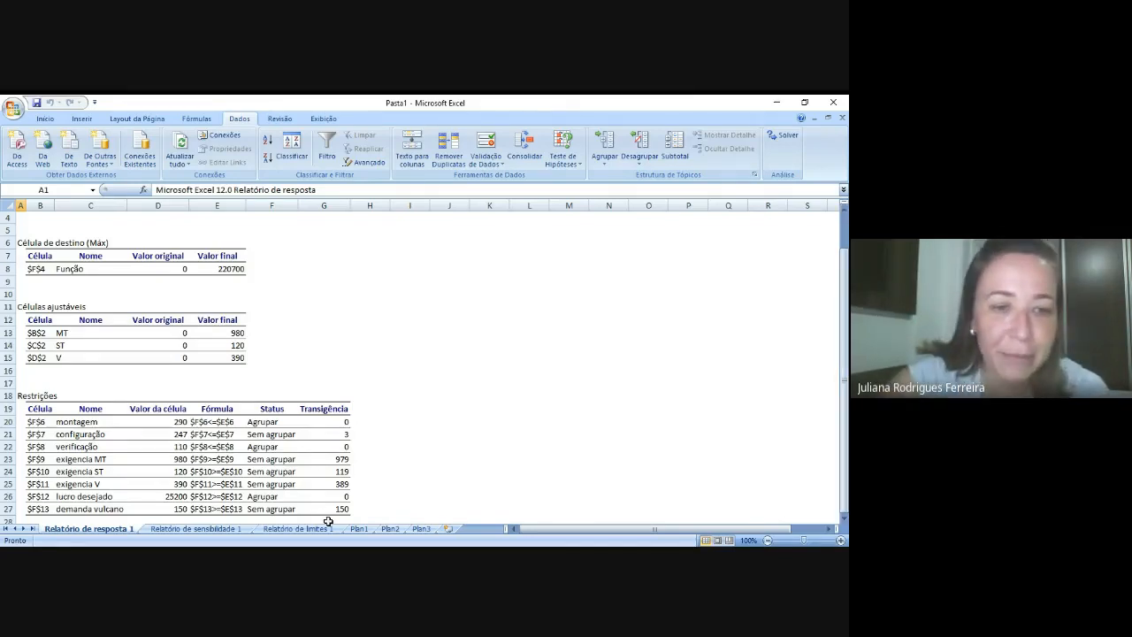
{"action": "left_click", "coordinate": [329, 557]}
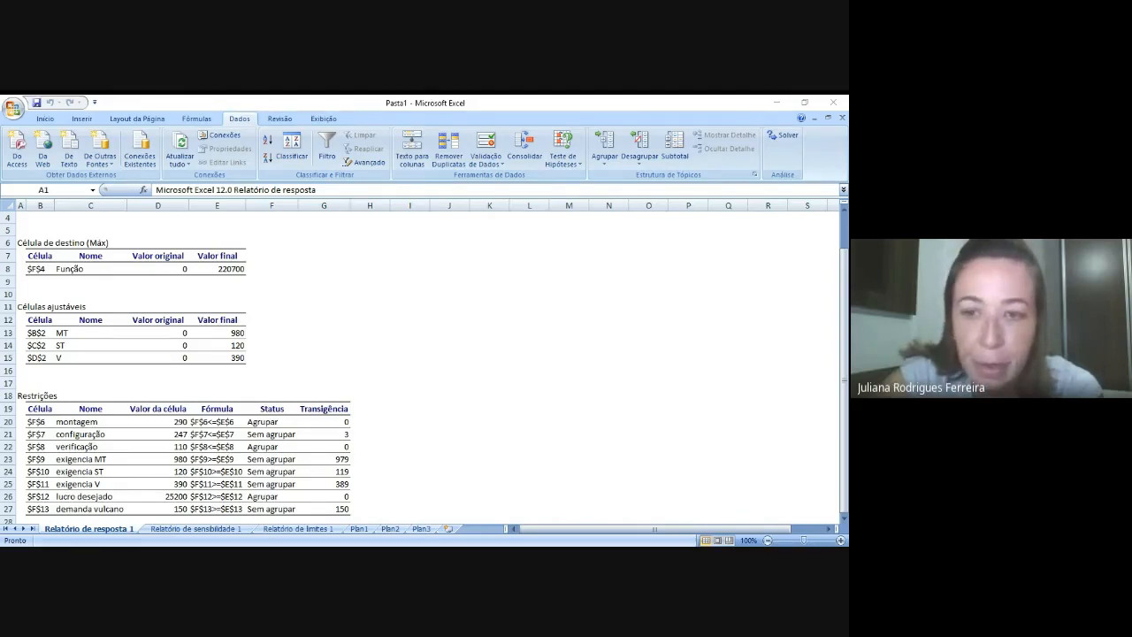
{"action": "key", "text": "alt+Tab"}
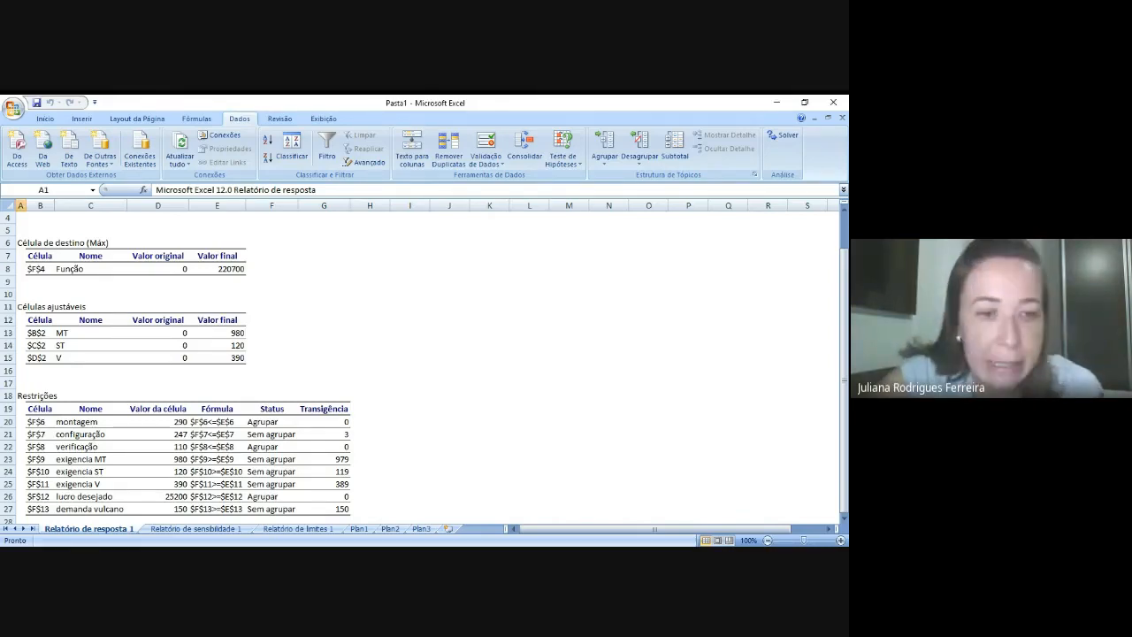
- Return to Plan1 and inspect the SOMARPRODUTO formulas in F4, F6 and F7, checking the fixed reference $B$2:$D$2
{"action": "left_click", "coordinate": [356, 531]}
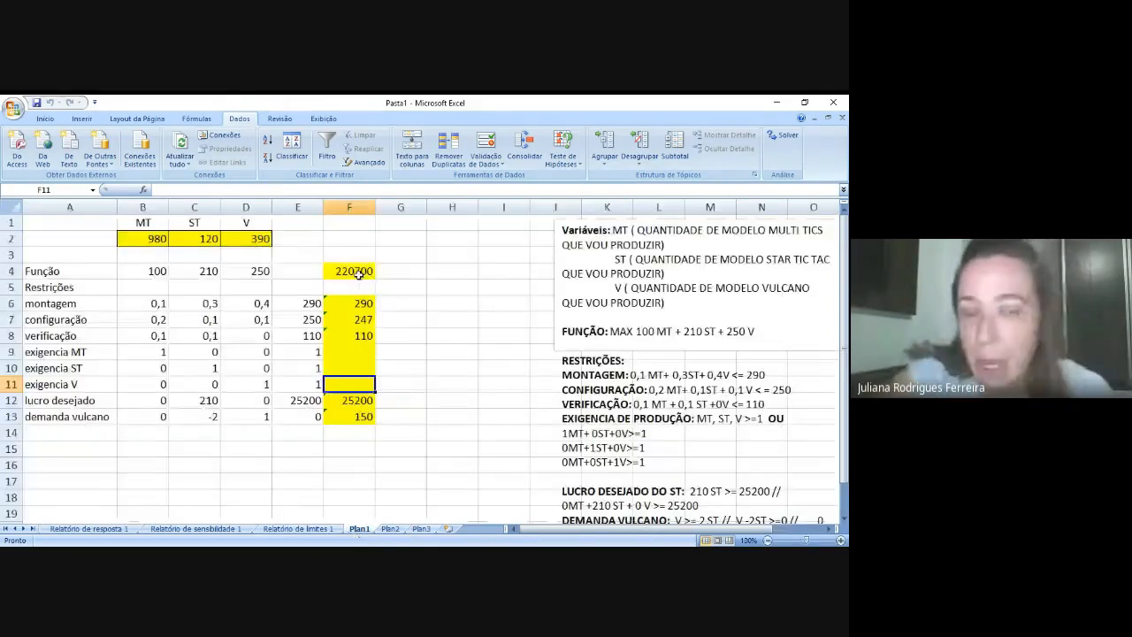
{"action": "double_click", "coordinate": [359, 274]}
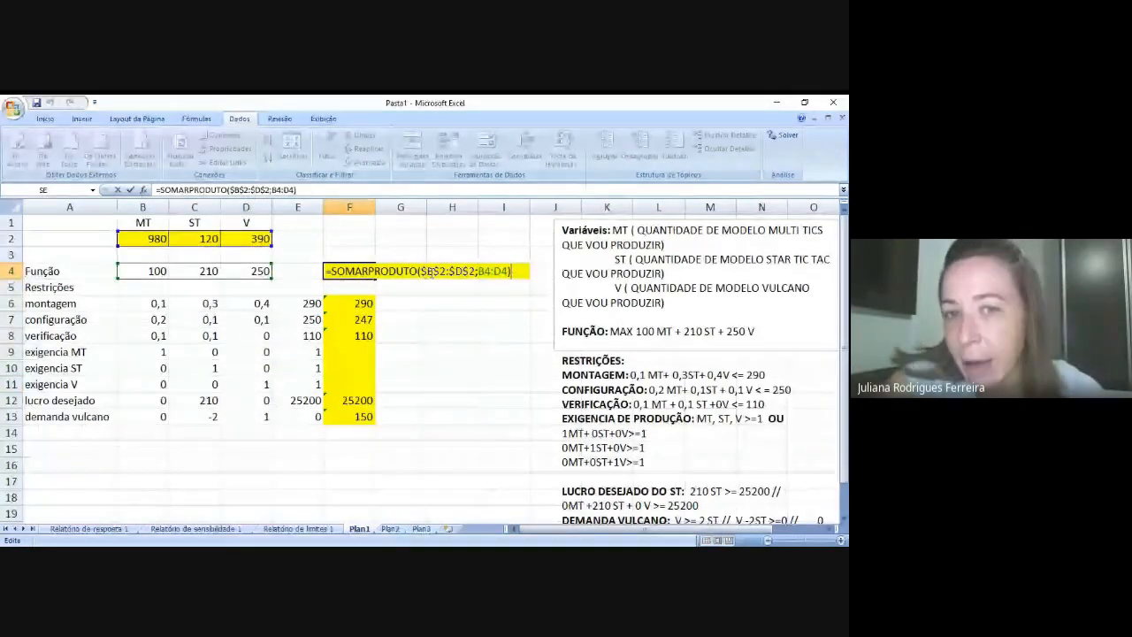
{"action": "left_click_drag", "start_coordinate": [422, 272], "coordinate": [478, 271]}
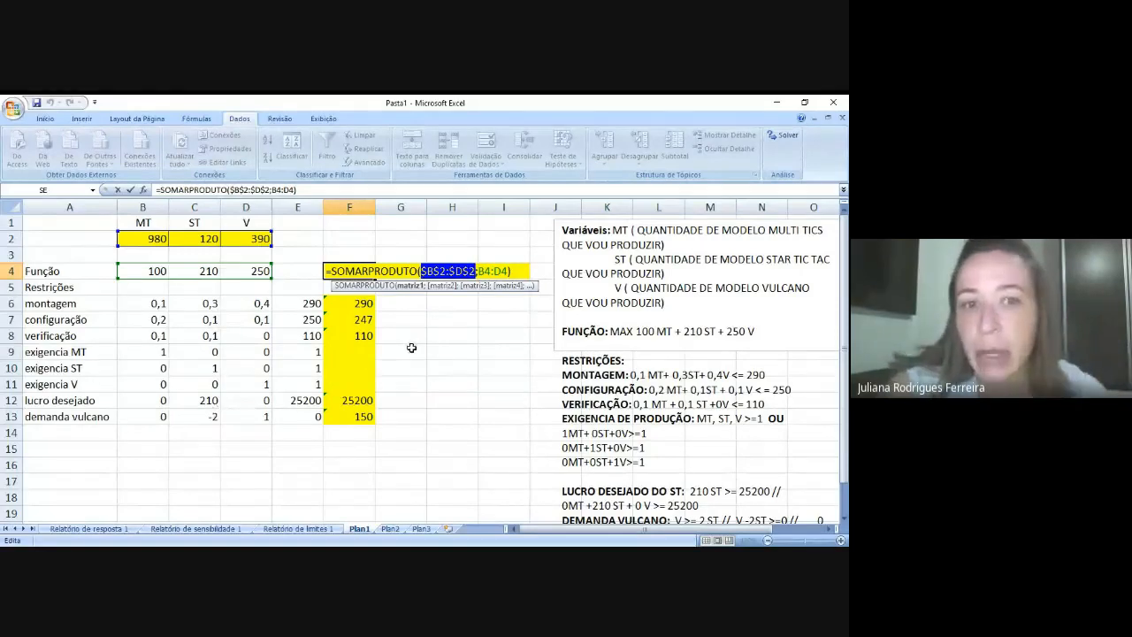
{"action": "key", "text": "Return"}
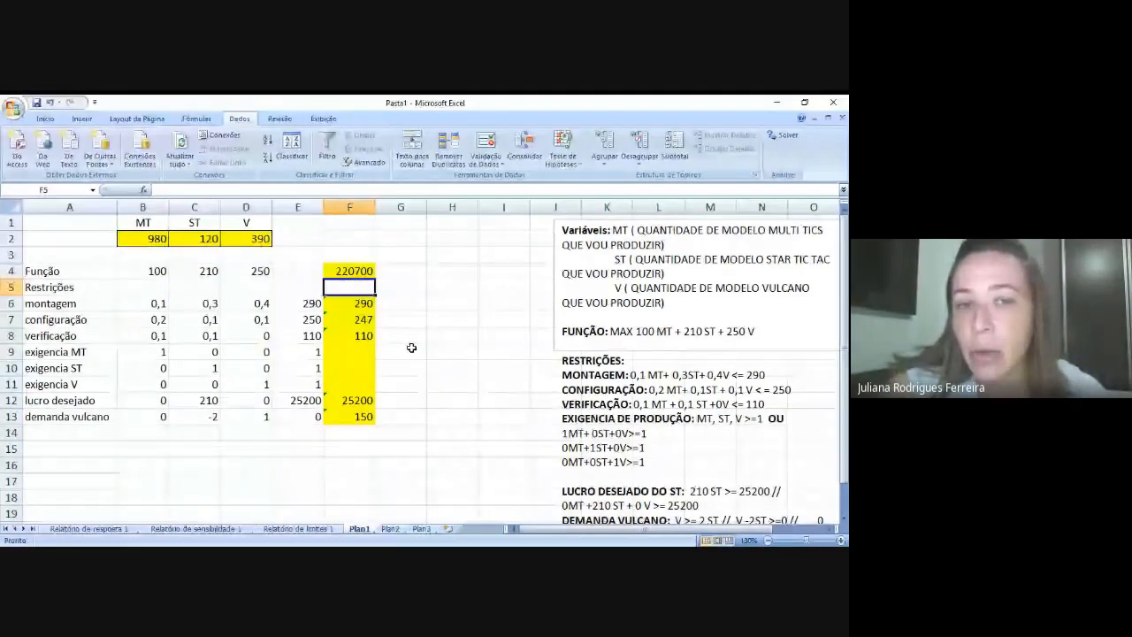
{"action": "key", "text": "Up"}
{"action": "left_click", "coordinate": [365, 304]}
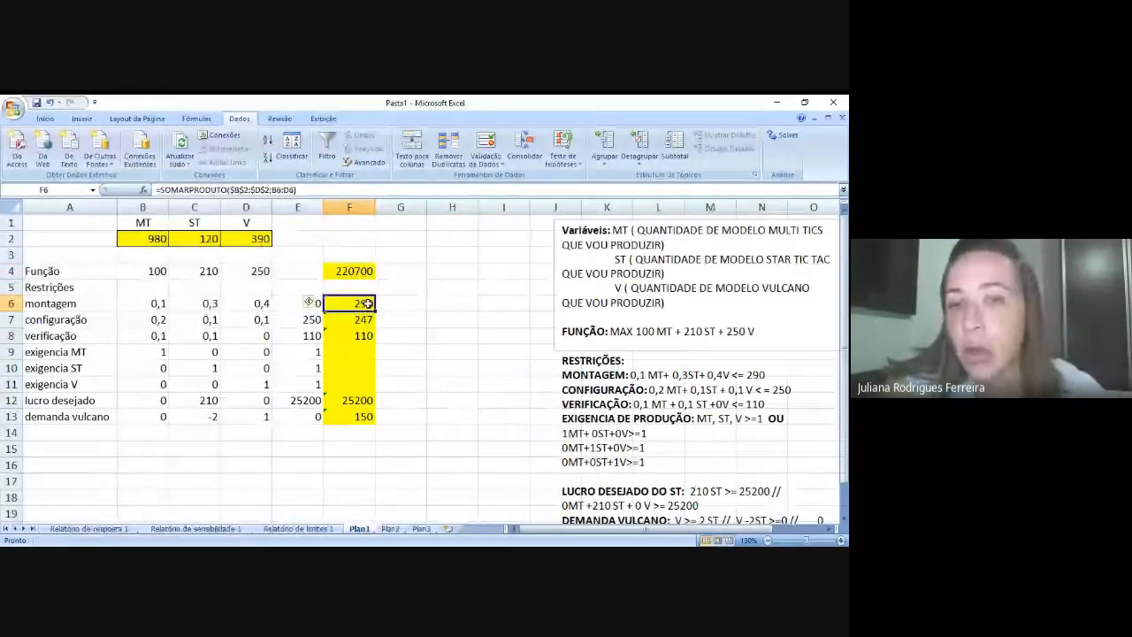
{"action": "double_click", "coordinate": [366, 303]}
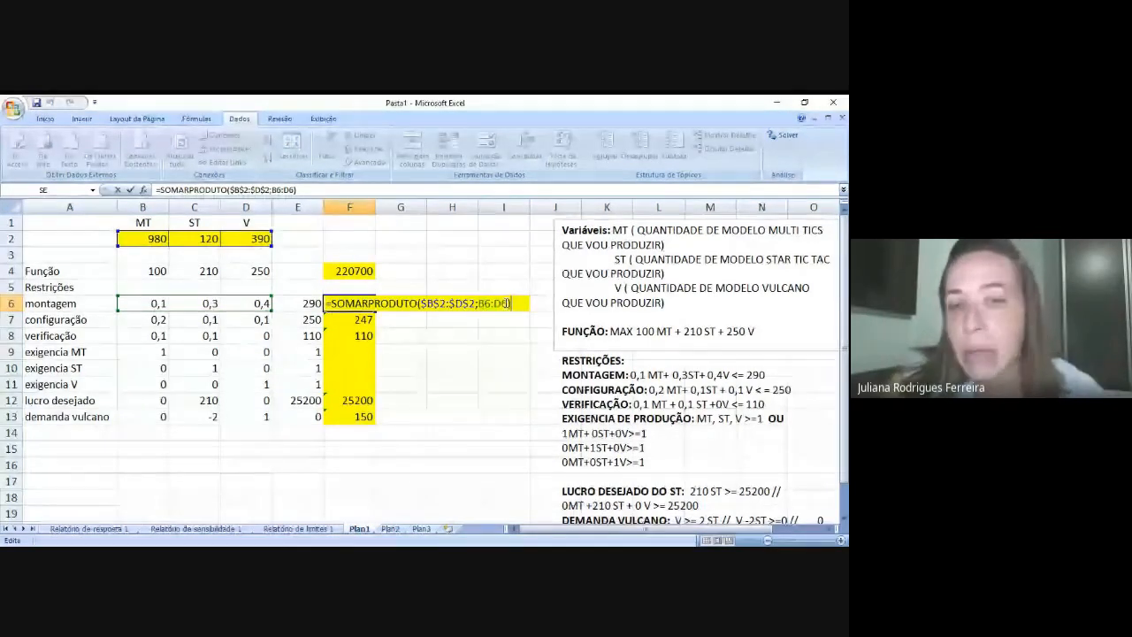
{"action": "key", "text": "Return"}
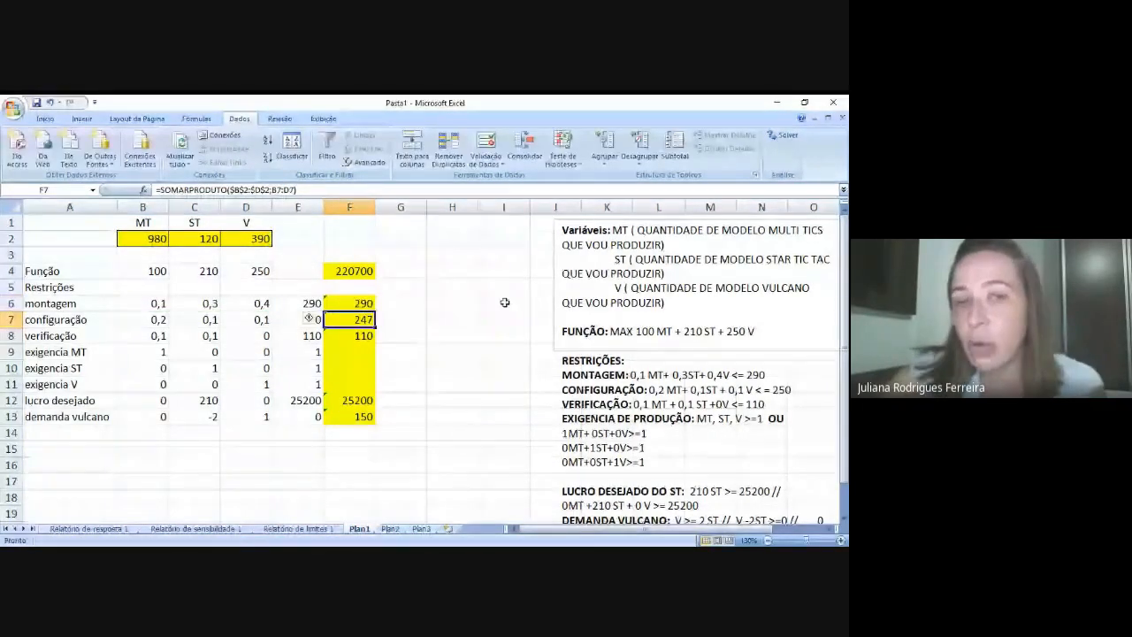
{"action": "key", "text": "F2"}
{"action": "left_click_drag", "start_coordinate": [476, 321], "coordinate": [421, 321]}
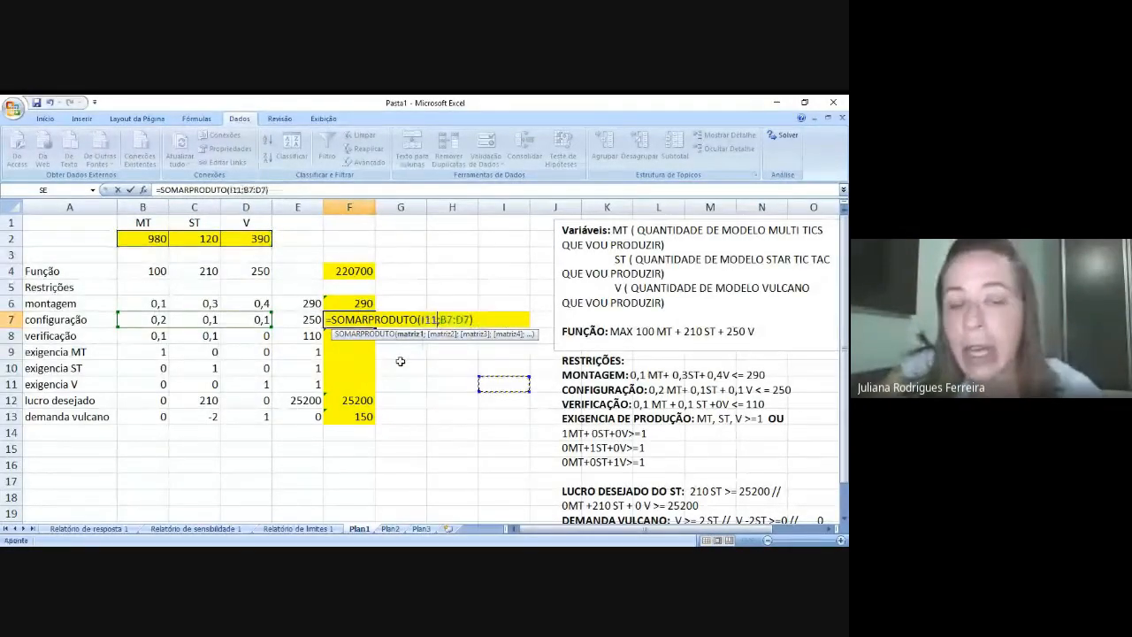
{"action": "key", "text": "Return"}
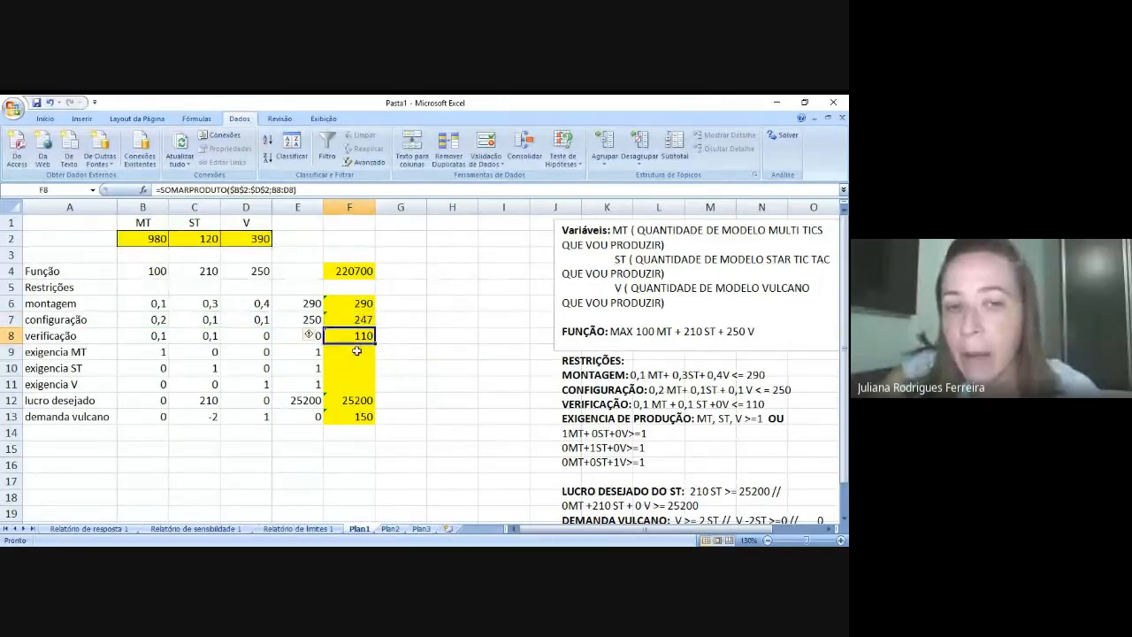
- Fill the SOMARPRODUTO formula from F8 down through F11 and check the copied formula in F9
{"action": "left_click", "coordinate": [357, 351]}
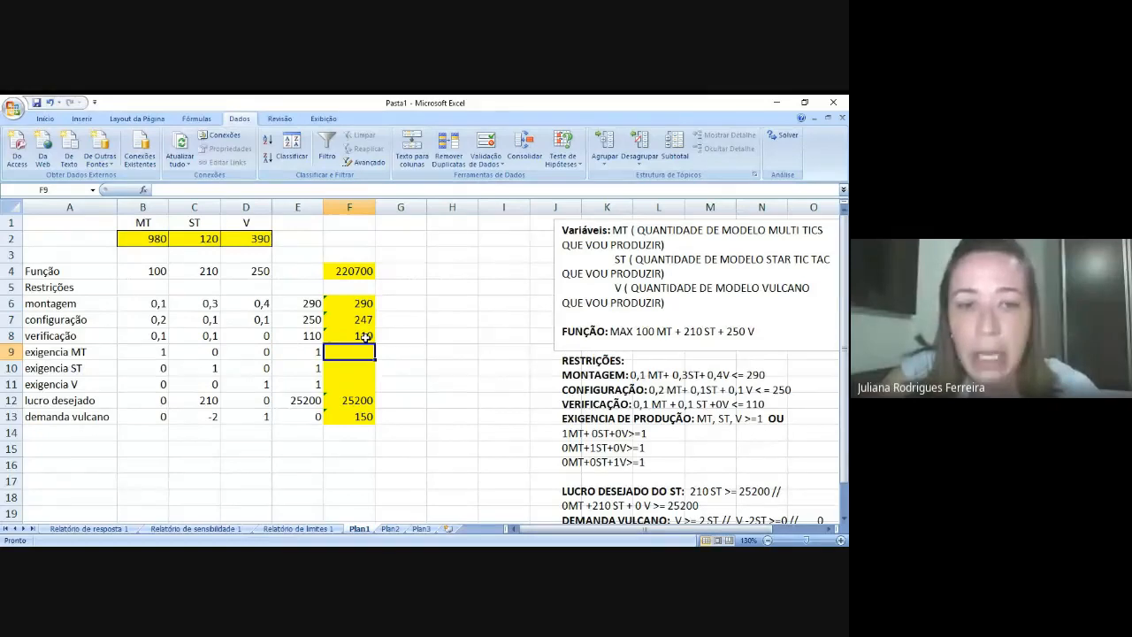
{"action": "left_click", "coordinate": [365, 336]}
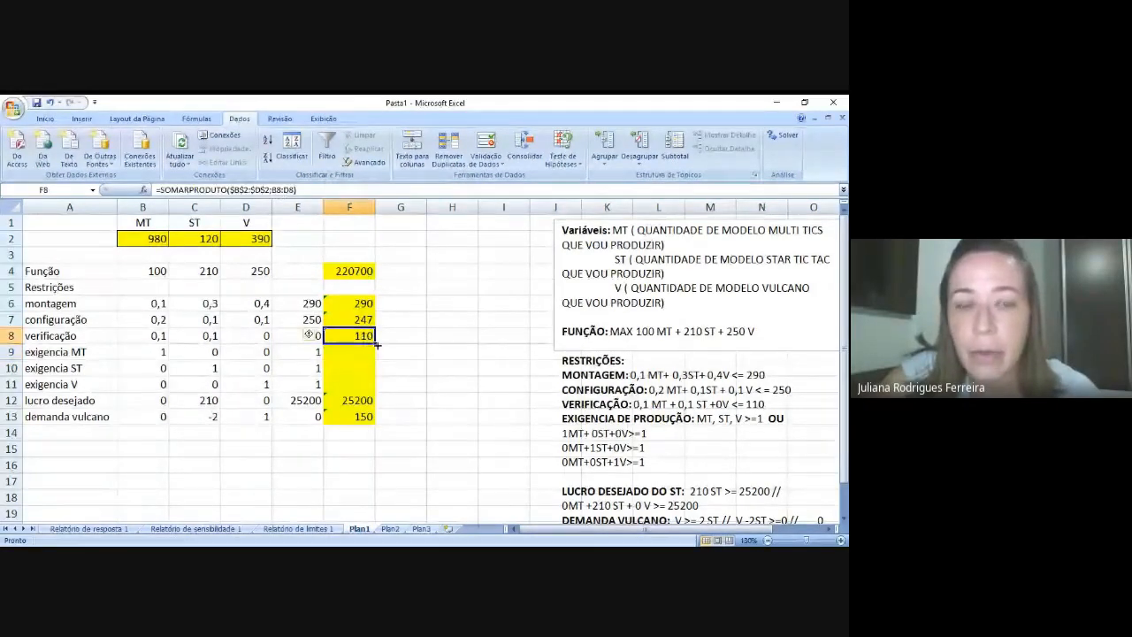
{"action": "left_click_drag", "start_coordinate": [376, 345], "coordinate": [376, 391]}
{"action": "left_click", "coordinate": [452, 416]}
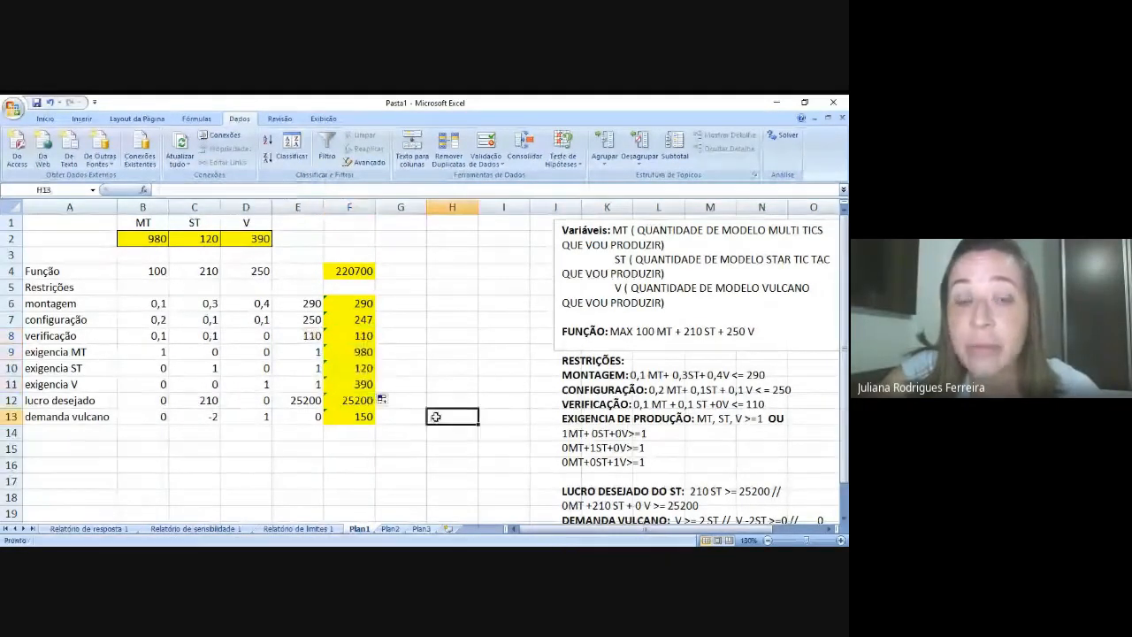
{"action": "left_click", "coordinate": [363, 353]}
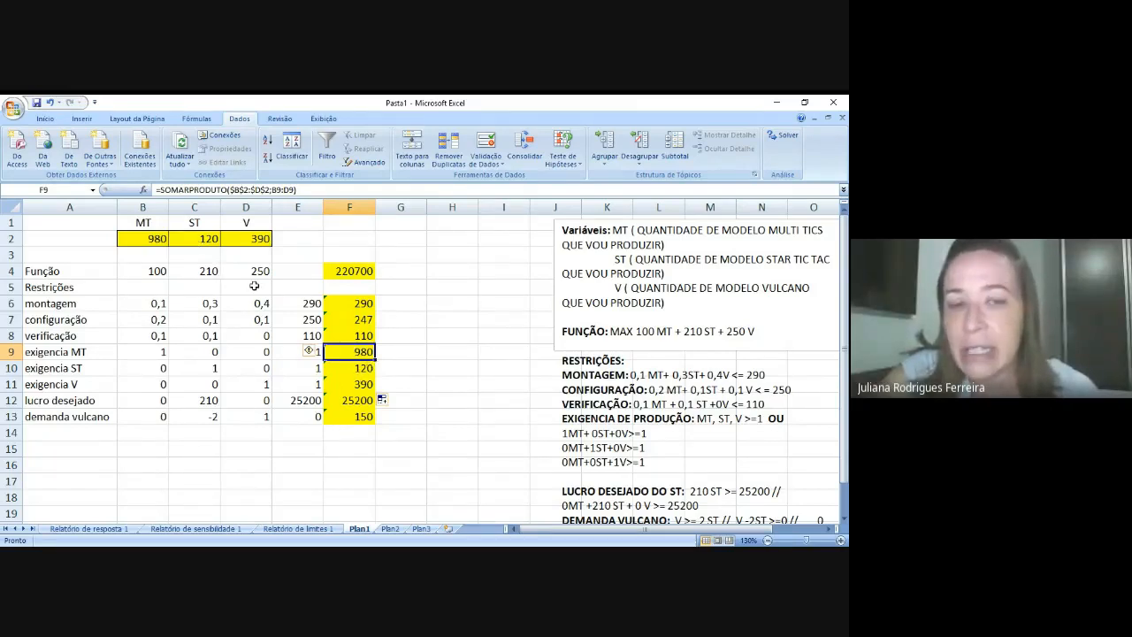
{"action": "left_click", "coordinate": [467, 416]}
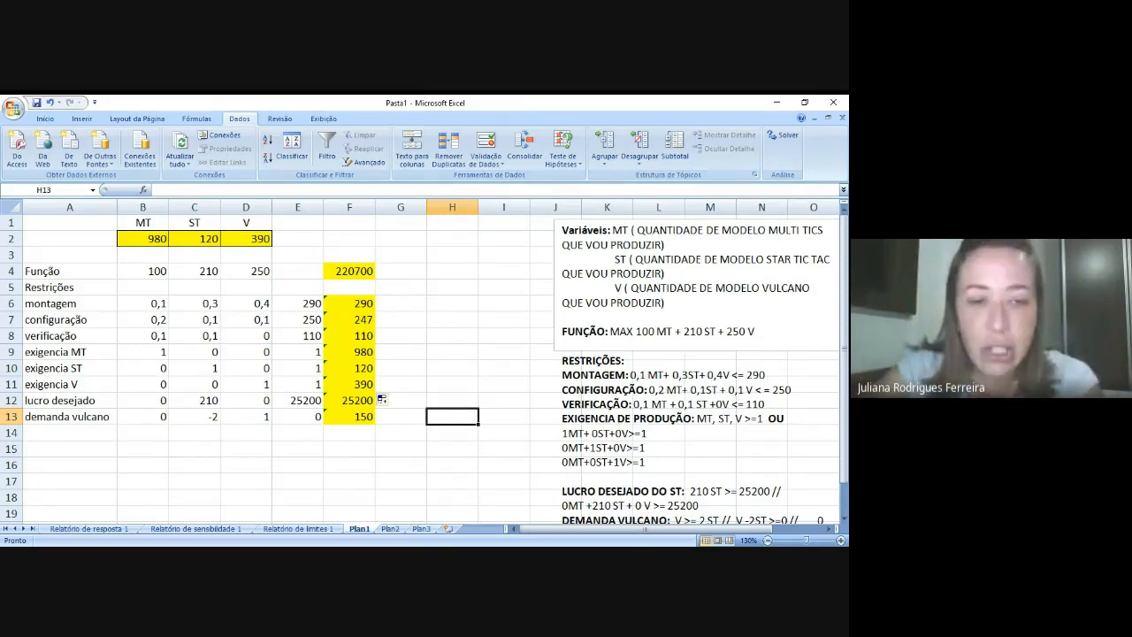
{"action": "key", "text": "alt+Tab"}
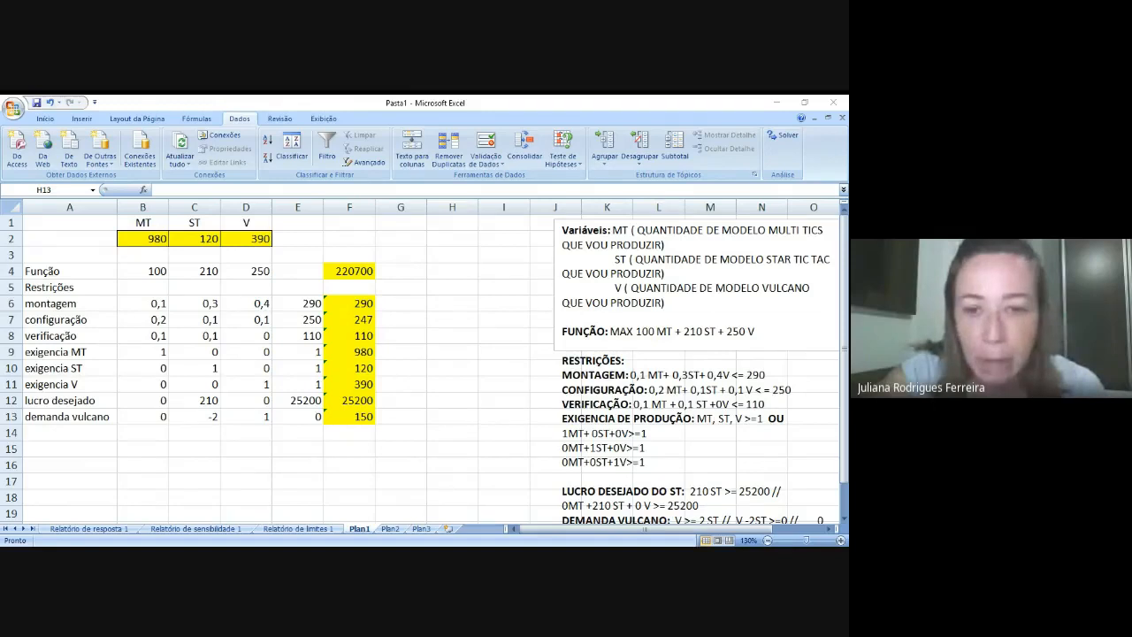
{"action": "key", "text": "alt+Tab"}
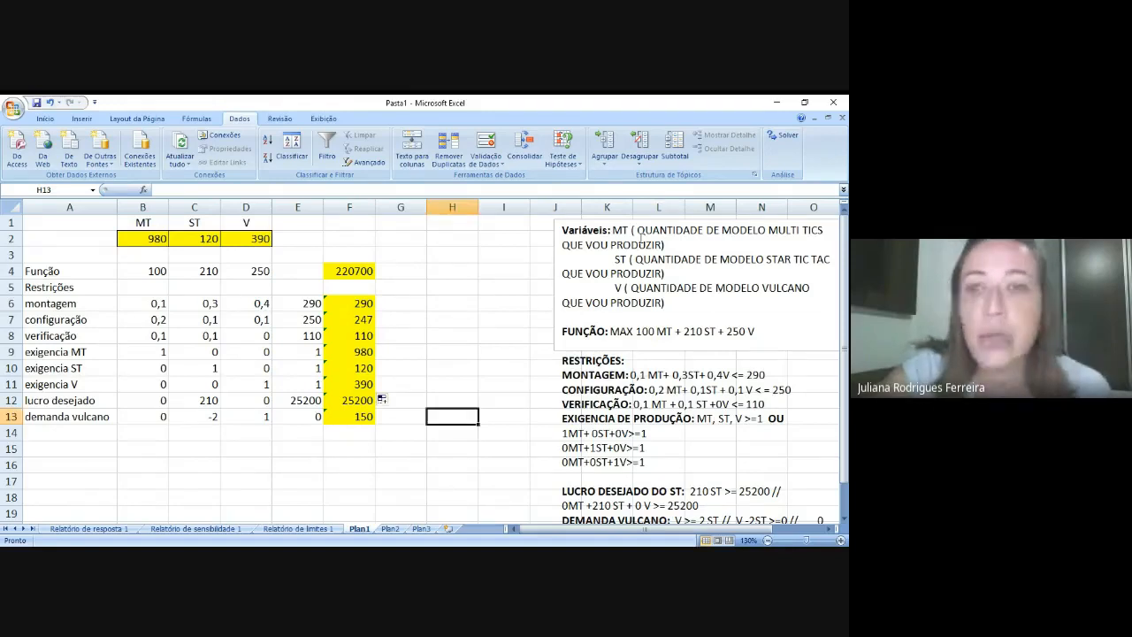
- Review the Solver parameters, checking the target cell, variable cells and constraints, and close them without solving
{"action": "left_click", "coordinate": [783, 135]}
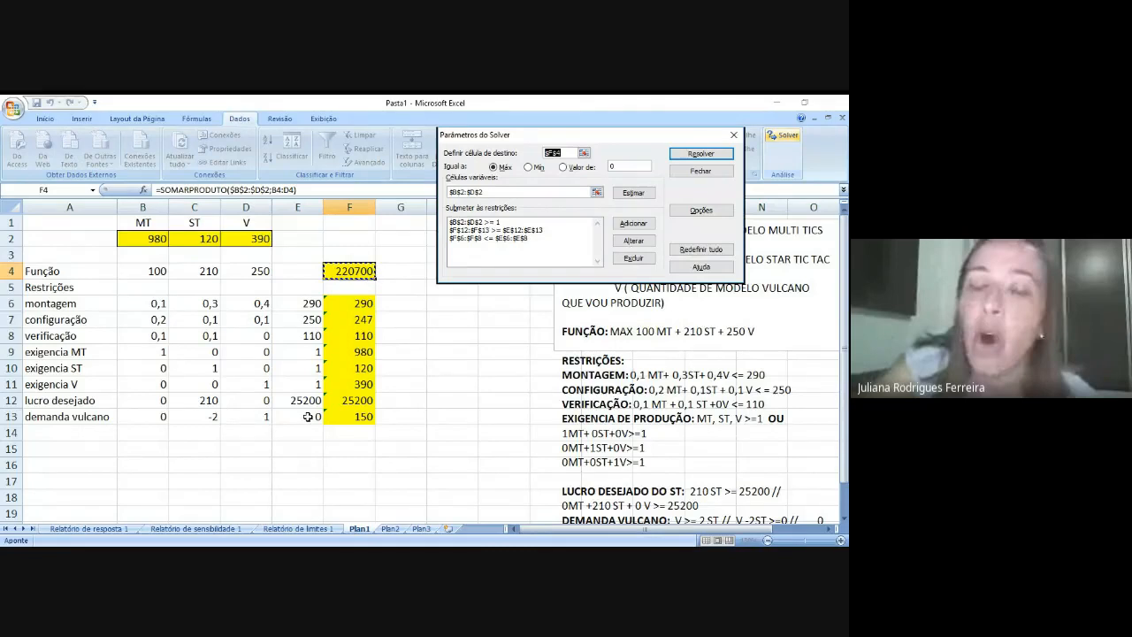
{"action": "key", "text": "alt+Tab"}
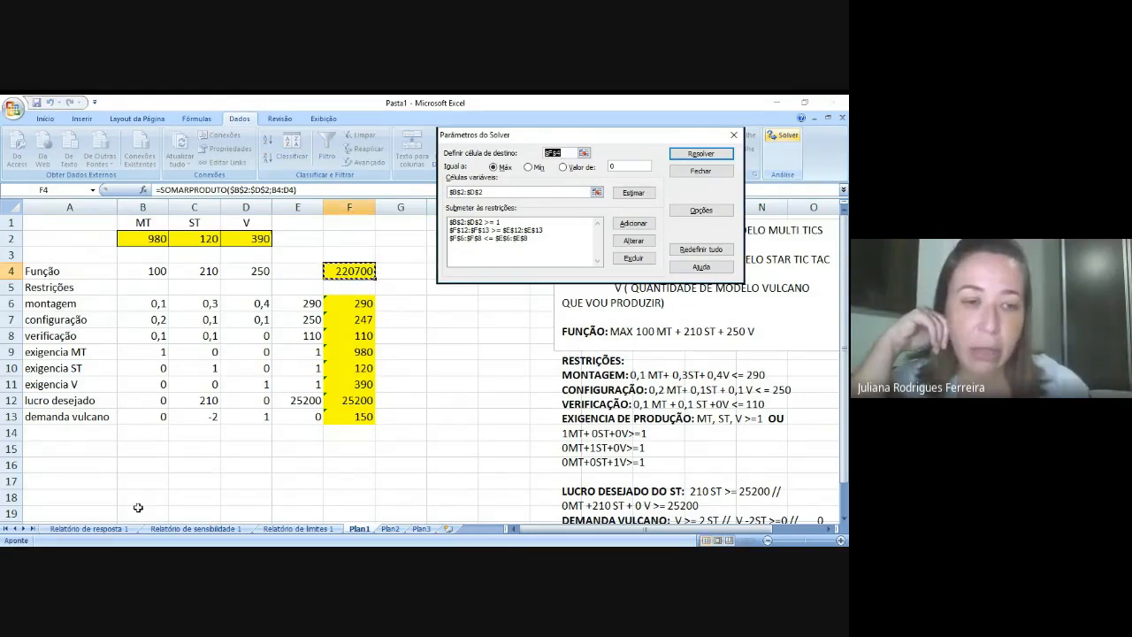
{"action": "left_click", "coordinate": [112, 529]}
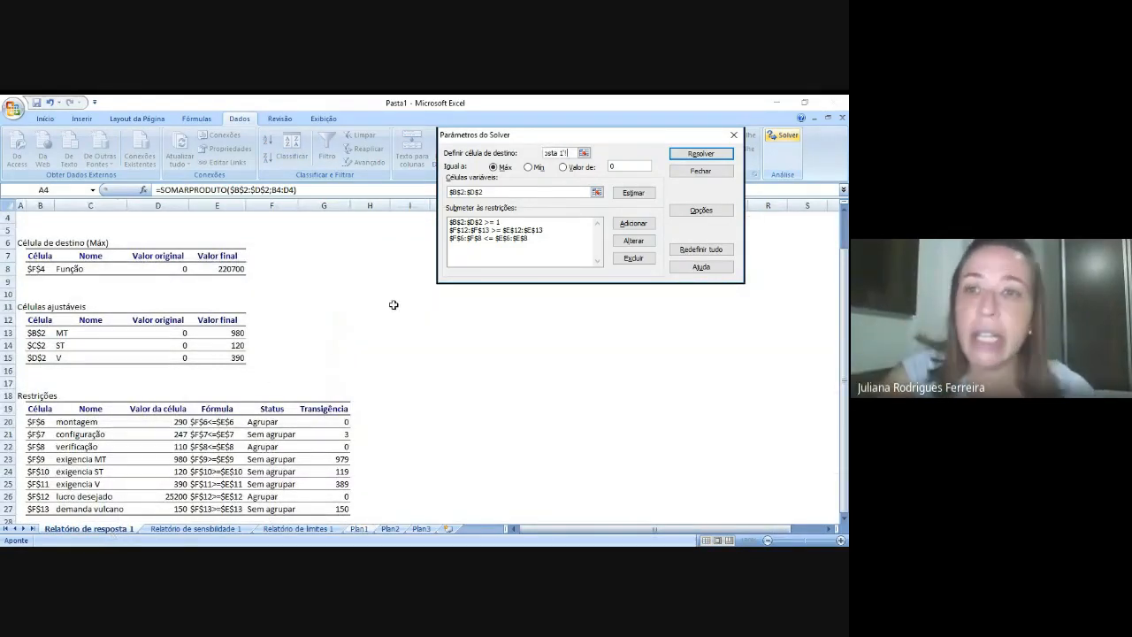
{"action": "left_click", "coordinate": [734, 137]}
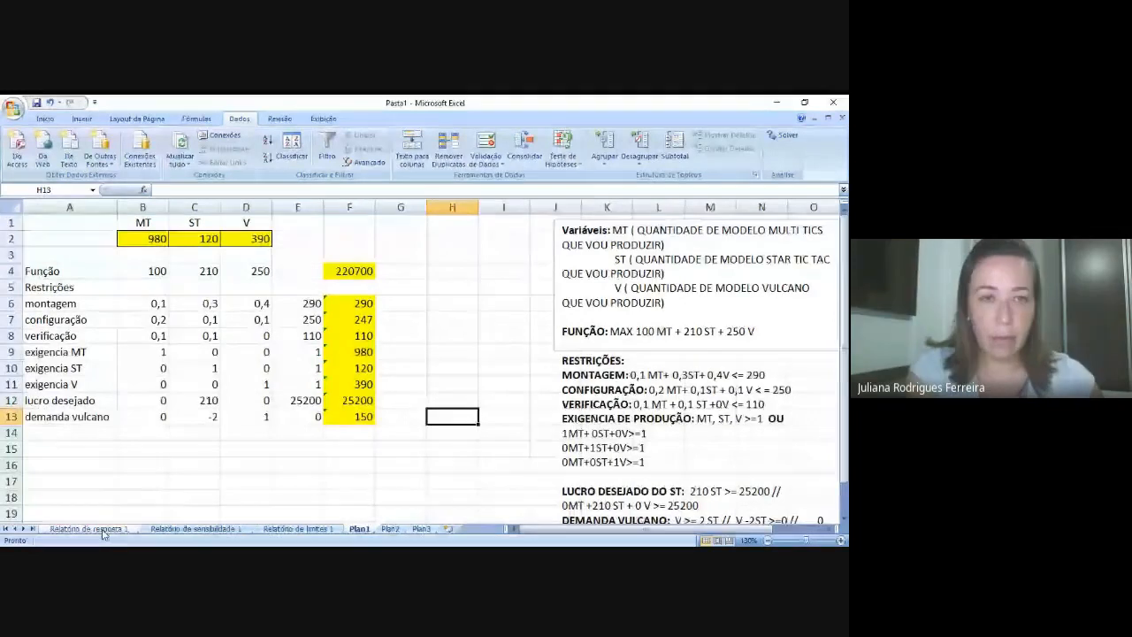
- Open the answer report and examine its header, section headings and the target cell reference $F$4
{"action": "left_click", "coordinate": [103, 531]}
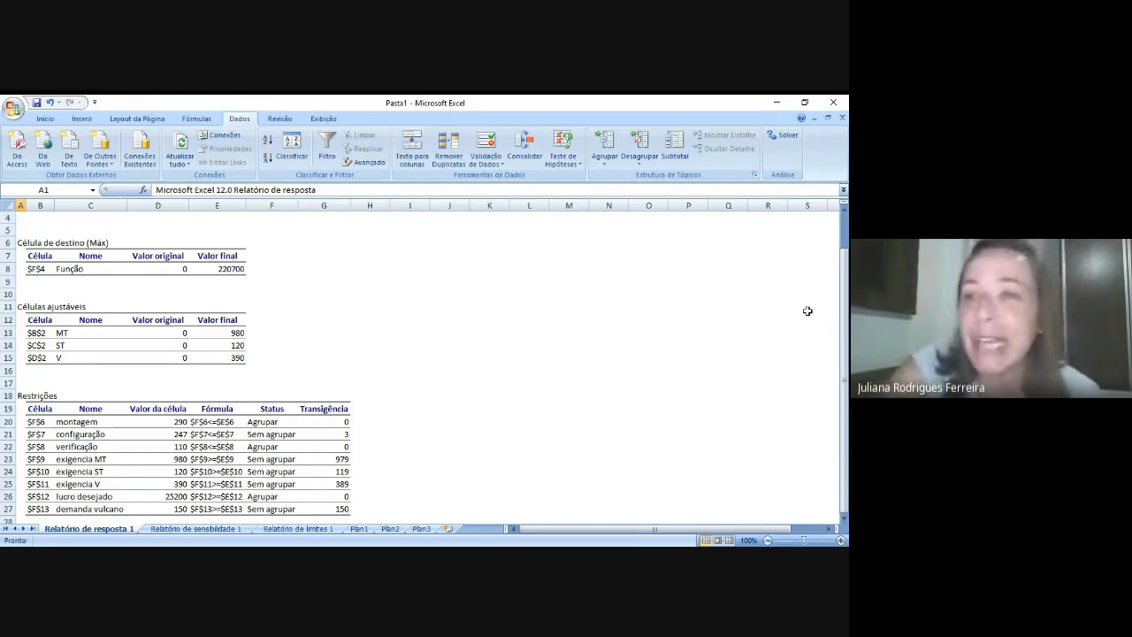
{"action": "left_click_drag", "start_coordinate": [847, 290], "coordinate": [846, 257]}
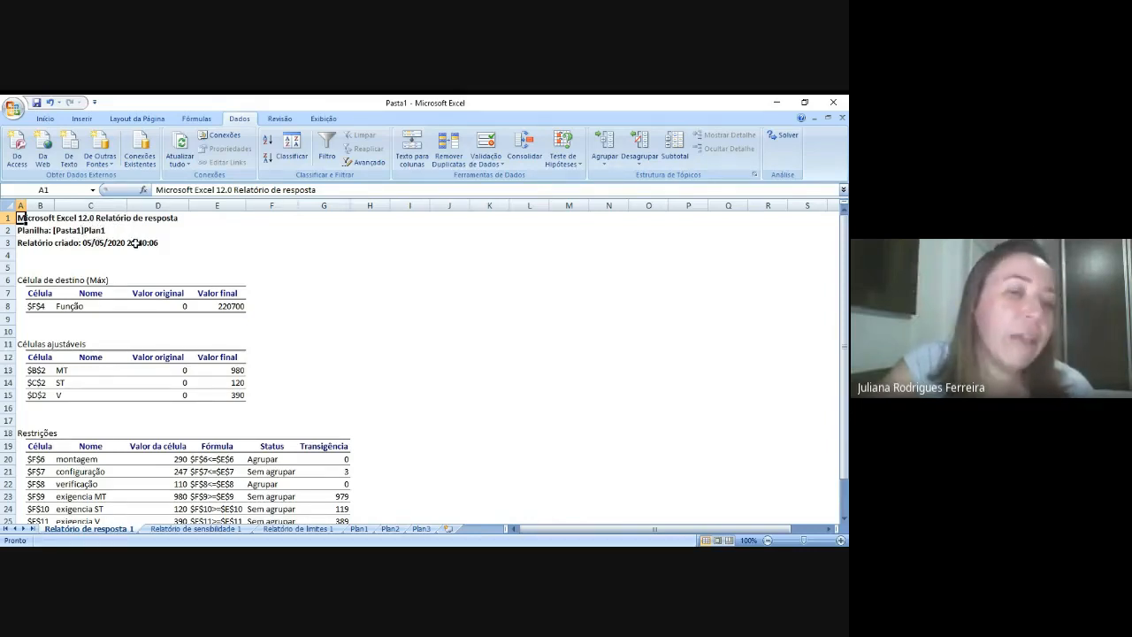
{"action": "left_click_drag", "start_coordinate": [843, 320], "coordinate": [843, 333]}
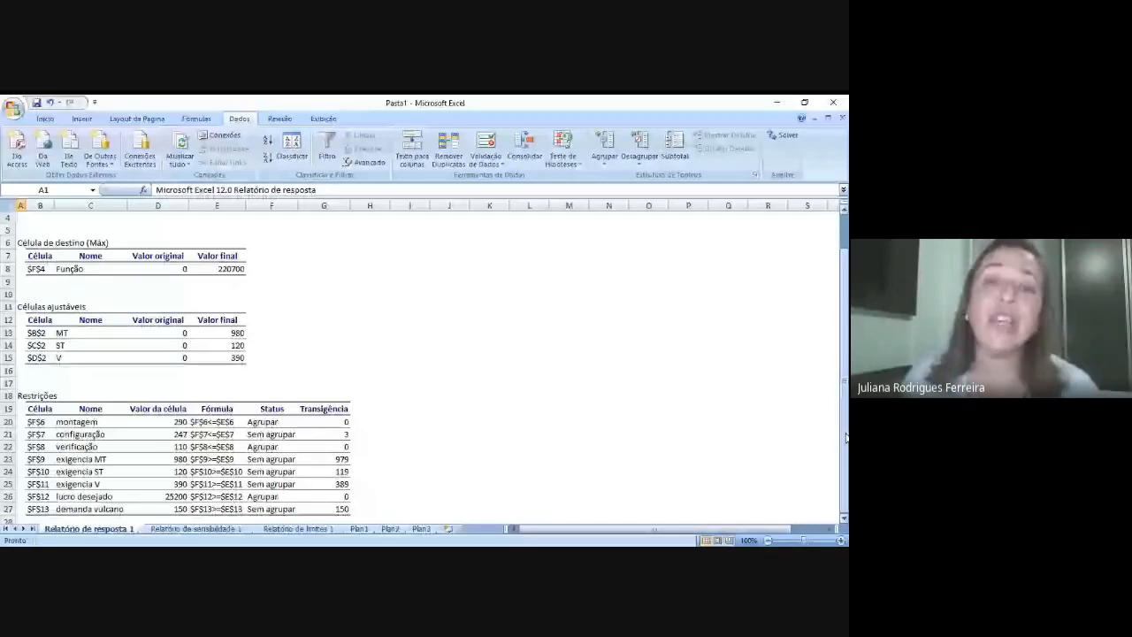
{"action": "left_click", "coordinate": [47, 306]}
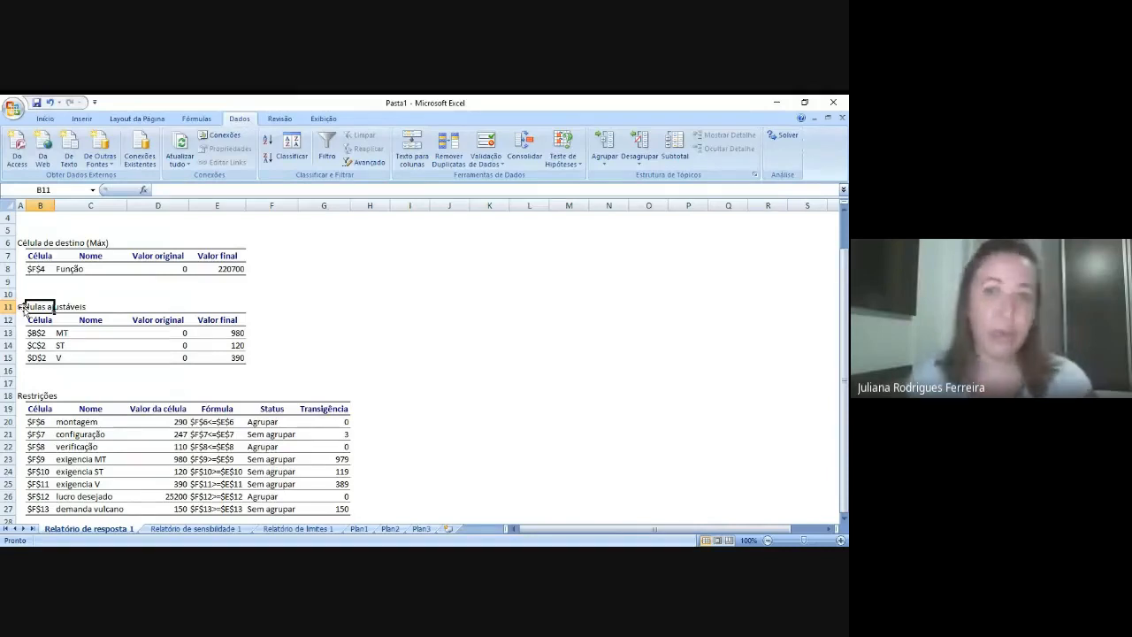
{"action": "left_click", "coordinate": [43, 241]}
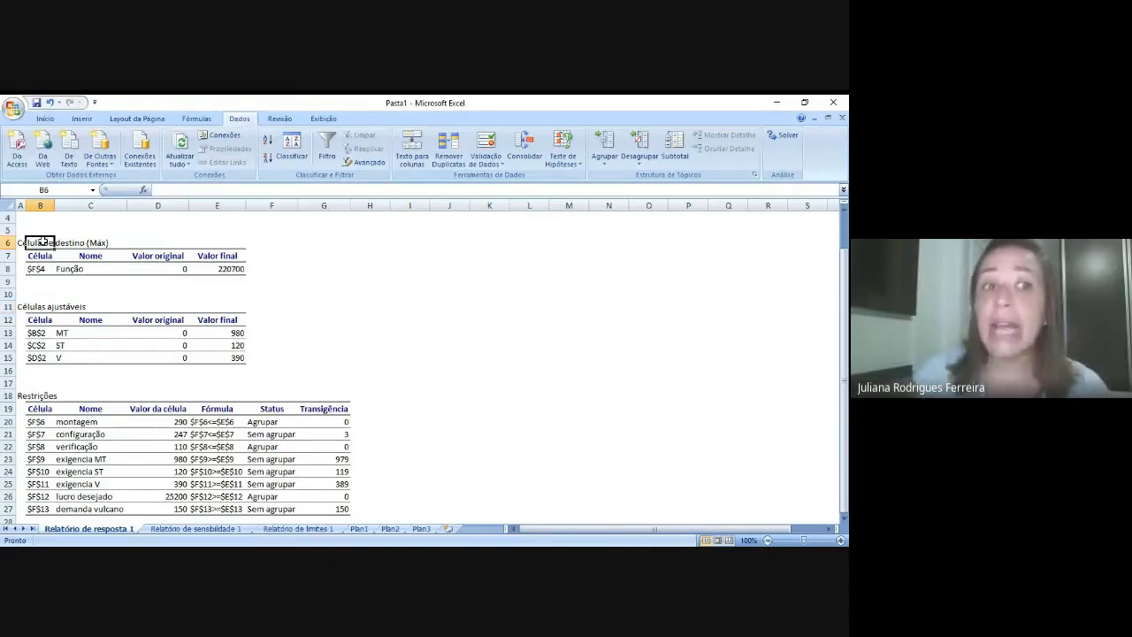
{"action": "left_click", "coordinate": [93, 243]}
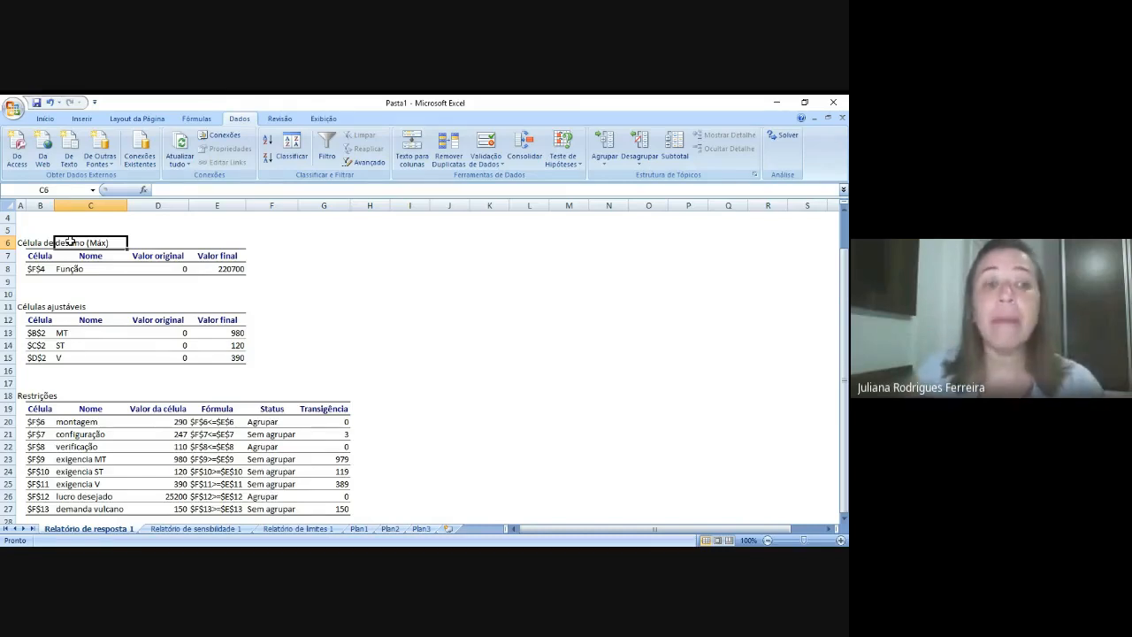
{"action": "left_click", "coordinate": [34, 268]}
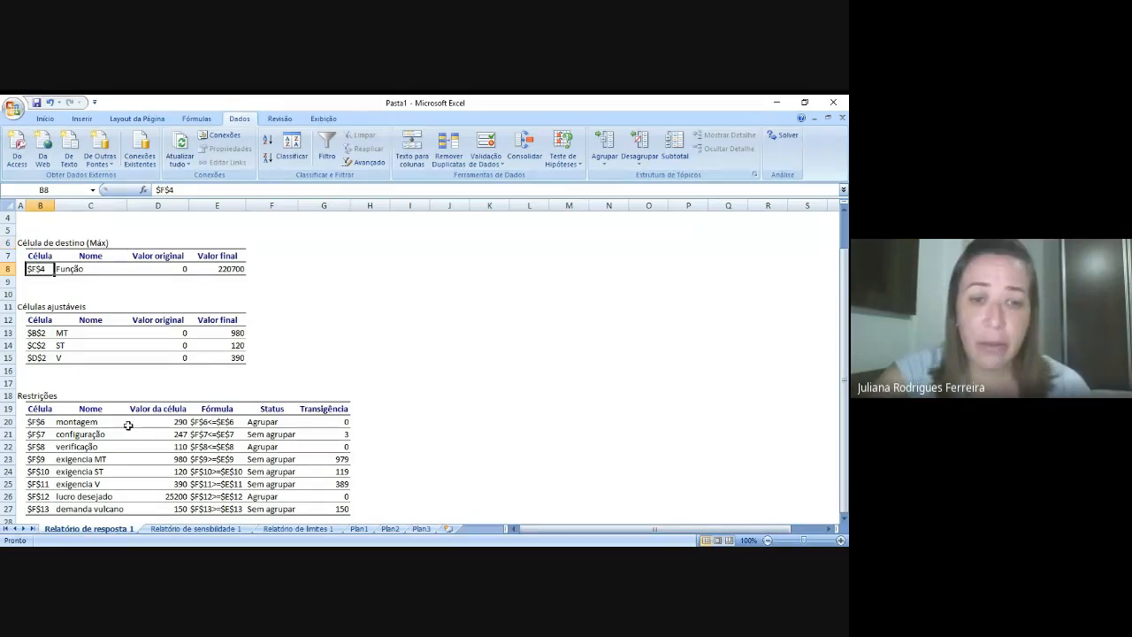
- Compare cell F4 in Plan1 with the answer report's target cell, examining its original and final values
{"action": "left_click", "coordinate": [359, 528]}
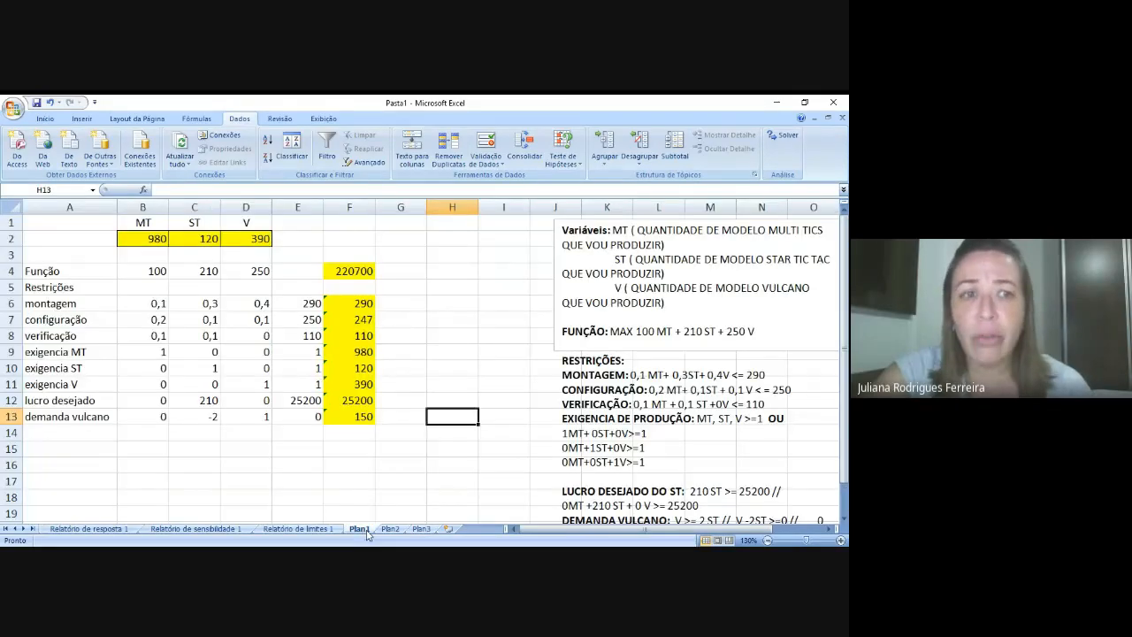
{"action": "left_click", "coordinate": [347, 270]}
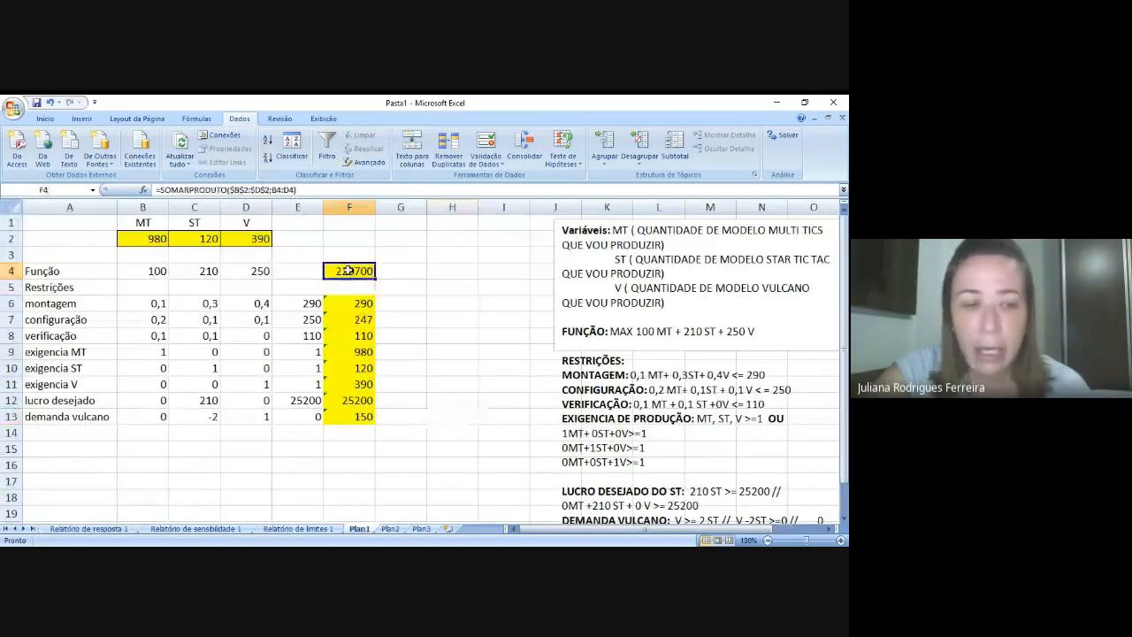
{"action": "left_click", "coordinate": [100, 529]}
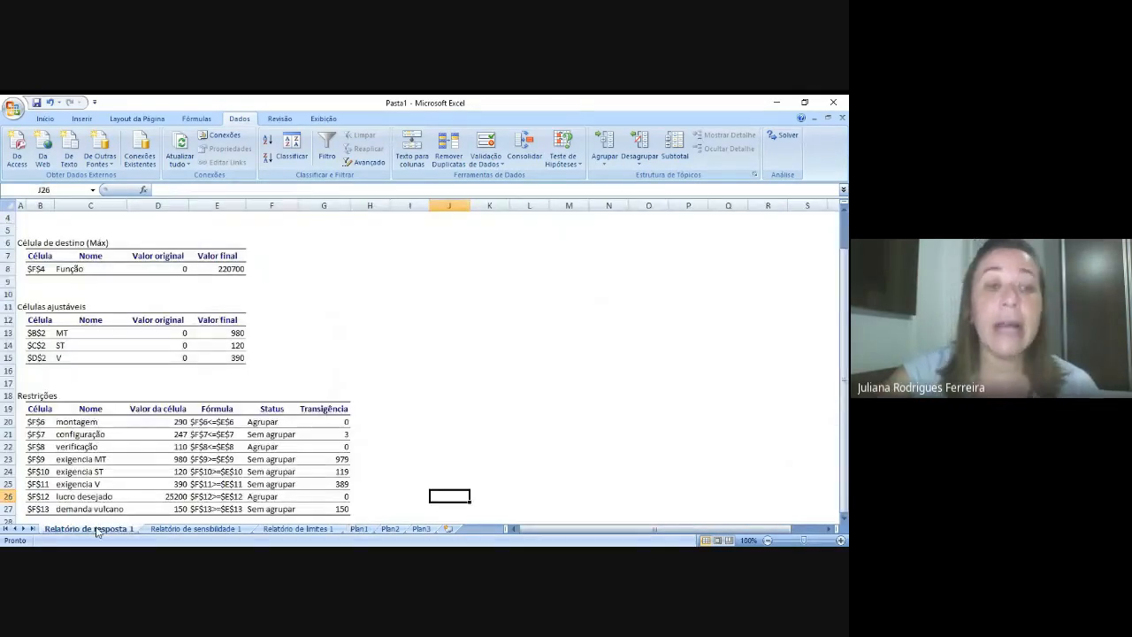
{"action": "left_click", "coordinate": [176, 270]}
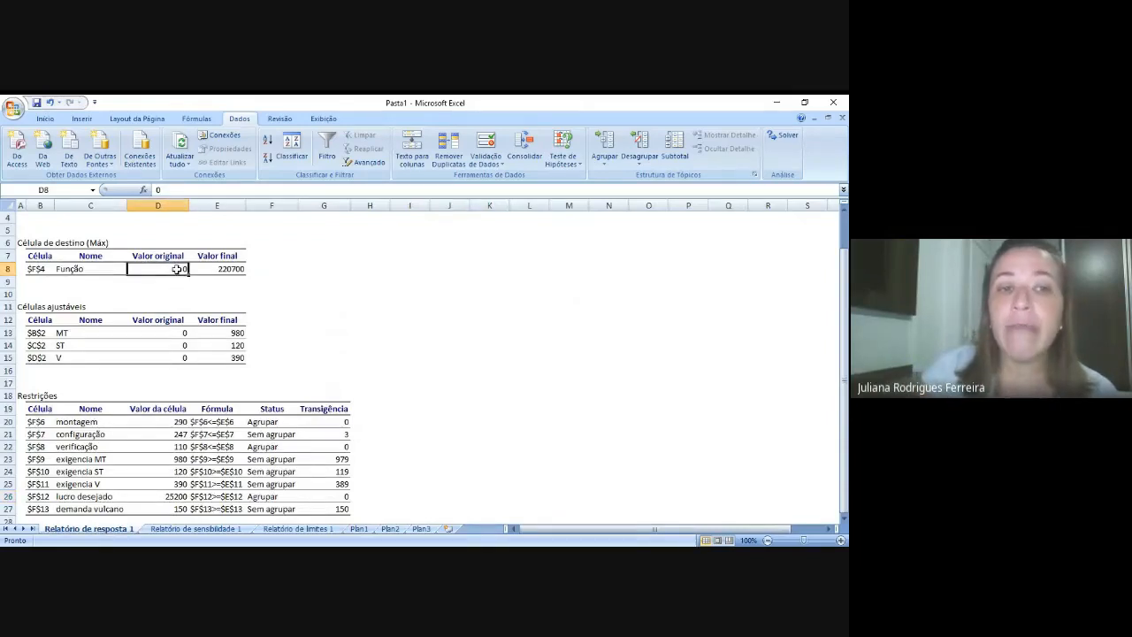
{"action": "left_click", "coordinate": [224, 269]}
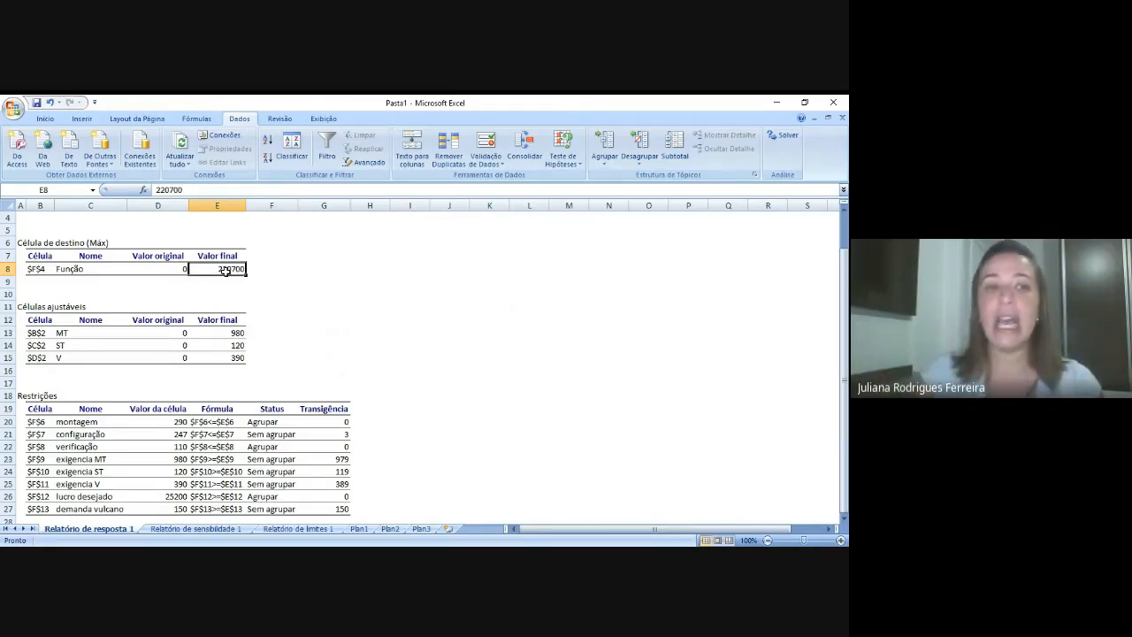
{"action": "left_click", "coordinate": [173, 267]}
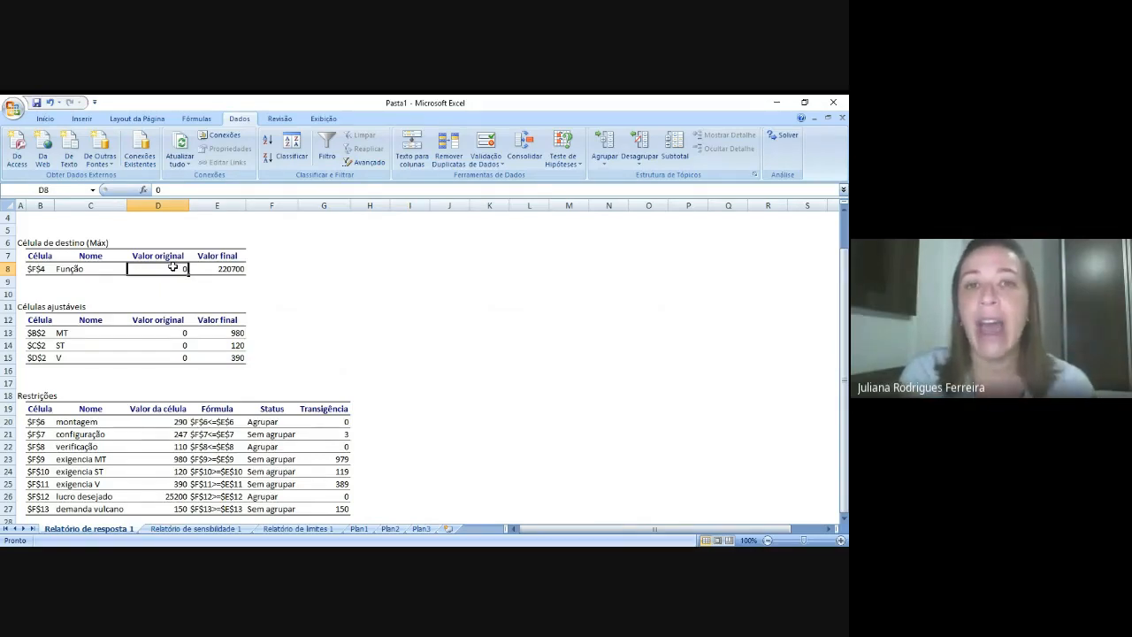
{"action": "left_click", "coordinate": [233, 272]}
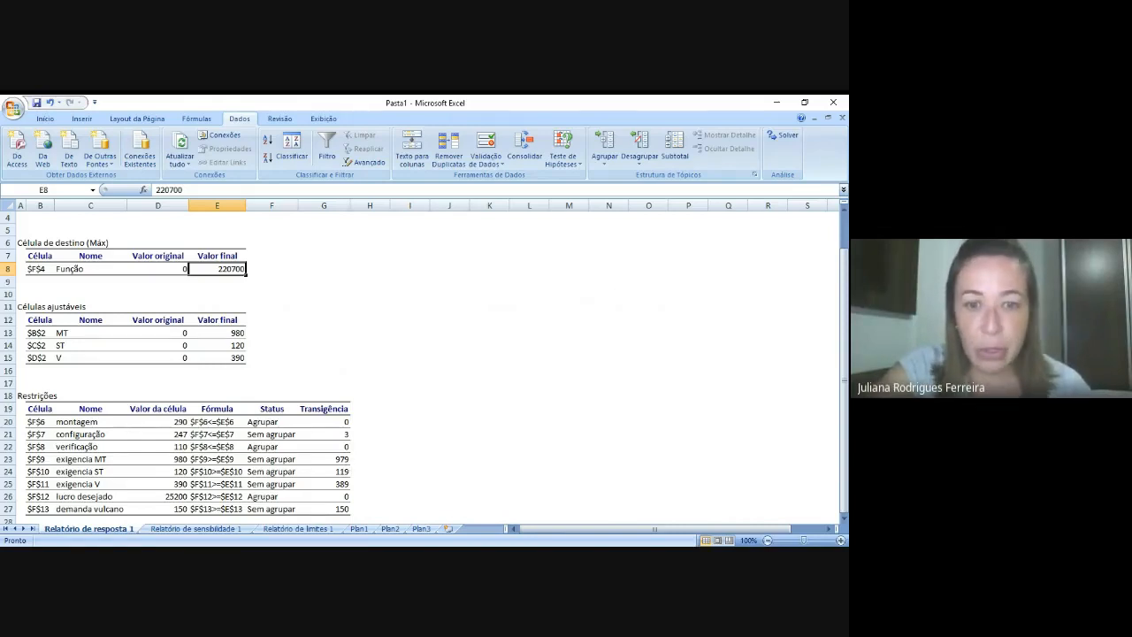
- Check Plan1 again and examine the answer report's adjustable cells MT, ST and V, with their references, original values and final values
{"action": "left_click", "coordinate": [359, 529]}
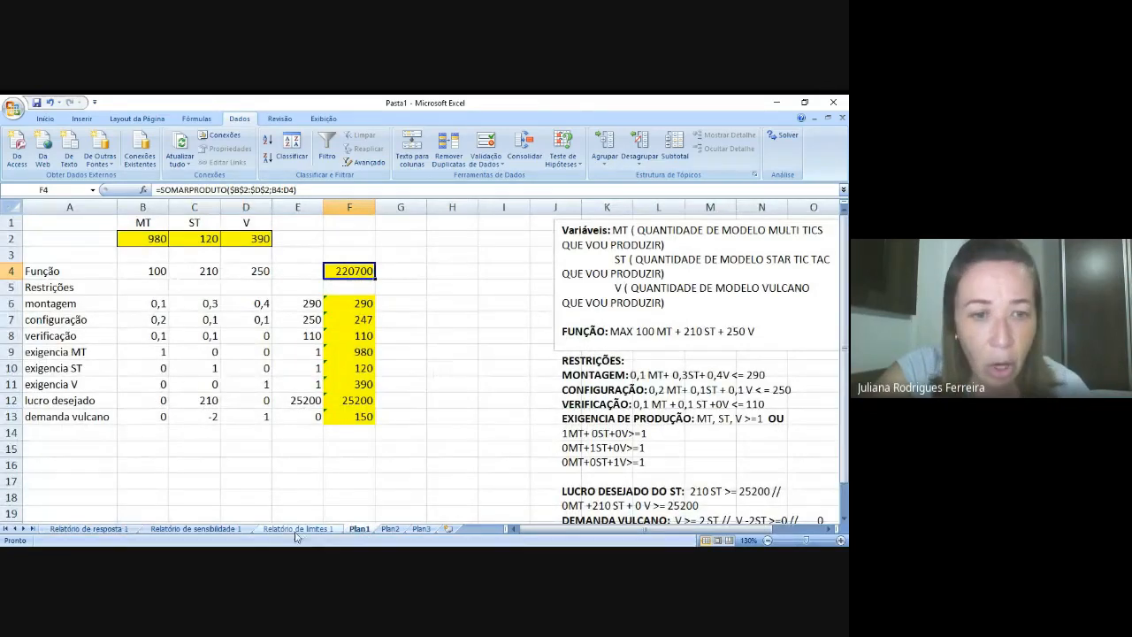
{"action": "left_click", "coordinate": [89, 530]}
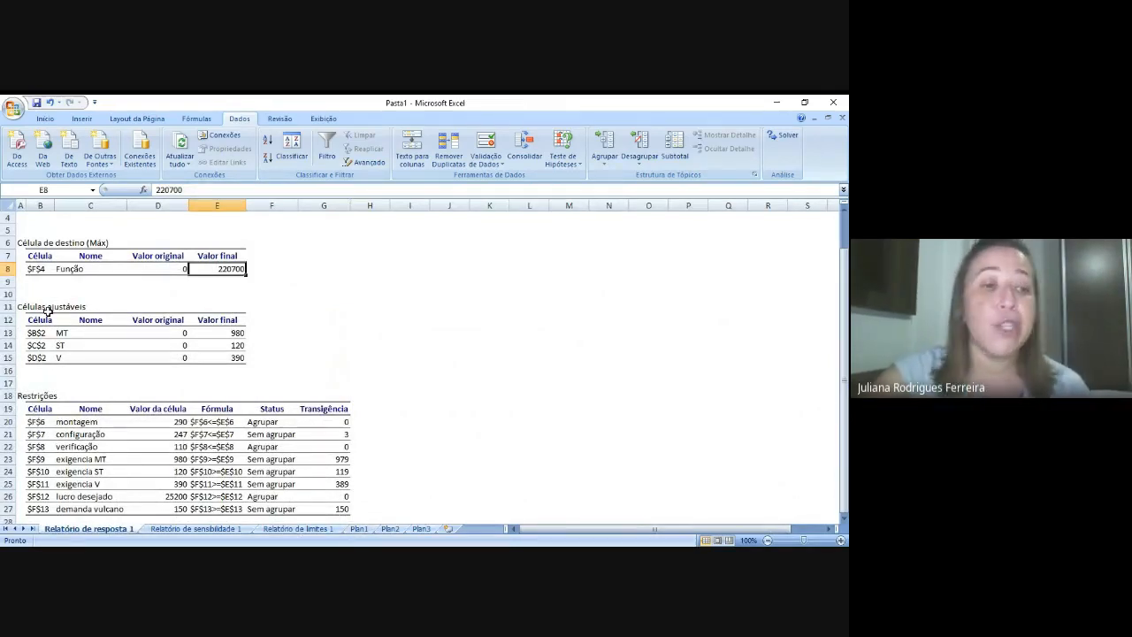
{"action": "left_click", "coordinate": [61, 334]}
{"action": "left_click", "coordinate": [61, 346]}
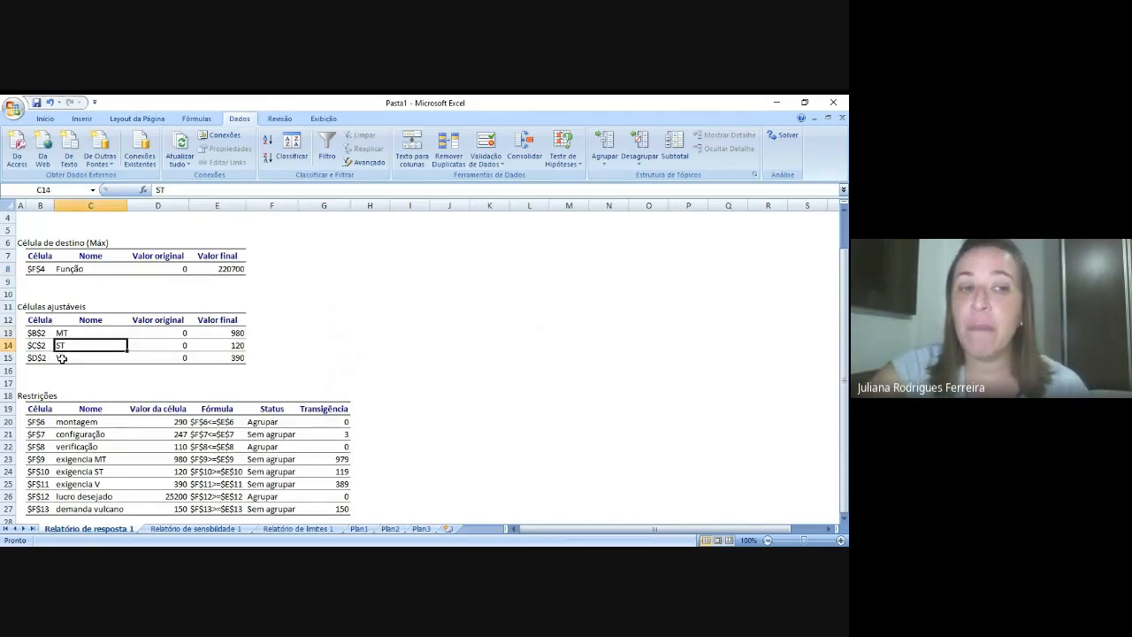
{"action": "left_click", "coordinate": [61, 359]}
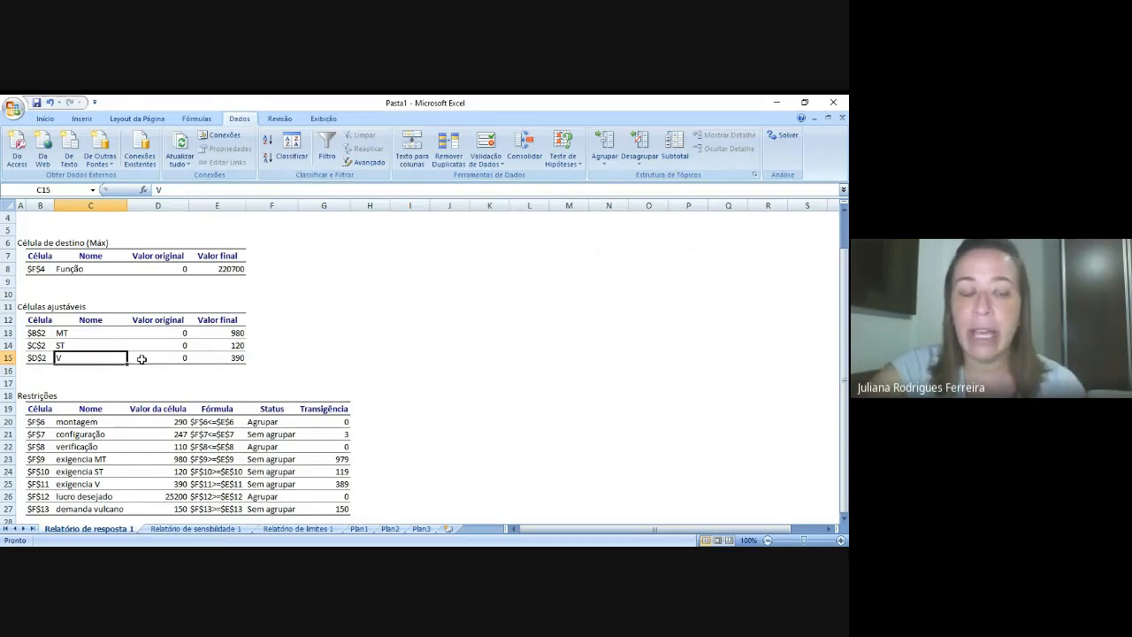
{"action": "left_click_drag", "start_coordinate": [40, 334], "coordinate": [39, 358]}
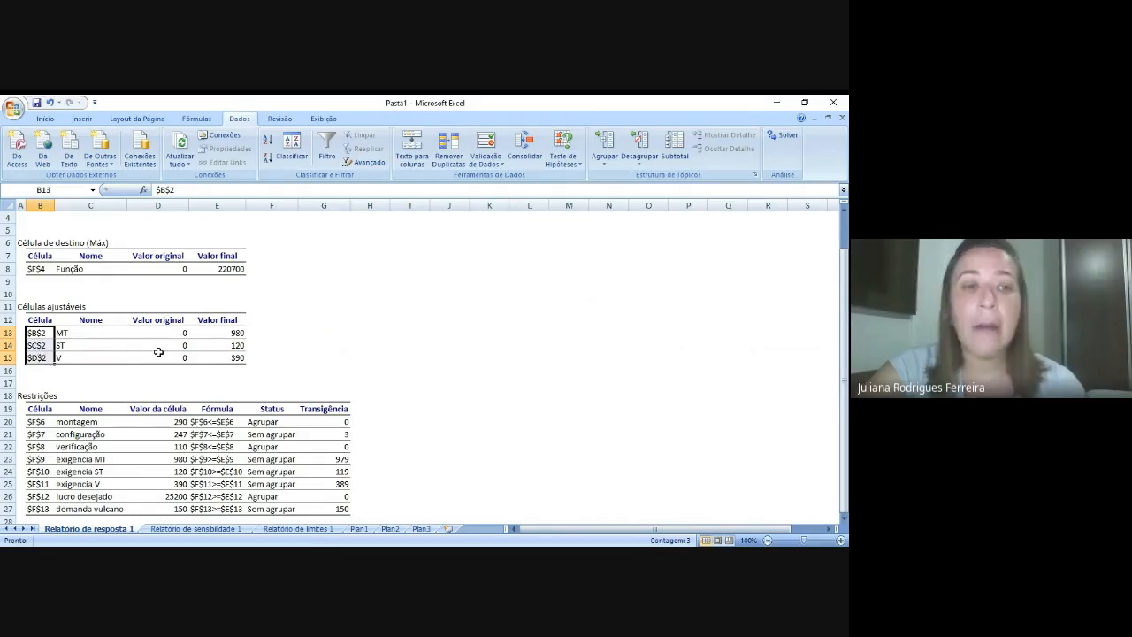
{"action": "left_click", "coordinate": [178, 333]}
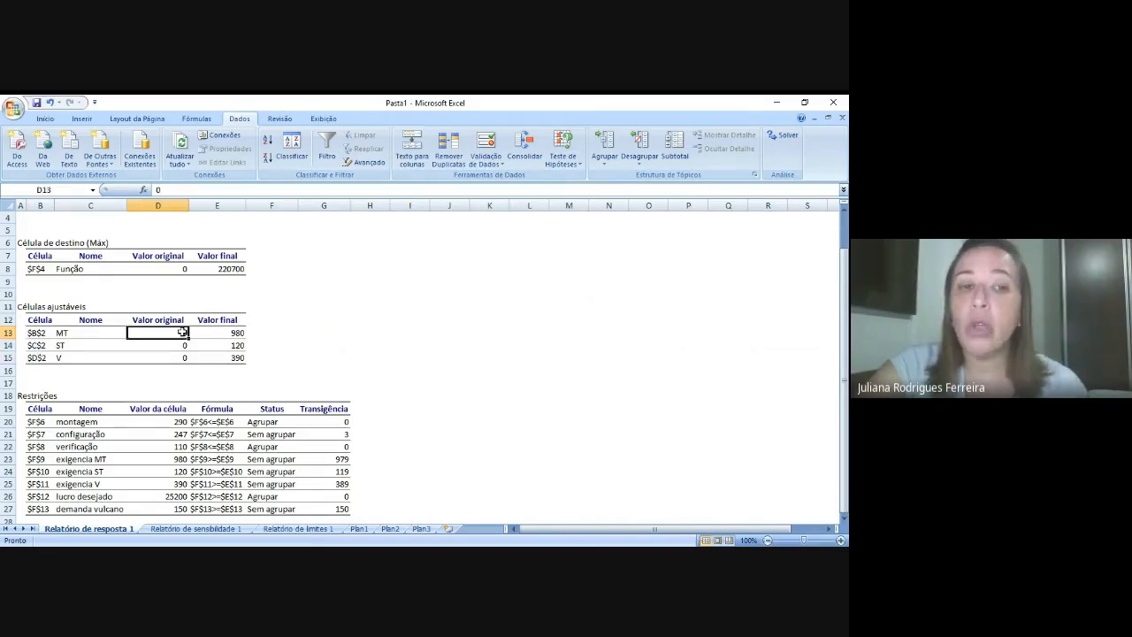
{"action": "left_click_drag", "start_coordinate": [183, 332], "coordinate": [207, 355]}
{"action": "left_click", "coordinate": [363, 329]}
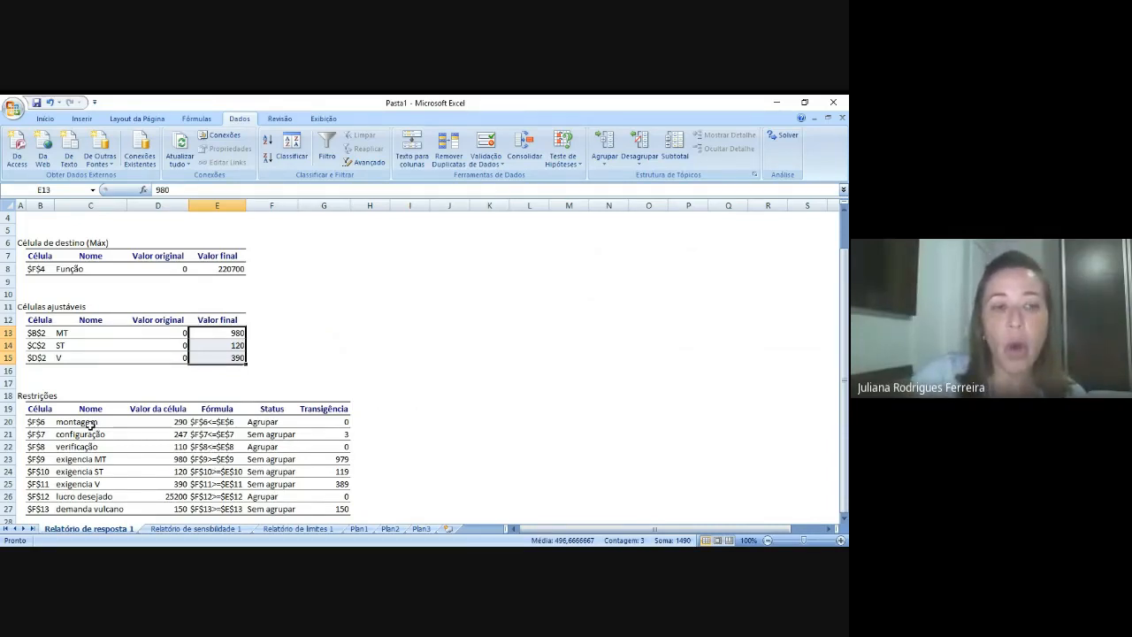
- Examine the constraint names in the answer report and match exigencia MT with its label in Plan1 cell A9
{"action": "left_click_drag", "start_coordinate": [89, 423], "coordinate": [82, 508]}
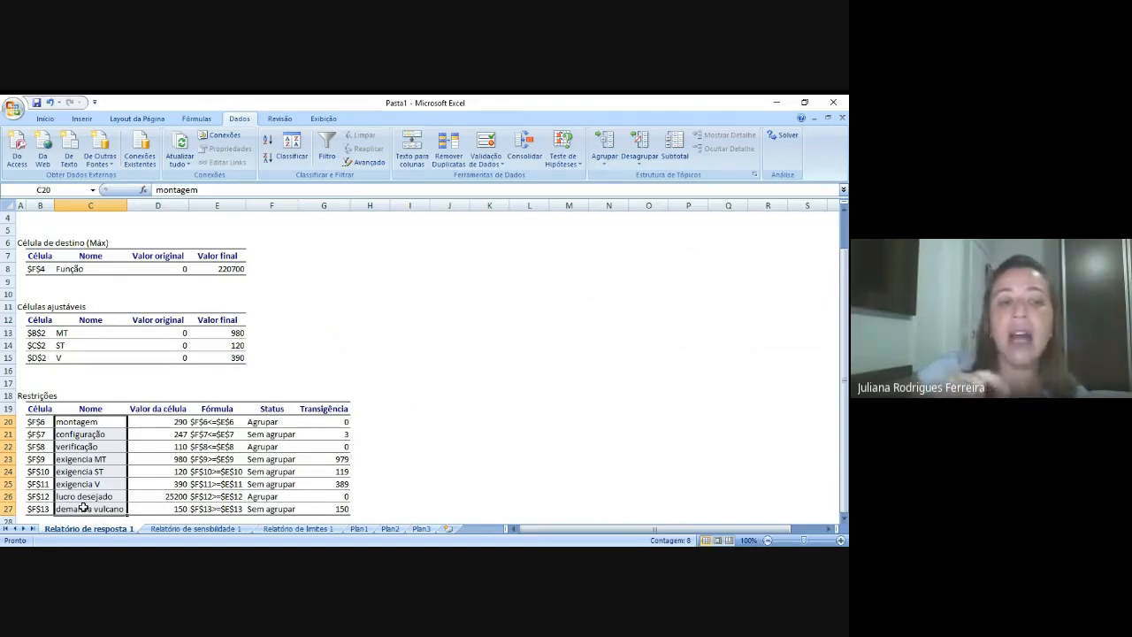
{"action": "left_click", "coordinate": [38, 458]}
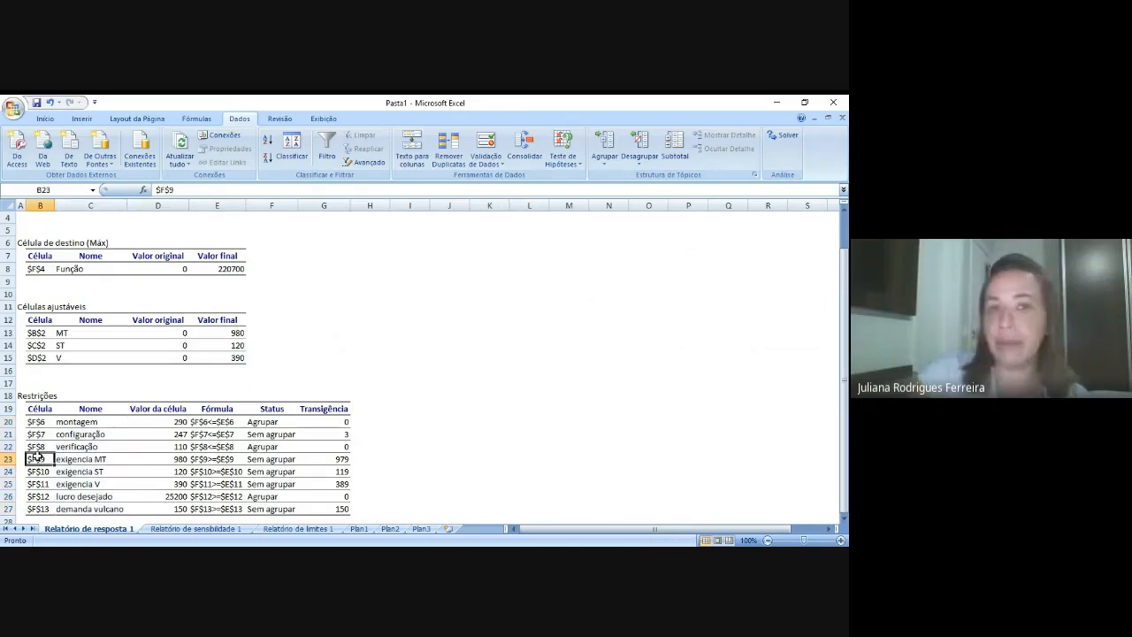
{"action": "left_click", "coordinate": [69, 460]}
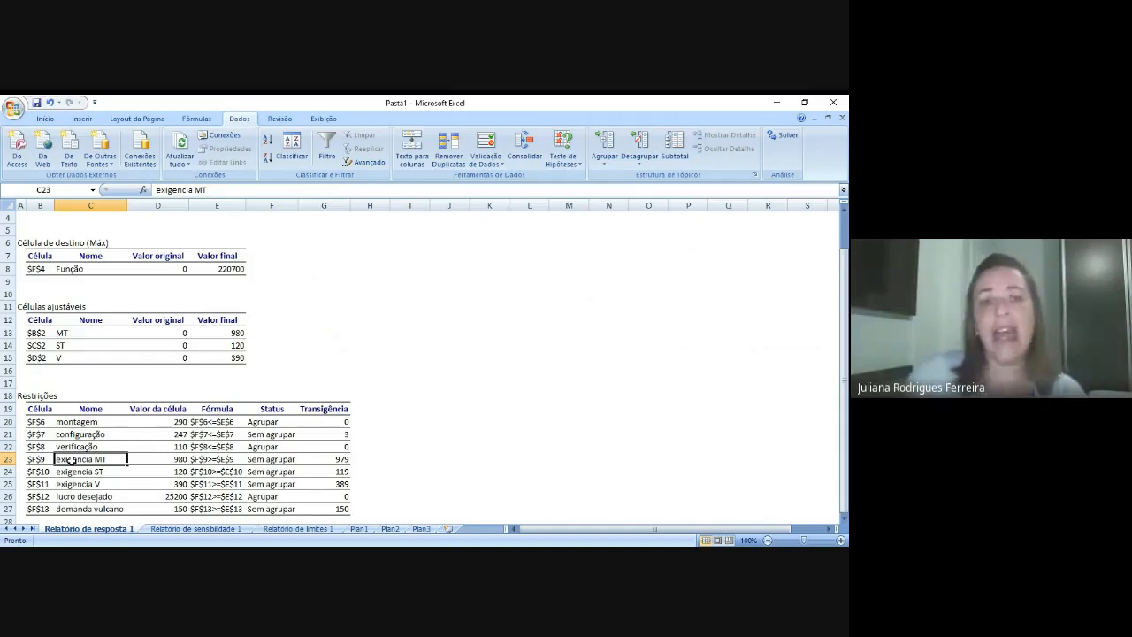
{"action": "left_click", "coordinate": [358, 529]}
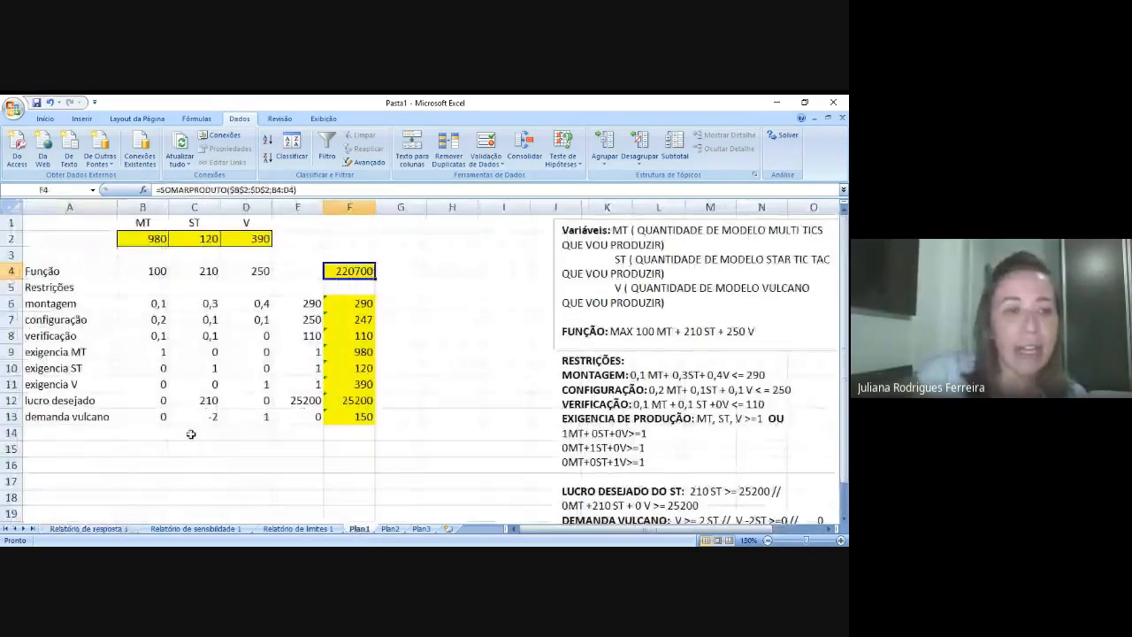
{"action": "left_click", "coordinate": [78, 353]}
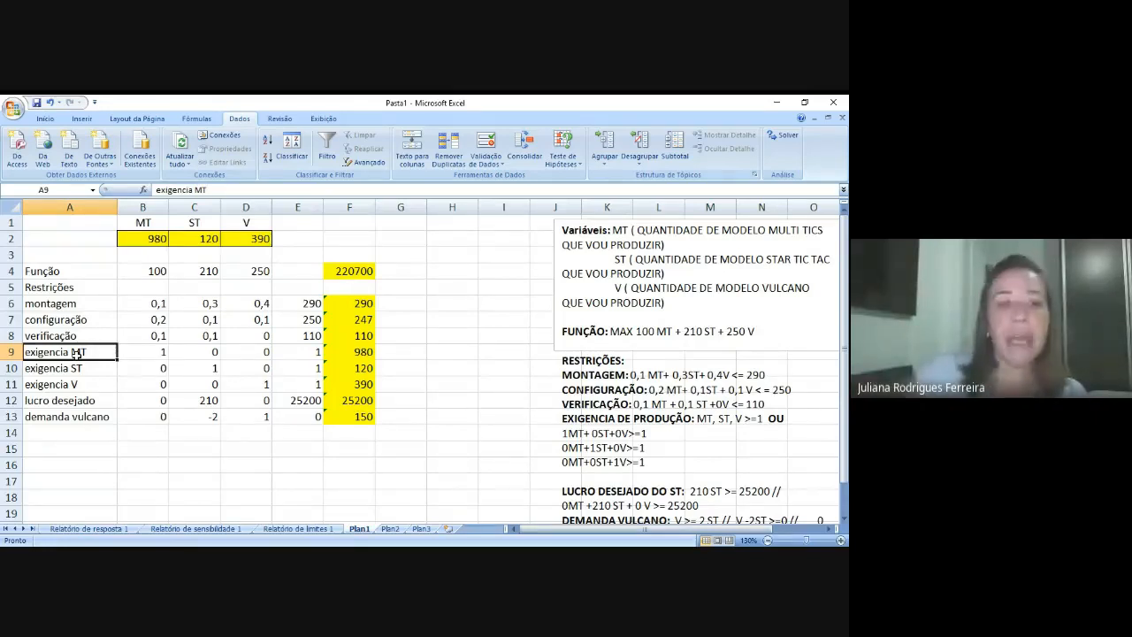
{"action": "left_click", "coordinate": [90, 528]}
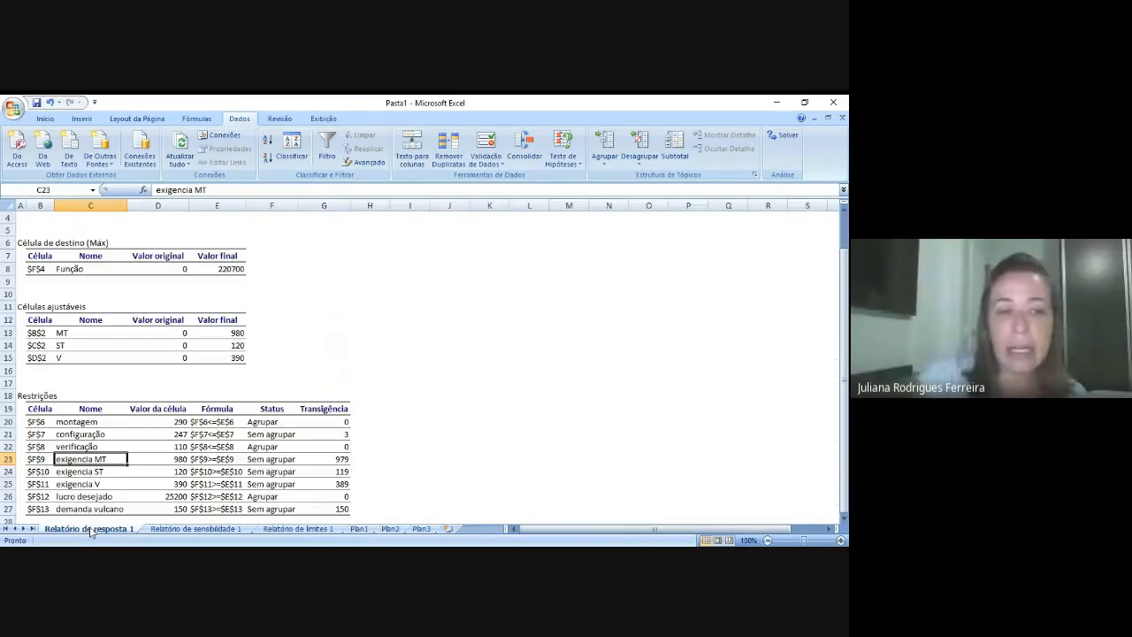
- Examine the constraint list from montagem to demanda vulcano and the cell references $F$7 and $F$6
{"action": "left_click_drag", "start_coordinate": [92, 421], "coordinate": [86, 504]}
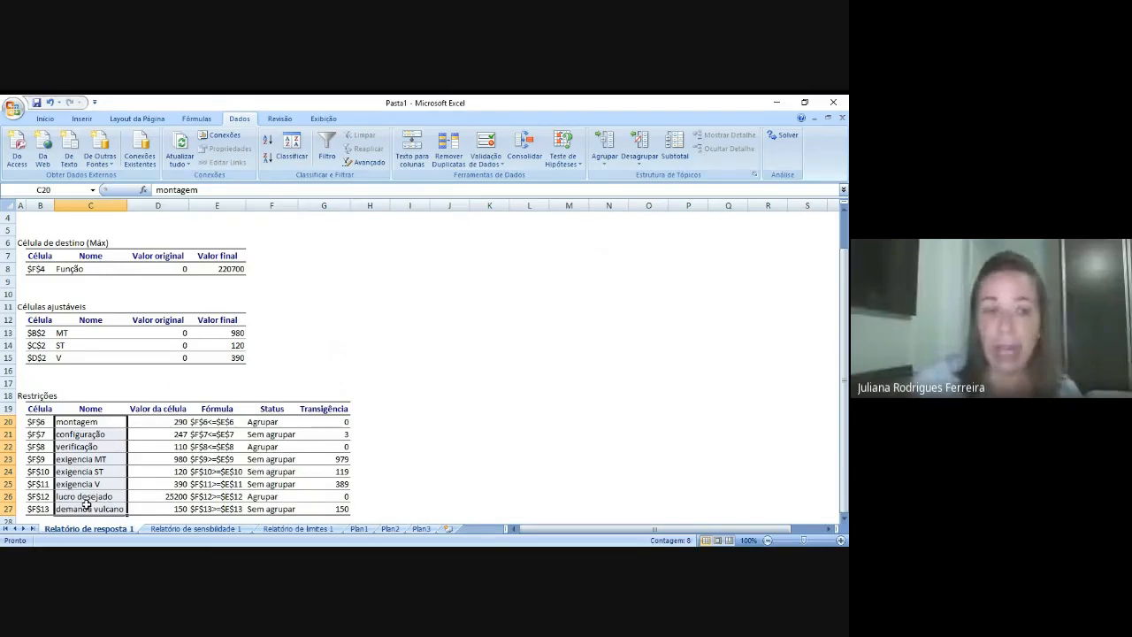
{"action": "left_click_drag", "start_coordinate": [99, 429], "coordinate": [94, 484]}
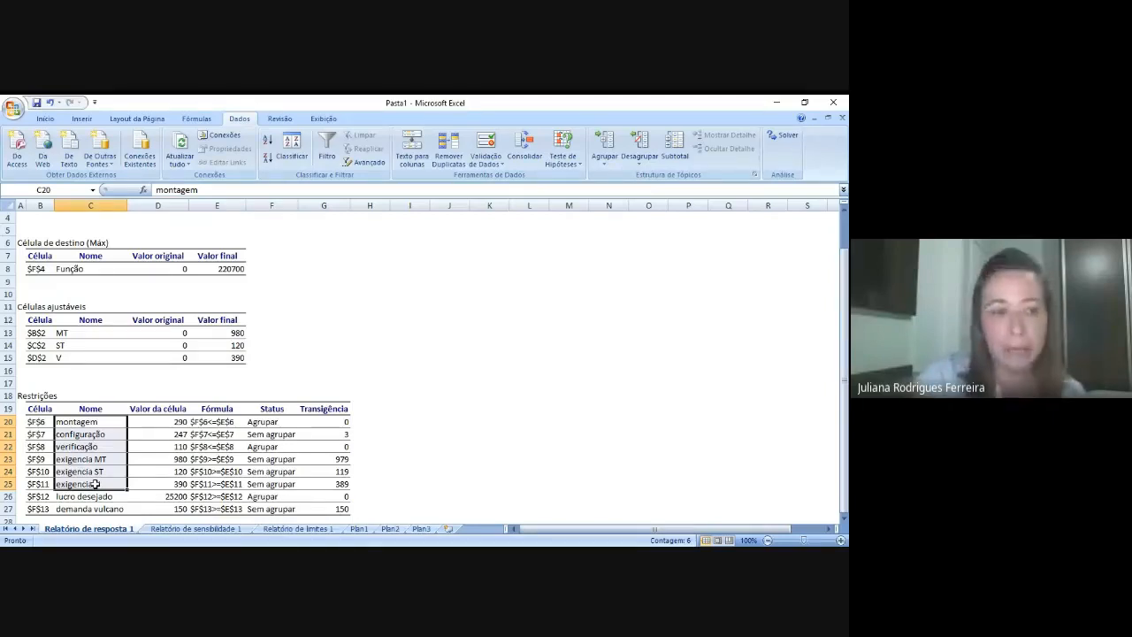
{"action": "left_click", "coordinate": [38, 432]}
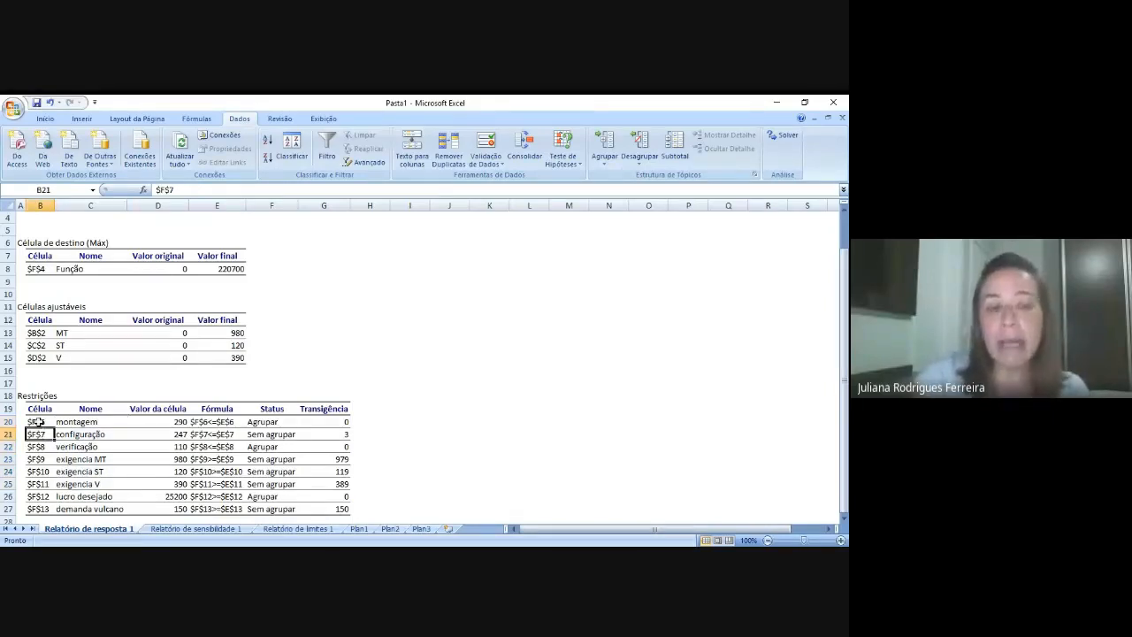
{"action": "left_click", "coordinate": [39, 422]}
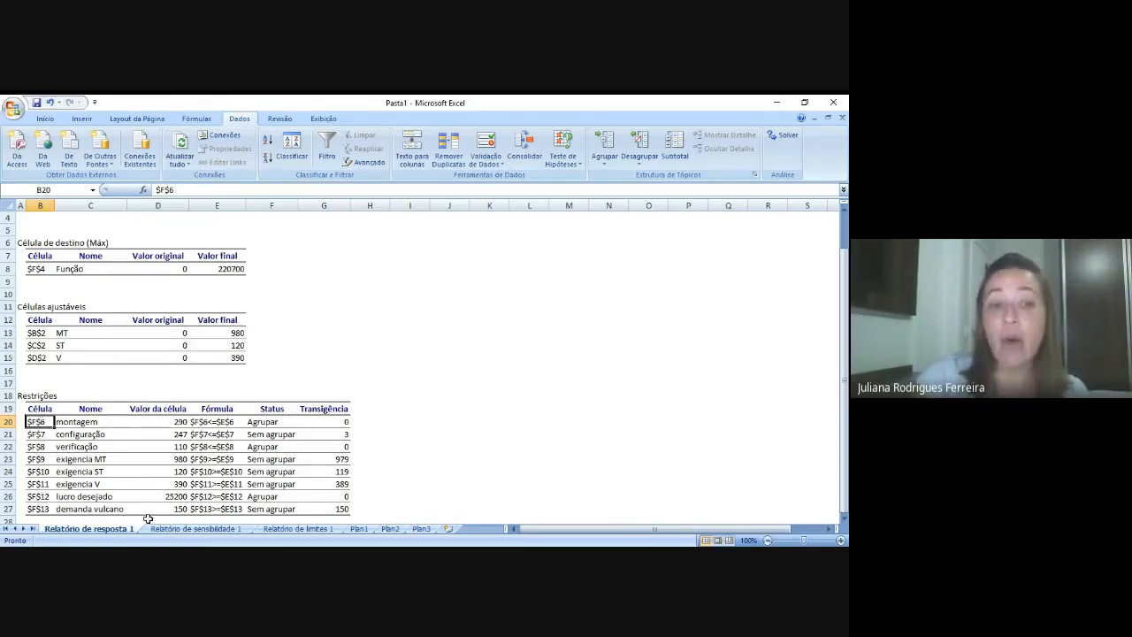
- Compare cell F6 in Plan1 with the answer report's montagem constraint and examine the cell values from montagem to demanda vulcano
{"action": "left_click", "coordinate": [359, 529]}
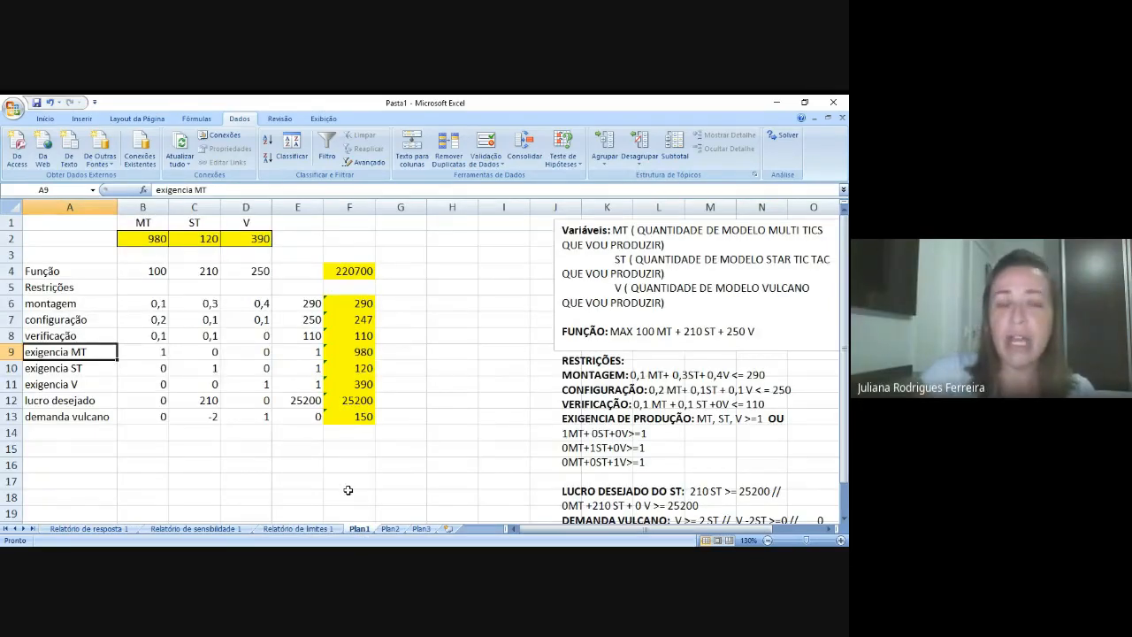
{"action": "left_click", "coordinate": [353, 304]}
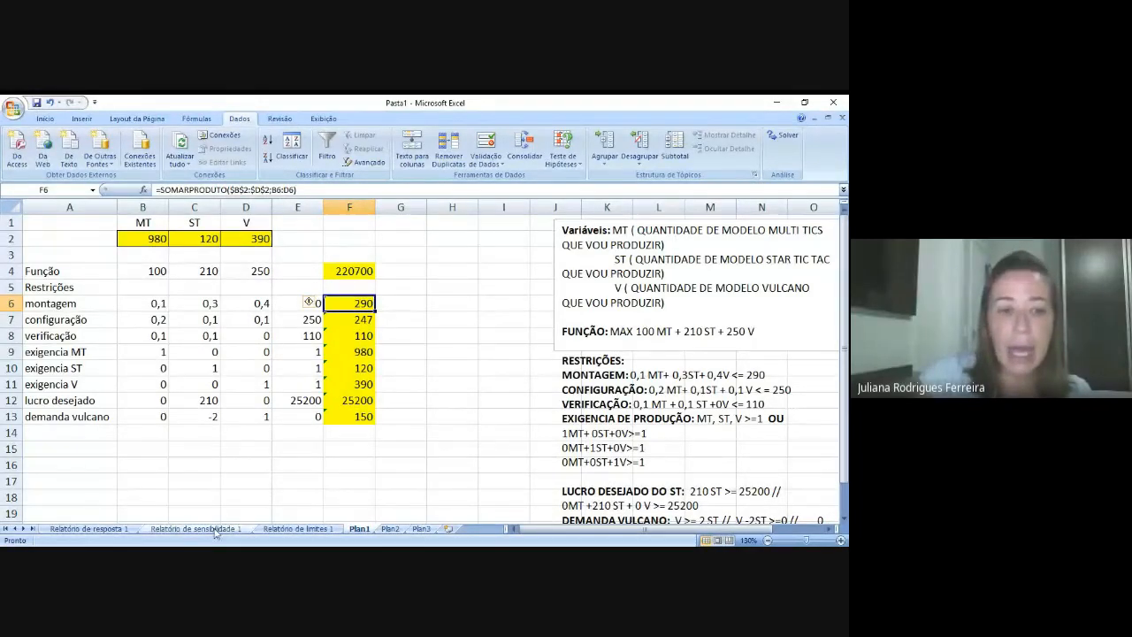
{"action": "left_click", "coordinate": [89, 528]}
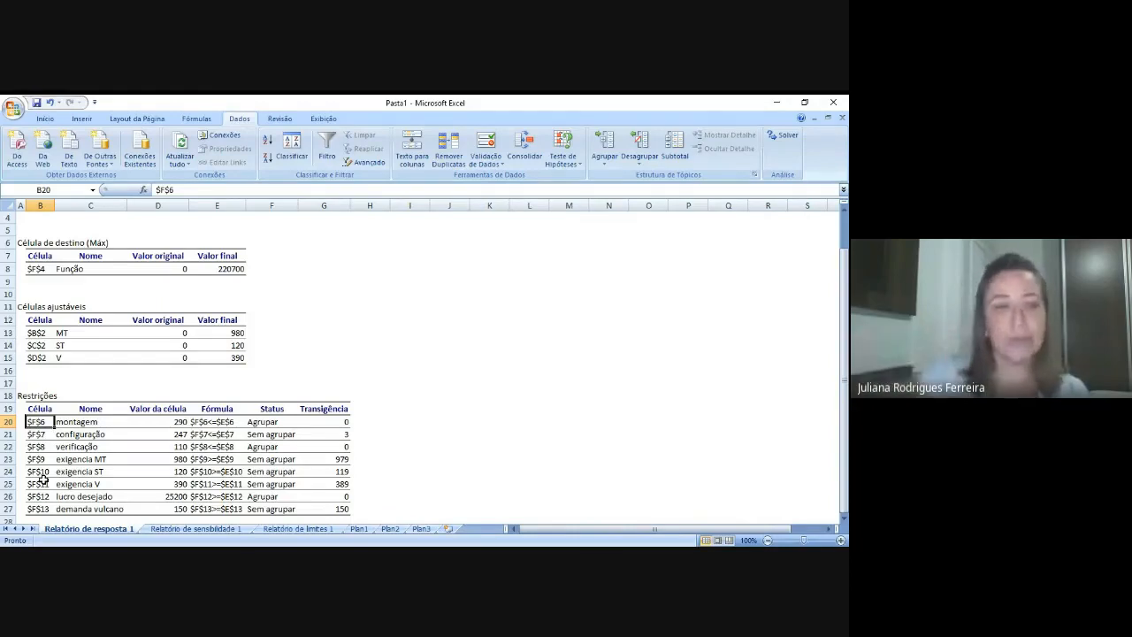
{"action": "left_click_drag", "start_coordinate": [96, 443], "coordinate": [95, 478]}
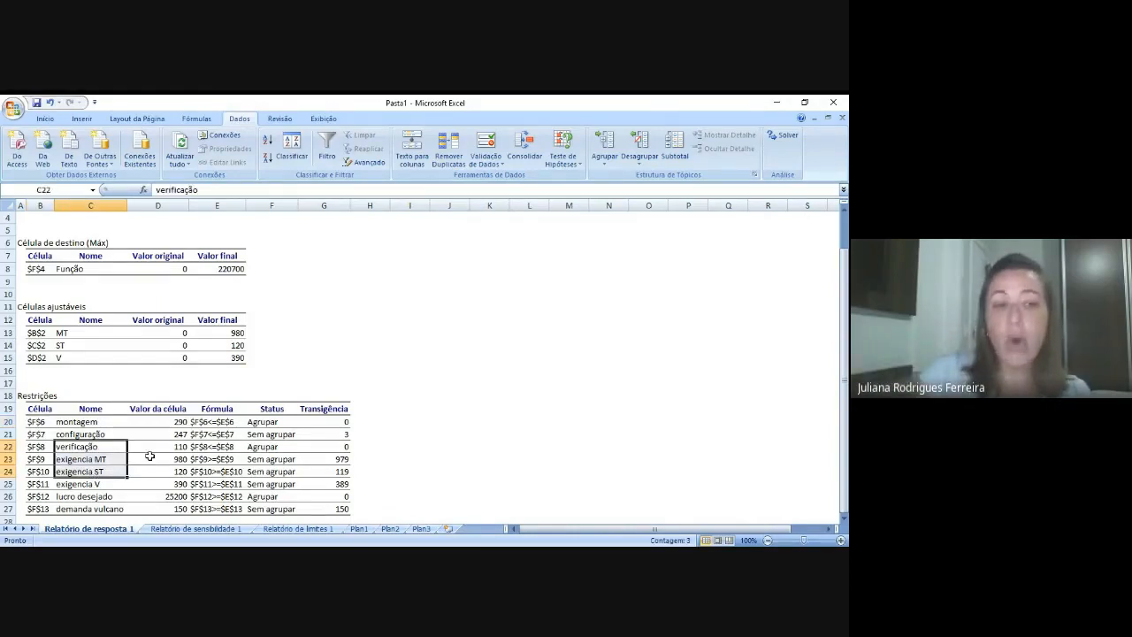
{"action": "left_click_drag", "start_coordinate": [176, 425], "coordinate": [167, 507]}
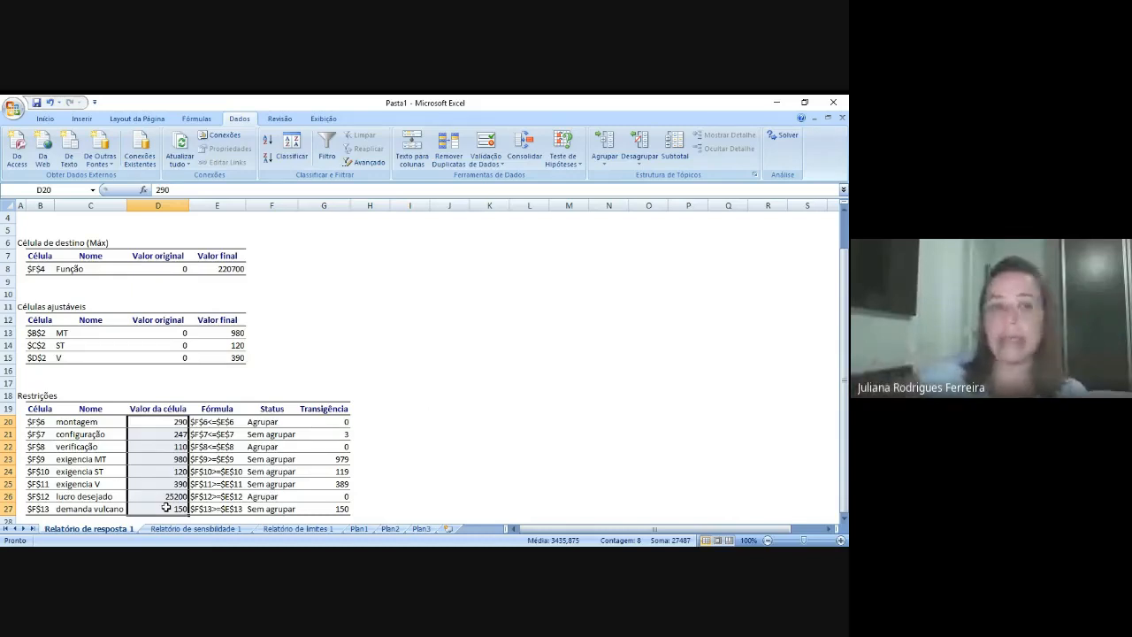
- Examine the montagem constraint's formula and the Status and Transigência headings in the answer report's constraints table
{"action": "left_click", "coordinate": [223, 425]}
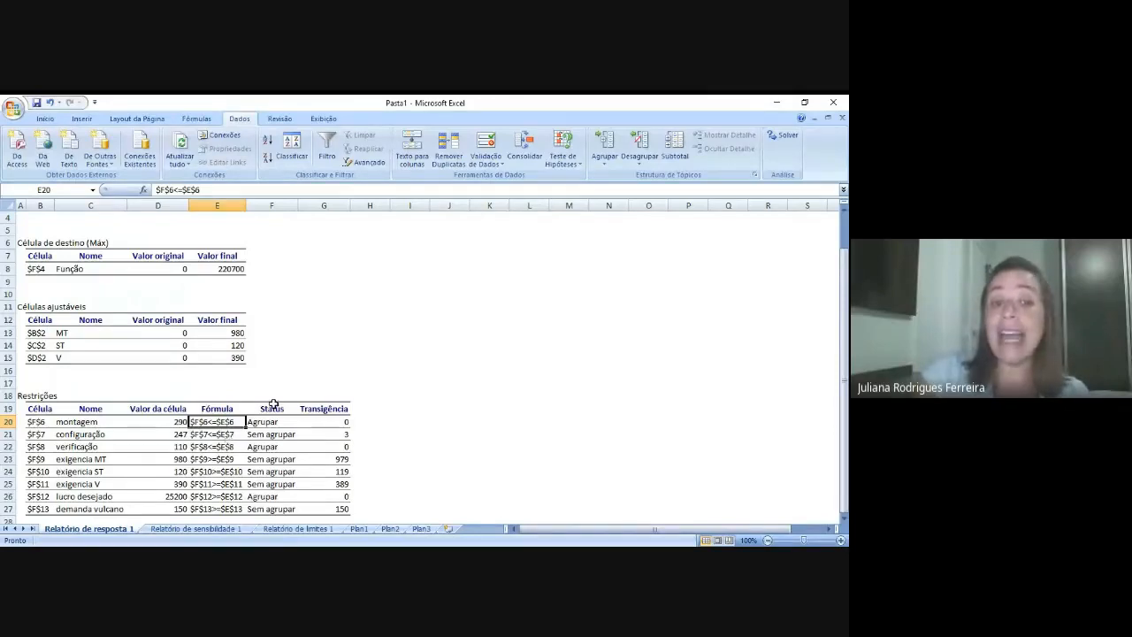
{"action": "left_click", "coordinate": [273, 407]}
{"action": "left_click", "coordinate": [321, 409]}
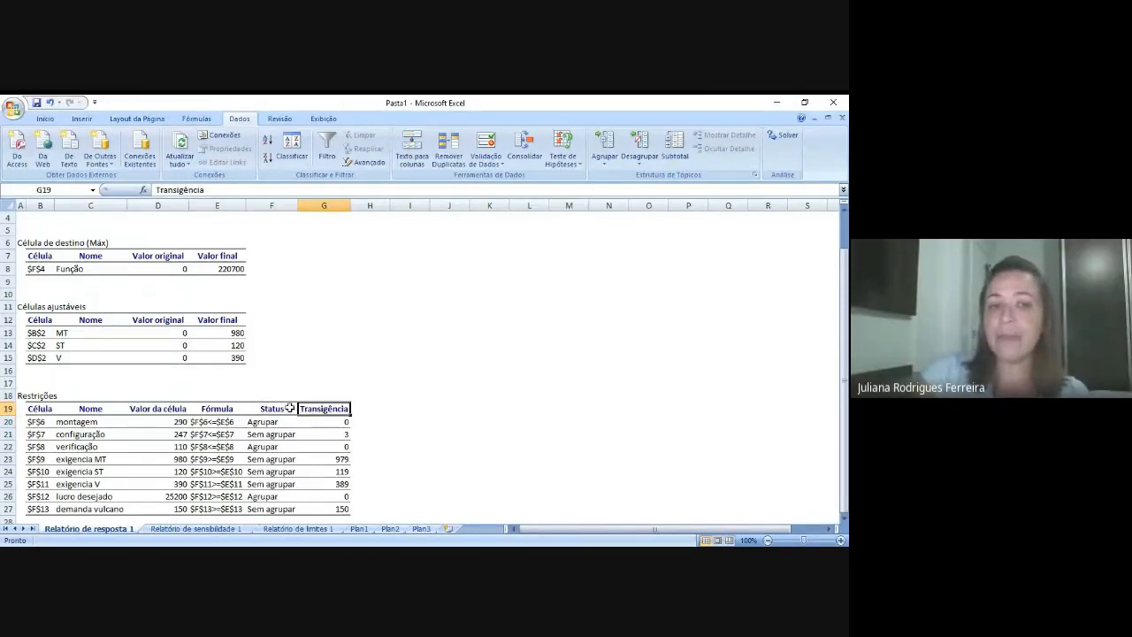
{"action": "left_click", "coordinate": [274, 407]}
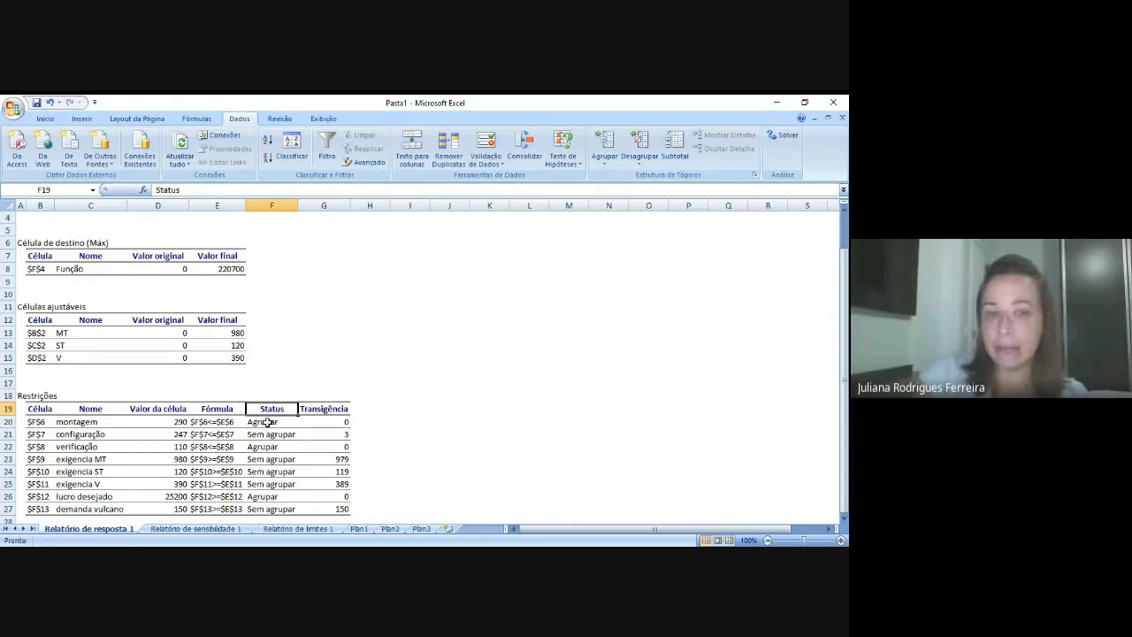
- Examine the constraints with status Agrupar (montagem, verificação, lucro desejado) and their Transigência values
{"action": "left_click", "coordinate": [266, 423]}
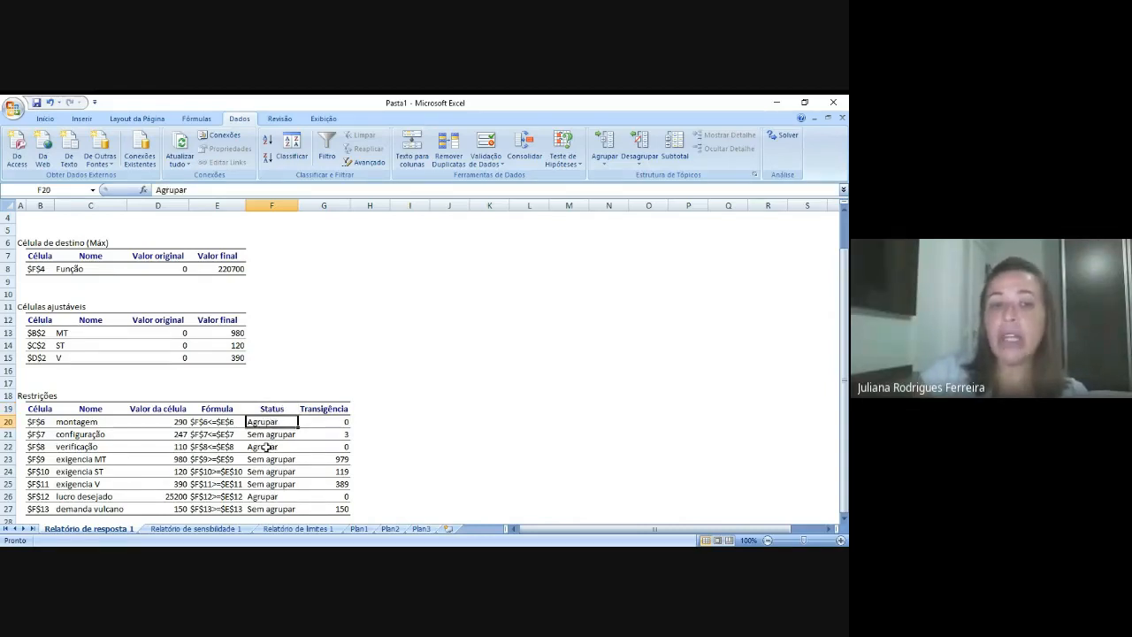
{"action": "left_click", "coordinate": [267, 449]}
{"action": "left_click", "coordinate": [263, 493]}
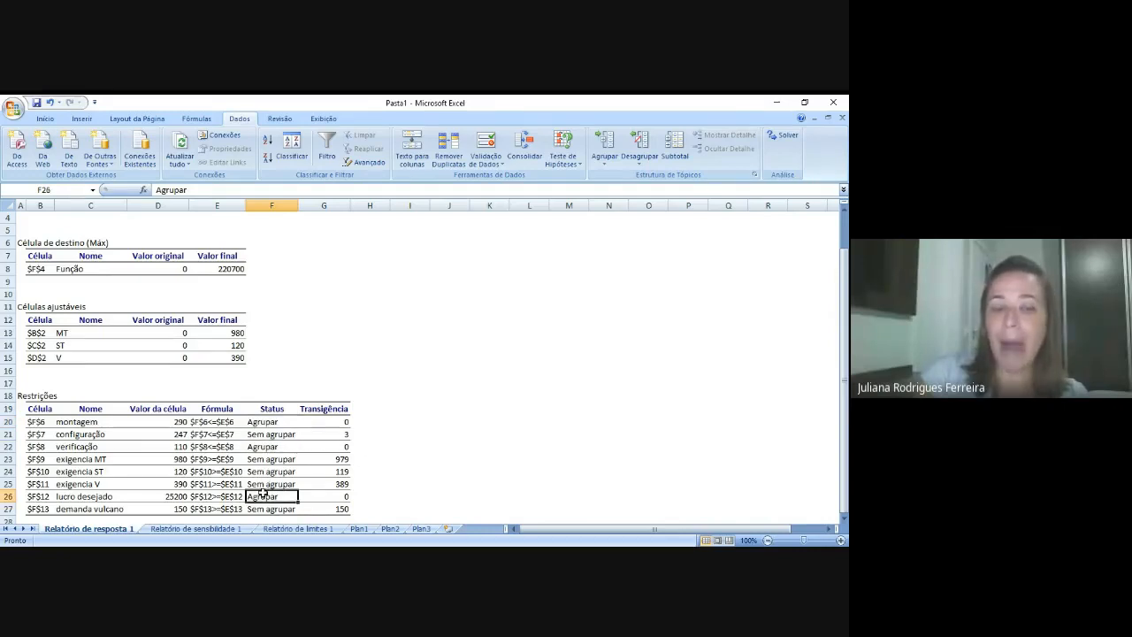
{"action": "left_click", "coordinate": [346, 497]}
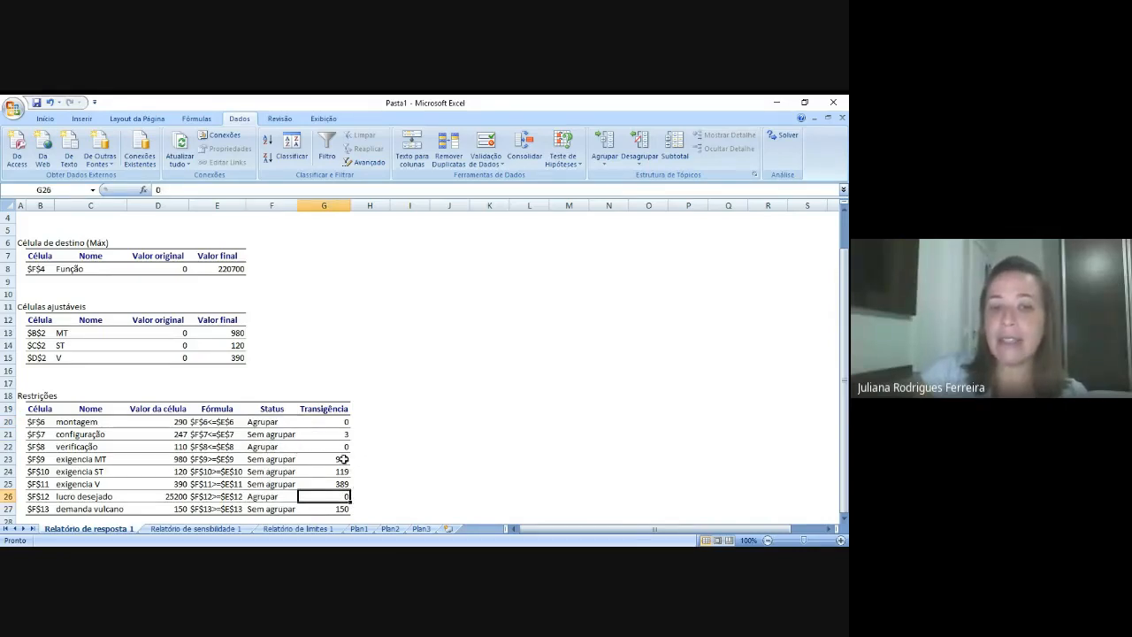
{"action": "left_click", "coordinate": [345, 448]}
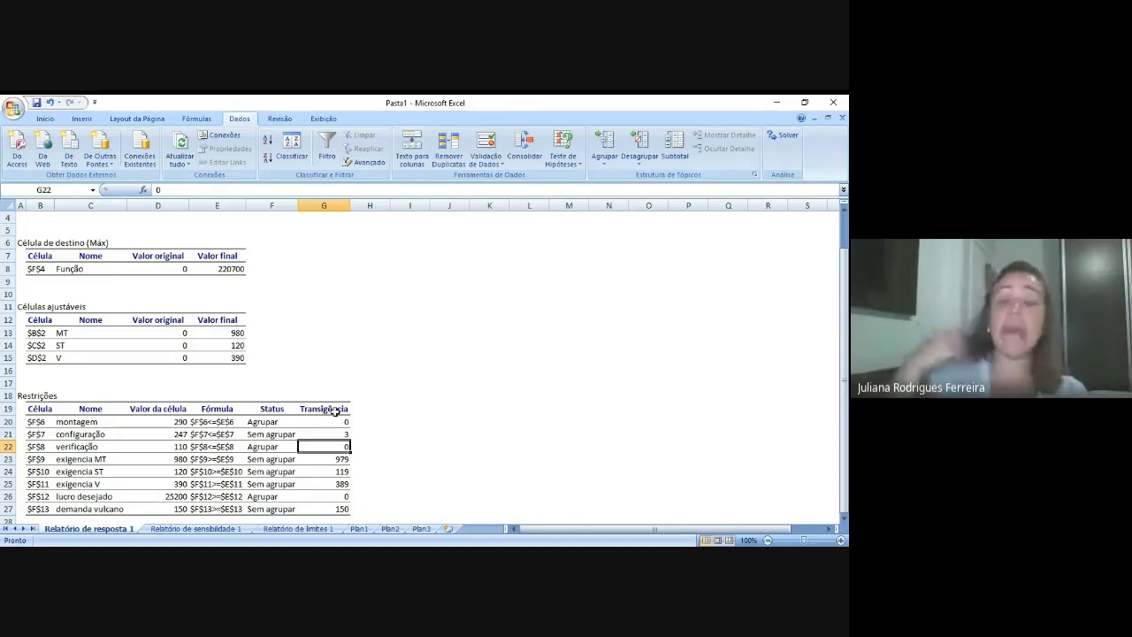
- Review the constraints table headings from Nome through Valor da célula, Fórmula and Status to Transigência
{"action": "left_click", "coordinate": [90, 408]}
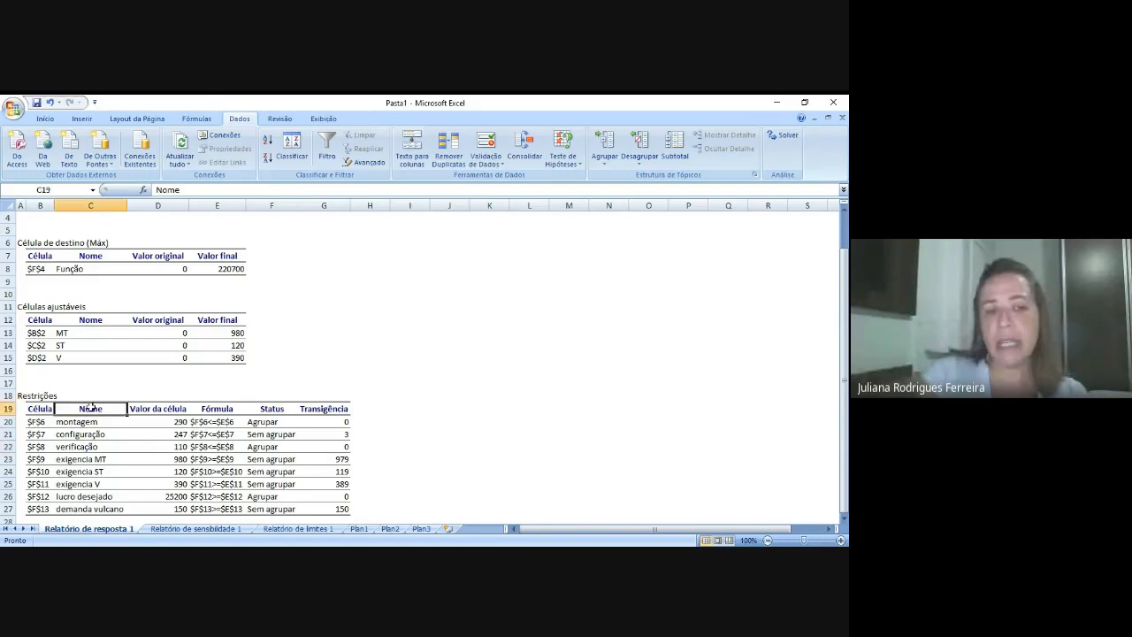
{"action": "left_click", "coordinate": [144, 403]}
{"action": "left_click", "coordinate": [222, 408]}
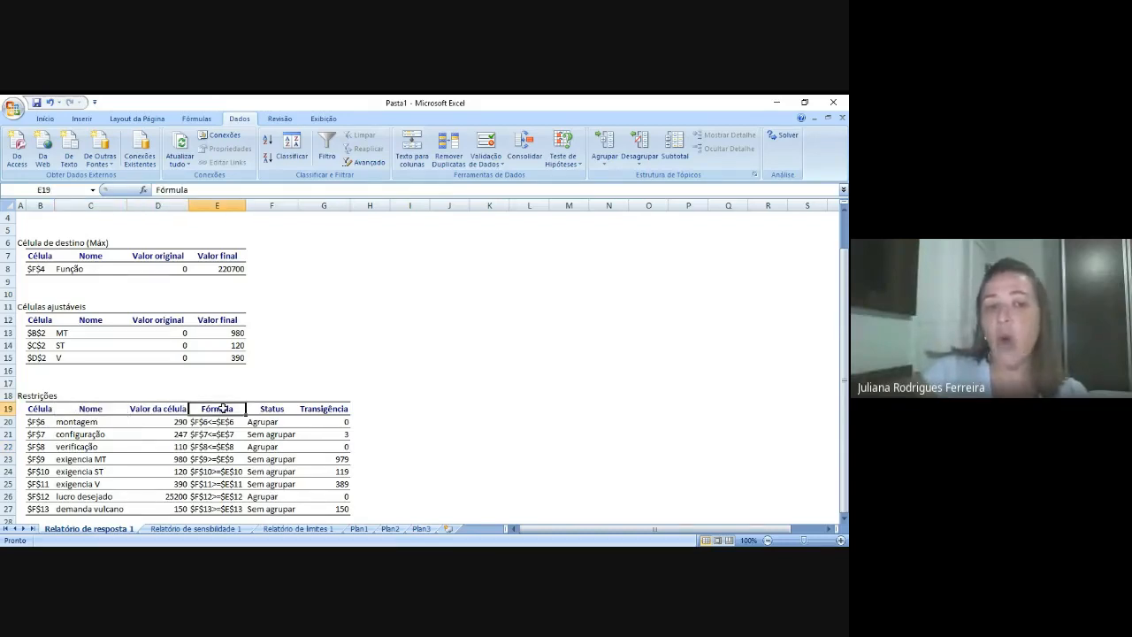
{"action": "left_click", "coordinate": [275, 408]}
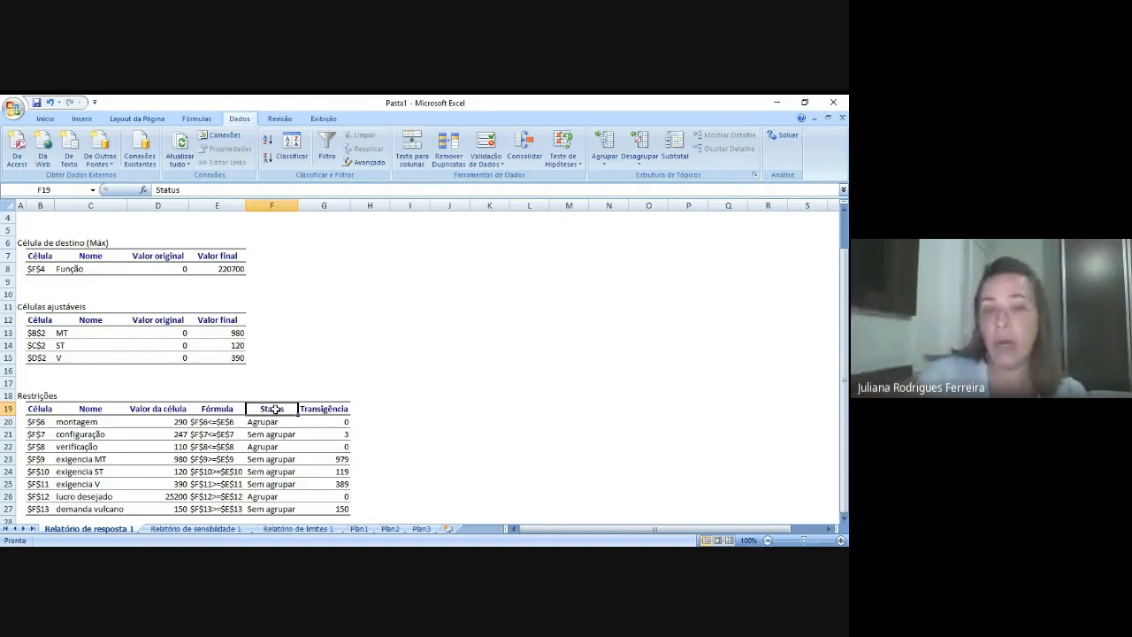
{"action": "left_click", "coordinate": [321, 412]}
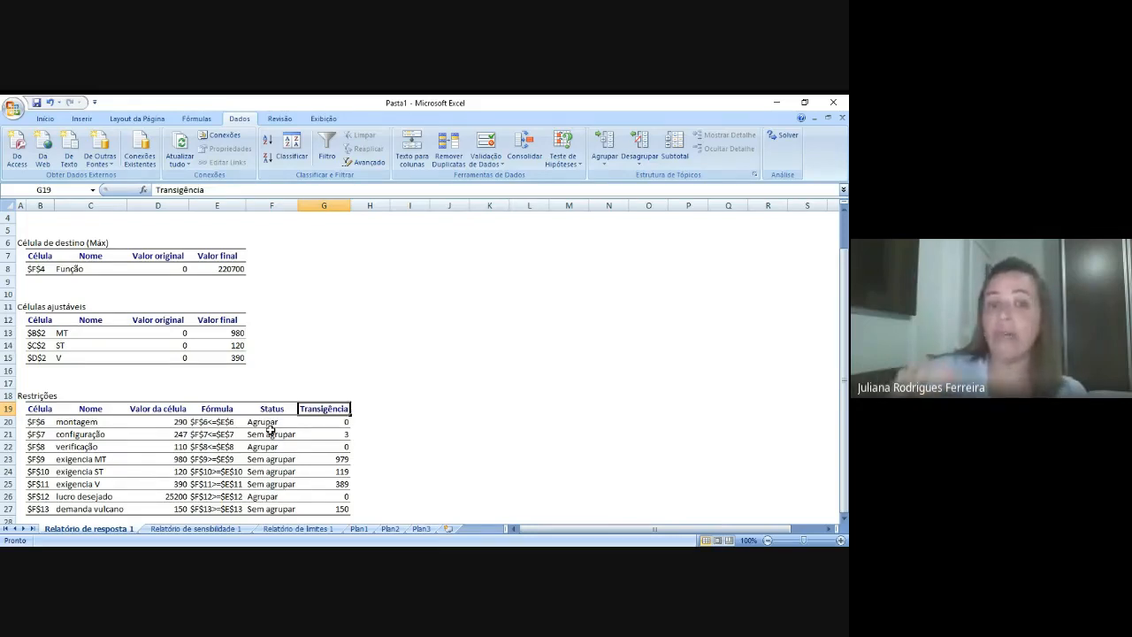
- Examine montagem's Transigência, and the status and Transigência of the configuração constraint
{"action": "left_click", "coordinate": [348, 424]}
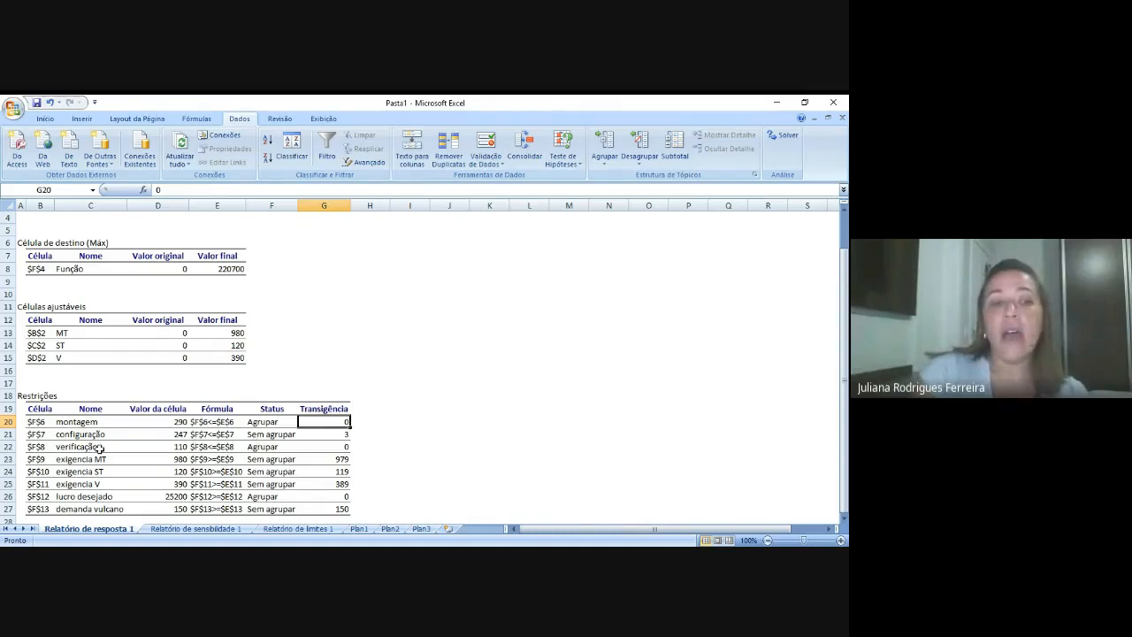
{"action": "left_click", "coordinate": [268, 435]}
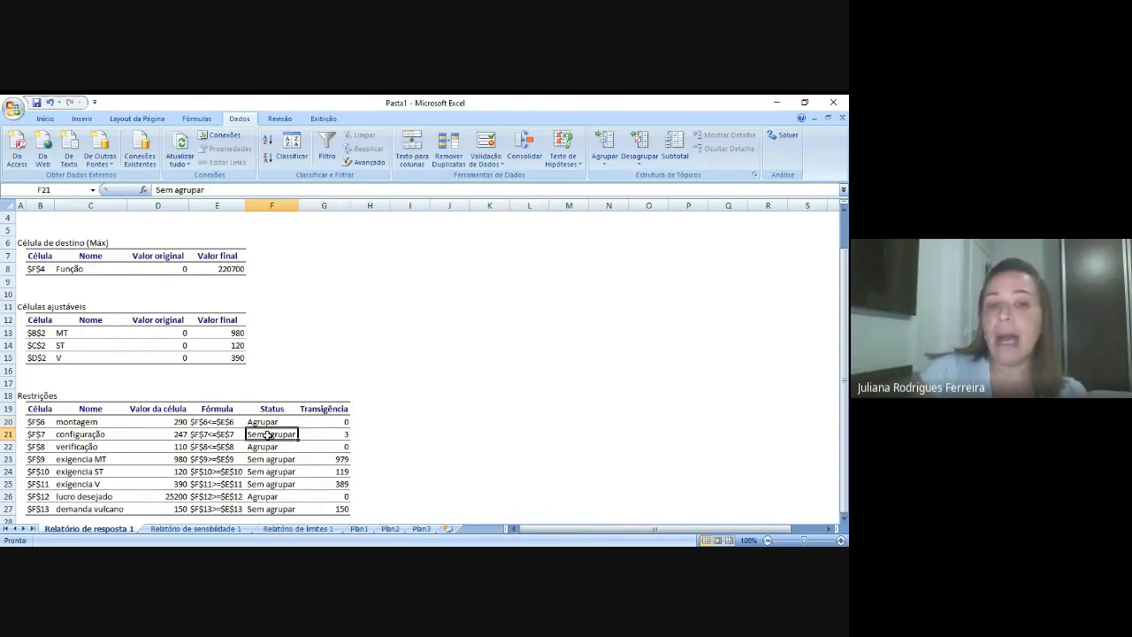
{"action": "left_click", "coordinate": [329, 435]}
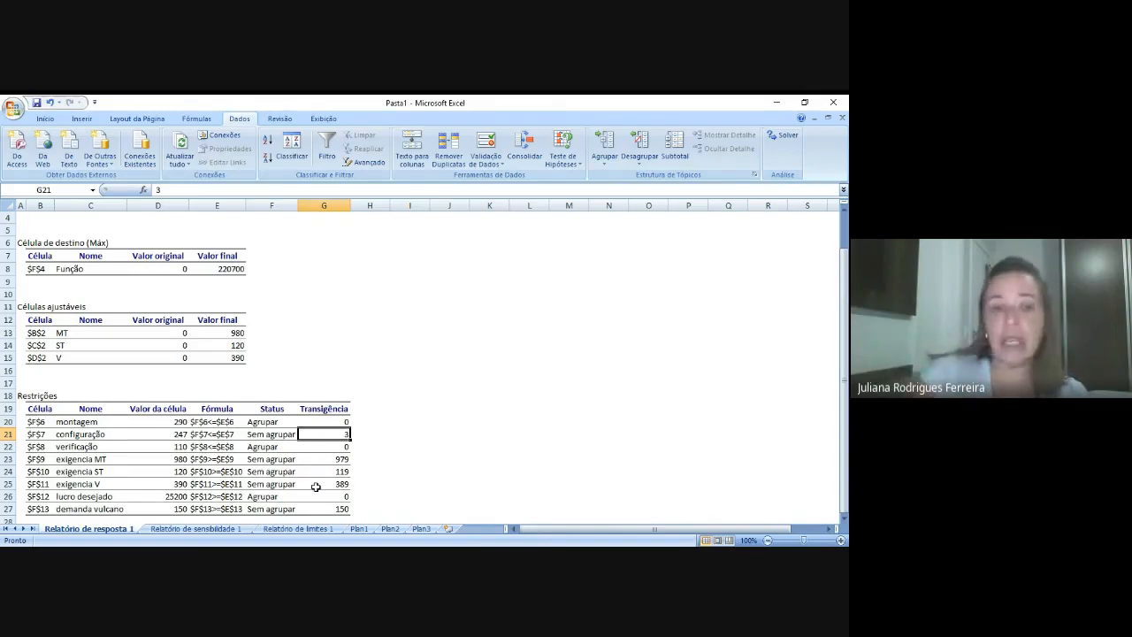
- Examine the status and Transigência of the exigencia MT, exigencia ST and exigencia V constraints
{"action": "left_click", "coordinate": [268, 460]}
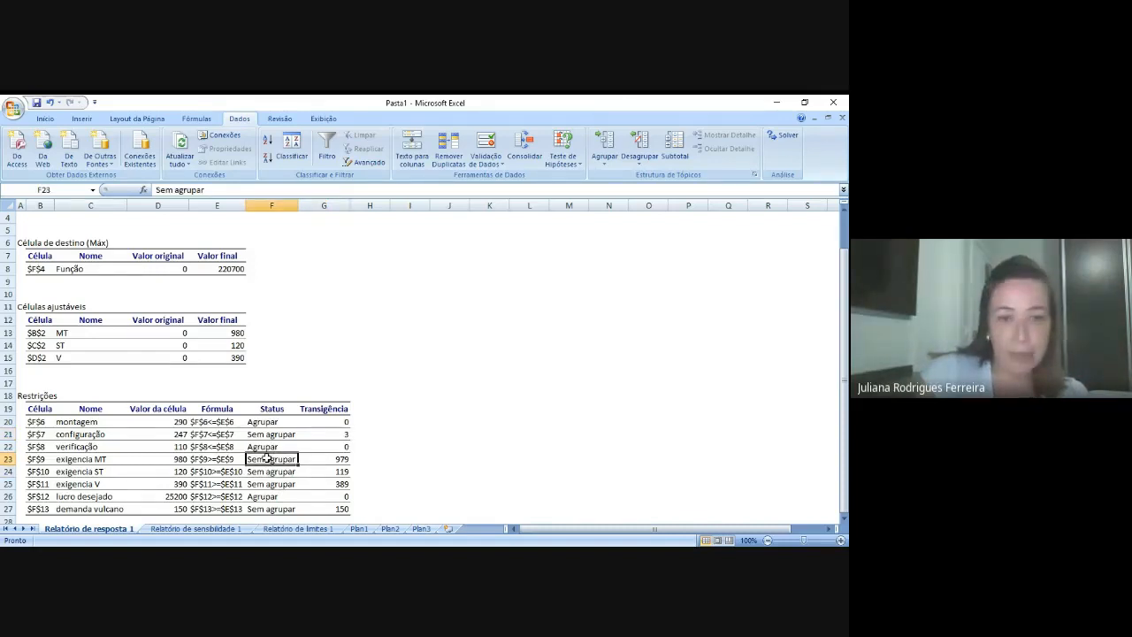
{"action": "key", "text": "Down"}
{"action": "key", "text": "Down"}
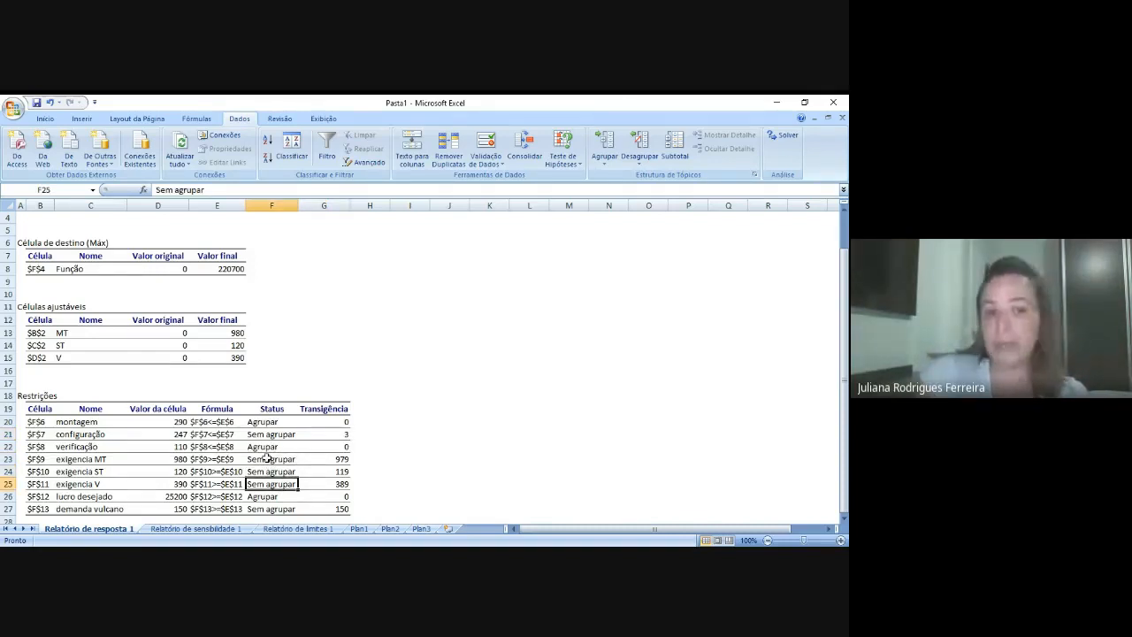
{"action": "key", "text": "Right"}
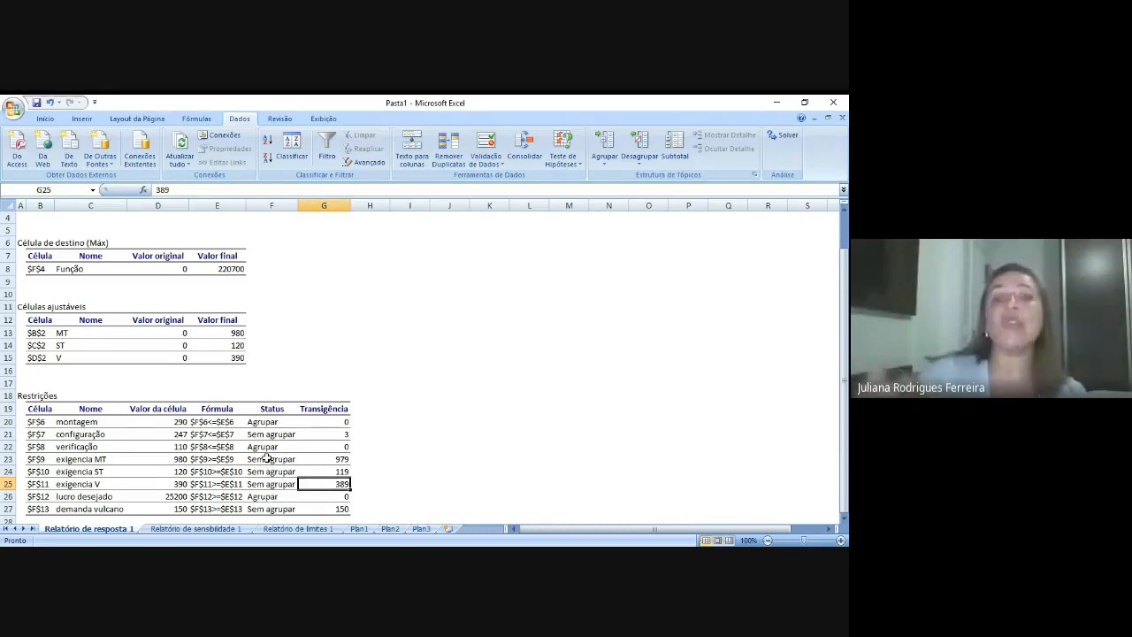
{"action": "key", "text": "Up"}
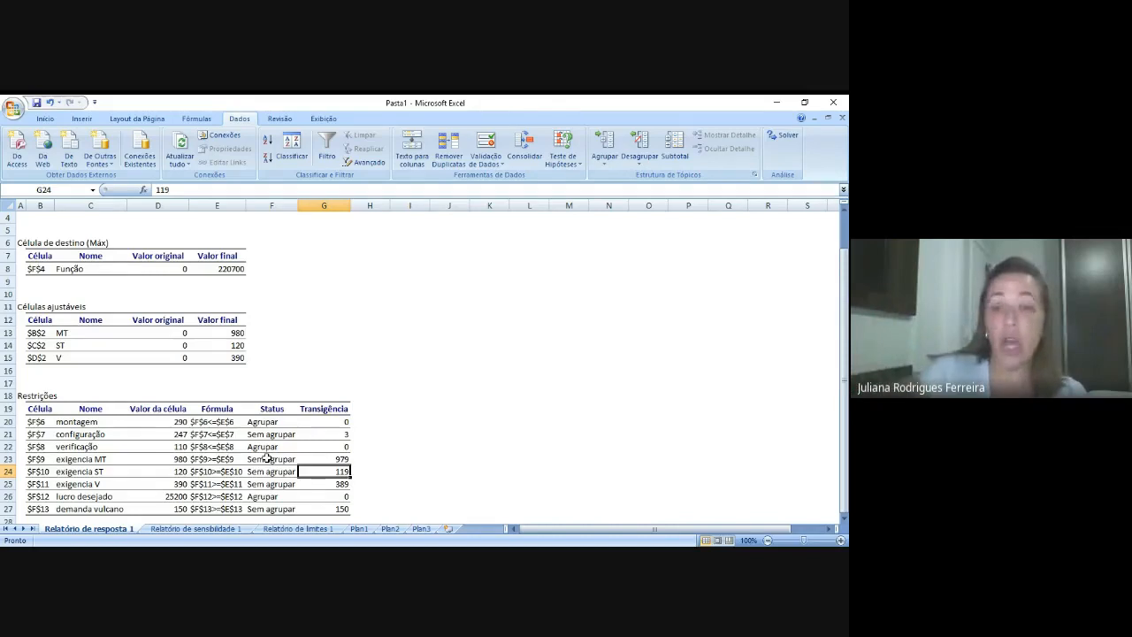
{"action": "key", "text": "Up"}
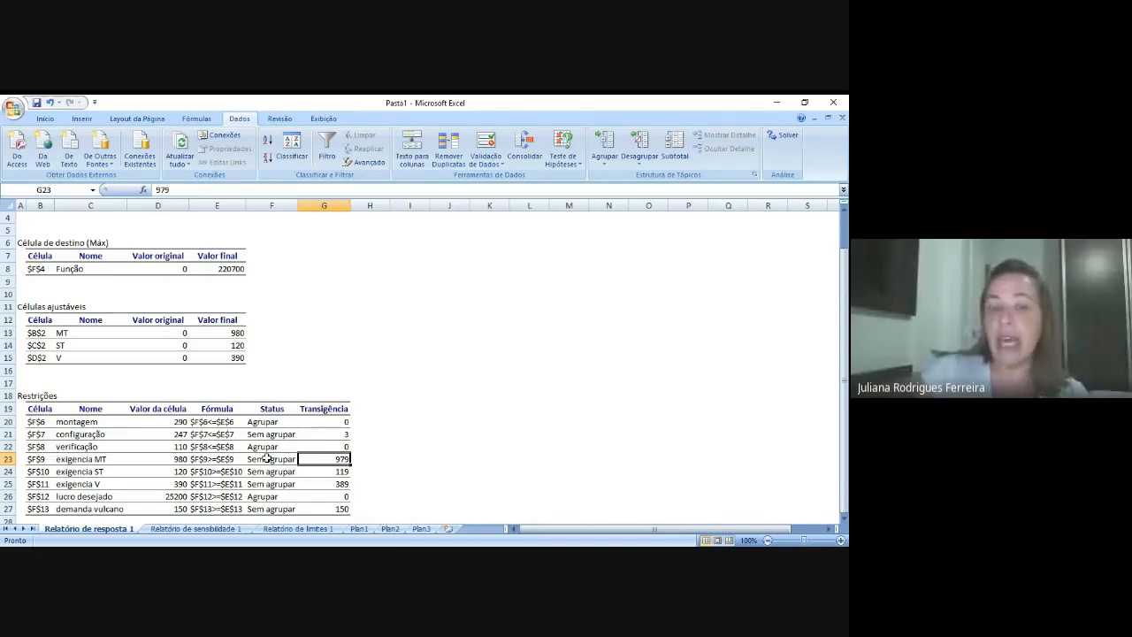
- Examine the status of the lucro desejado and demanda vulcano constraints in the answer report
{"action": "key", "text": "Down"}
{"action": "key", "text": "Down"}
{"action": "key", "text": "Down"}
{"action": "key", "text": "Left"}
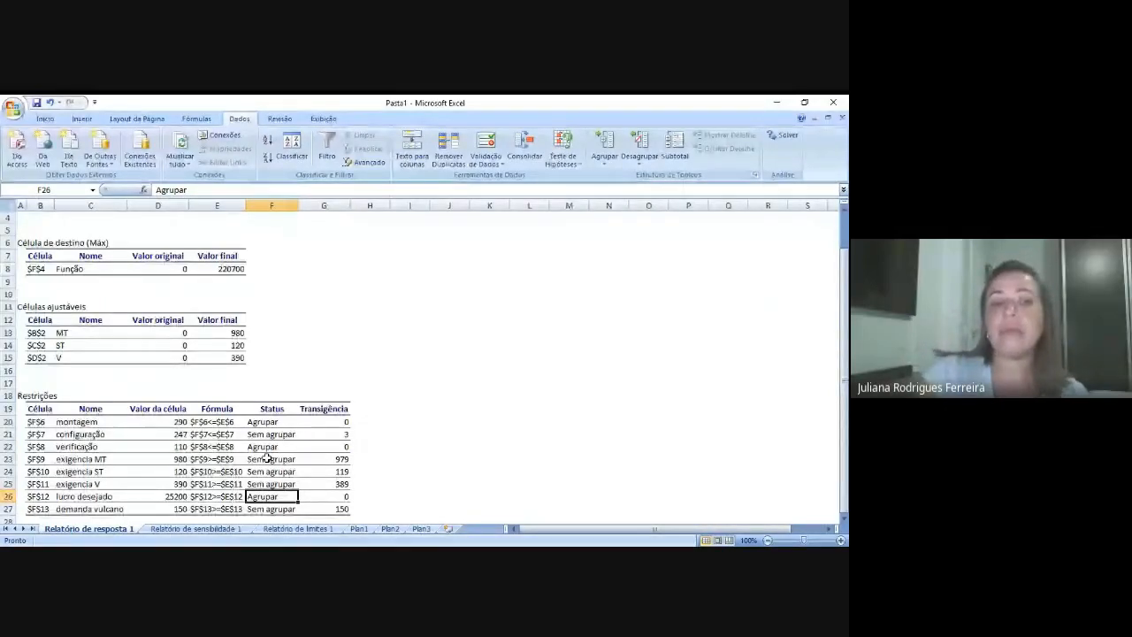
{"action": "key", "text": "Down"}
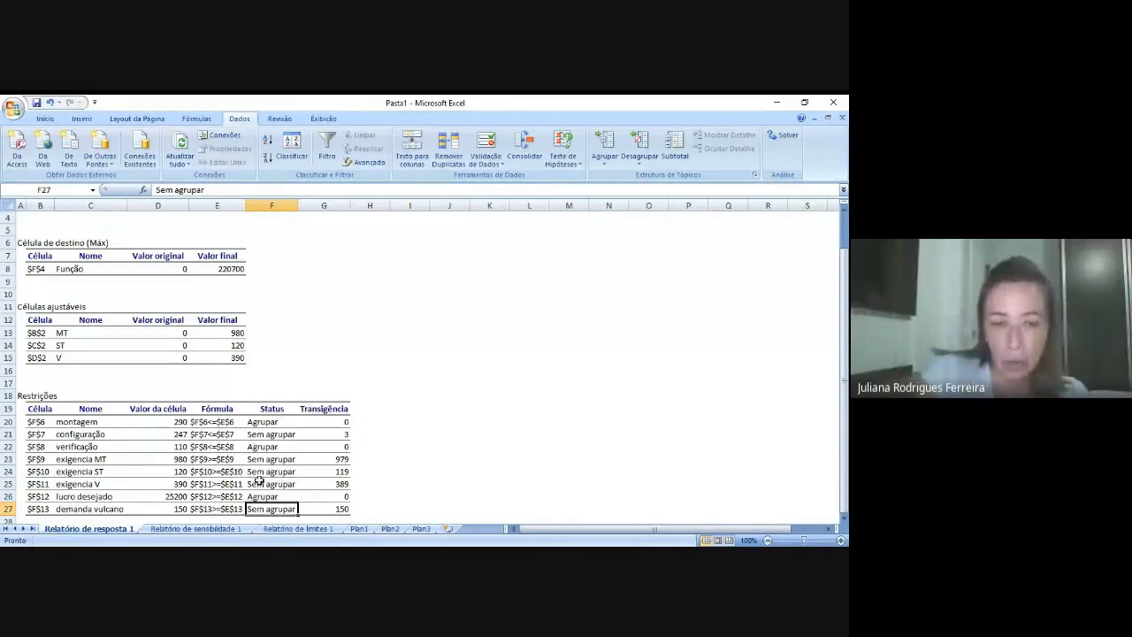
- Look over the sensitivity report and the limits report, and return to the answer report
{"action": "left_click", "coordinate": [229, 531]}
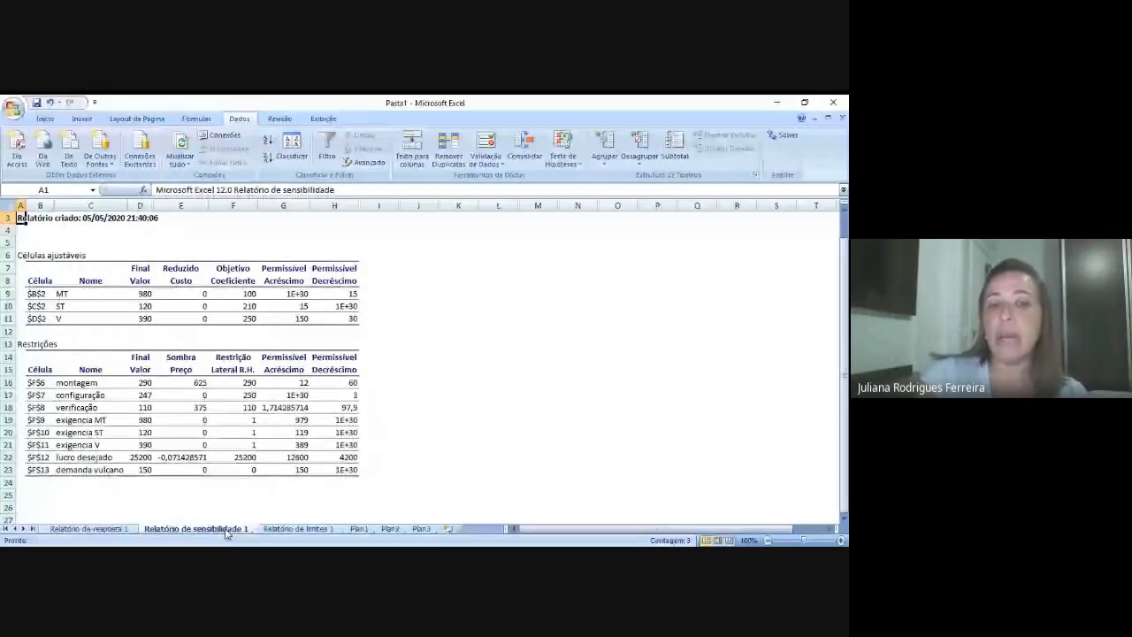
{"action": "left_click", "coordinate": [106, 530]}
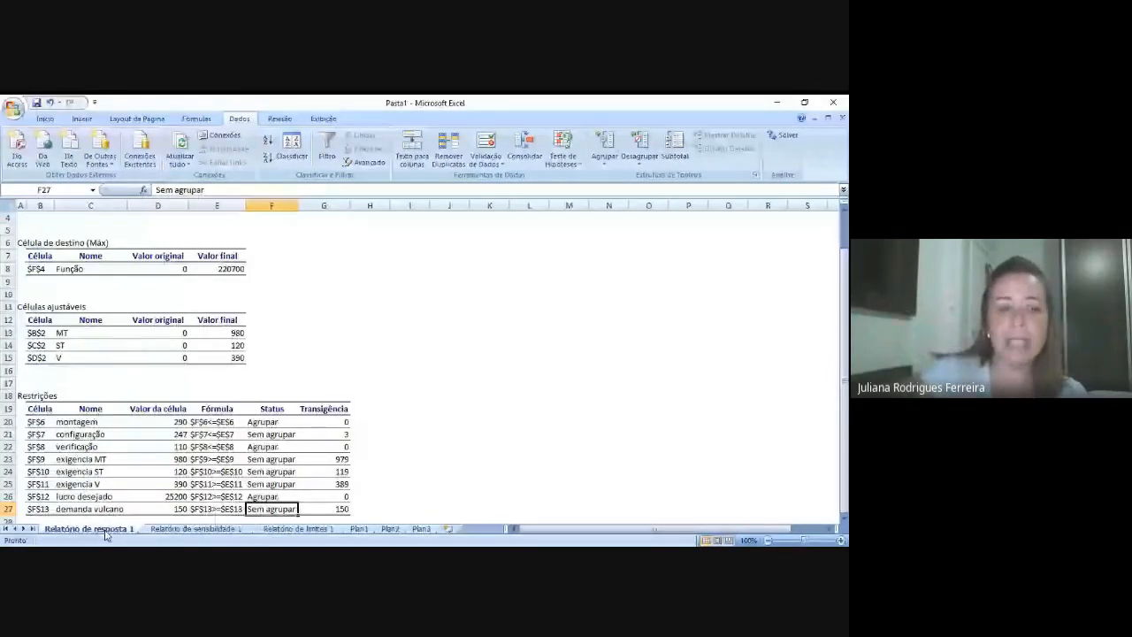
{"action": "left_click", "coordinate": [194, 529]}
{"action": "left_click", "coordinate": [262, 529]}
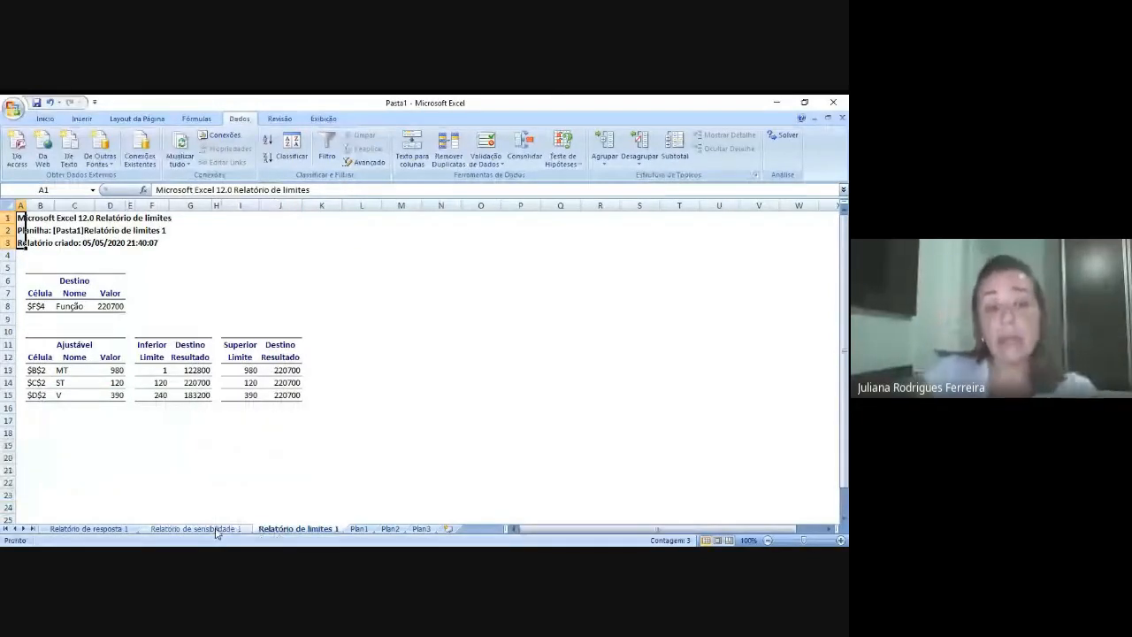
{"action": "left_click", "coordinate": [217, 529]}
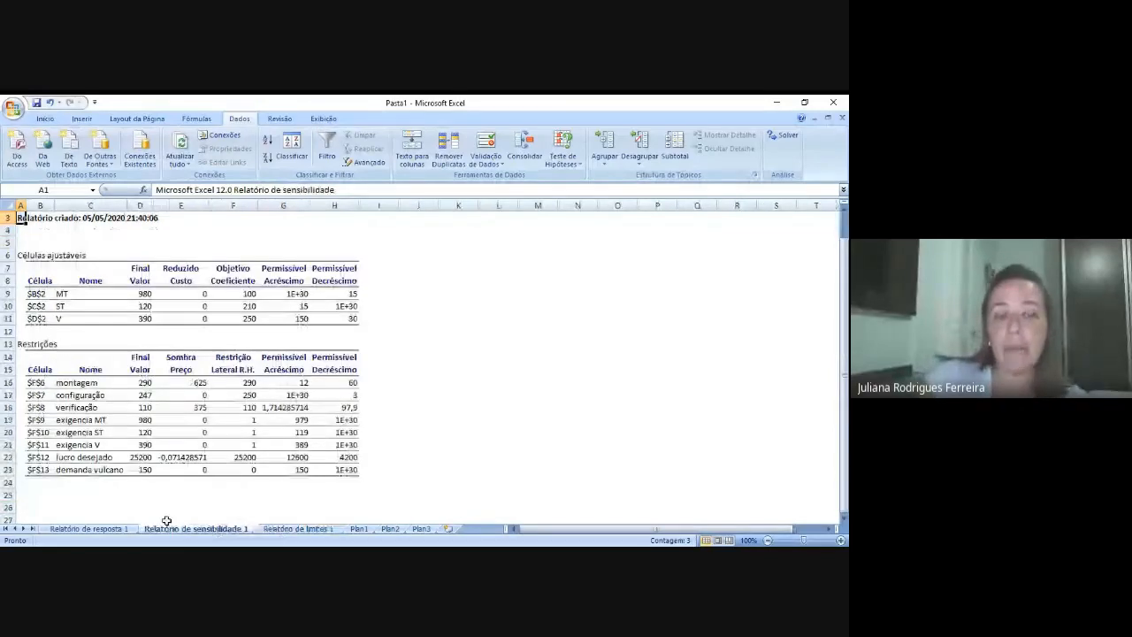
{"action": "key", "text": "ctrl+Page_Up"}
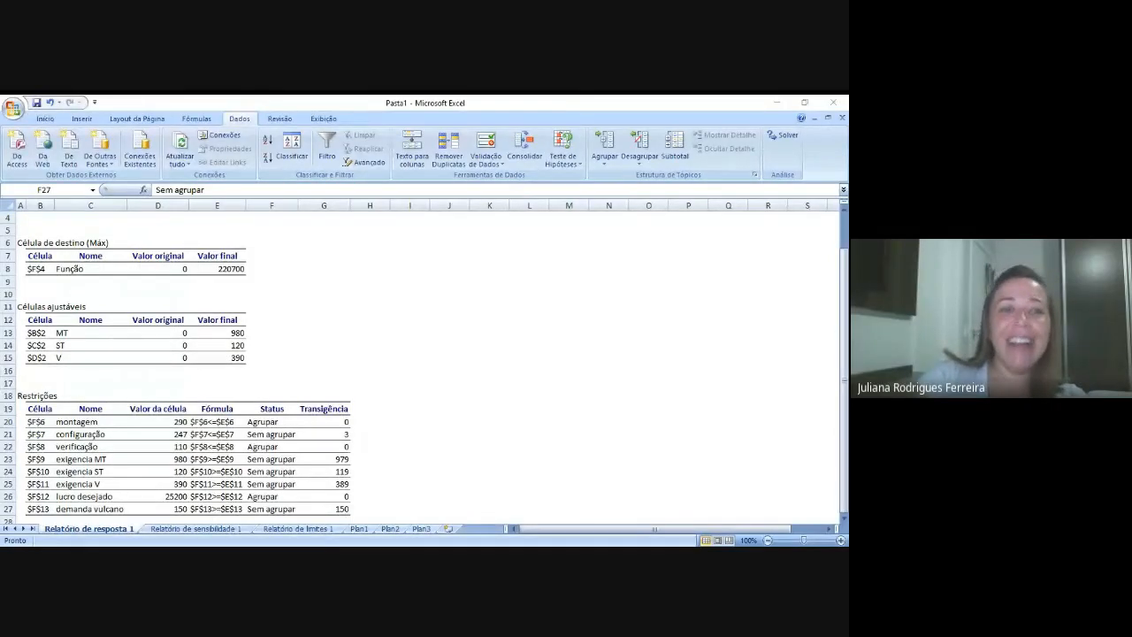
{"action": "key", "text": "alt+Tab"}
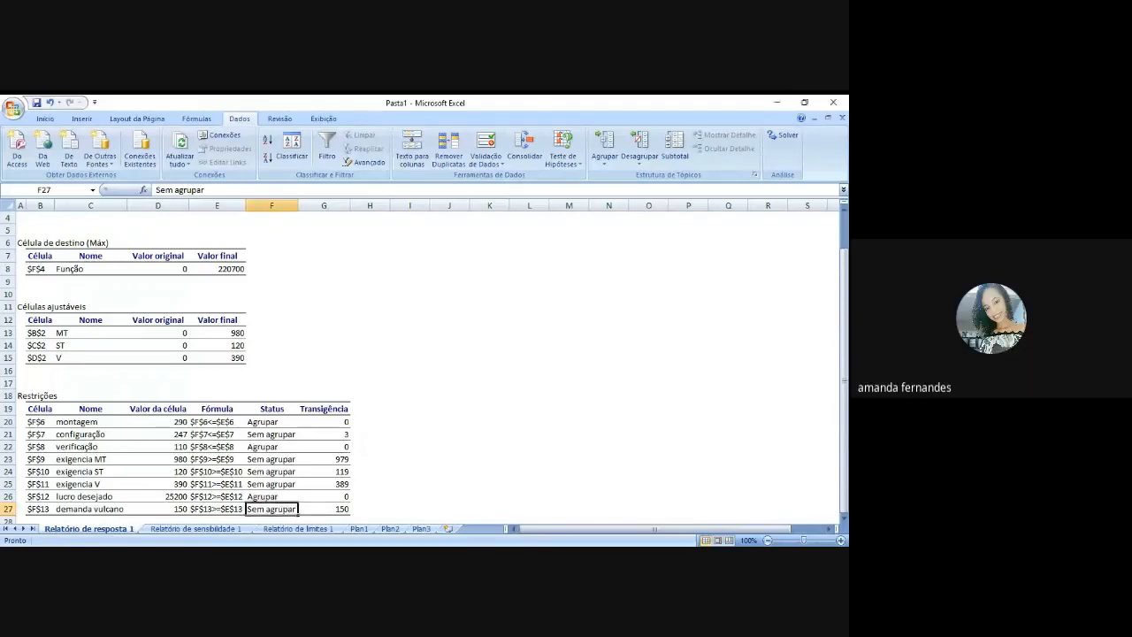
- Open the sensitivity report and examine how it is divided into the Células ajustáveis and Restrições sections
{"action": "left_click", "coordinate": [209, 529]}
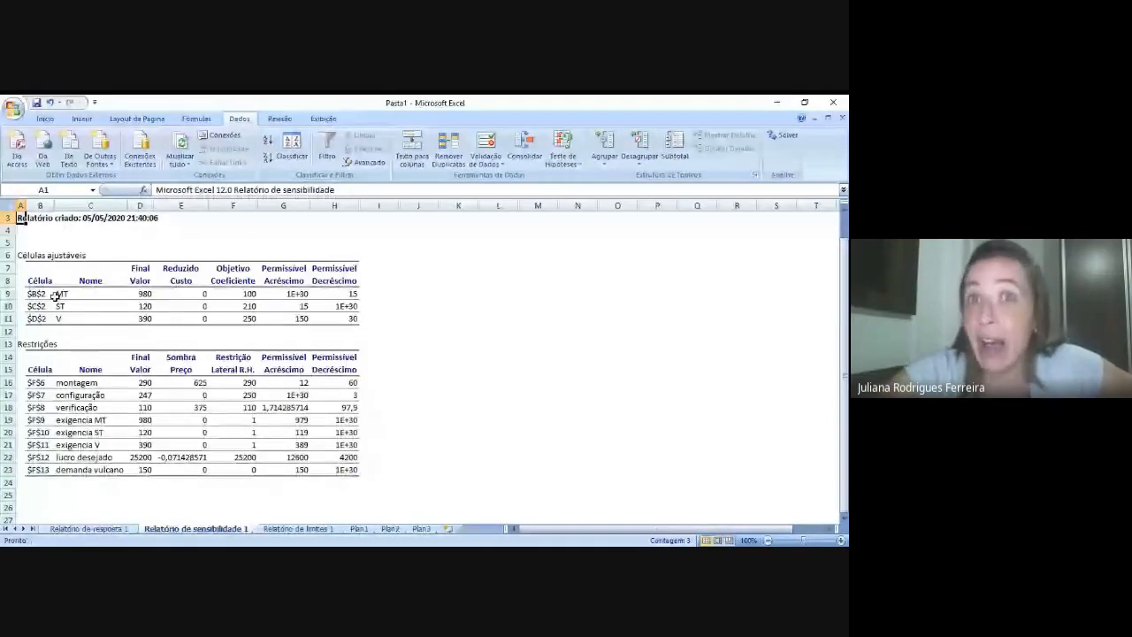
{"action": "left_click", "coordinate": [54, 257]}
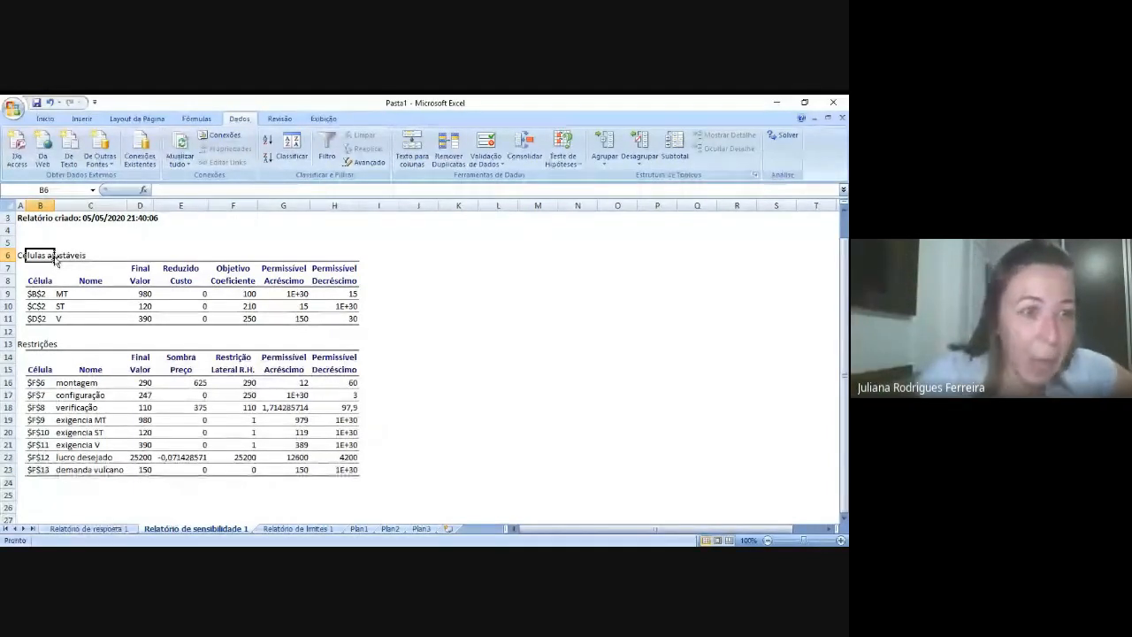
{"action": "key", "text": "Down"}
{"action": "key", "text": "Down"}
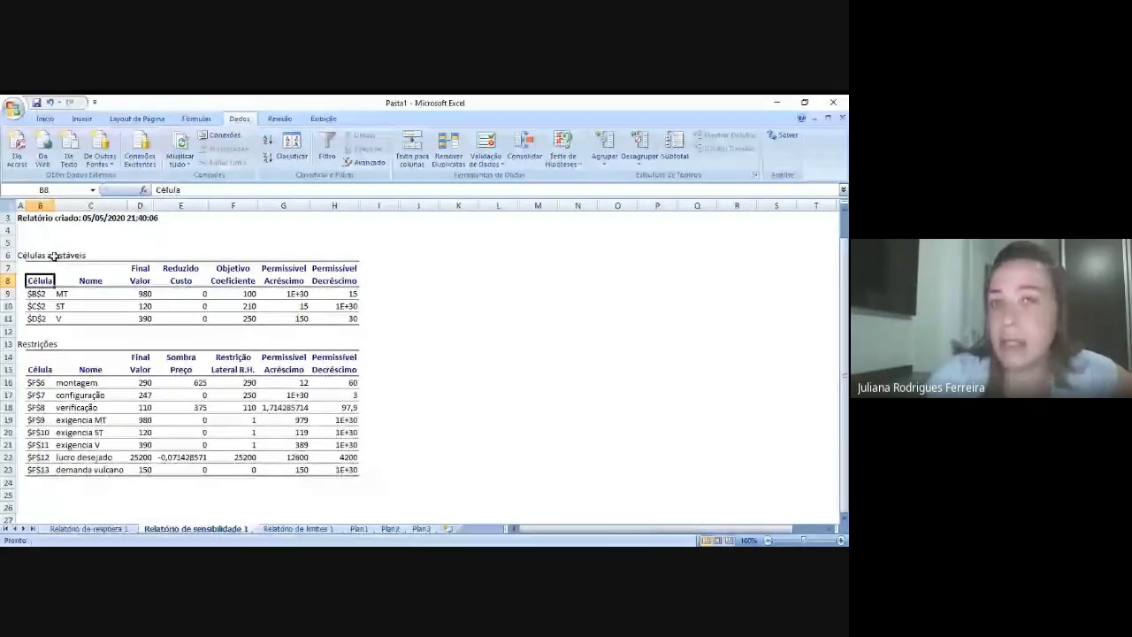
{"action": "key", "text": "Down"}
{"action": "key", "text": "Down"}
{"action": "key", "text": "Down"}
{"action": "key", "text": "Down"}
{"action": "key", "text": "Down"}
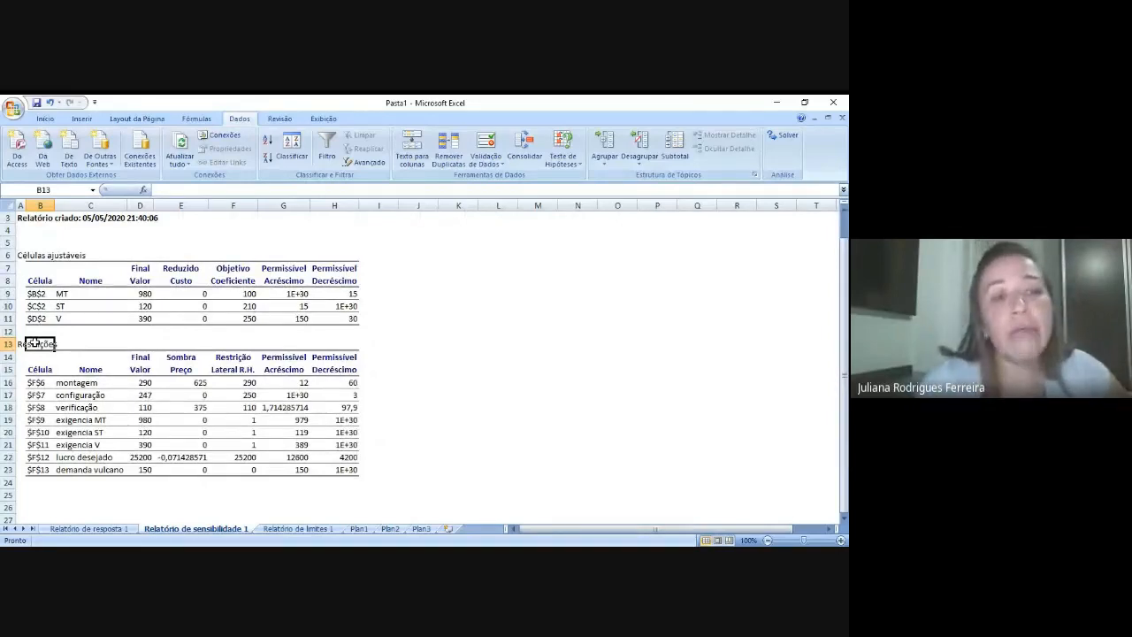
- Examine the MT, ST and V rows and highlight the whole Células ajustáveis table in the sensitivity report
{"action": "left_click", "coordinate": [67, 295]}
{"action": "left_click", "coordinate": [67, 305]}
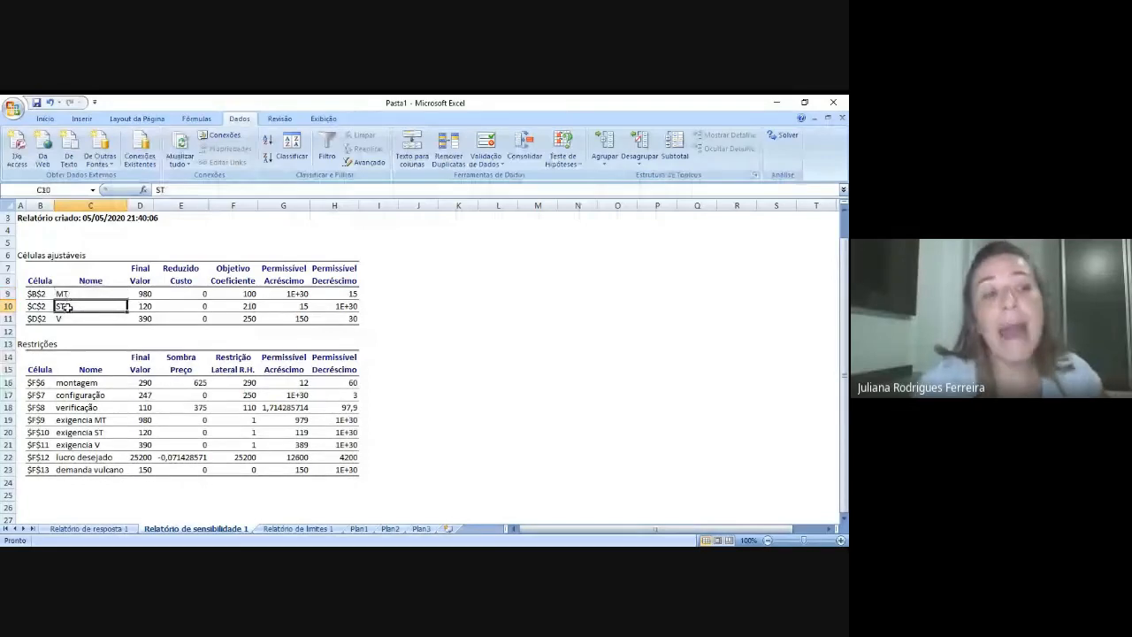
{"action": "left_click", "coordinate": [65, 319]}
{"action": "left_click_drag", "start_coordinate": [19, 256], "coordinate": [354, 326]}
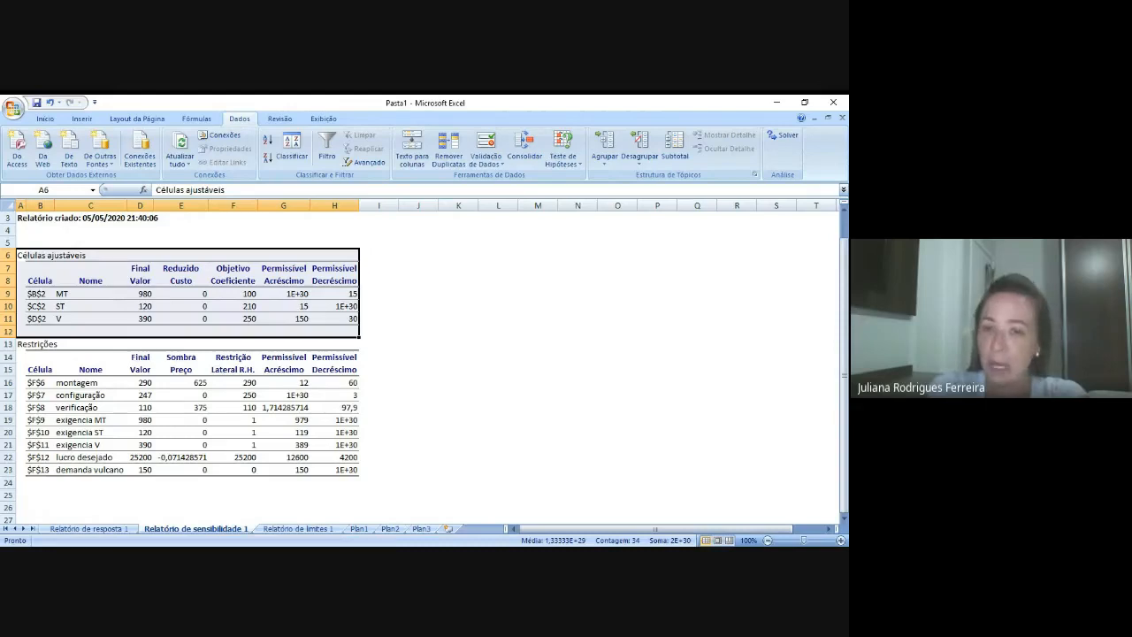
{"action": "key", "text": "alt+Tab"}
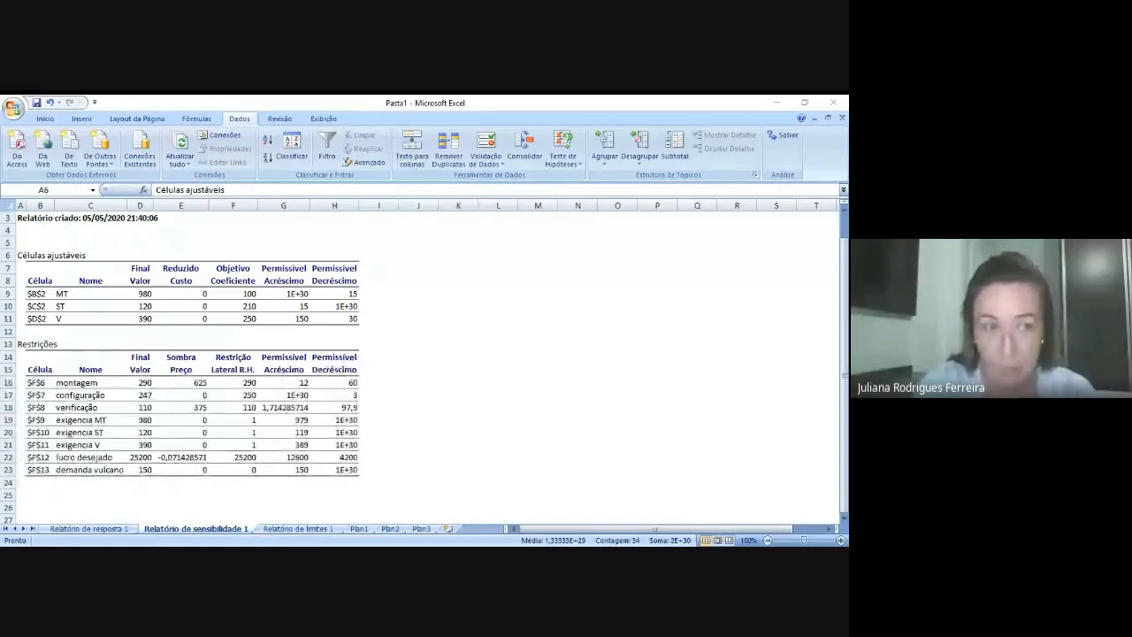
{"action": "key", "text": "ctrl+c"}
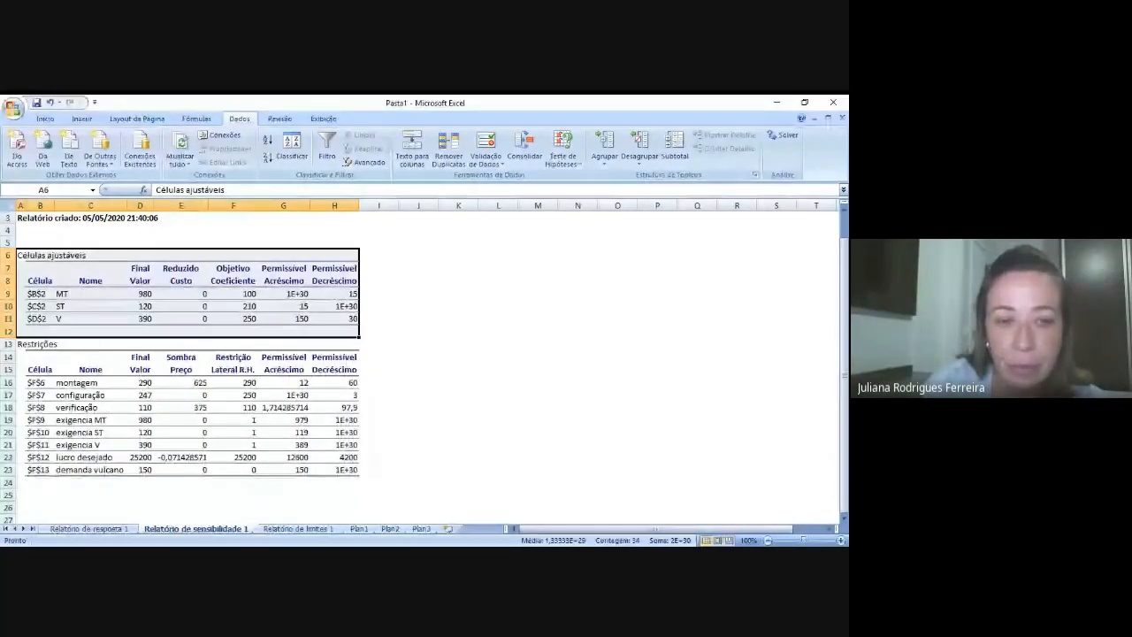
{"action": "key", "text": "alt+Tab"}
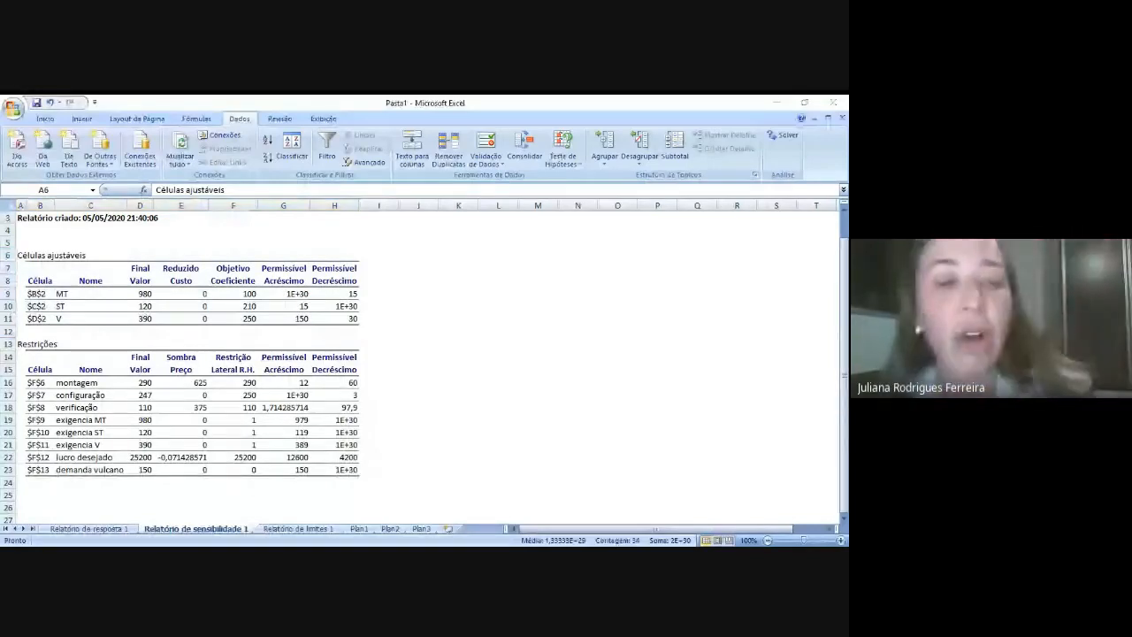
{"action": "key", "text": "alt+Tab"}
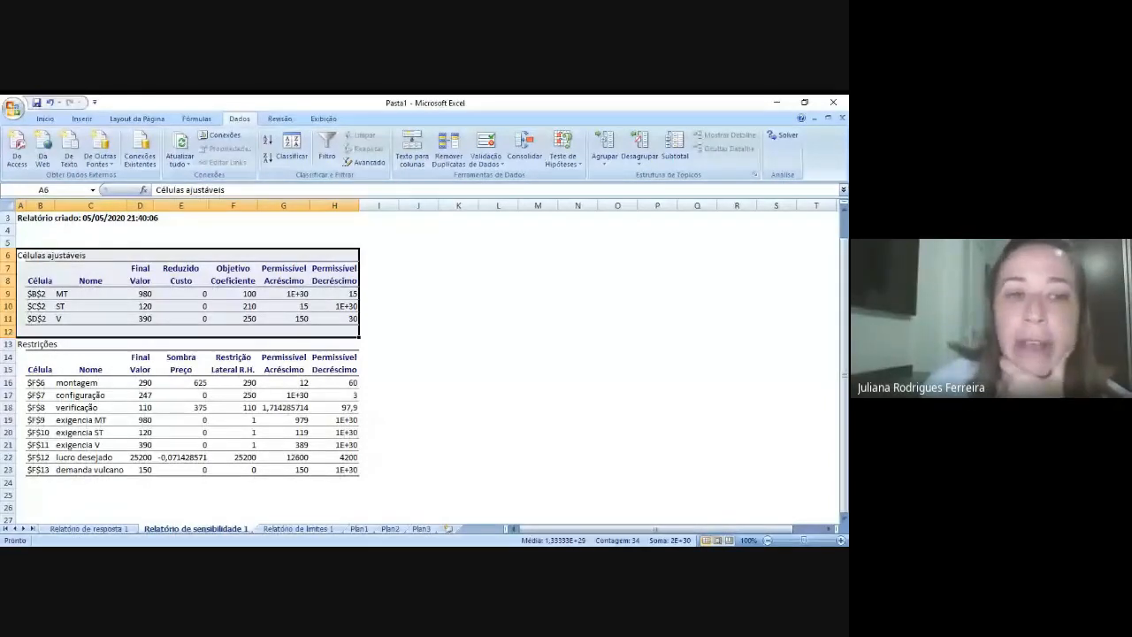
- Examine the Objetivo Coeficiente of MT, ST and V in the sensitivity report, along with V's Reduzido Custo
{"action": "left_click", "coordinate": [251, 294]}
{"action": "key", "text": "Down"}
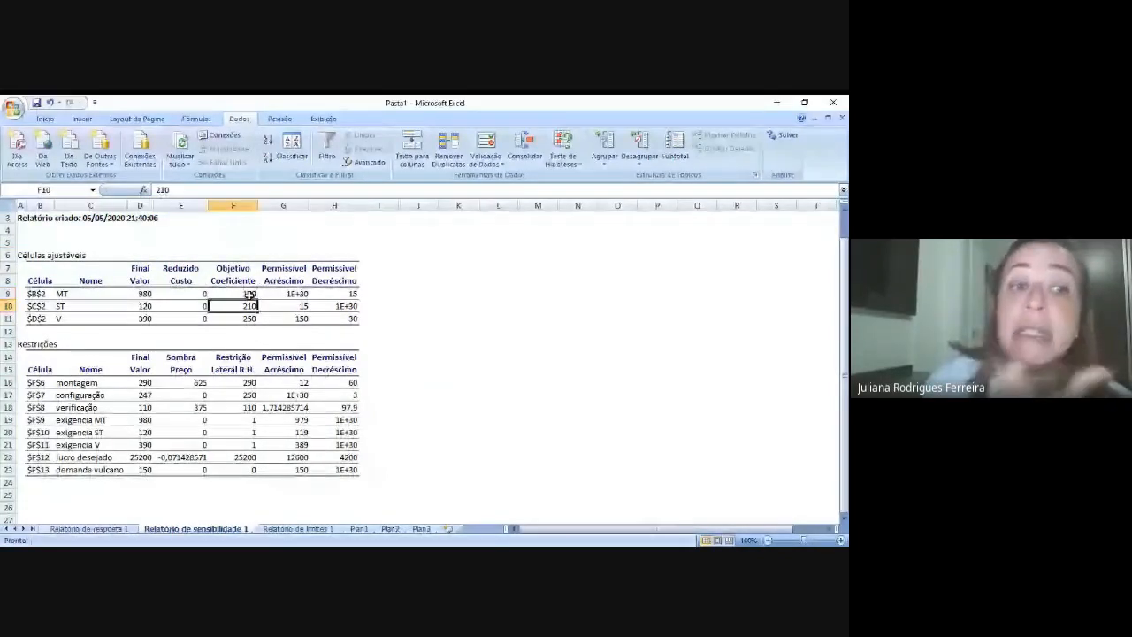
{"action": "key", "text": "Down"}
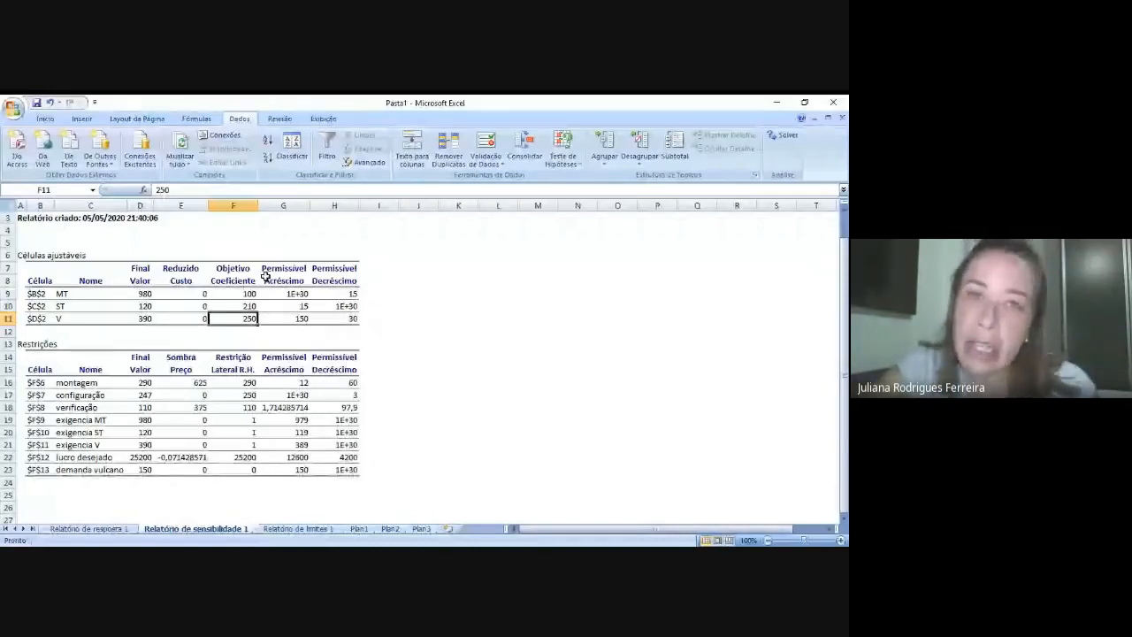
{"action": "left_click", "coordinate": [232, 293]}
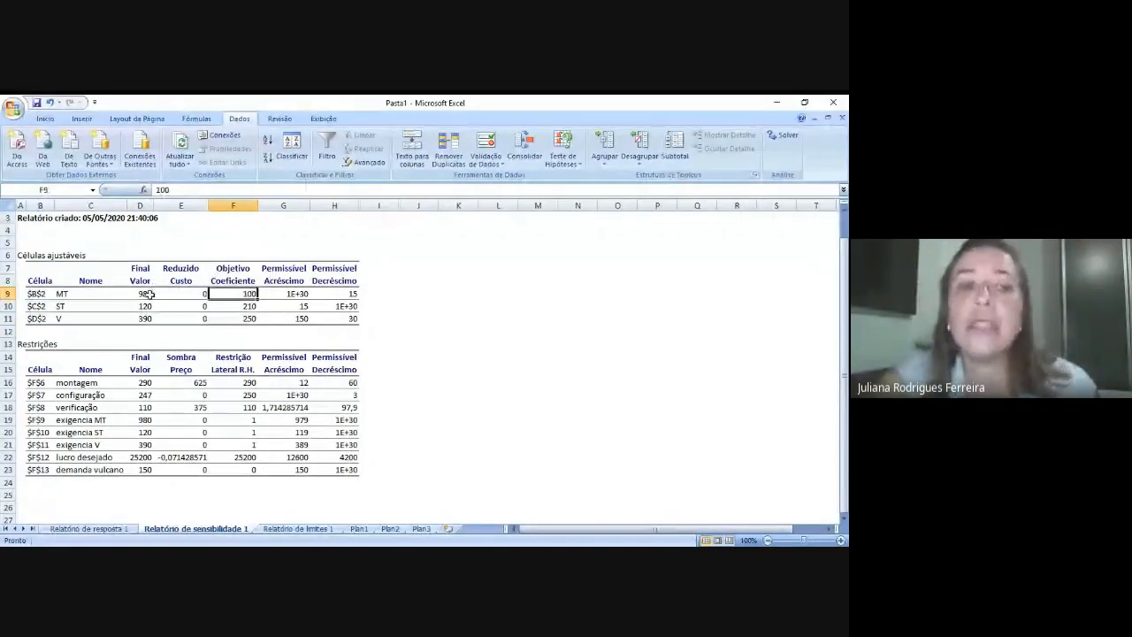
{"action": "left_click", "coordinate": [255, 306]}
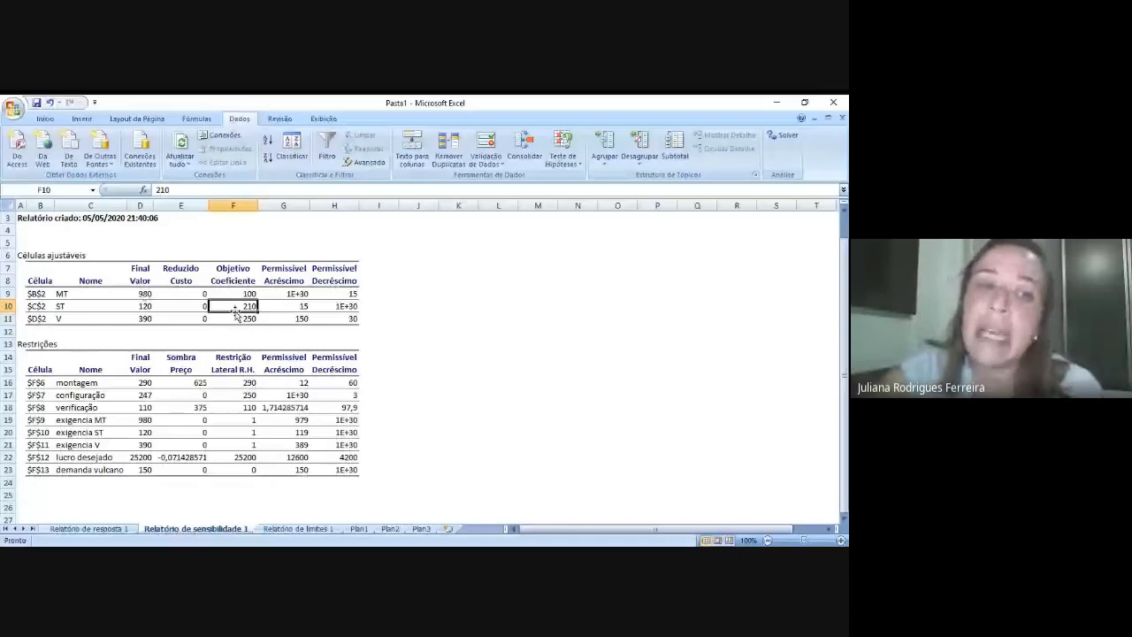
{"action": "left_click", "coordinate": [164, 316]}
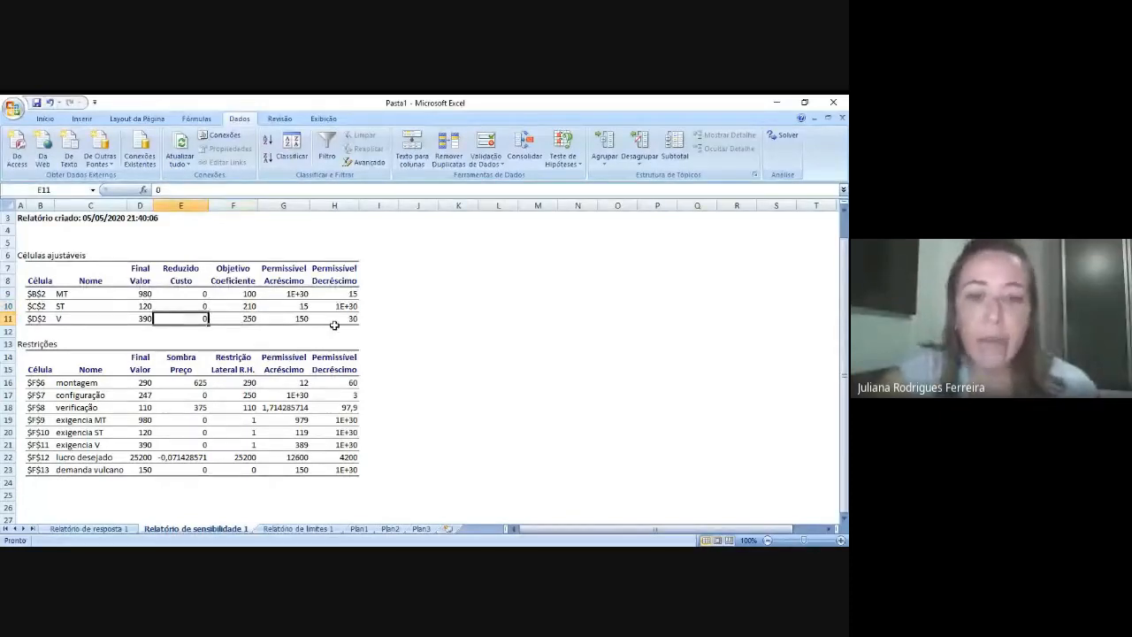
{"action": "left_click", "coordinate": [630, 442]}
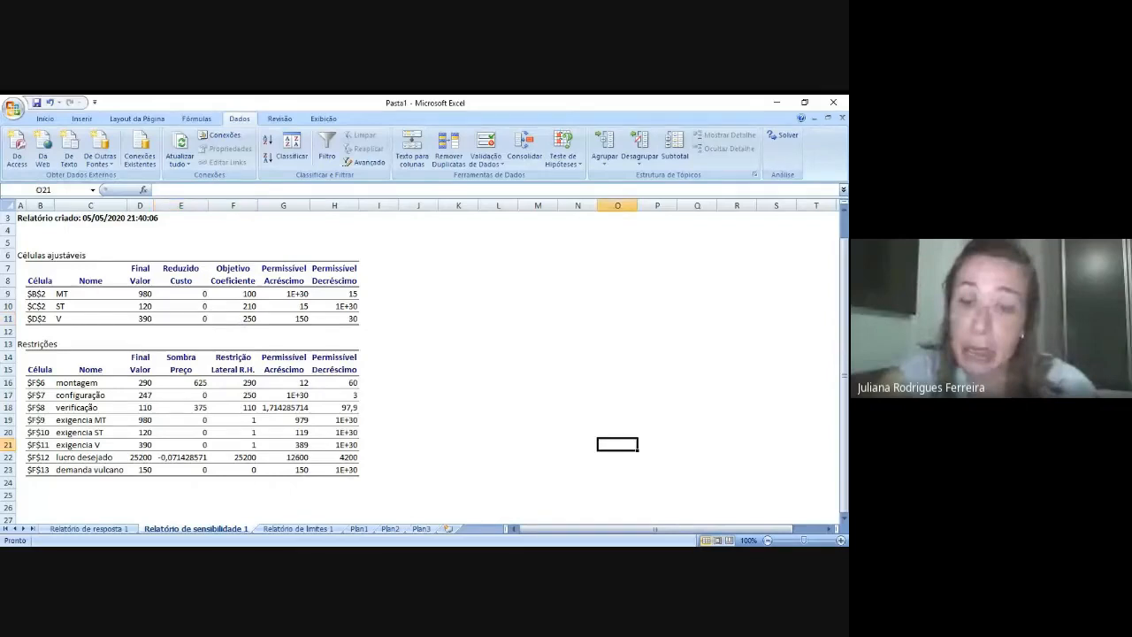
- Check the Função result on the Plan1 sheet against MT's objective coefficient in the sensitivity report
{"action": "left_click", "coordinate": [360, 529]}
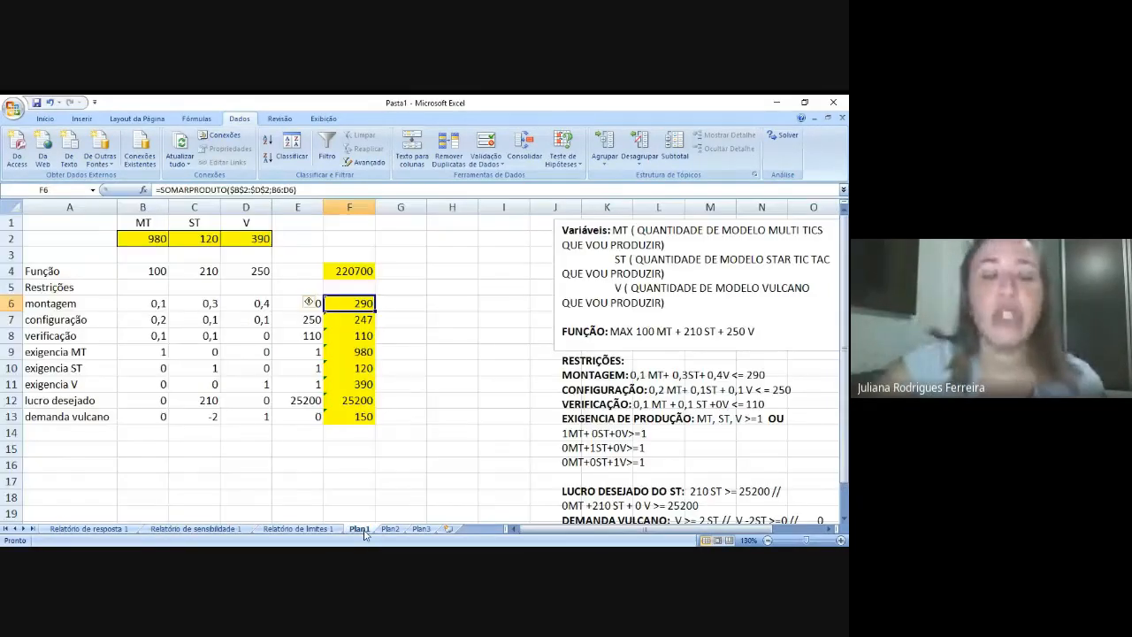
{"action": "left_click", "coordinate": [348, 273]}
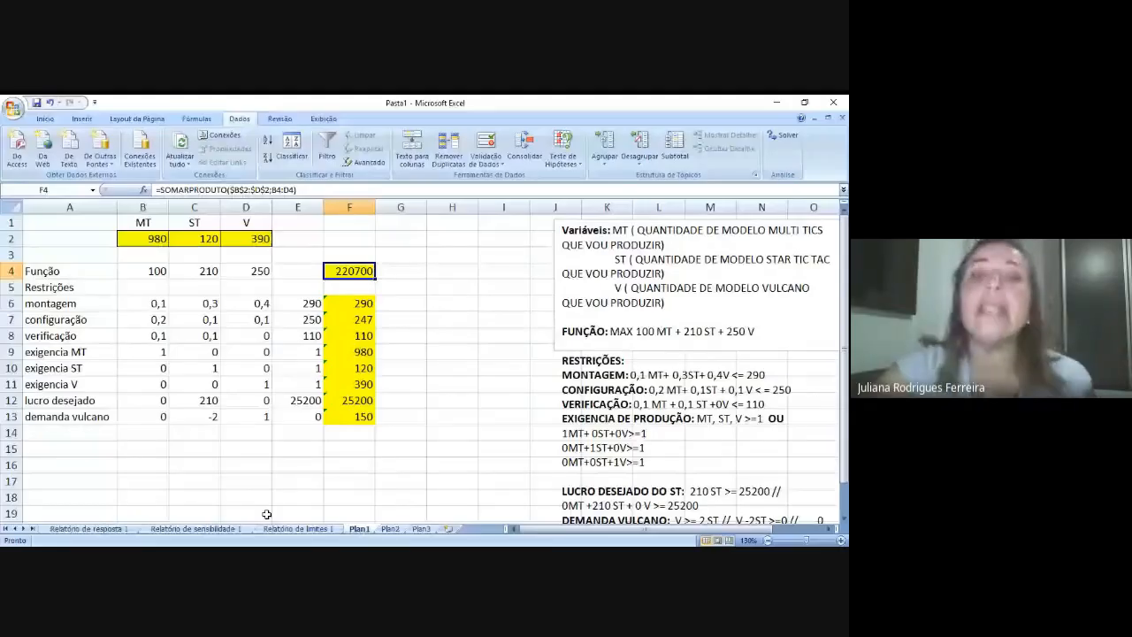
{"action": "left_click", "coordinate": [212, 529]}
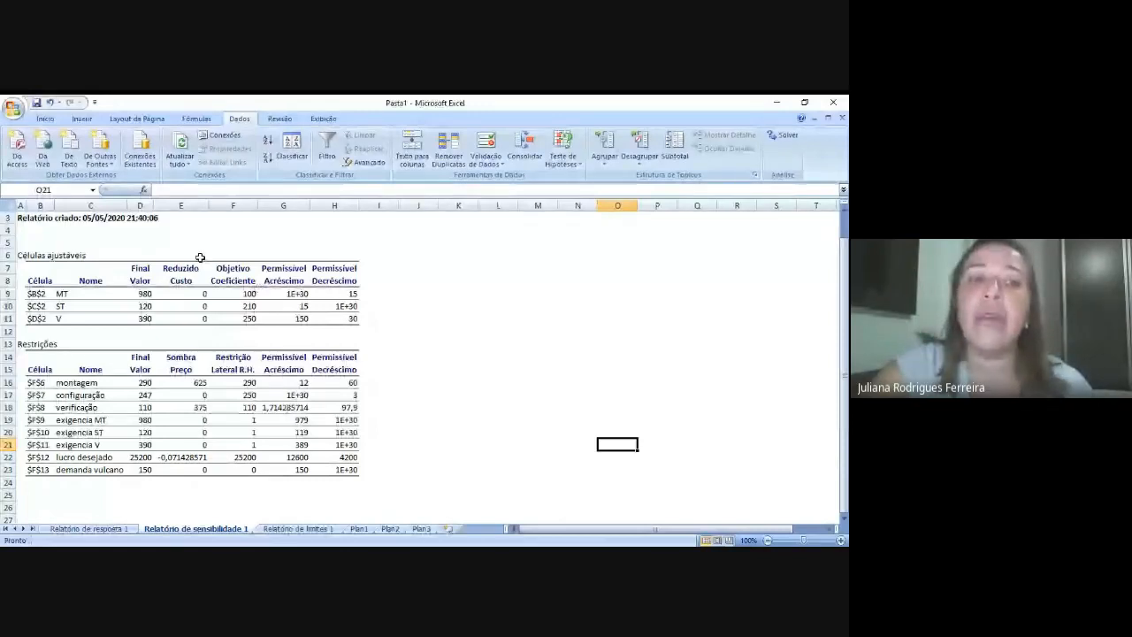
{"action": "left_click", "coordinate": [237, 293]}
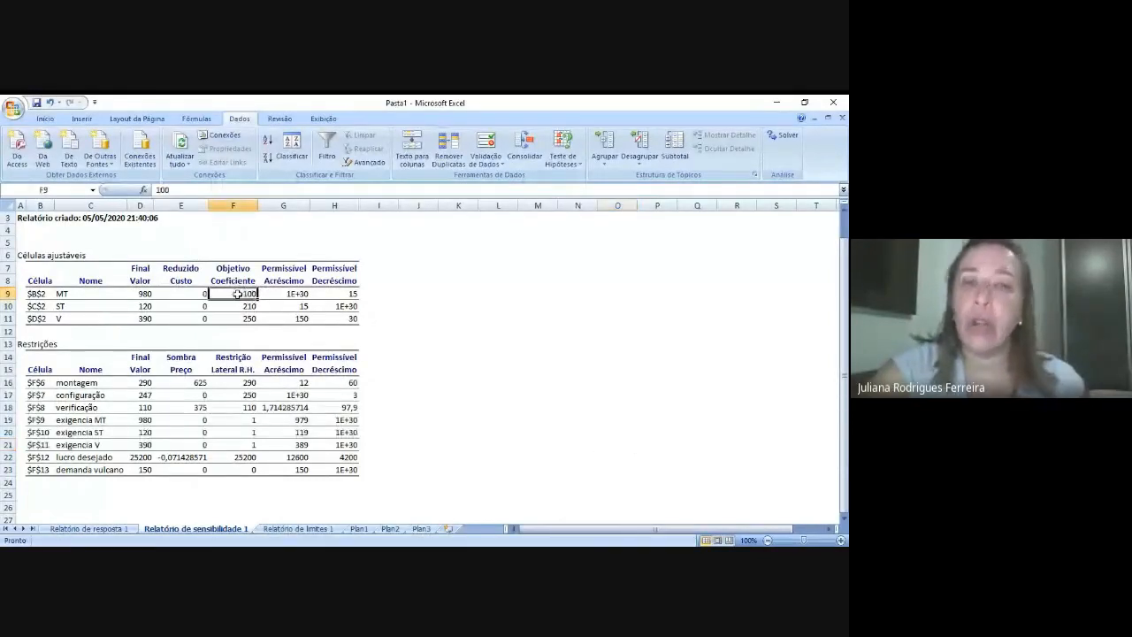
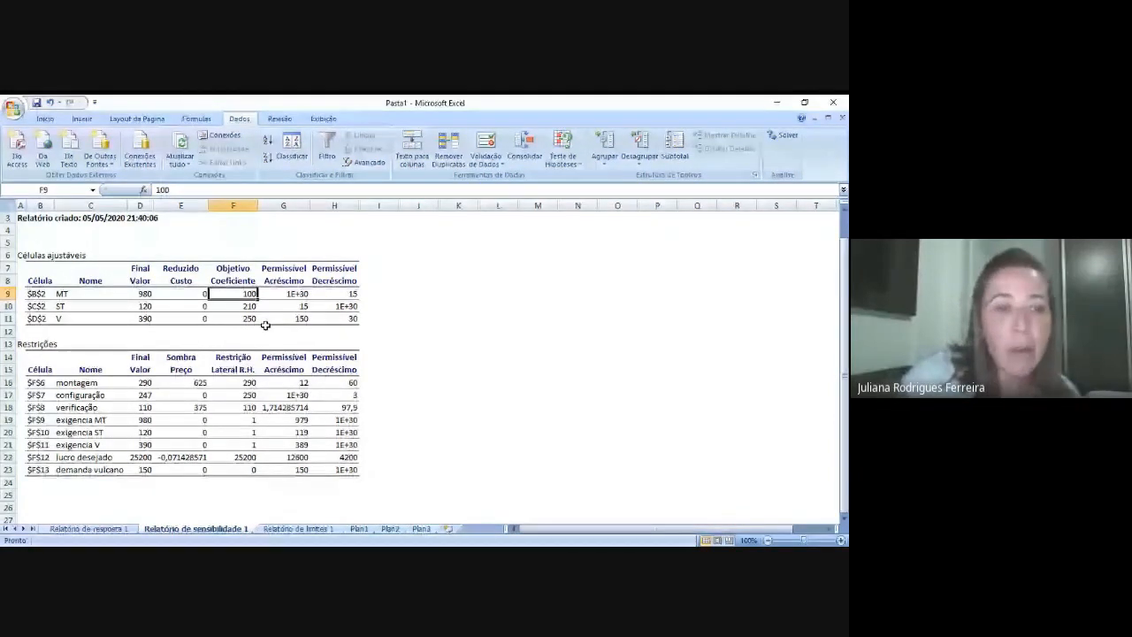
- Examine the Restrição Lateral R.H. column of the Restrições table in the sensitivity report
{"action": "key", "text": "Down"}
{"action": "key", "text": "Down"}
{"action": "key", "text": "Down"}
{"action": "key", "text": "Down"}
{"action": "key", "text": "Down"}
{"action": "key", "text": "Down"}
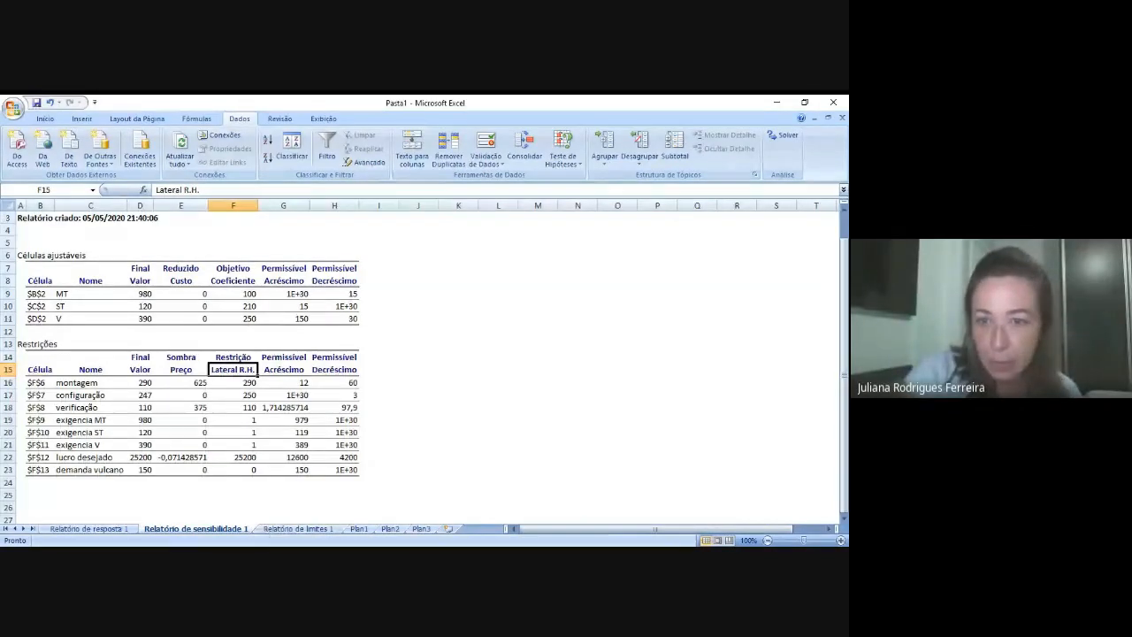
{"action": "key", "text": "alt+Tab"}
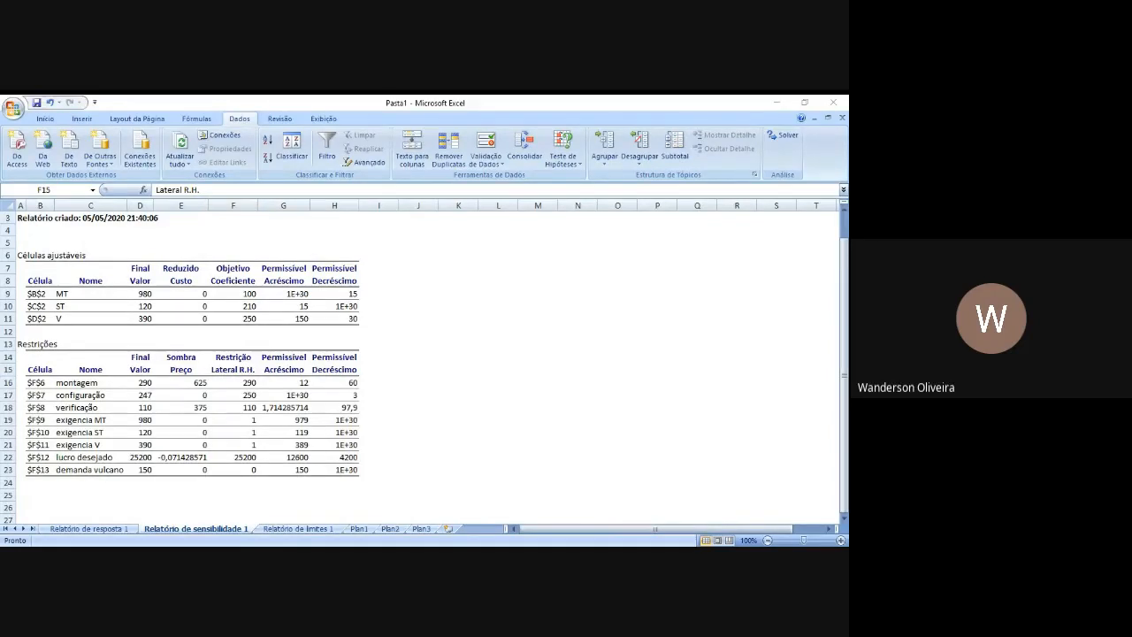
{"action": "key", "text": "alt+Tab"}
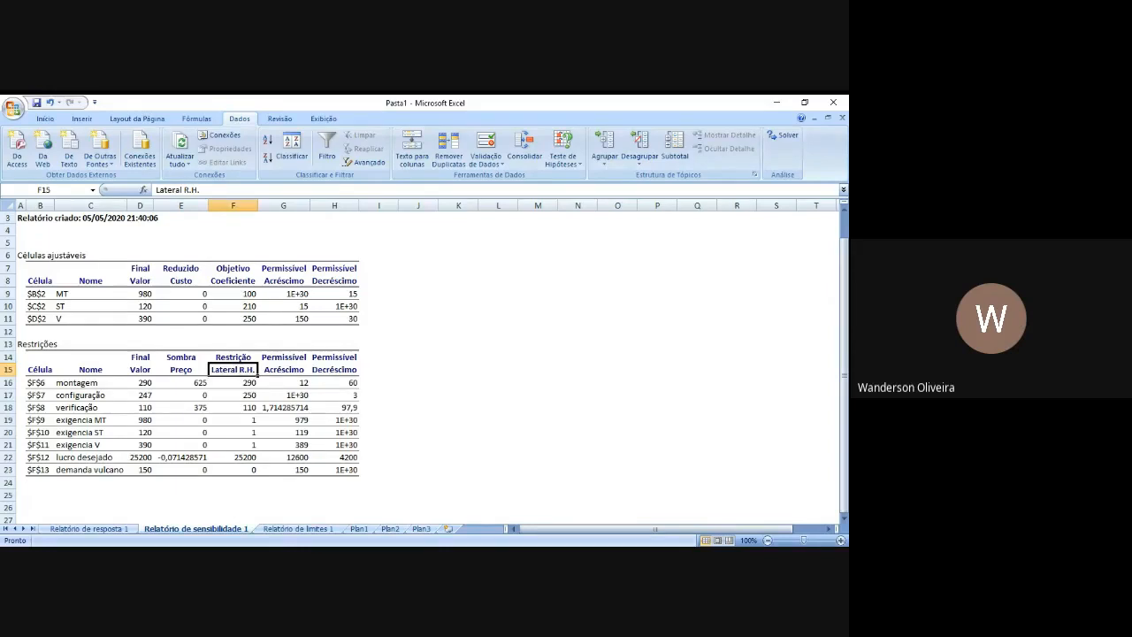
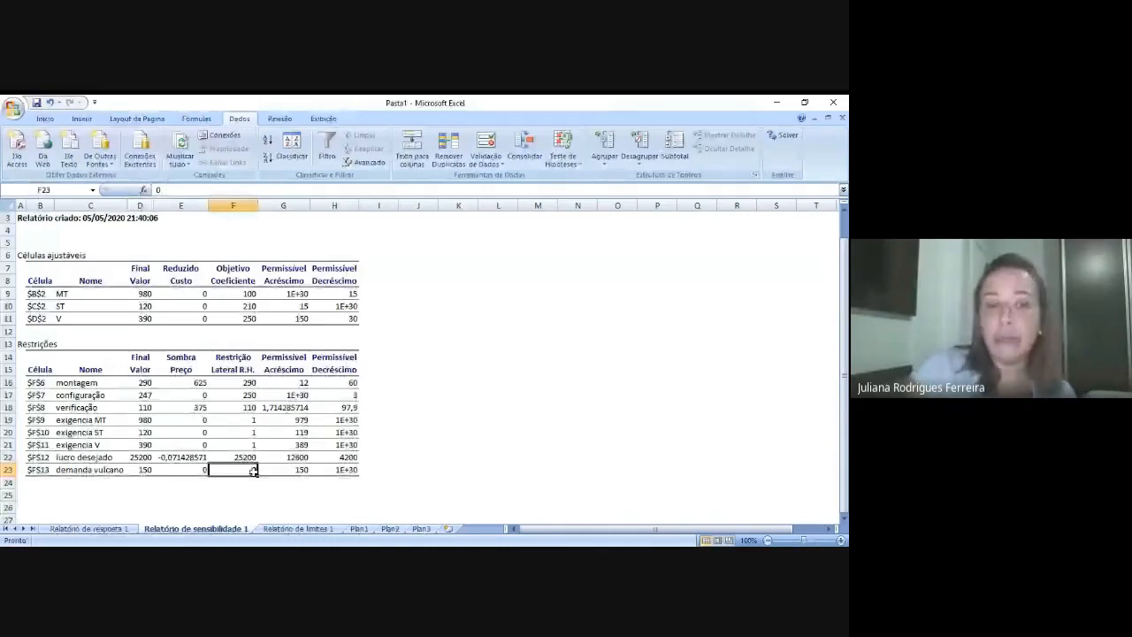
- Compare demanda vulcano's final value in the sensitivity report with its row in the answer report
{"action": "left_click", "coordinate": [139, 472]}
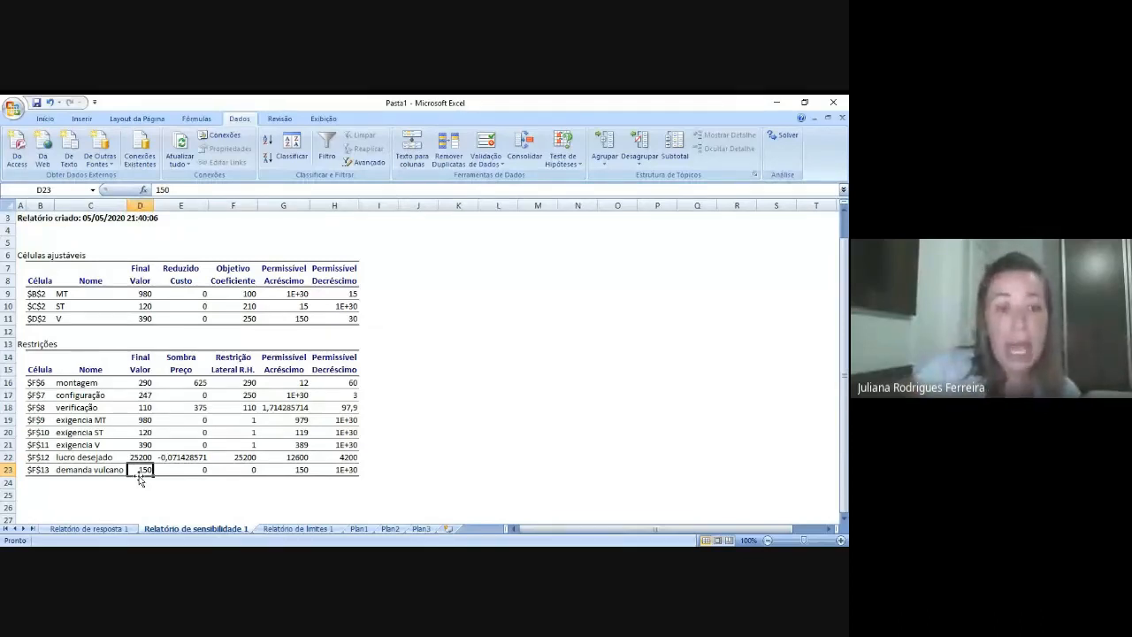
{"action": "left_click", "coordinate": [89, 529]}
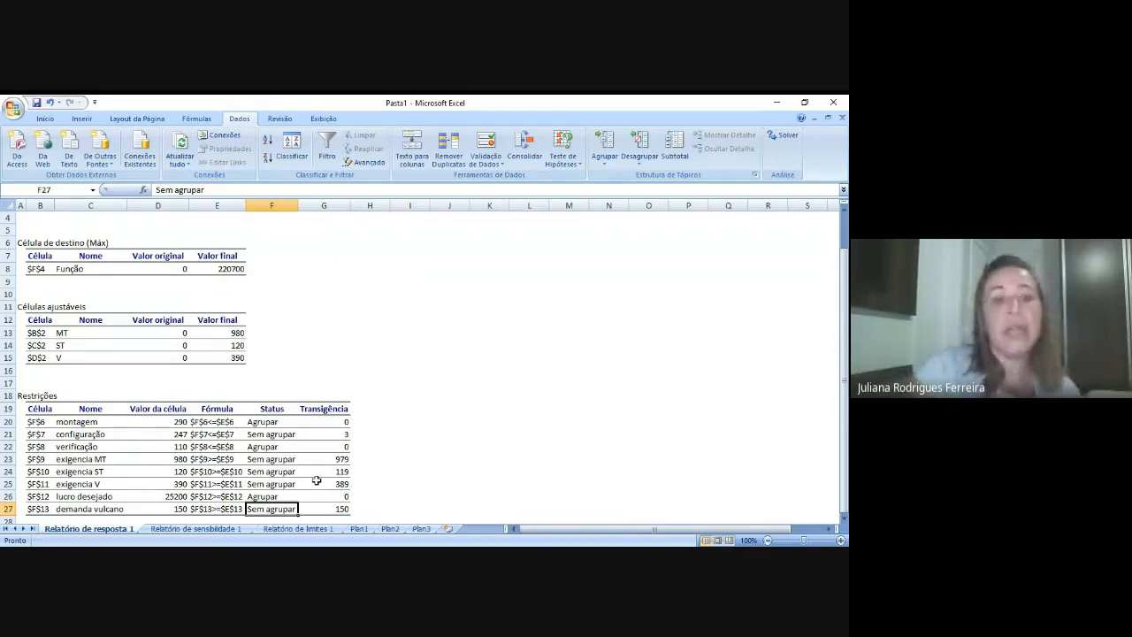
{"action": "left_click", "coordinate": [207, 531]}
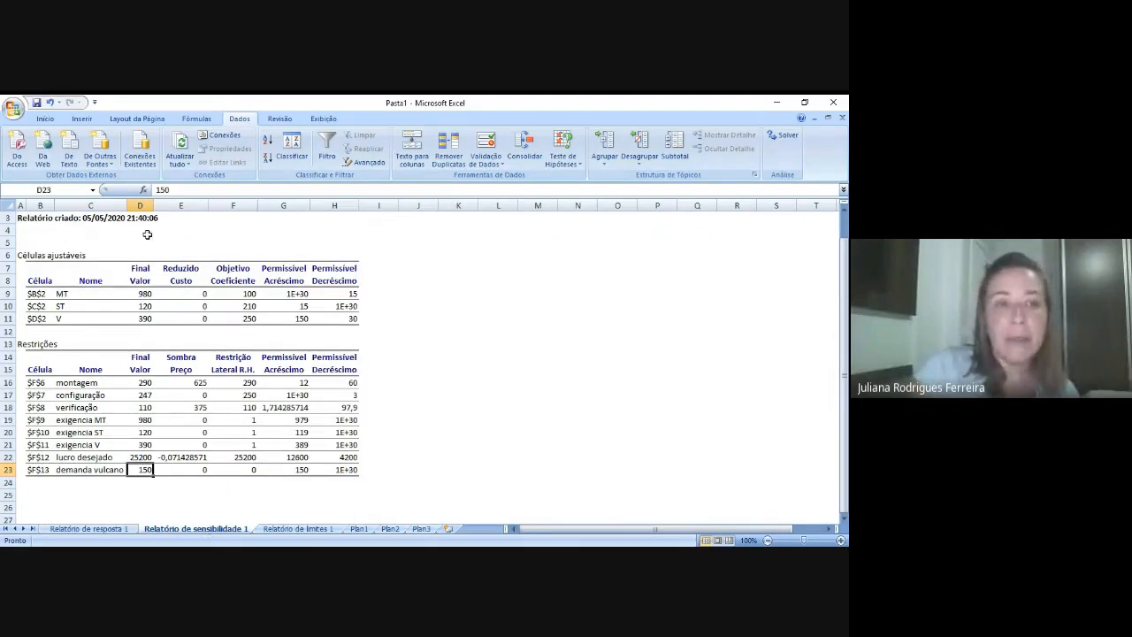
- Highlight the Célula, Nome, Final Valor and Objetivo Coeficiente / Lateral R.H. columns (B, C, D and F) of the sensitivity report
{"action": "left_click", "coordinate": [139, 205]}
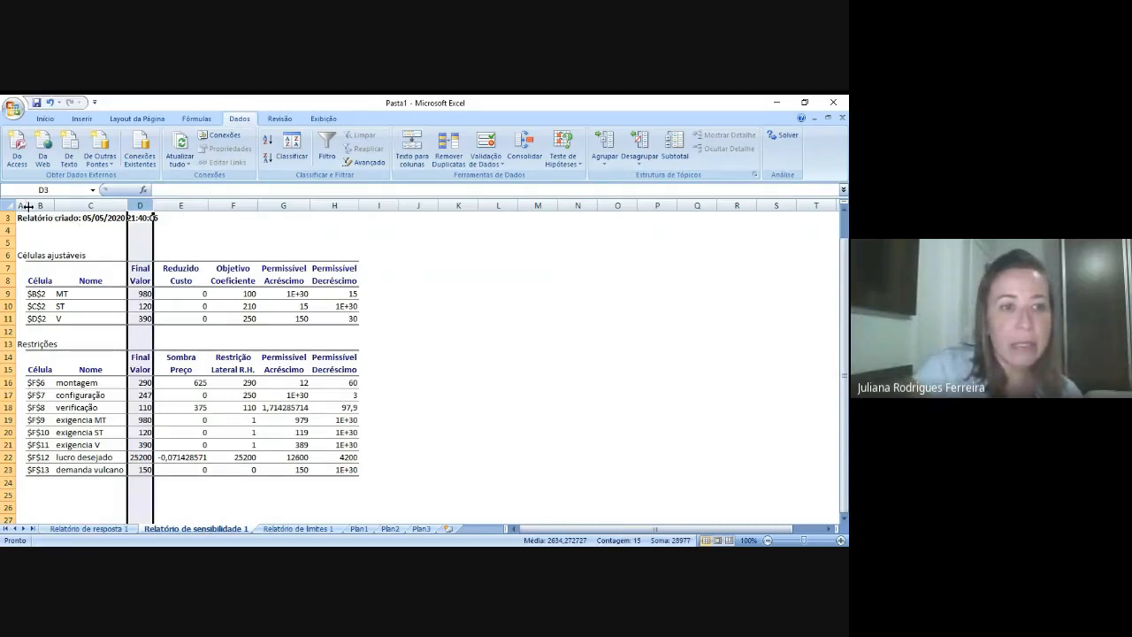
{"action": "left_click", "coordinate": [36, 205], "text": "ctrl"}
{"action": "left_click", "coordinate": [70, 205], "text": "ctrl"}
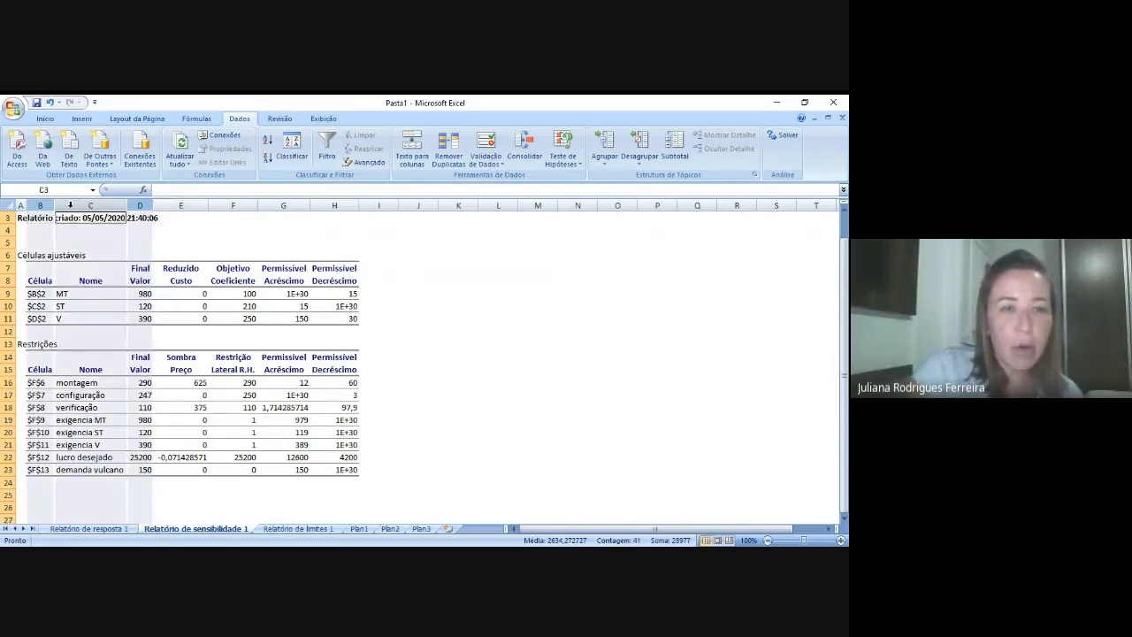
{"action": "left_click", "coordinate": [240, 205], "text": "ctrl"}
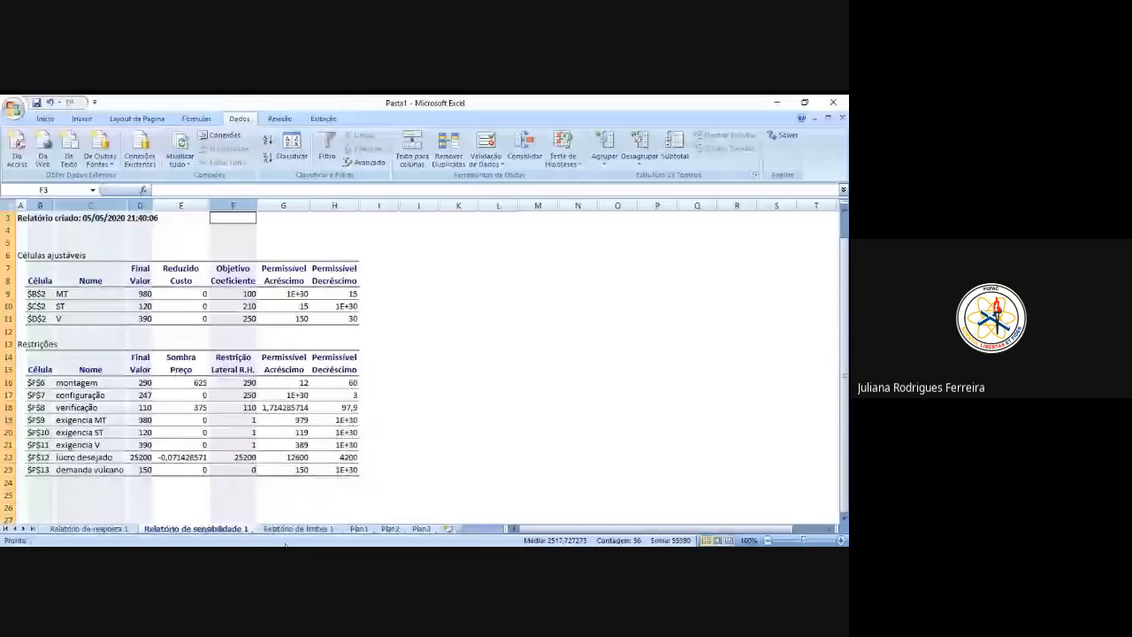
- Switch to the Word document and make exercise 31's labels Variáveis:, Função: and RESTRIÇÕES: bold
{"action": "left_click", "coordinate": [285, 546]}
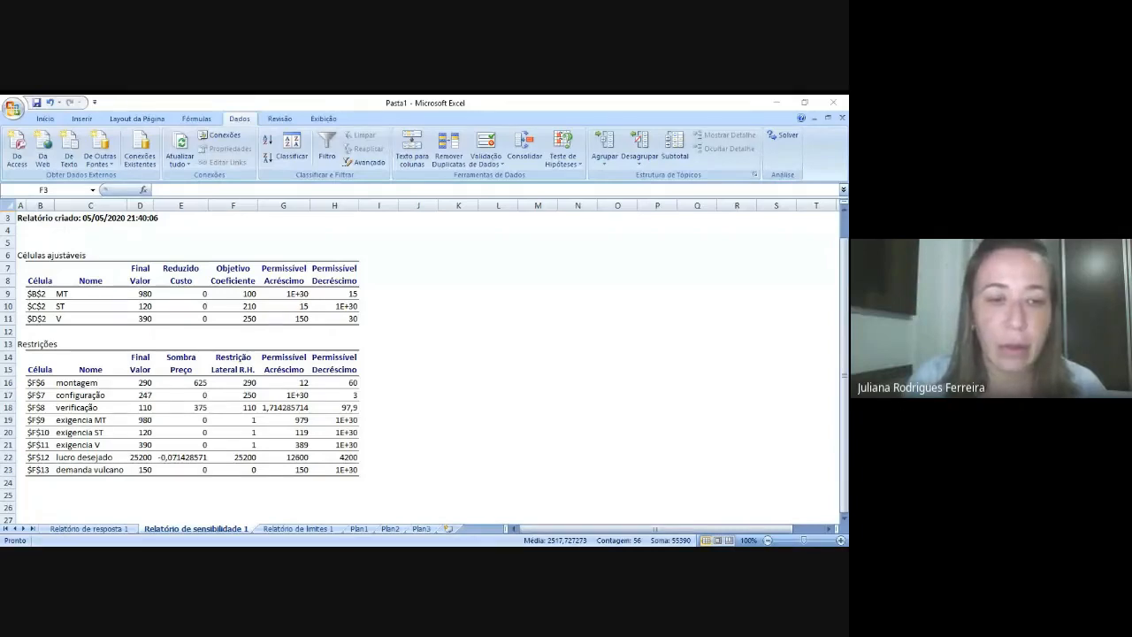
{"action": "key", "text": "alt+Tab"}
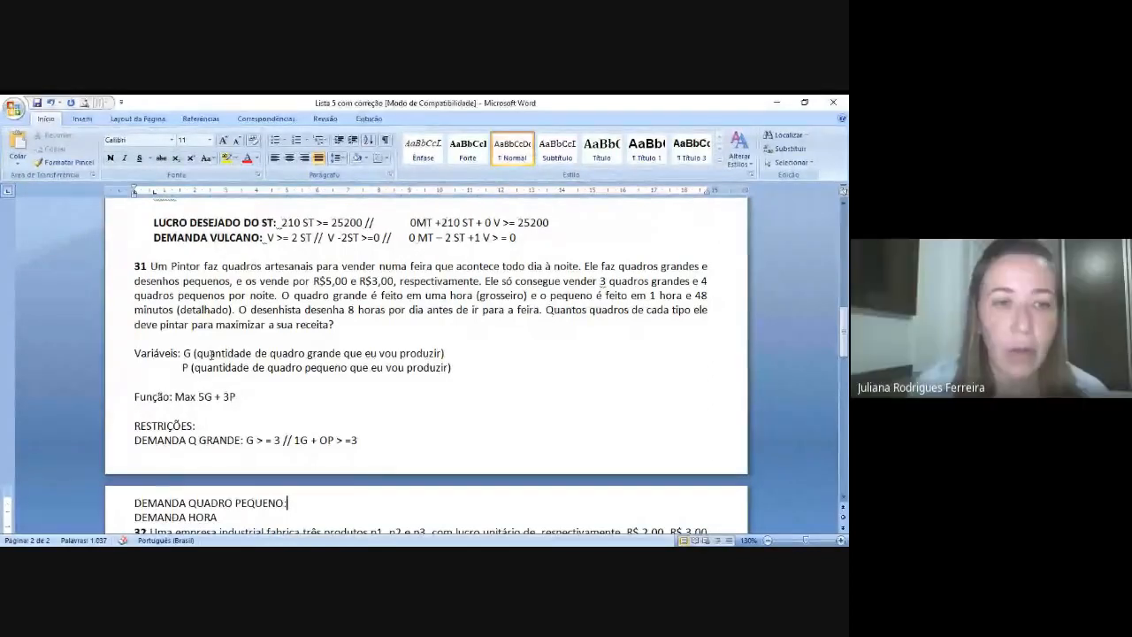
{"action": "left_click_drag", "start_coordinate": [134, 396], "coordinate": [135, 426]}
{"action": "key", "text": "ctrl+b"}
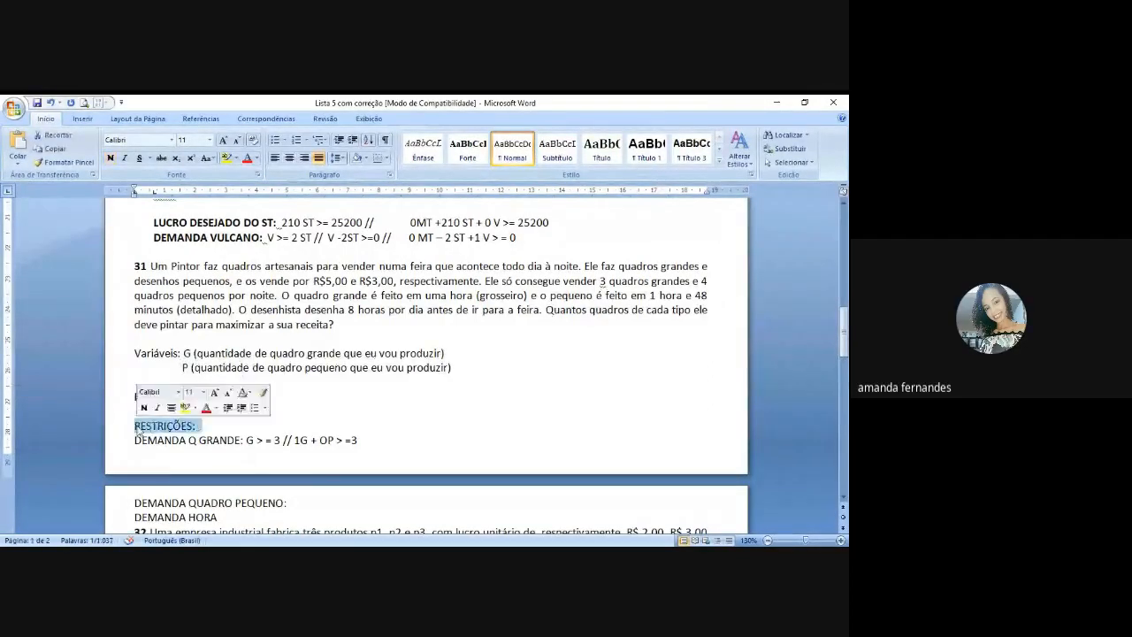
{"action": "left_click_drag", "start_coordinate": [181, 351], "coordinate": [135, 353]}
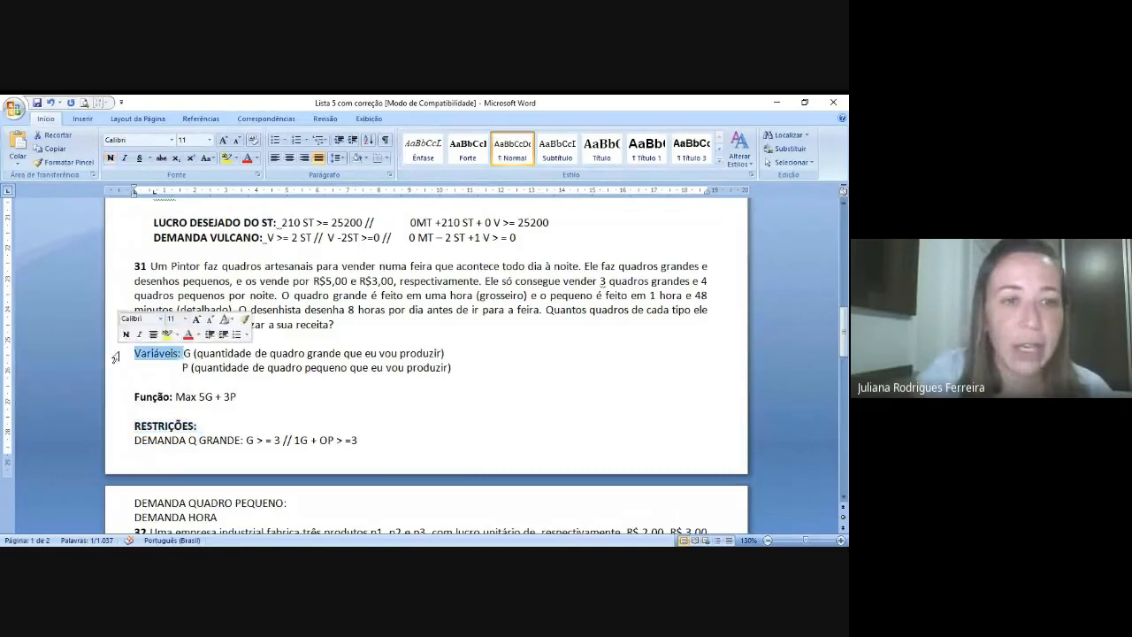
{"action": "key", "text": "ctrl+b"}
- Complete the DEMANDA QUADRO PEQUENO constraint of exercise 31 with P < = 4 // 0G + 1 P <= 4
{"action": "left_click_drag", "start_coordinate": [844, 324], "coordinate": [846, 337]}
{"action": "left_click", "coordinate": [299, 427]}
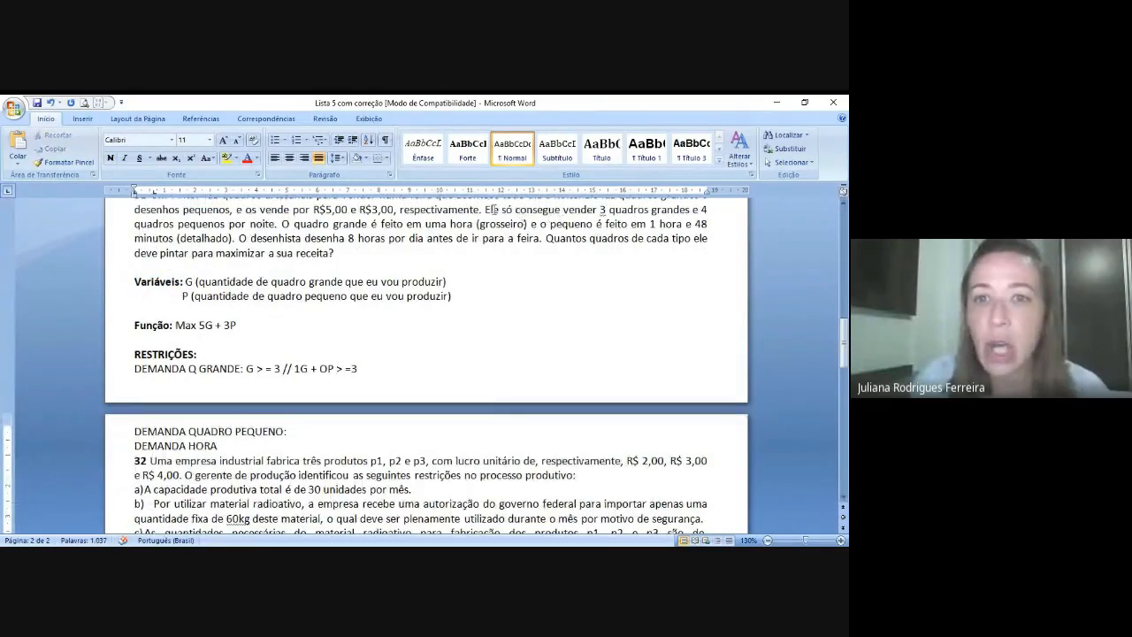
{"action": "left_click_drag", "start_coordinate": [485, 211], "coordinate": [708, 216]}
{"action": "left_click", "coordinate": [305, 430]}
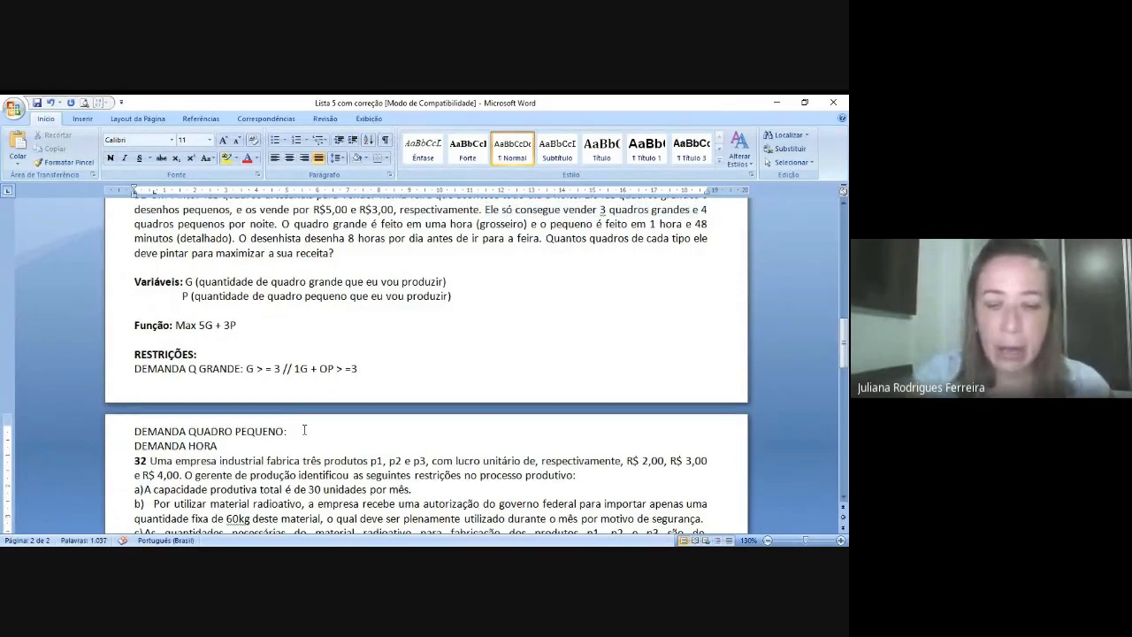
{"action": "type", "text": "P < = "}
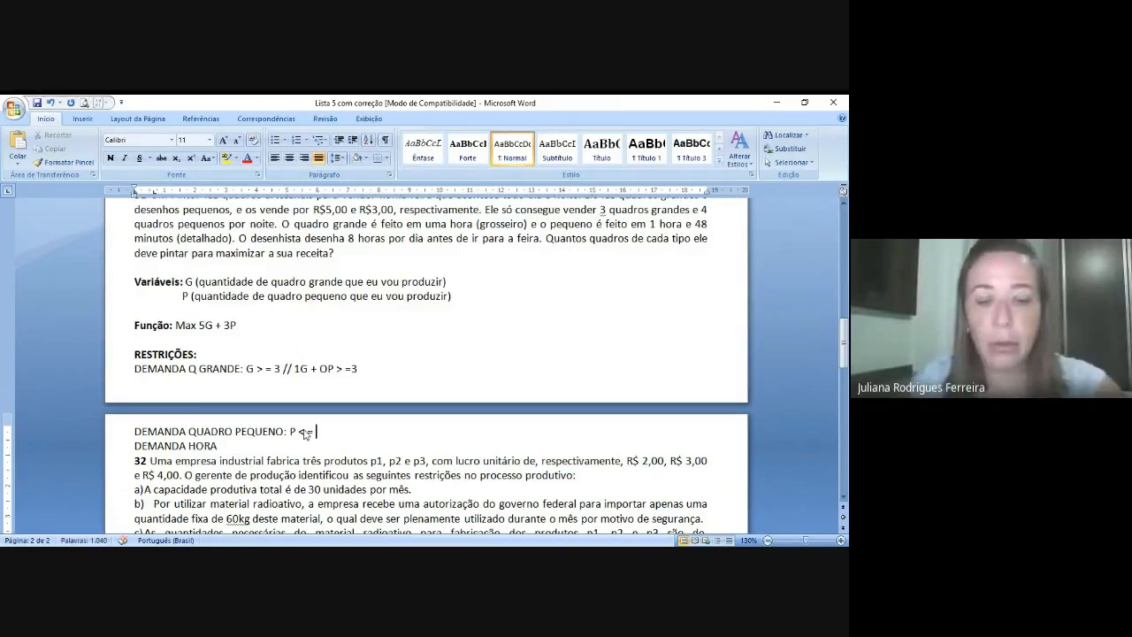
{"action": "type", "text": "4 // "}
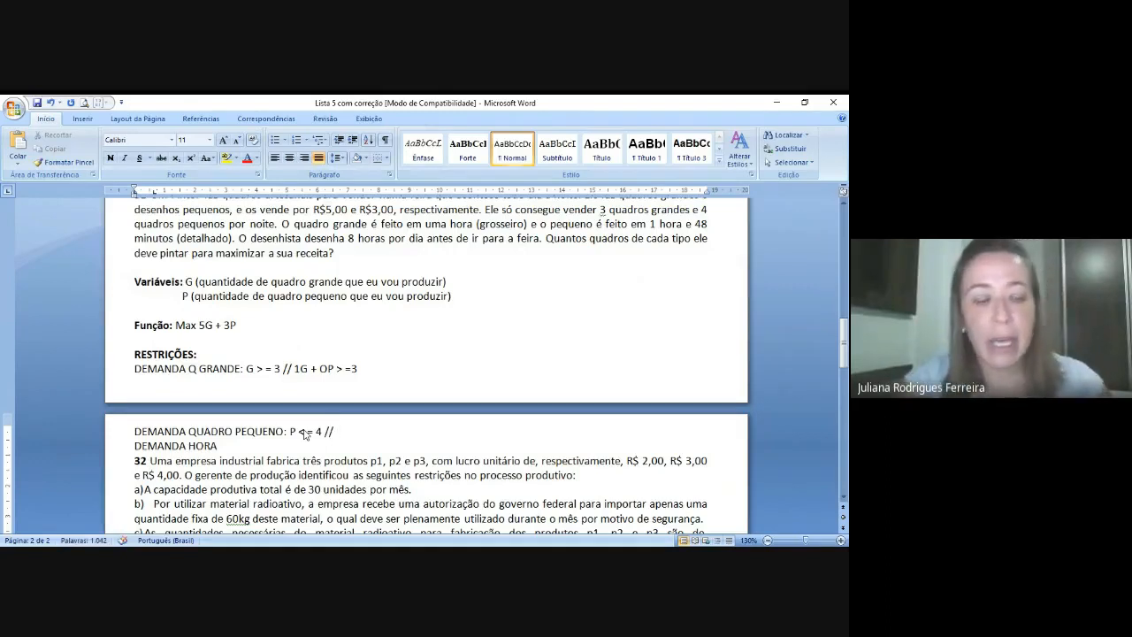
{"action": "type", "text": "0"}
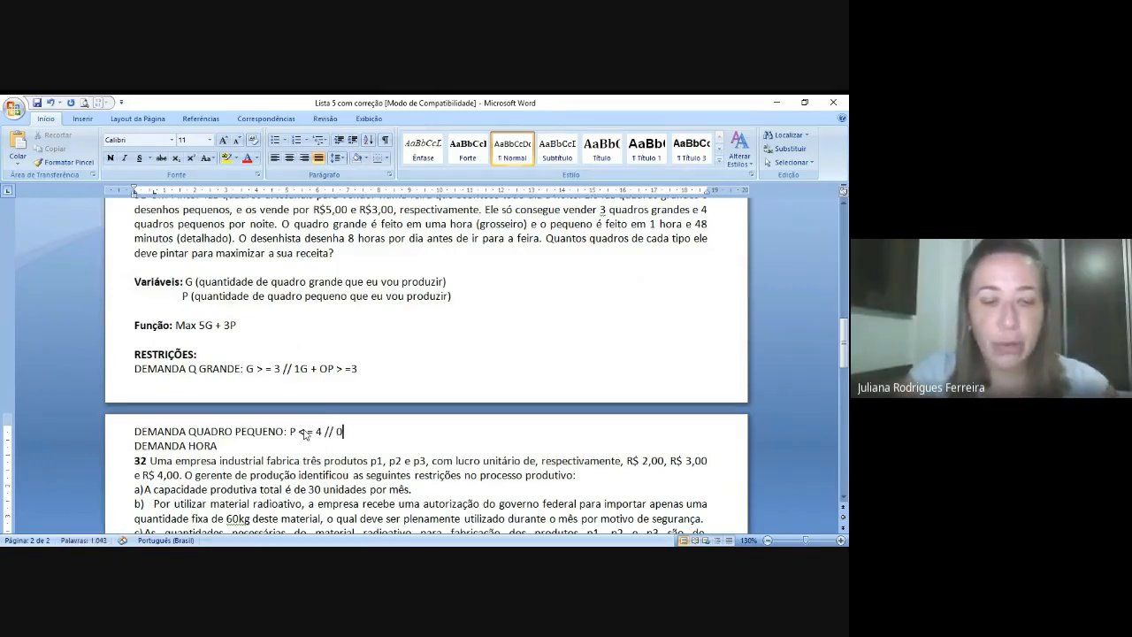
{"action": "type", "text": "G + 1 P"}
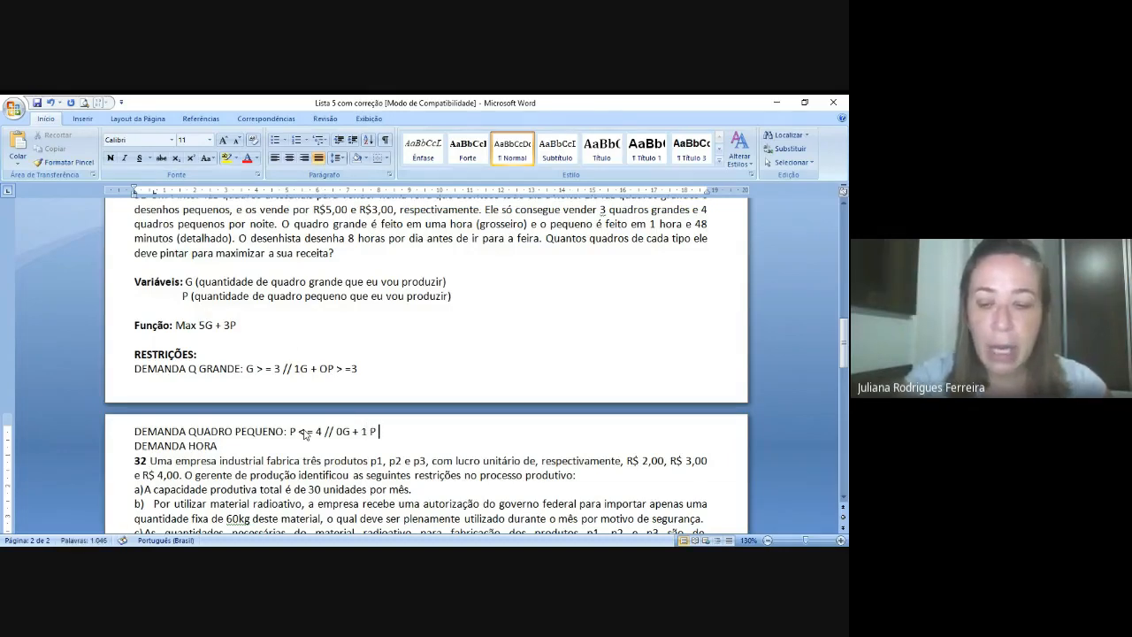
{"action": "type", "text": " <= 4"}
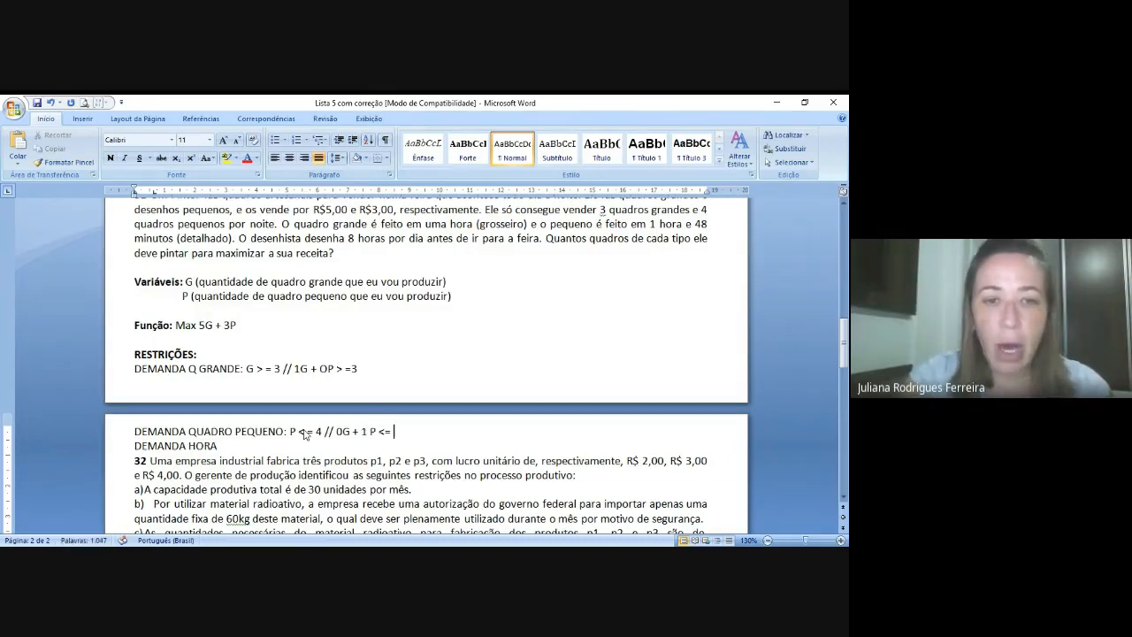
- Add a colon after DEMANDA HORA and write its constraint, in minutes, as 60 G + 108 P <= 480
{"action": "key", "text": "Down"}
{"action": "type", "text": ":"}
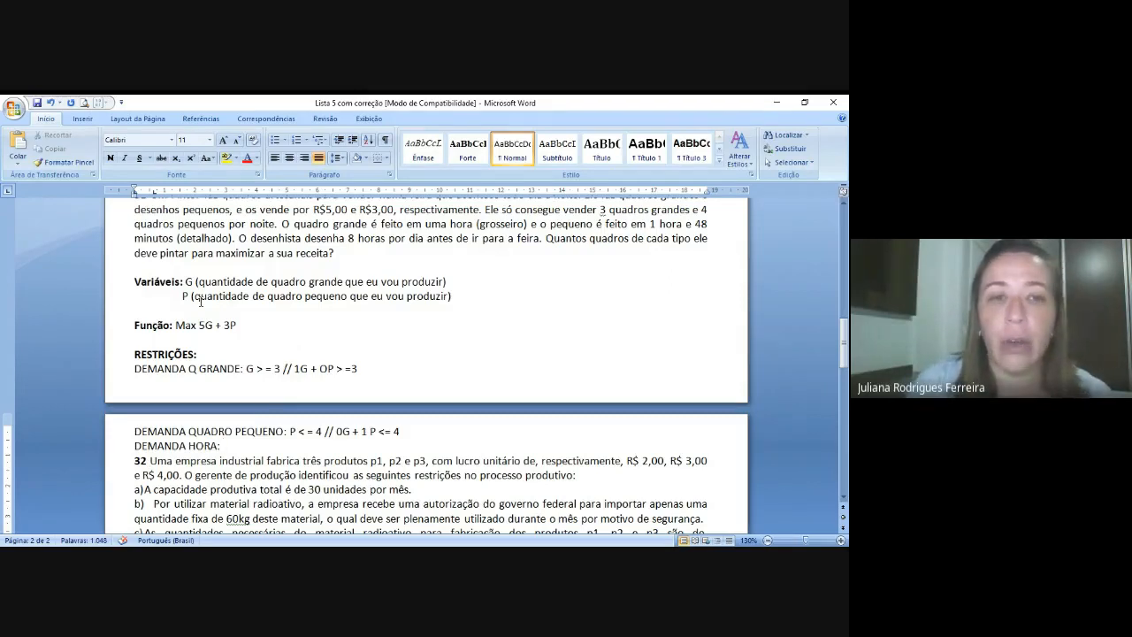
{"action": "left_click_drag", "start_coordinate": [281, 225], "coordinate": [537, 246]}
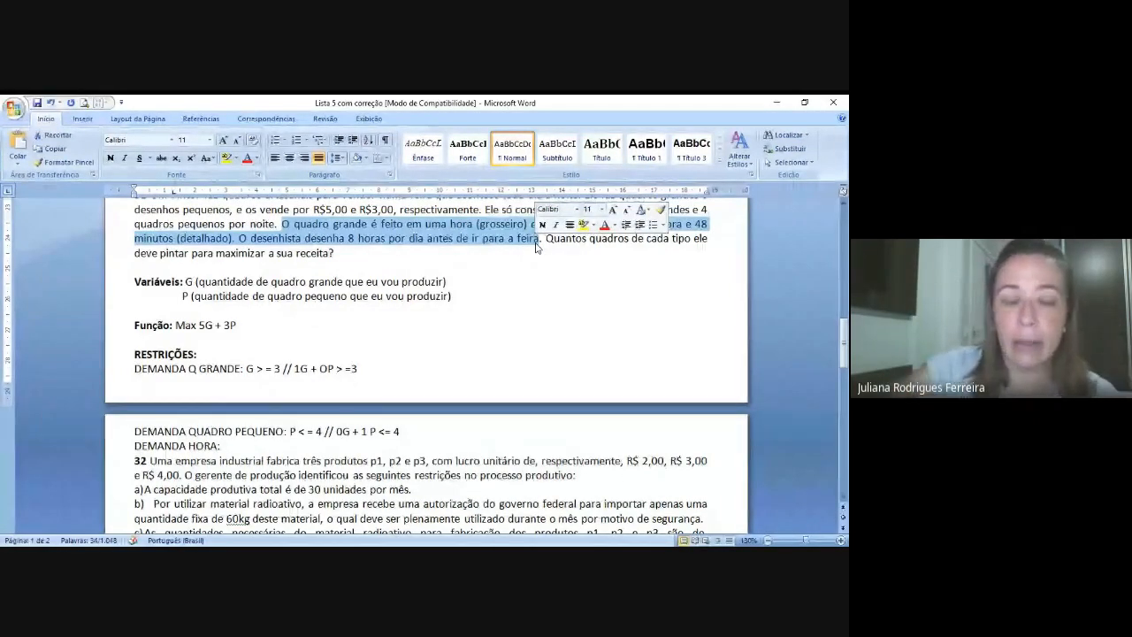
{"action": "left_click", "coordinate": [269, 447]}
{"action": "type", "text": "60"}
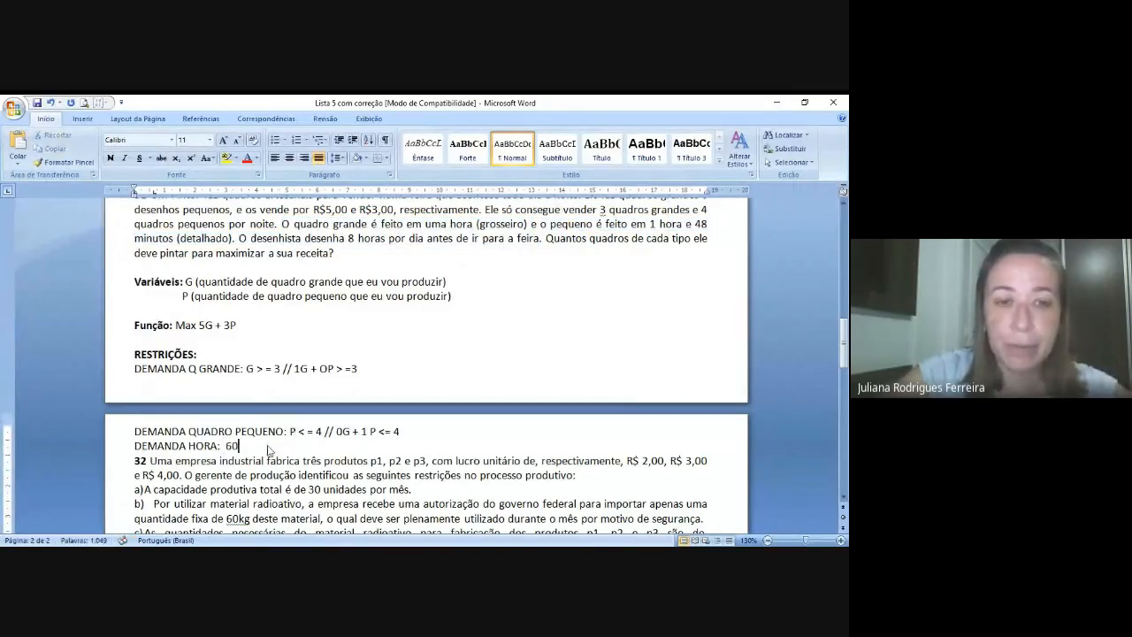
{"action": "type", "text": " G +"}
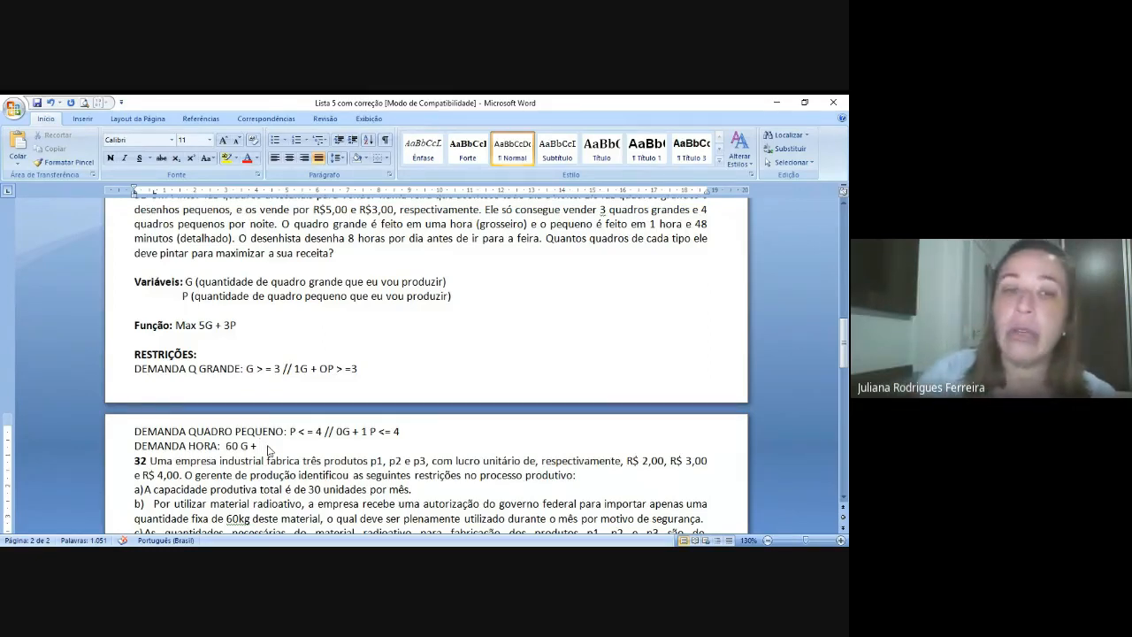
{"action": "type", "text": "10"}
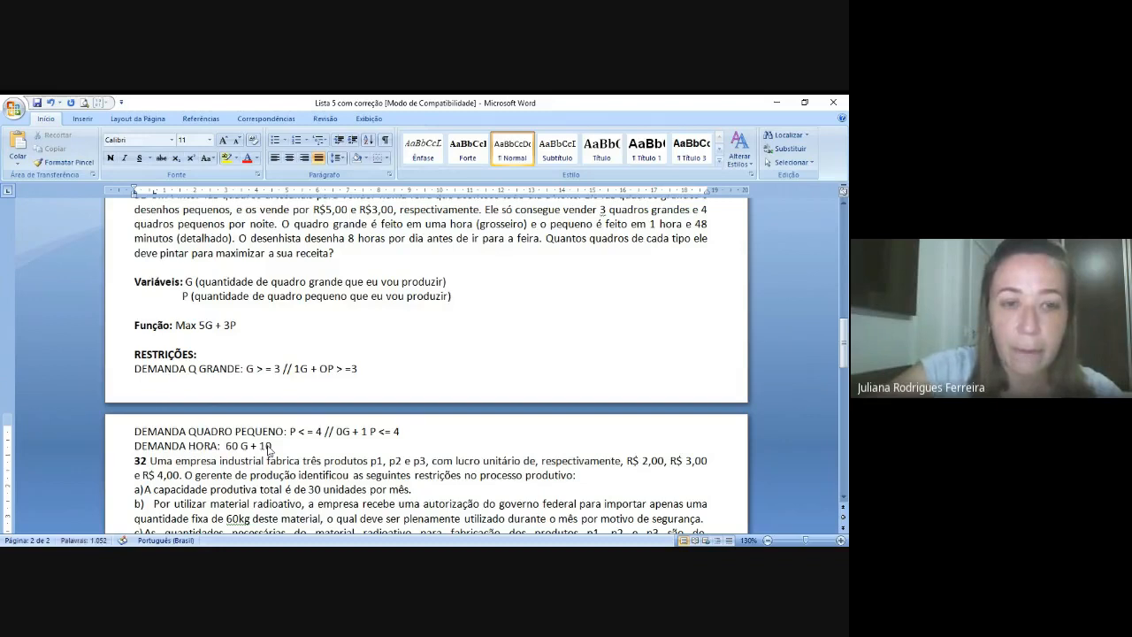
{"action": "type", "text": "8 P"}
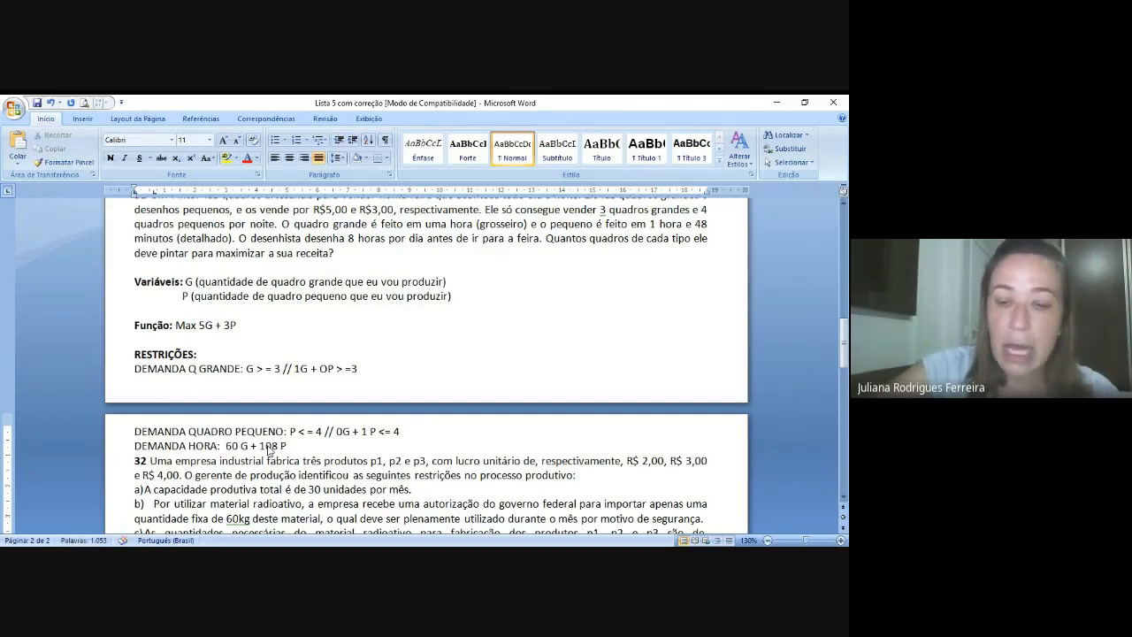
{"action": "type", "text": " <="}
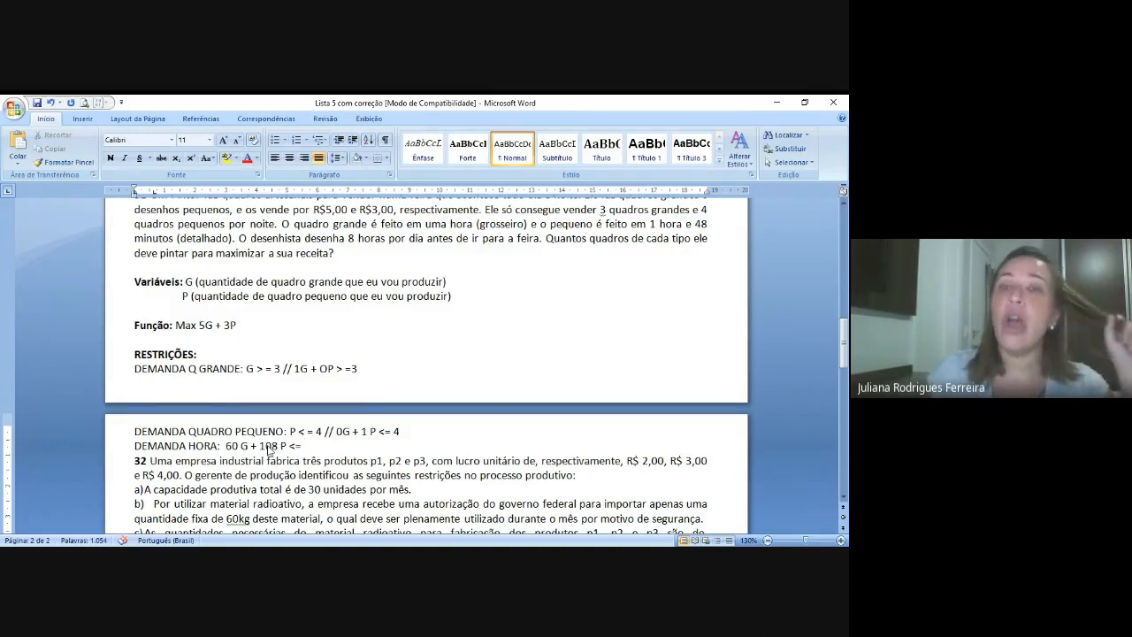
{"action": "type", "text": "4"}
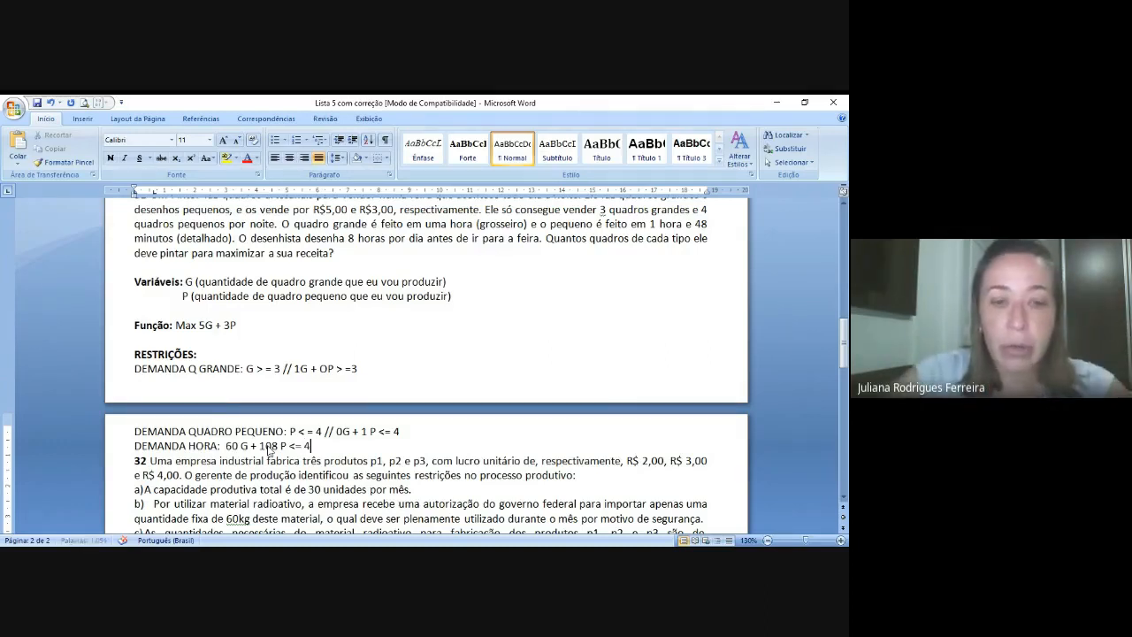
{"action": "type", "text": "80"}
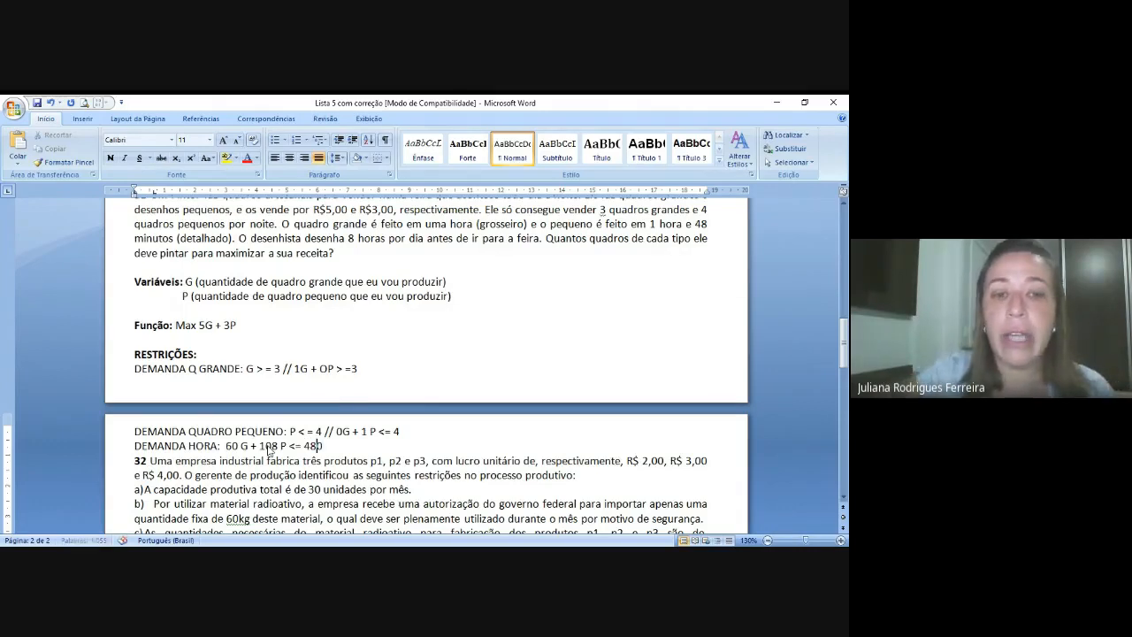
- Insert a space between the < and = signs in the DEMANDA HORA constraint
{"action": "key", "text": "Left"}
{"action": "key", "text": "Left"}
{"action": "key", "text": "Left"}
{"action": "key", "text": "Left"}
{"action": "key", "text": "Left"}
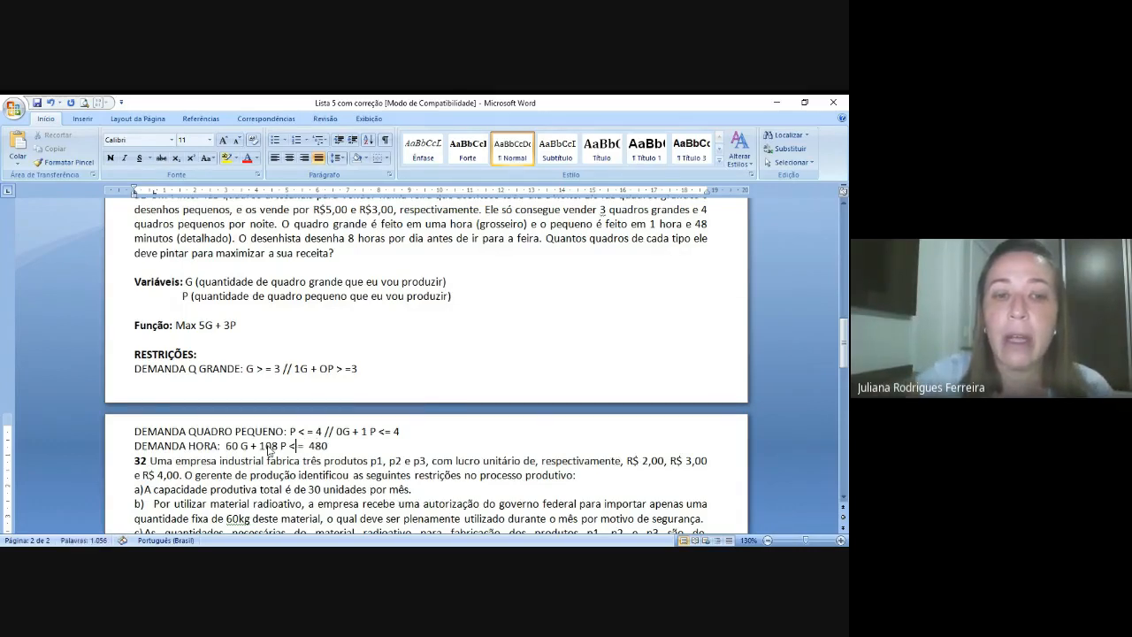
{"action": "key", "text": "Right"}
{"action": "key", "text": "Right"}
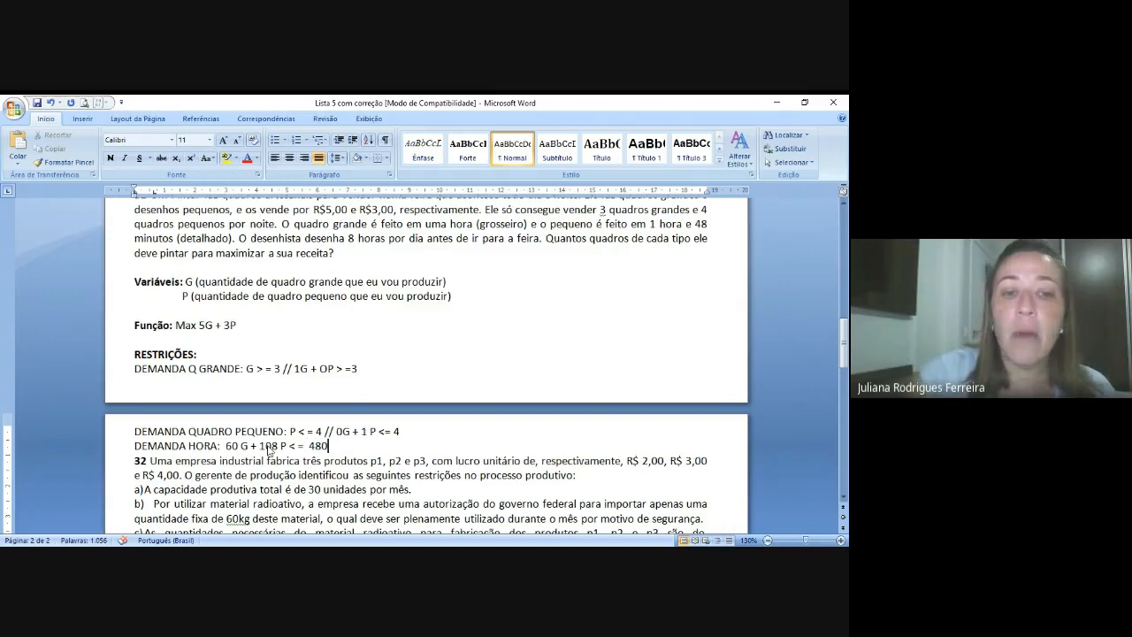
- Add the non-negativity condition G, P > = 0 below the constraints, leaving a blank line above it and another before exercise 32
{"action": "key", "text": "Return"}
{"action": "key", "text": "Return"}
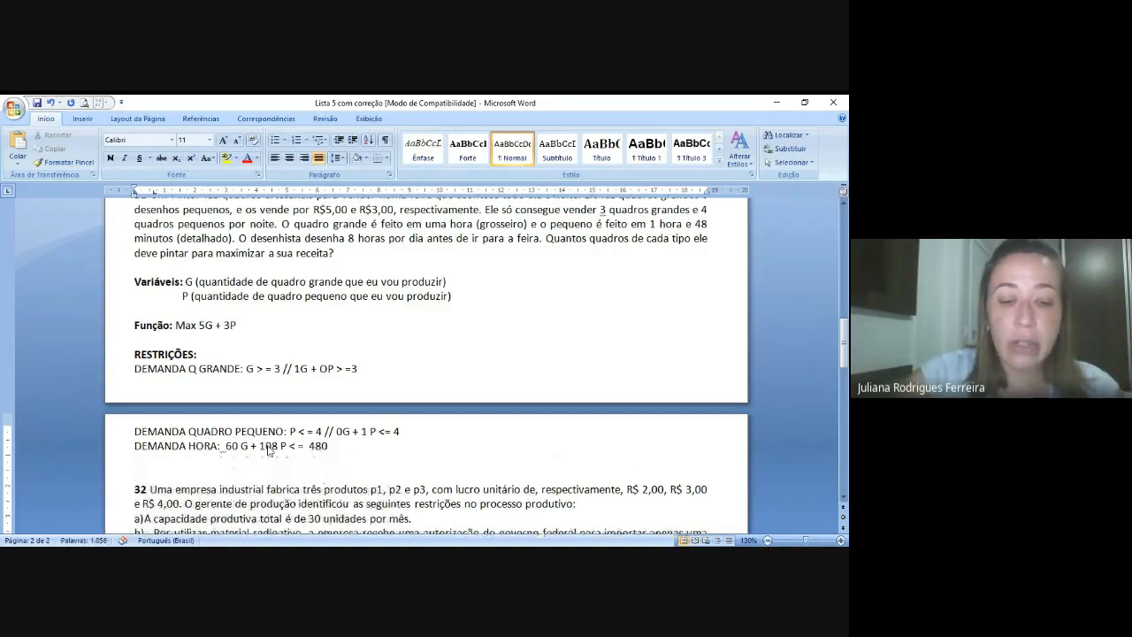
{"action": "type", "text": "G, P > ="}
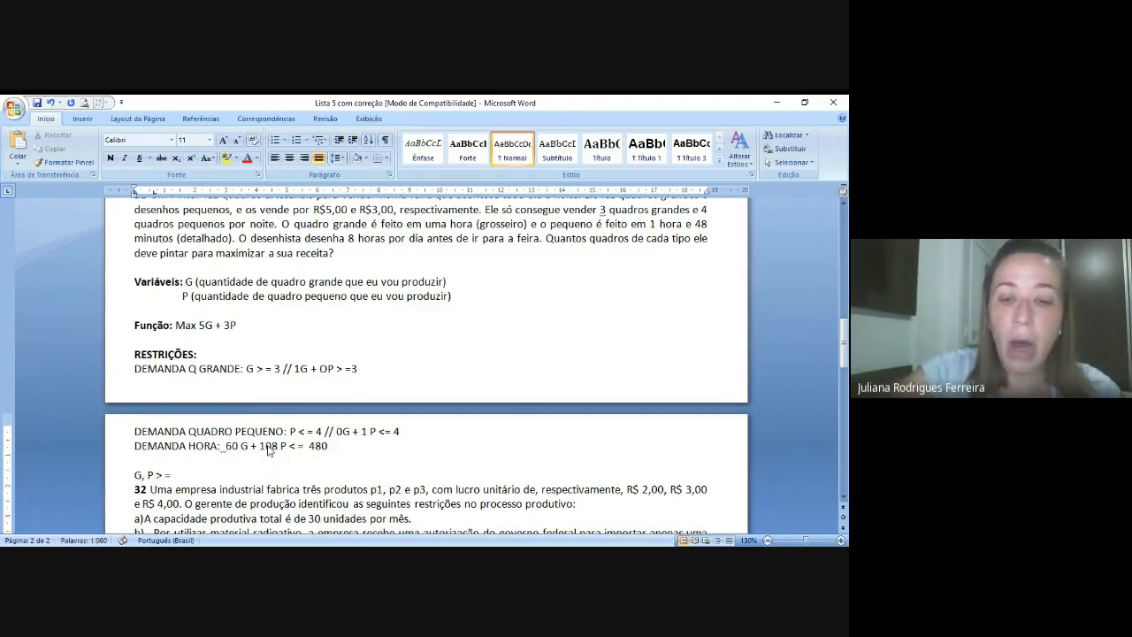
{"action": "type", "text": " 0"}
{"action": "key", "text": "Return"}
{"action": "key", "text": "Return"}
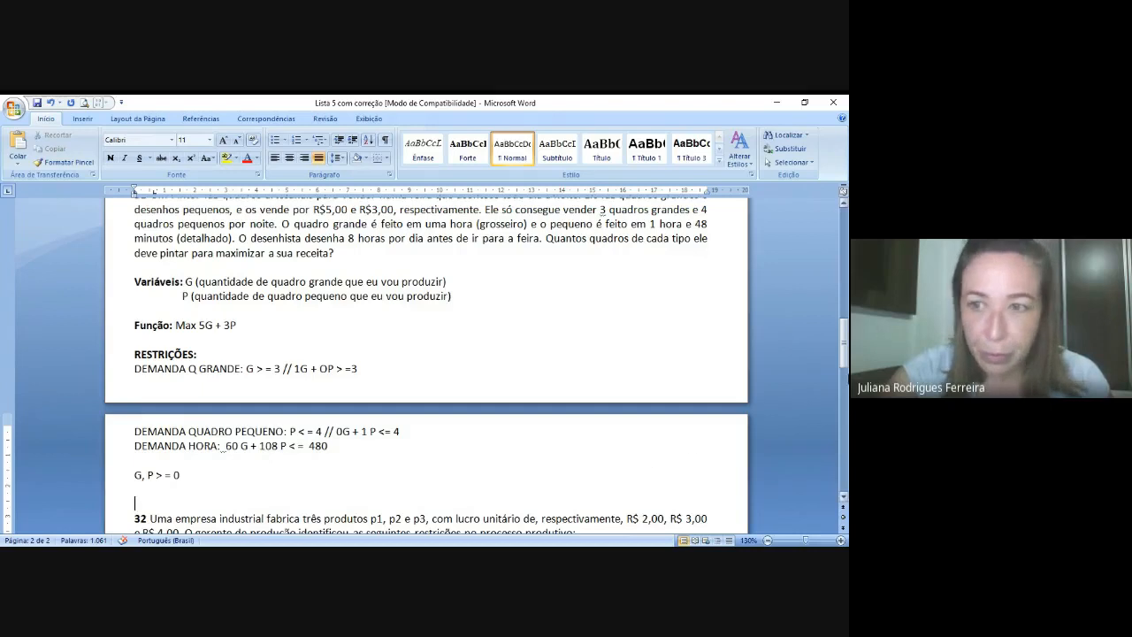
{"action": "left_click", "coordinate": [846, 358]}
{"action": "left_click_drag", "start_coordinate": [845, 358], "coordinate": [846, 376]}
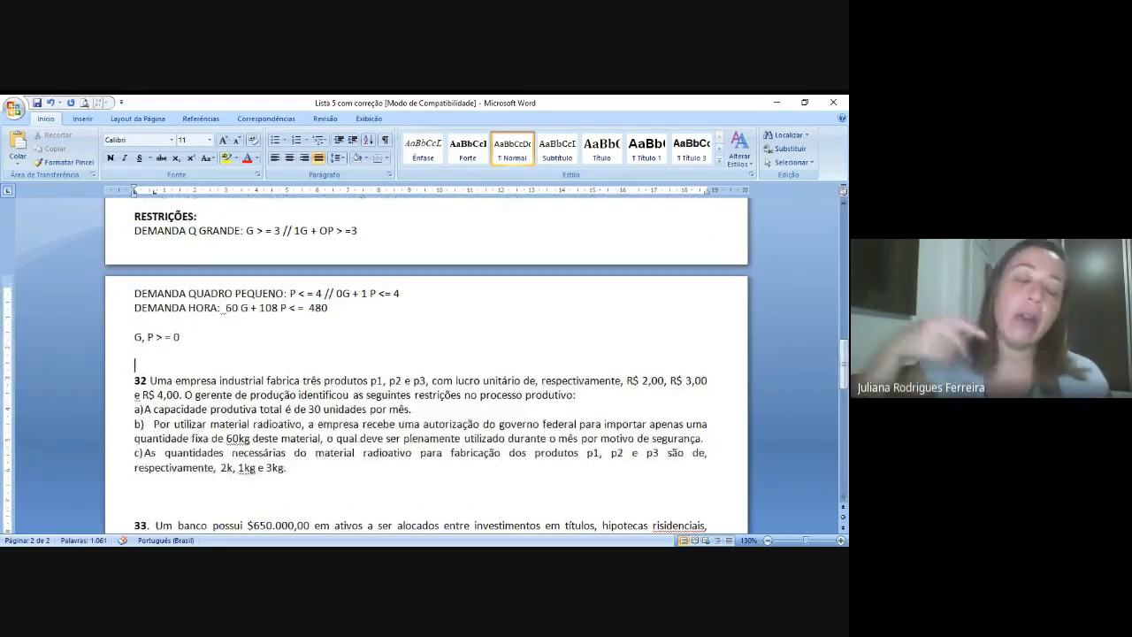